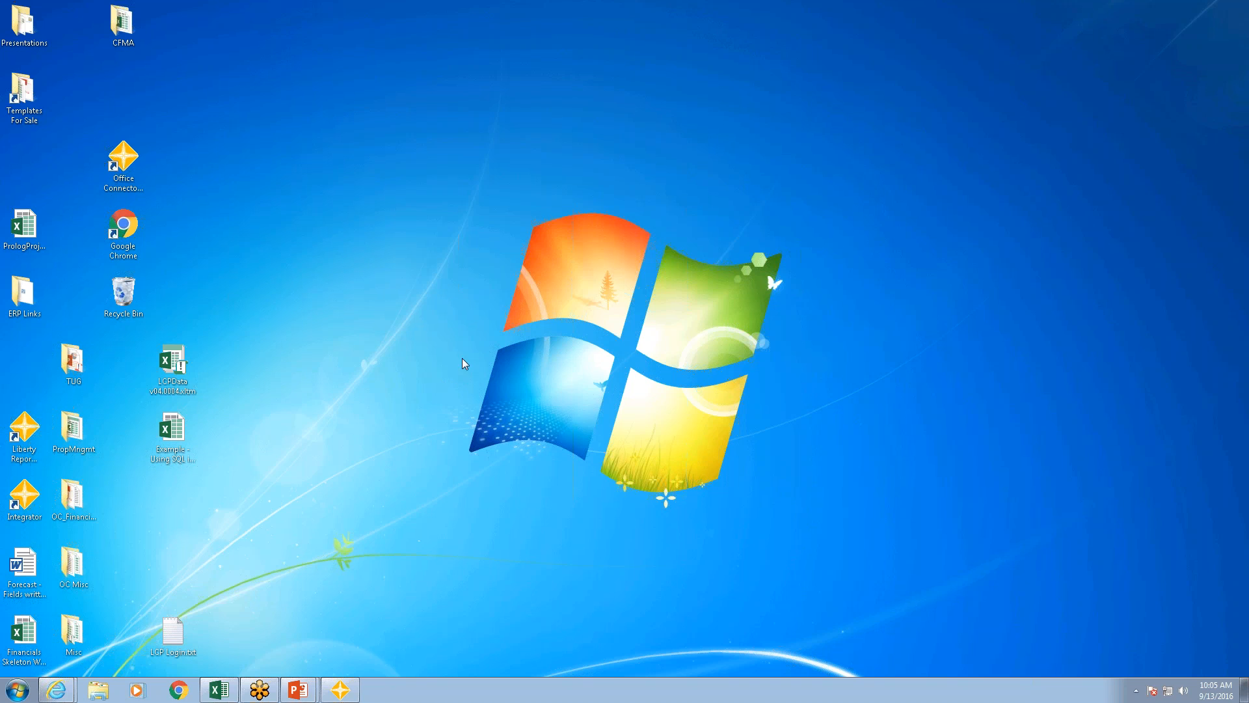
Step: Open Office Connector Desktop and look through its welcome information, starter templates and the list of report templates
double_click(125, 160)
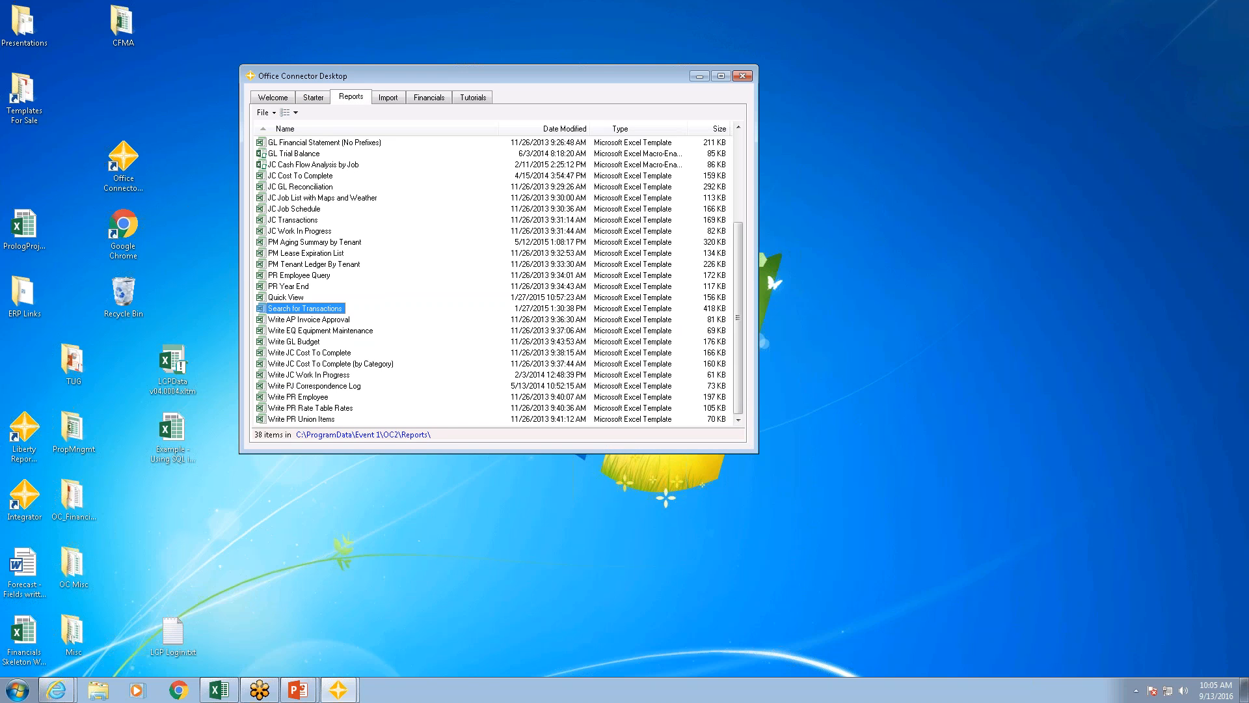
click(313, 97)
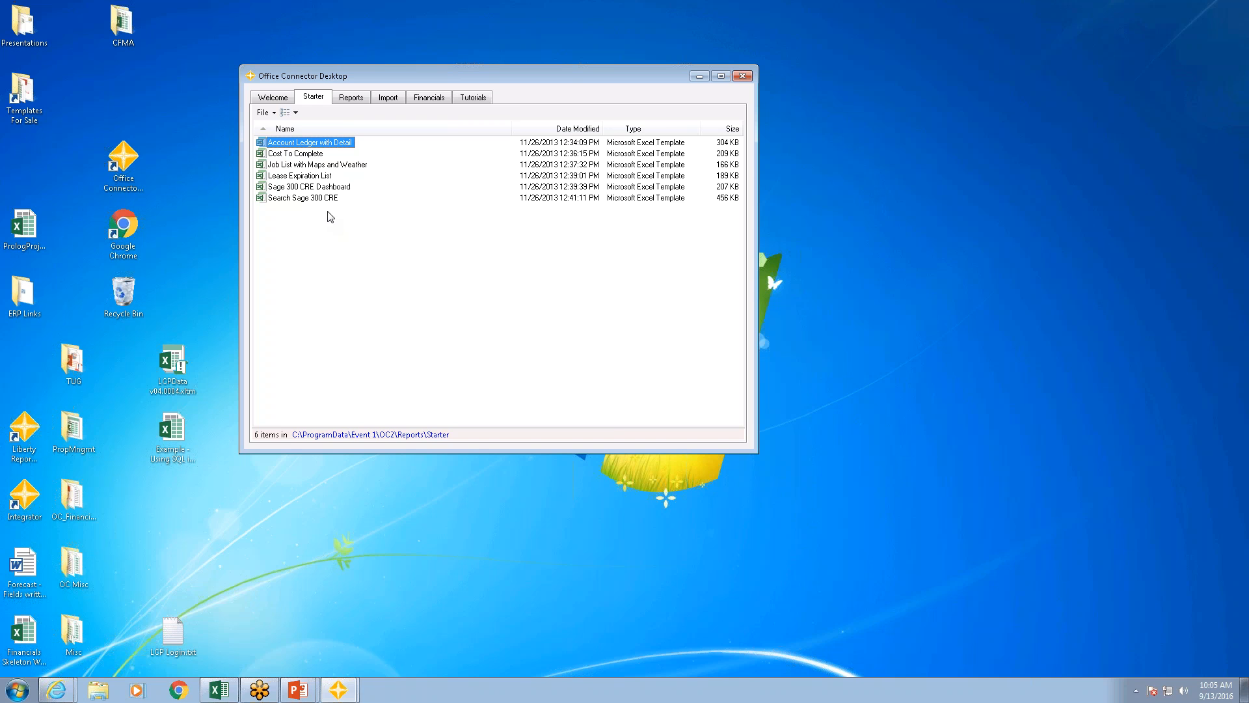
click(272, 98)
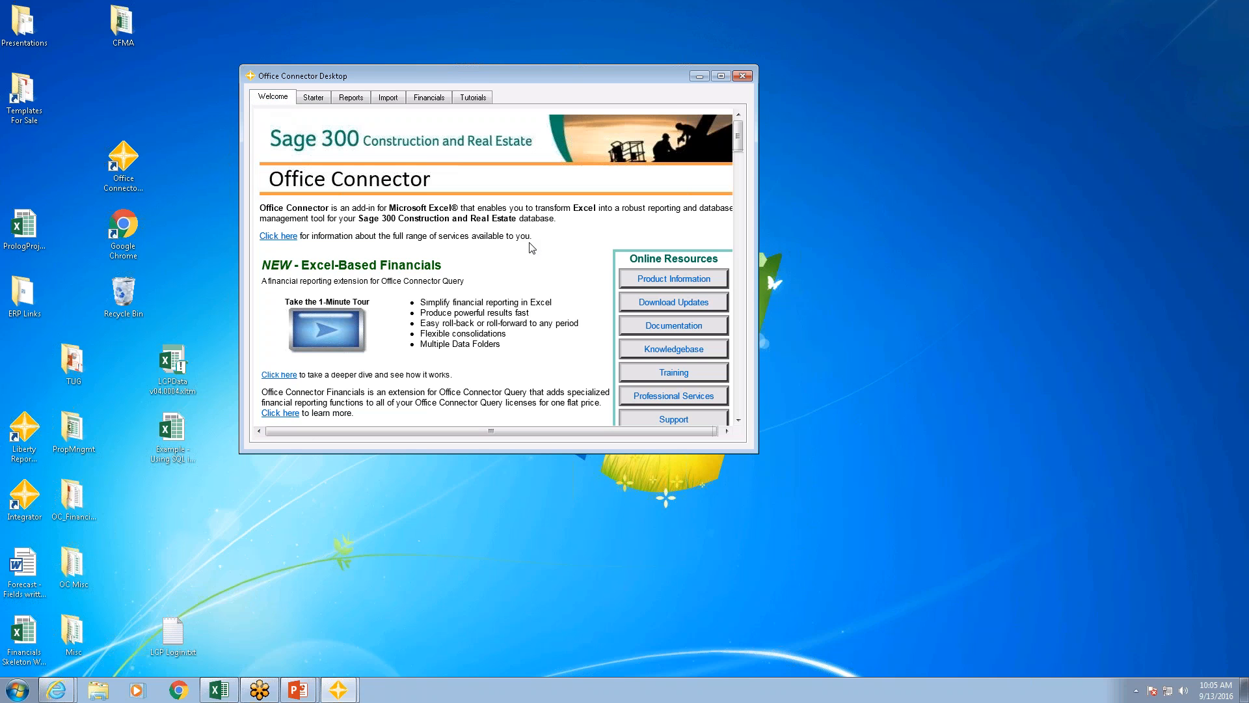
drag(739, 151, 775, 134)
click(313, 98)
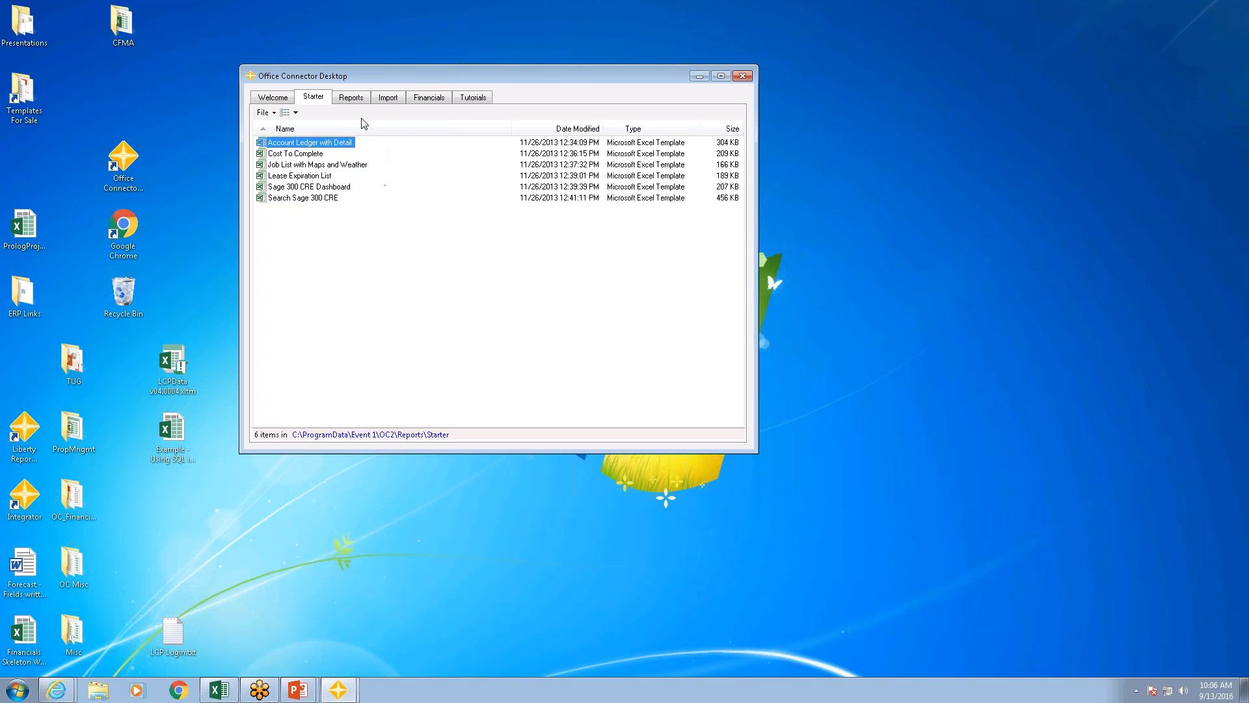
click(351, 98)
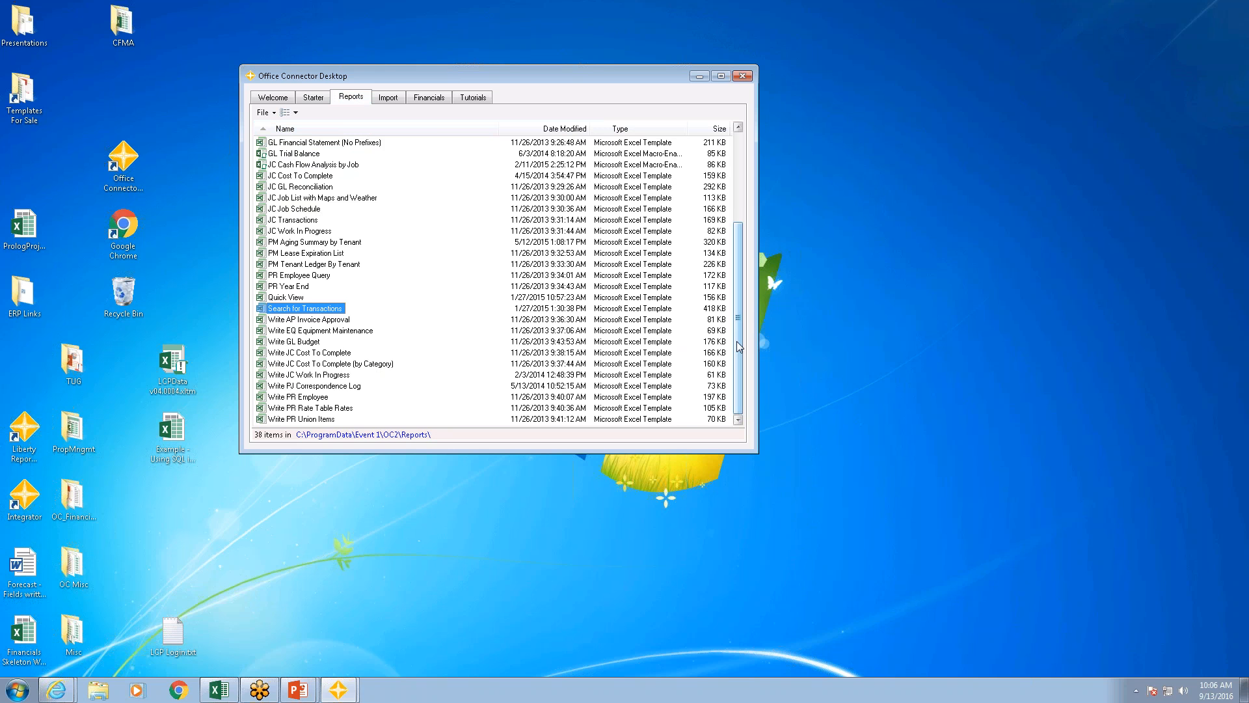
scroll(739, 352, up, 4)
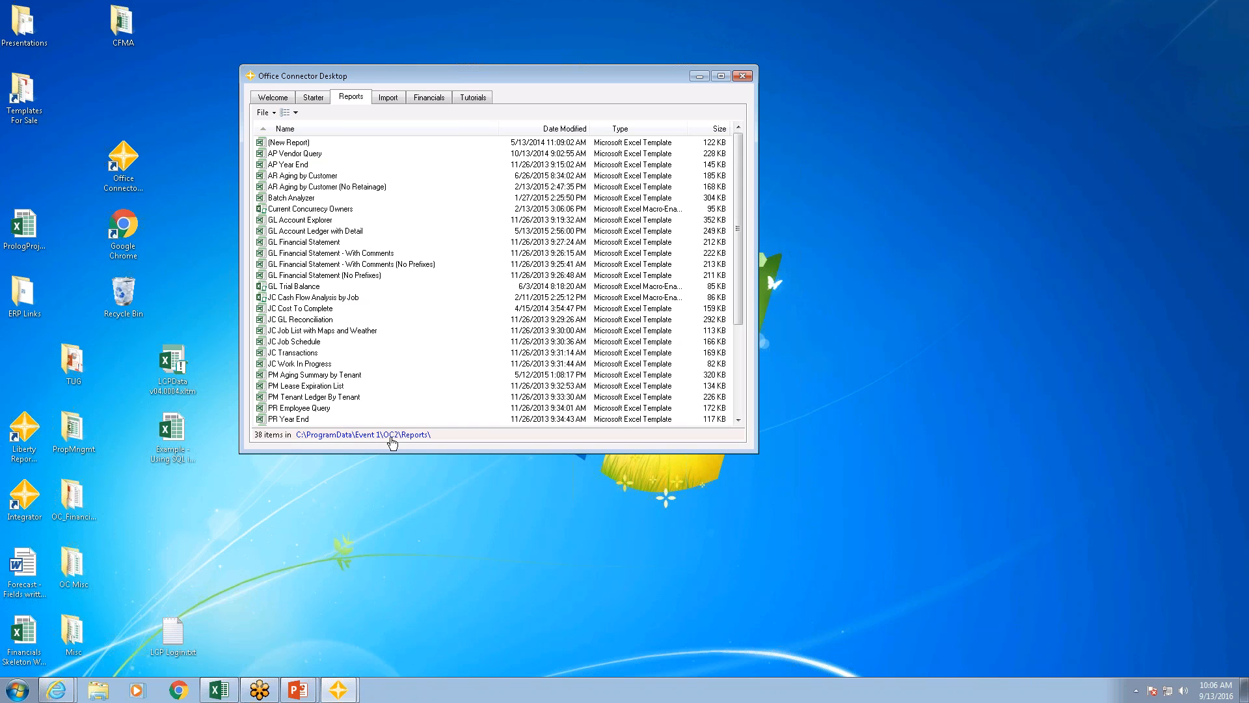
Step: Switch to the Search for Transactions workbook in Excel, review its Information sheet and return to the search criteria
mouse_move(221, 696)
click(216, 695)
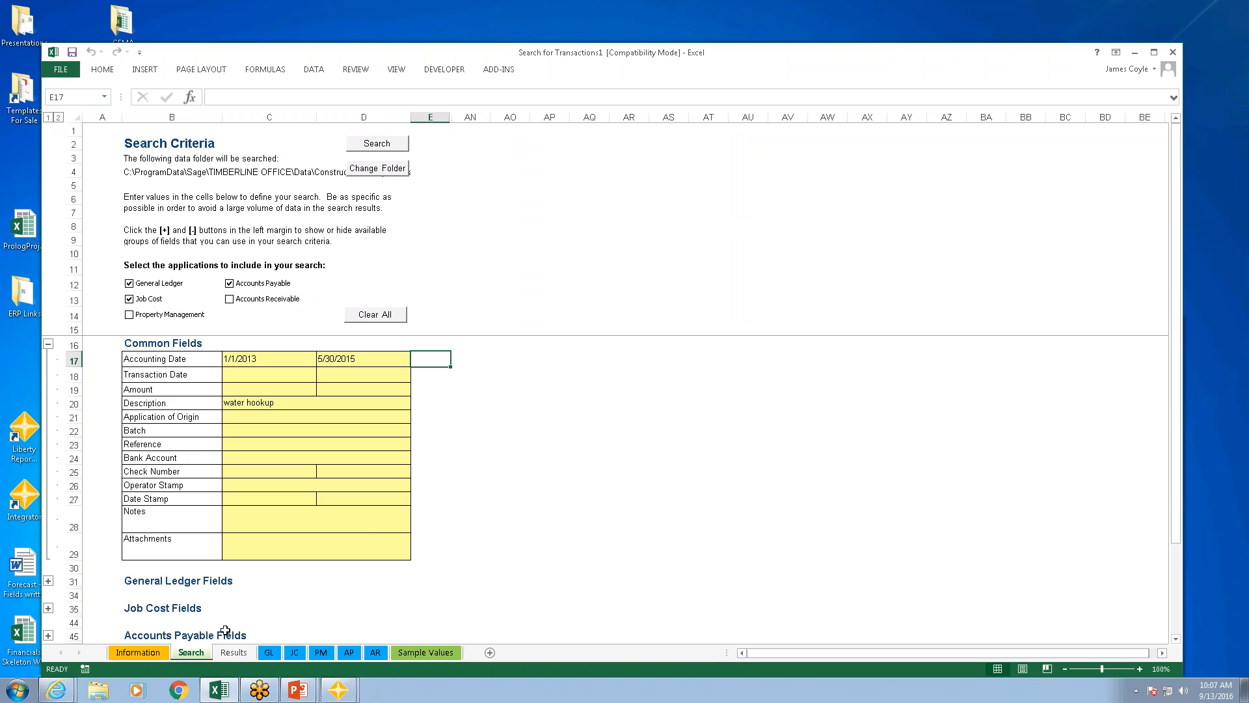
click(142, 653)
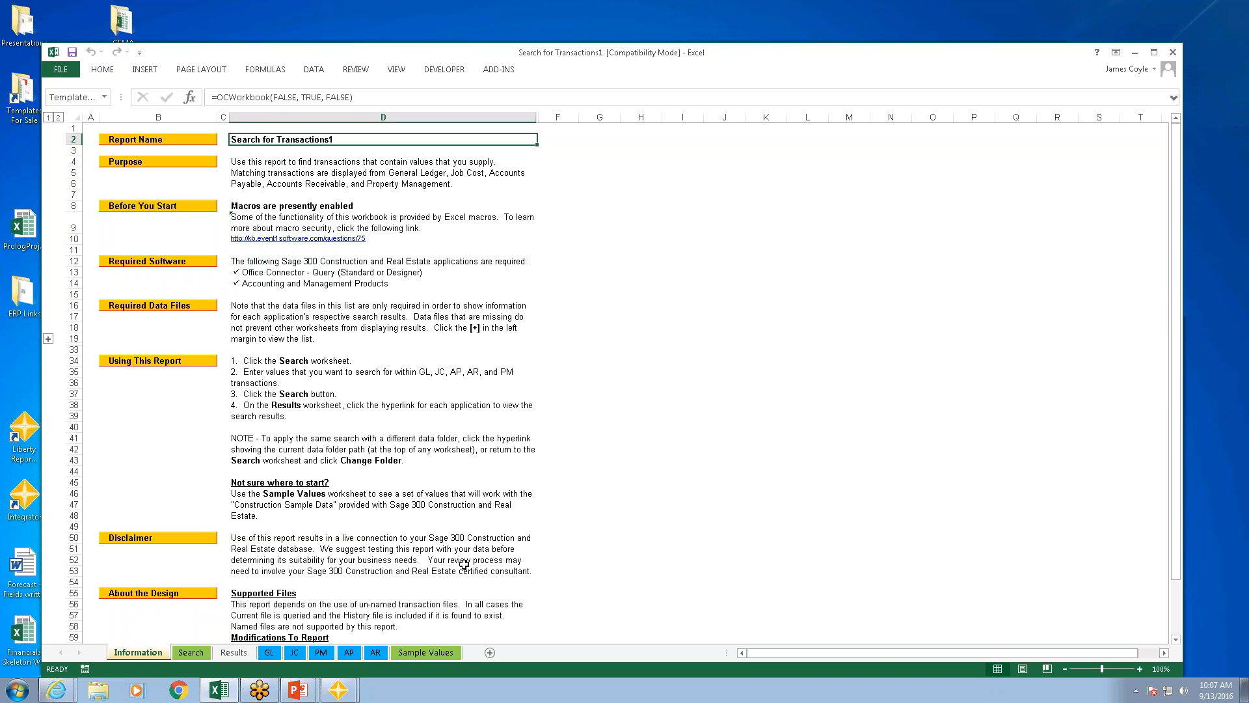
click(192, 653)
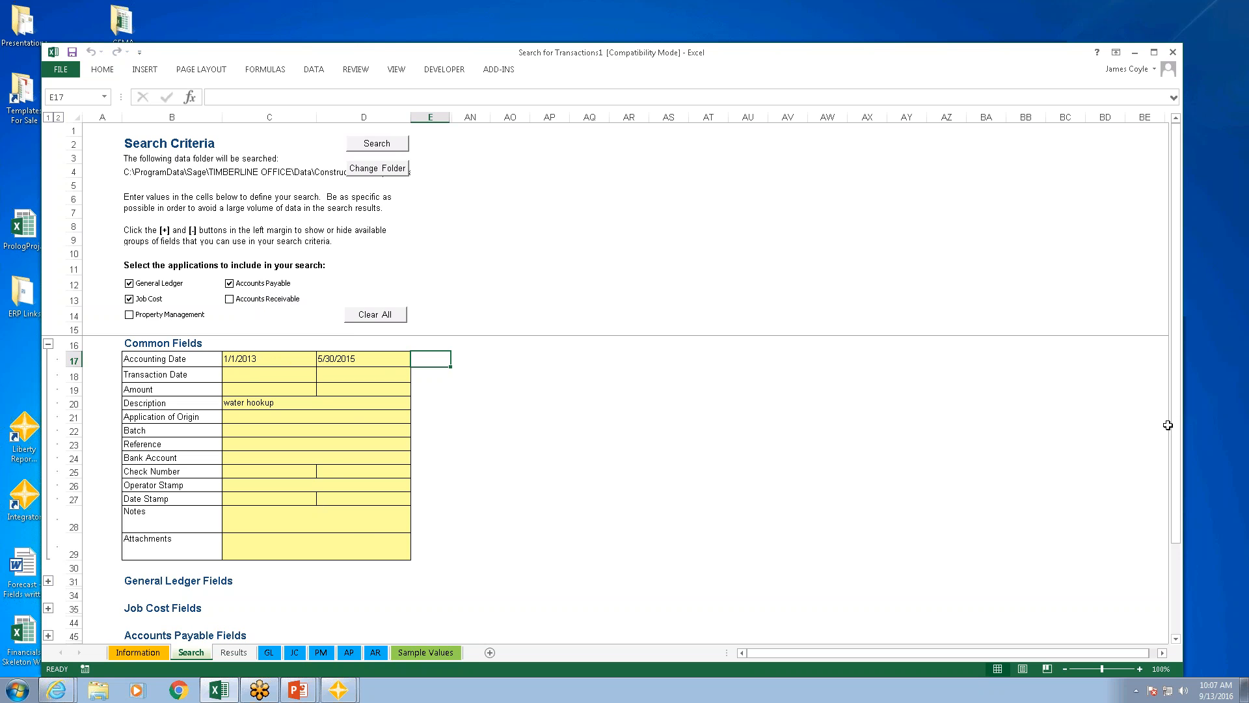
Step: Expand the General Ledger and Job Cost field groups in the search criteria to view their fields, collapsing each again
click(48, 581)
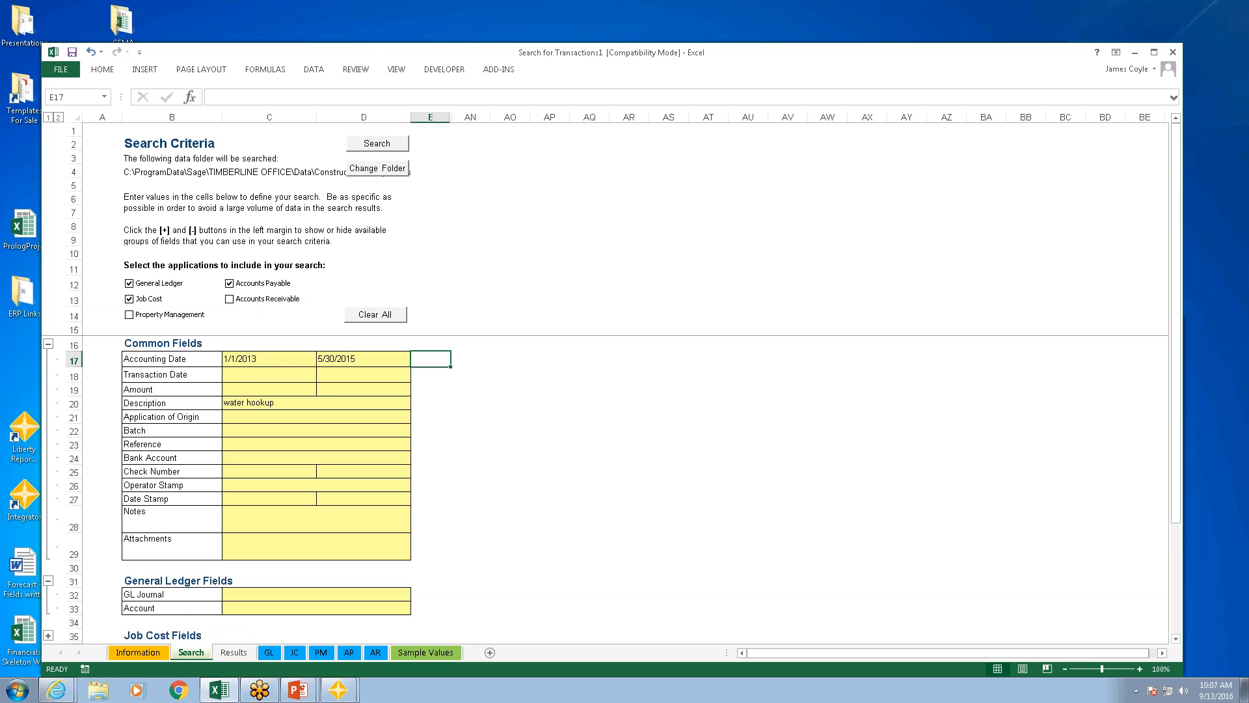
click(48, 581)
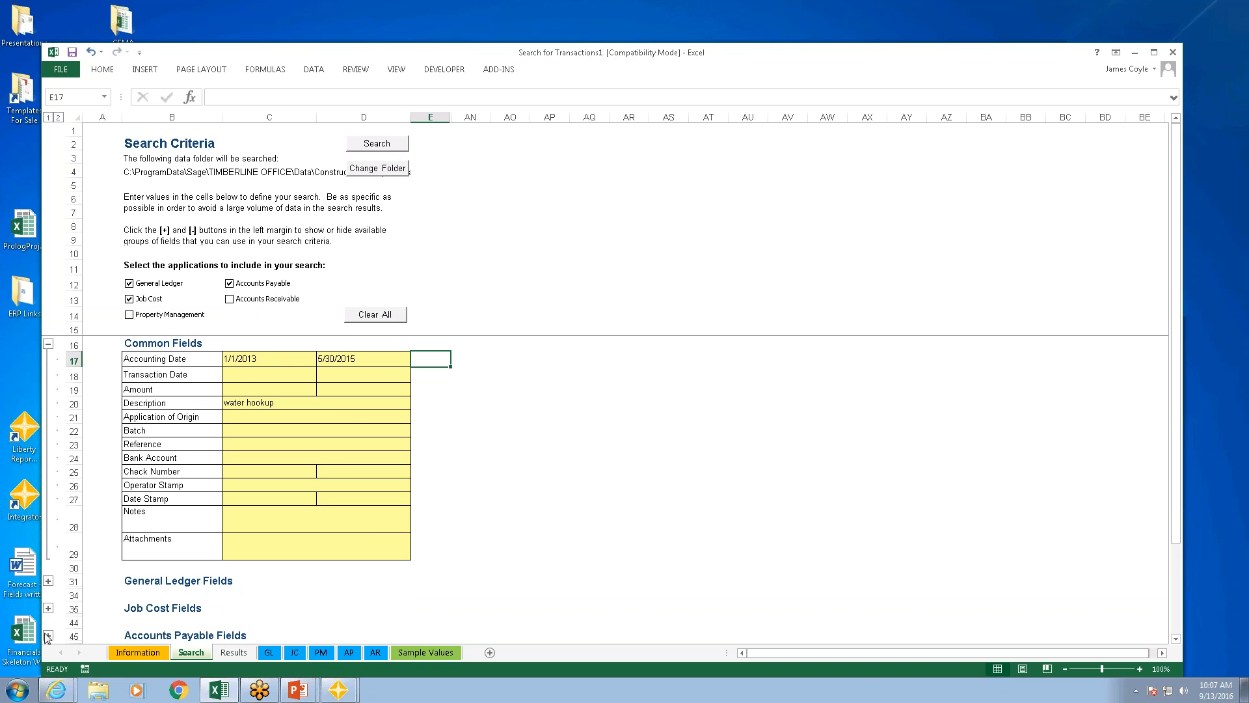
click(49, 608)
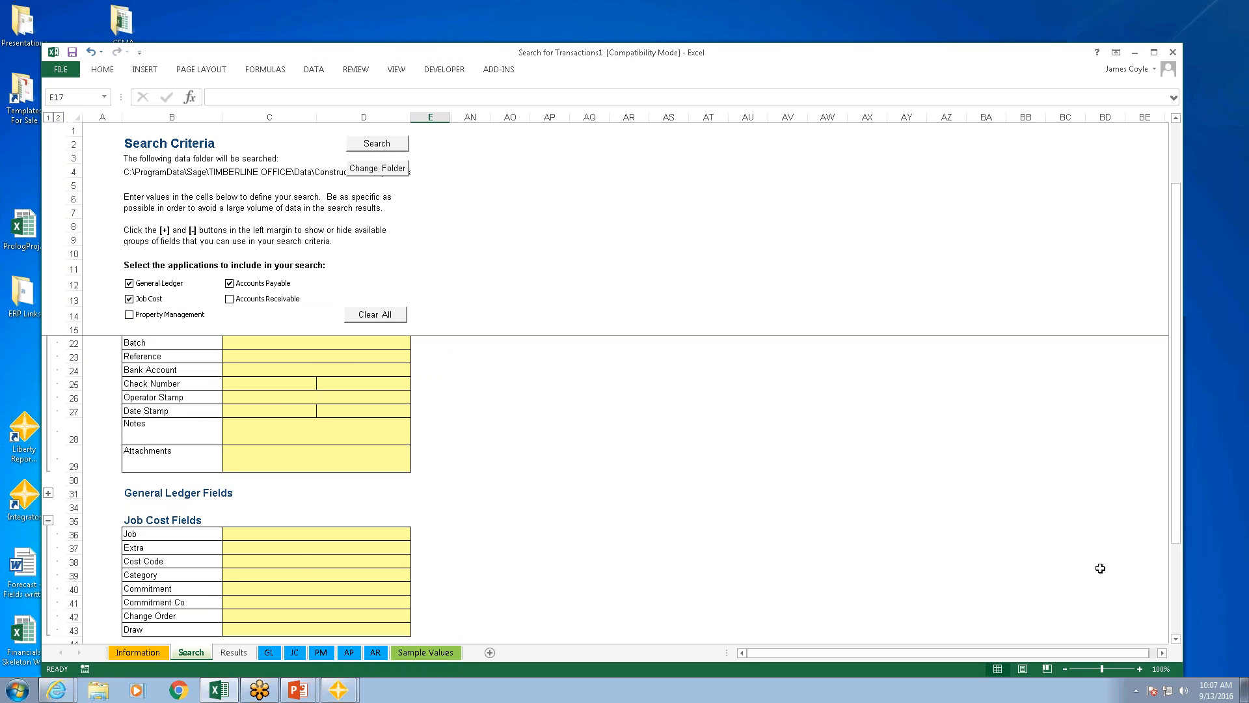
click(48, 520)
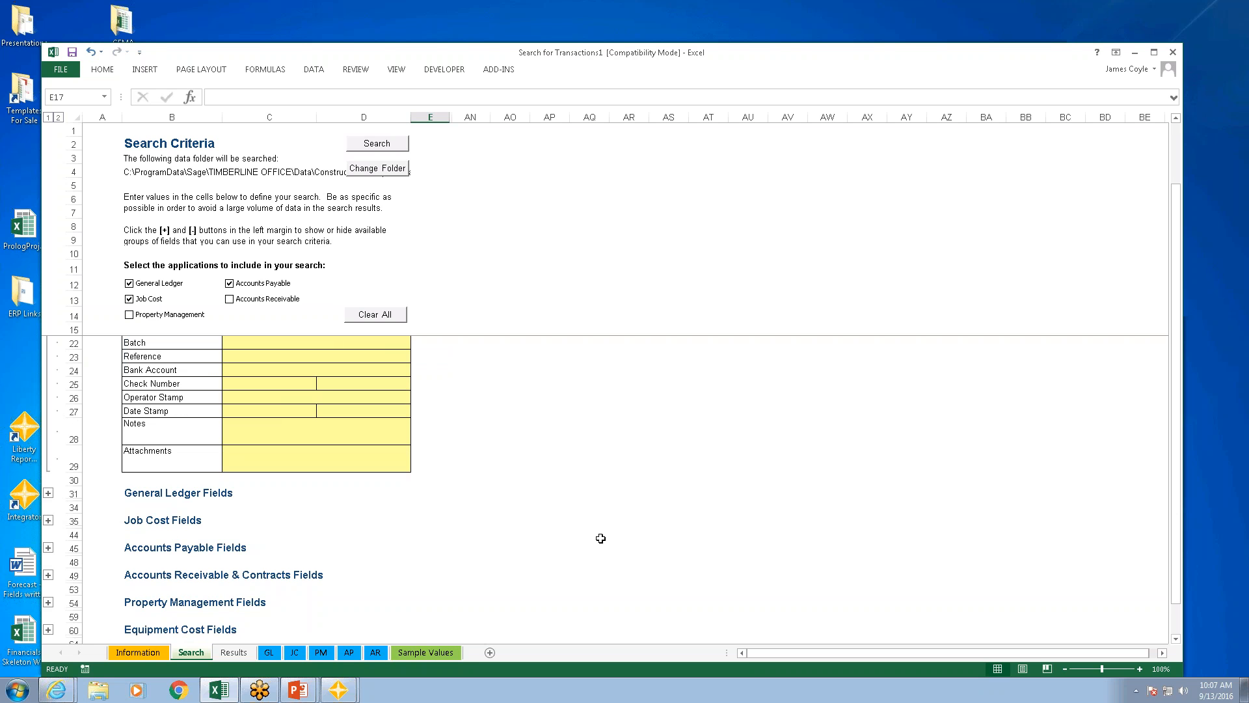
Step: Run the "water hookup" transaction search and examine the matching Job Cost and Accounts Payable transactions
click(381, 149)
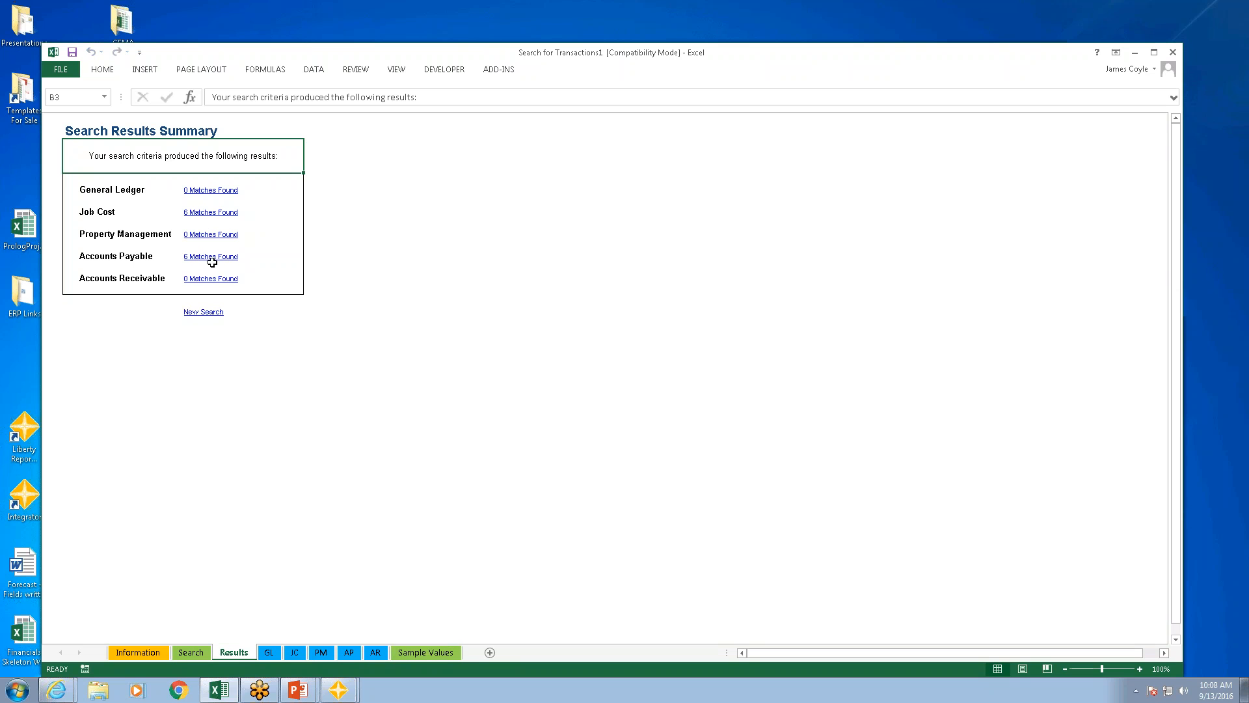
click(201, 212)
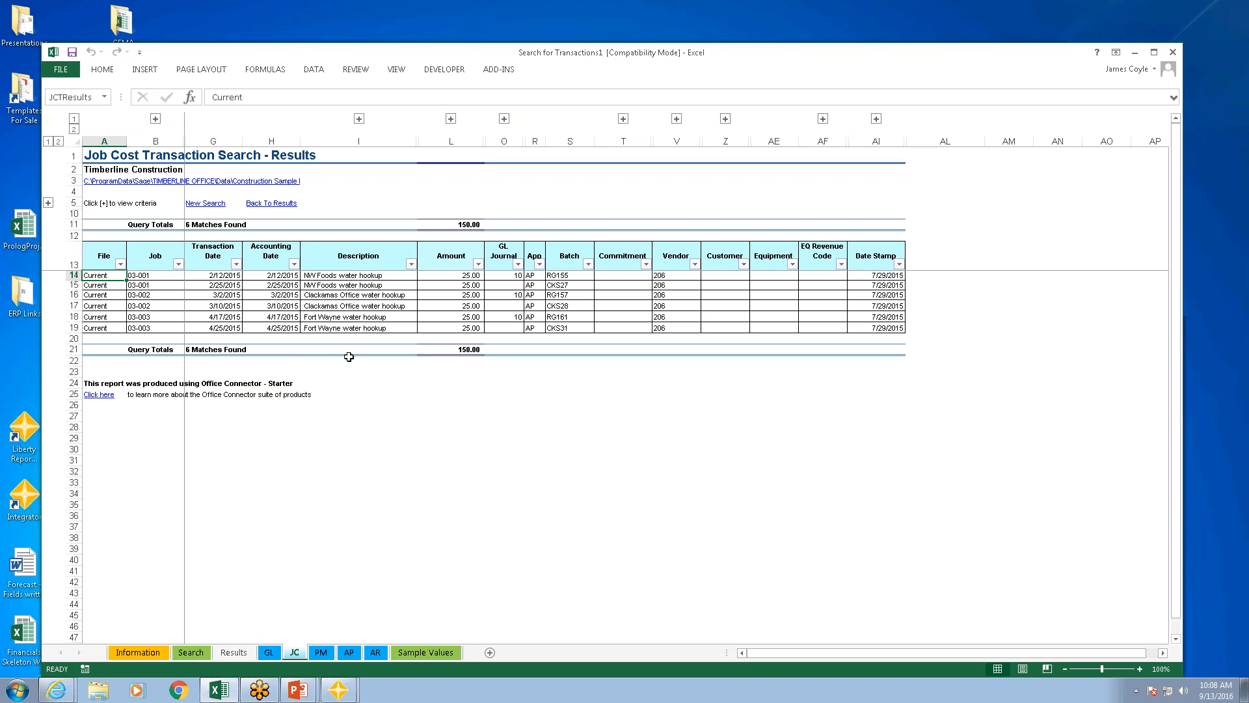
click(349, 652)
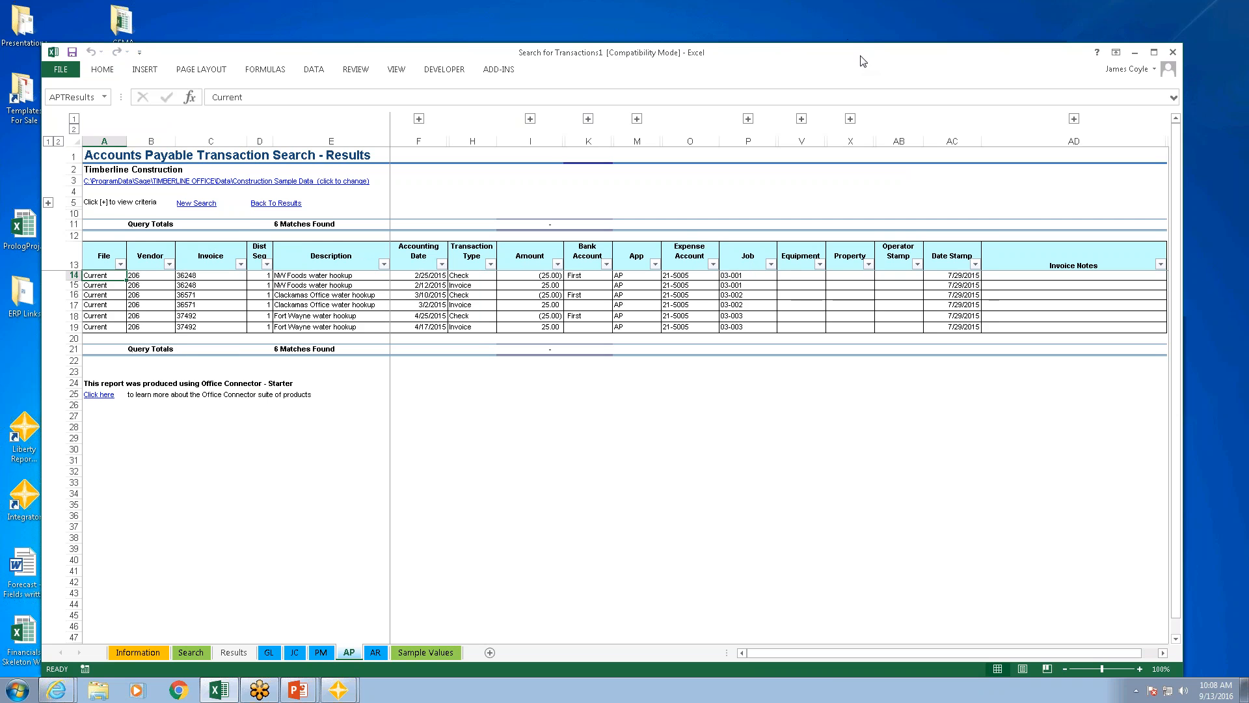
Step: Close the Search for Transactions workbook
drag(862, 60, 754, 52)
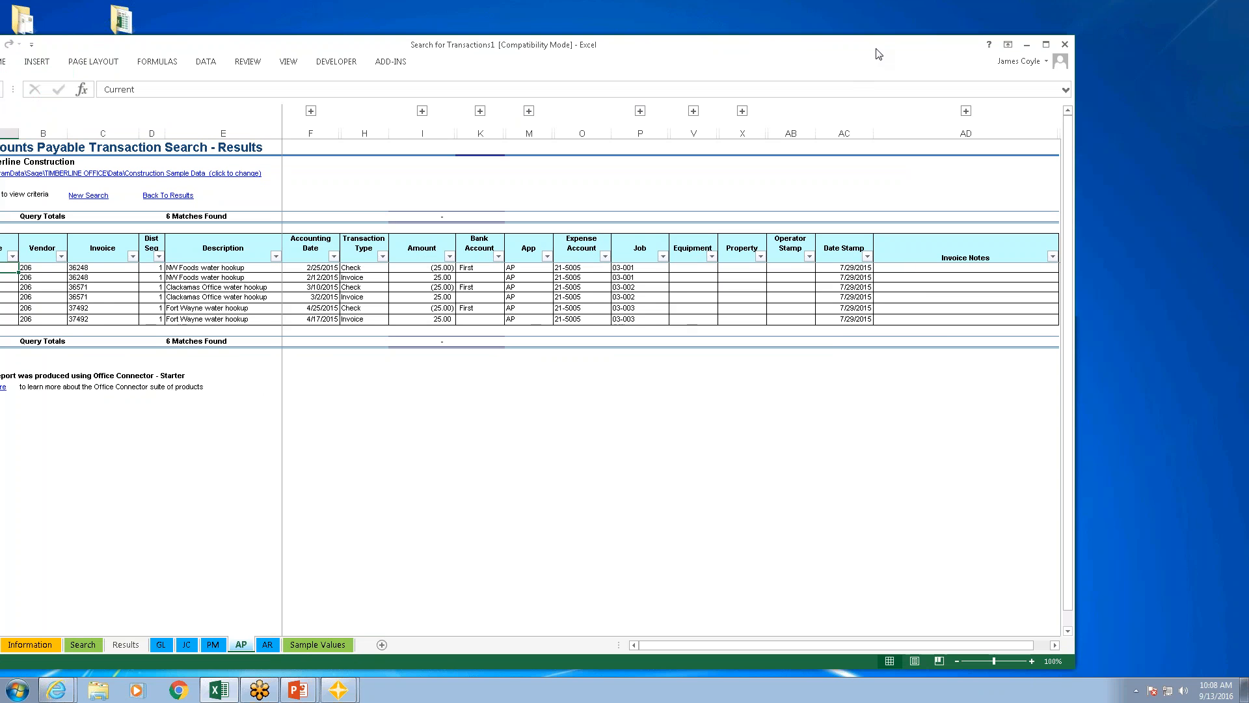
drag(881, 51, 857, 50)
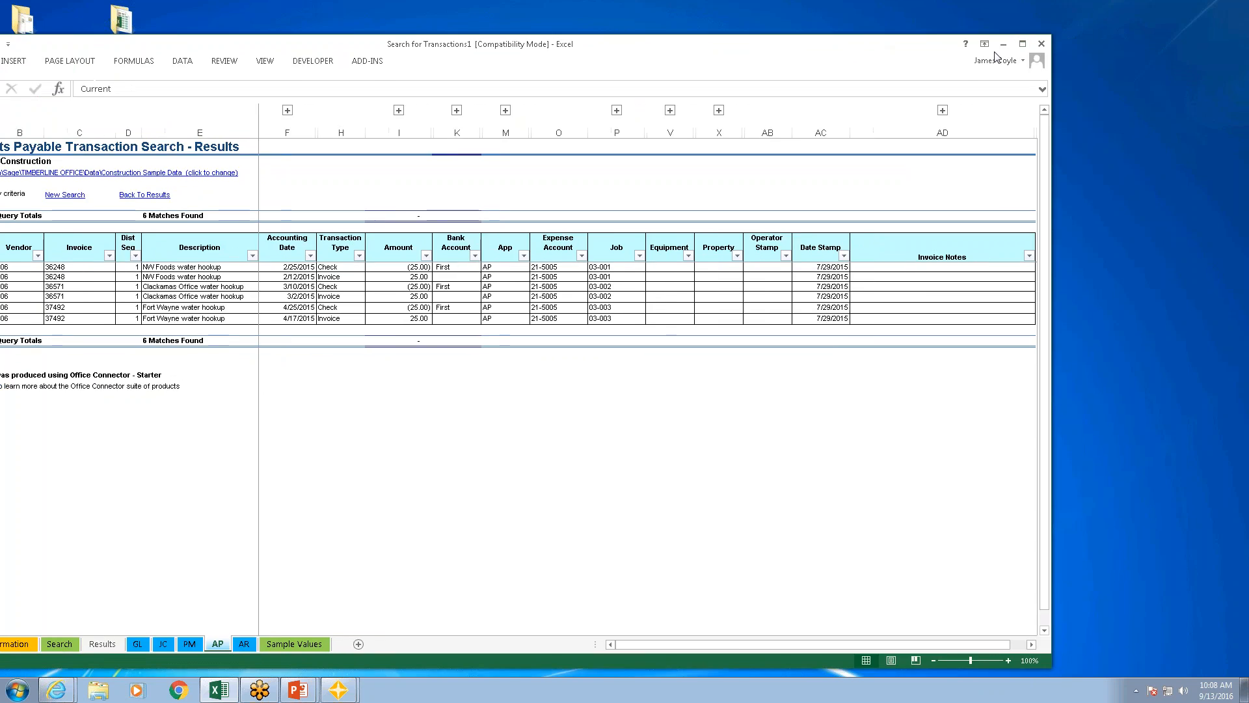
click(1042, 44)
click(625, 362)
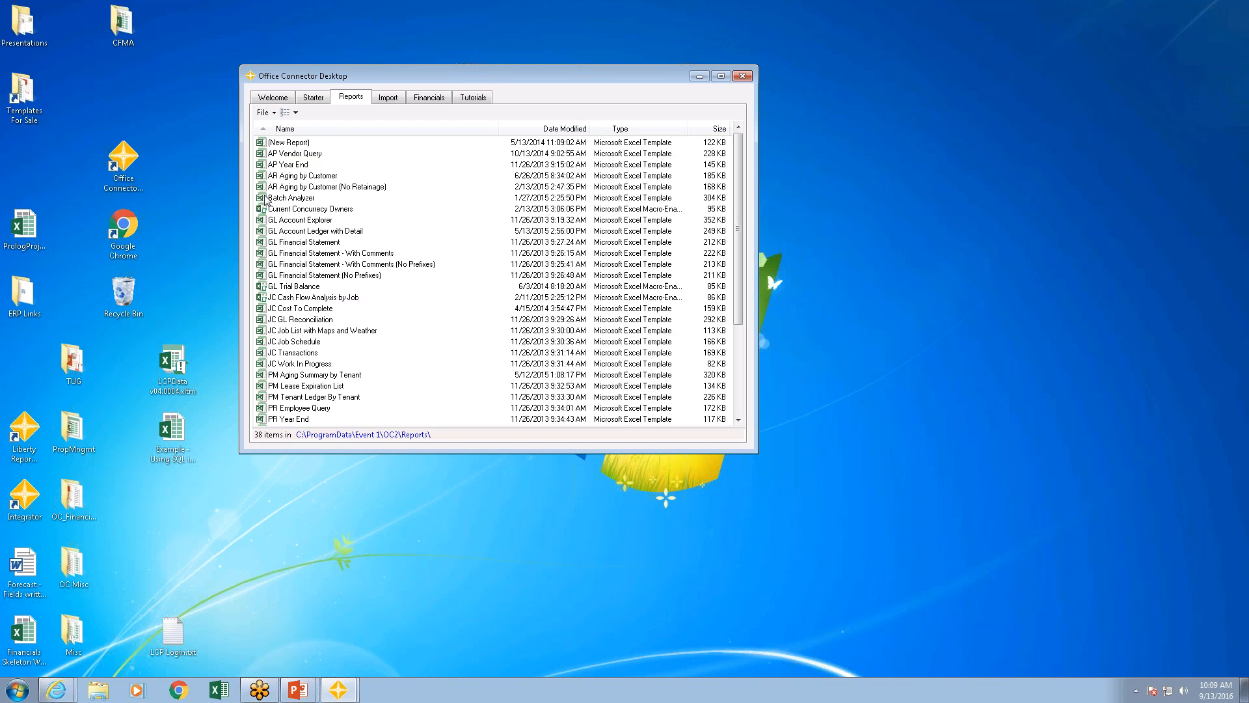
Step: Open the Batch Analyzer report template and apply its sample values, with GL batch summary dates from 5/1/2015 to 5/31/2015
click(302, 201)
double_click(302, 202)
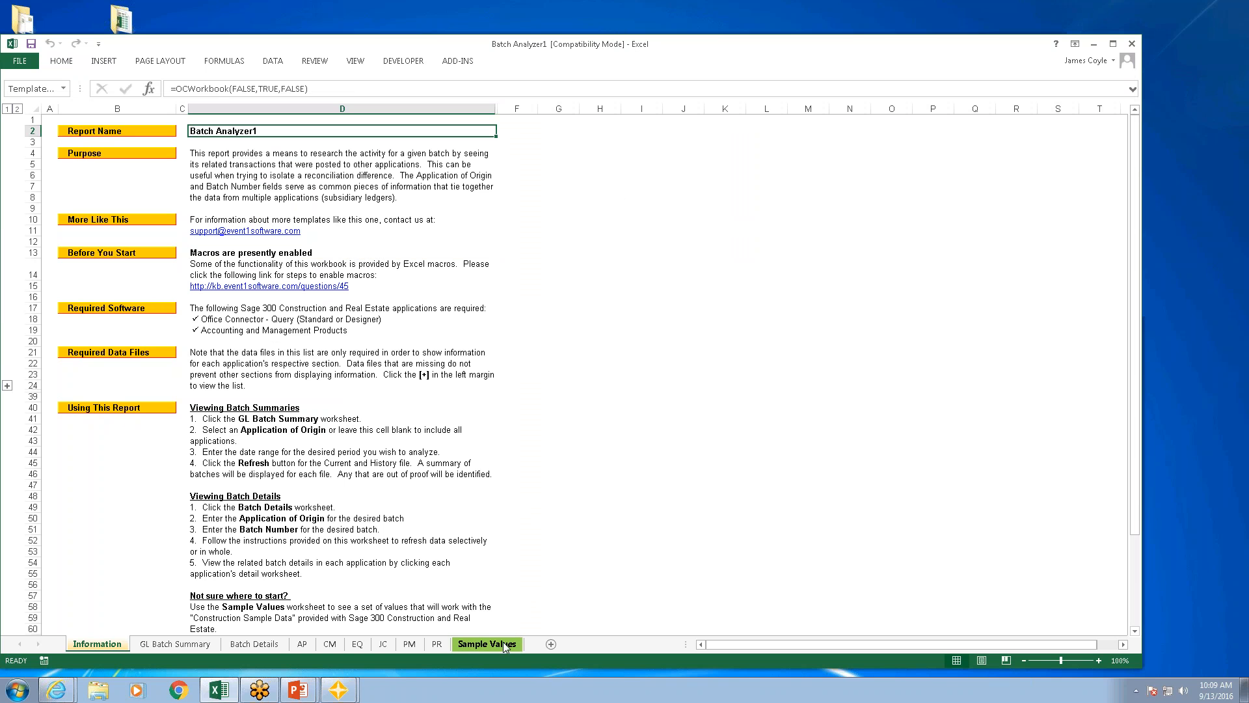
click(186, 645)
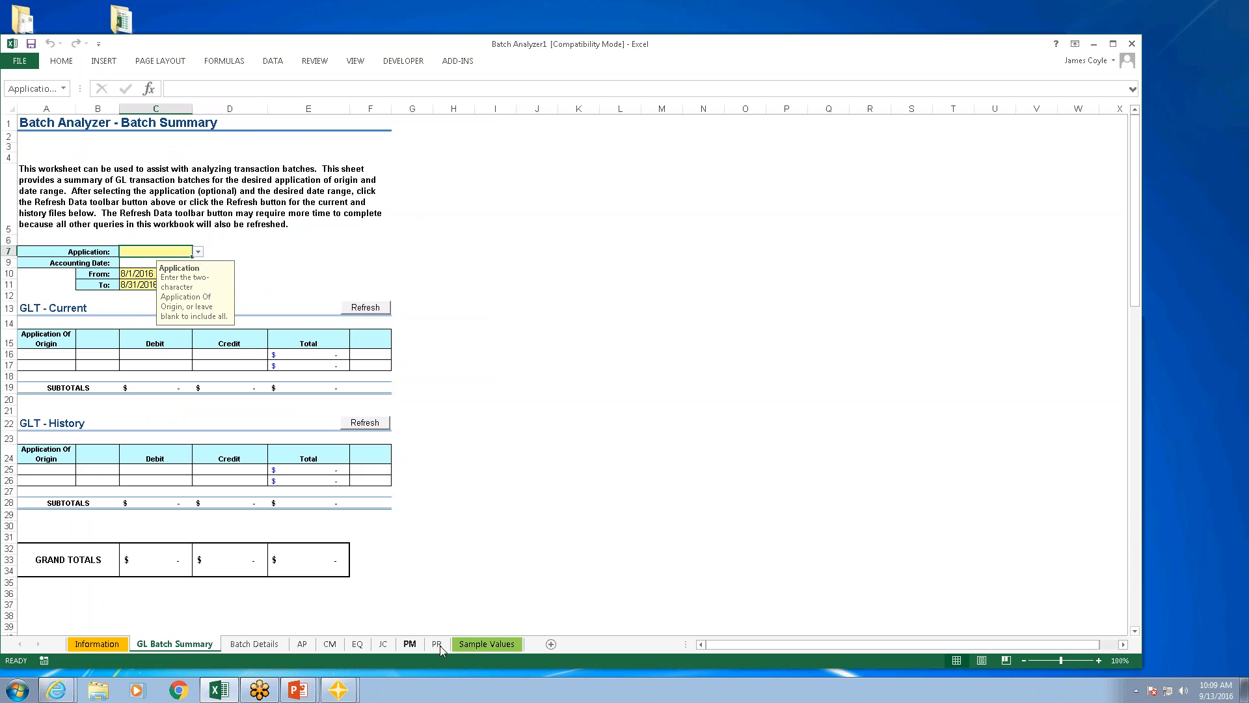
click(481, 645)
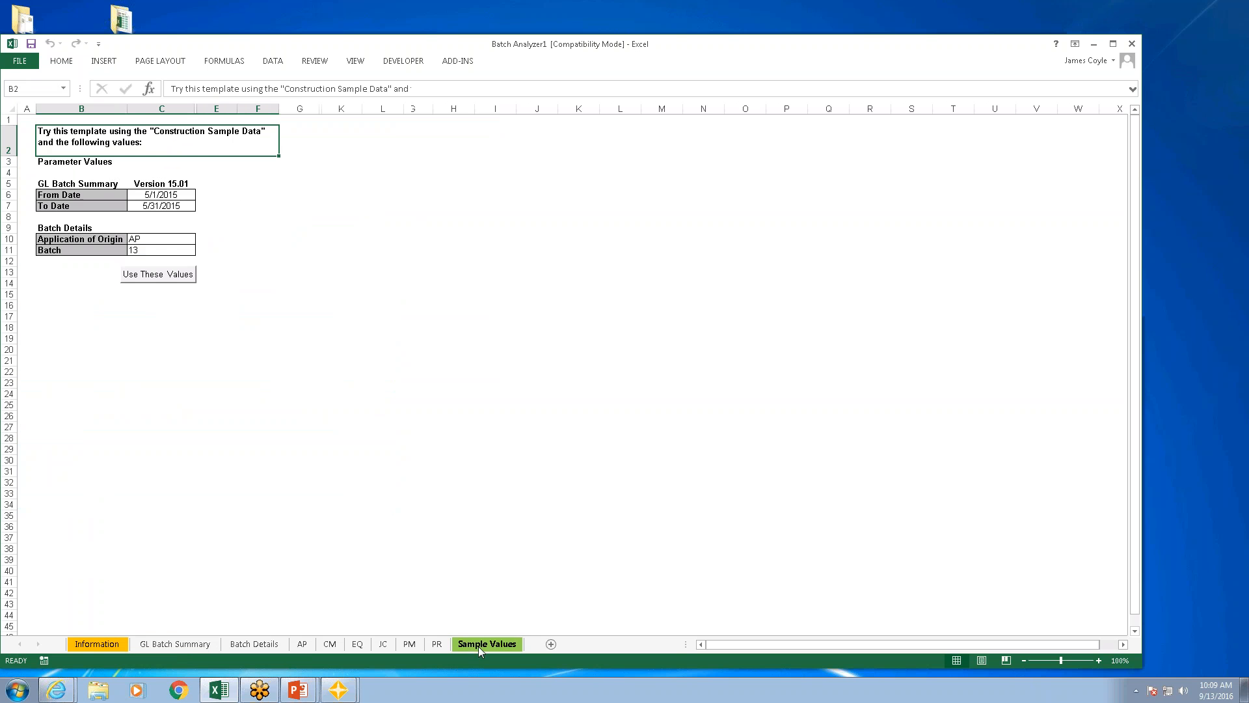
click(159, 275)
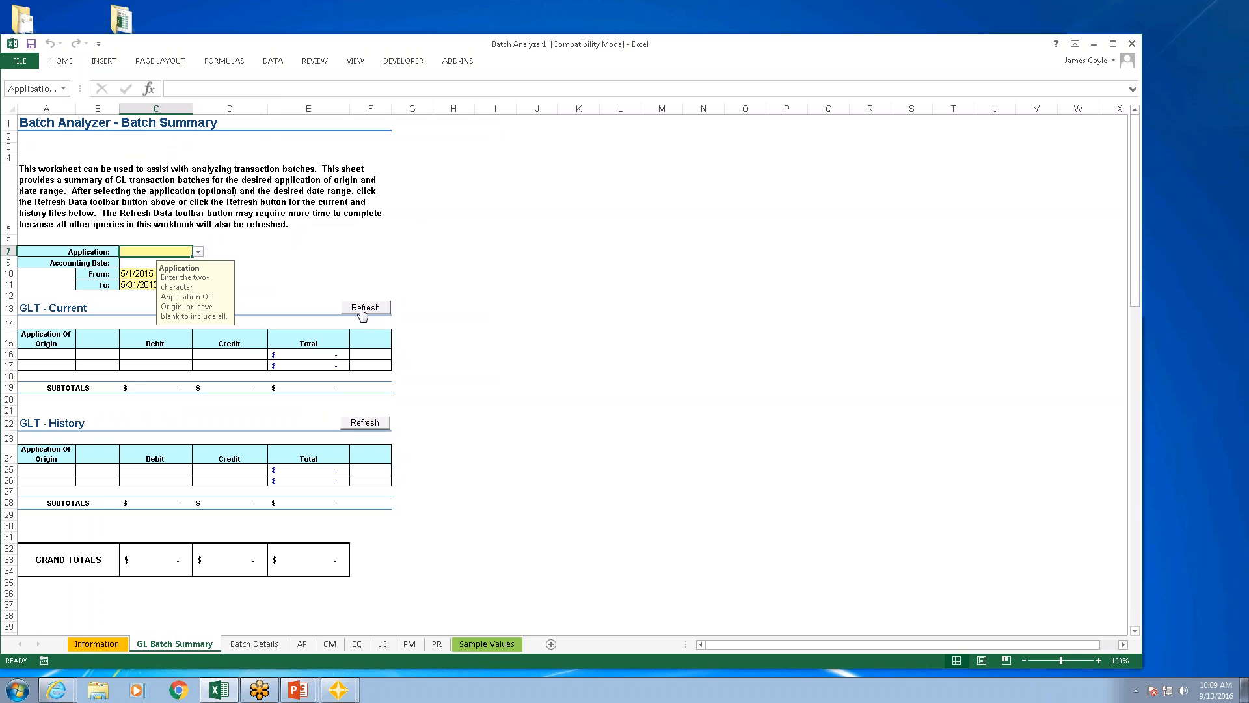
Step: Connect to the Timberline Construction data folder with the operator ID and password to refresh the current GL batch summary
click(366, 310)
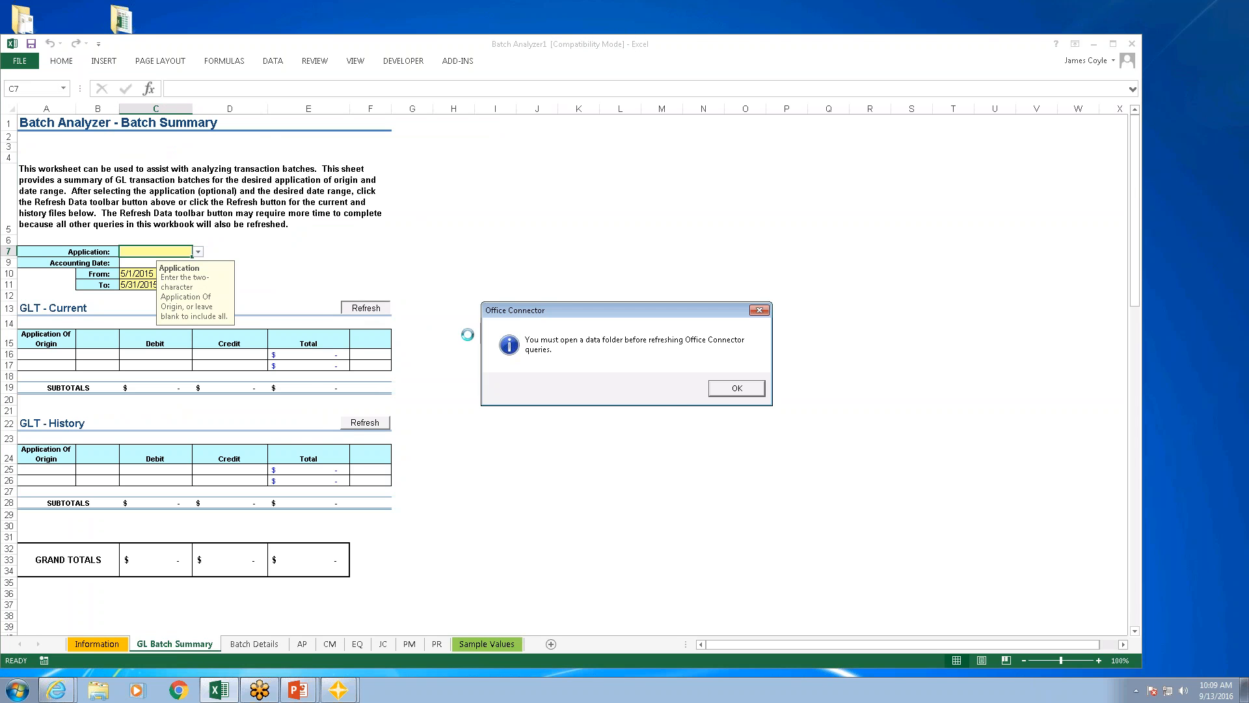
click(737, 389)
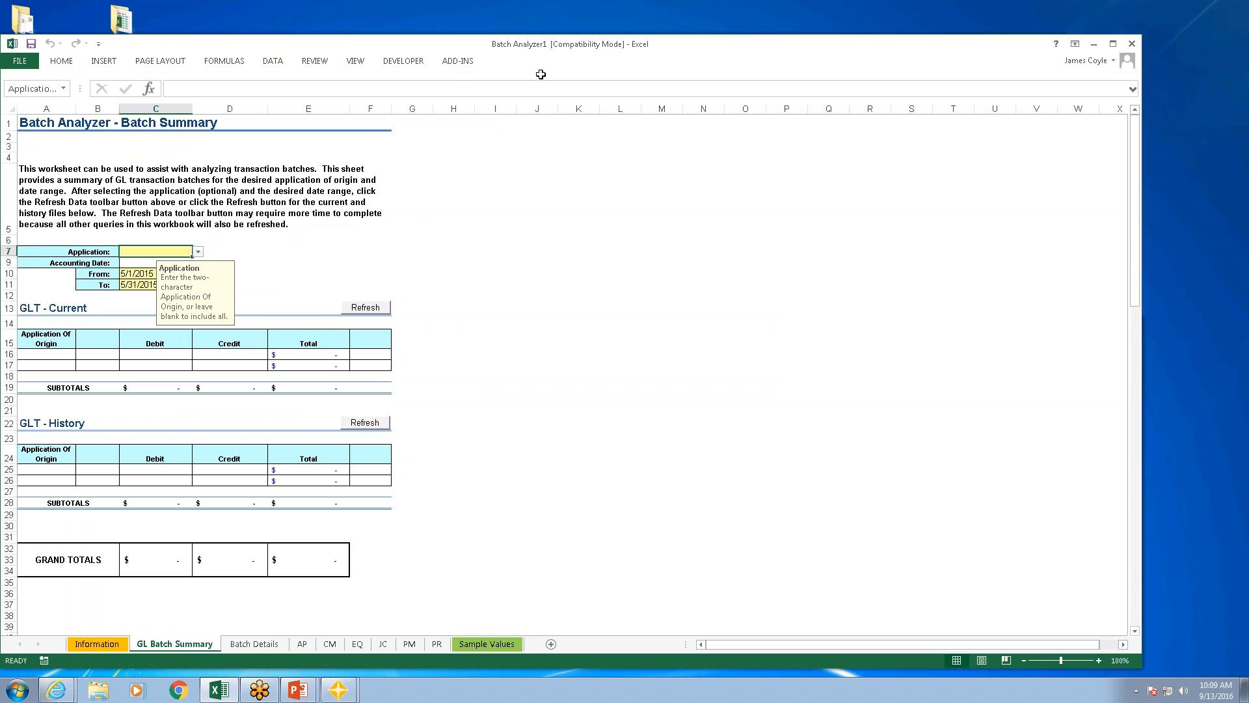
click(458, 63)
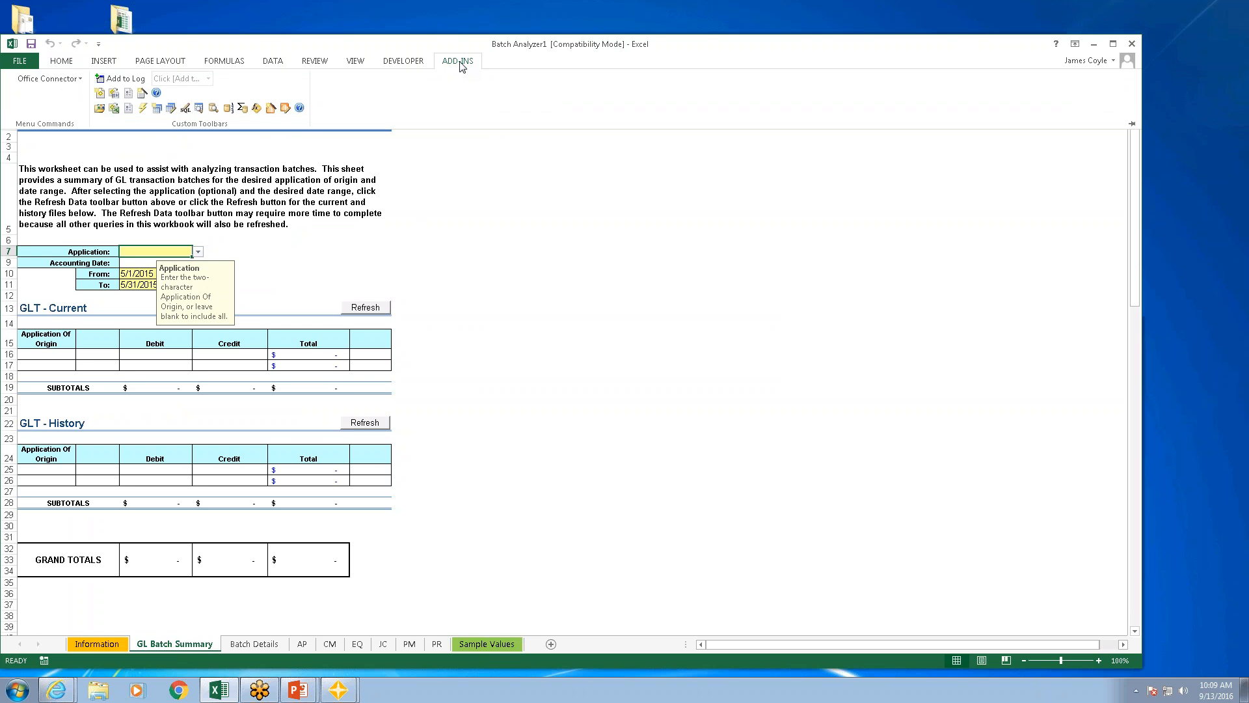
click(100, 109)
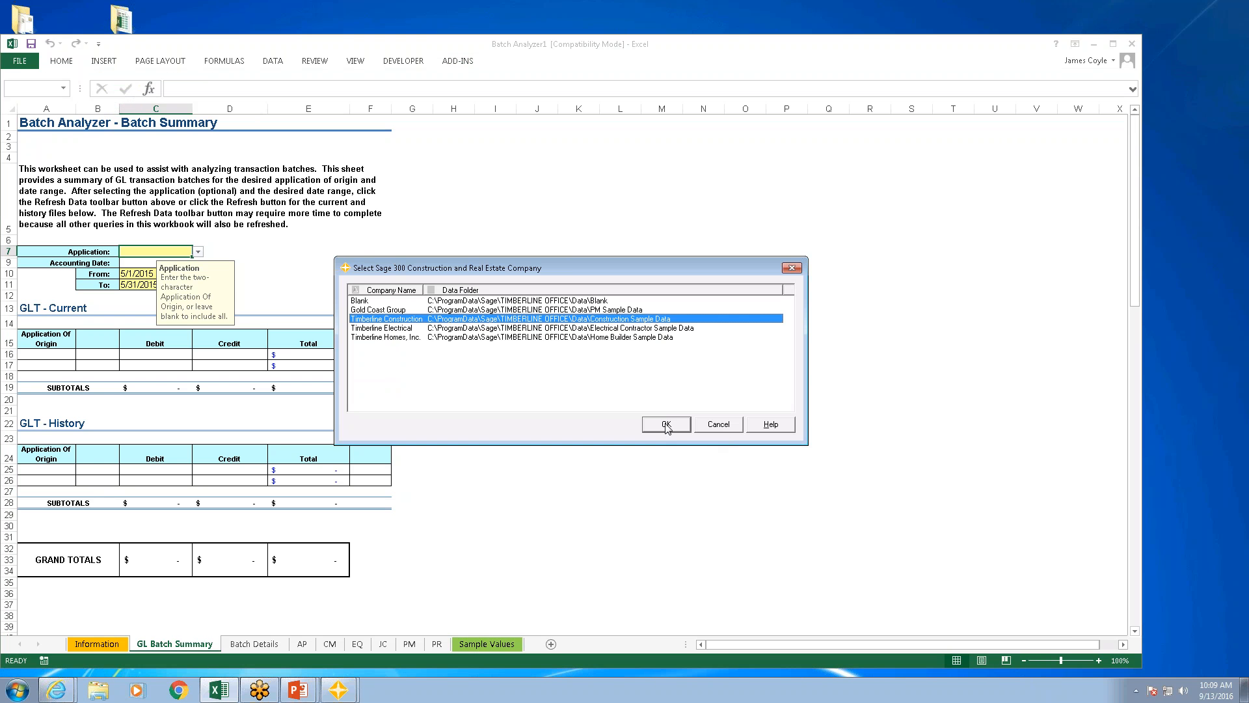
click(666, 424)
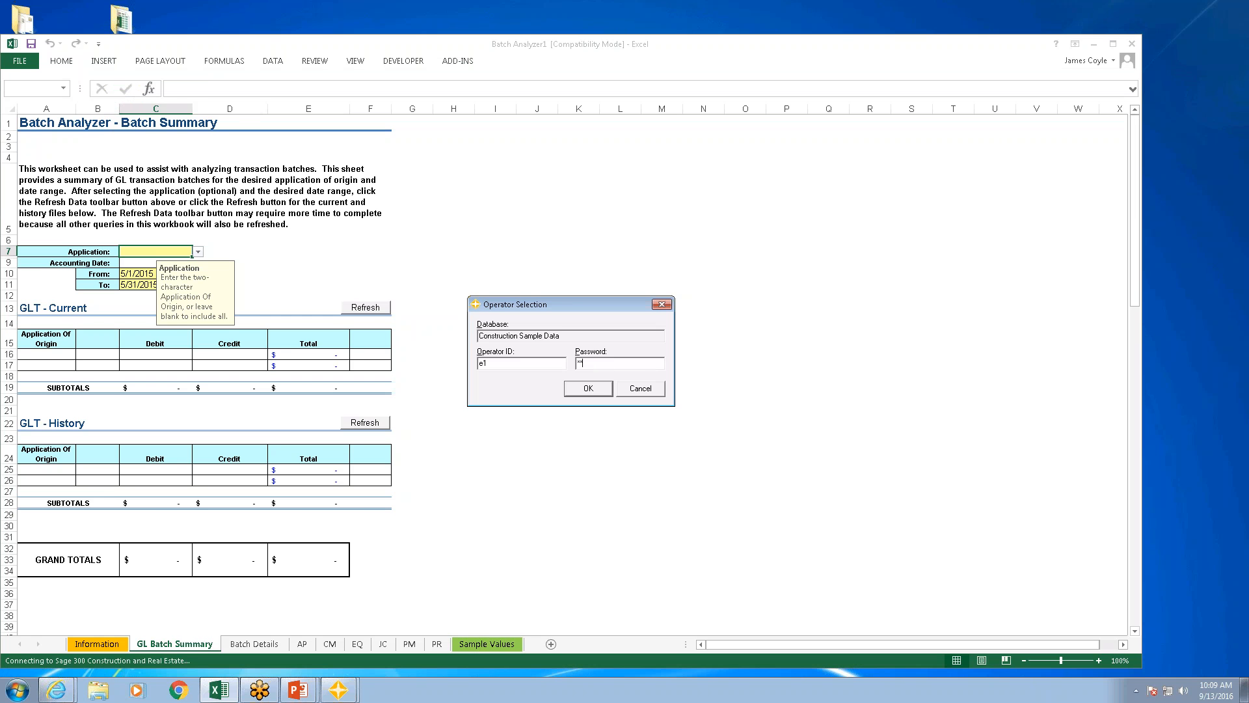
click(592, 392)
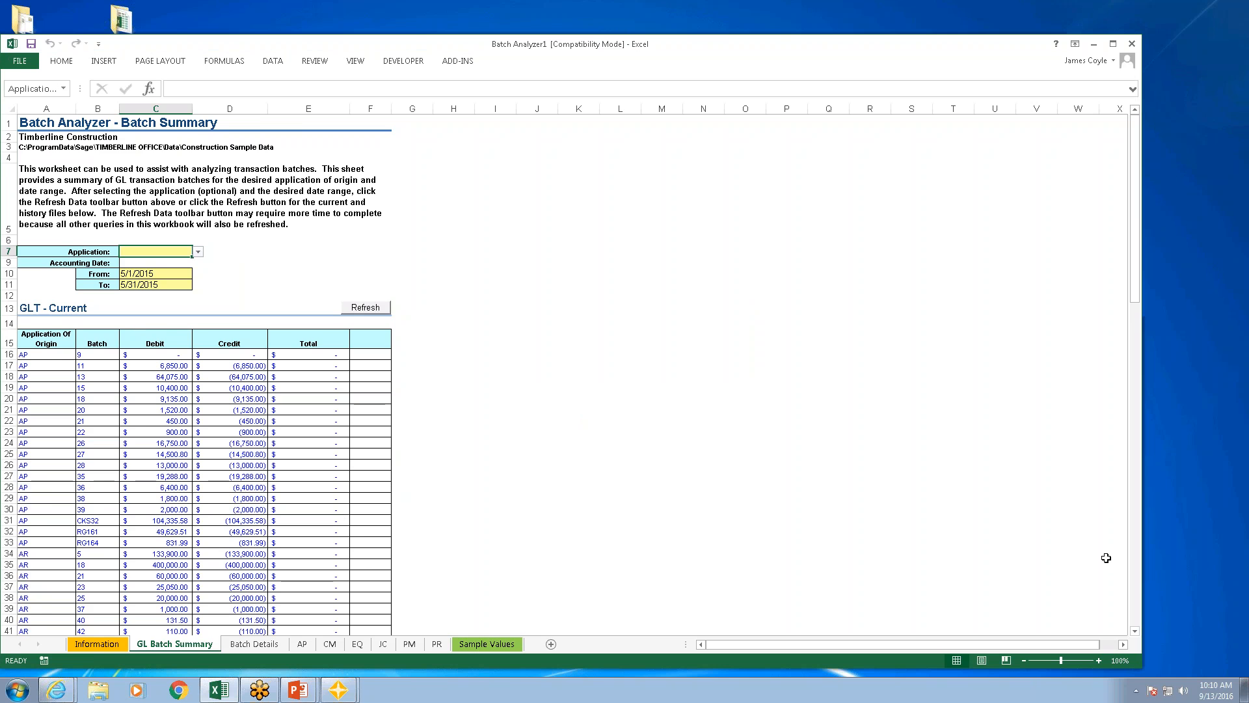
Step: Review the GL batch summary through to its grand totals, and view the batch details for AP batch 13
click(1137, 614)
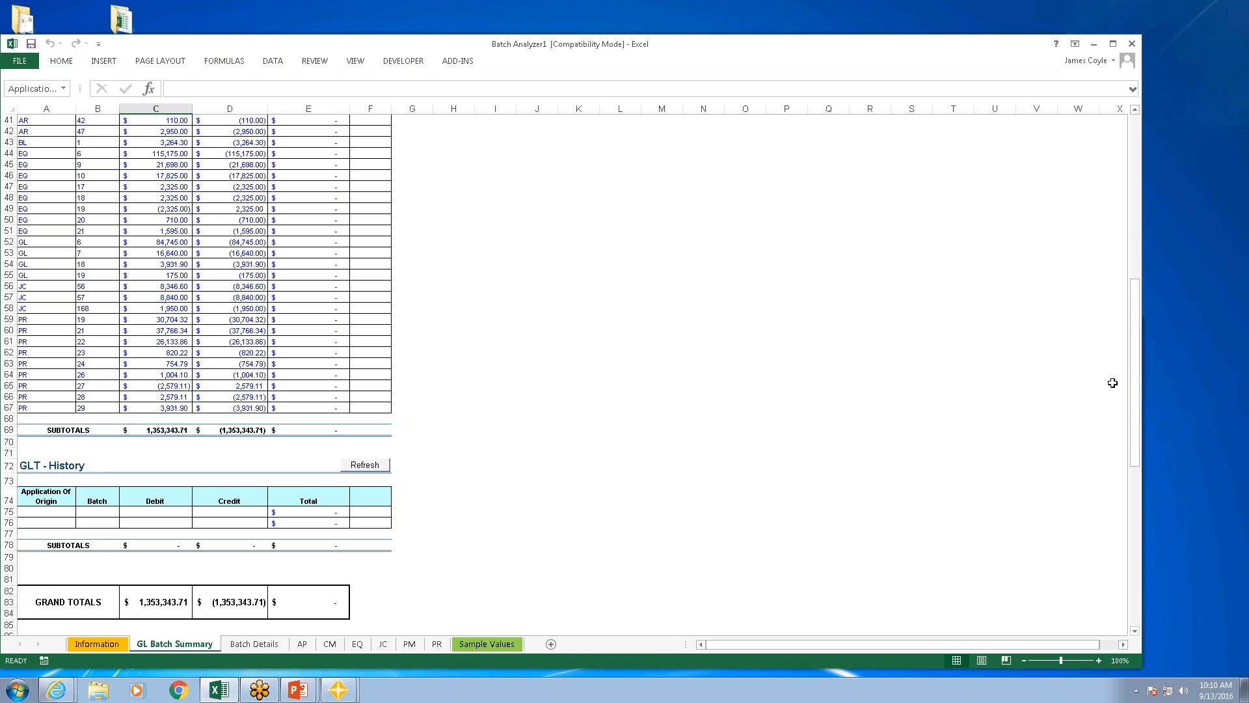
click(1178, 29)
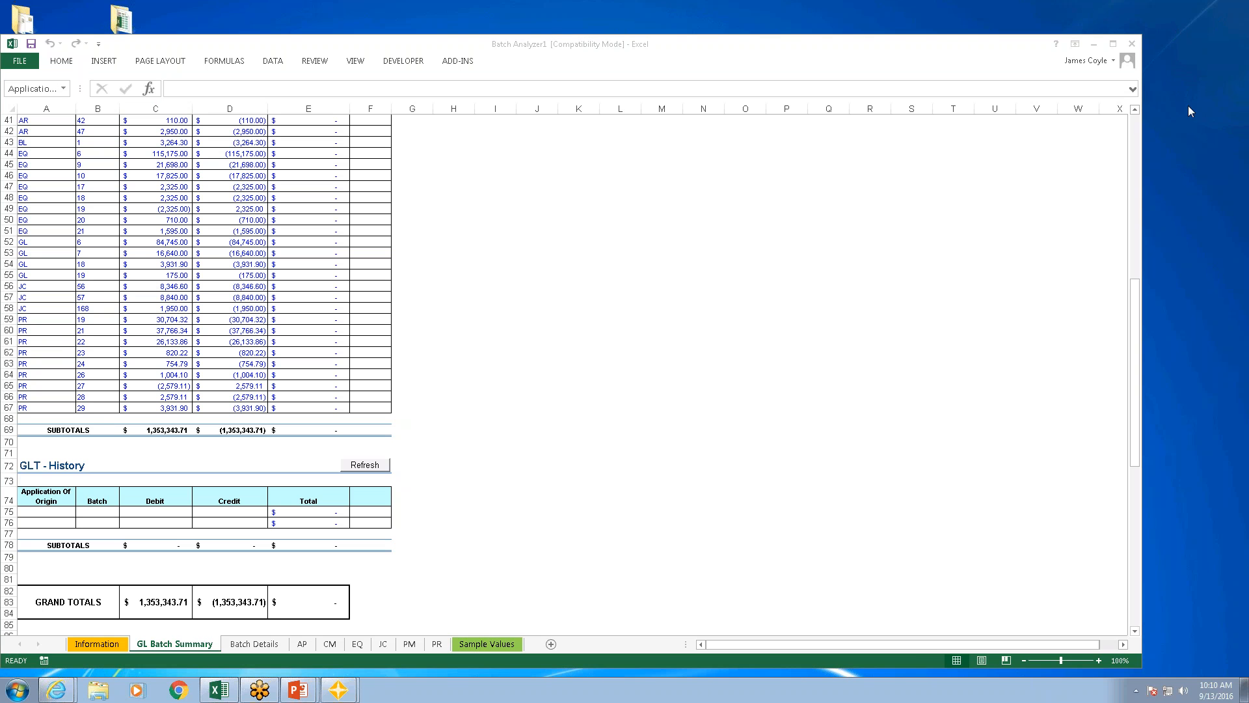
click(1133, 123)
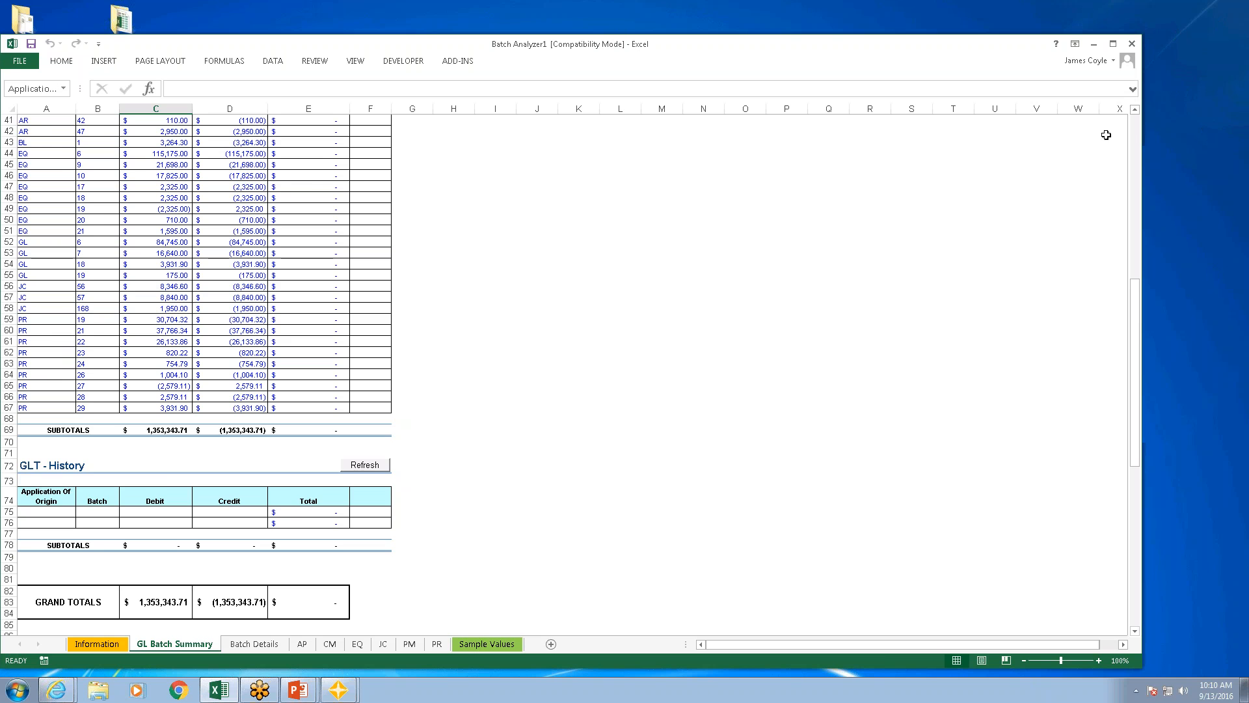
click(1134, 133)
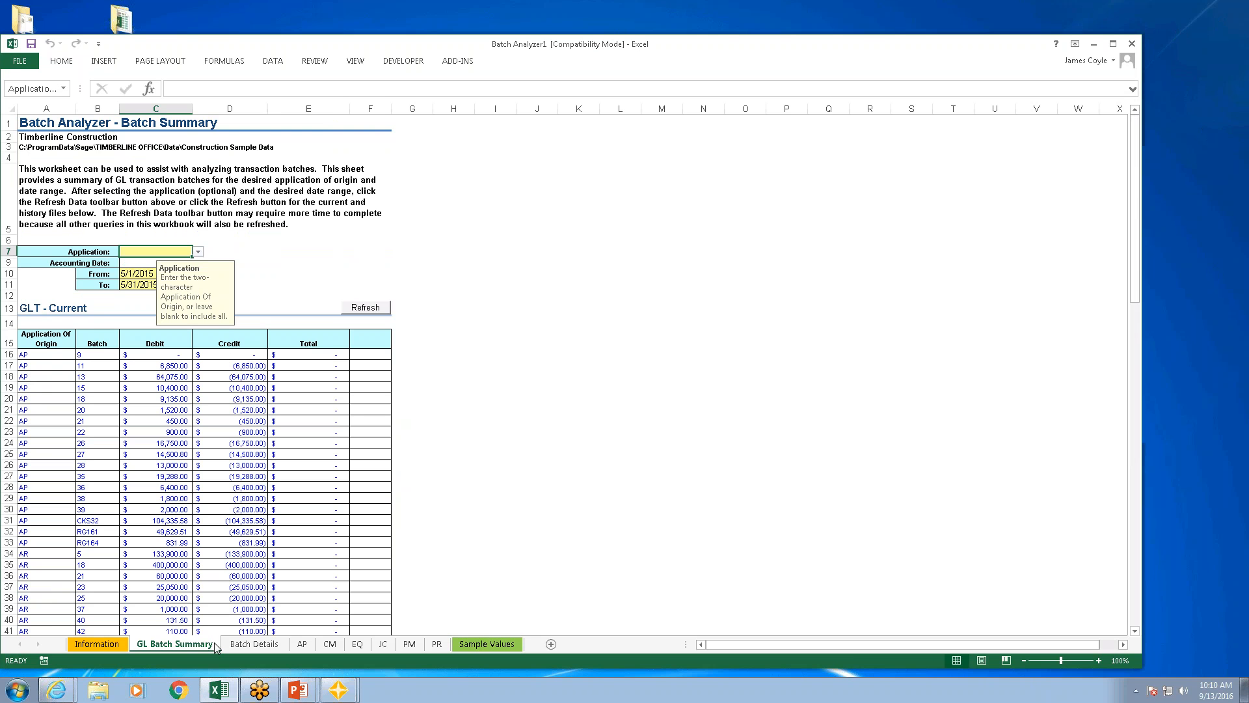
click(264, 646)
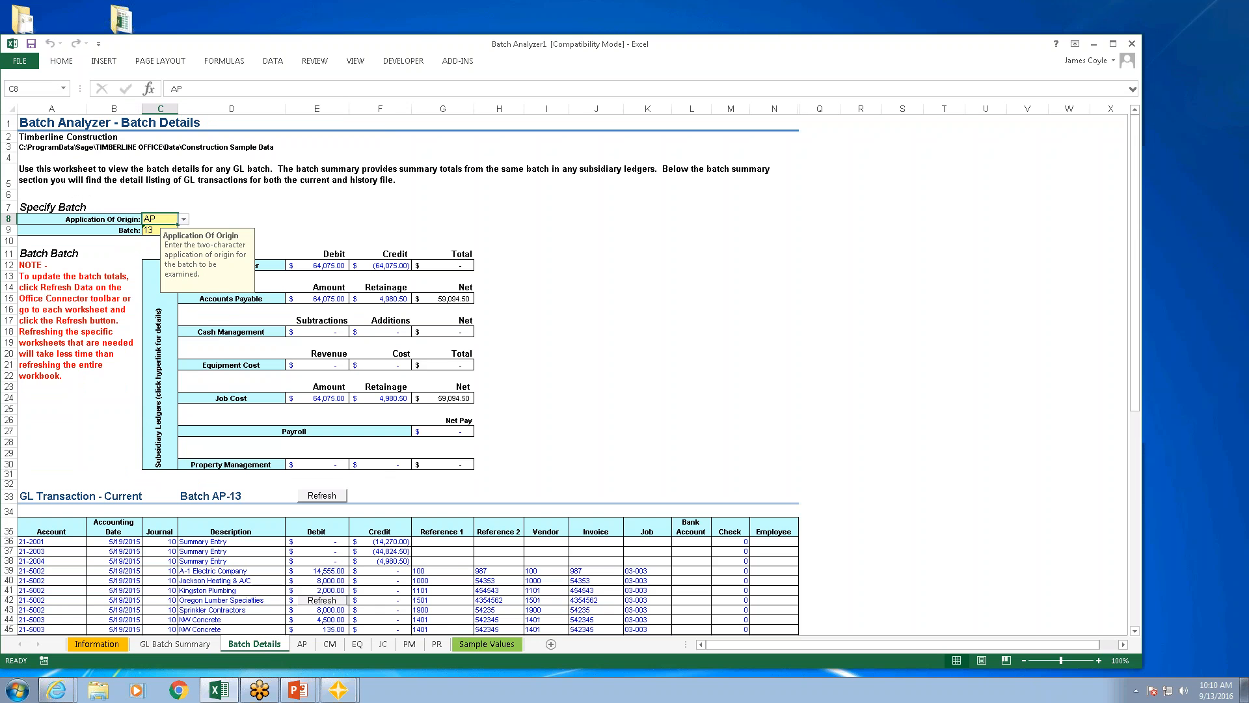
click(289, 219)
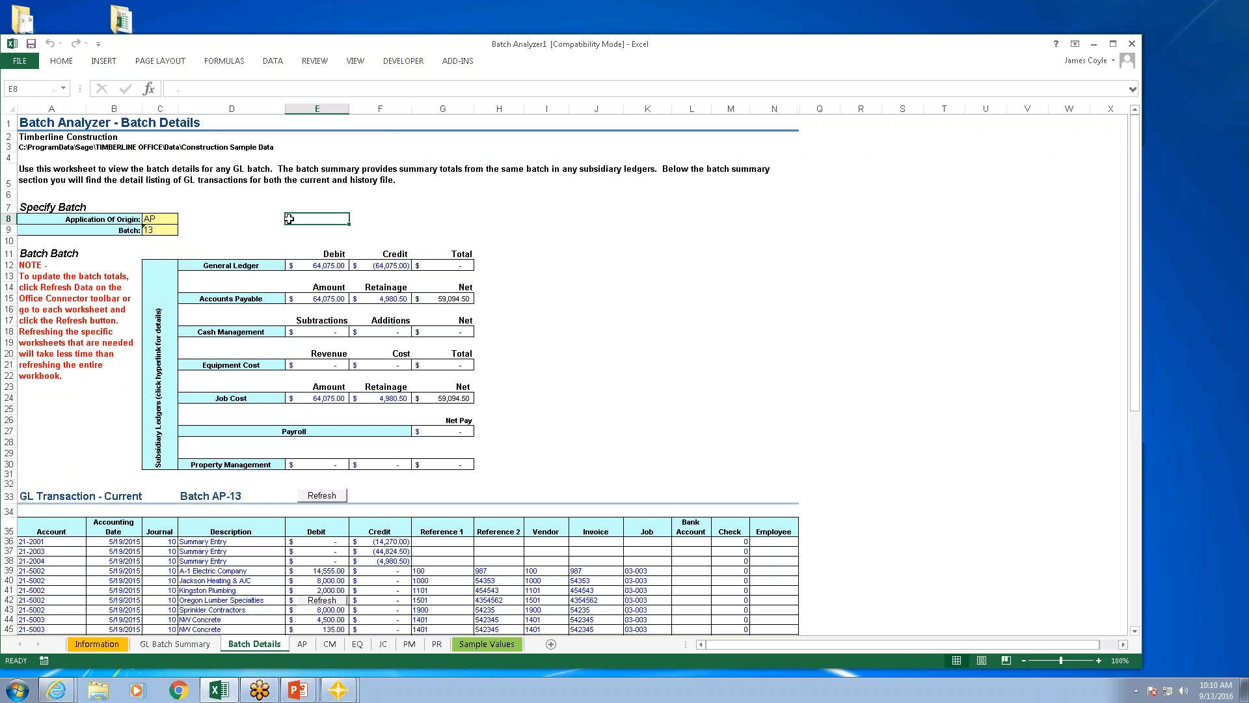
Step: Set the batch number to 9 for application AP and refresh its current GL transaction details
click(151, 231)
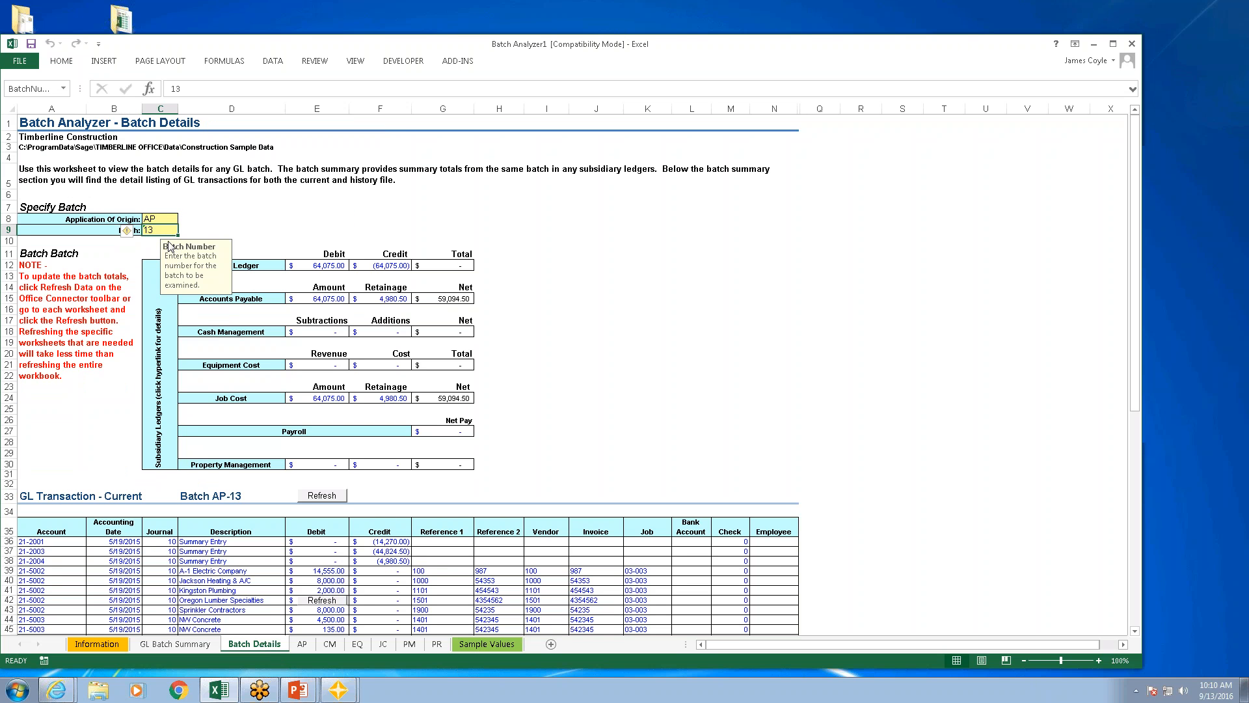
key(BackSpace)
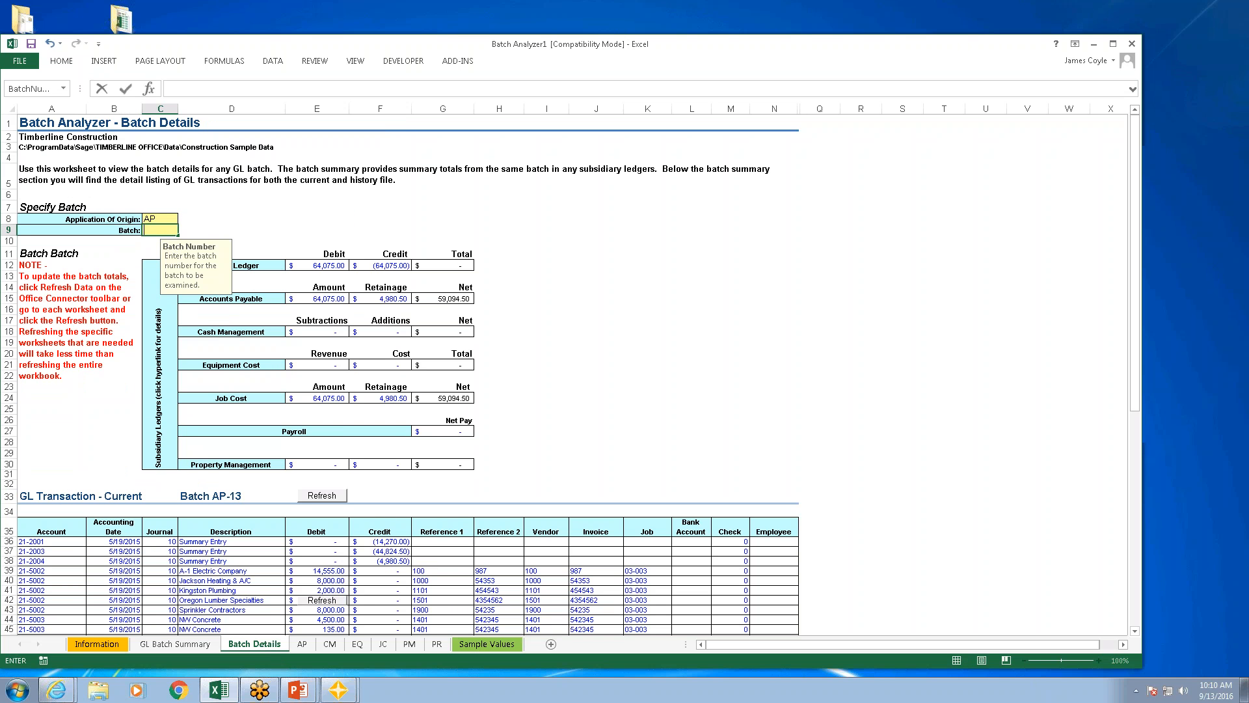
text(9)
click(577, 273)
click(318, 500)
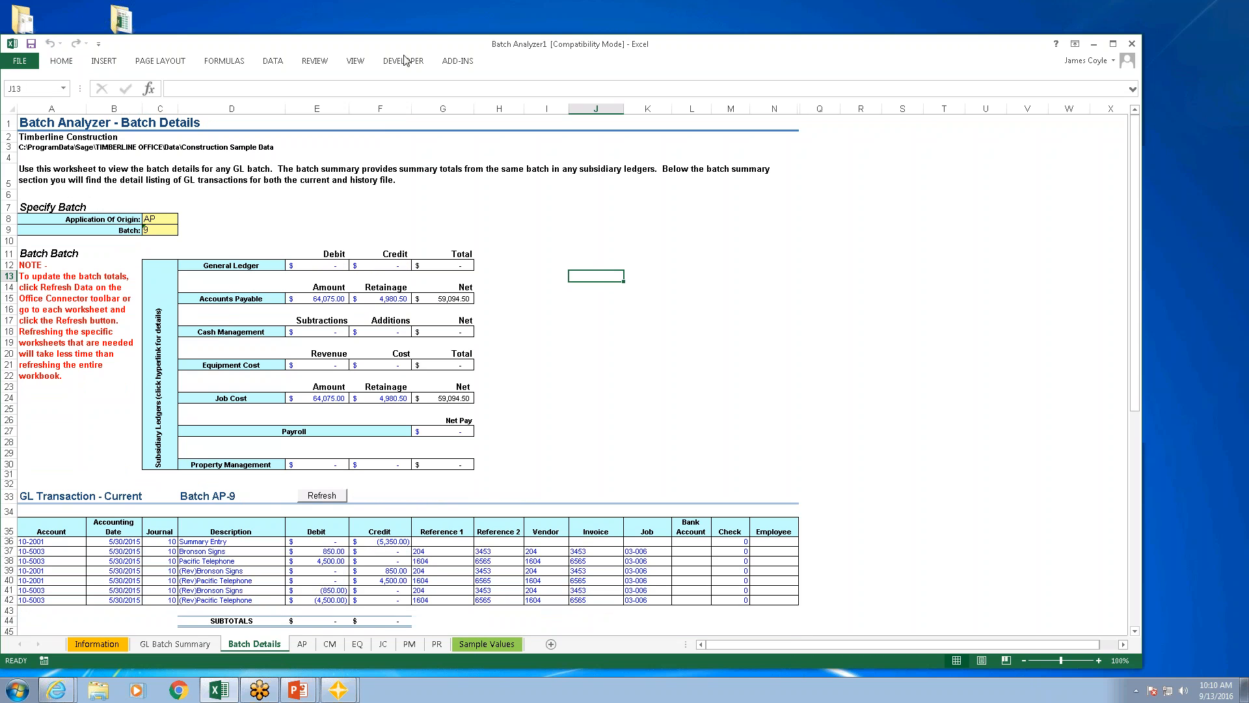
Step: Close the Batch Analyzer workbook without saving the changes
click(469, 61)
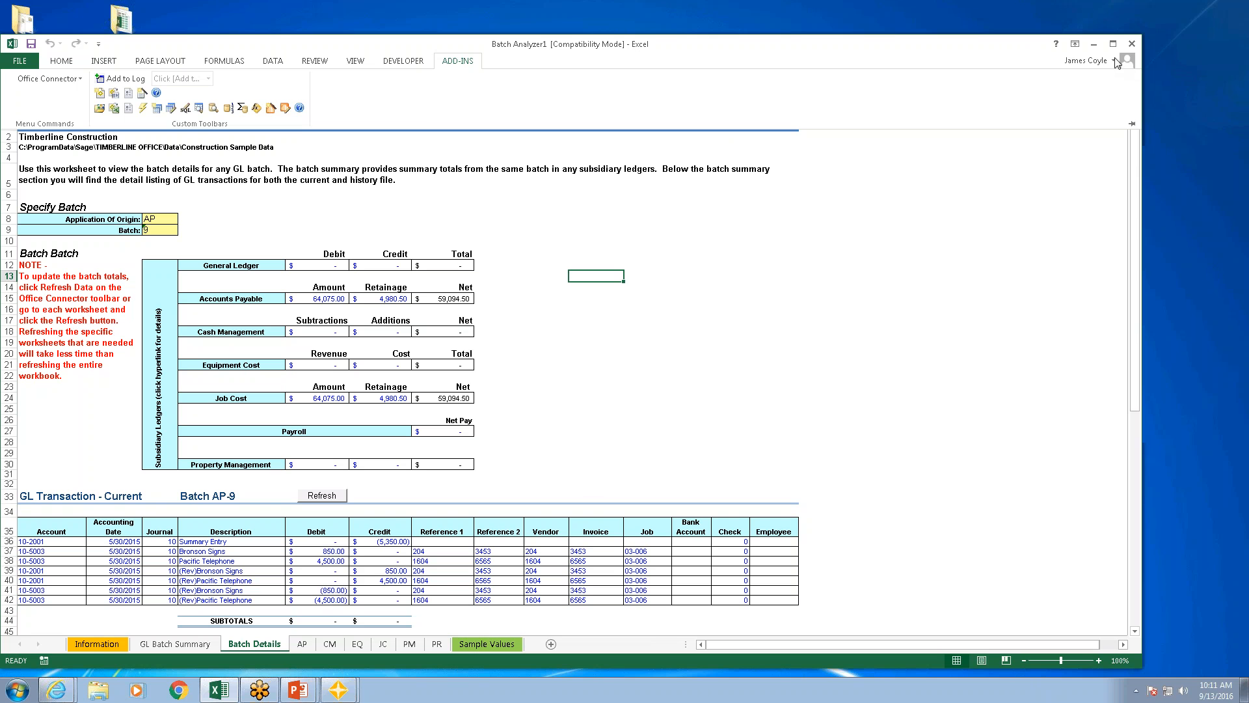
click(1132, 45)
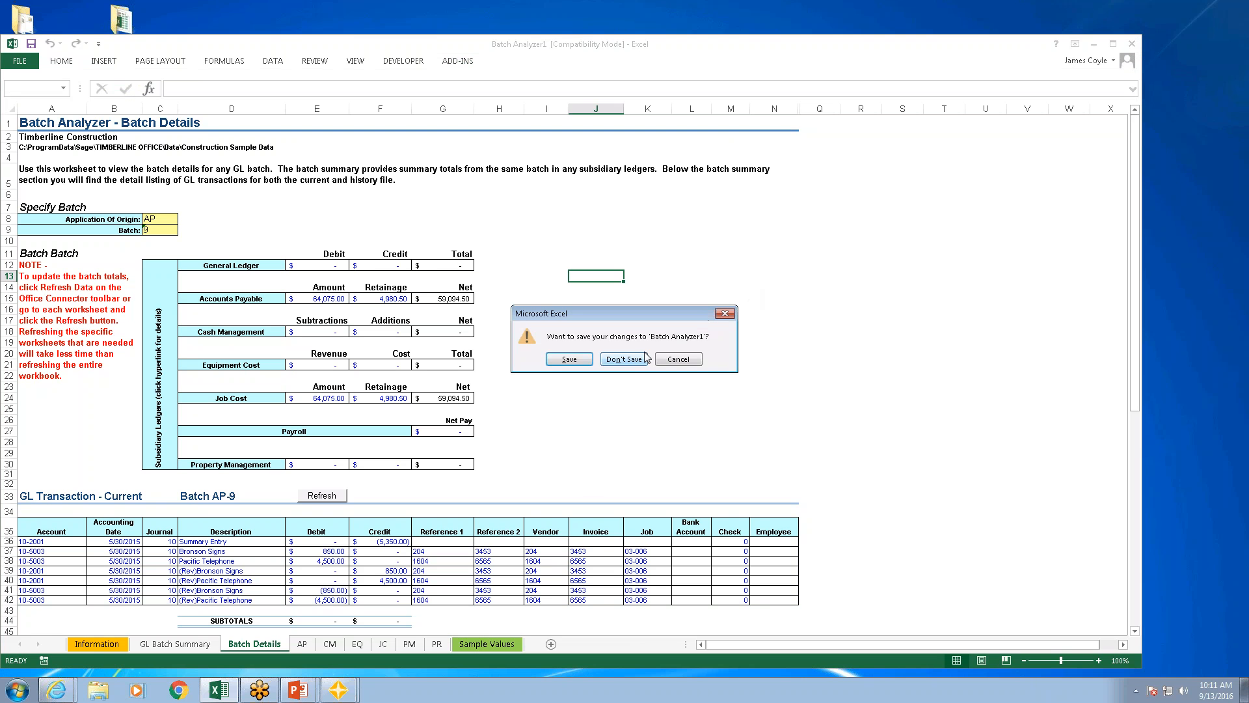
click(623, 359)
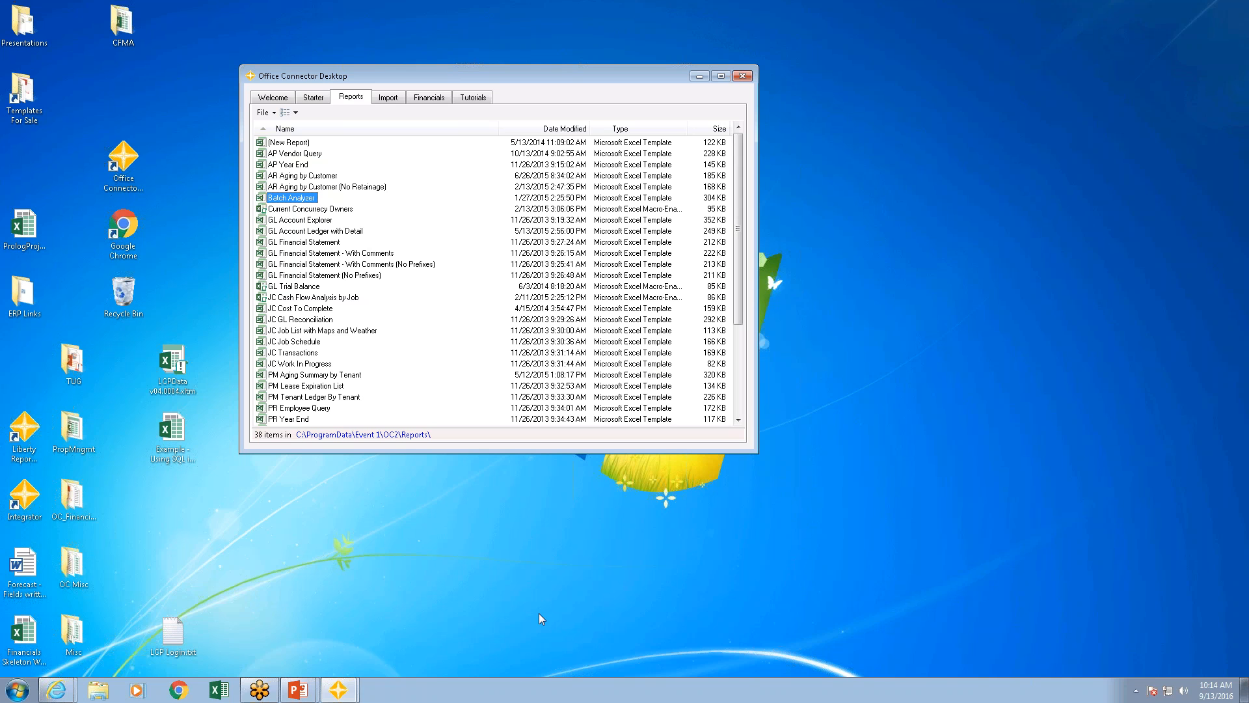
Step: Switch to Excel with a new blank workbook, and enter the label Job in B3 and 03-001 in C3
click(216, 696)
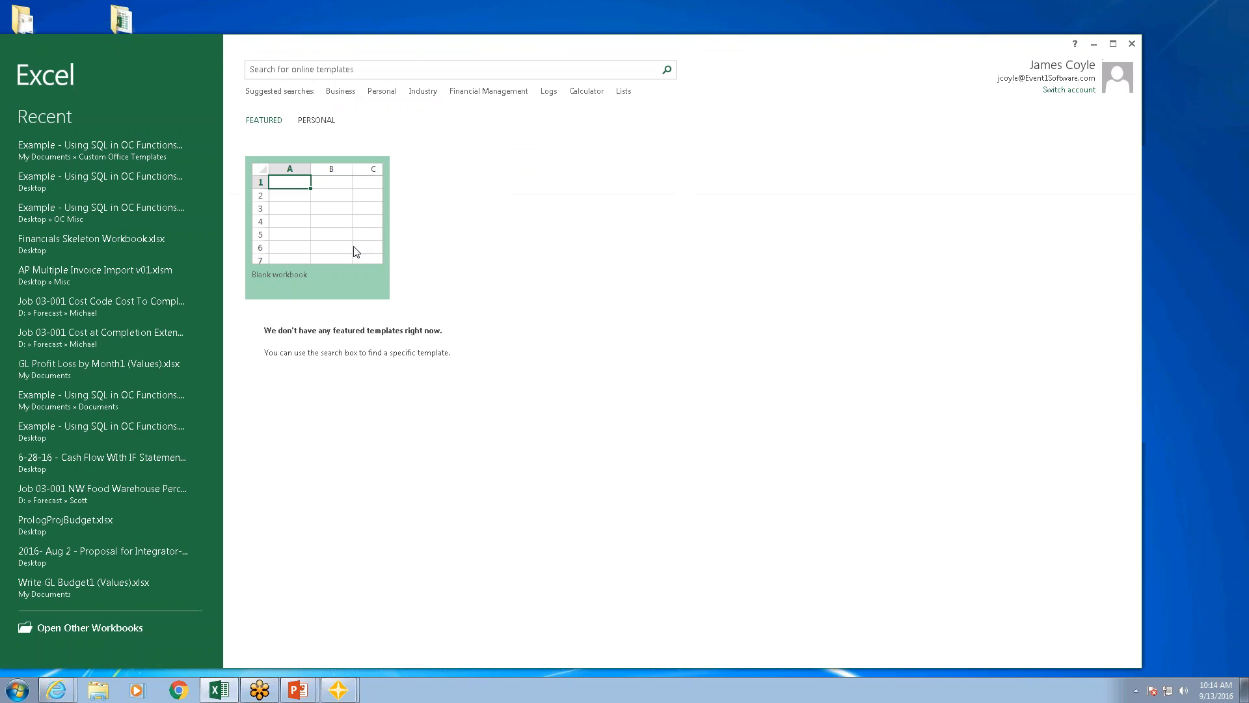
click(319, 225)
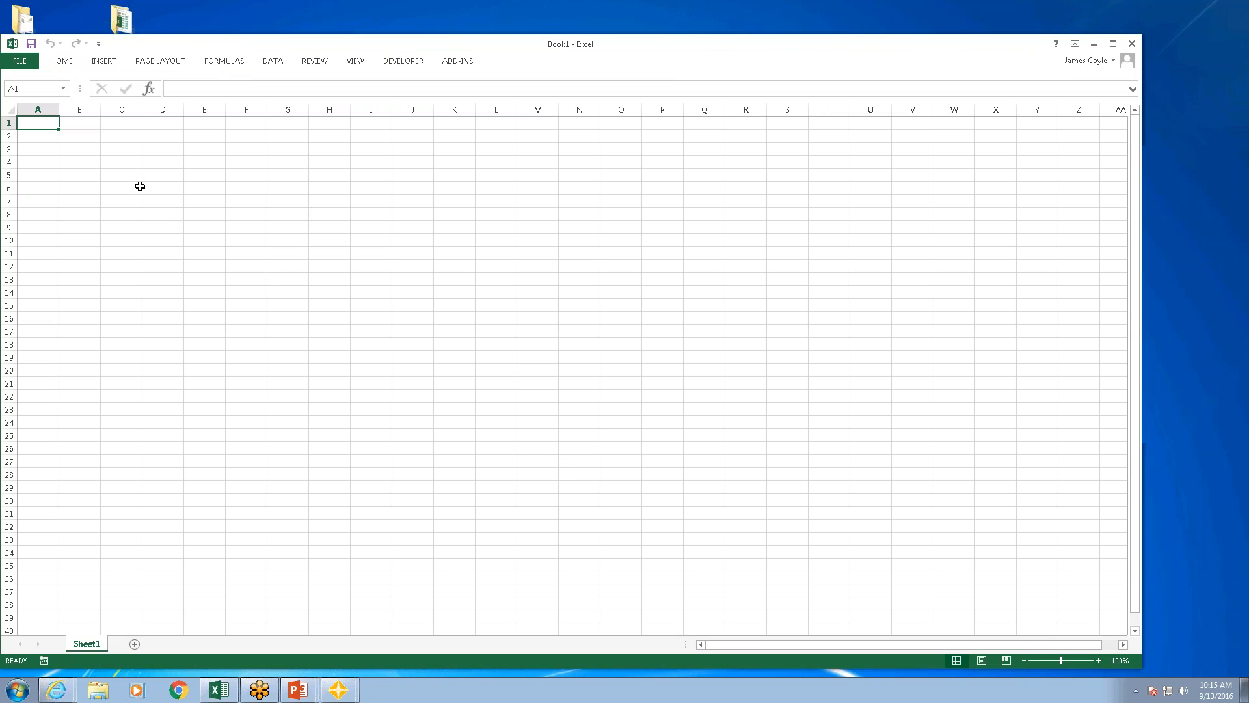
click(86, 147)
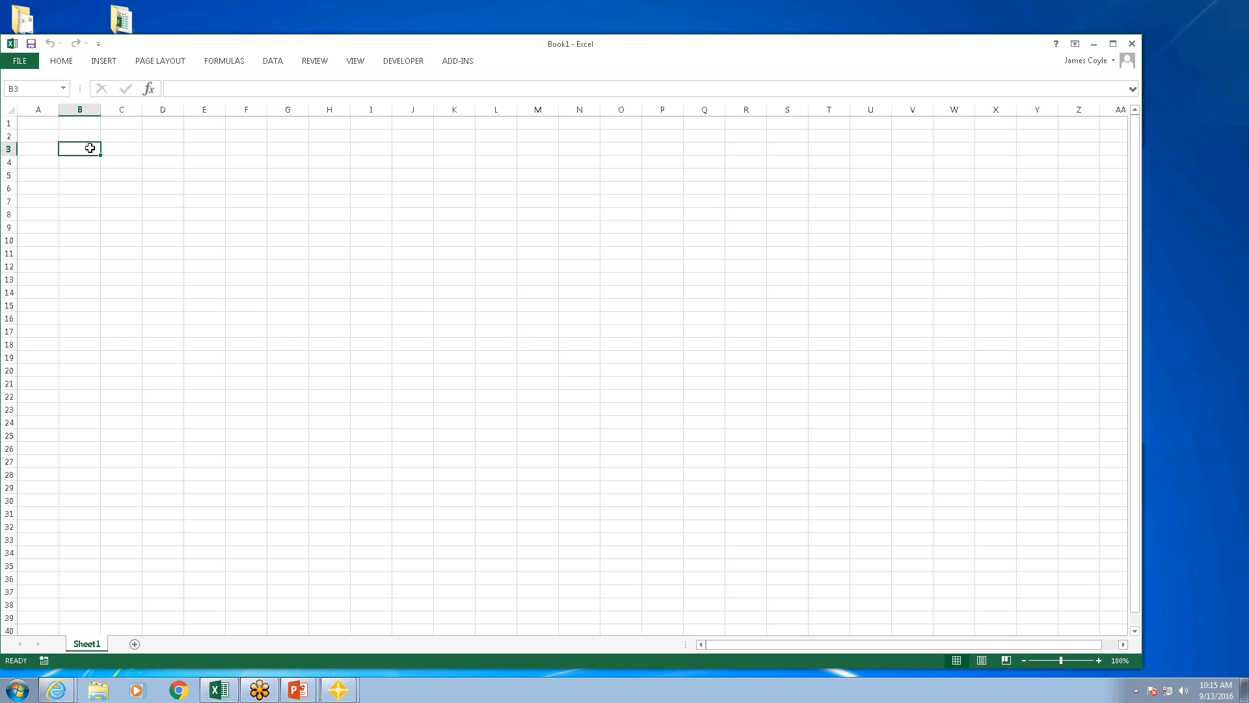
text(Job)
key(Tab)
text(03-001)
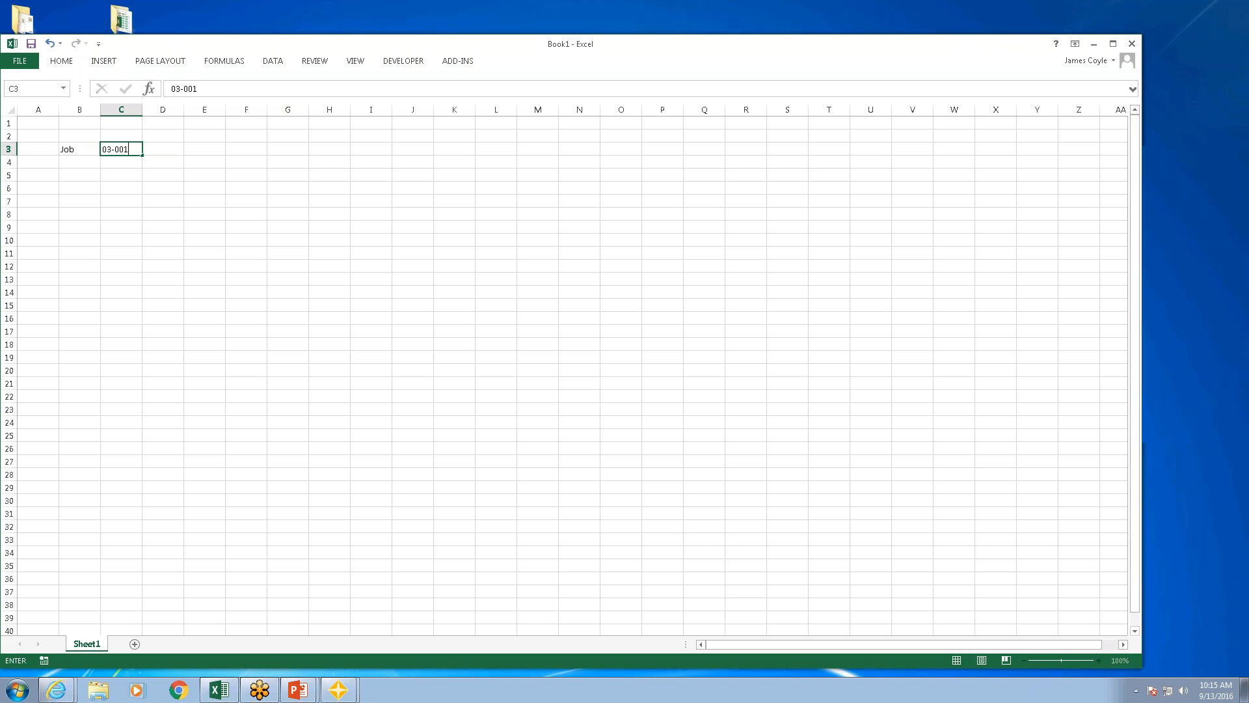
key(Return)
Step: Start the Office Connector Query Wizard at cell D5 and connect to the Timberline Construction company with the operator password
click(170, 175)
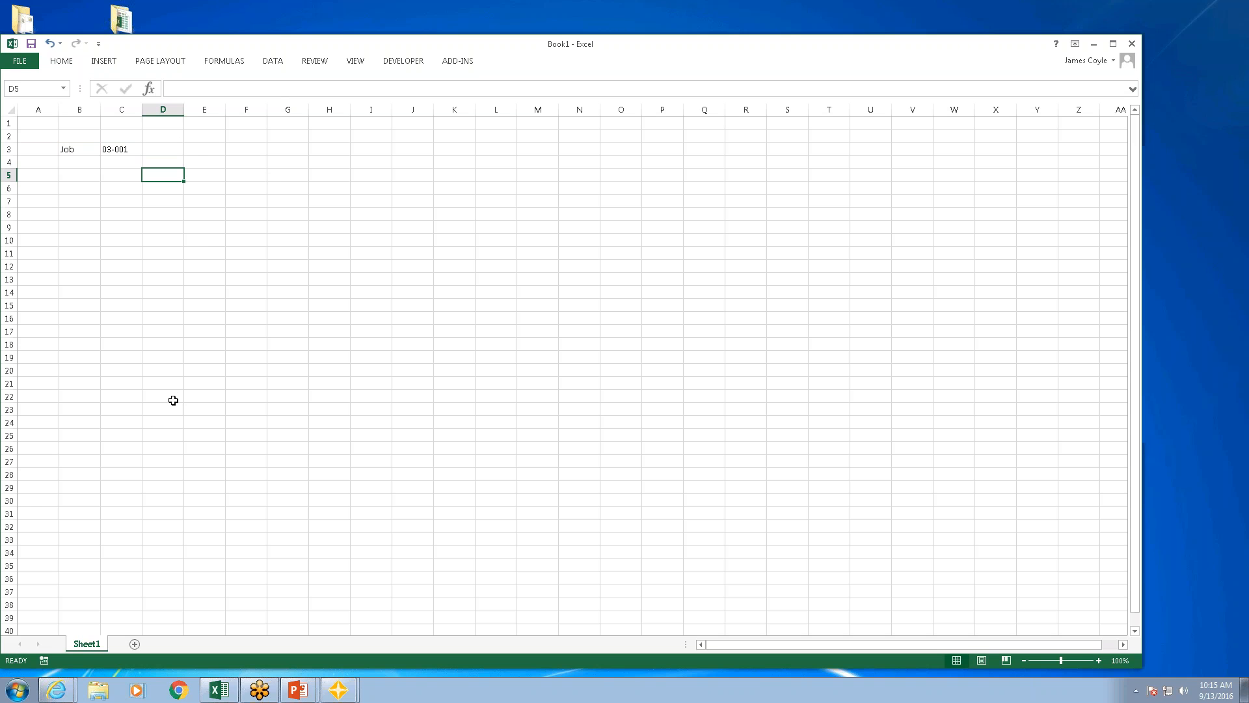
click(465, 63)
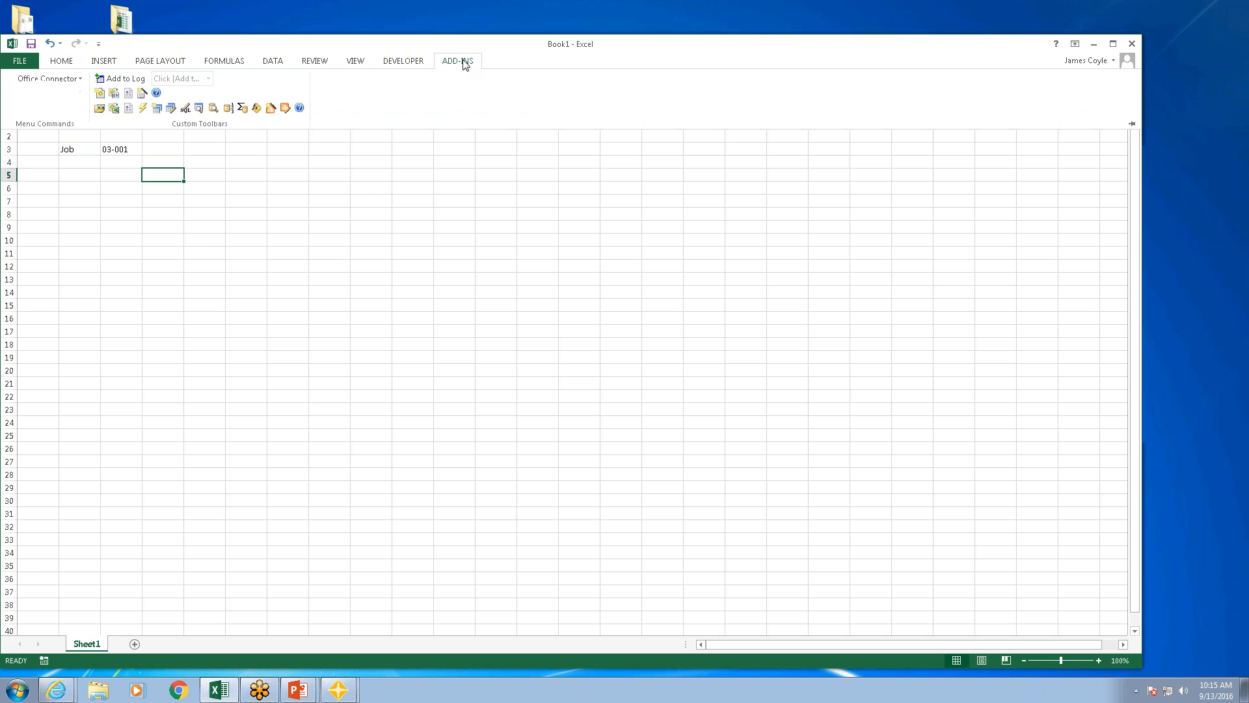
click(159, 110)
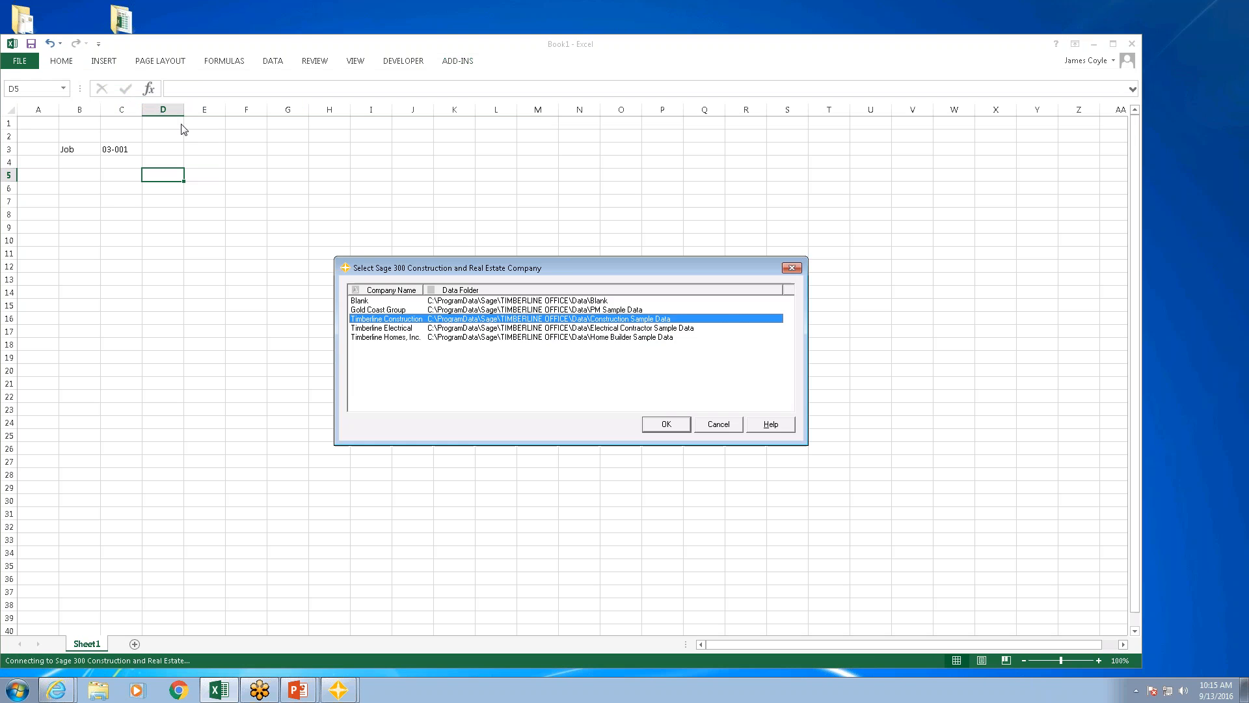
click(667, 426)
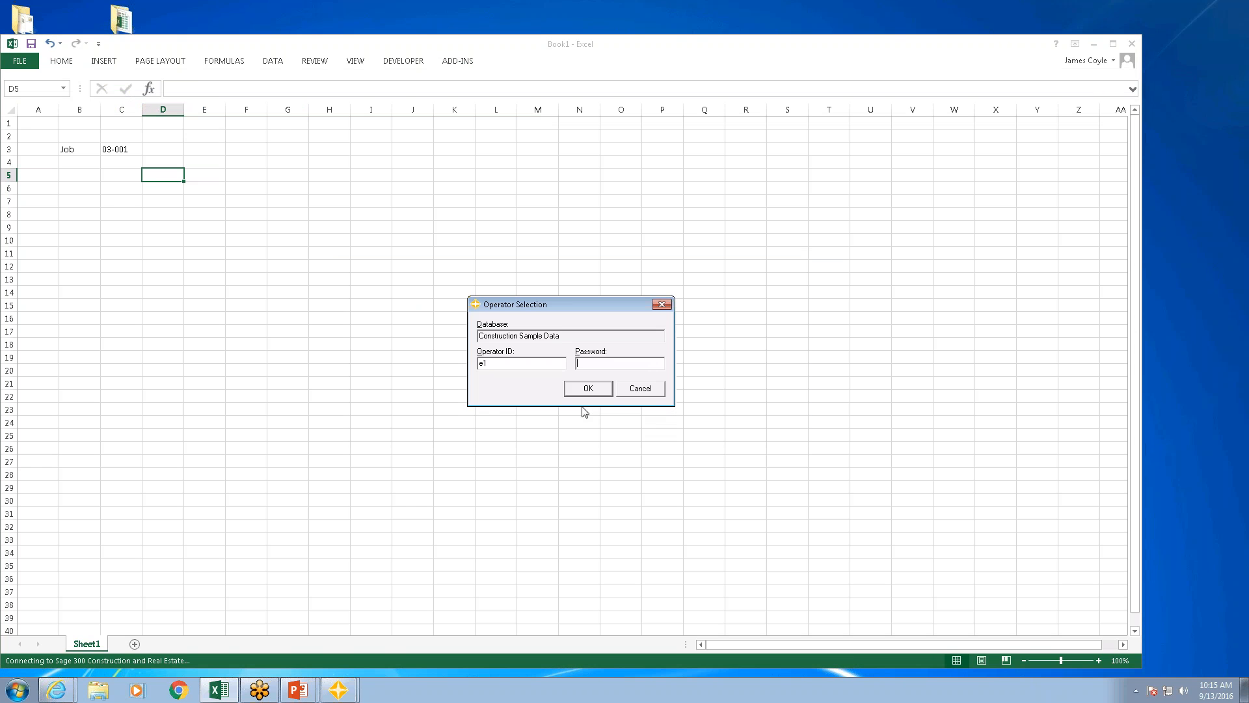
text(*)
click(599, 389)
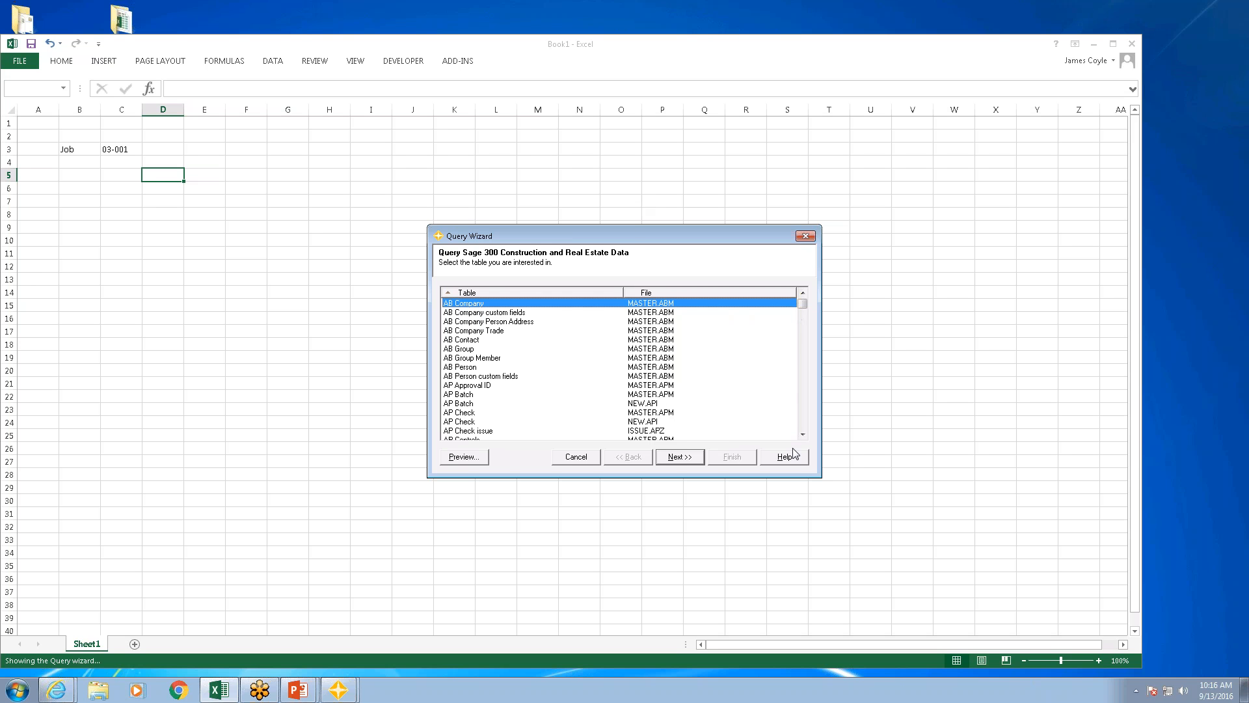
Step: Choose the JC Cost Code table in MASTER.JCM for the query and preview its rows
scroll(808, 426, down, 15)
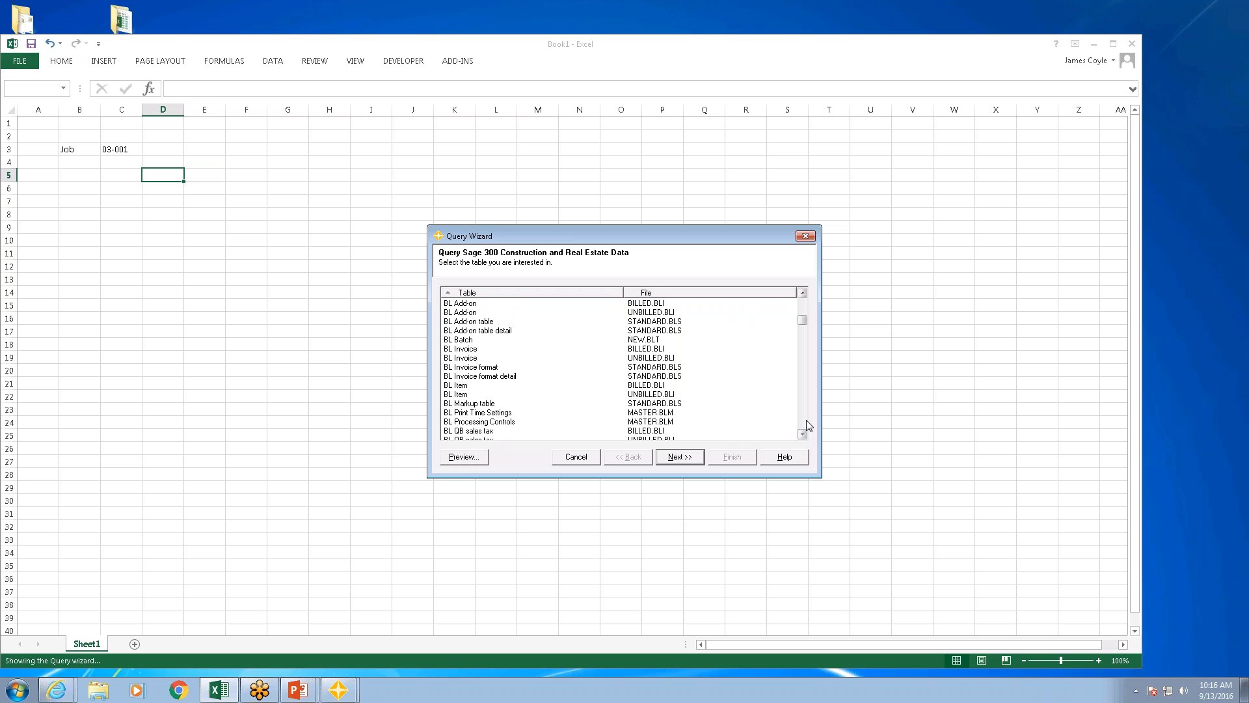
key(j)
key(j)
key(j)
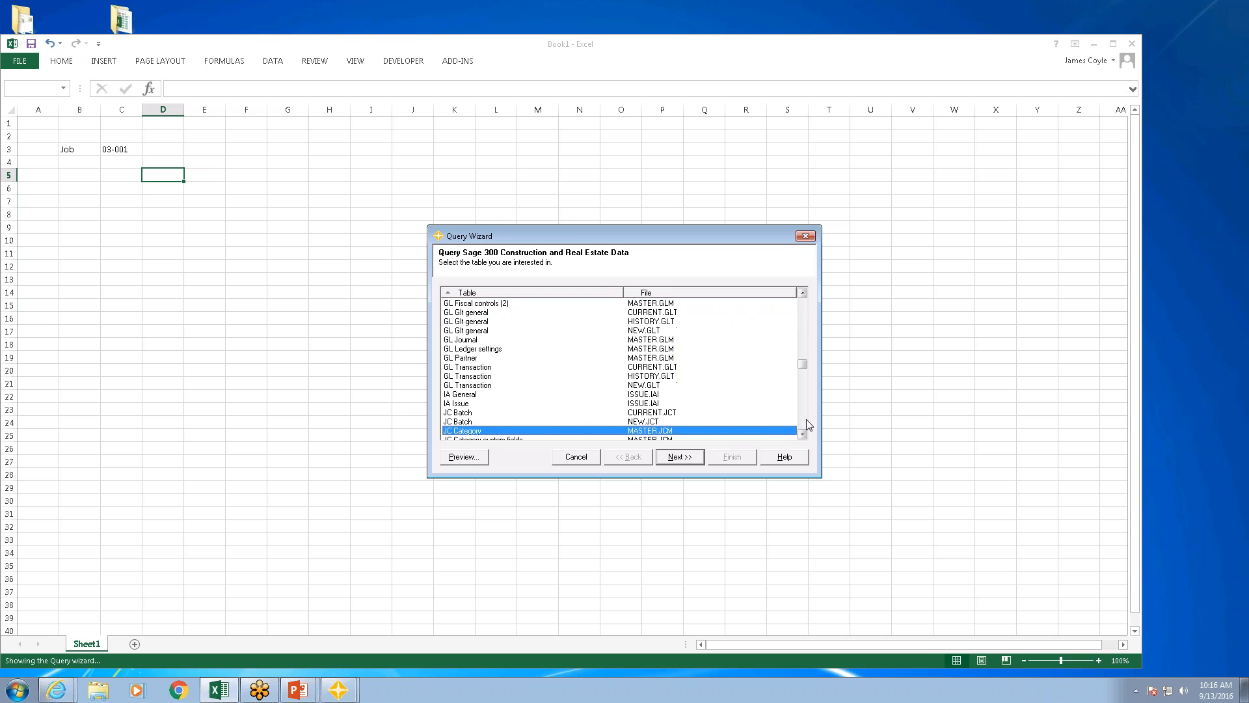
scroll(809, 422, down, 5)
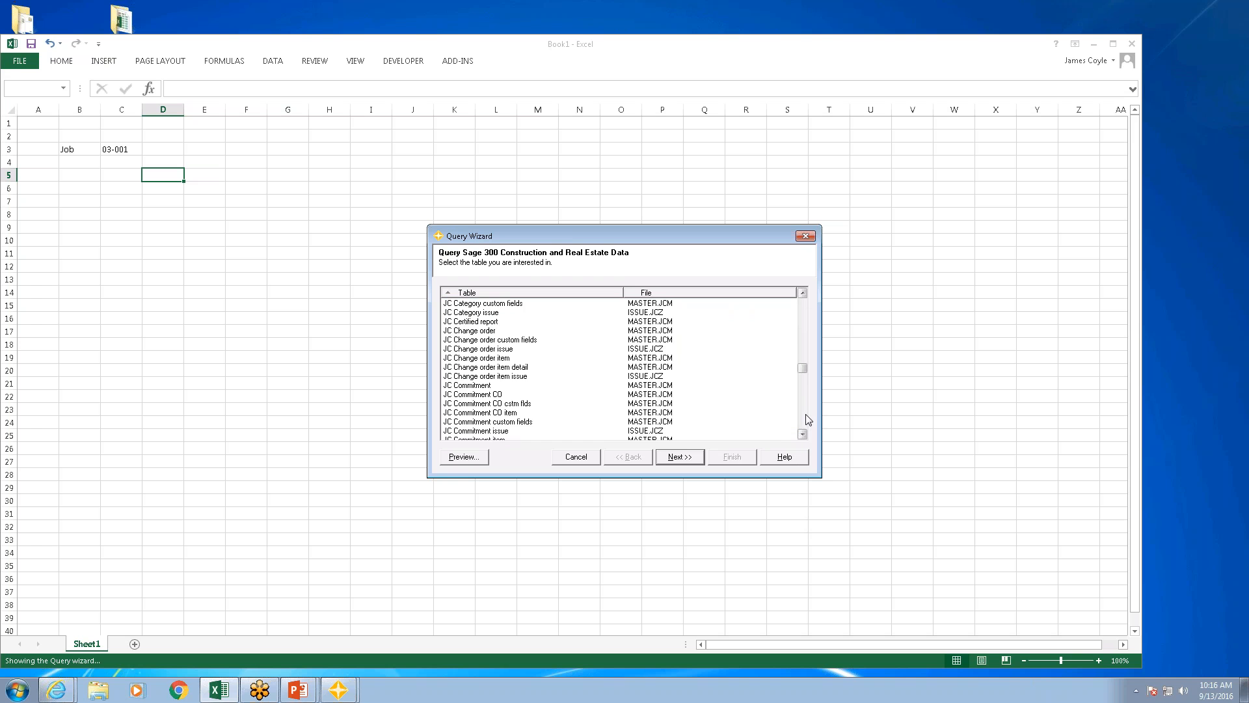
scroll(804, 421, down, 5)
click(485, 332)
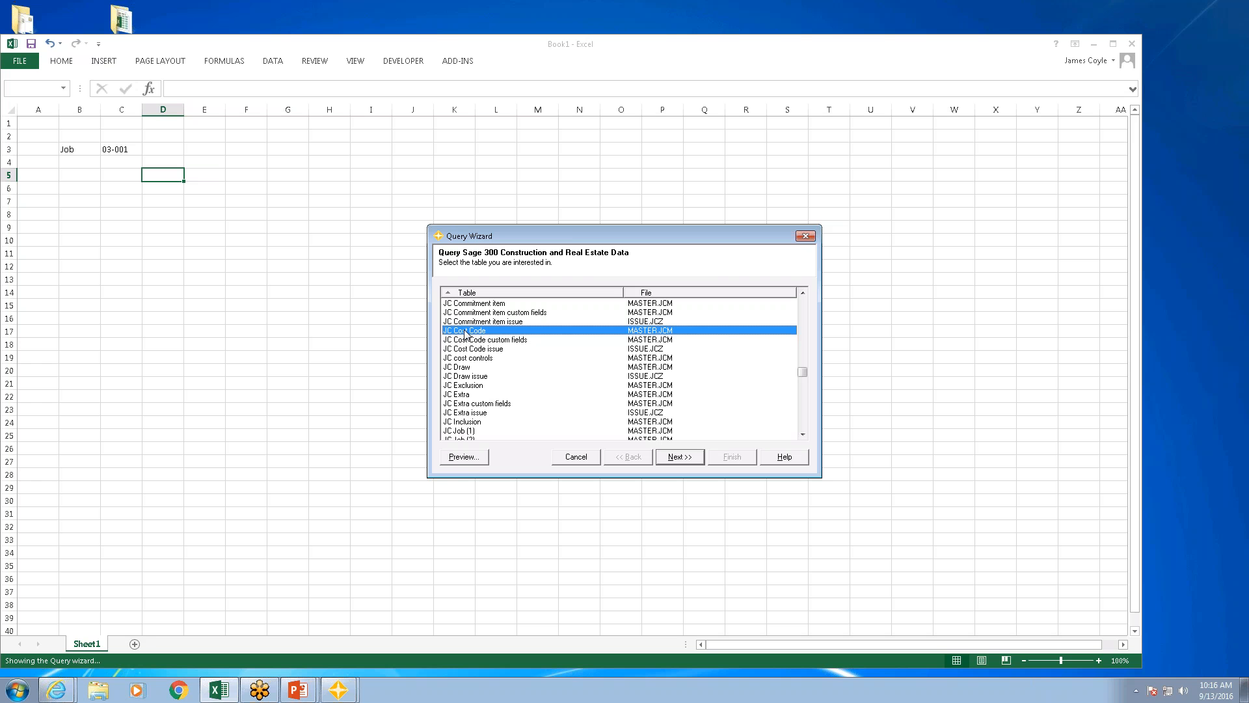
click(464, 457)
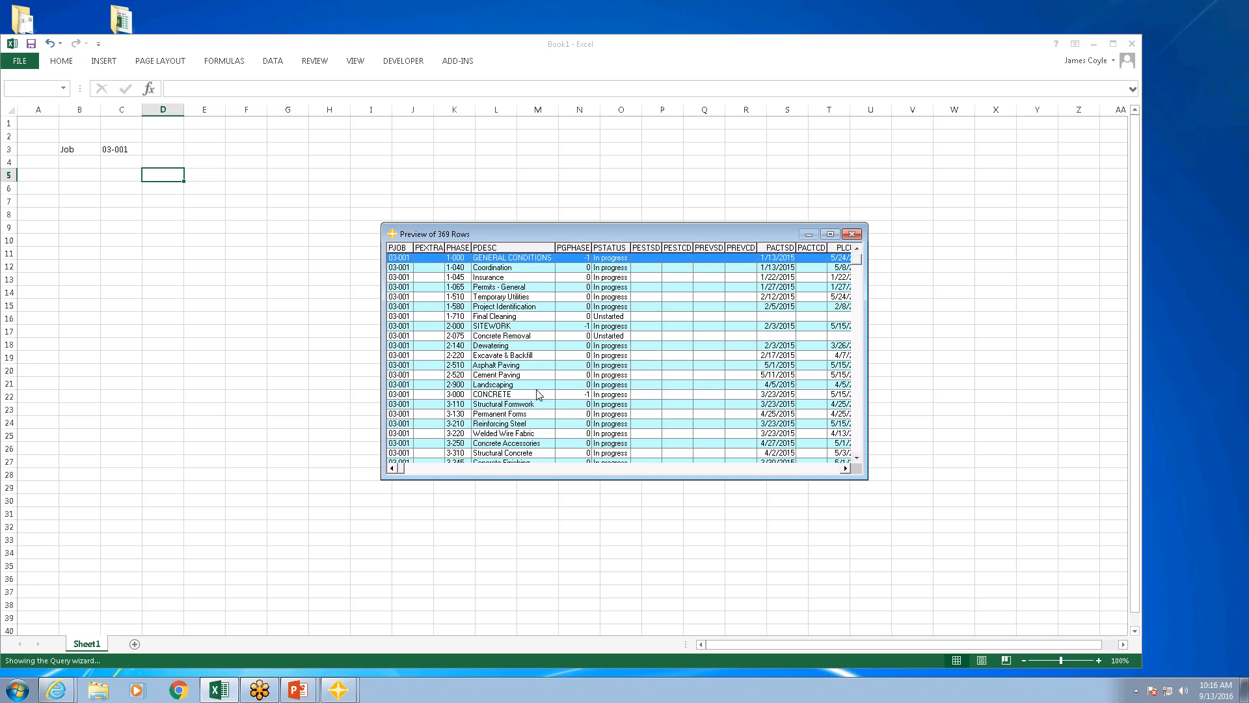
click(852, 235)
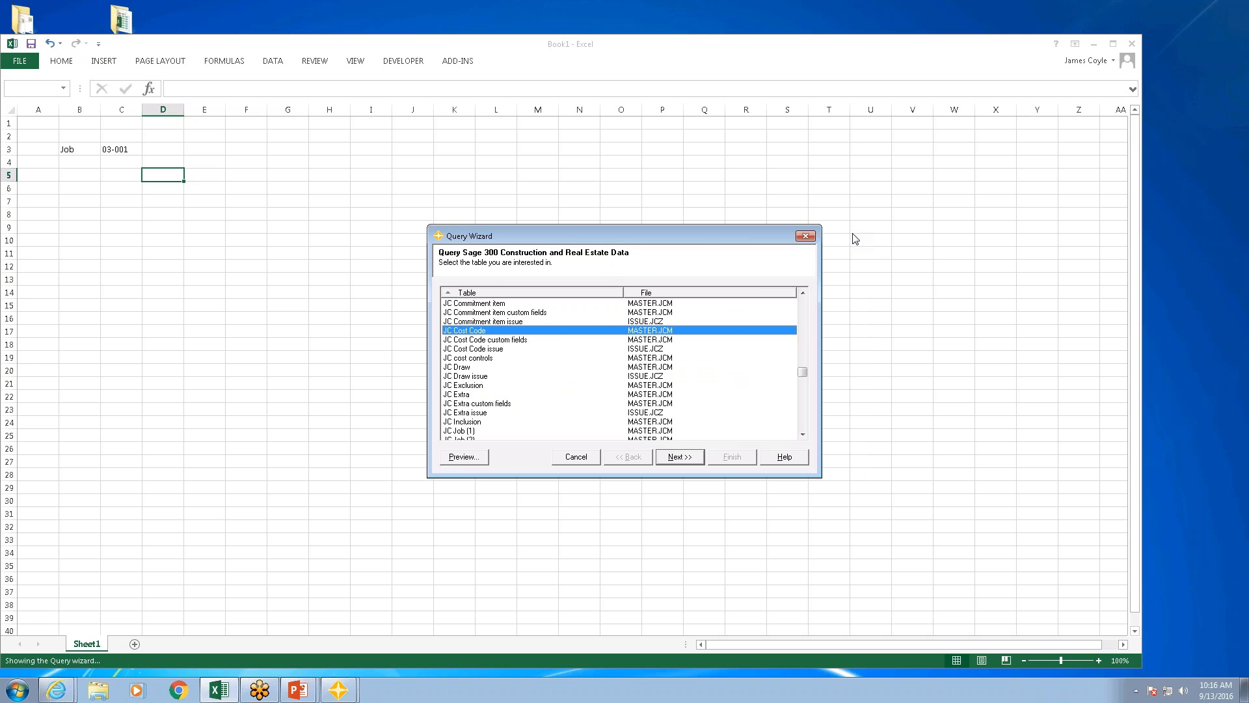
Step: Include the Job, Extra, Cost Code and Description fields of the JC Cost Code table in the query
click(679, 457)
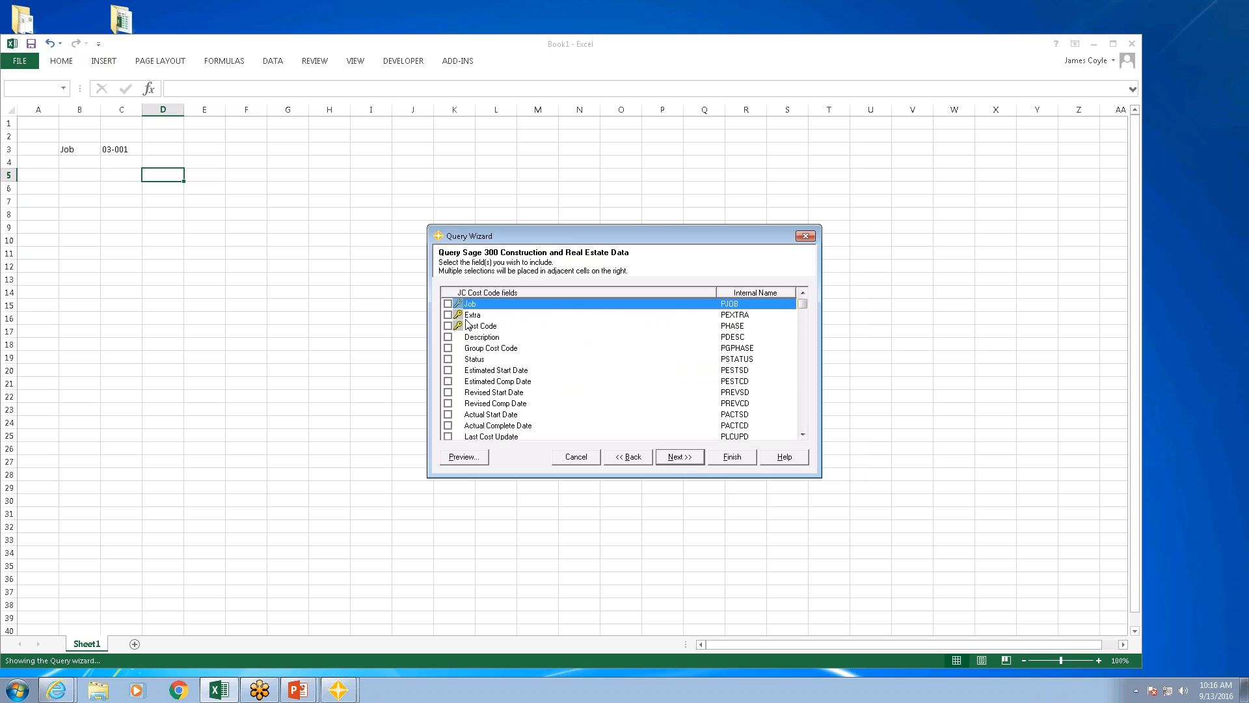
click(447, 303)
click(447, 315)
click(448, 325)
click(448, 337)
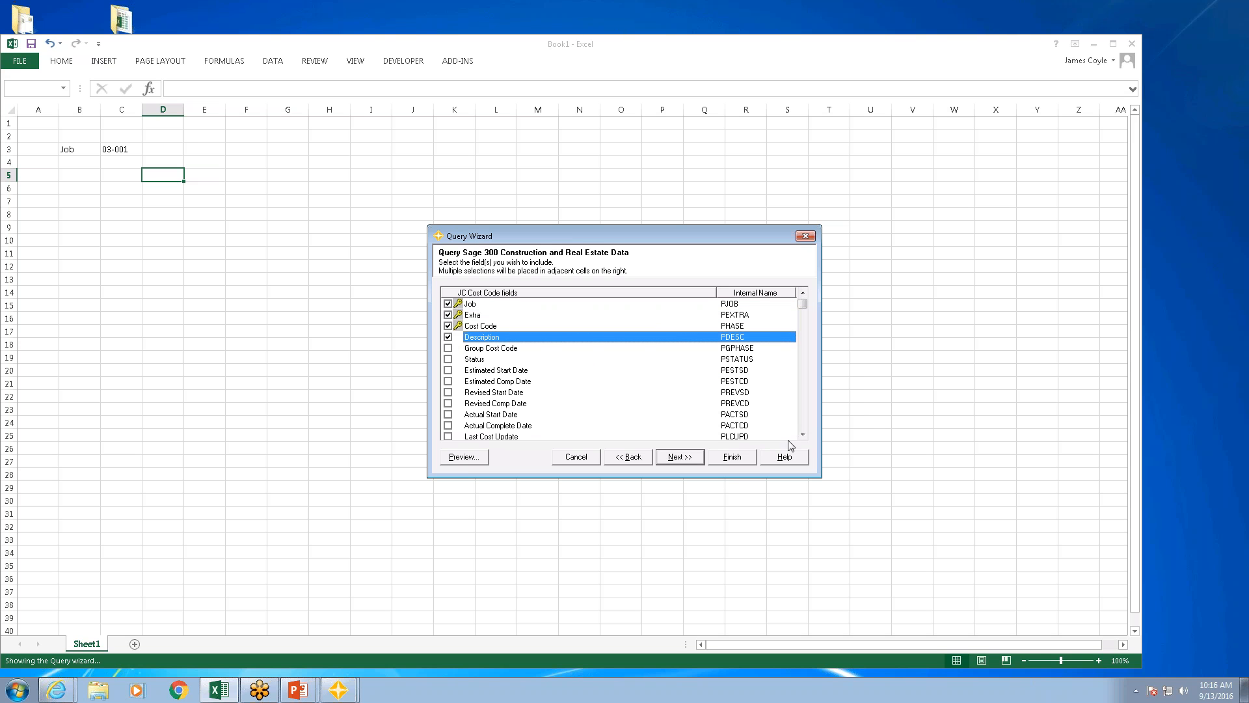
Step: Include the Orig Scheduled Value, Potential Schdld Value Chgs, JTD Aprvd Schd Value Chgs and Revised Scheduled Value fields in the query
click(802, 427)
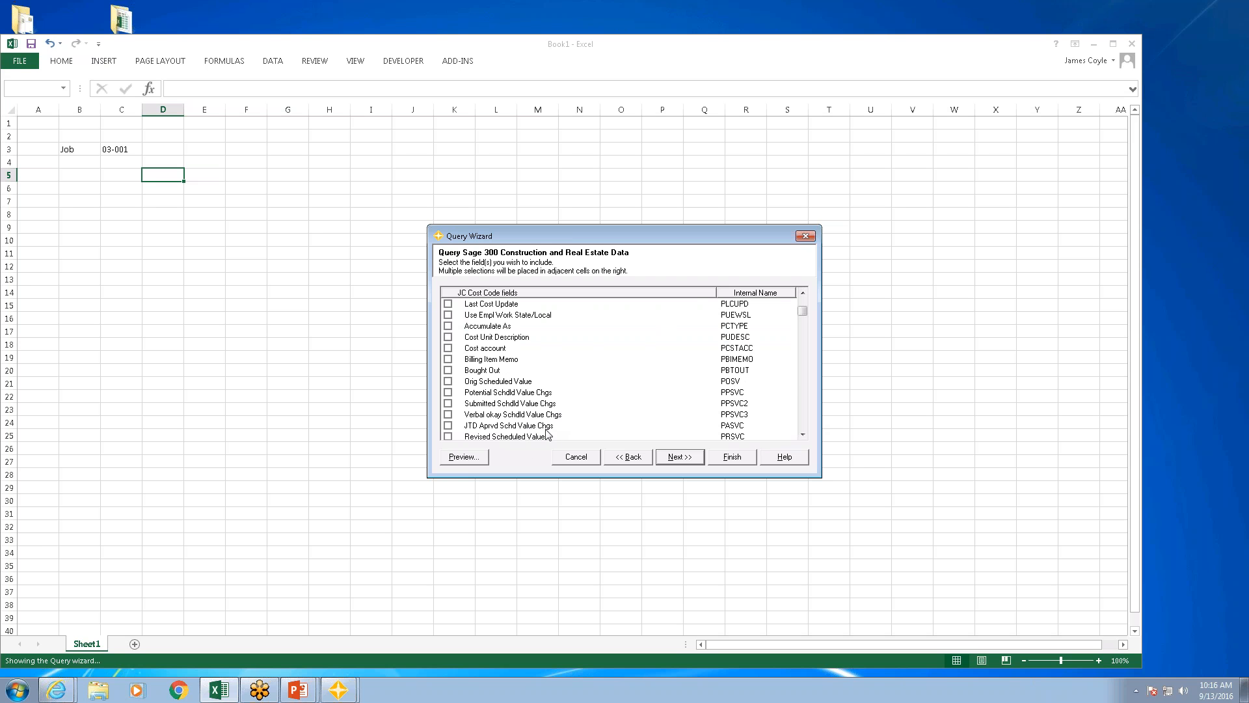
click(448, 381)
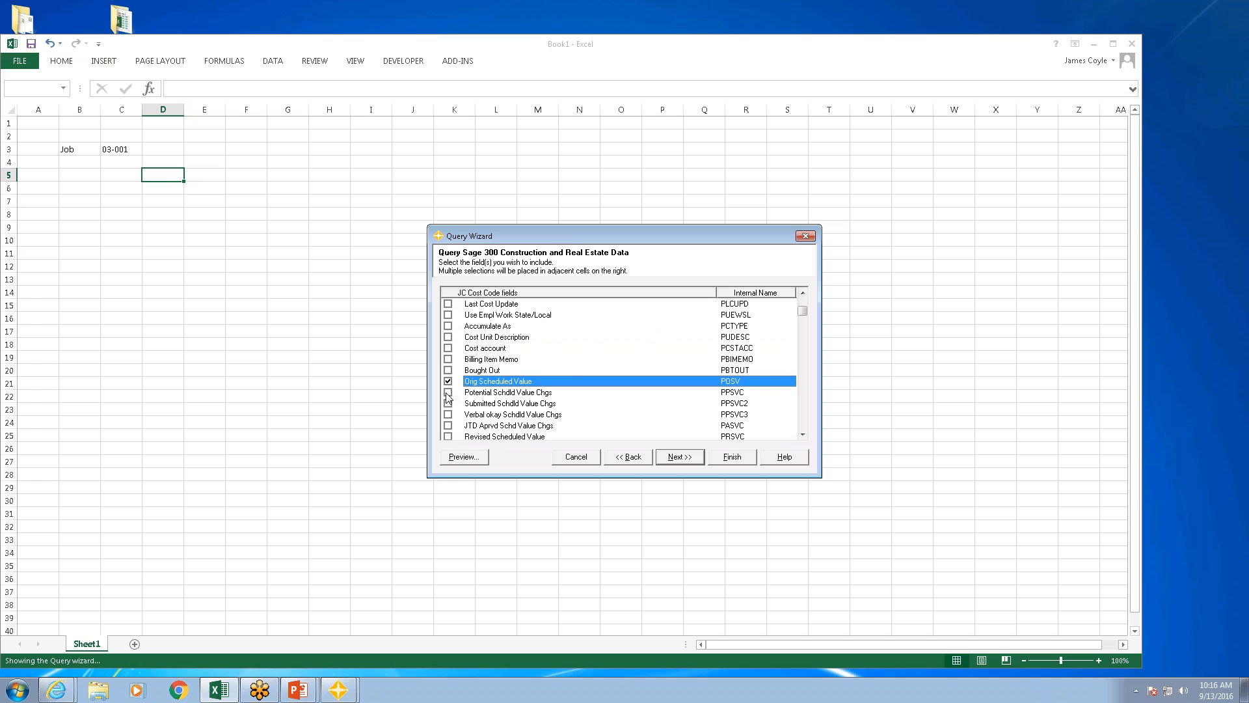
click(447, 392)
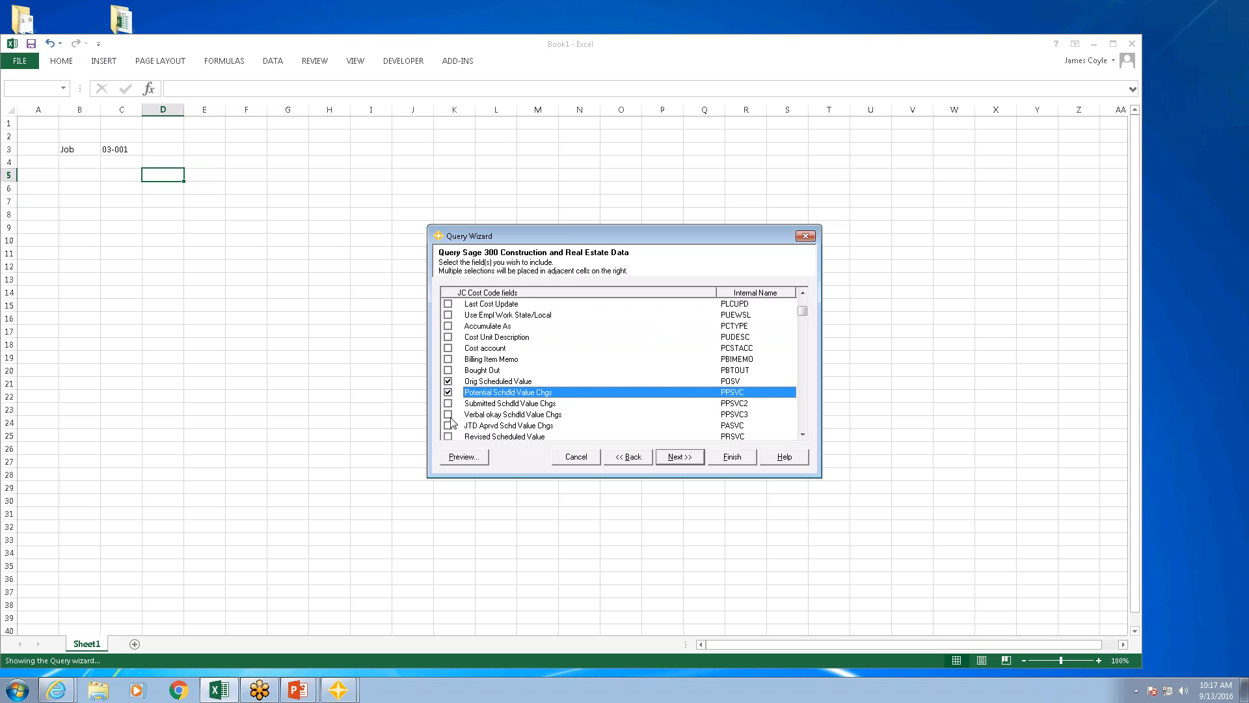
click(448, 425)
click(448, 437)
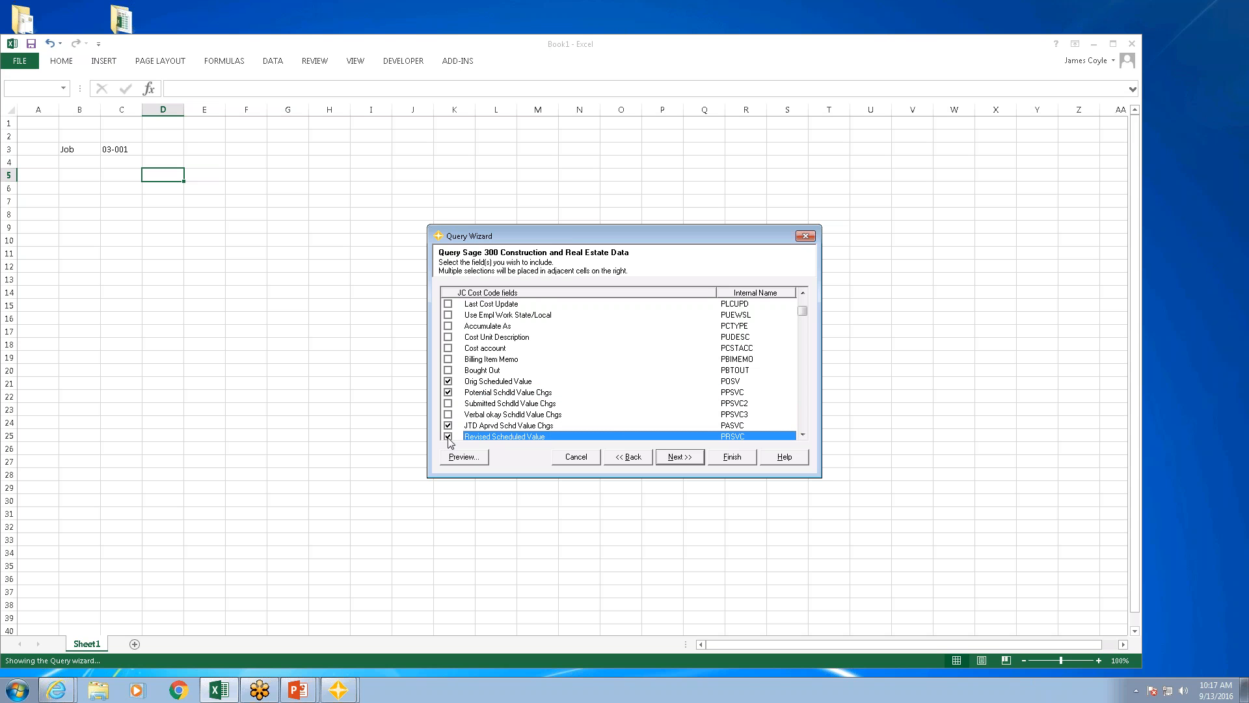
Step: Include the Original Estimate and JTD Aprvd Estimate Chgs fields in the query
click(803, 435)
click(803, 434)
click(804, 434)
click(803, 435)
scroll(804, 436, down, 3)
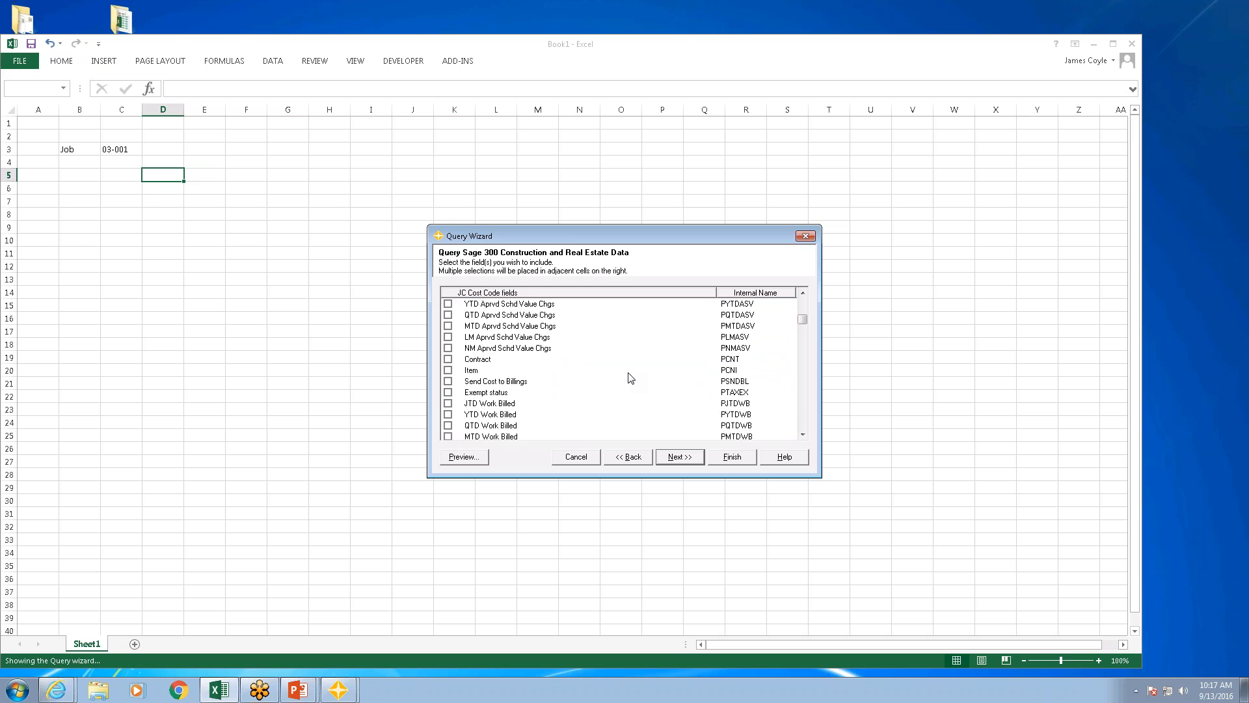
key(o)
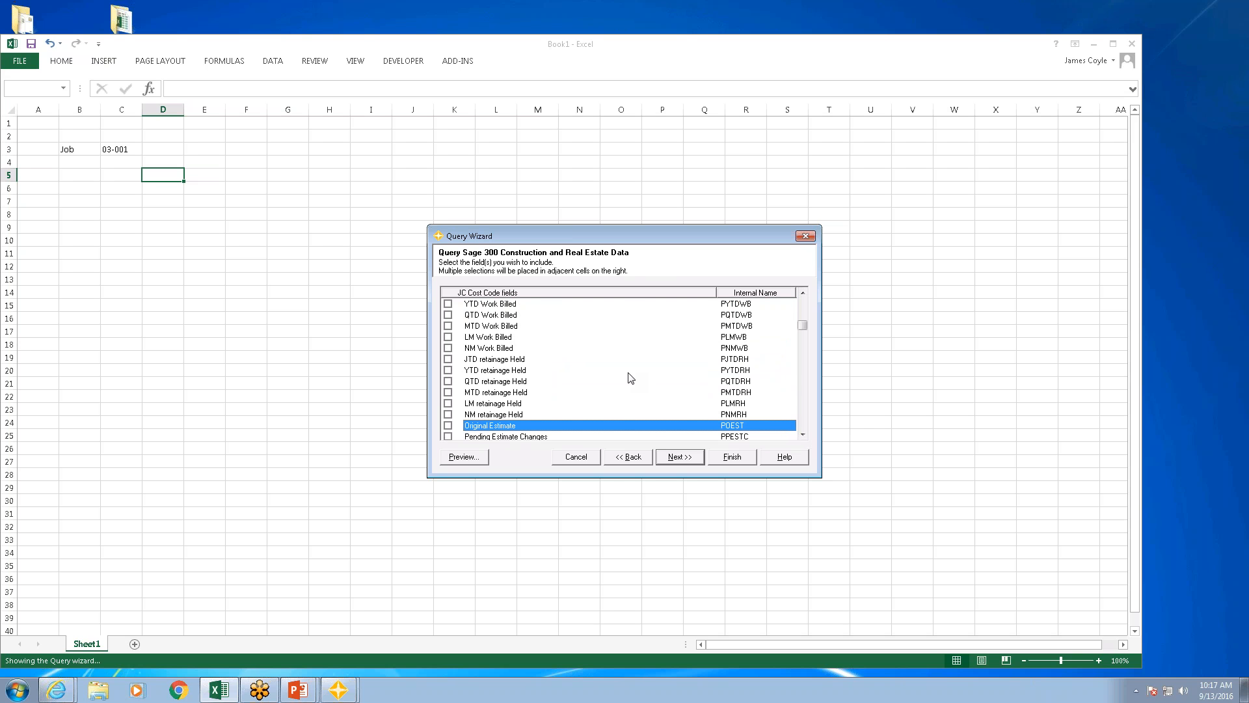
click(448, 426)
click(802, 435)
click(802, 435)
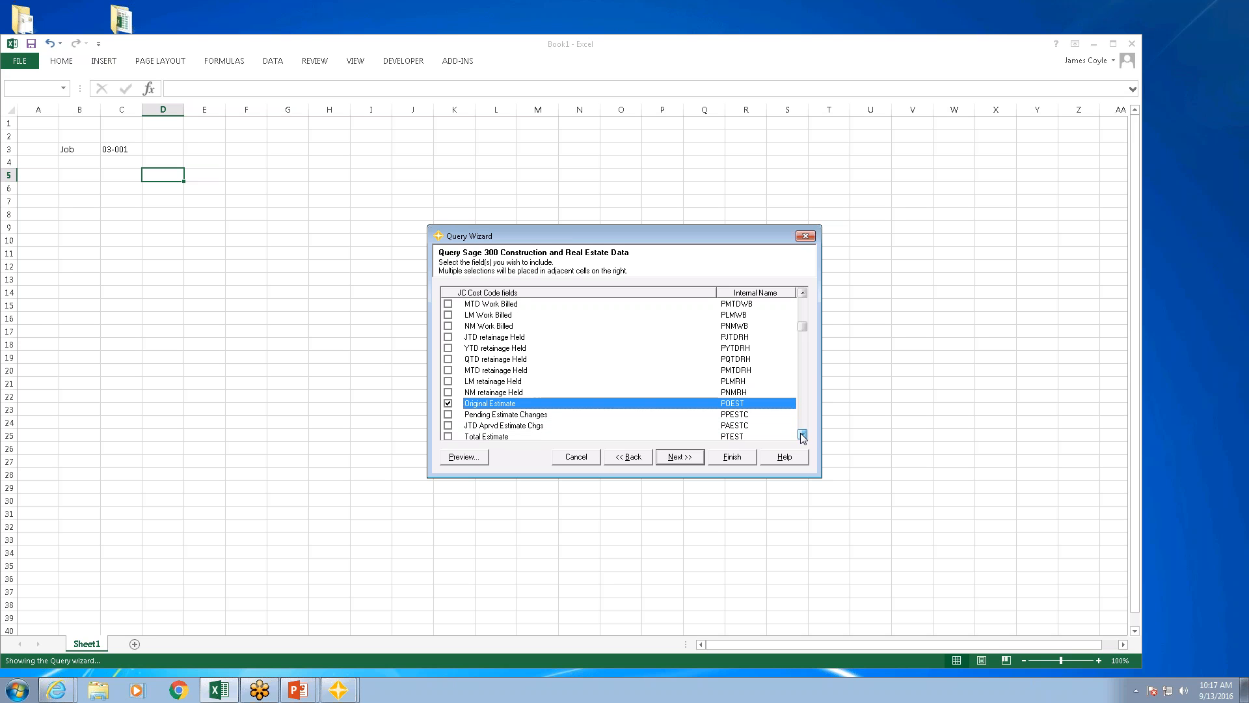
click(802, 435)
click(802, 434)
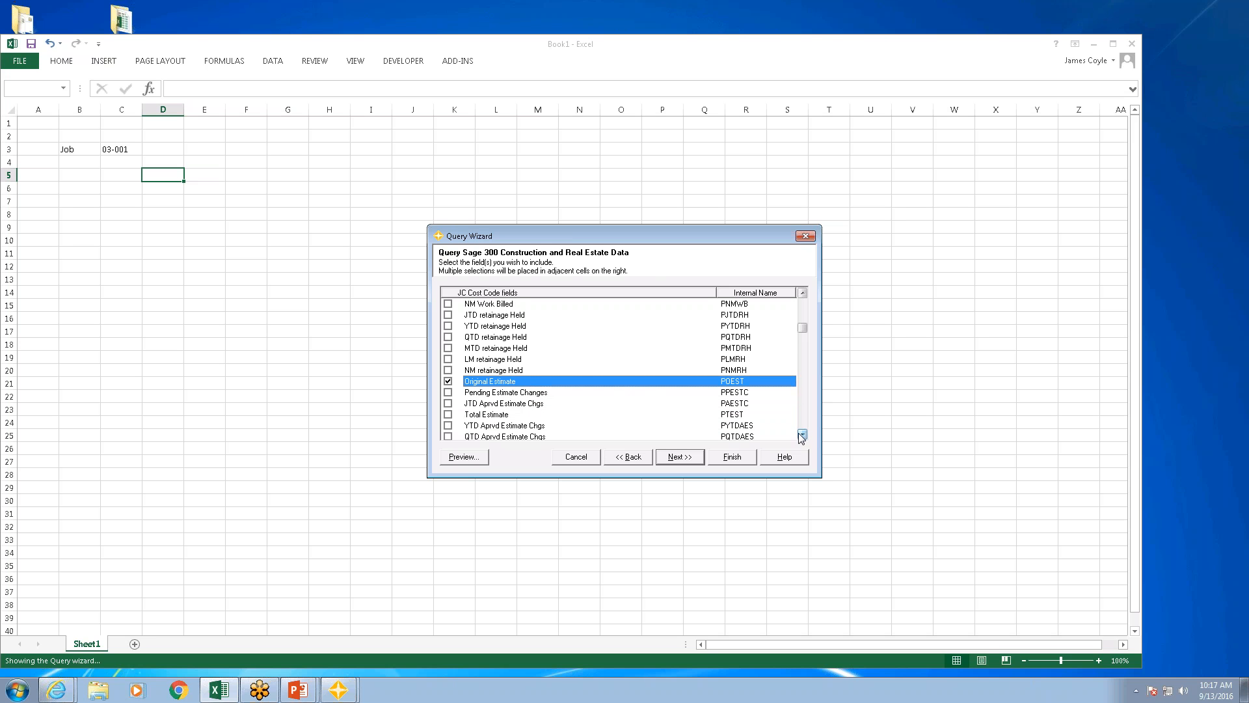
click(448, 403)
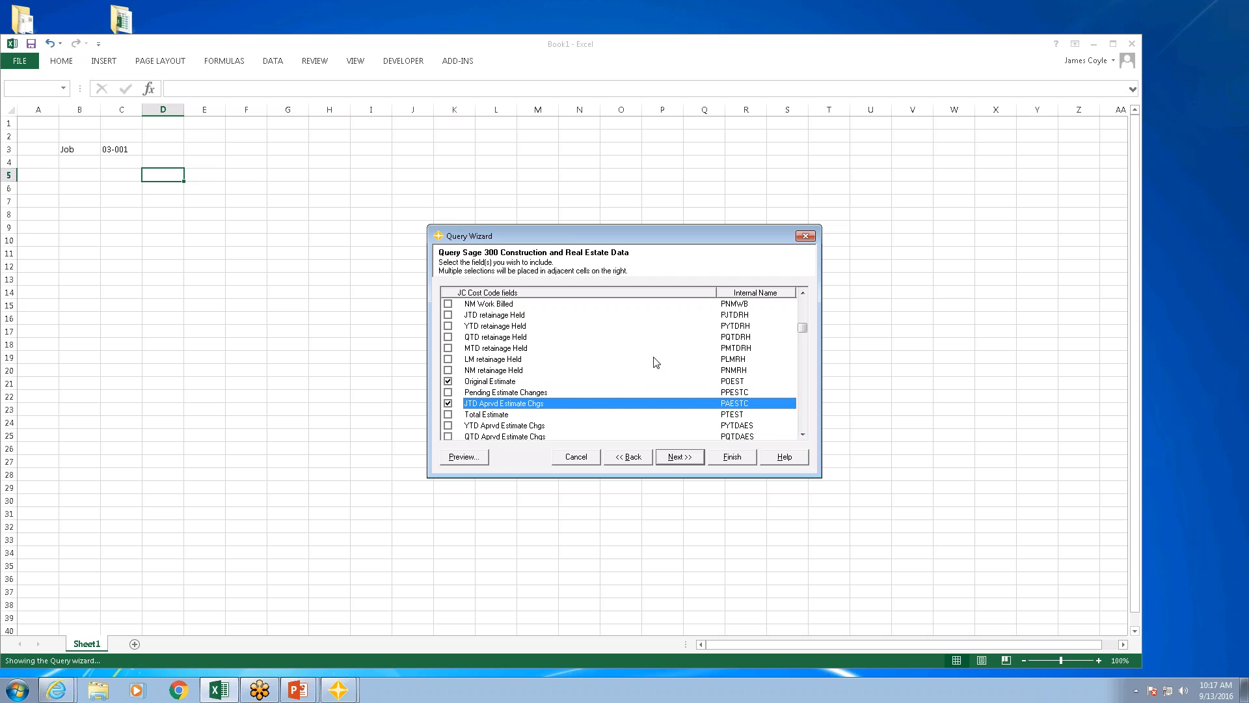
Step: Add a condition that Job equals the parameter $c$3 and insert the query as a refreshable table with field names
click(673, 459)
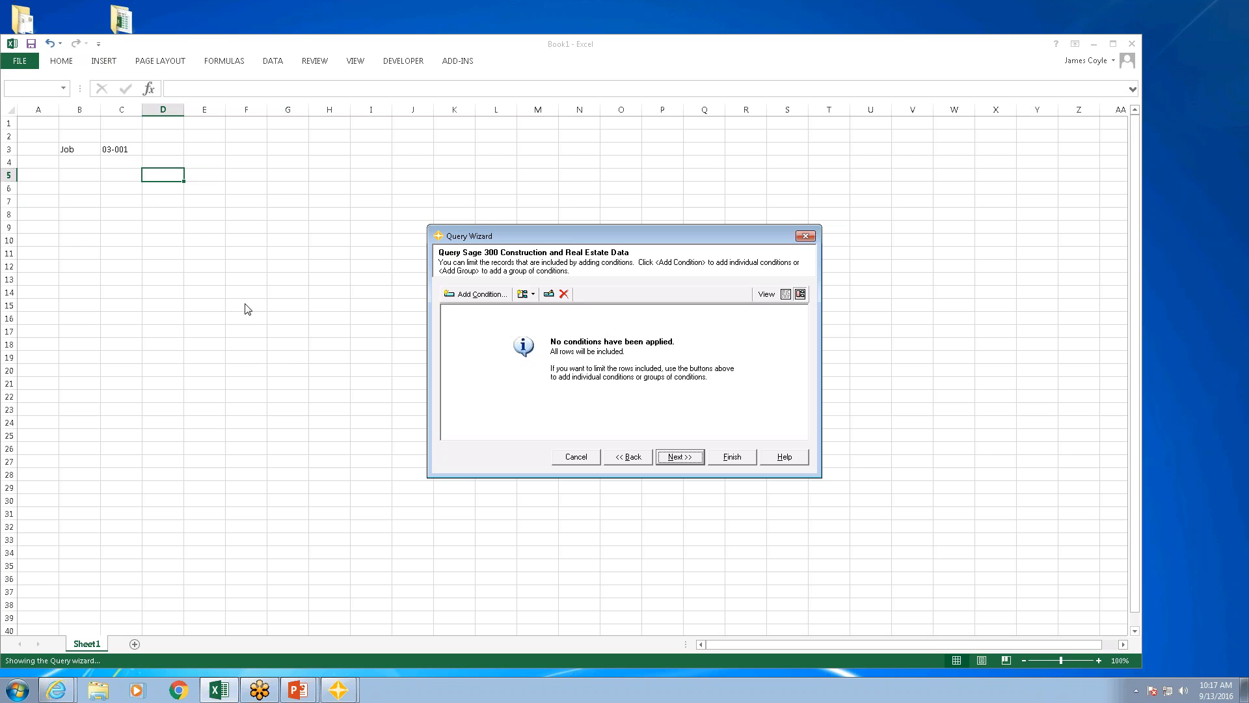
click(477, 294)
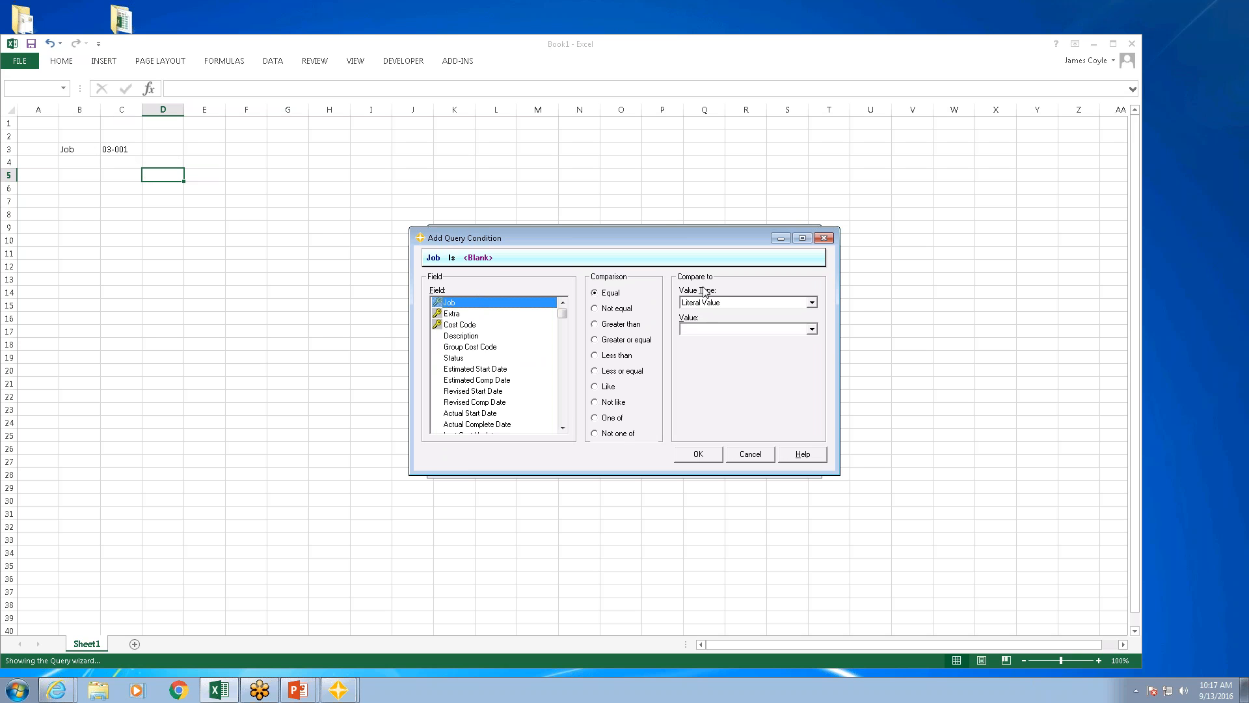
click(814, 303)
click(702, 330)
click(703, 330)
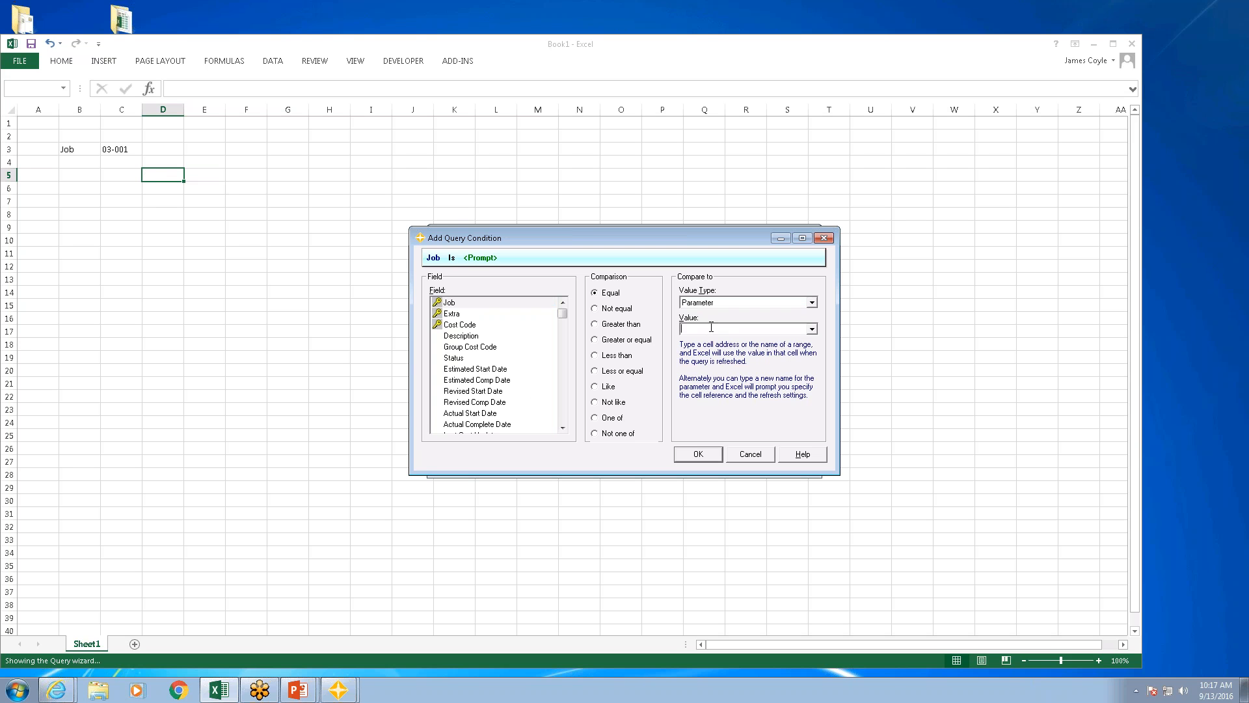
text($c$)
click(703, 455)
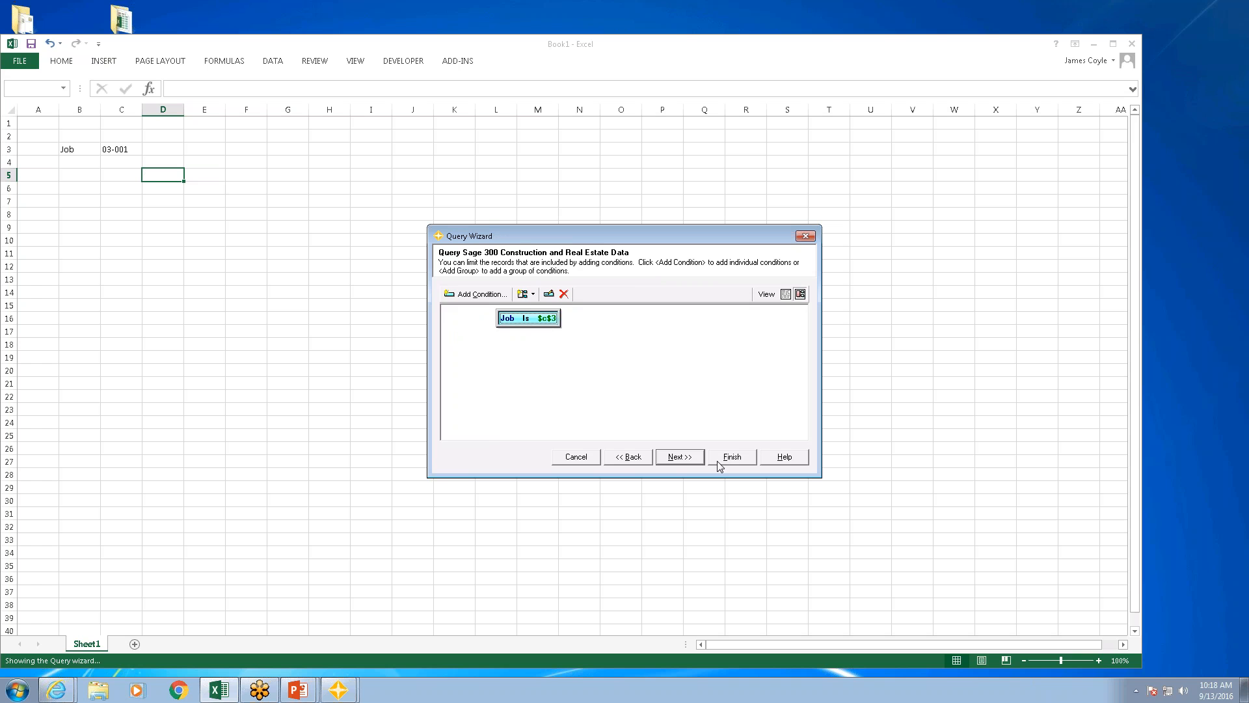
click(683, 458)
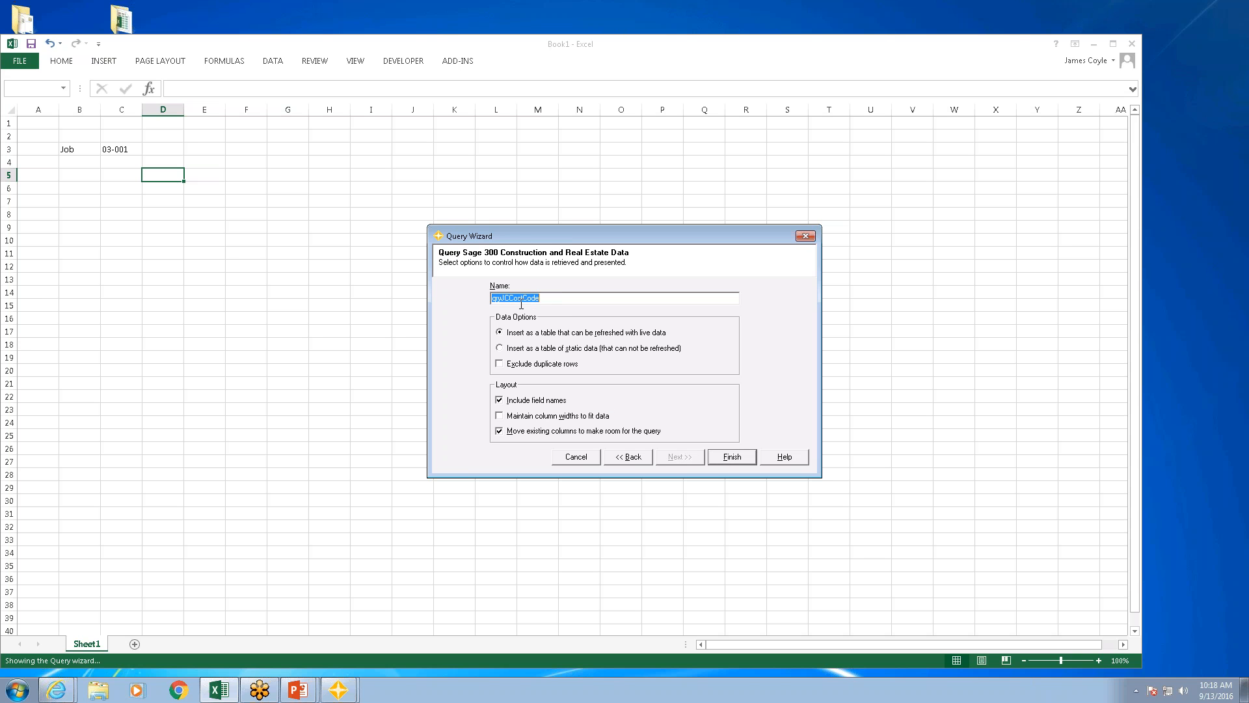
click(731, 461)
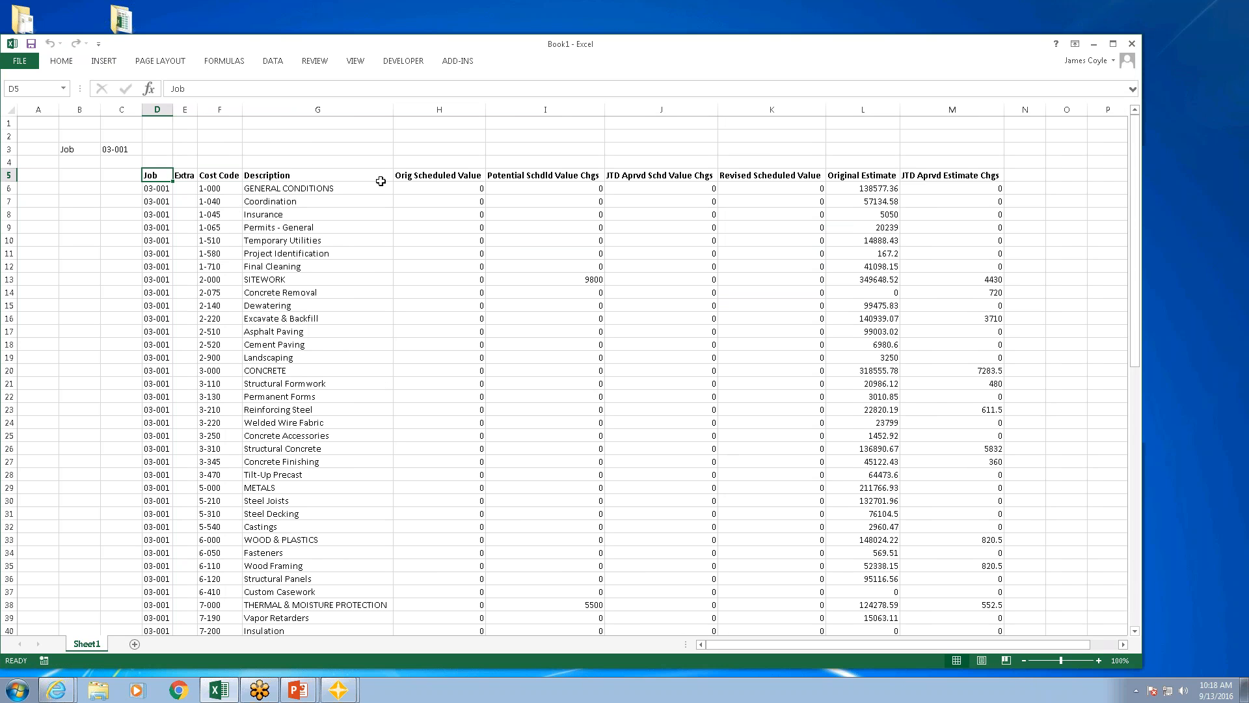
Step: Reopen the cost code query for editing and switch its conditions to the graphical view, discarding the existing filter
click(210, 187)
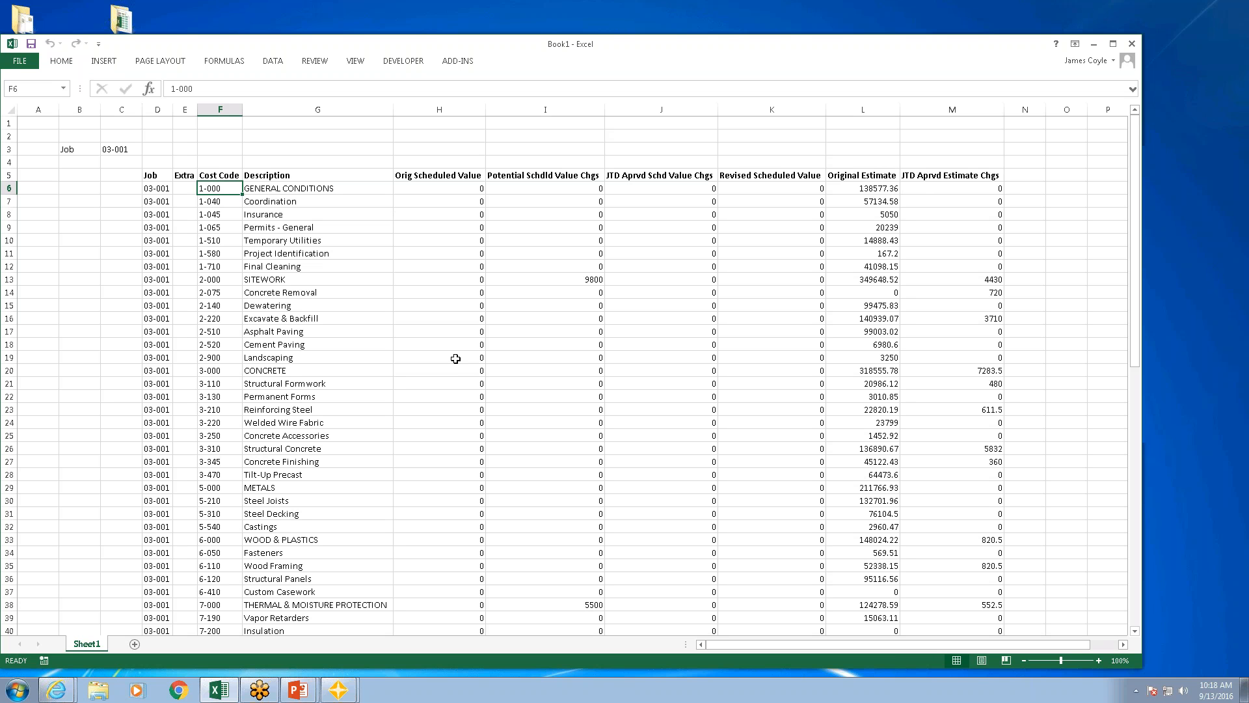
click(469, 62)
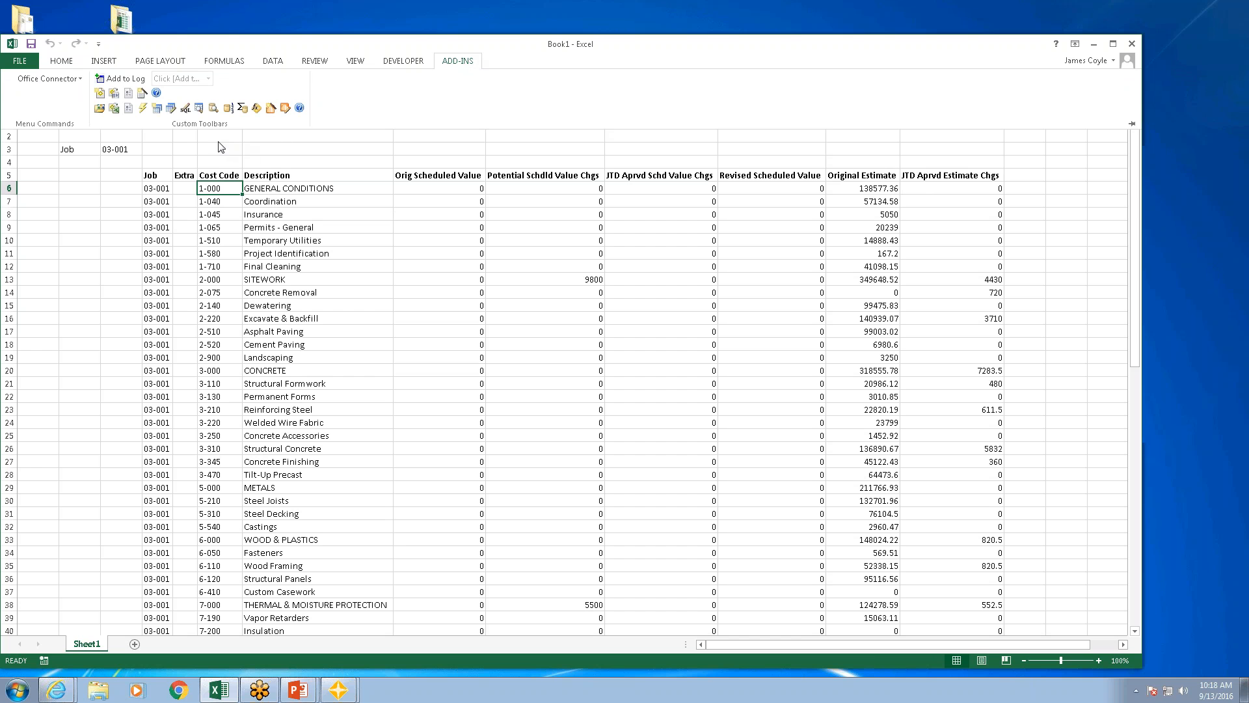
click(170, 108)
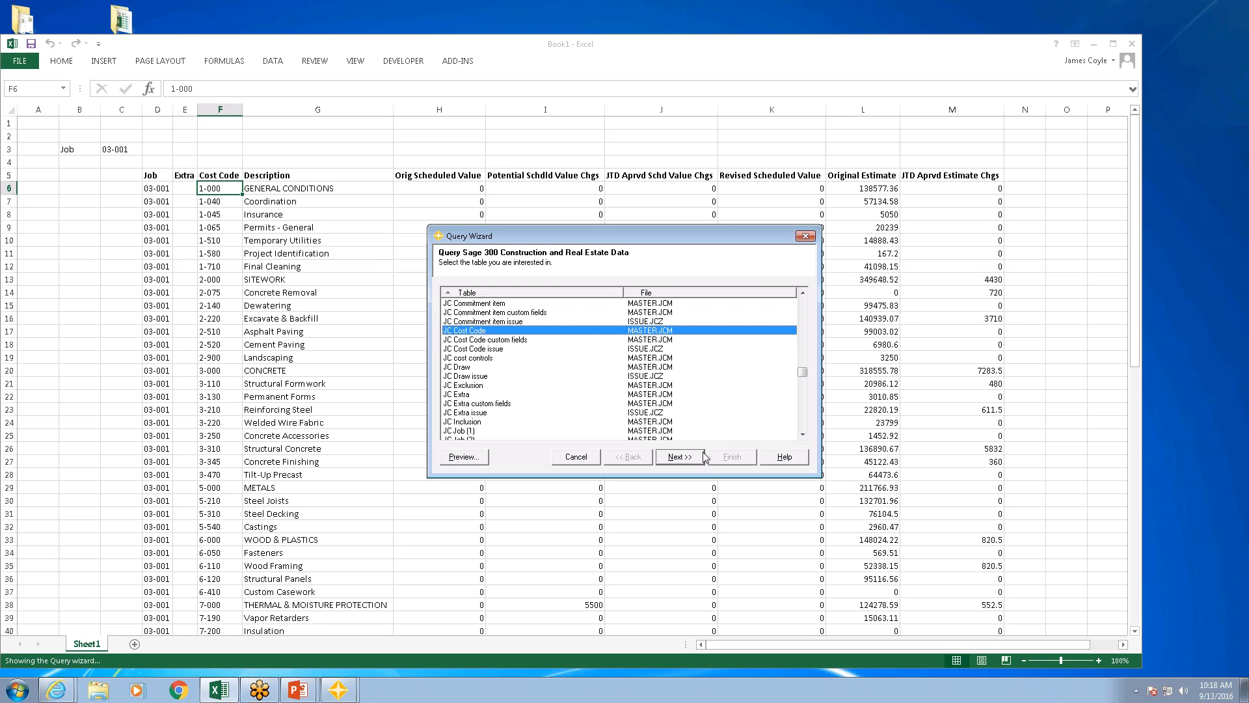
click(698, 459)
click(698, 460)
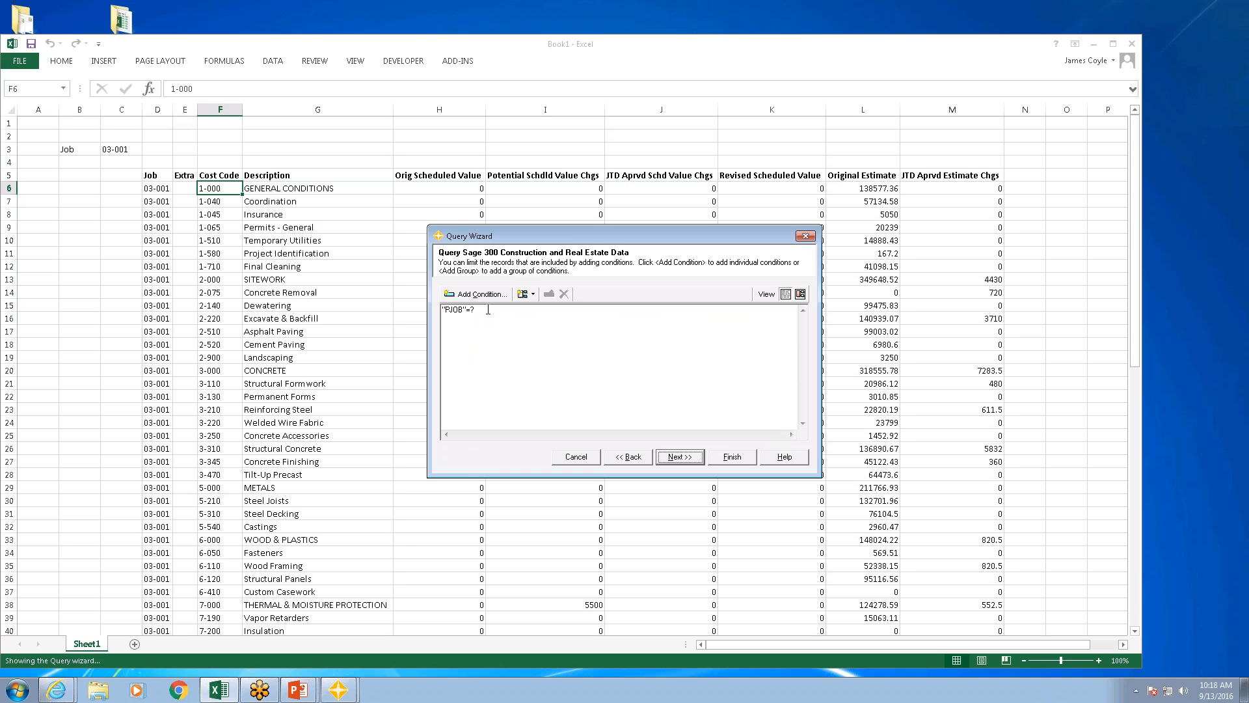
click(499, 309)
click(800, 294)
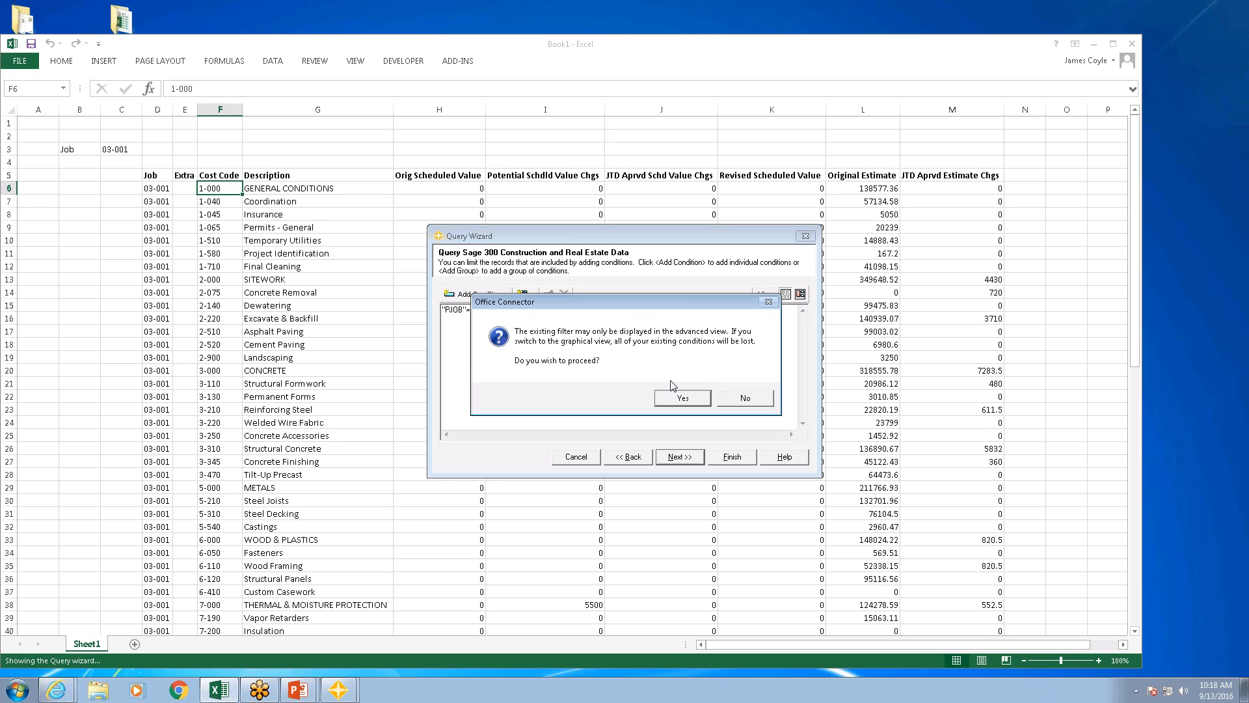
click(683, 398)
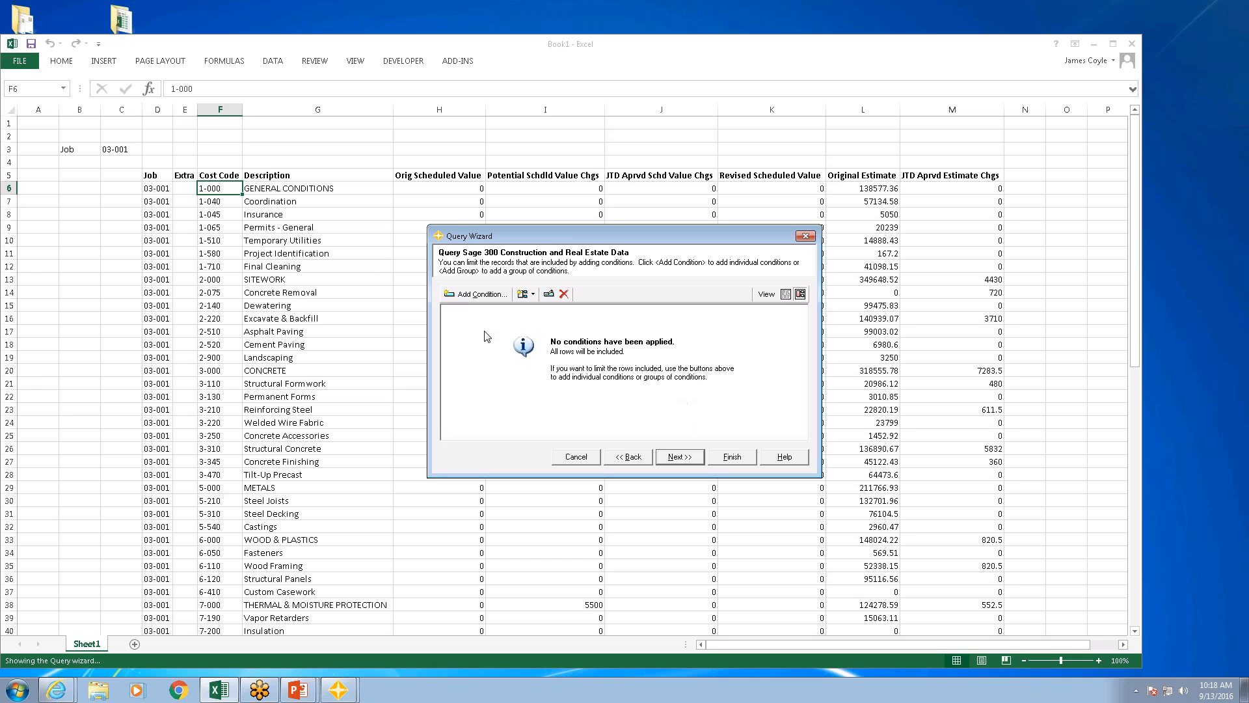
Step: Add a query condition that Job equals the parameter $c$3
click(490, 298)
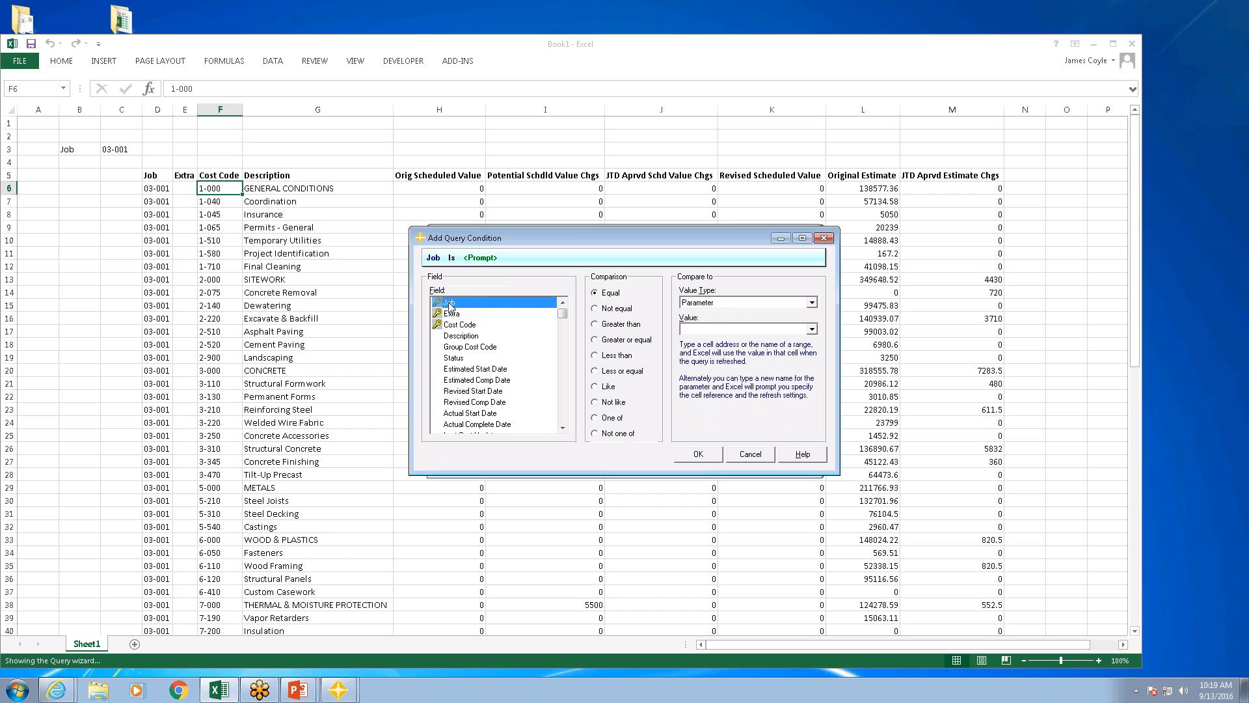
click(746, 328)
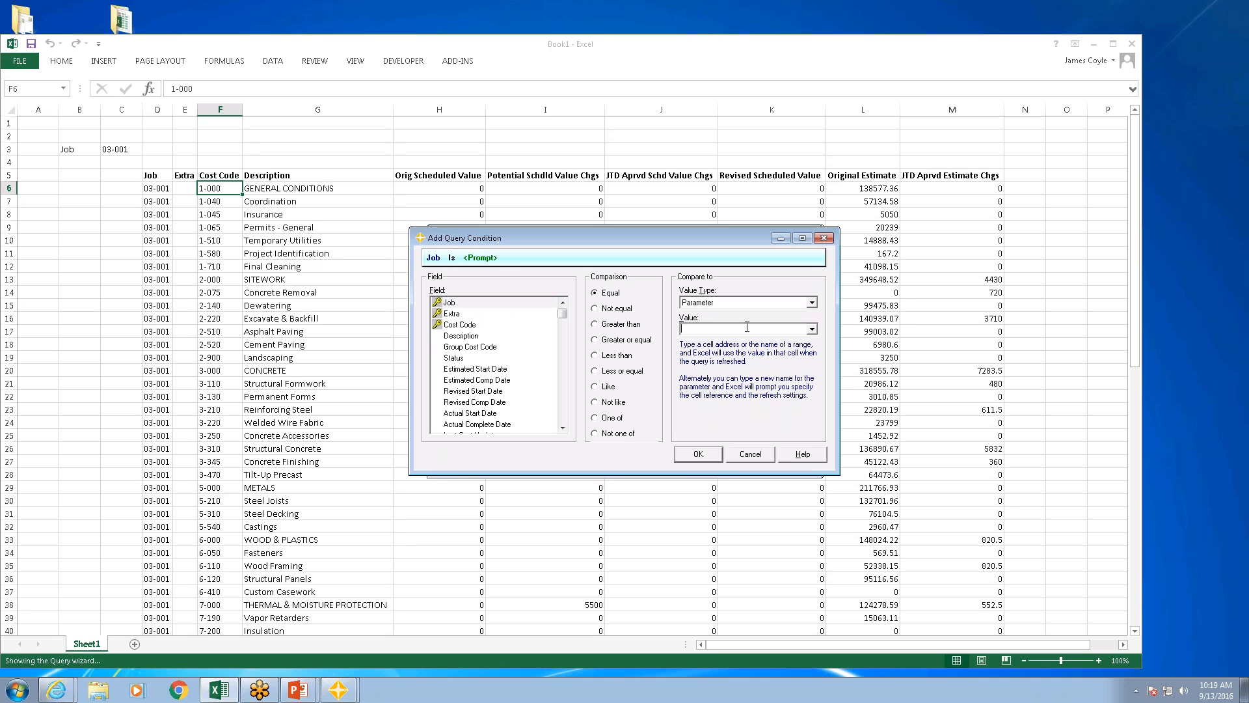
text($c$3)
click(711, 459)
Step: Add a second condition with the literal value Not Checked for Group Cost Code
click(465, 297)
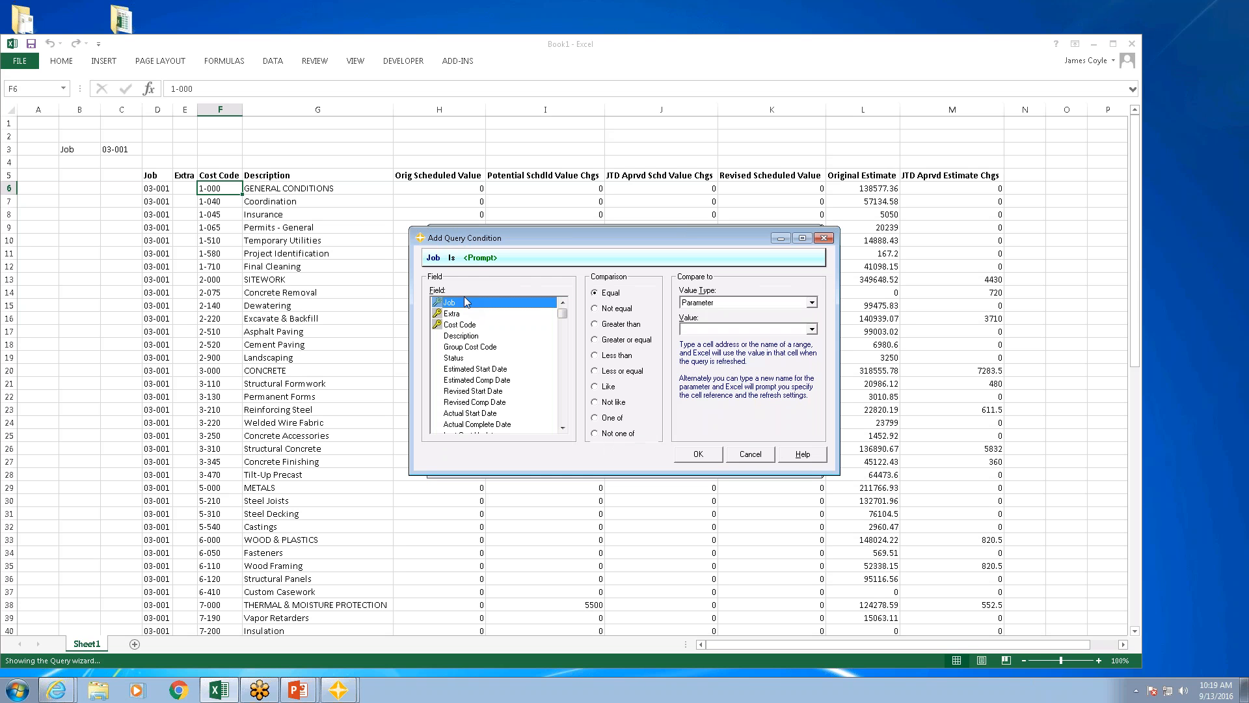
click(459, 347)
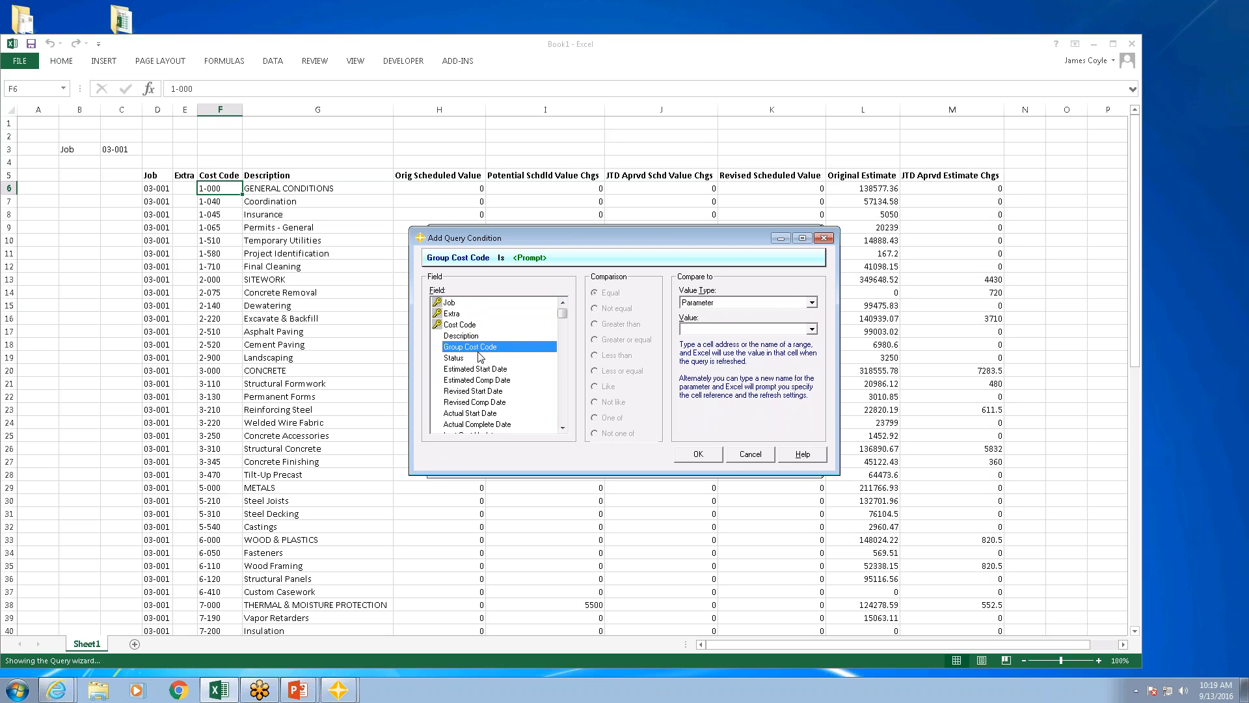
click(812, 303)
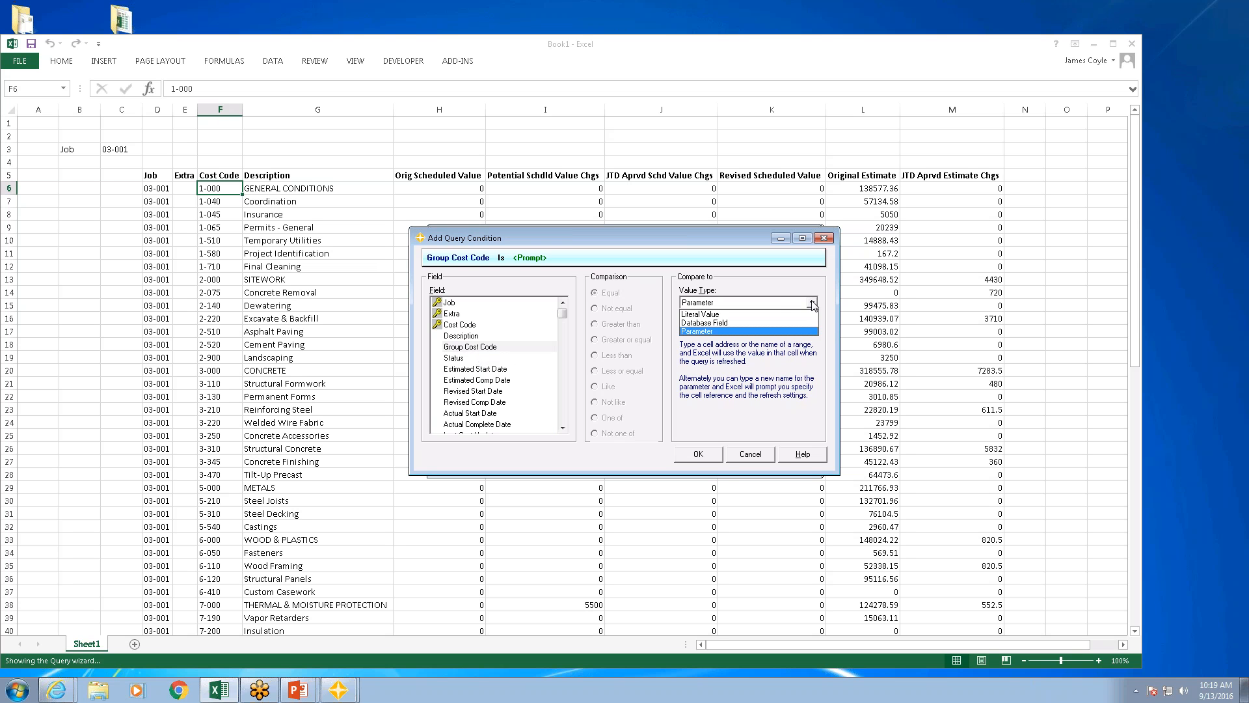
click(748, 314)
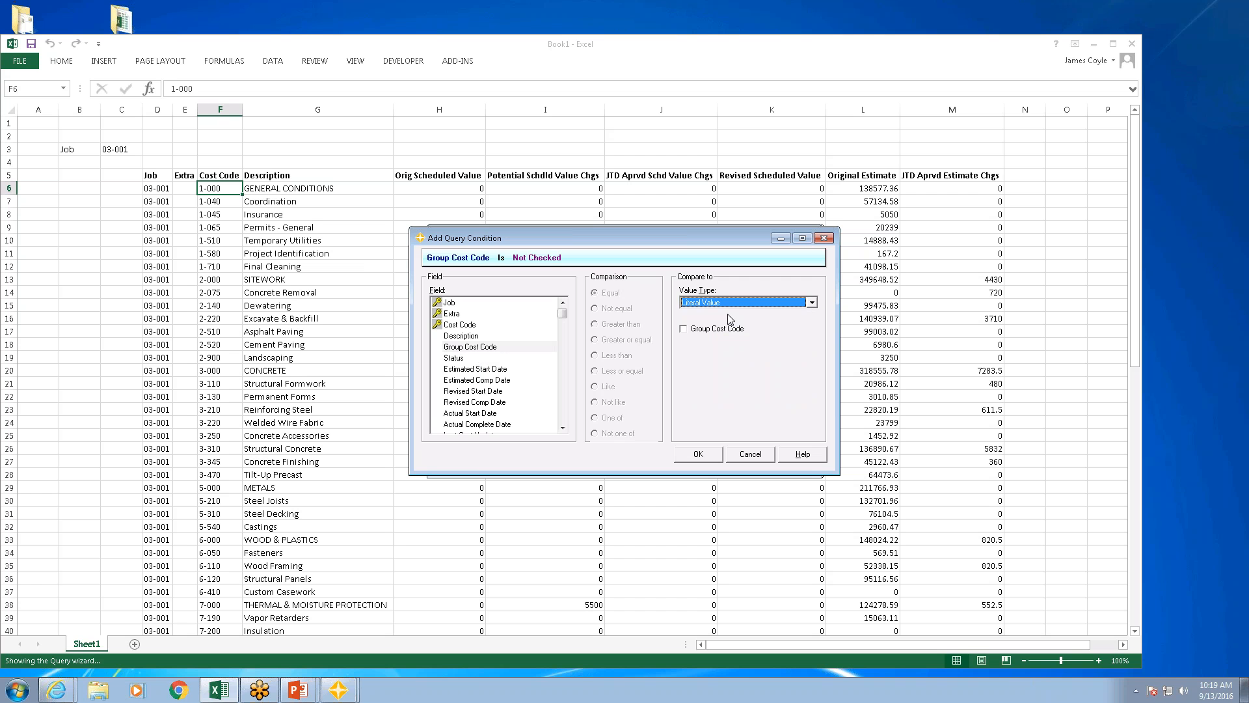
click(684, 330)
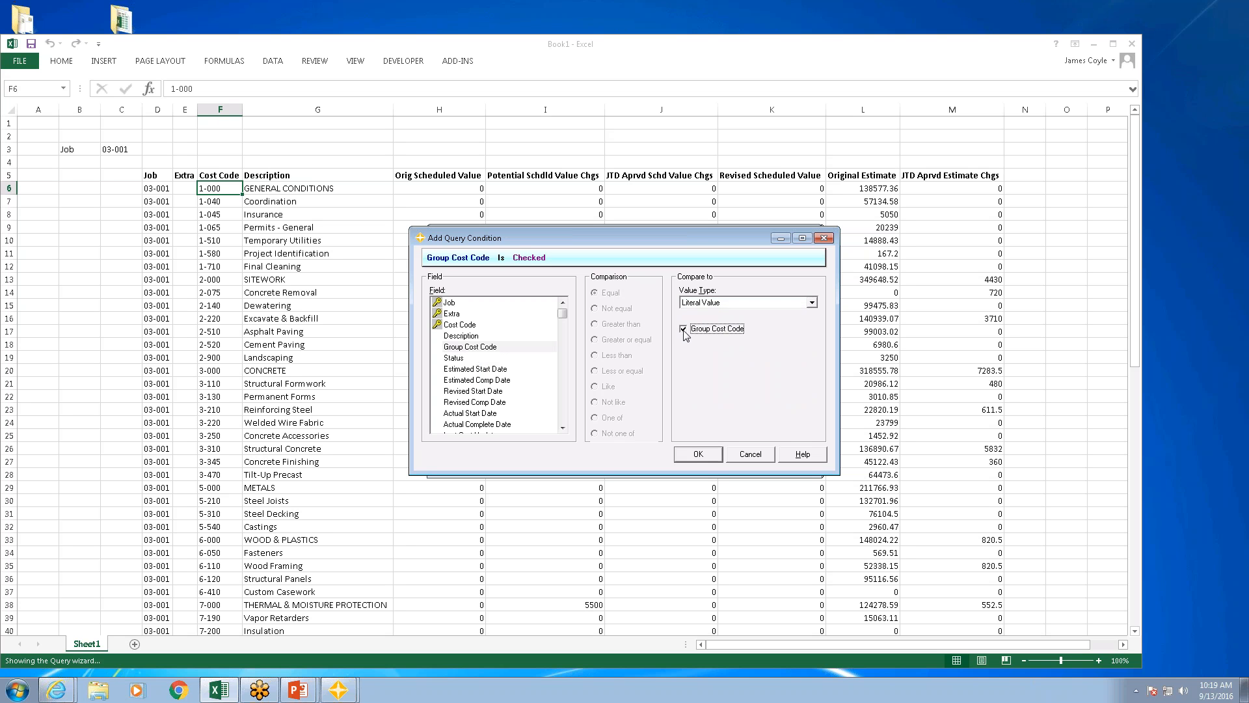
click(685, 331)
click(705, 457)
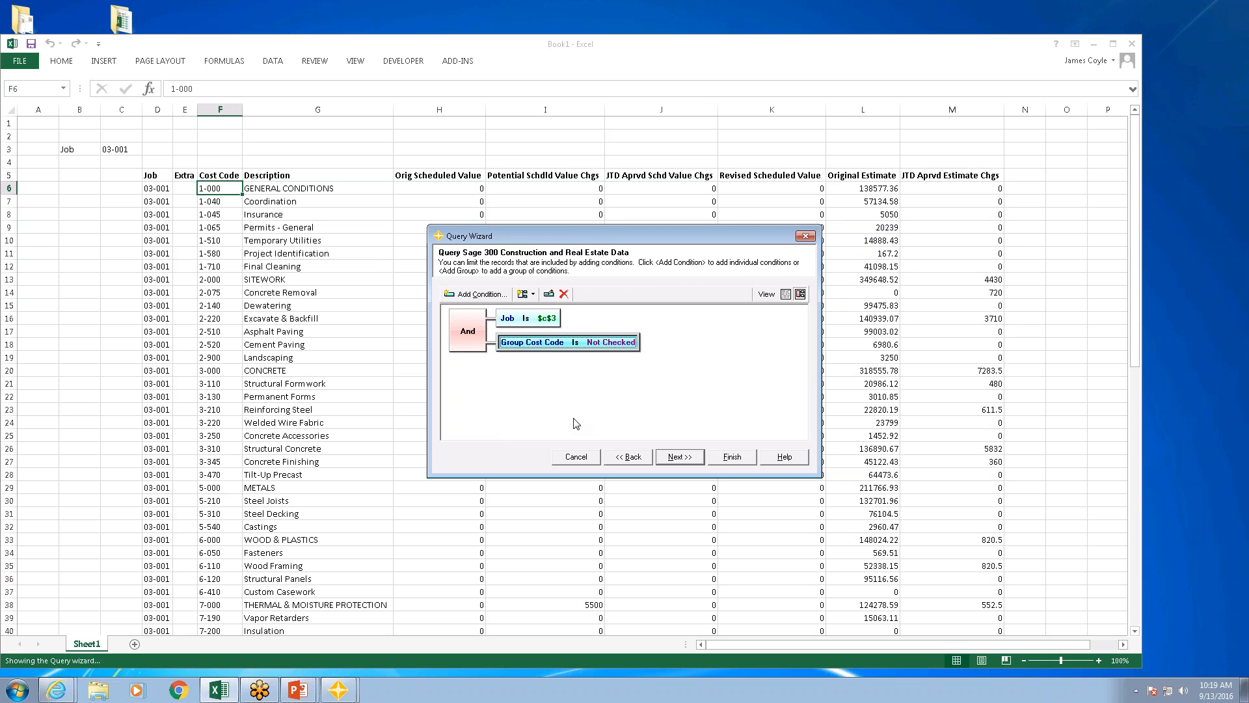
Step: Check the And group type joining the two conditions, leave it as is, and finish the query to update the table
double_click(459, 331)
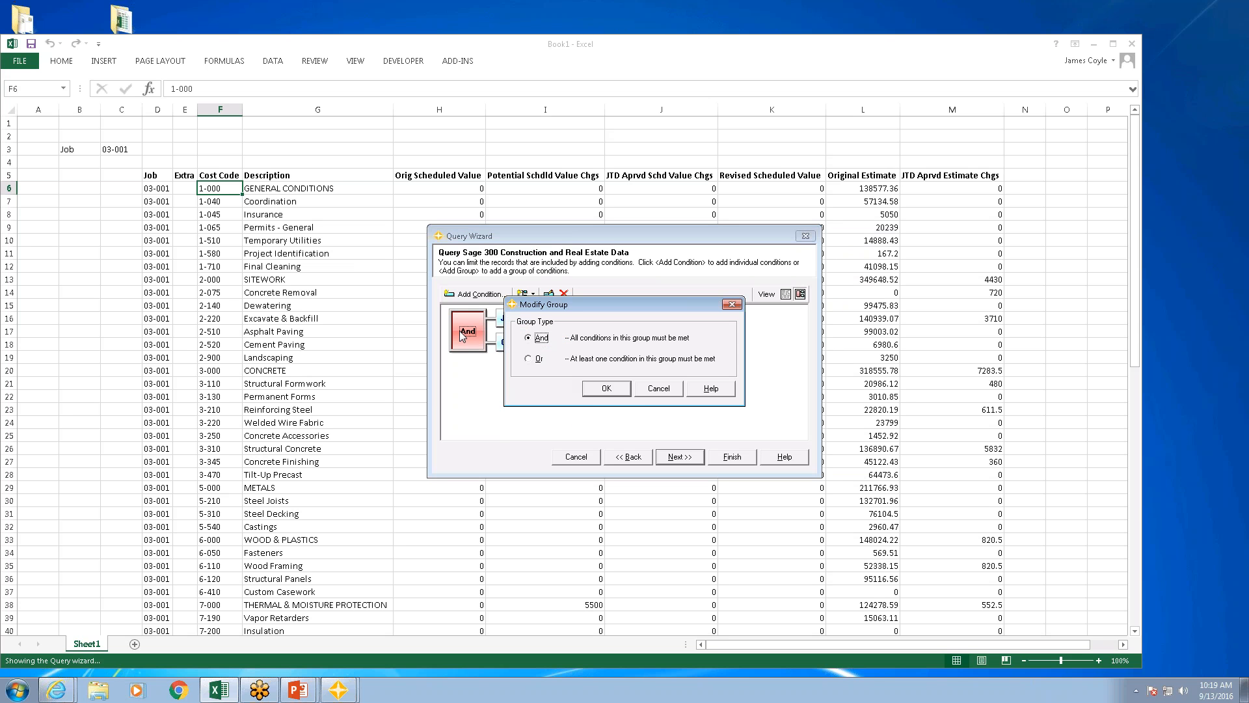
click(649, 390)
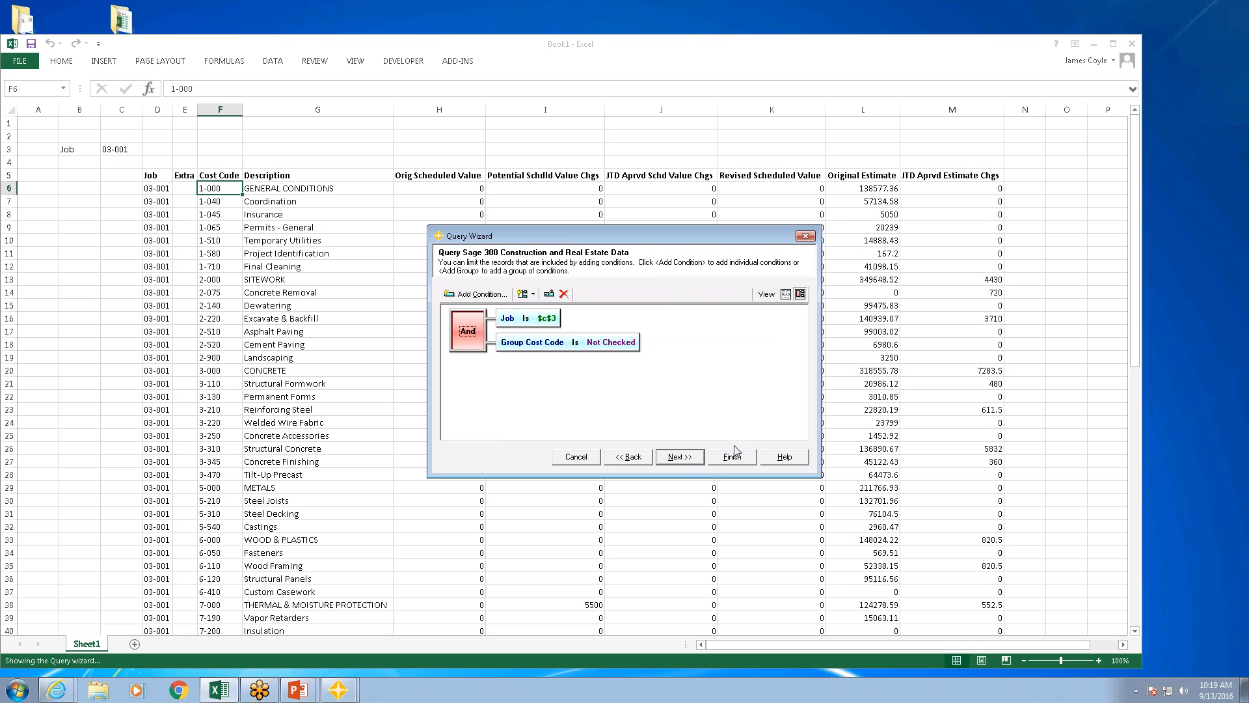
click(699, 462)
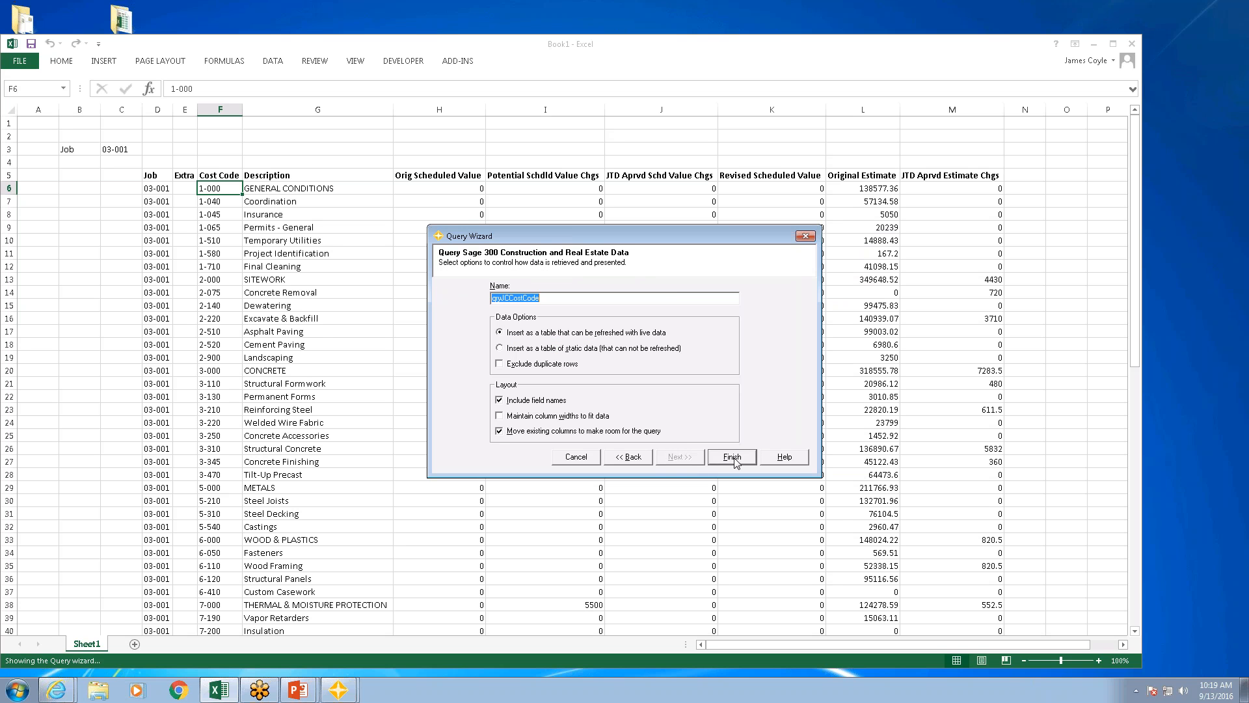
key(Return)
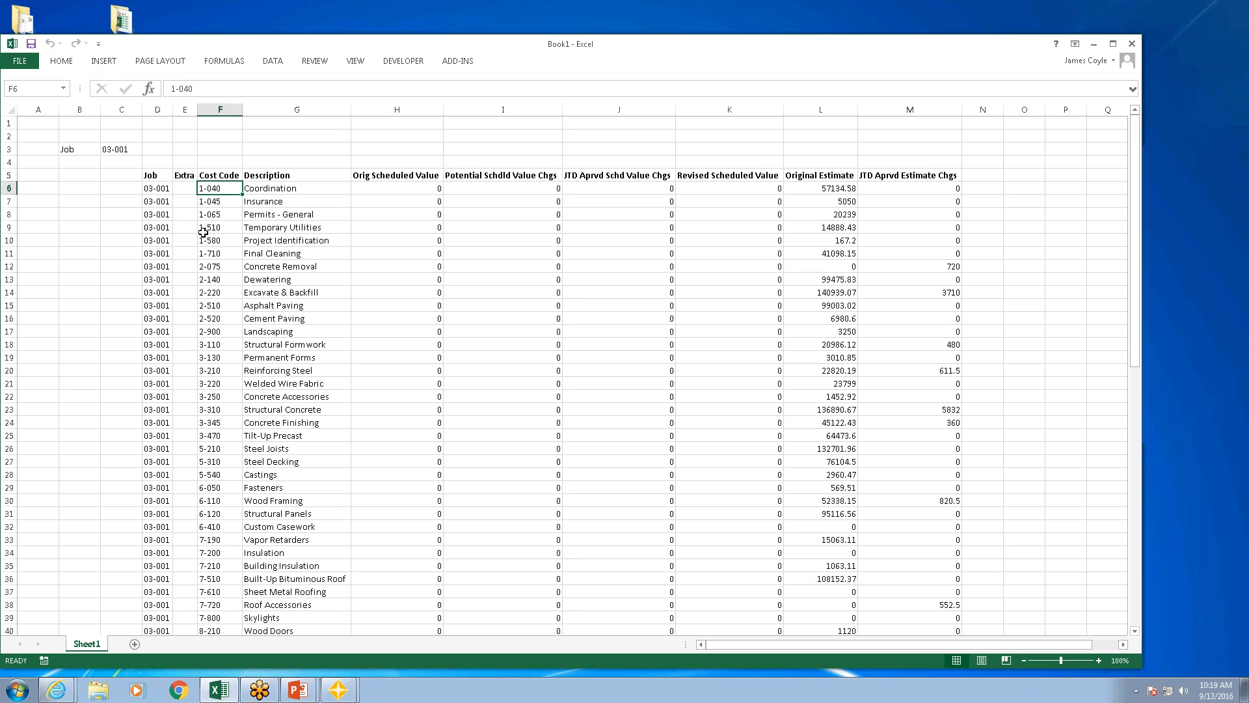
Step: Set the query's first $c$3 parameter to refresh automatically when the cell value changes
right_click(189, 249)
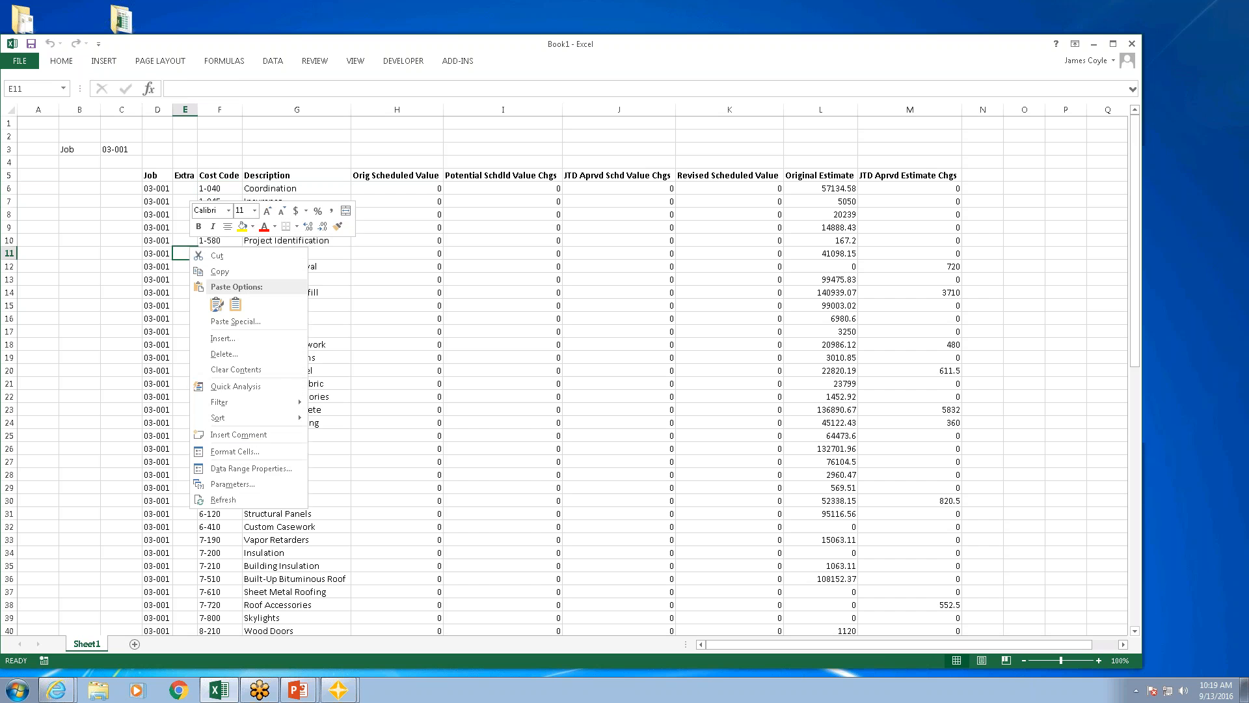
click(232, 484)
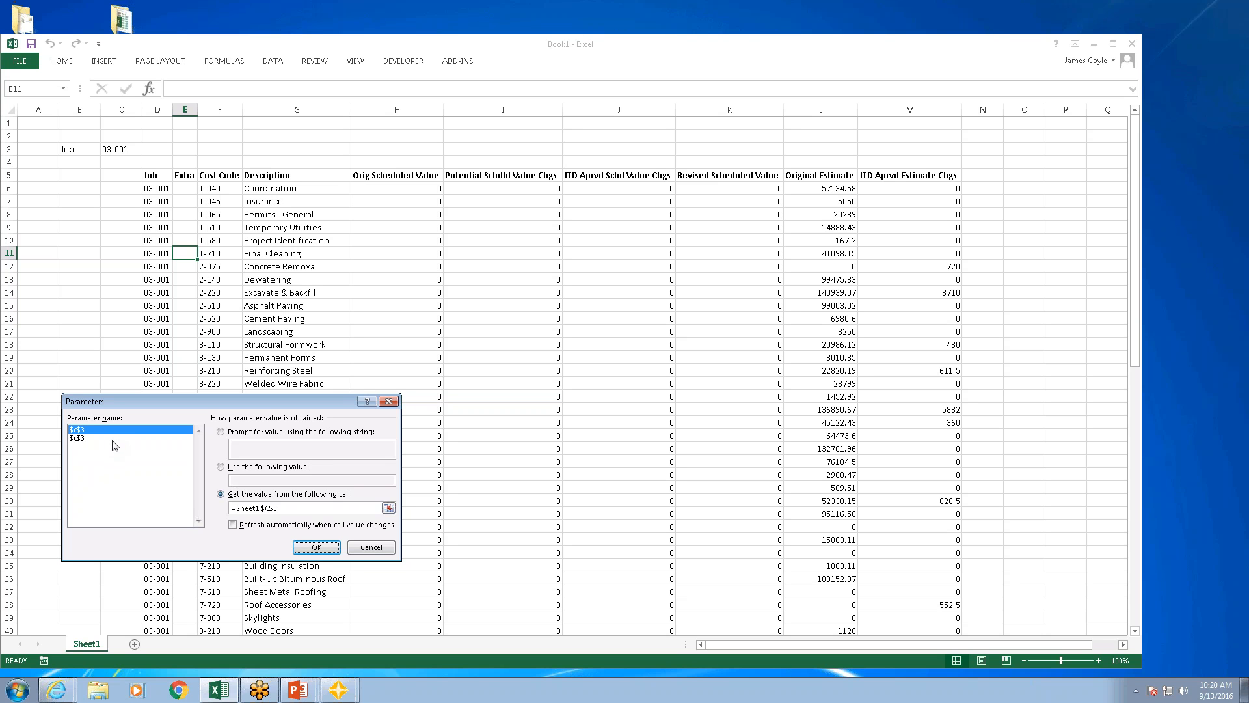
click(86, 439)
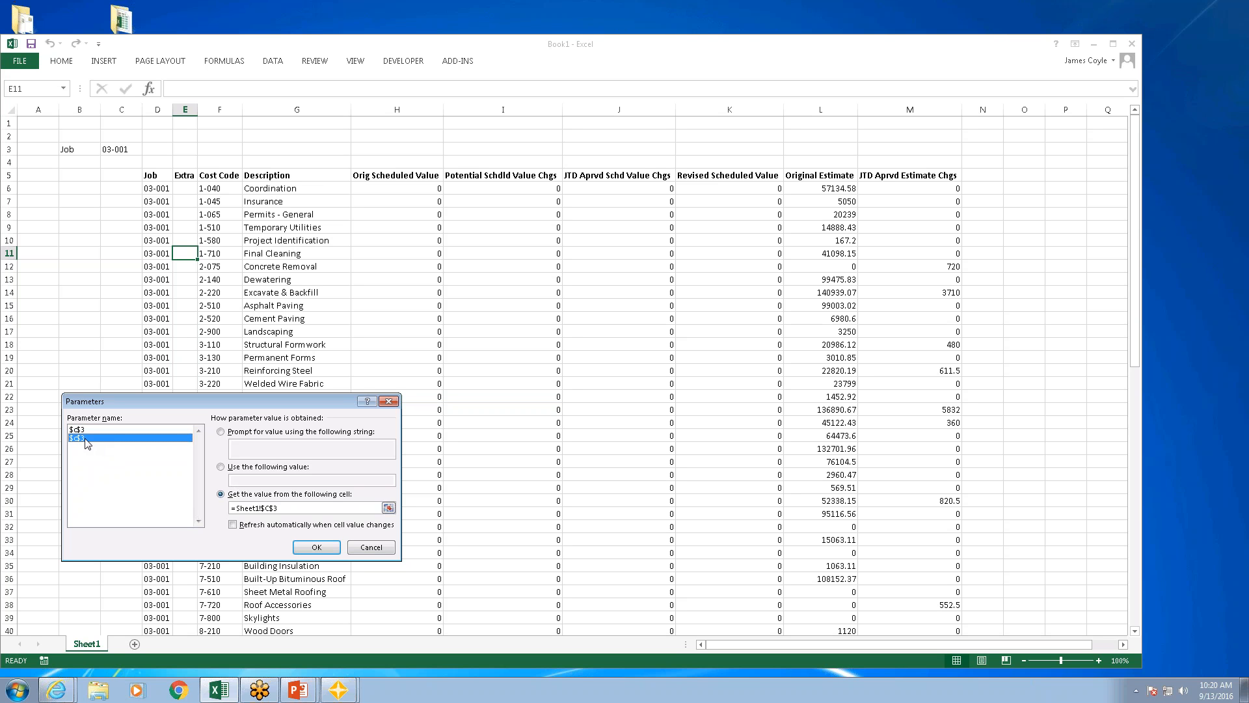
key(Up)
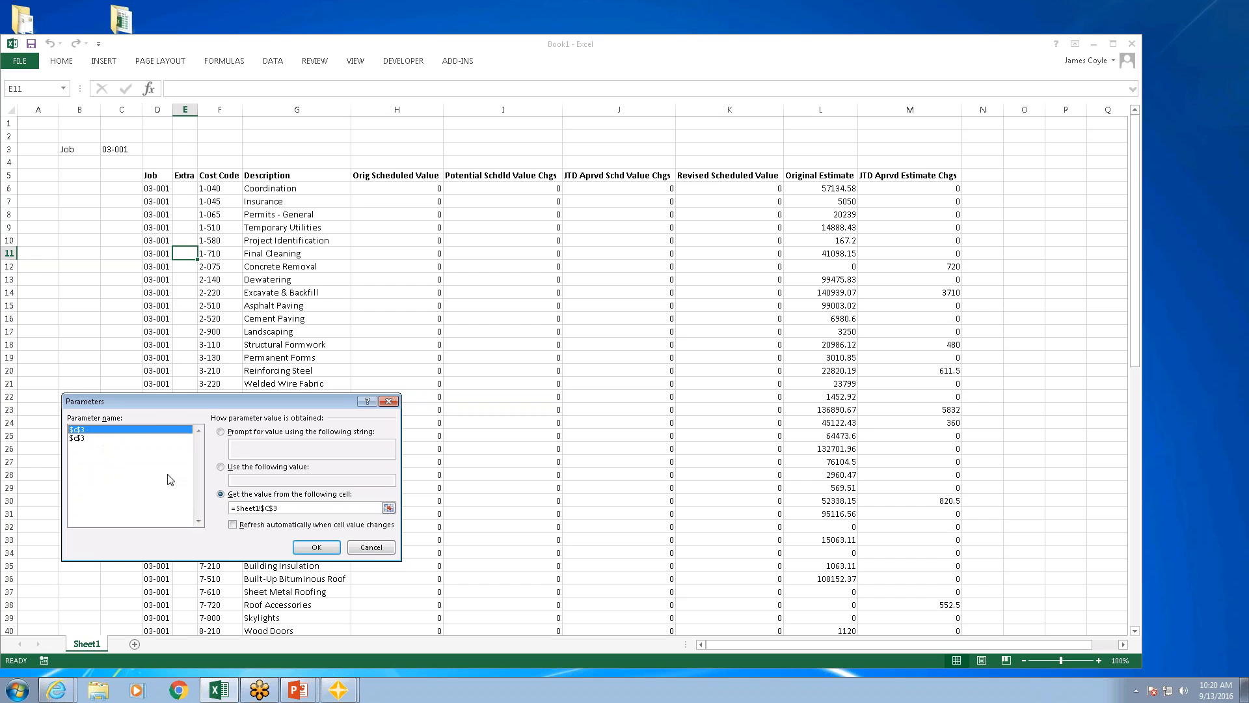
click(233, 525)
click(315, 547)
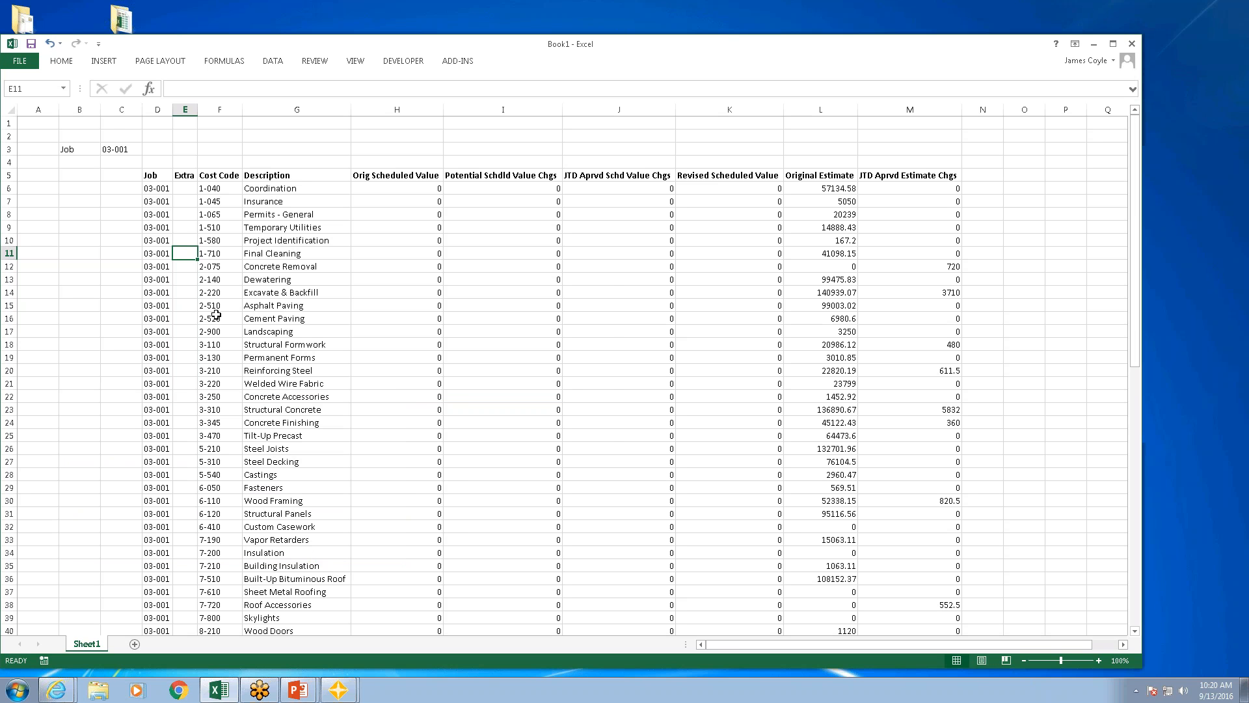
Step: Test the automatic refresh by changing the job in cell C3 to 03-002 and back to 03-001
click(117, 147)
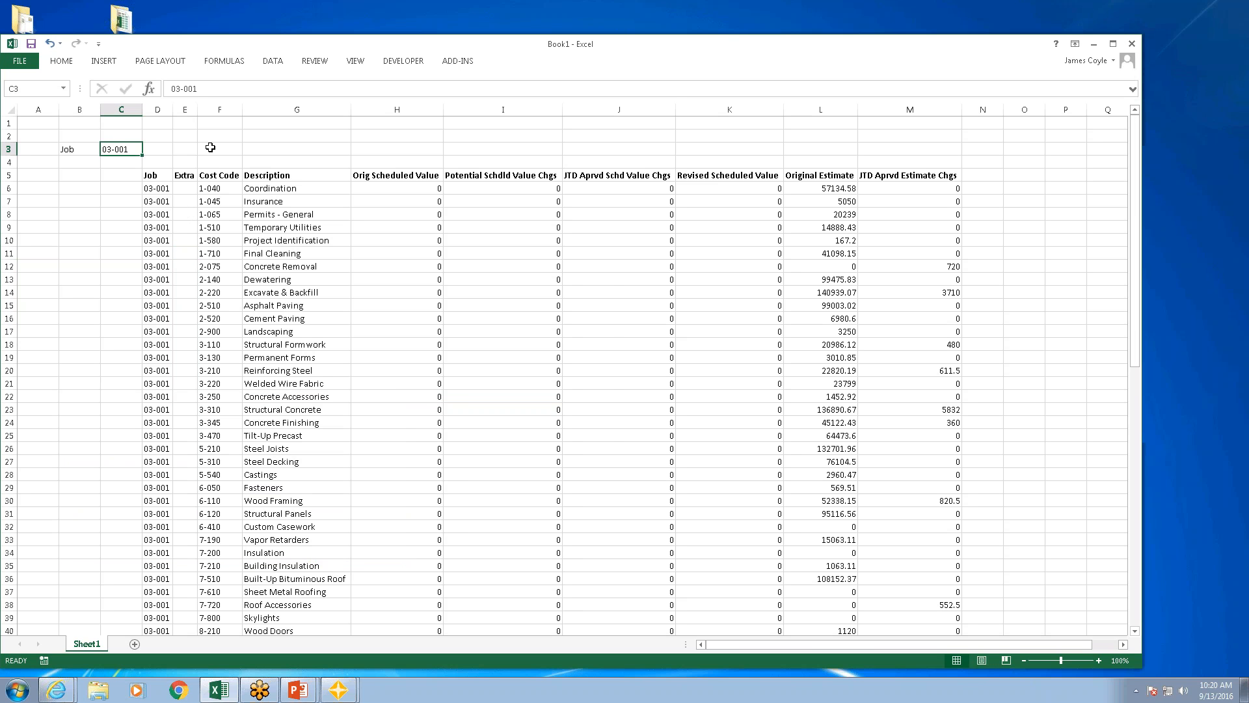
text(03-00)
key(Return)
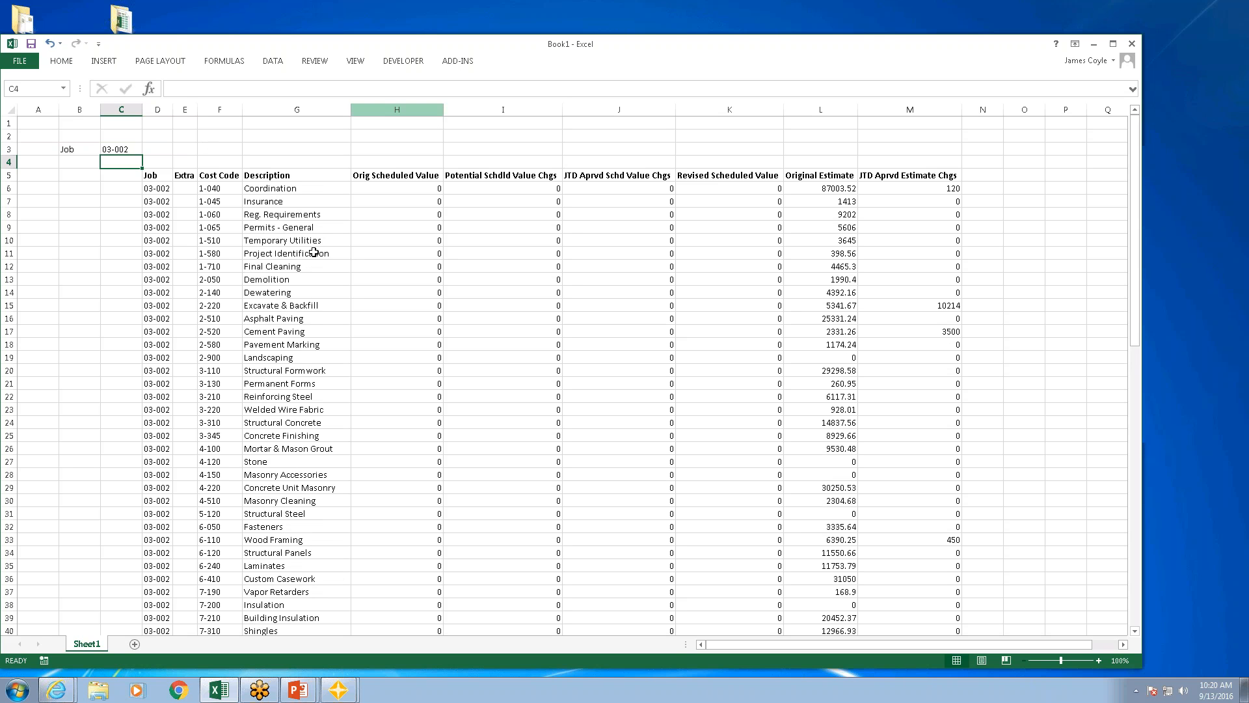
click(113, 147)
text(03-00)
key(Return)
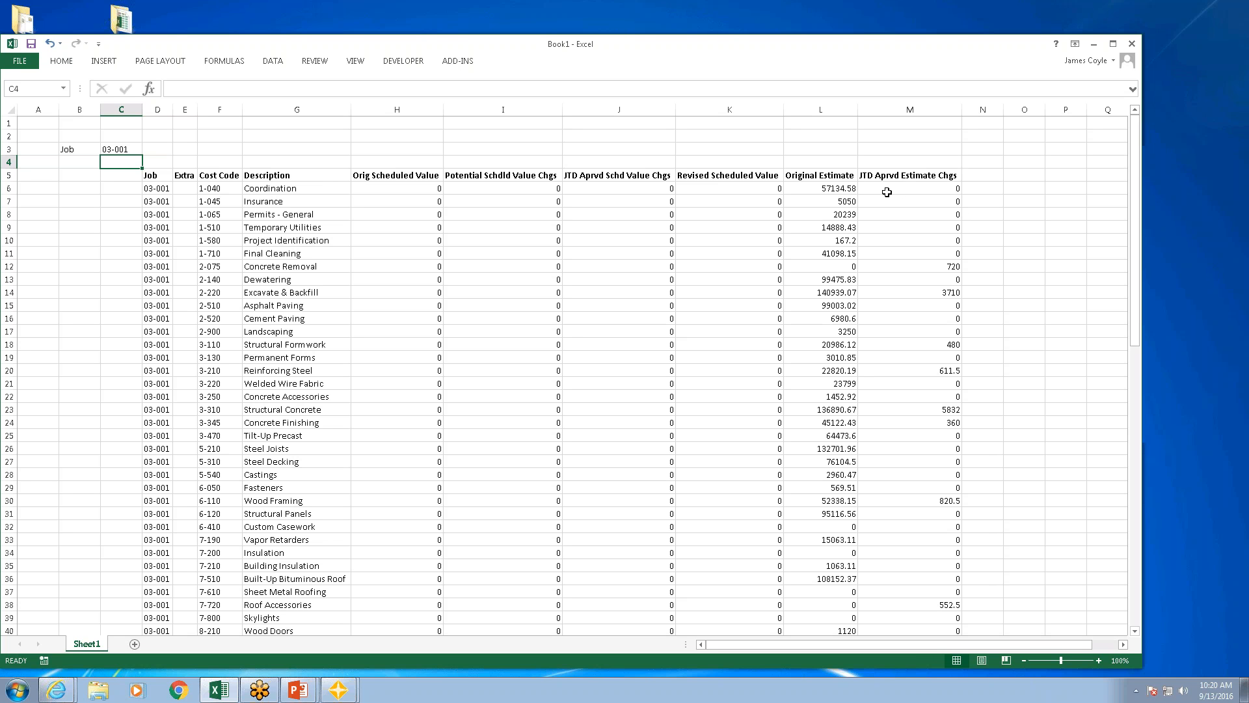
Step: Enter the date 1/1/2015 in cell N3 above the first empty column beside the table
click(990, 151)
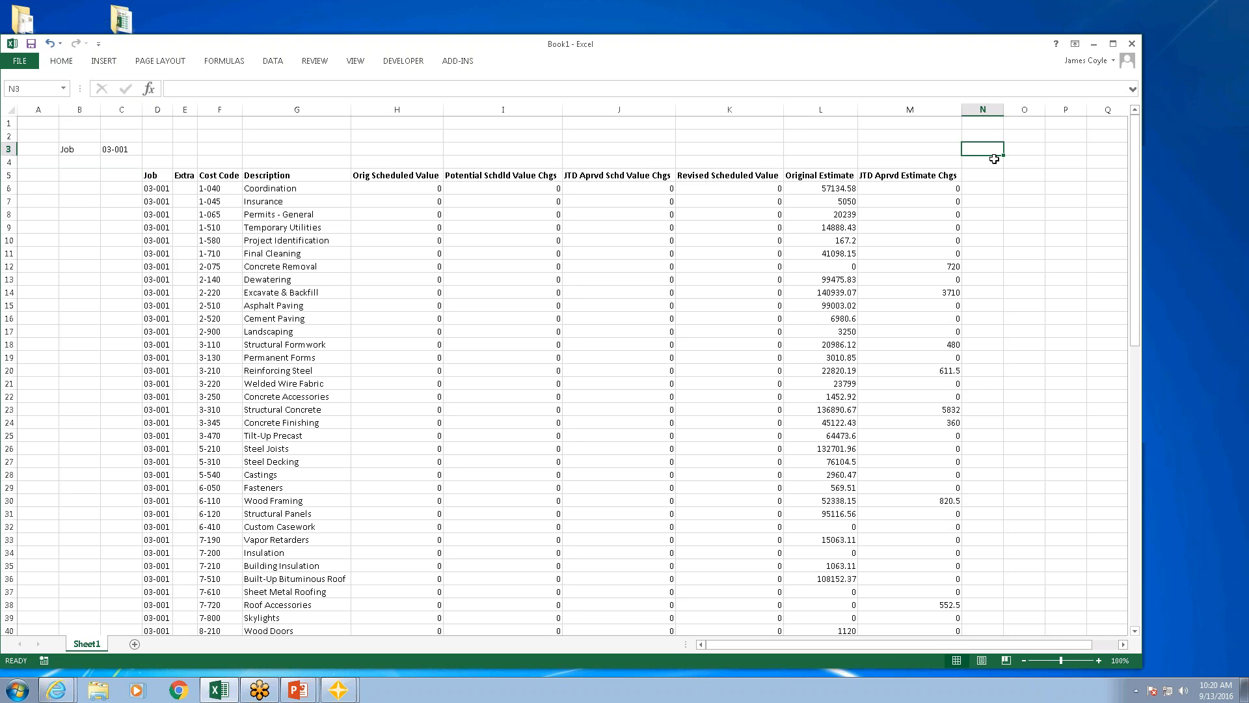
text(1/1/2015)
key(Return)
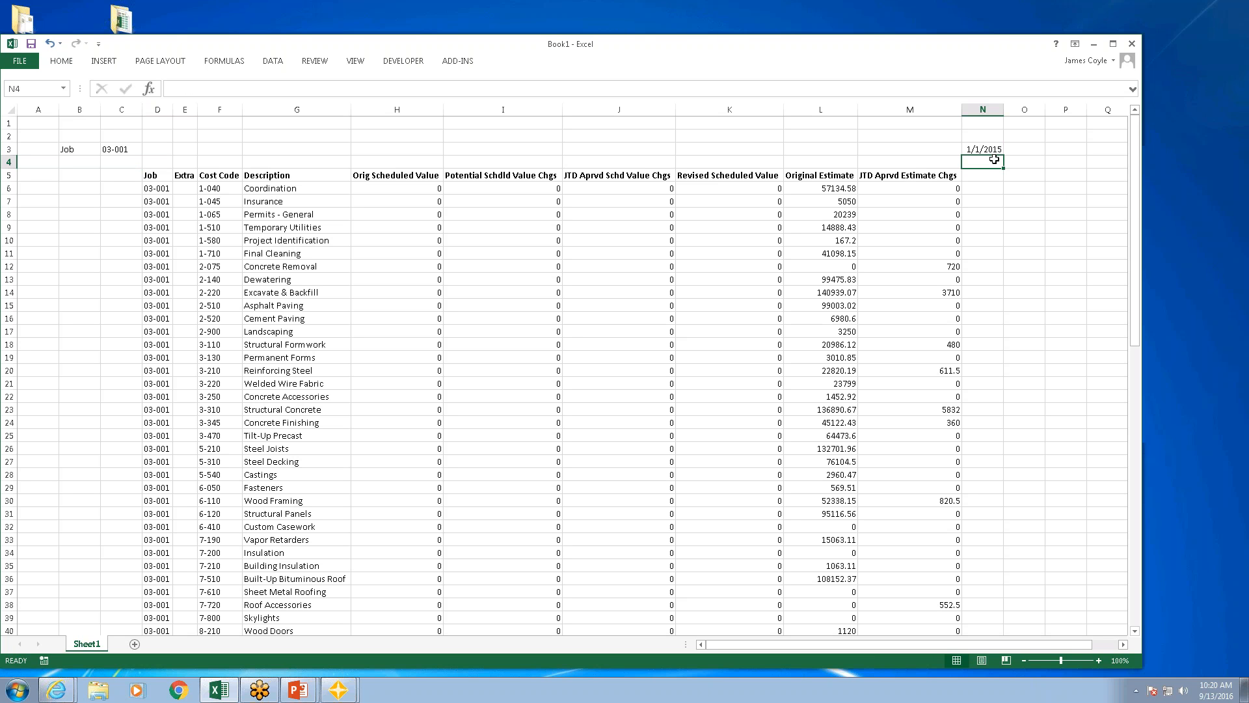
Step: Enter the end date 5/31/2015 in N4 and the column headings AP cost in N5 and JC cost in O5
text(5/31/2015)
key(Return)
text(AP cost)
key(Tab)
text(JC cost)
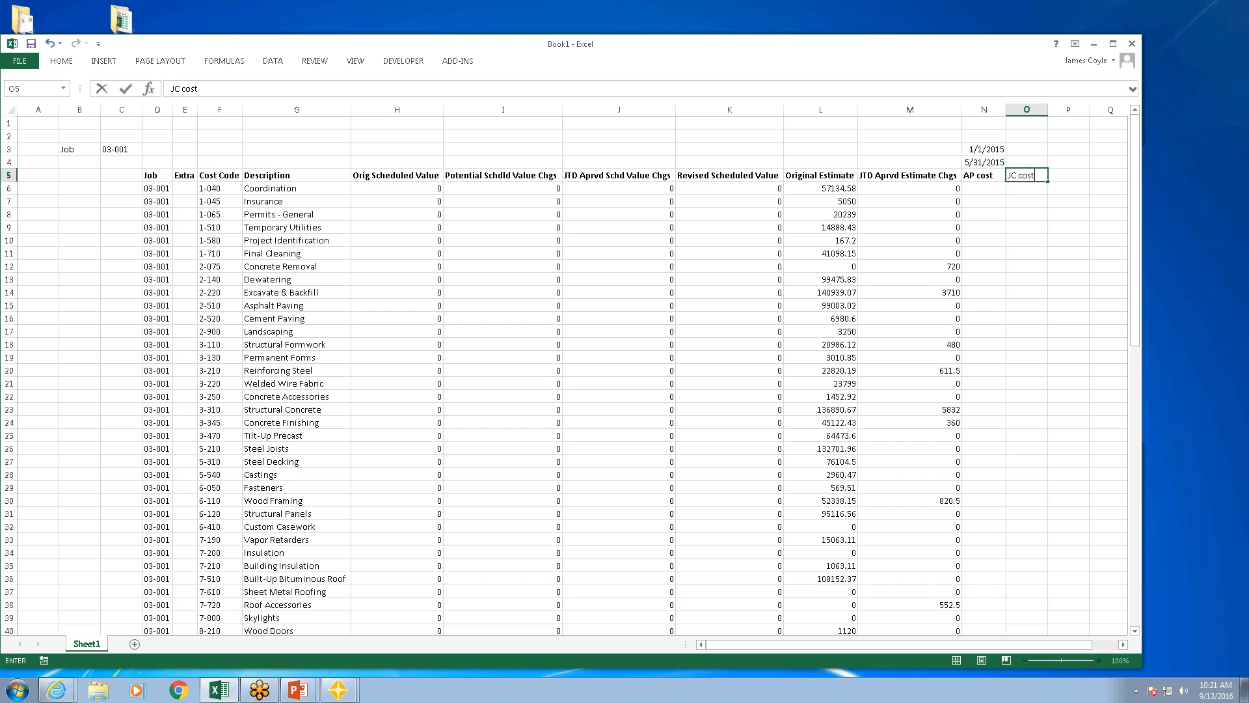
key(Tab)
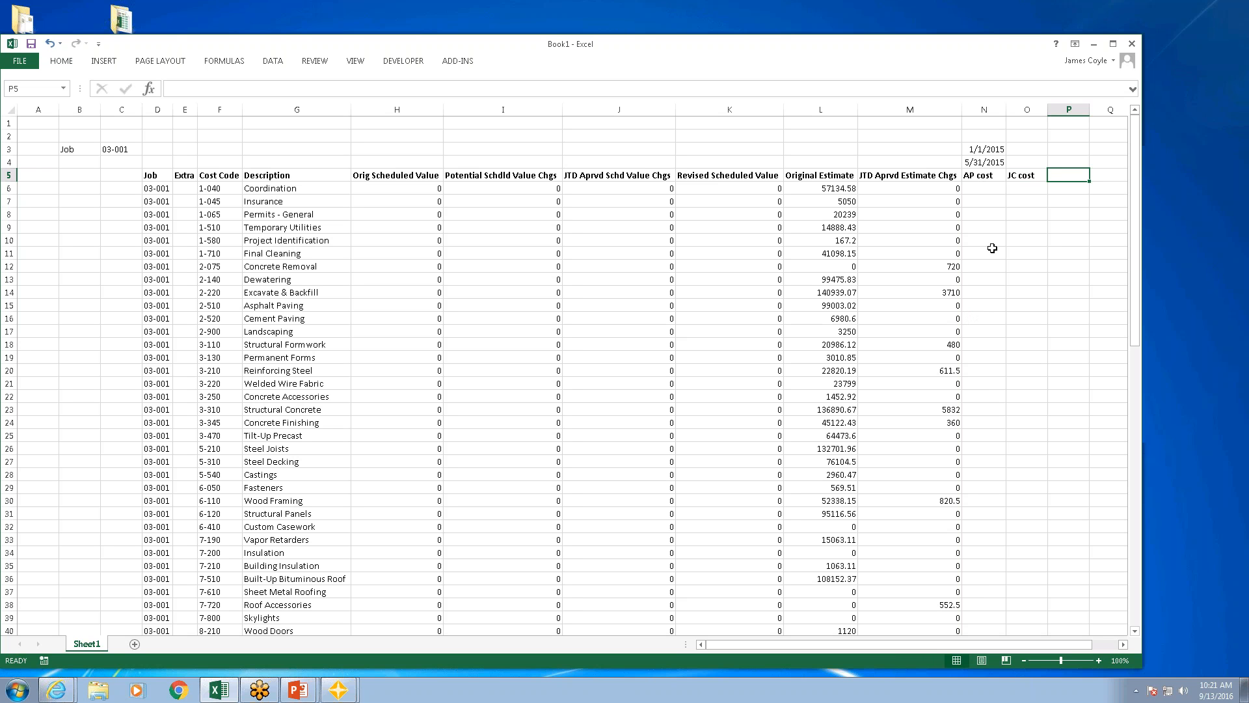
Step: Start a Sum Wizard formula in N6 that totals the Amount field of the JC Transaction table from CURRENT.JCT
click(982, 189)
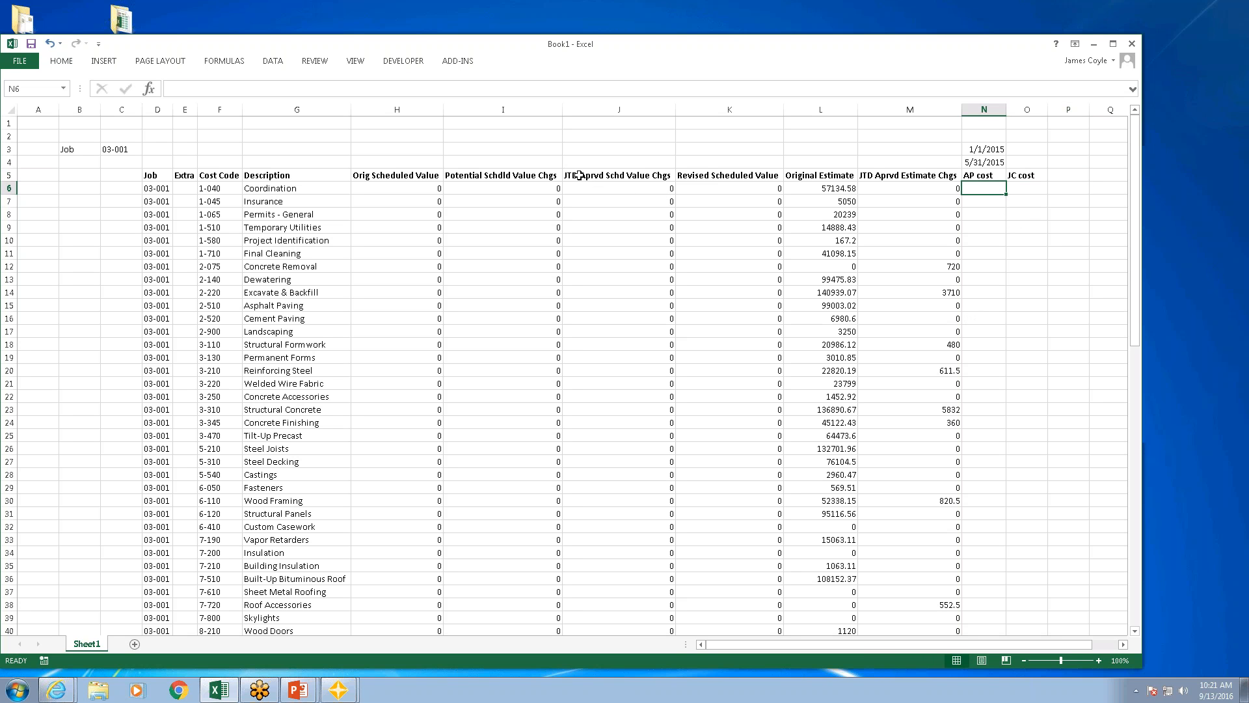
click(458, 63)
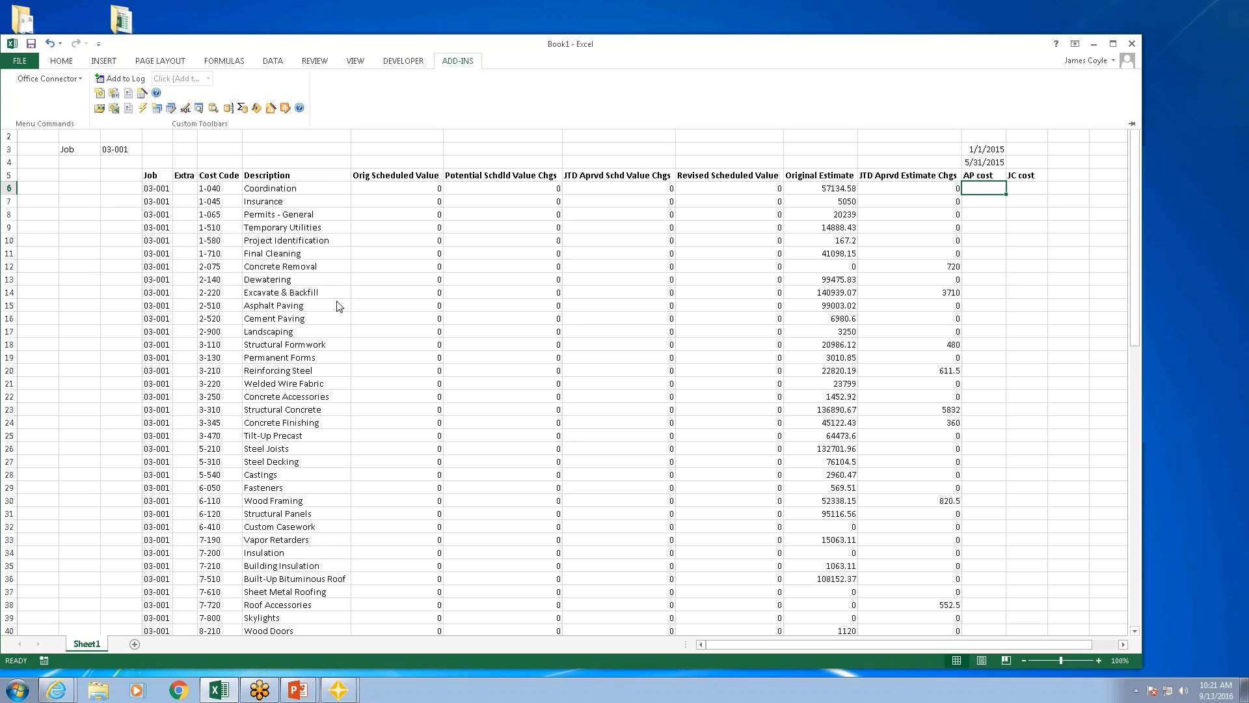
click(243, 108)
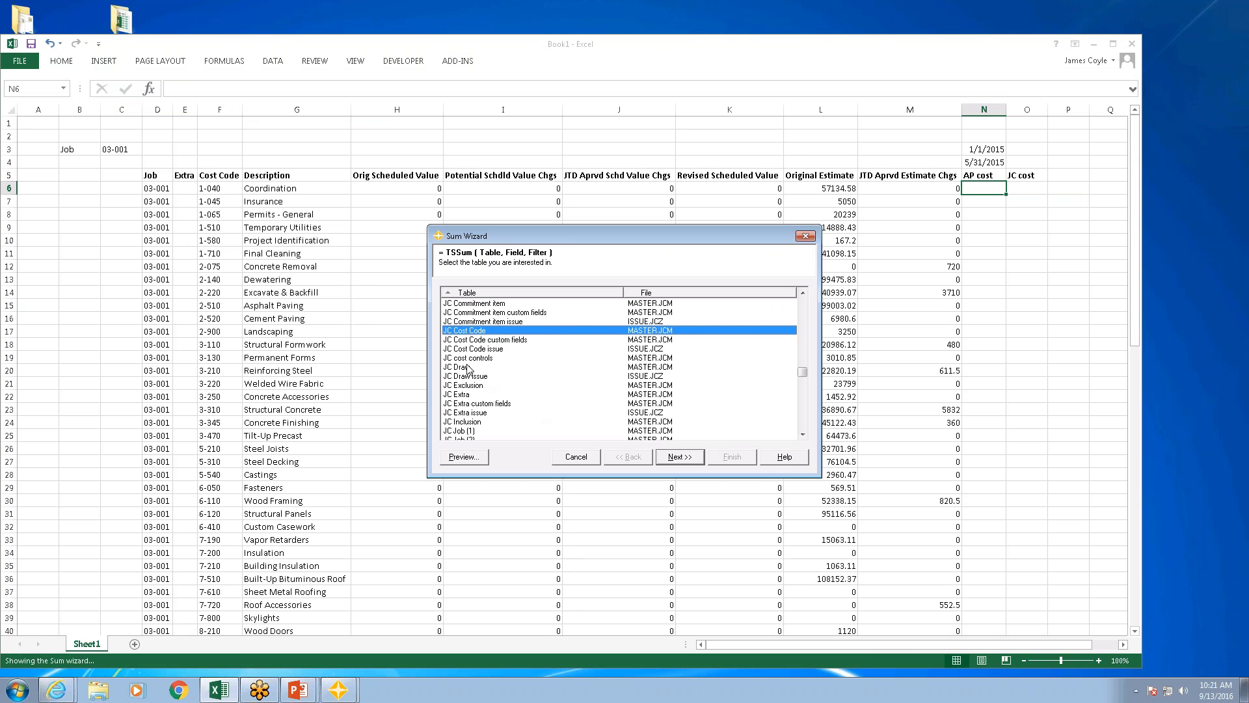
click(803, 420)
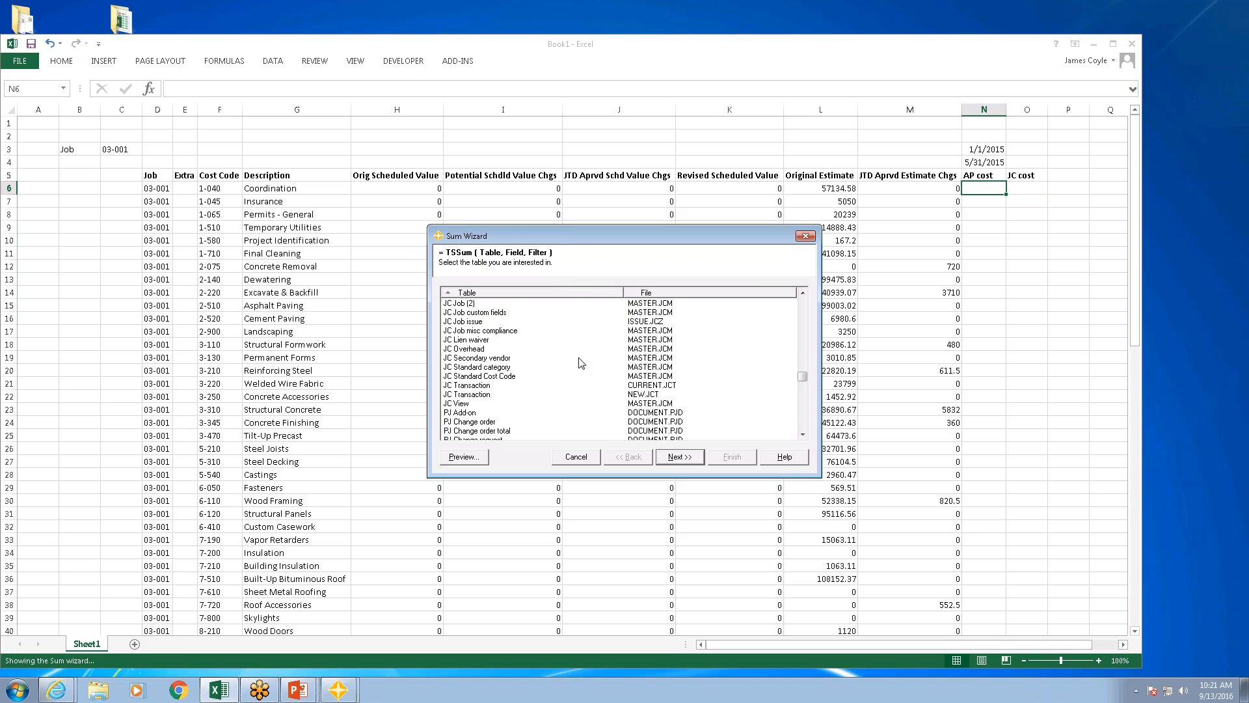
click(475, 385)
click(677, 458)
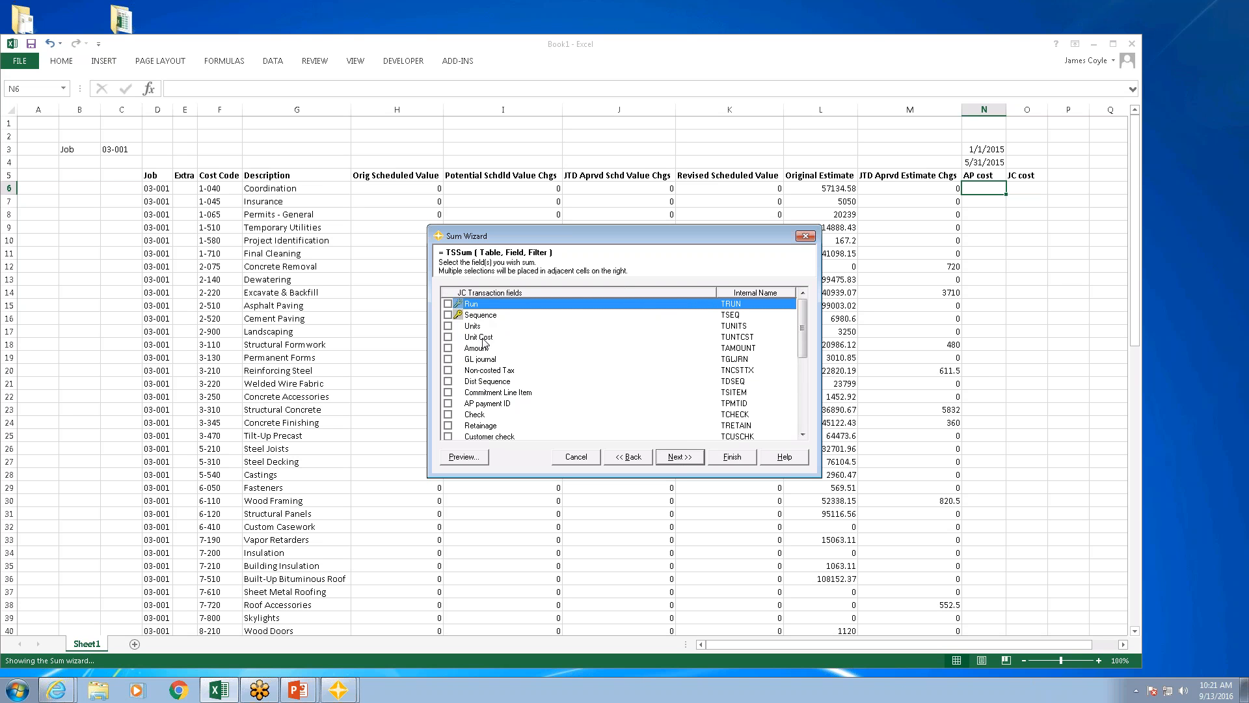
click(448, 348)
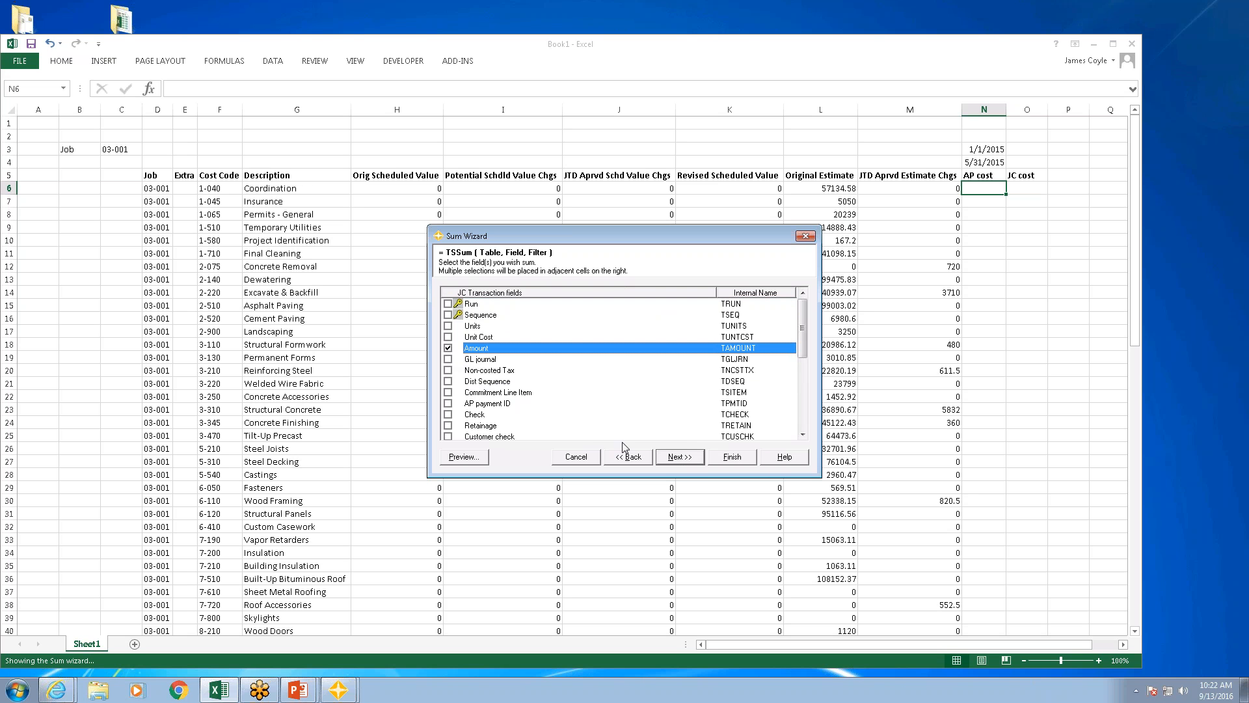
click(678, 457)
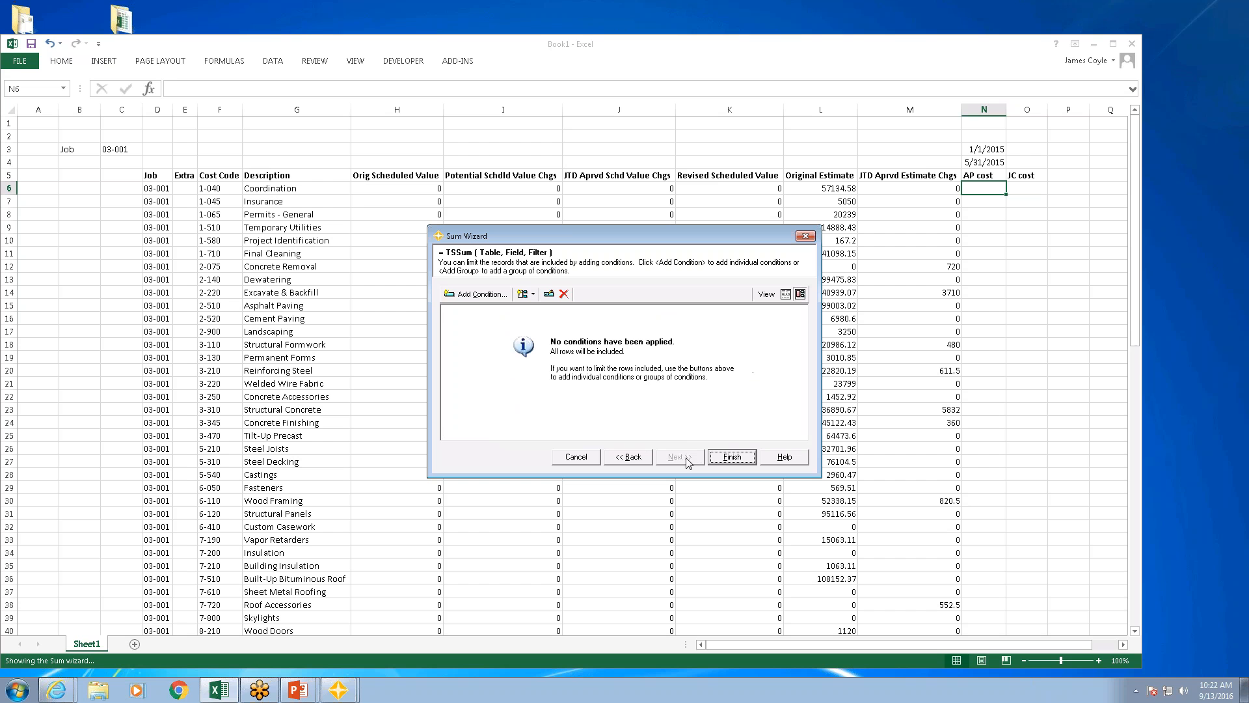
Step: Add a filter condition to the sum requiring Job to equal the cell reference $d6
click(479, 296)
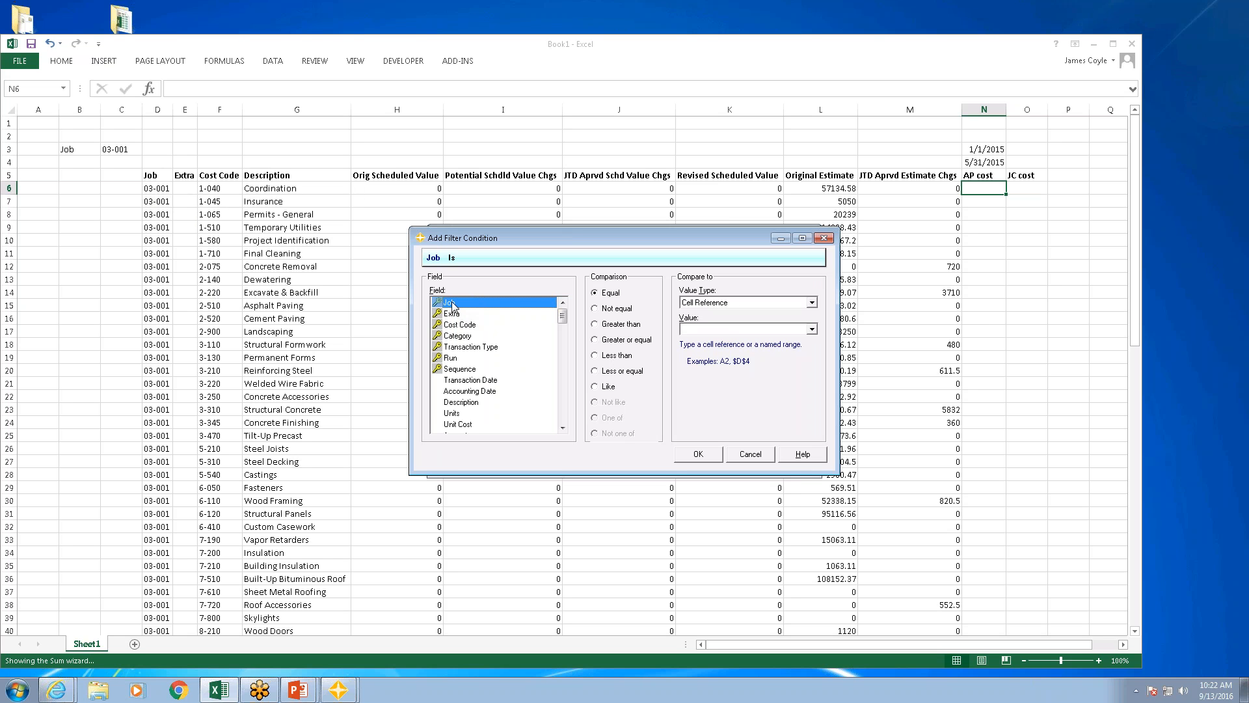
click(726, 328)
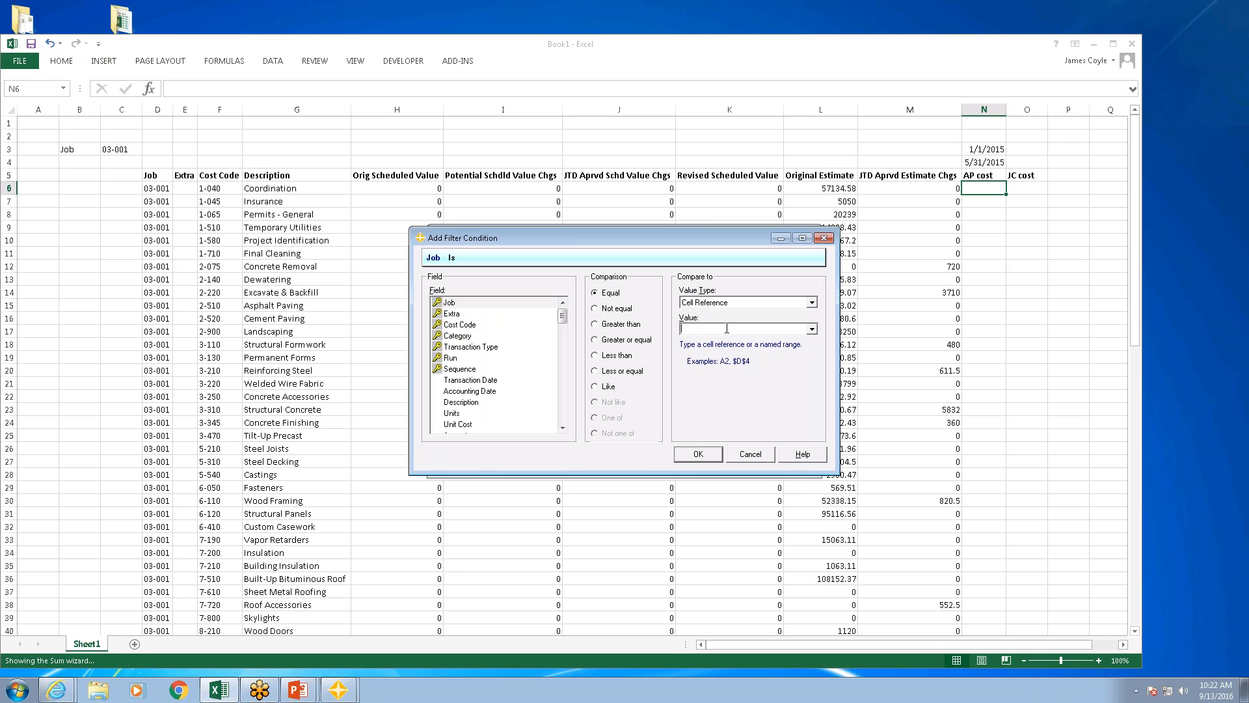
text($d6)
click(710, 457)
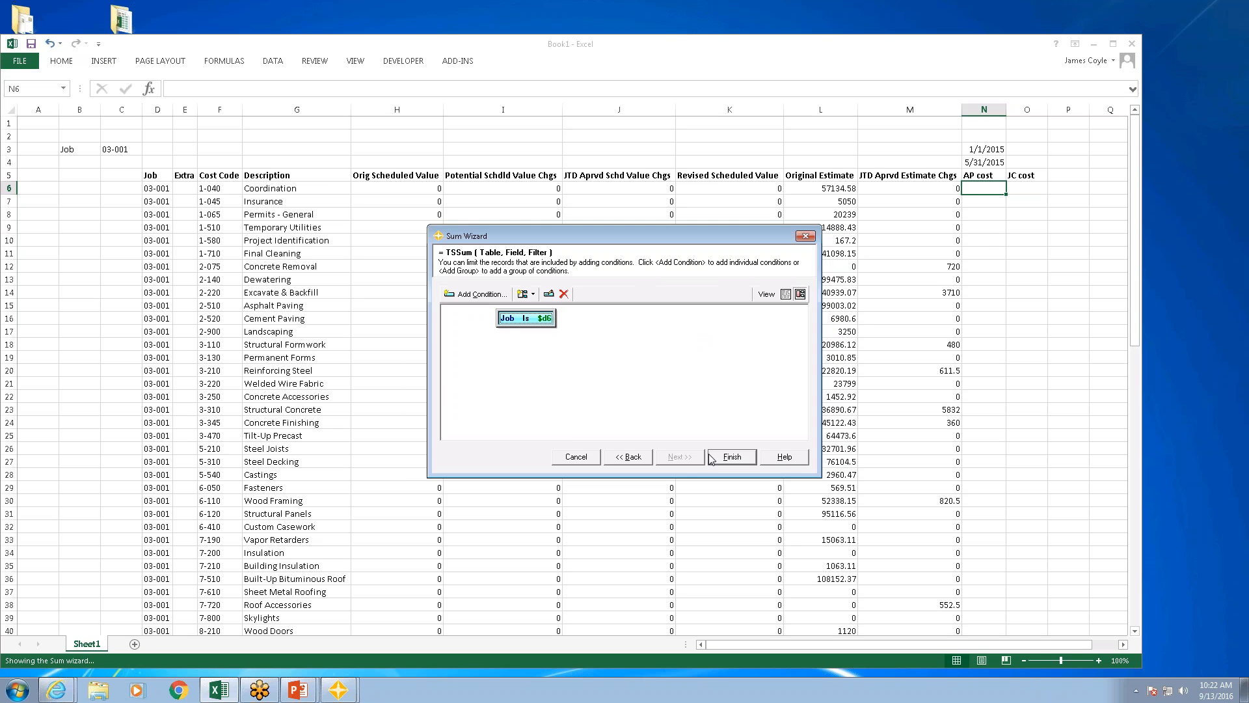
Step: Add a second condition requiring Extra to equal the cell reference $e6
click(478, 298)
click(457, 315)
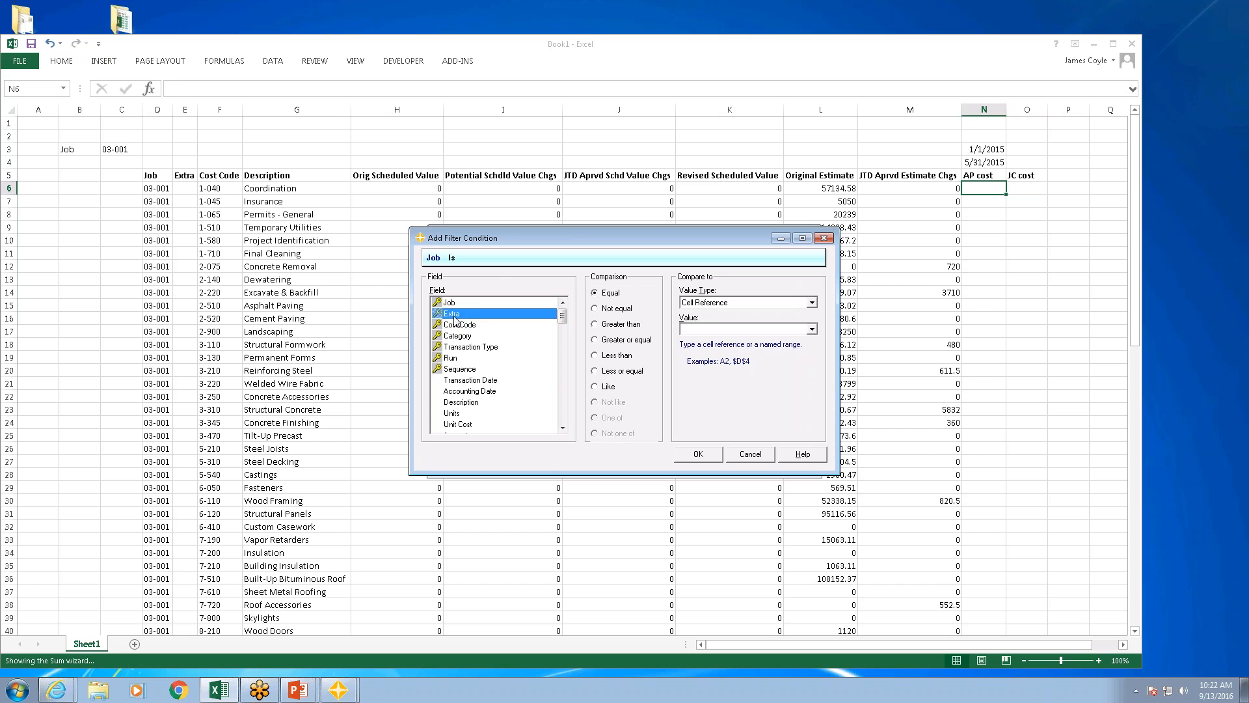
click(718, 330)
text($)
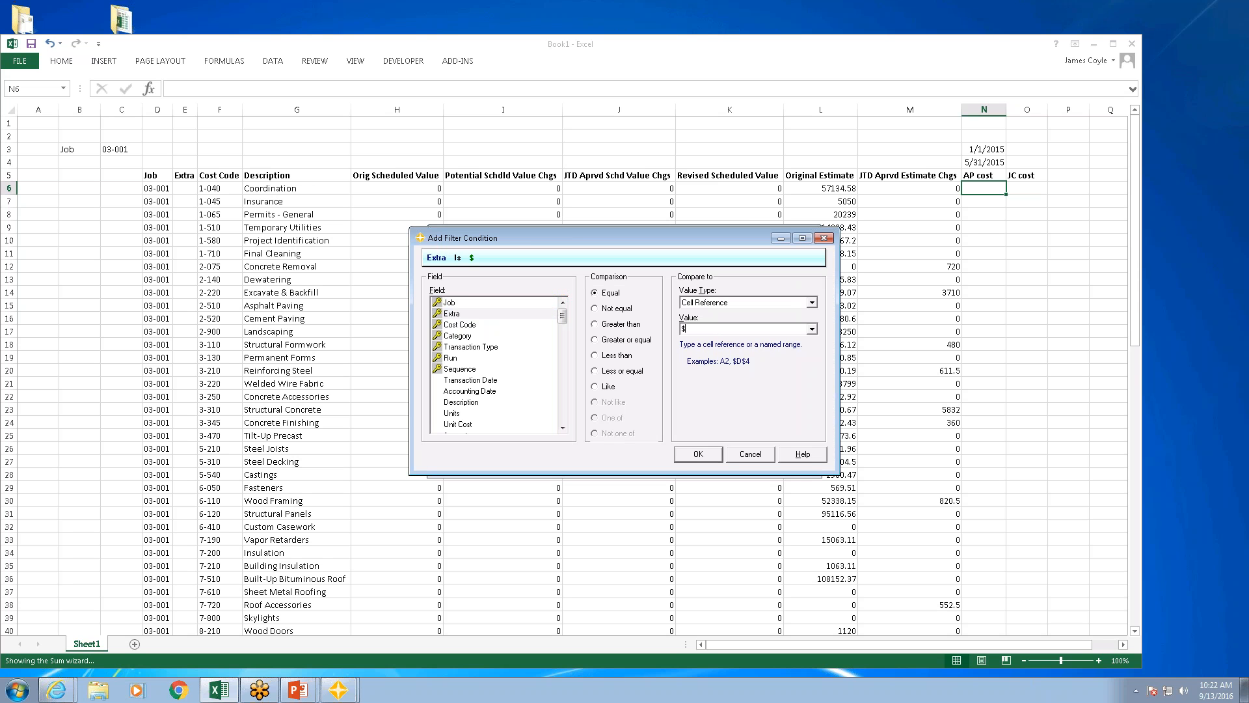
text(e6)
key(Return)
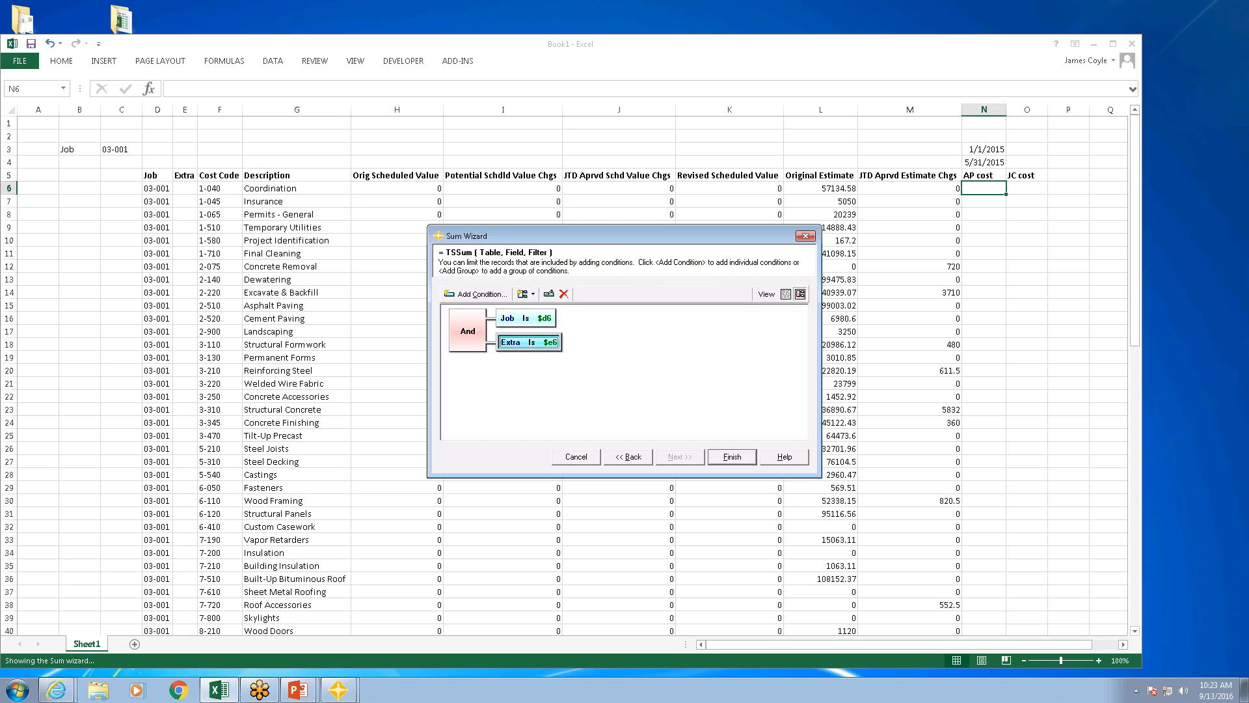
Step: Add a third condition requiring Cost Code to equal the cell reference $f6
click(449, 294)
click(462, 324)
click(701, 330)
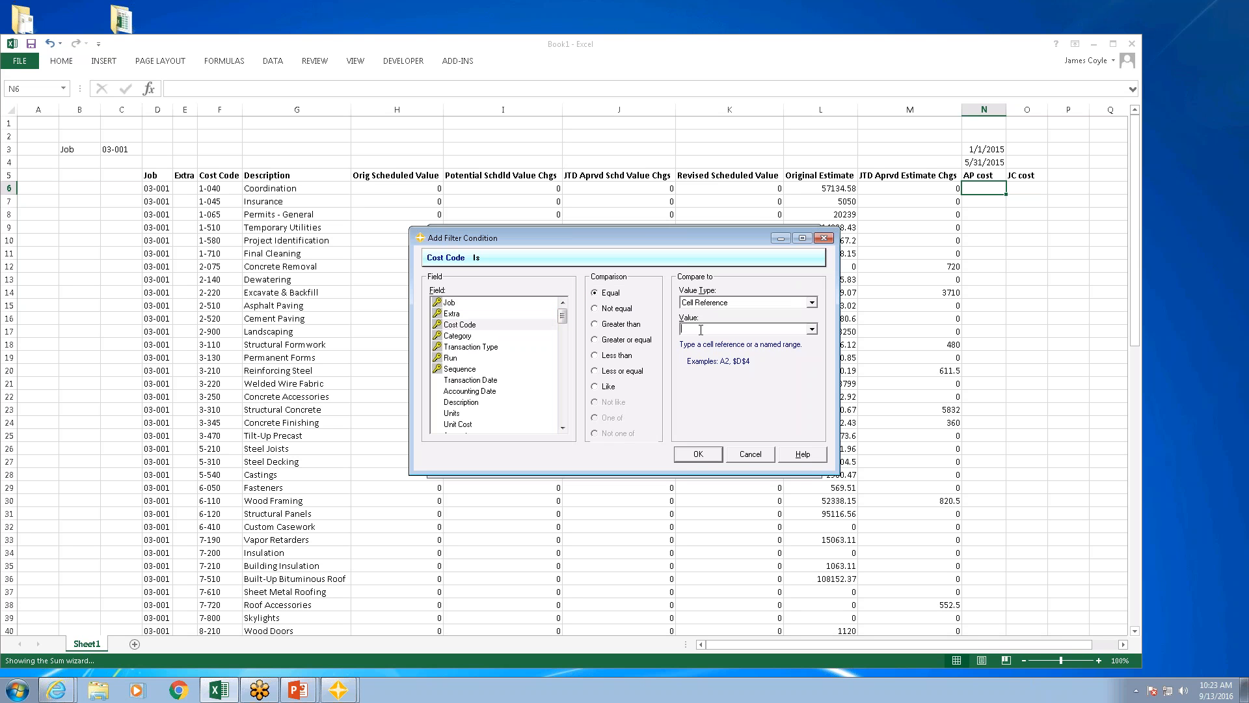
text($f6)
key(Return)
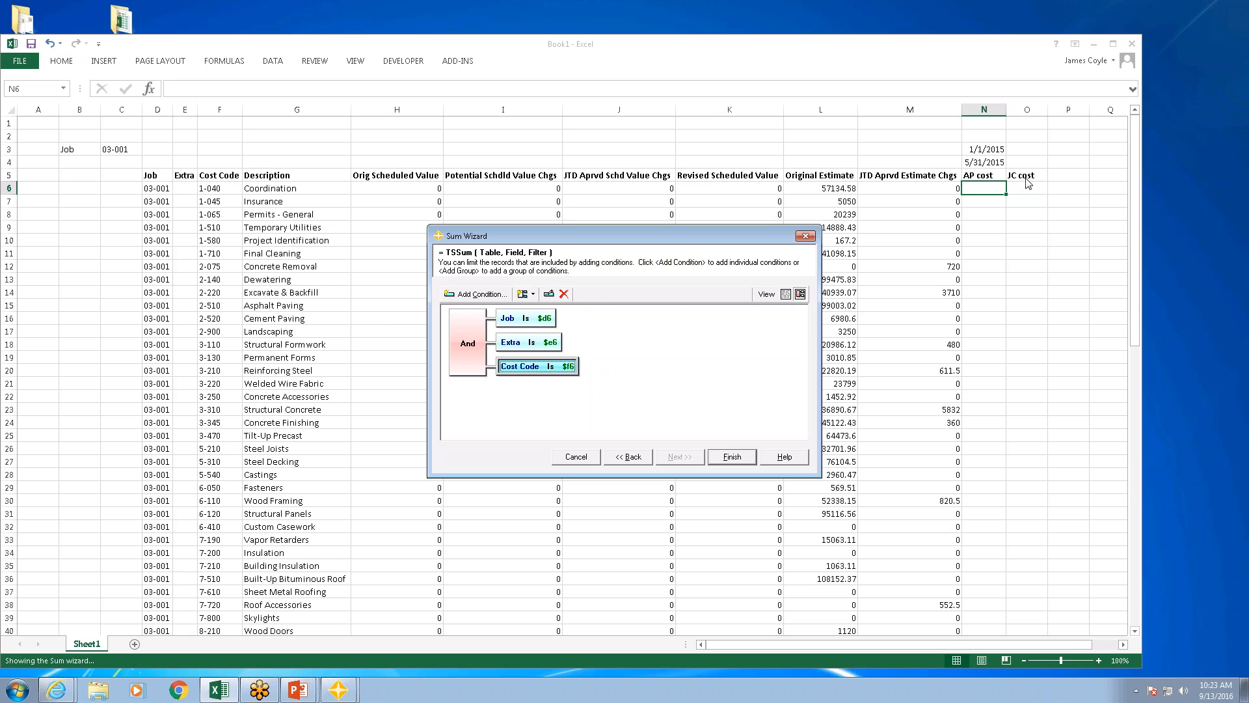
Step: Begin a condition on Transaction Type and look through the literal values offered for it
click(480, 294)
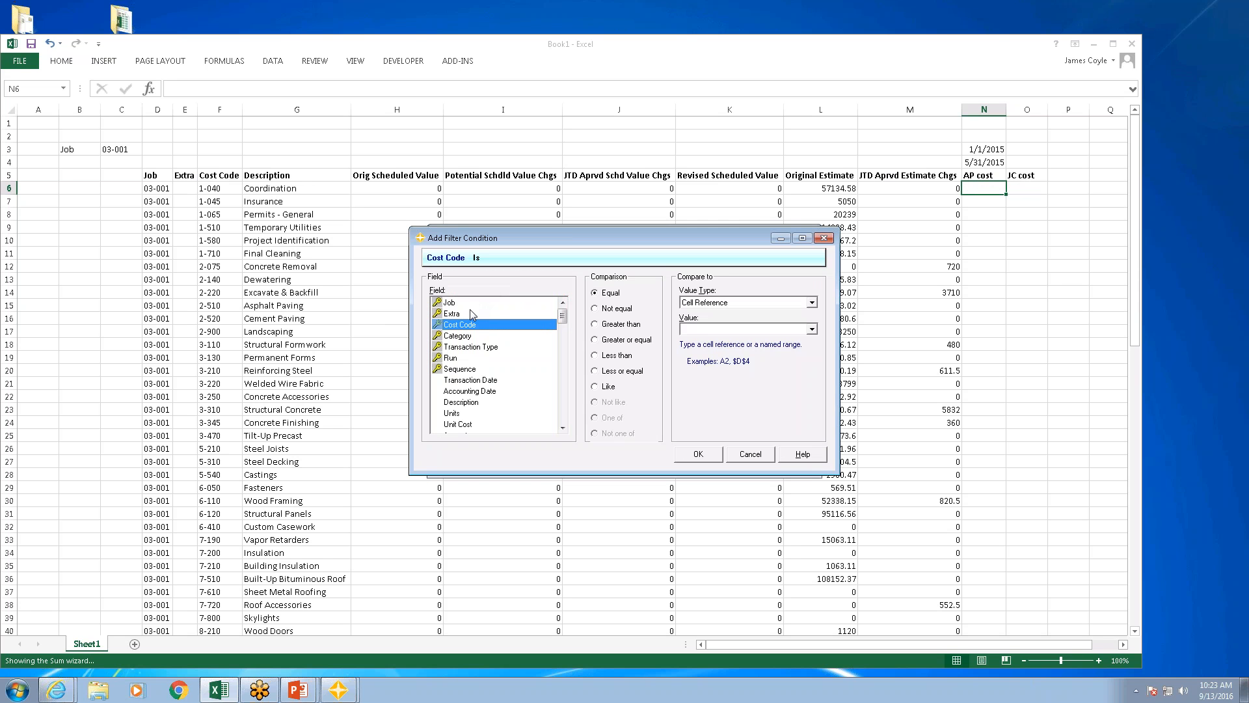
click(474, 348)
click(812, 303)
click(764, 315)
click(812, 329)
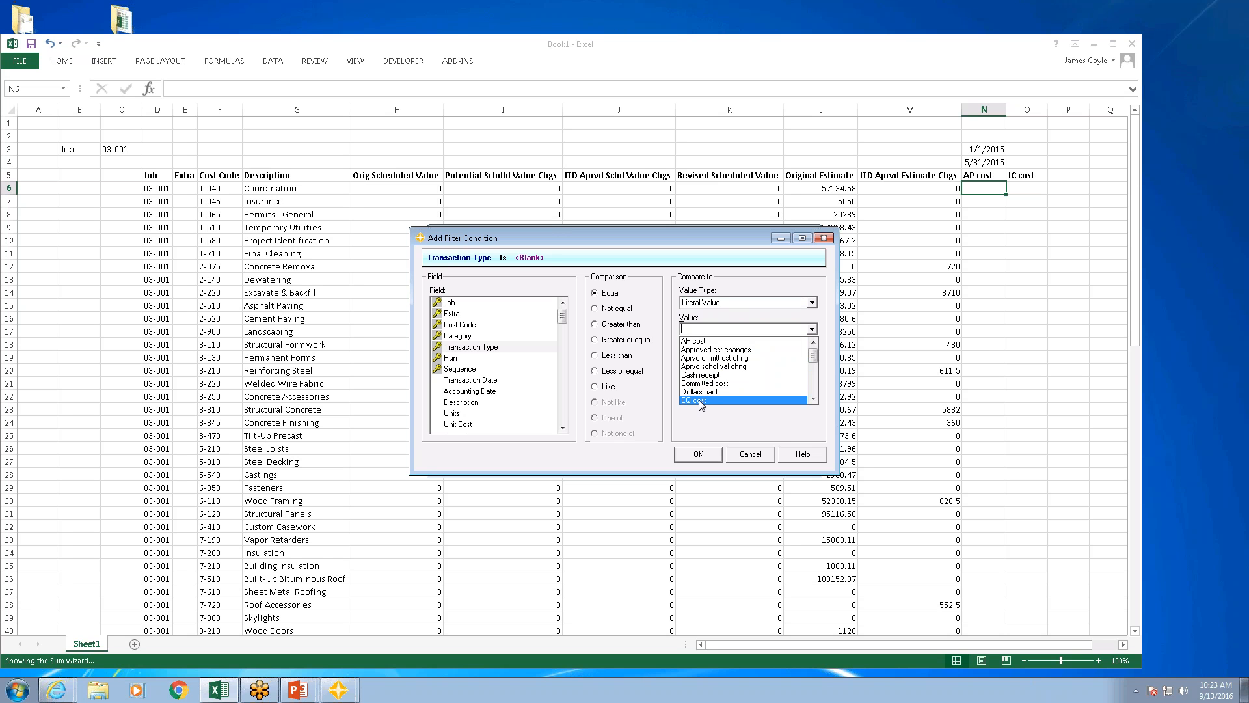
click(710, 332)
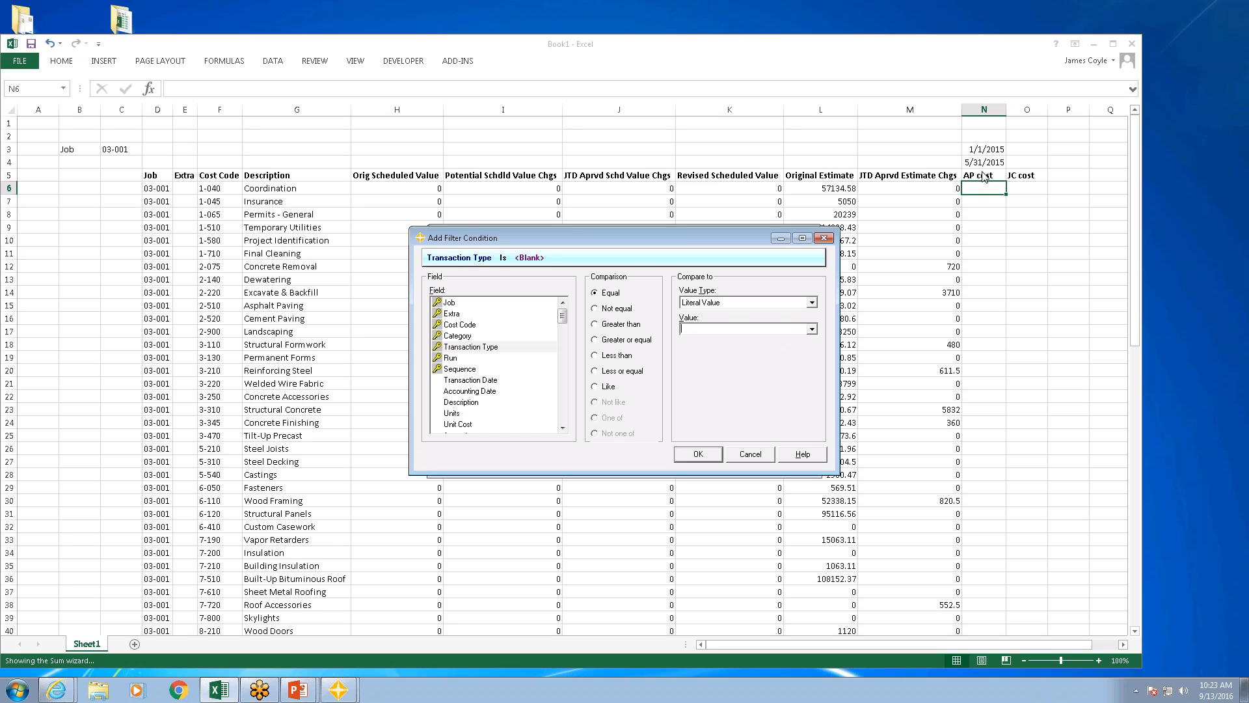
Step: Compare Transaction Type with the cell reference n$5 instead of a literal value and add the condition
click(812, 302)
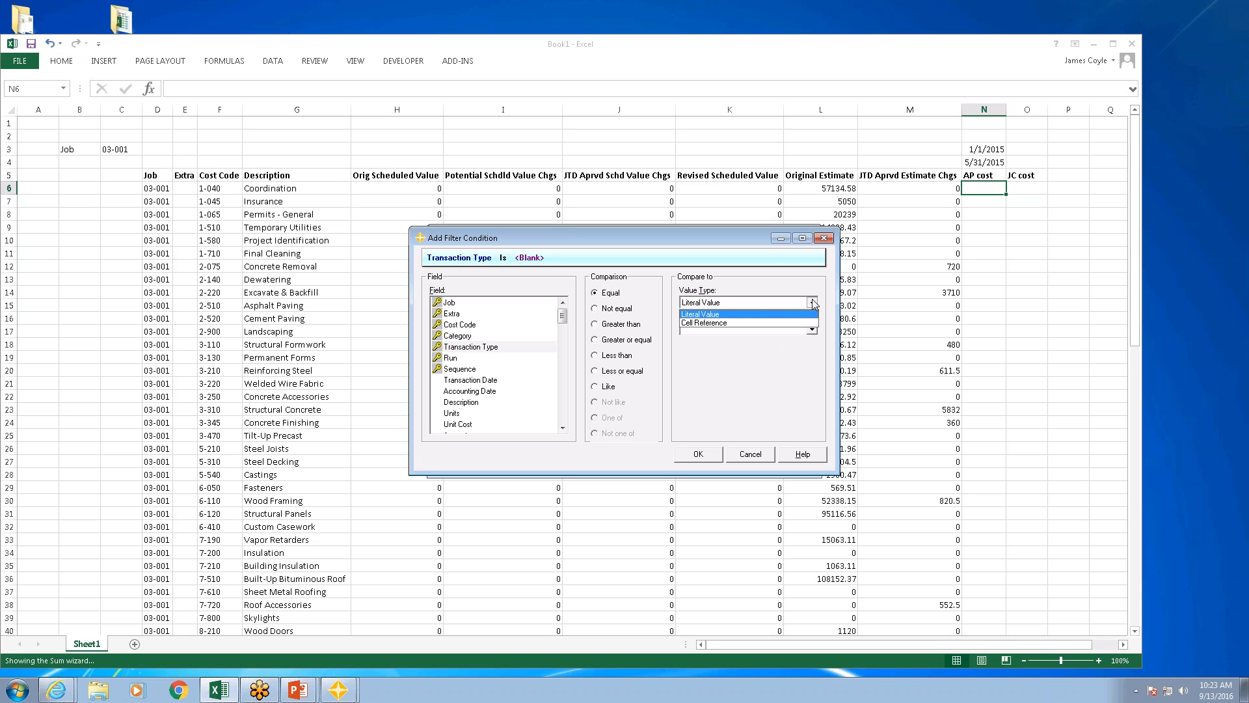
click(740, 321)
click(714, 330)
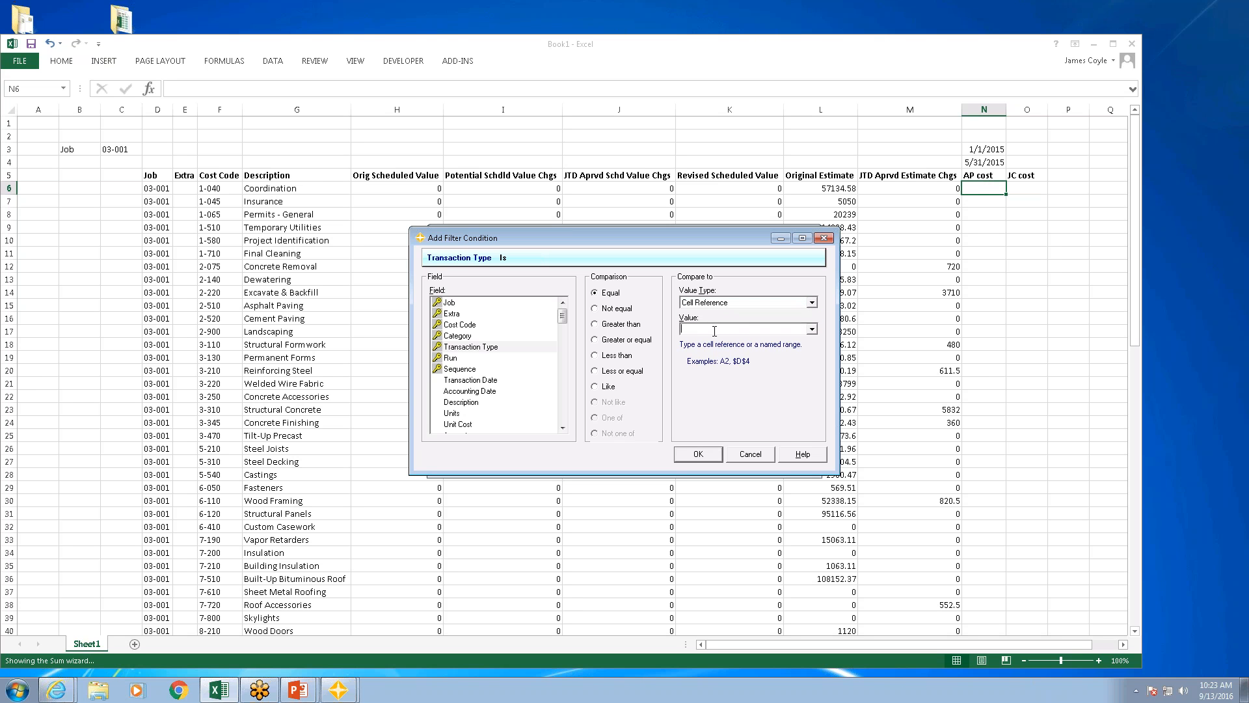
text(n$5)
click(702, 453)
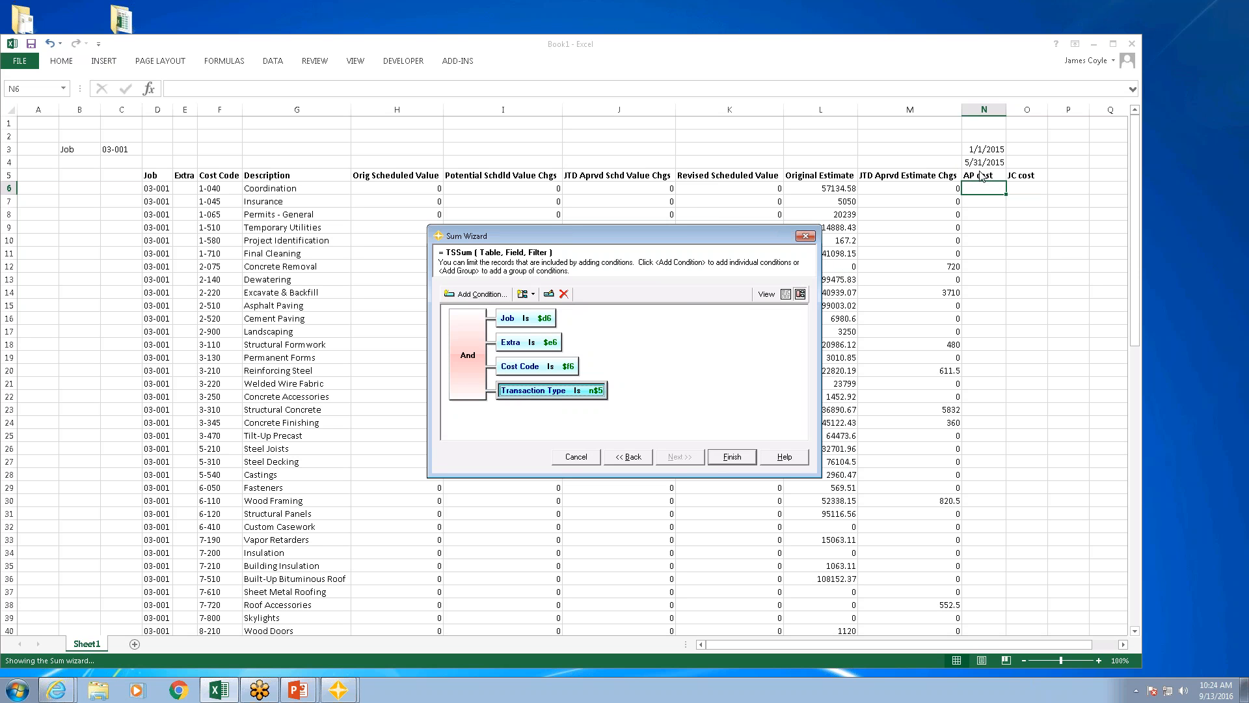
Step: Add a condition requiring Accounting Date to be greater than or equal to the cell reference $n$3
click(482, 294)
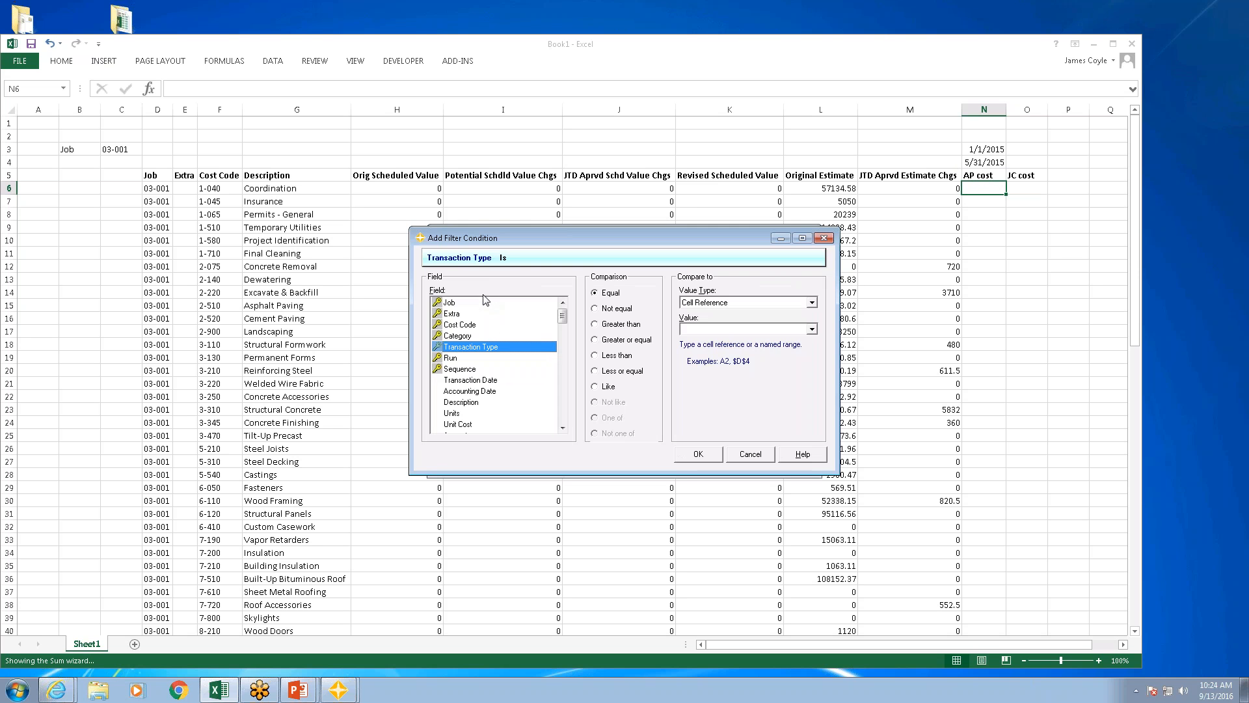
click(480, 393)
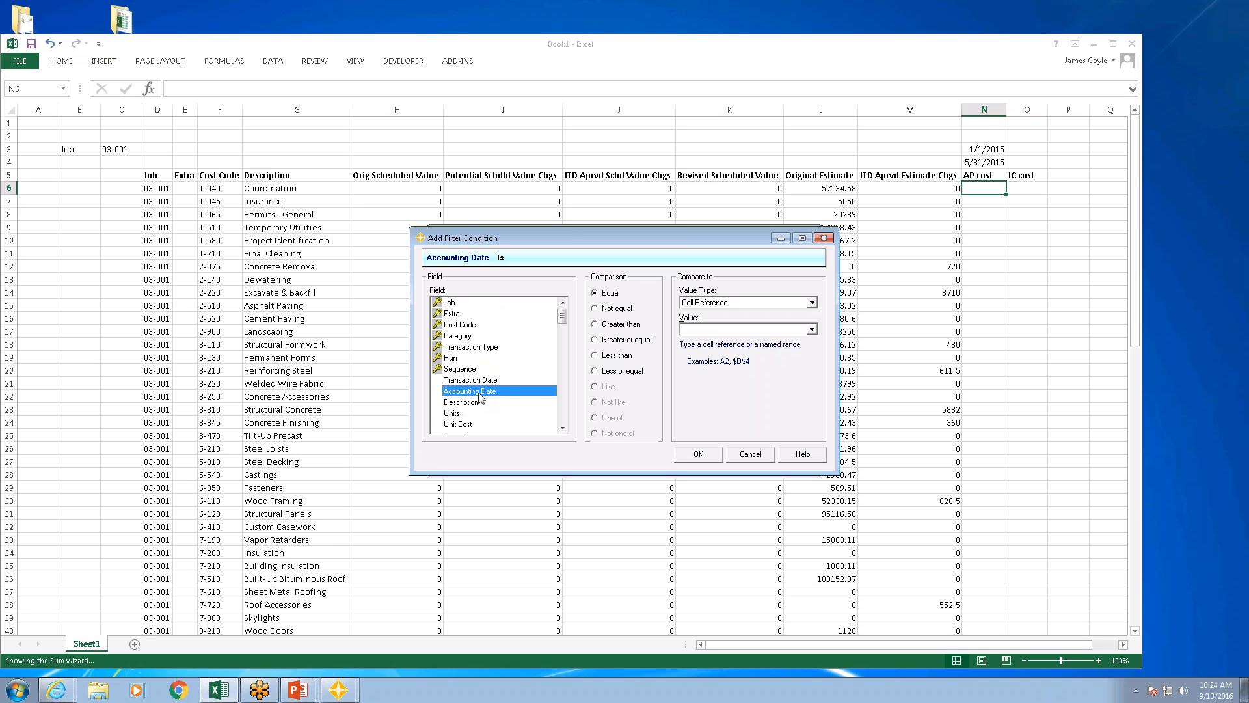
click(632, 339)
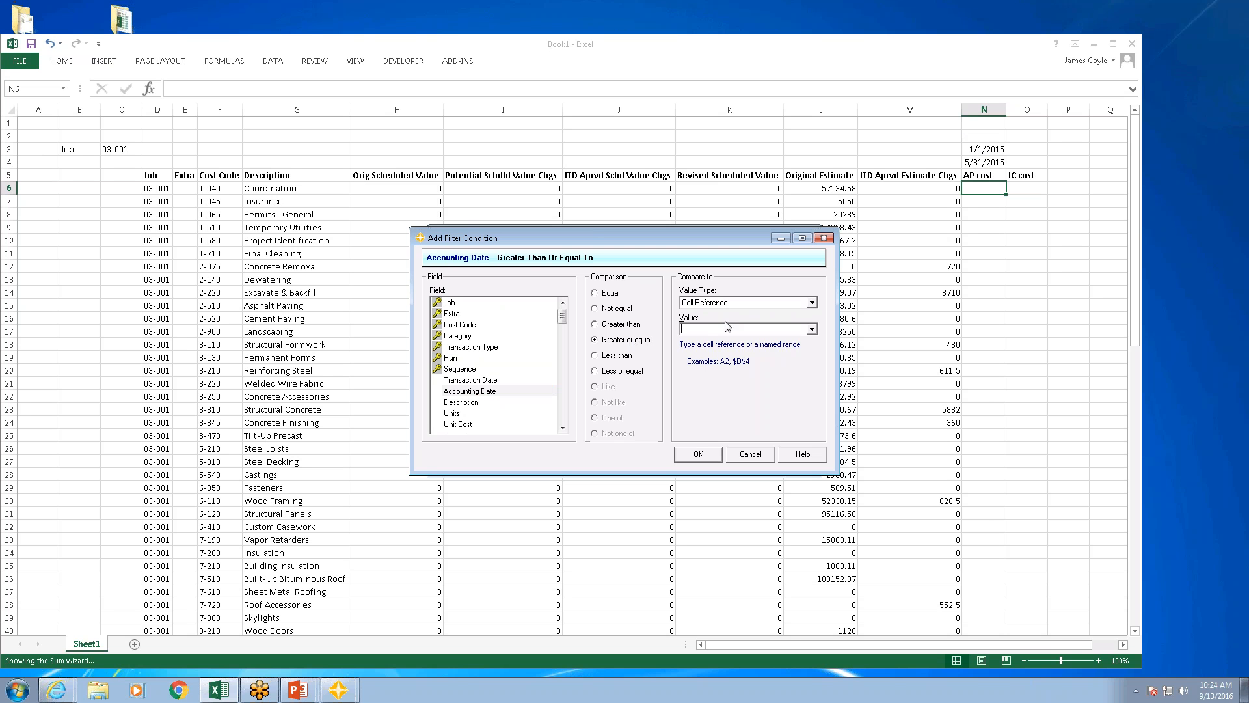
text($n$3)
click(698, 454)
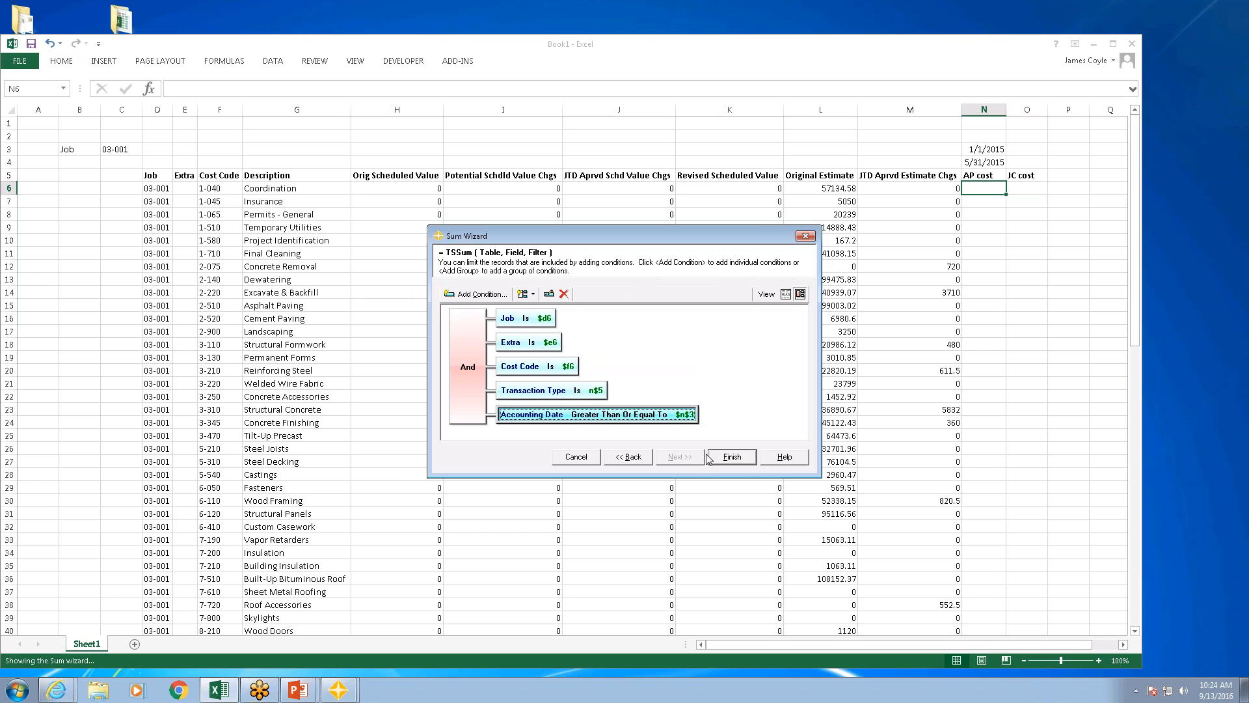
Step: Add a condition requiring Accounting Date to be less than or equal to the cell reference $n$4
click(478, 294)
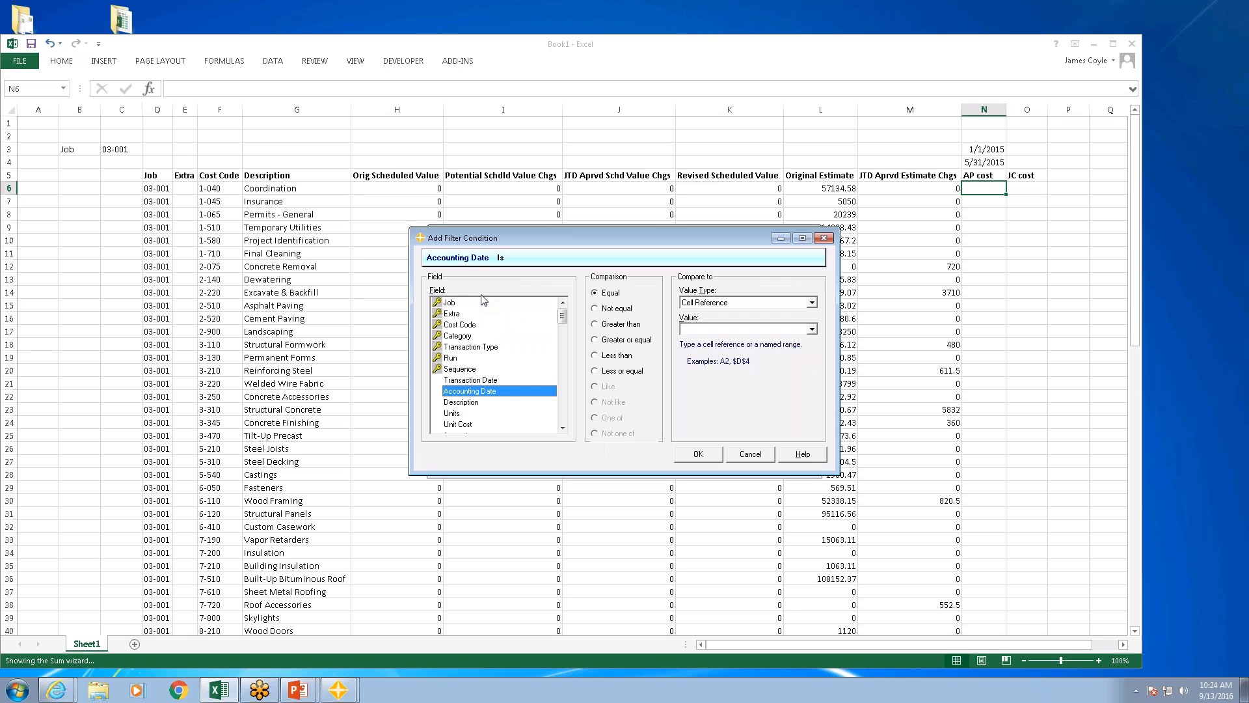
click(625, 372)
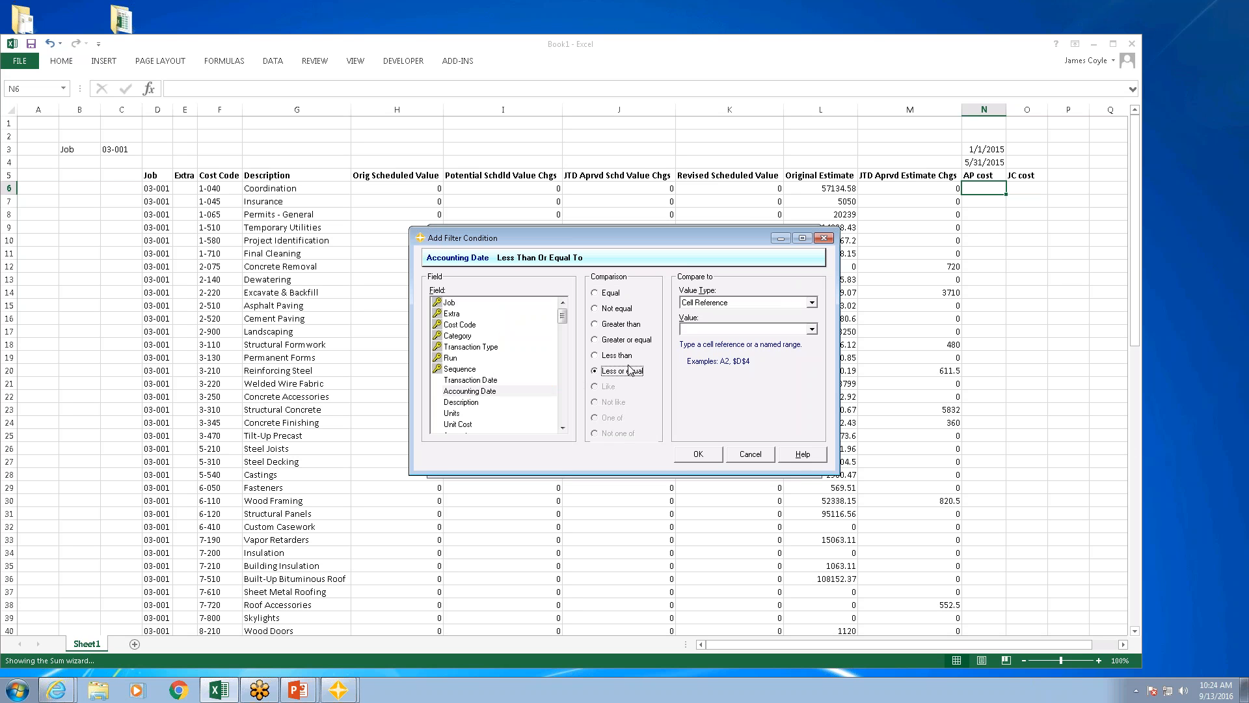
click(694, 329)
text($n$4)
key(Return)
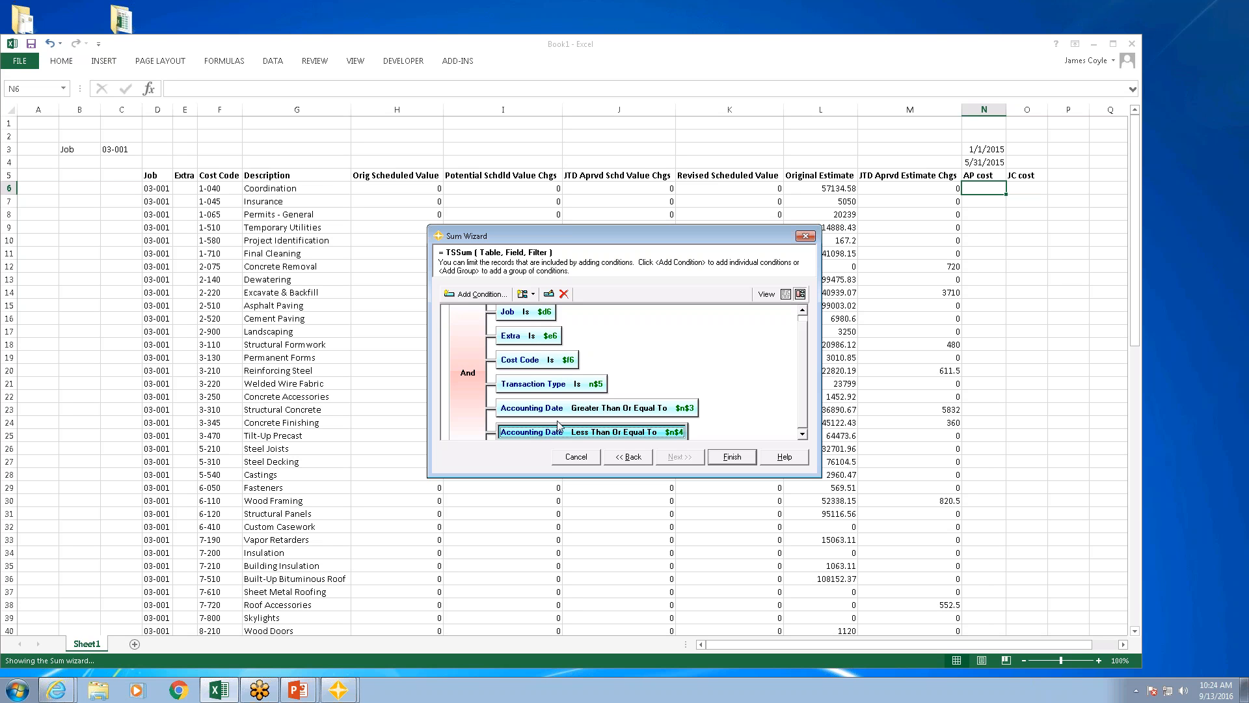
Step: Finish the sum to place the TSSum formula in N6 and review its function arguments without changing them
click(732, 457)
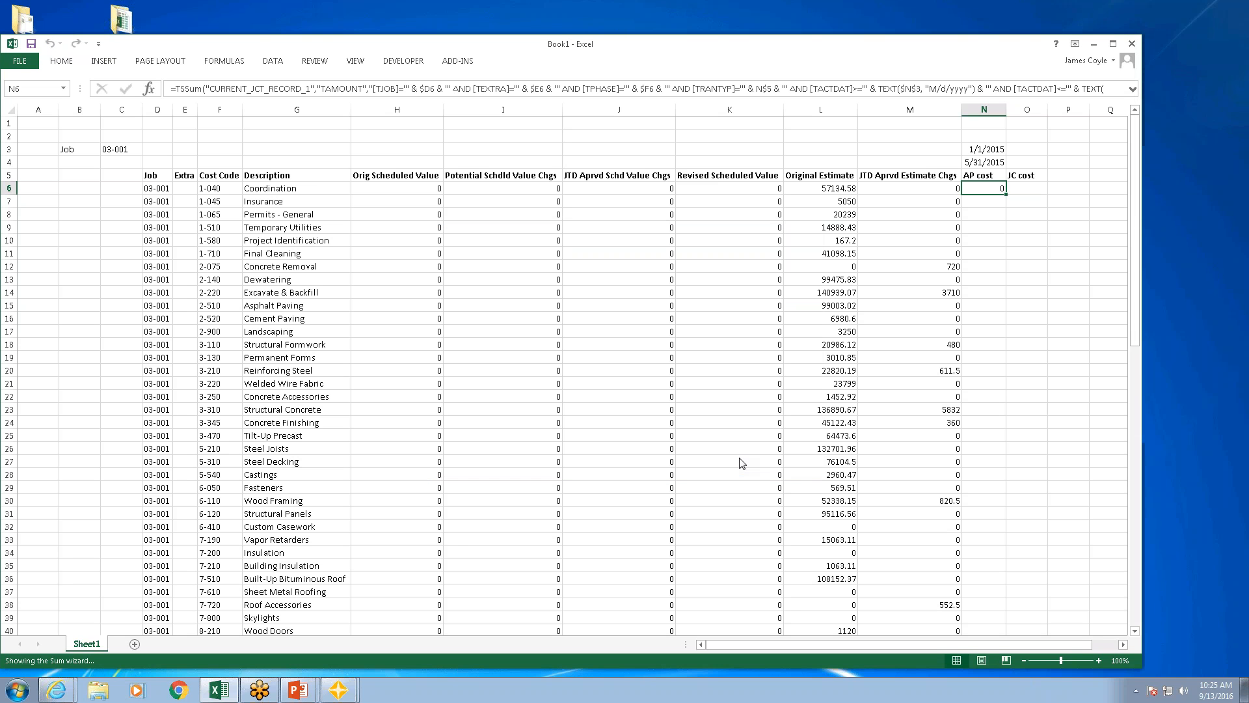
click(149, 89)
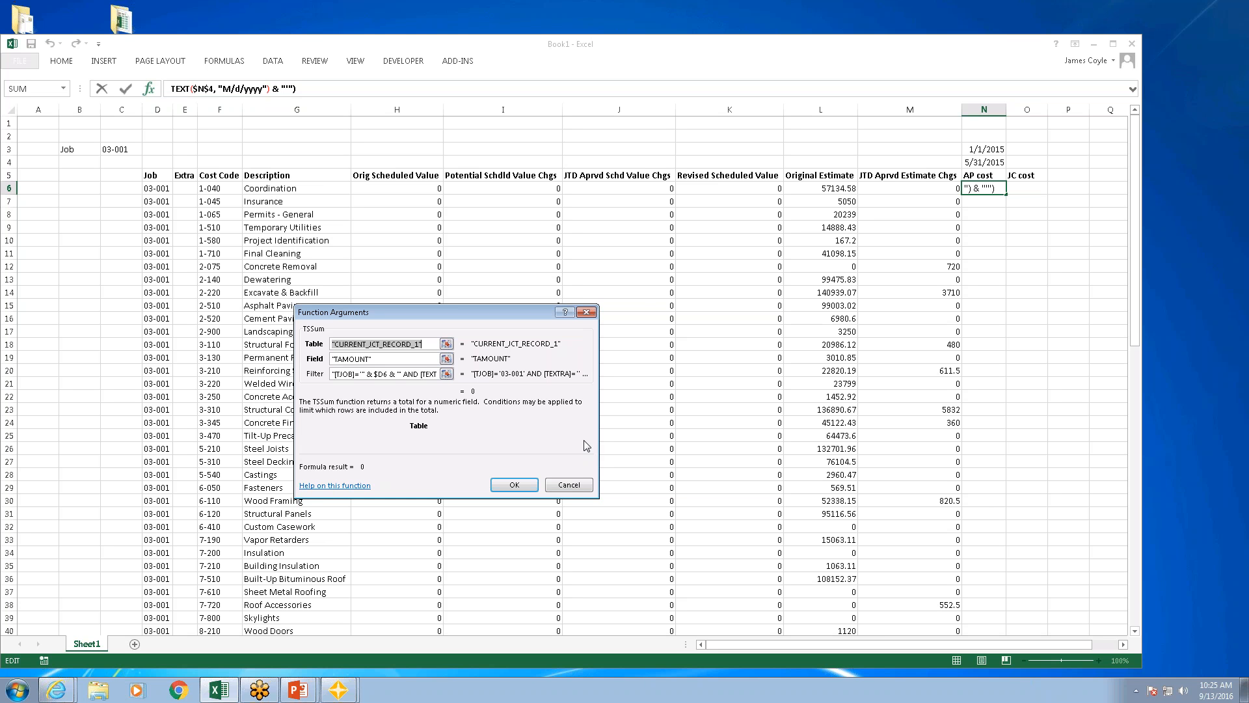
click(576, 486)
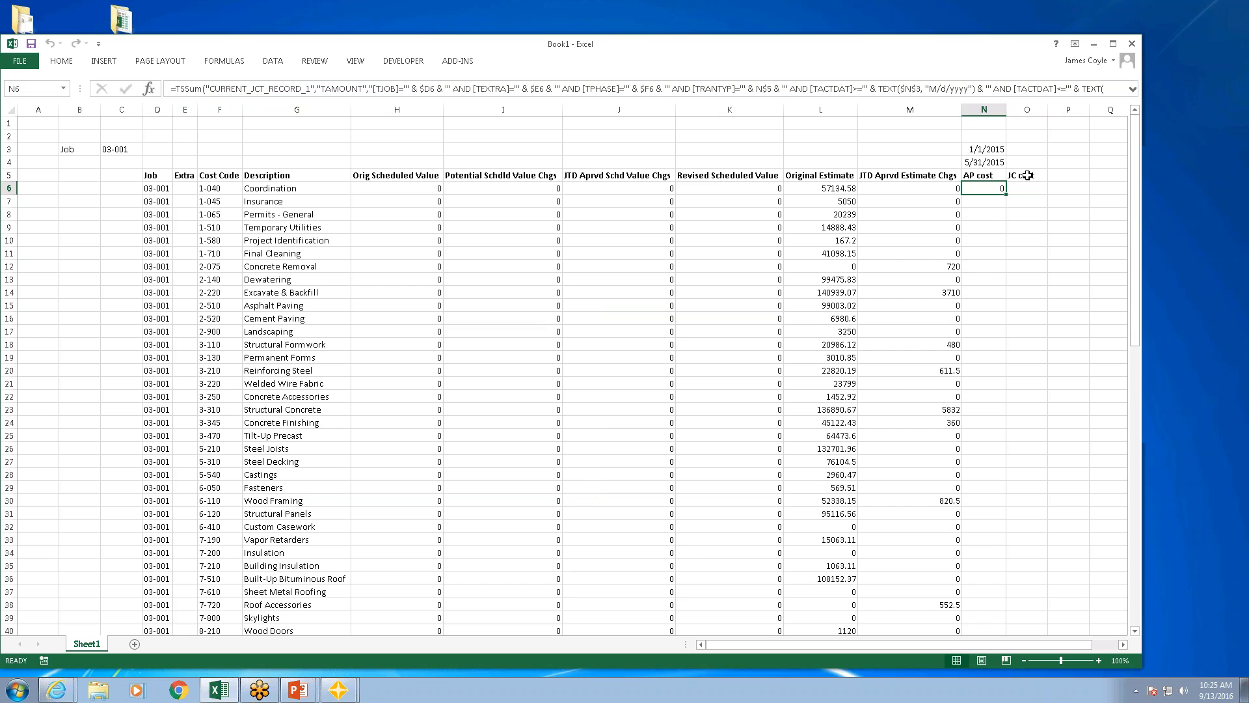
Step: Fill the N6 sum formula down the AP cost column and copy it across to O6 under JC cost
double_click(1006, 194)
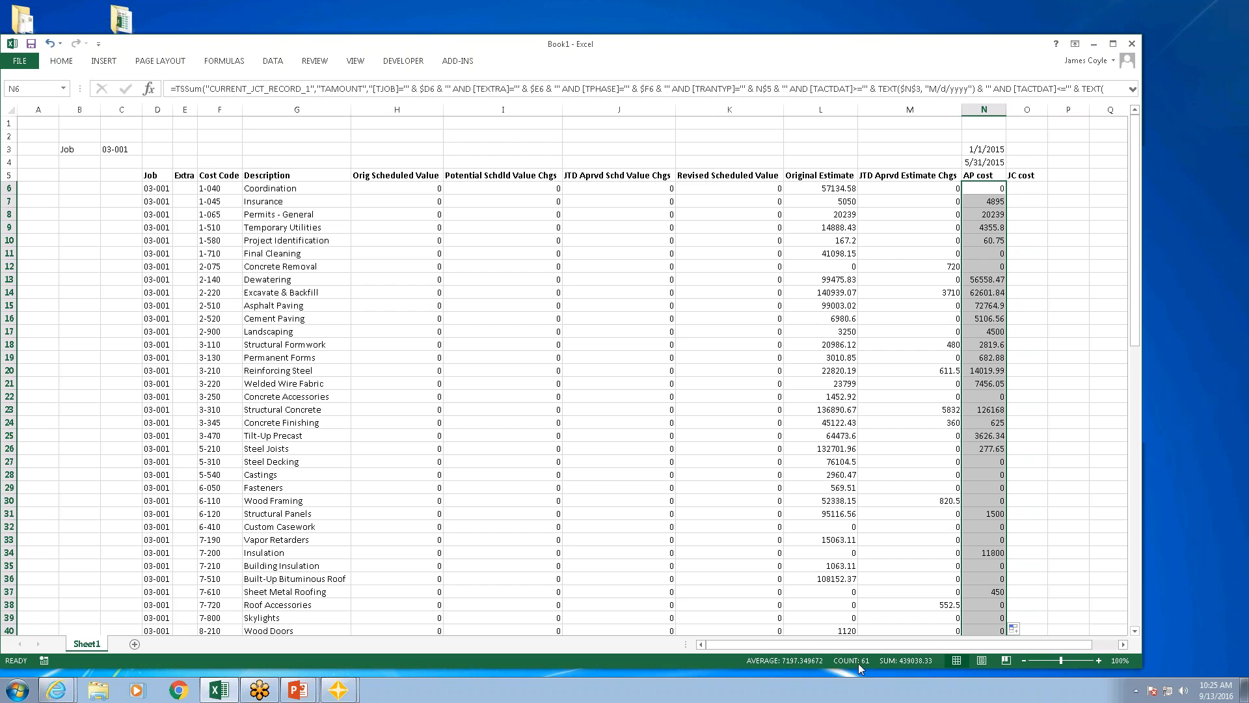
click(993, 188)
drag(1006, 194, 1041, 194)
click(1034, 189)
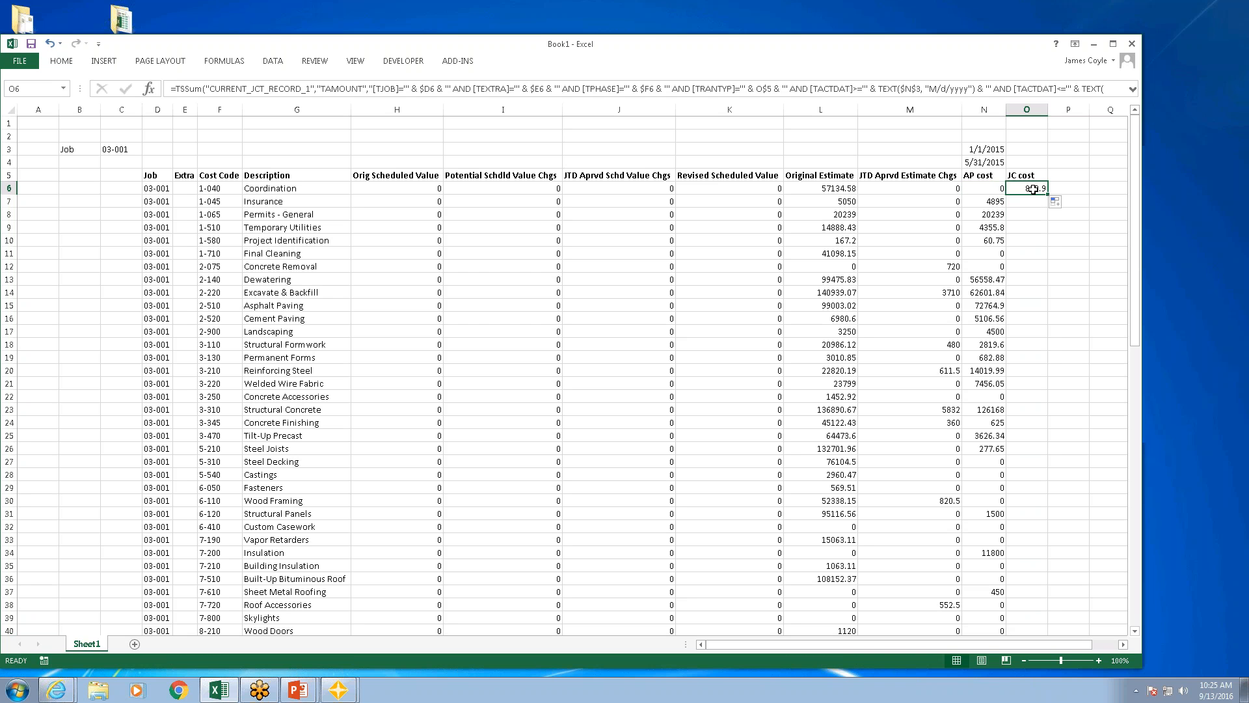
Step: Fill the O6 sum formula down the JC cost column for all cost code rows
double_click(1048, 194)
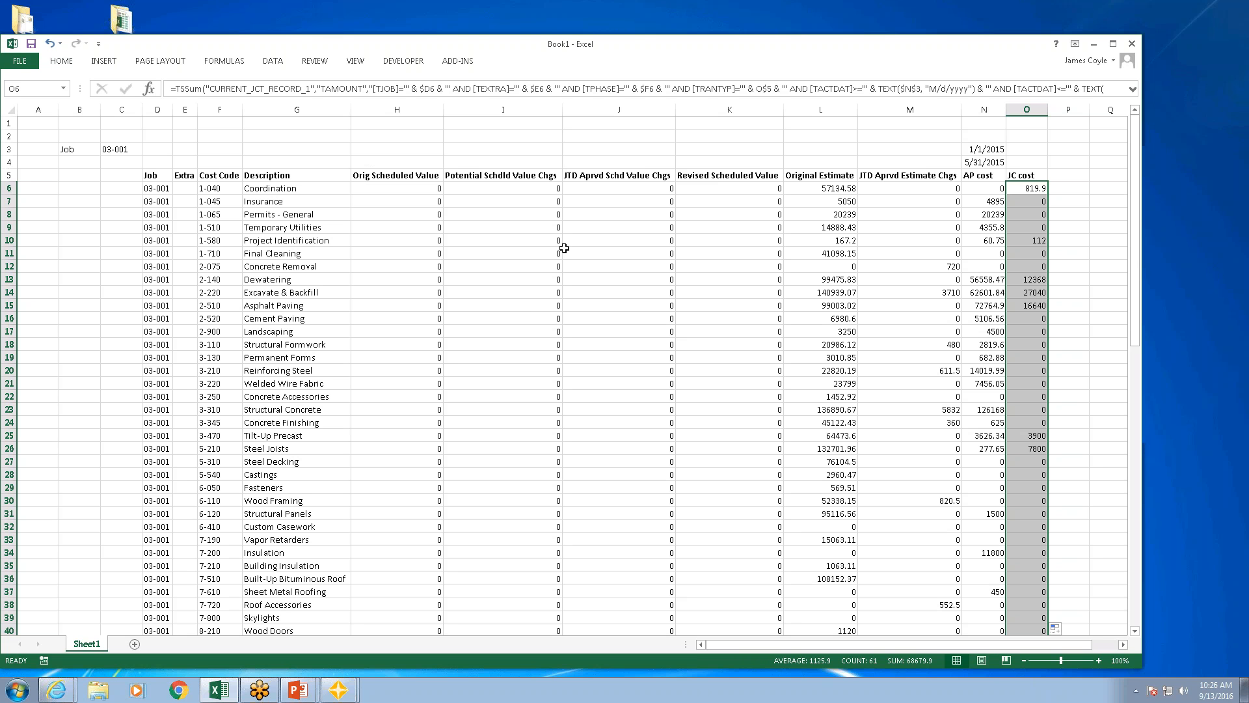
click(559, 291)
Step: Group columns H and I, Orig Scheduled Value and Potential Schdld Value Chgs, into a column outline
drag(393, 117, 480, 115)
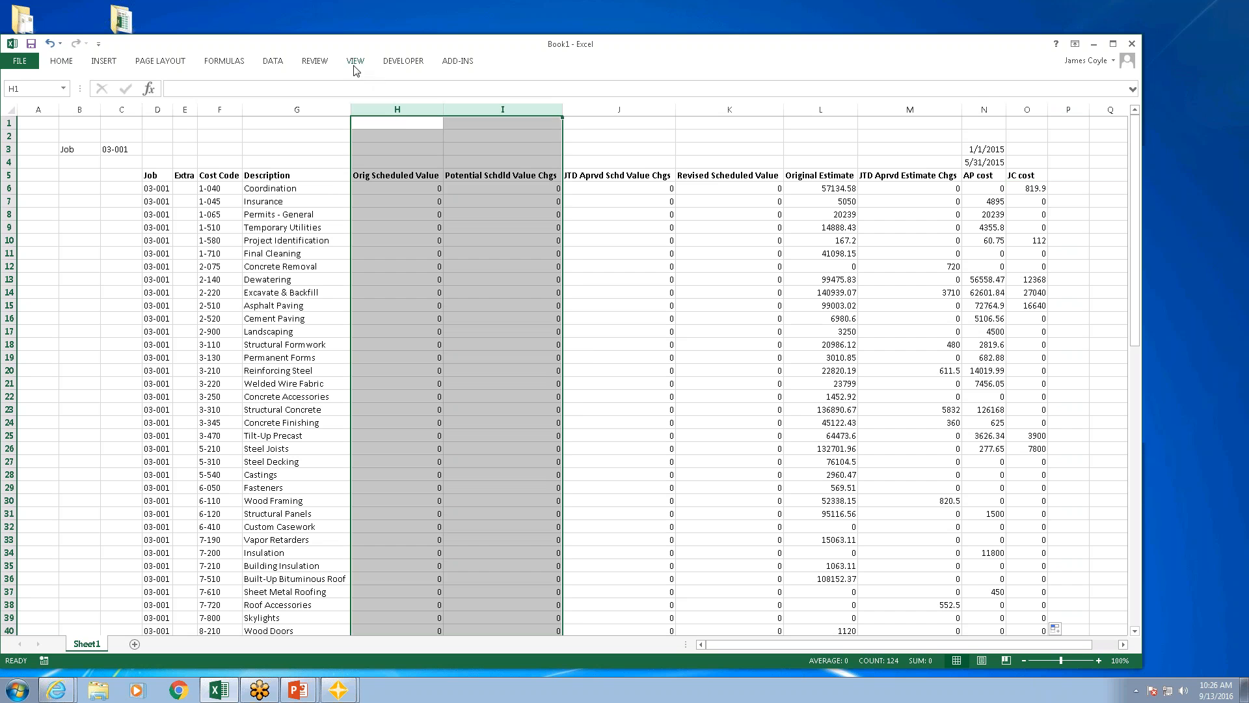
click(65, 61)
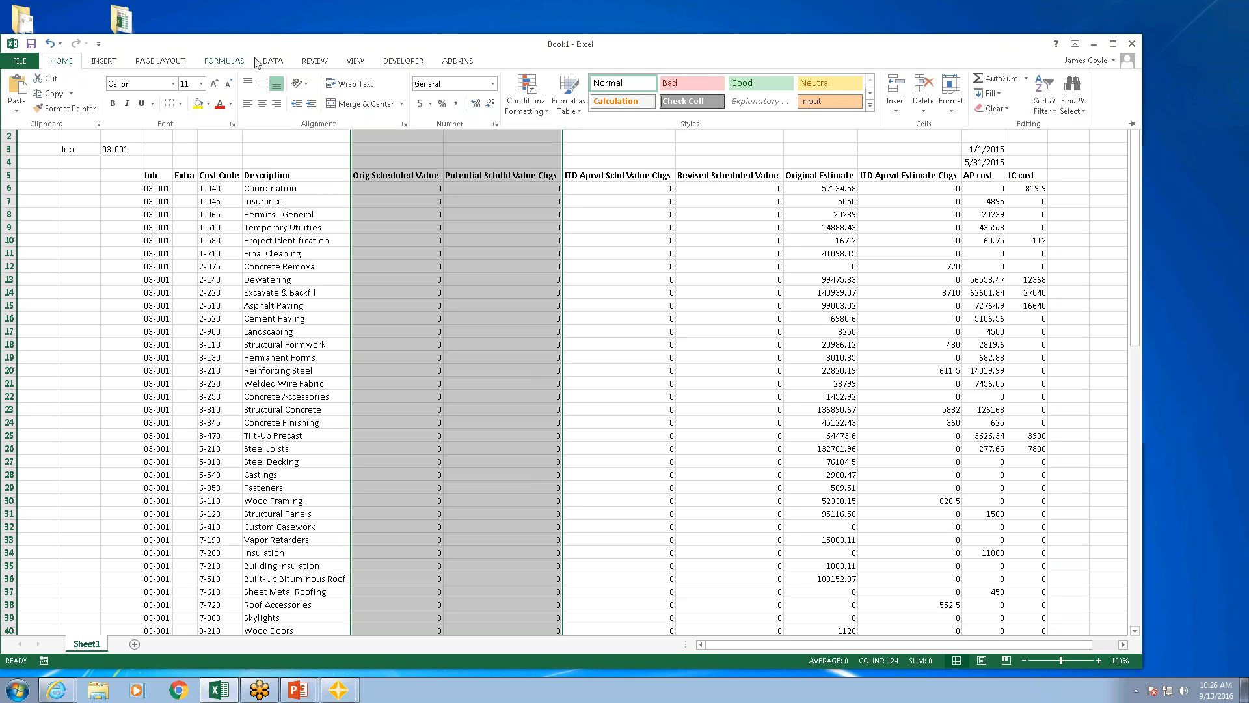
click(275, 61)
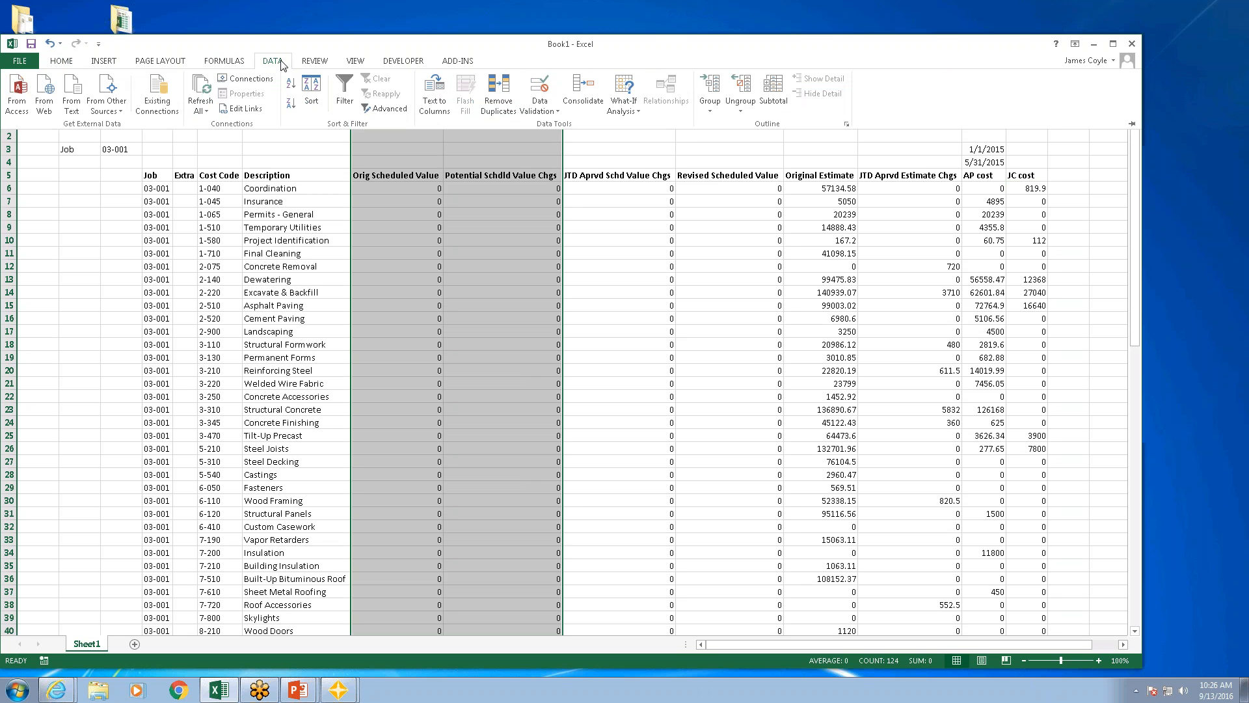
click(711, 96)
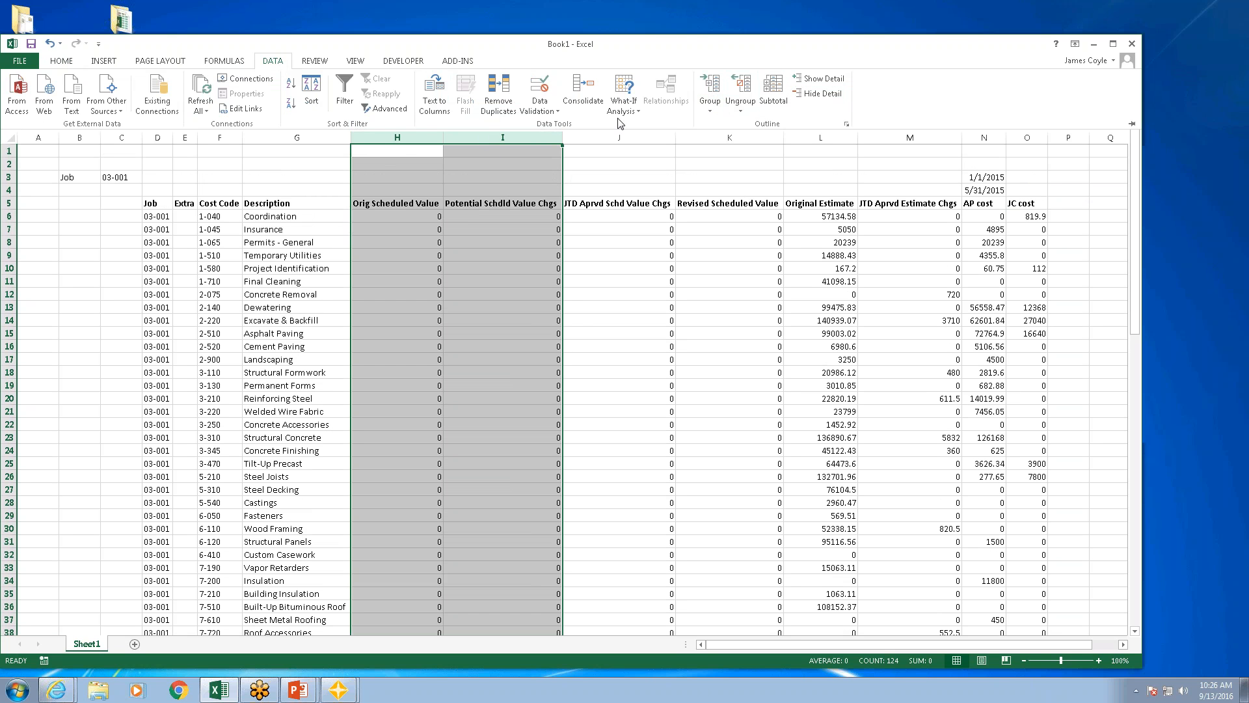
click(711, 111)
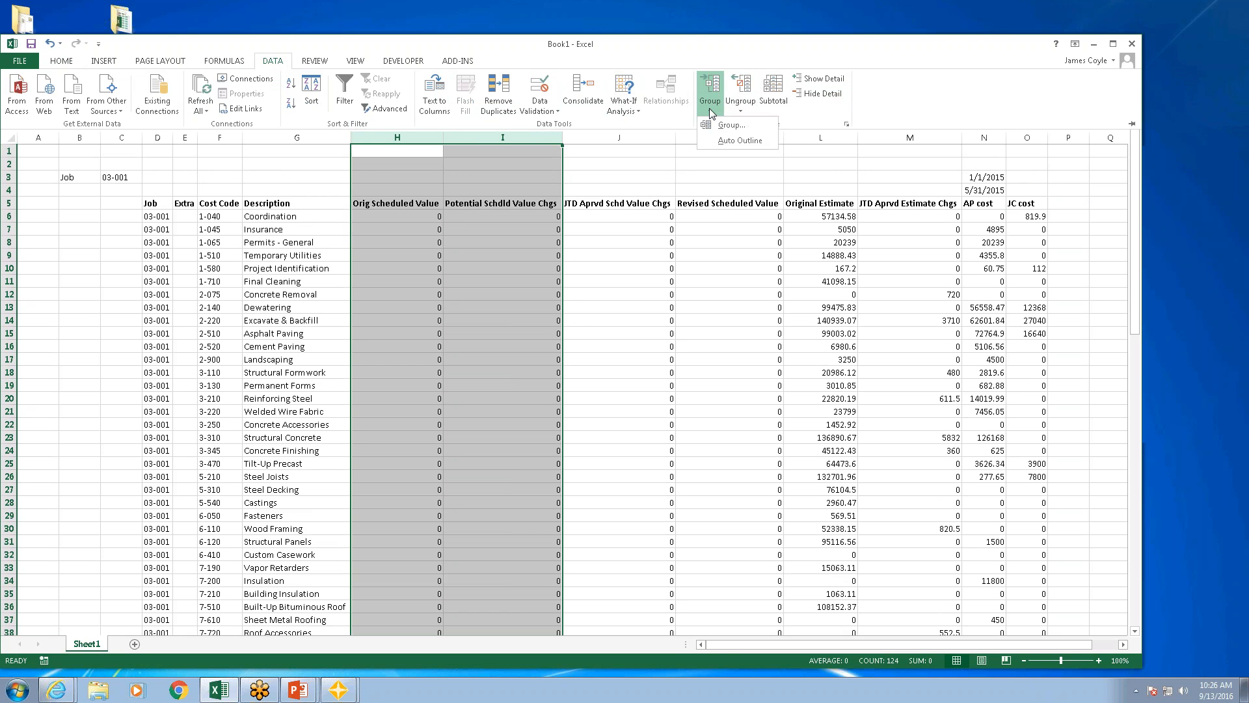
click(733, 125)
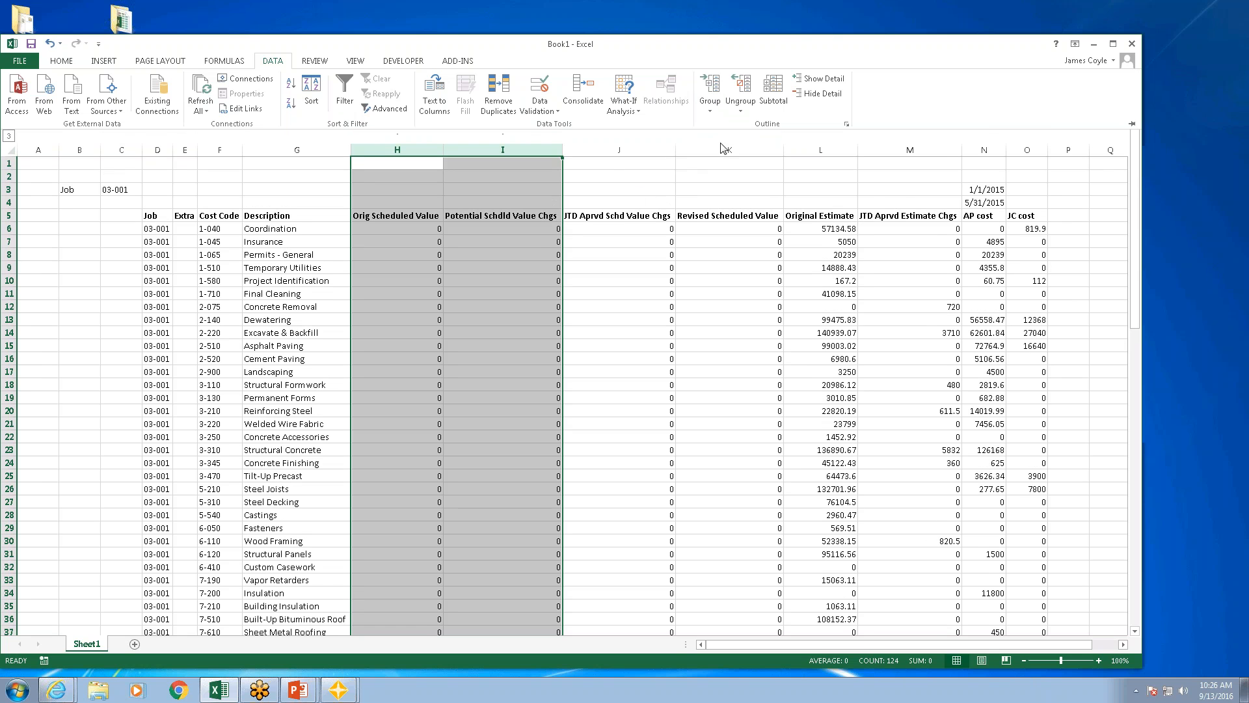
click(717, 104)
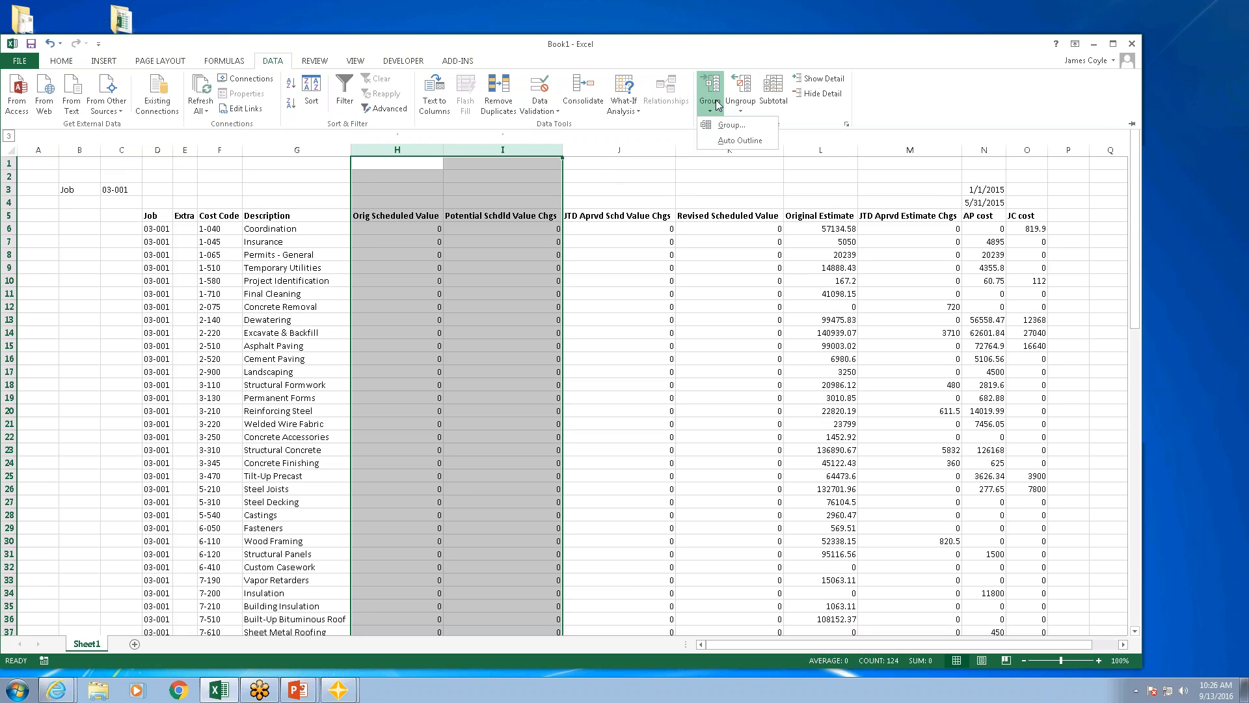
click(731, 125)
key(ctrl+F1)
Step: Collapse the grouped columns H and I, expand them once to show the toggle, and collapse them again
click(619, 113)
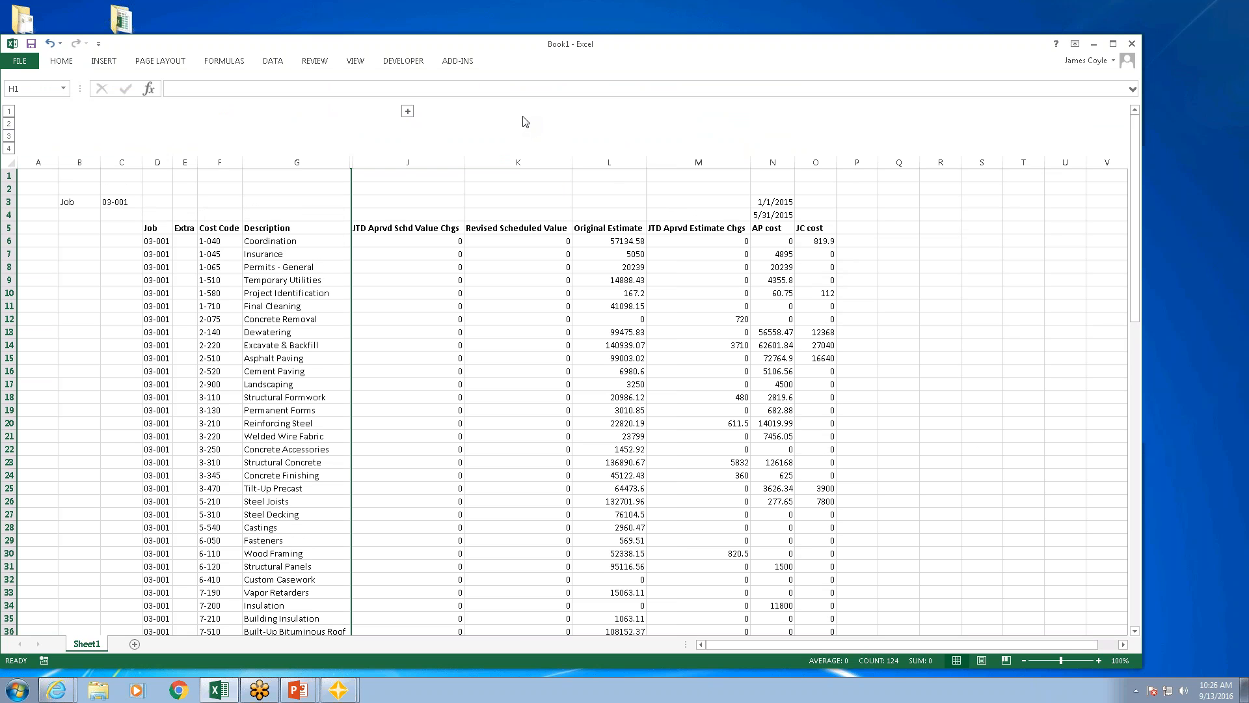
click(407, 112)
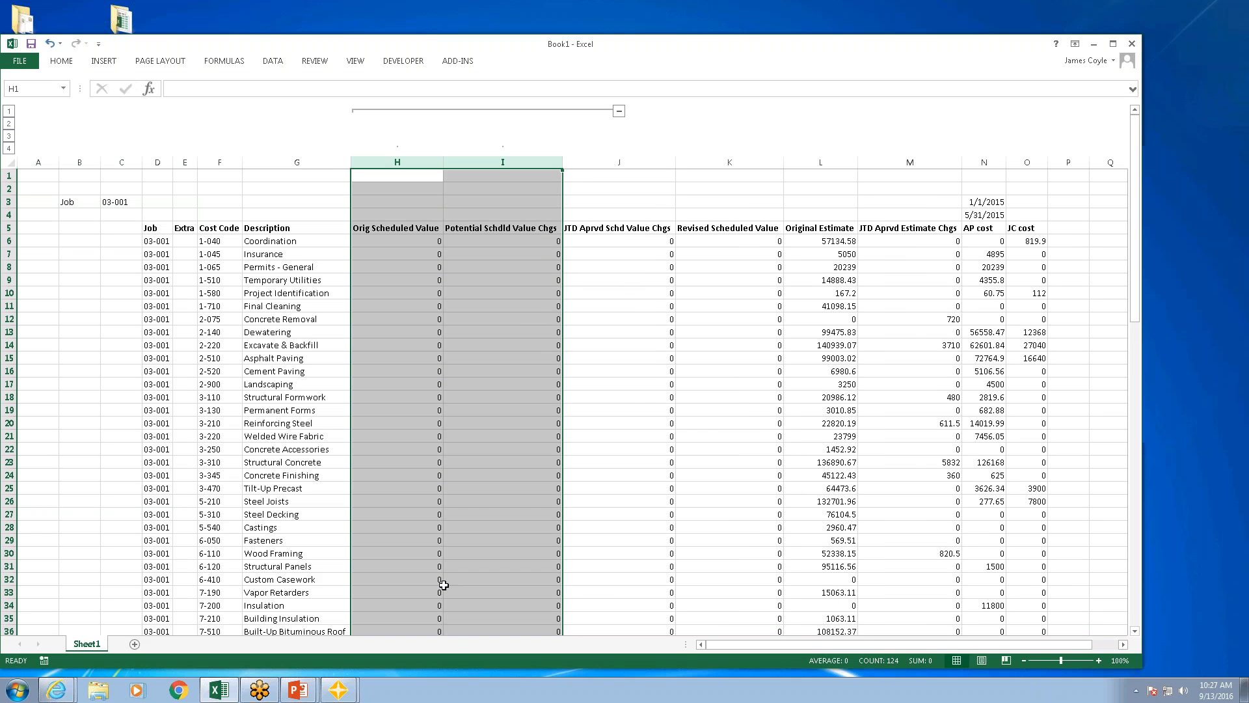
click(619, 112)
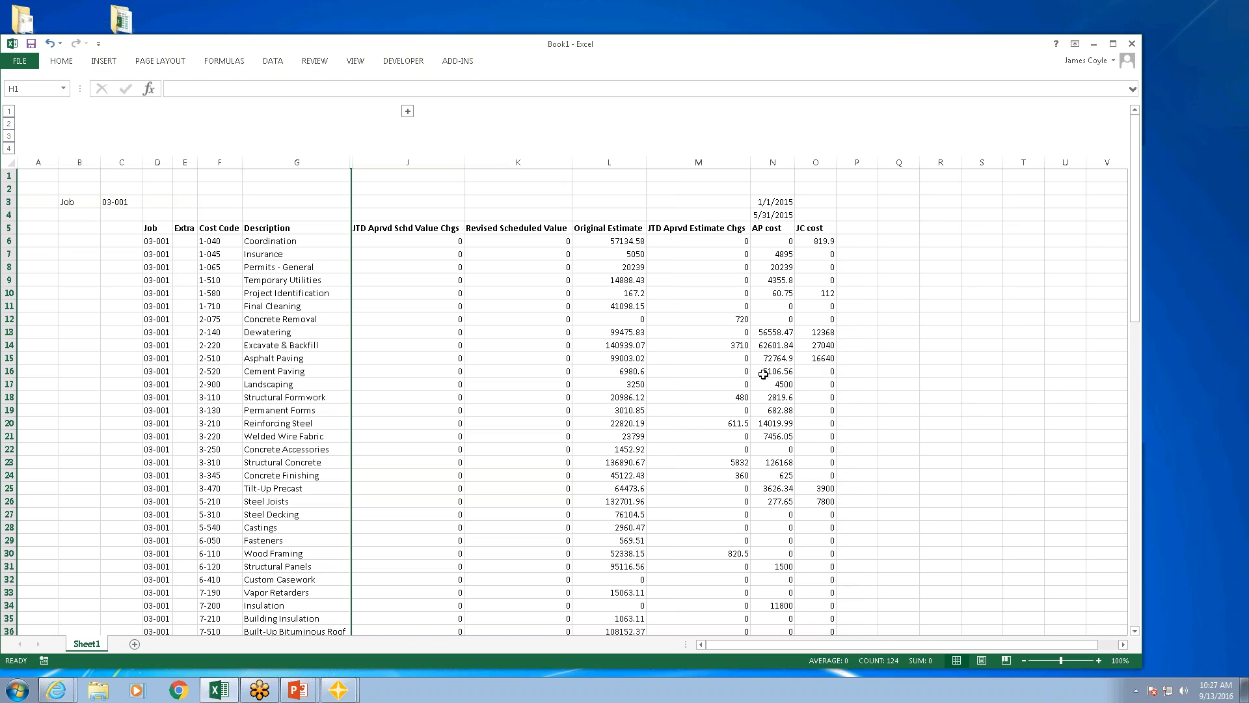
Step: Inspect the date cells N3 and N4 and view the SQL text of the qryJCCostCode query
click(770, 203)
click(778, 215)
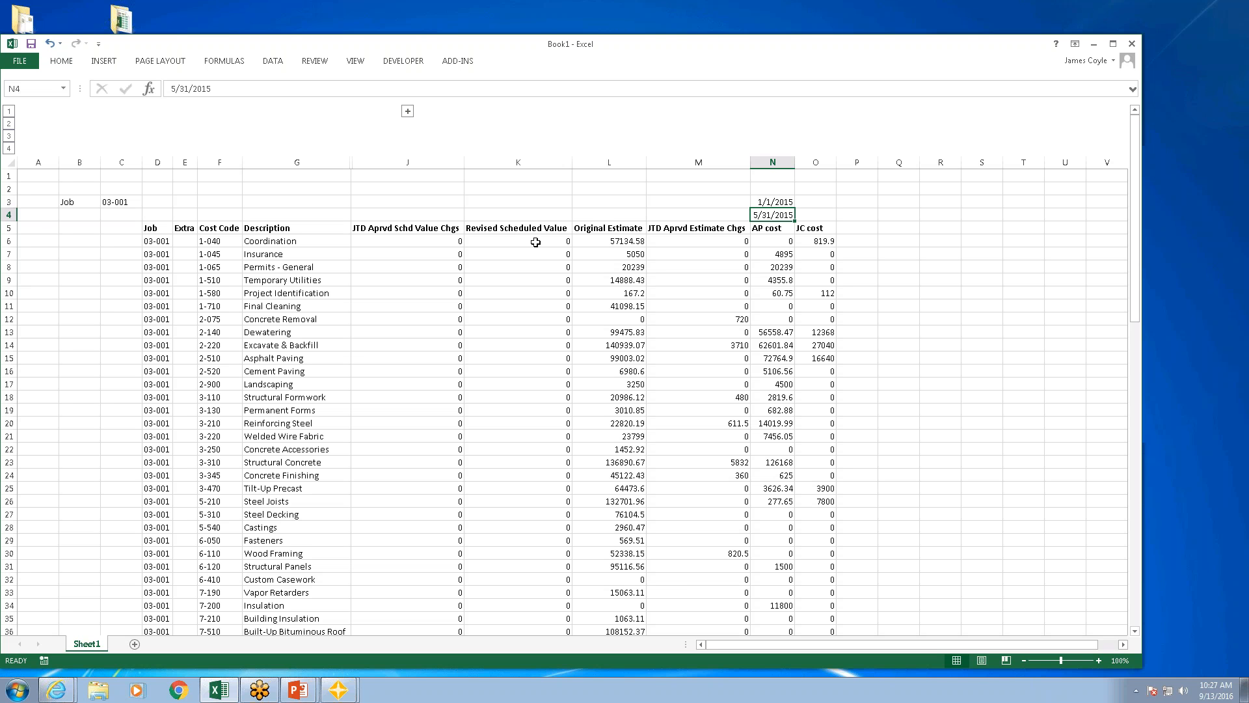
click(465, 63)
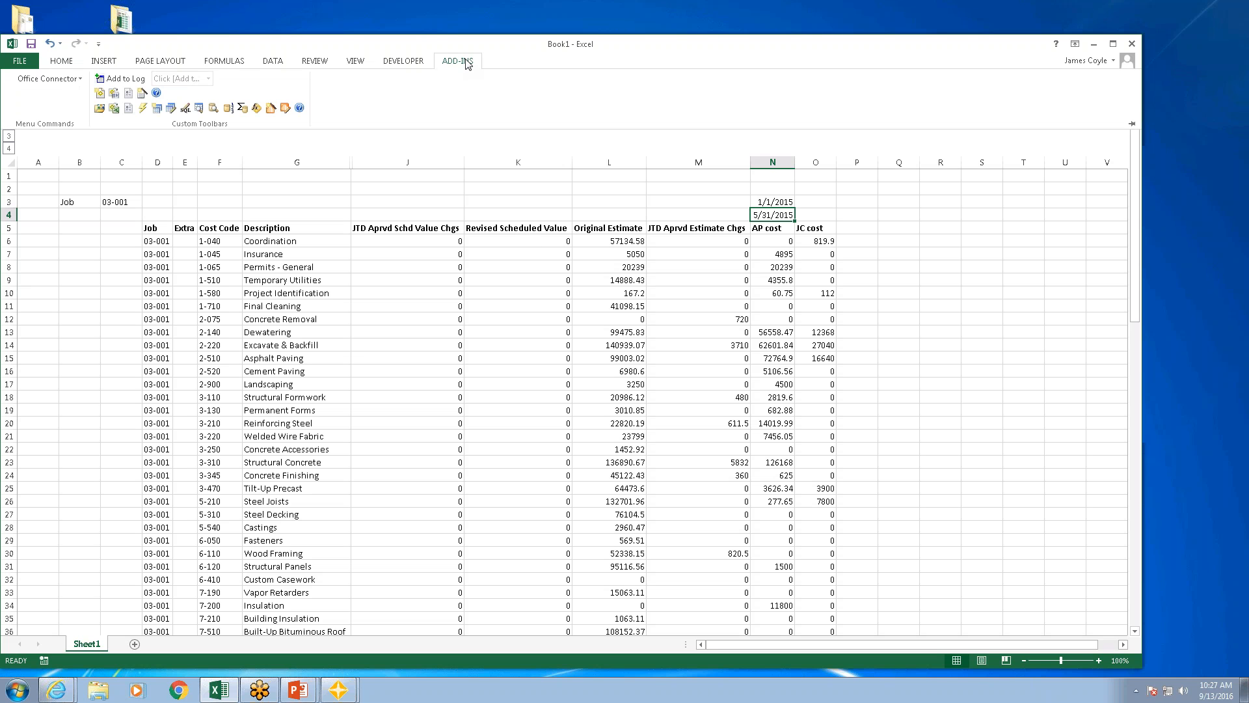
click(672, 255)
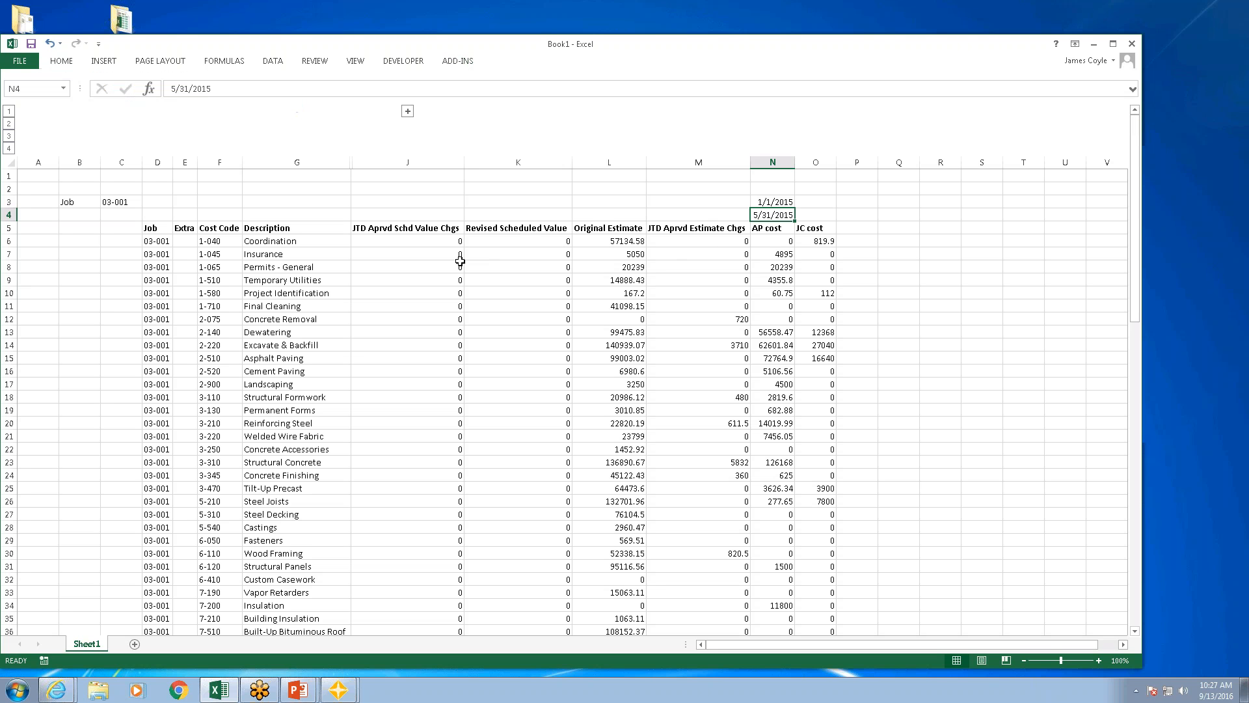
click(392, 257)
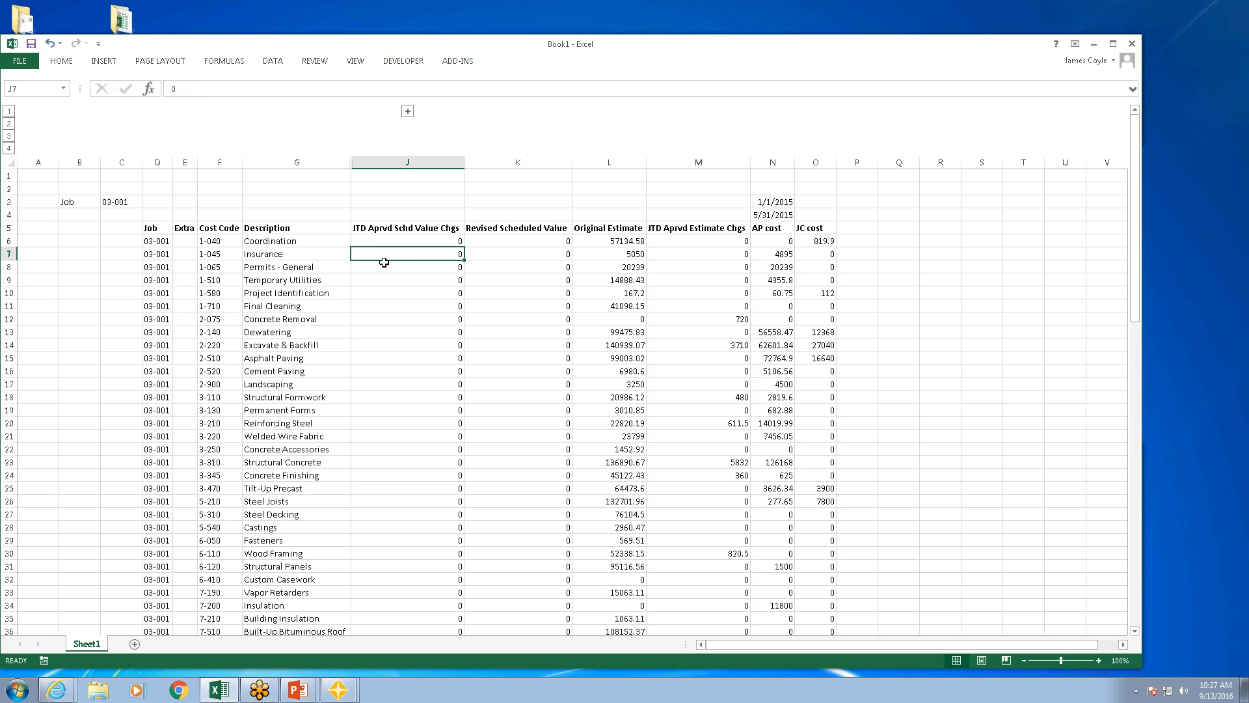
click(464, 65)
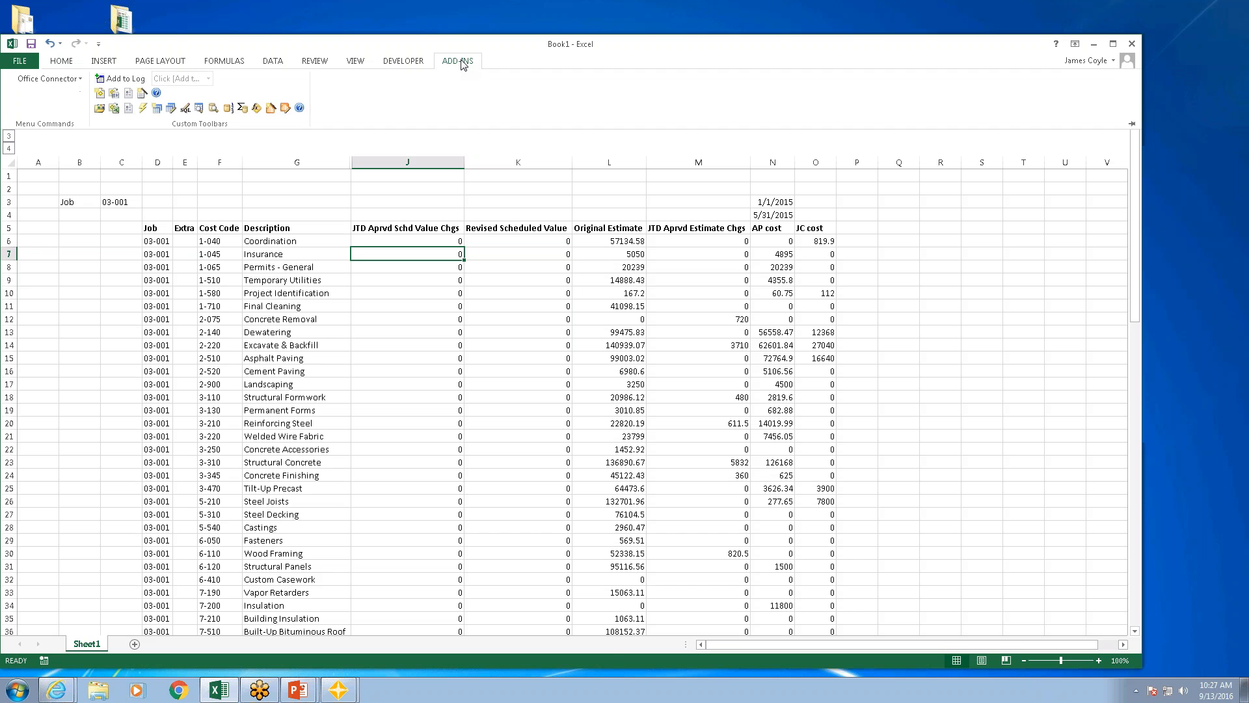
click(186, 116)
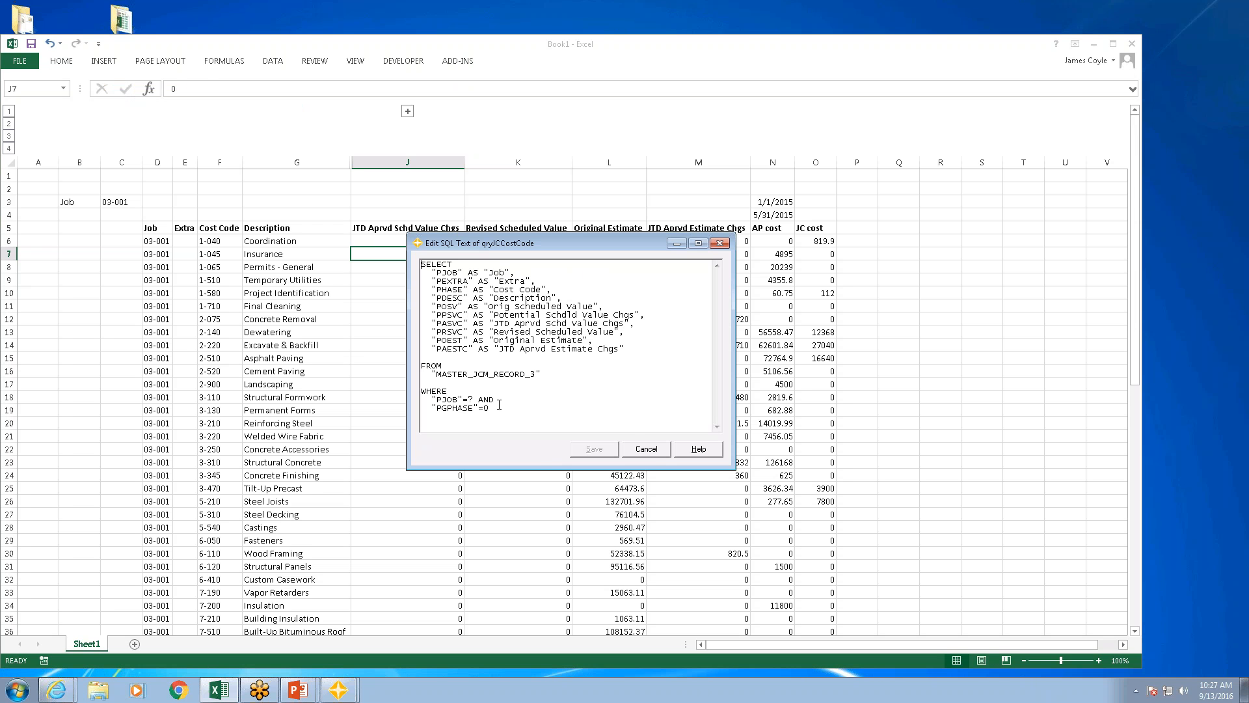
click(658, 453)
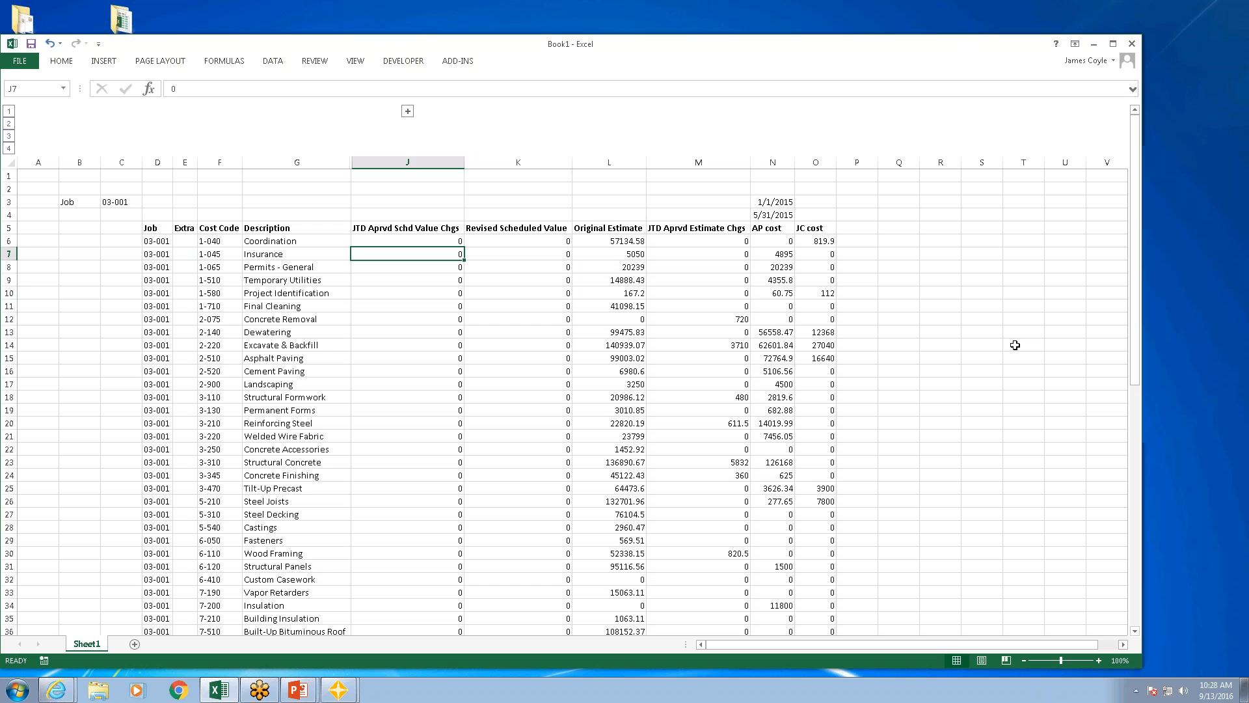
click(1132, 396)
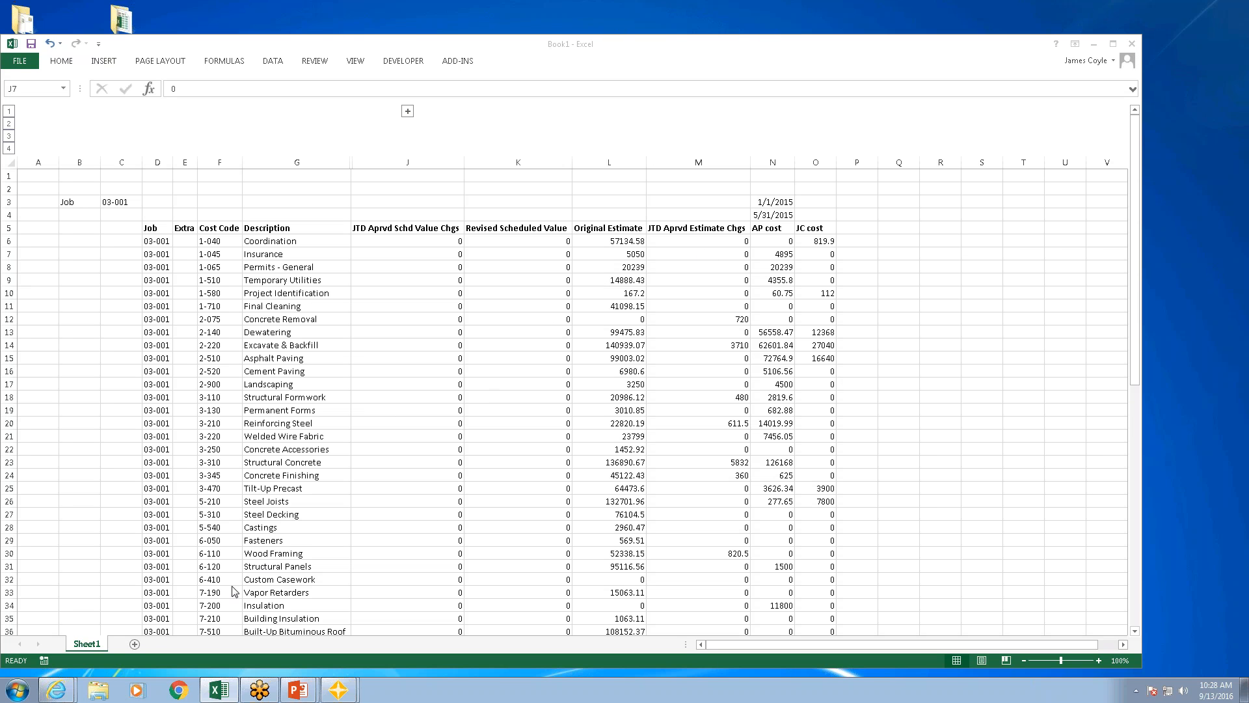
Step: Add a new blank worksheet to the workbook
click(136, 644)
click(135, 644)
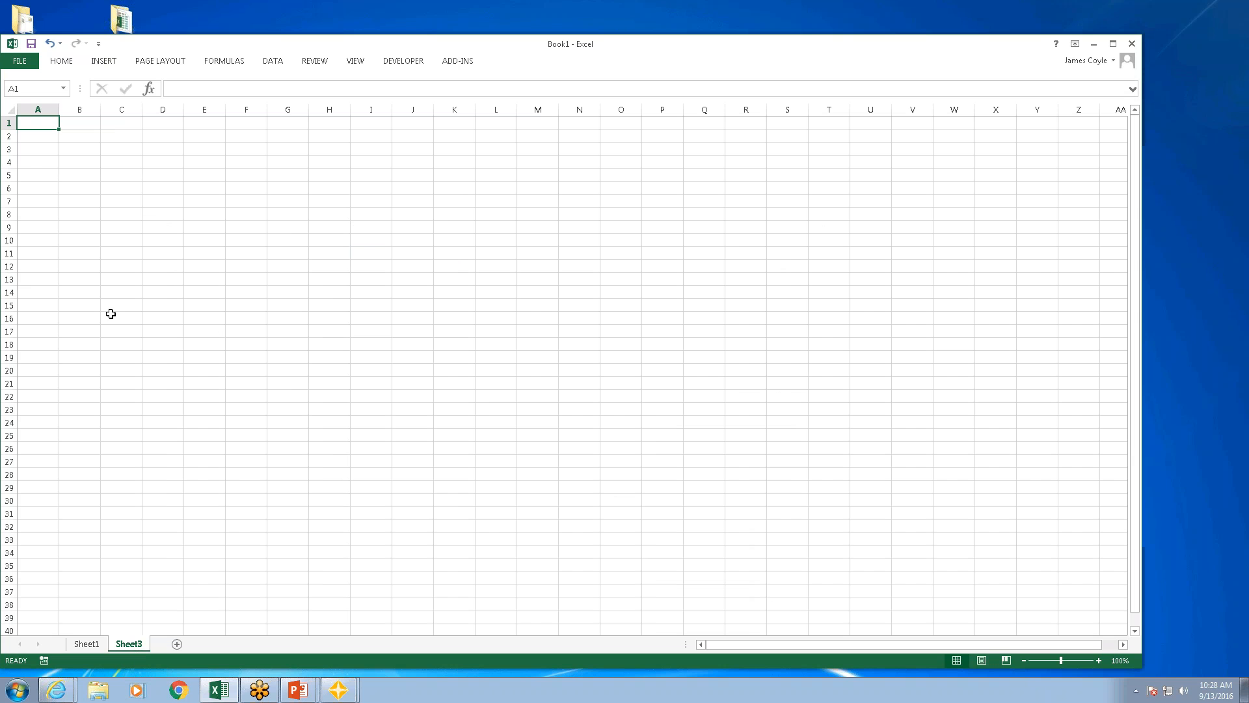
Step: Start a Query Wizard query in C4 on the JC Transaction table from CURRENT.JCT, including only the Debit account field
click(120, 161)
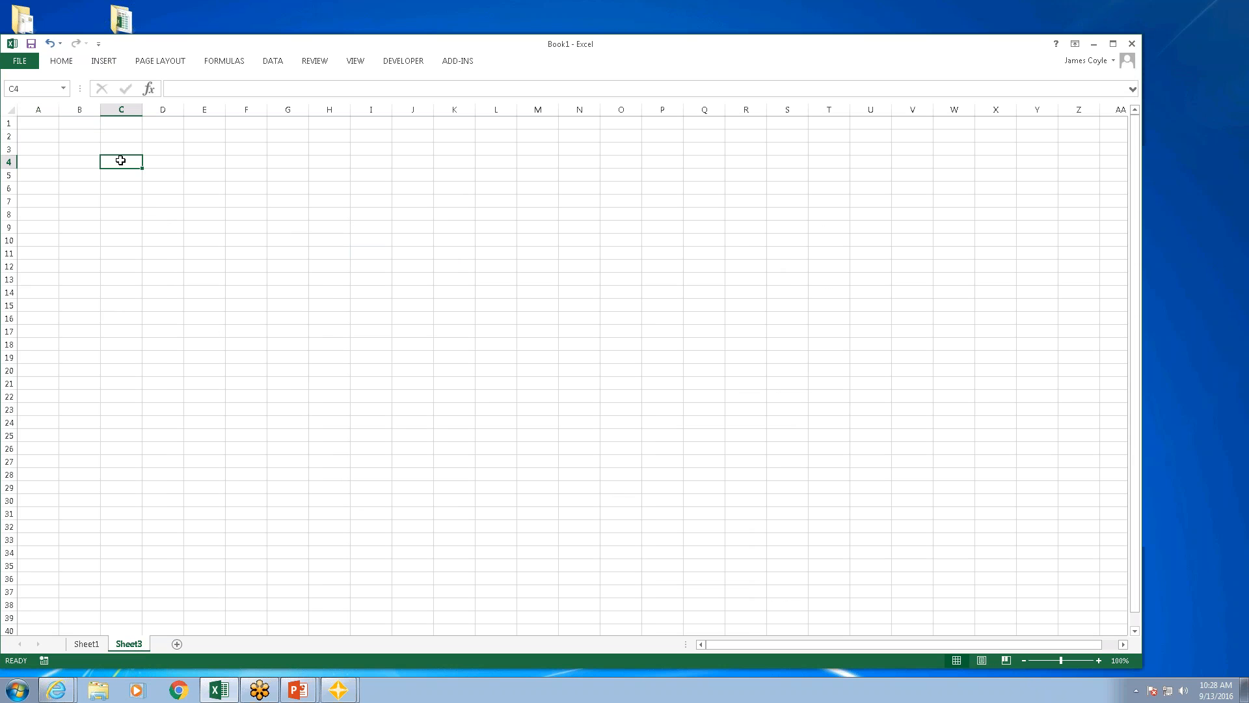
click(456, 61)
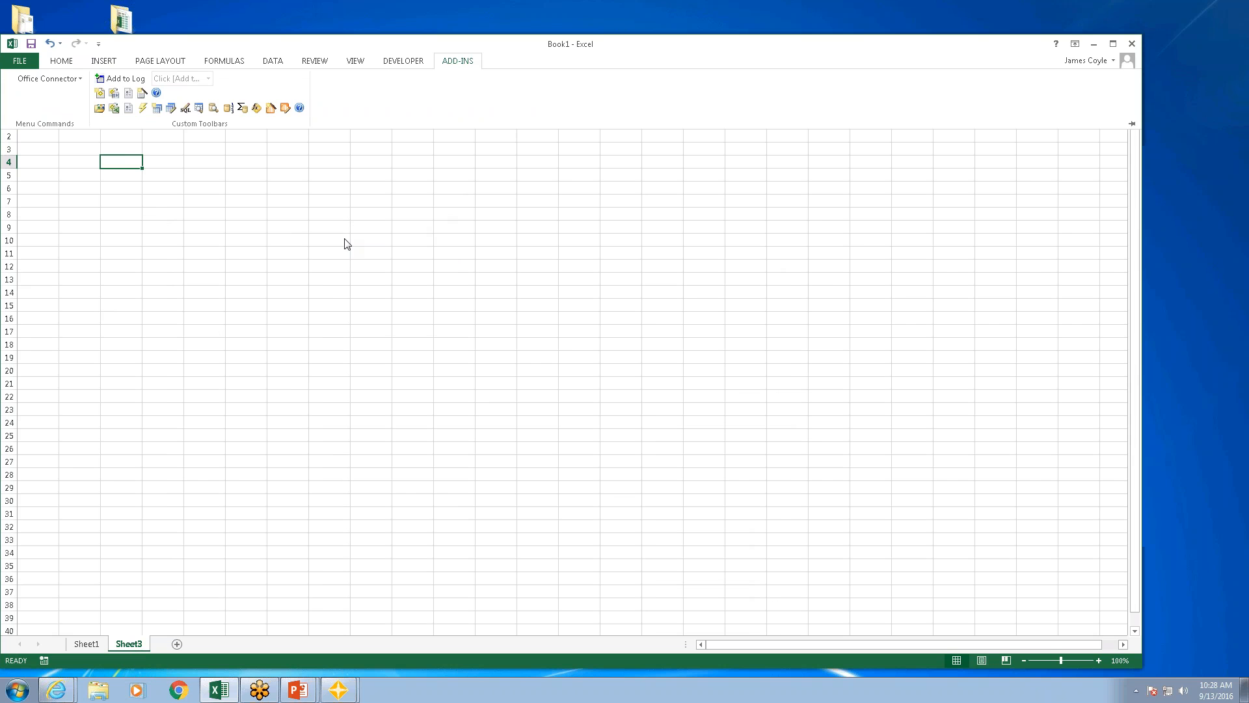
click(158, 109)
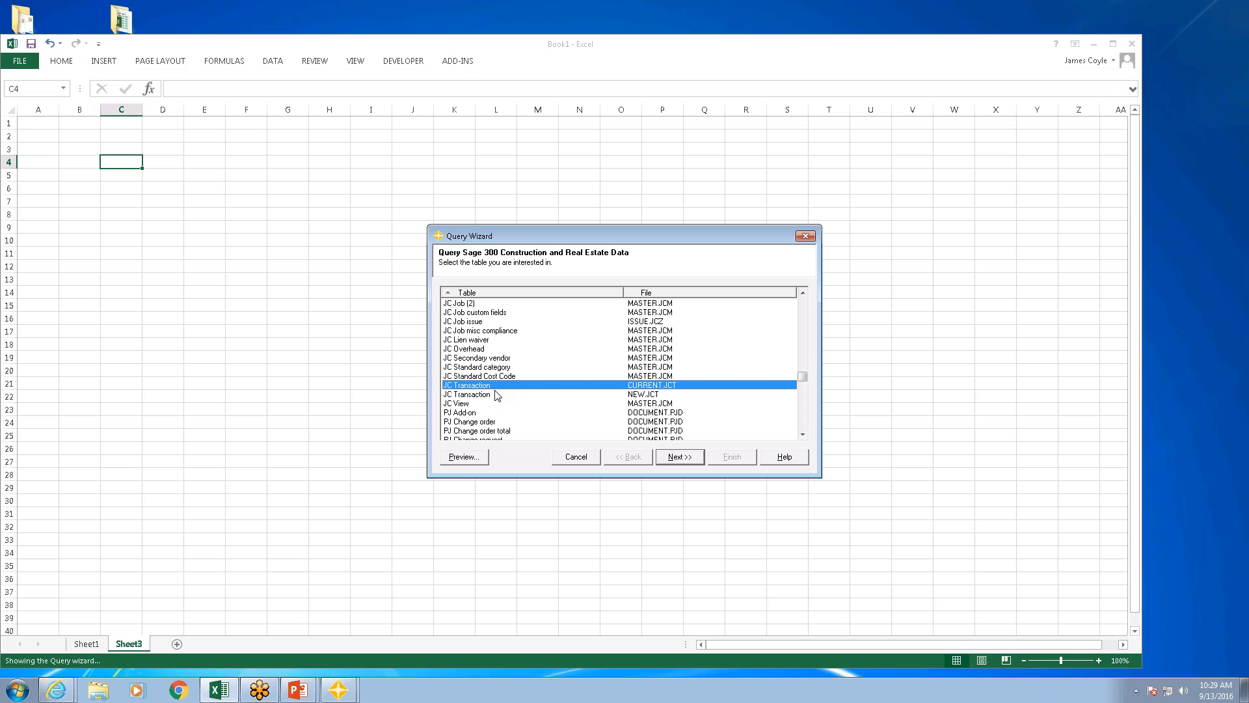
click(689, 458)
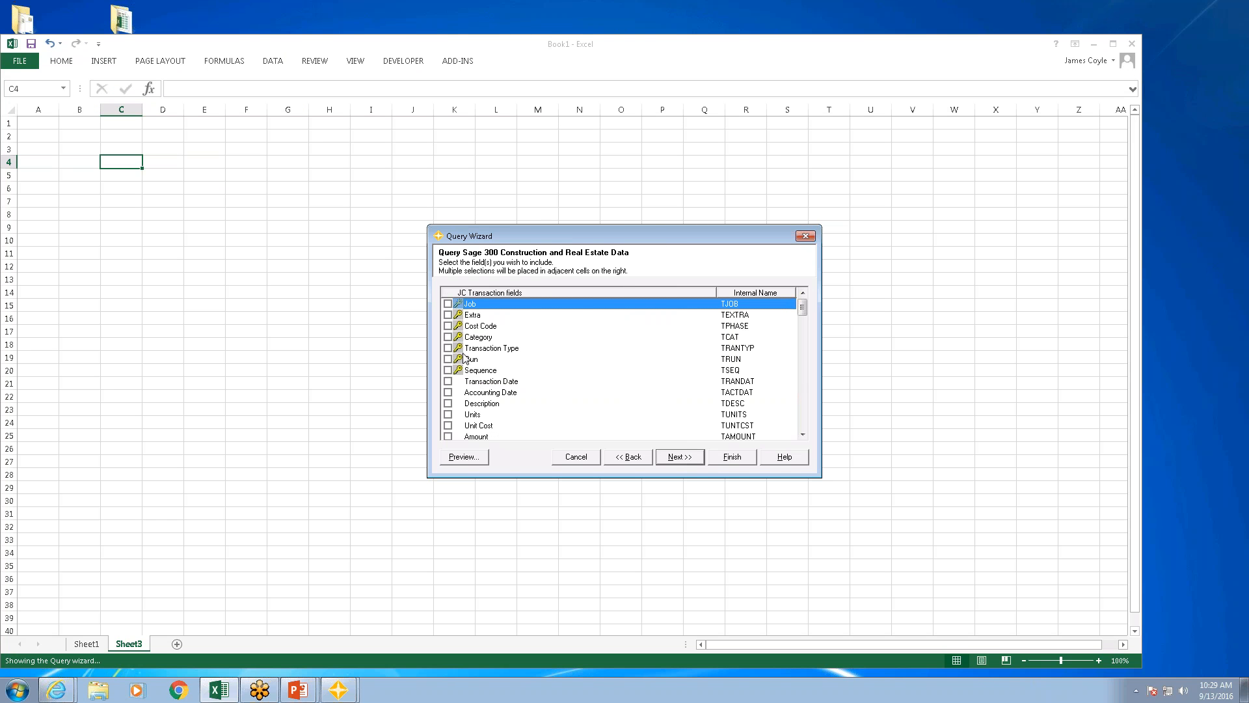
click(804, 382)
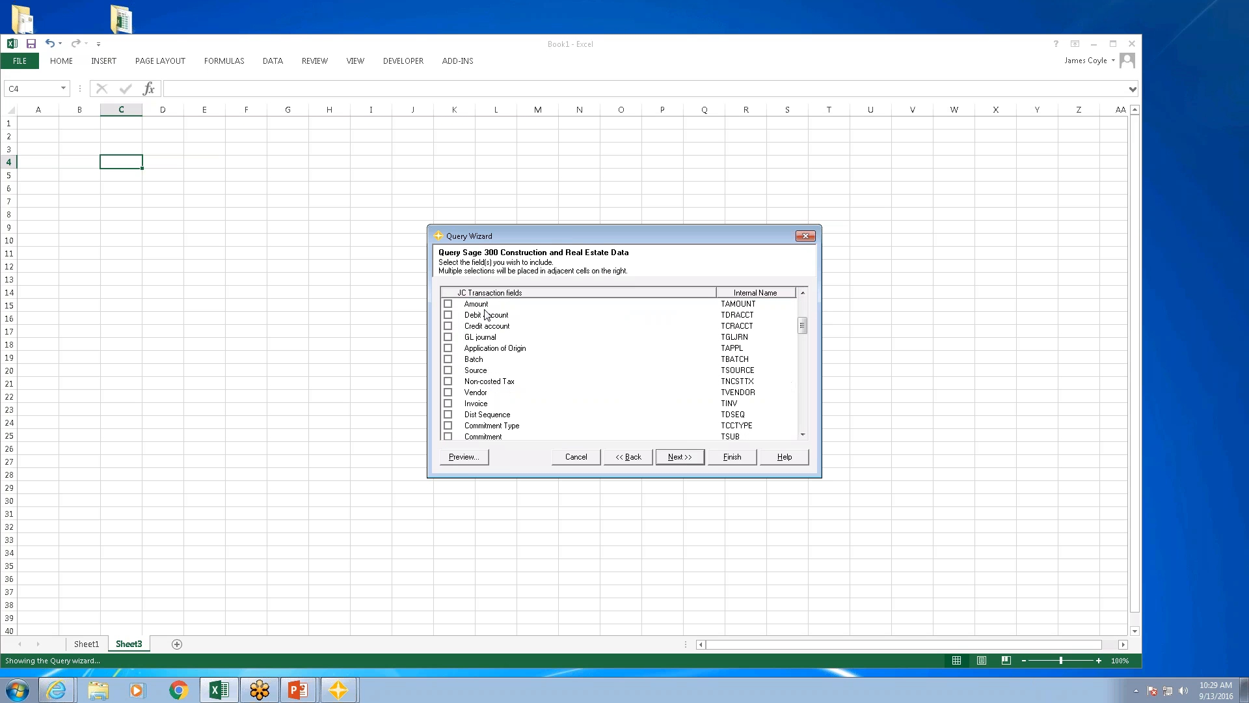
click(447, 315)
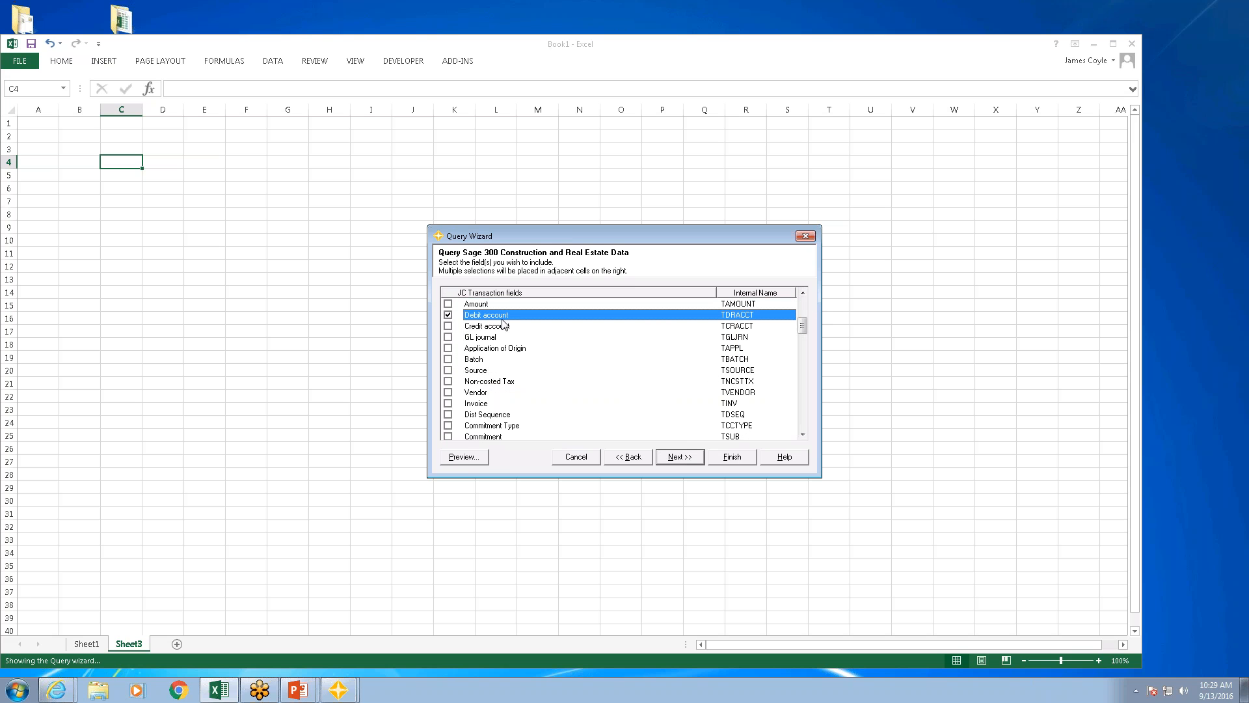
click(689, 461)
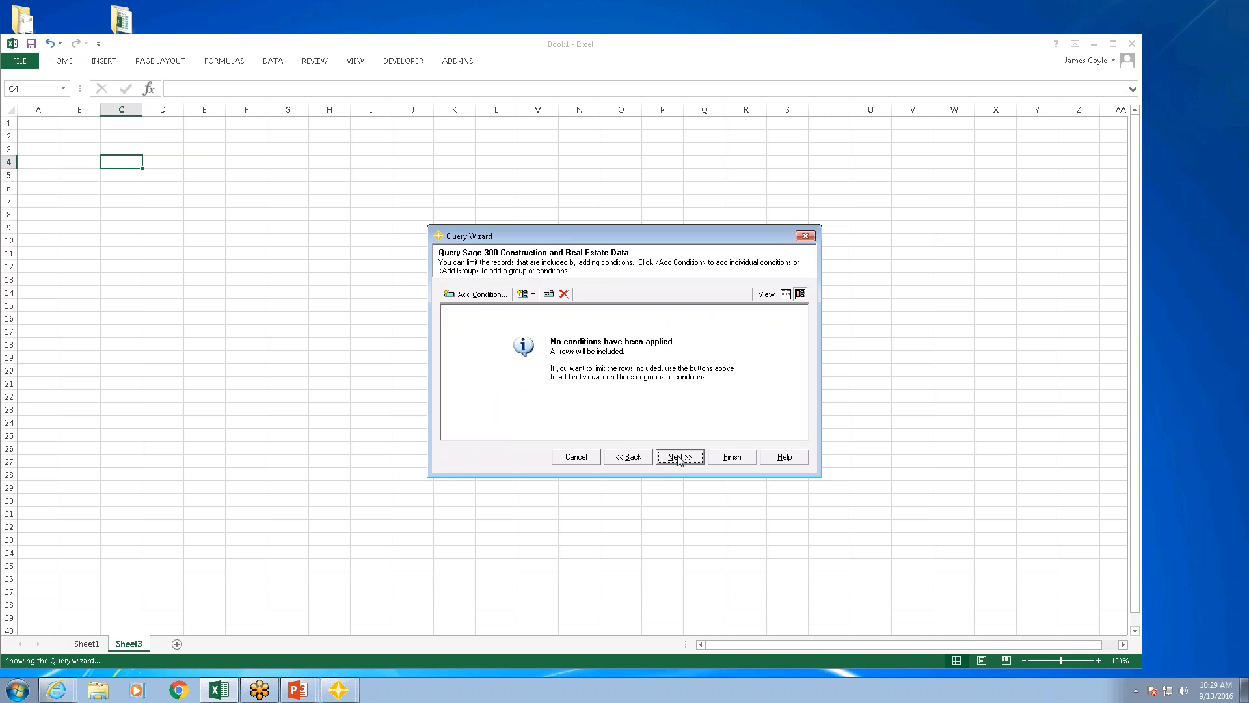
Step: Add a query condition requiring Debit account to be not equal to a blank value
click(479, 295)
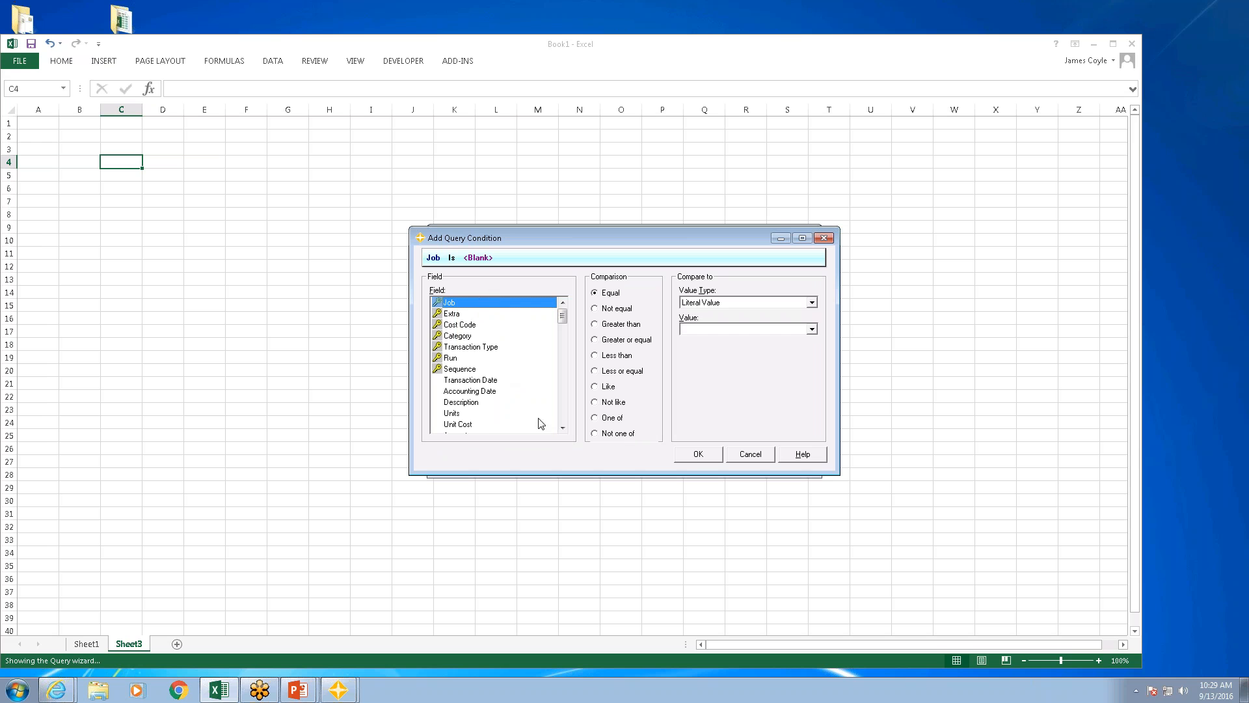
click(563, 412)
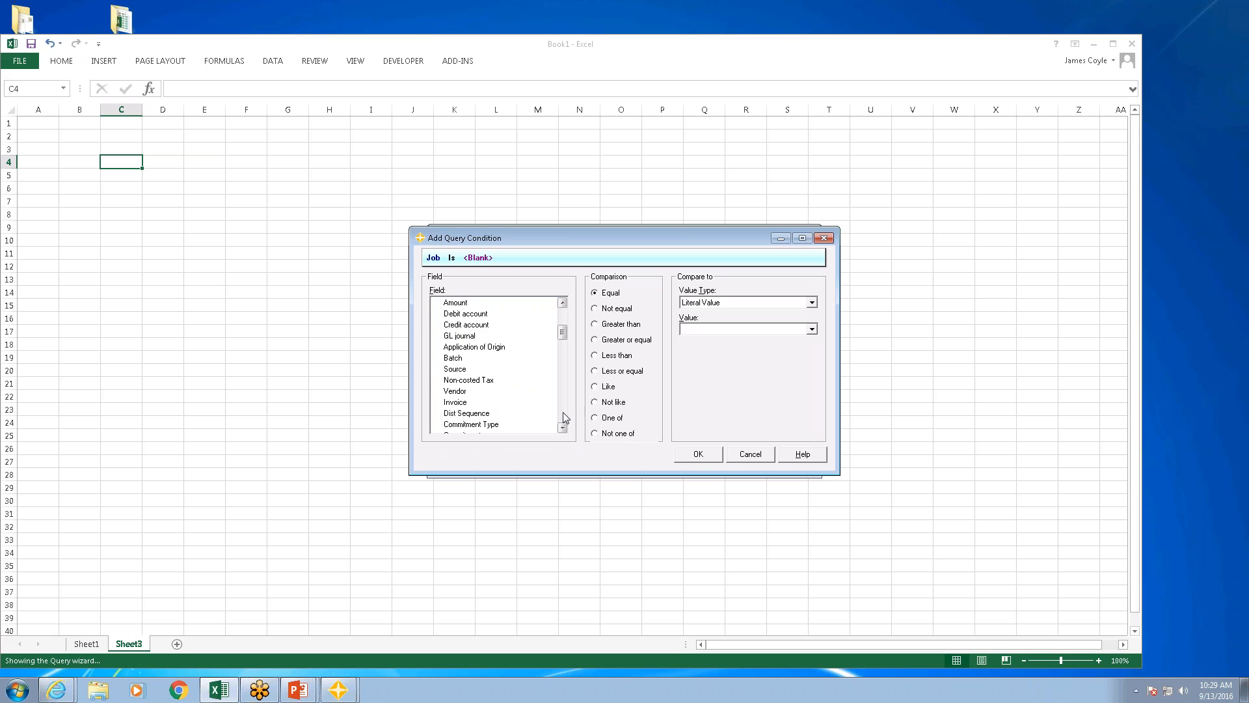
click(468, 314)
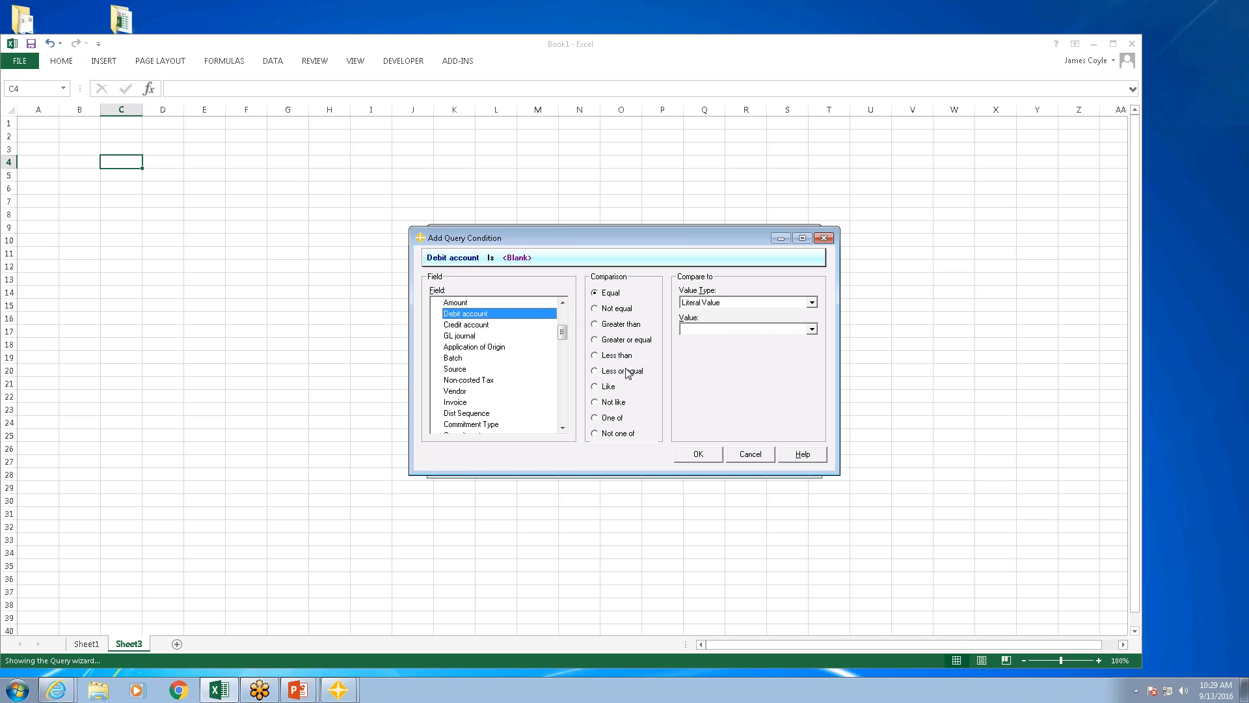
click(618, 311)
click(691, 329)
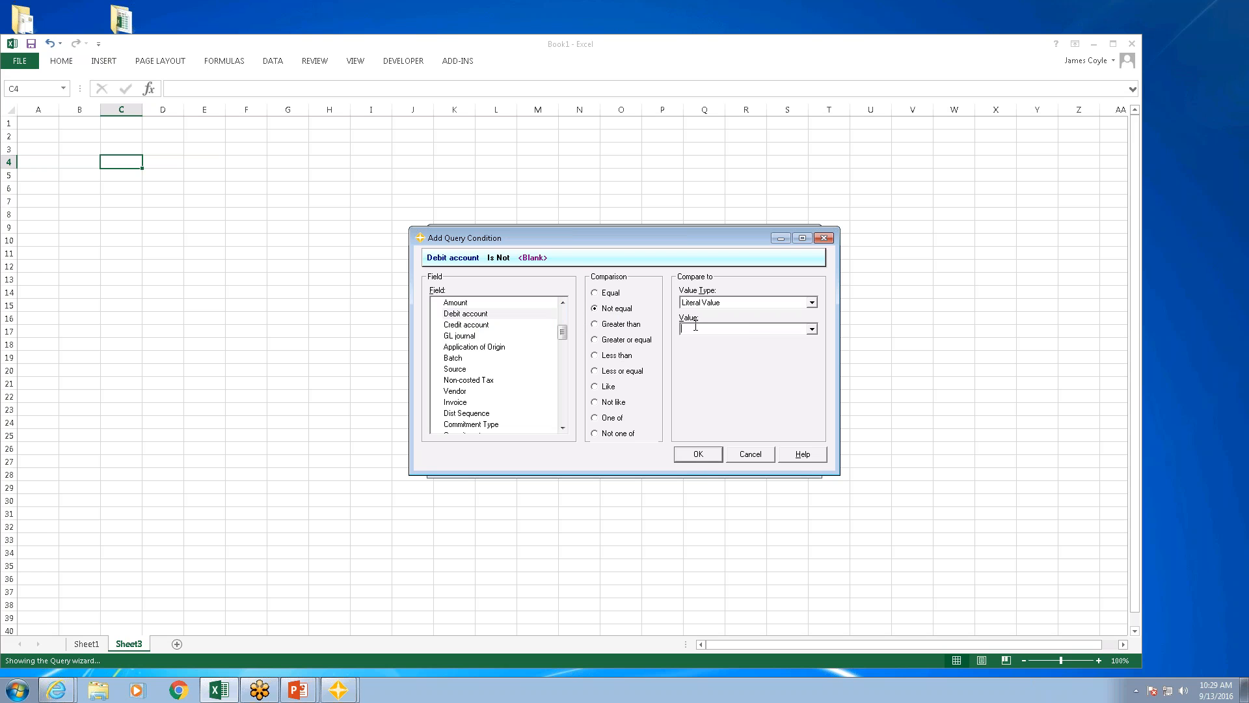
click(698, 456)
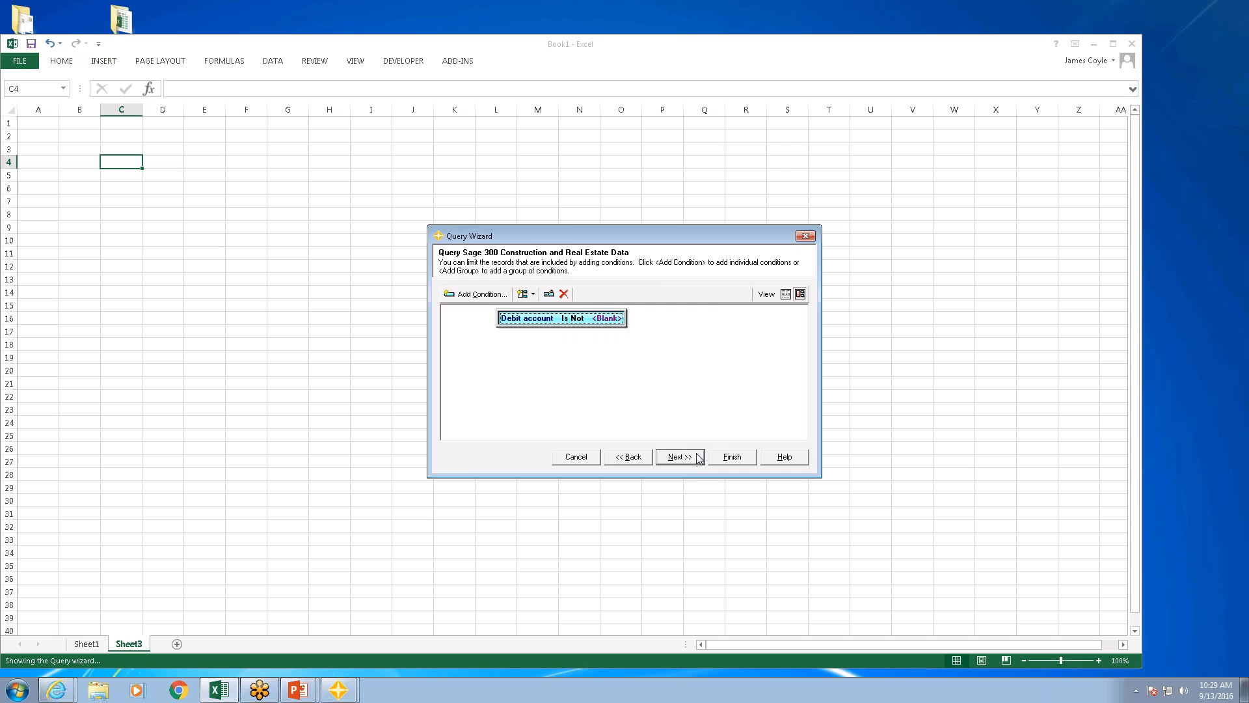
Step: Exclude duplicate rows, put DistinctDebitAcc in the query name, and insert the refreshable query at C4
click(696, 456)
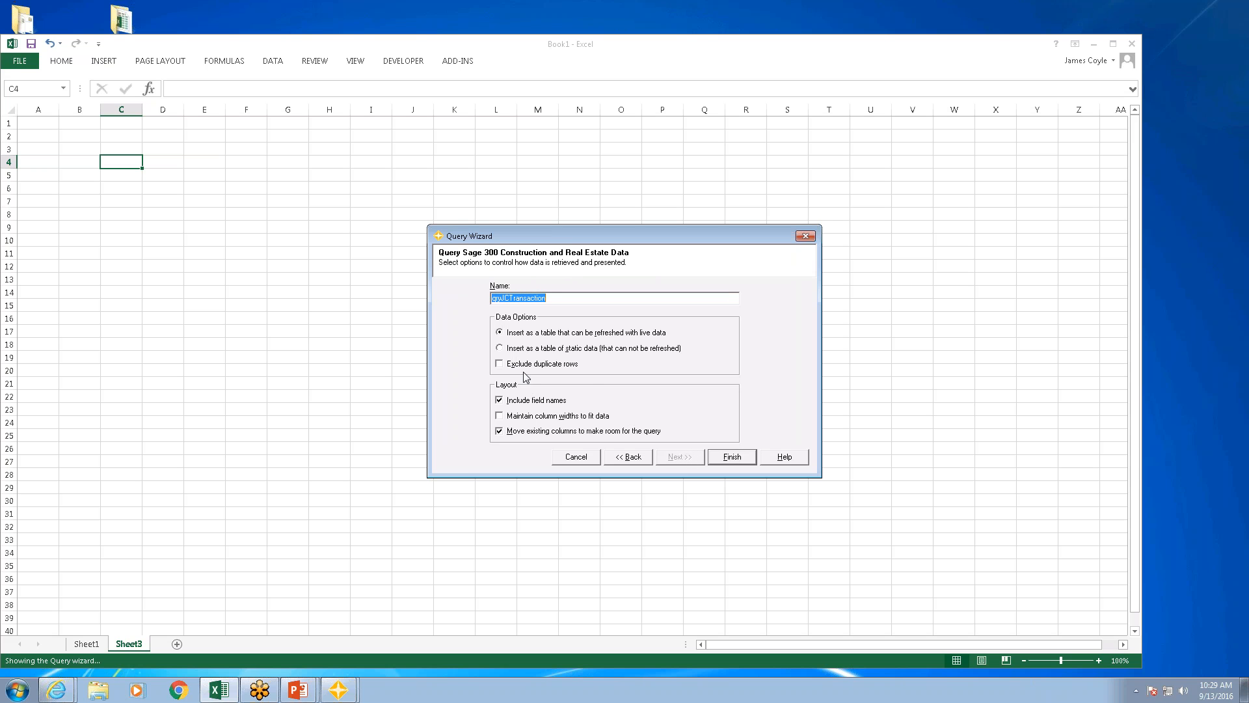
click(502, 365)
click(554, 298)
key(BackSpace)
key(BackSpace)
key(BackSpace)
text(di)
key(BackSpace)
key(BackSpace)
text(di)
key(BackSpace)
text(DistinctDebitAcc)
click(739, 459)
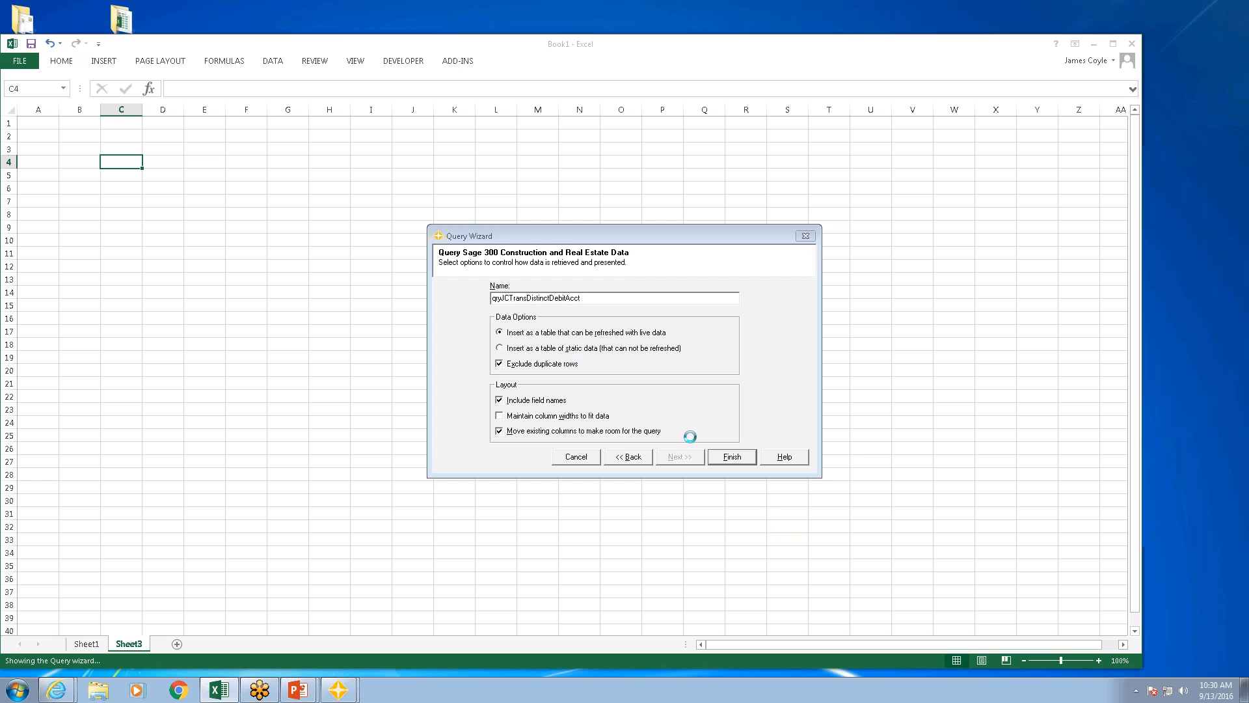
Step: Start a Lookup Wizard formula in D5 on a General Ledger table, using cell reference $C5 as the Account key
click(173, 176)
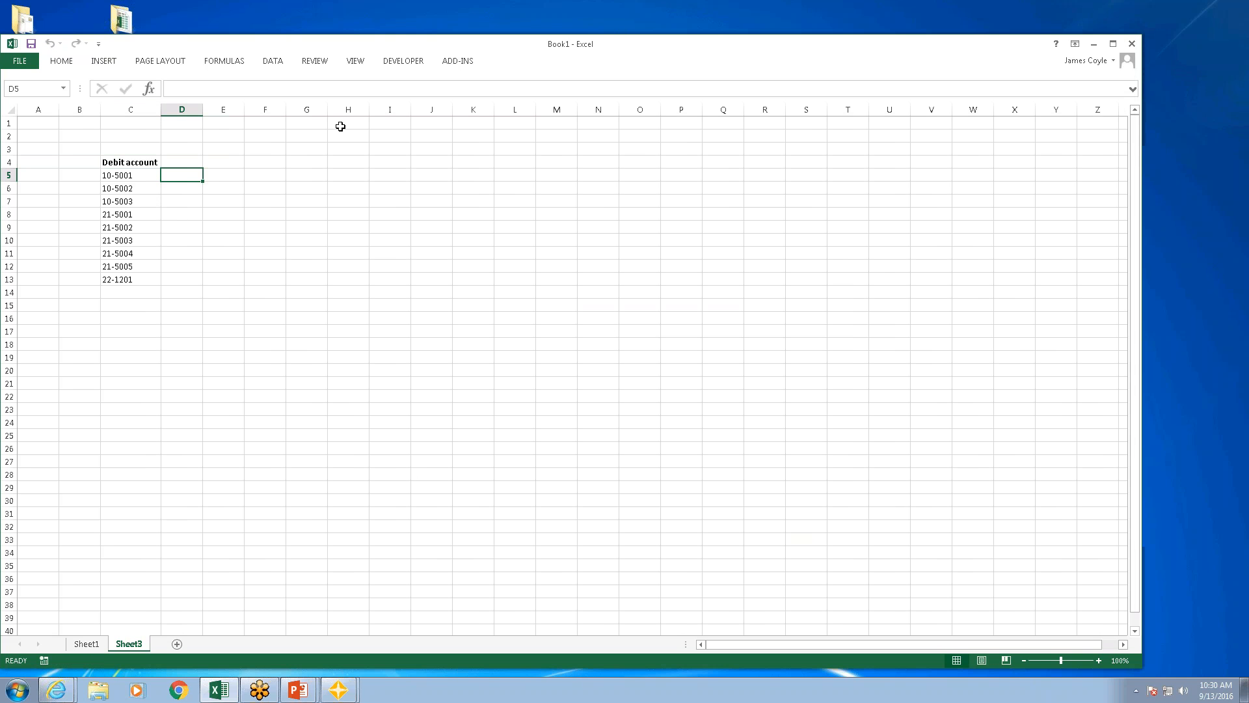
click(462, 61)
click(201, 109)
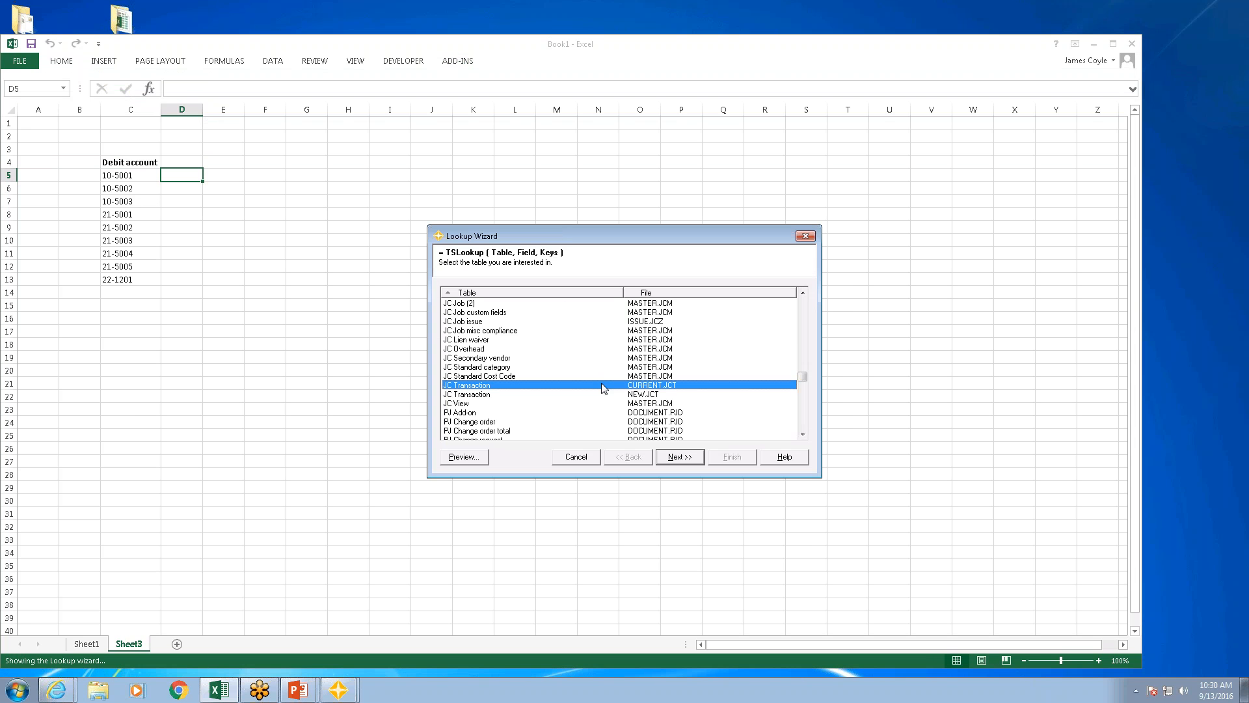
key(g)
key(Return)
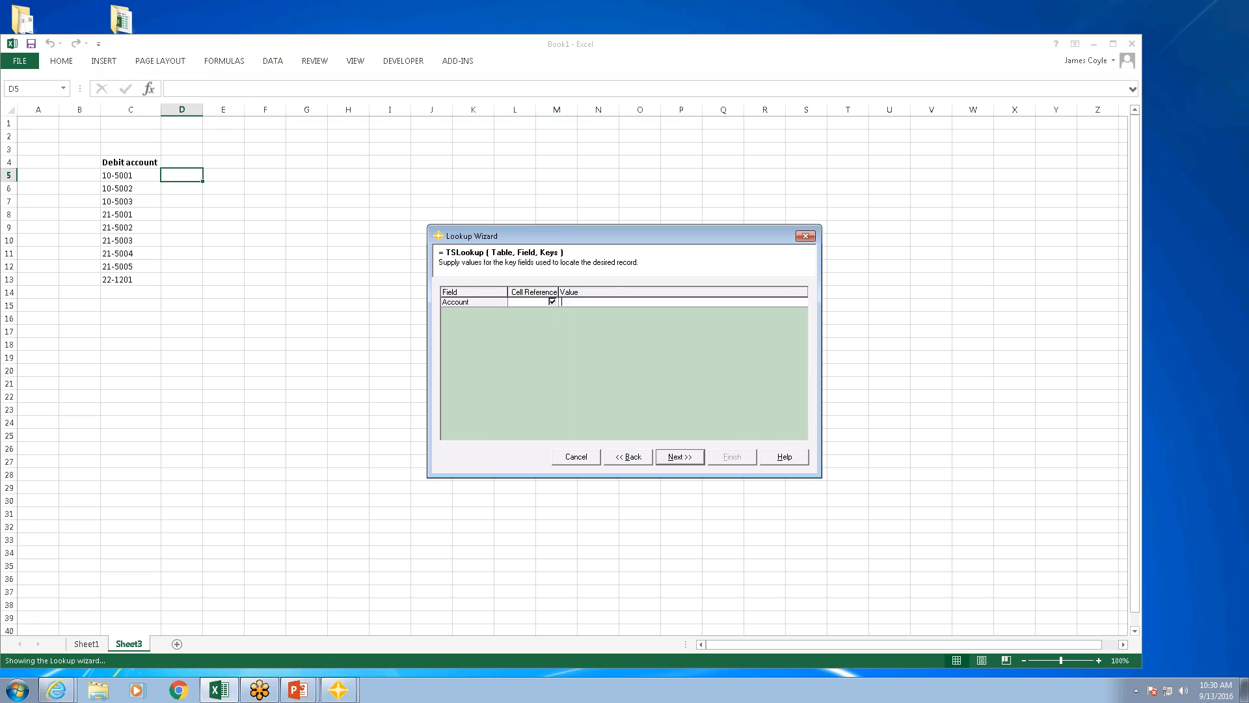
text($)
text(c$5)
key(Return)
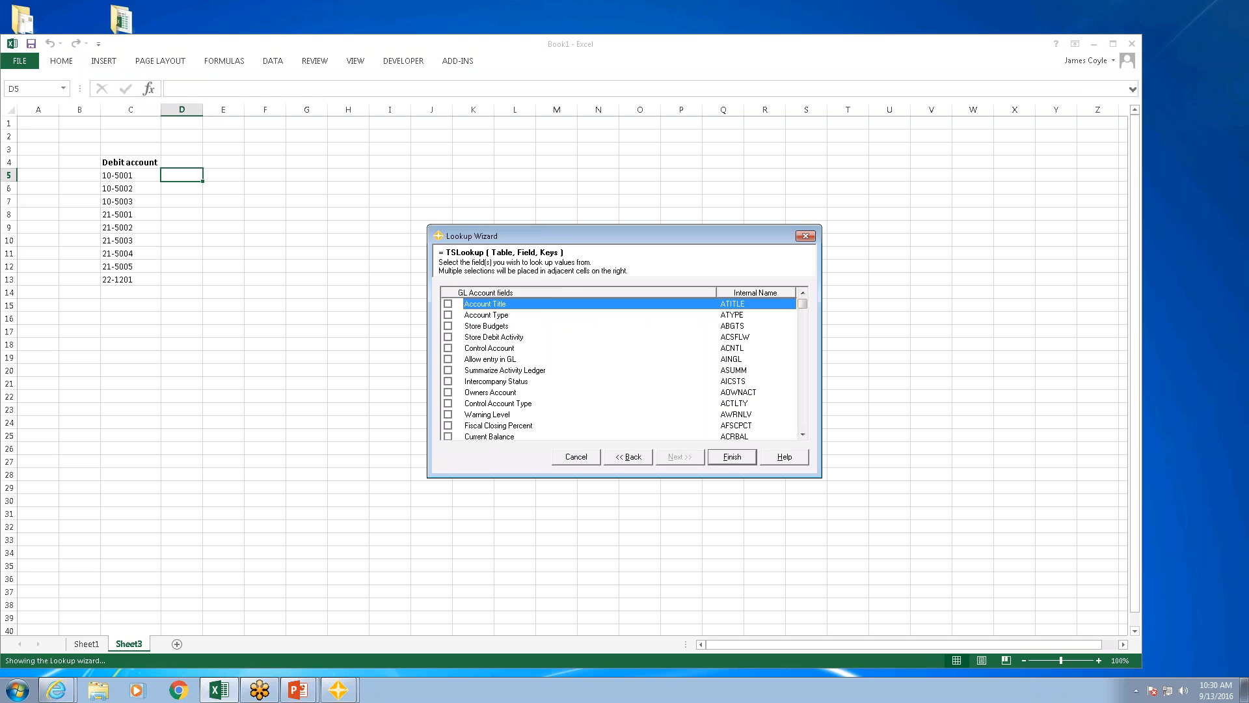
Step: Return the Account Title field in D5, fill the lookup down through D13, and autofit column D
click(447, 303)
click(732, 456)
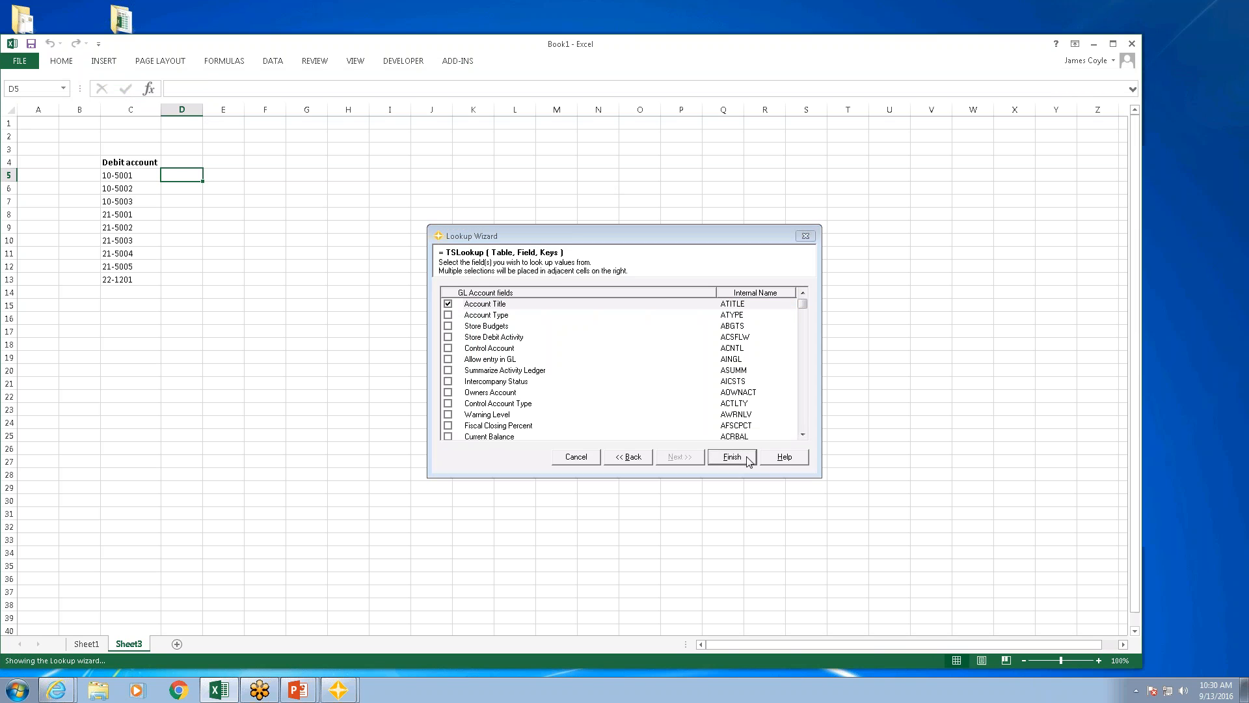
double_click(203, 182)
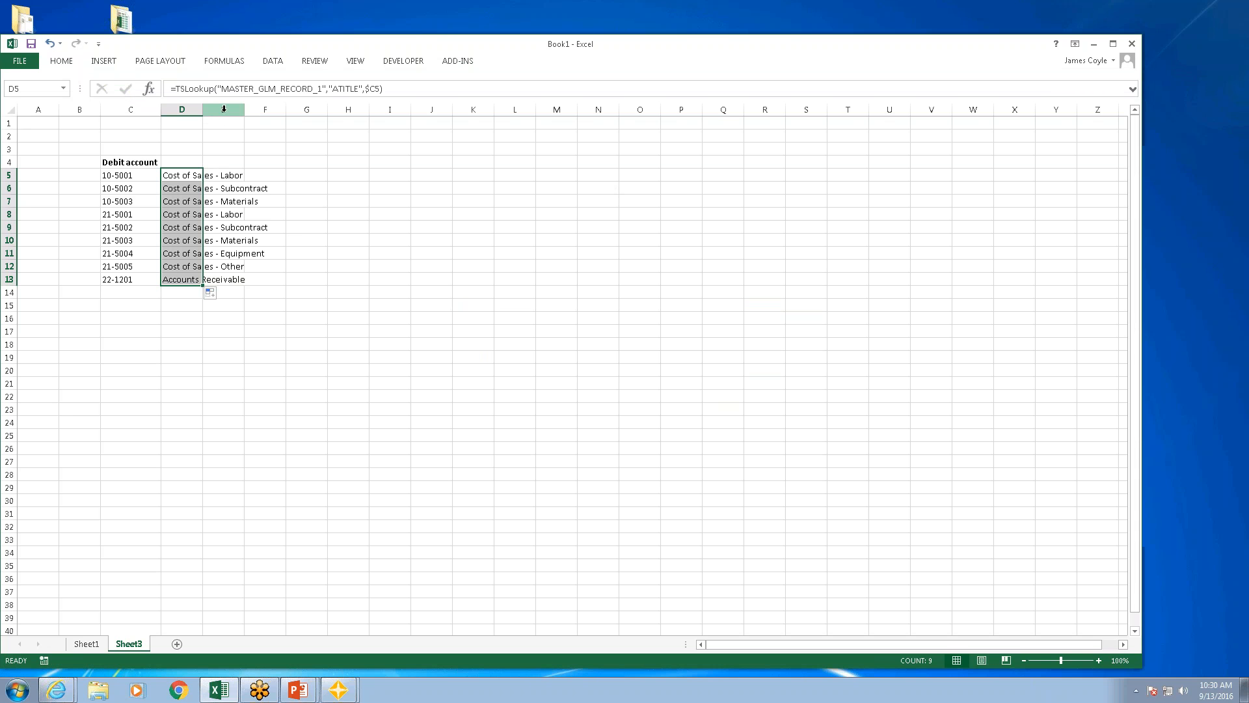
double_click(202, 109)
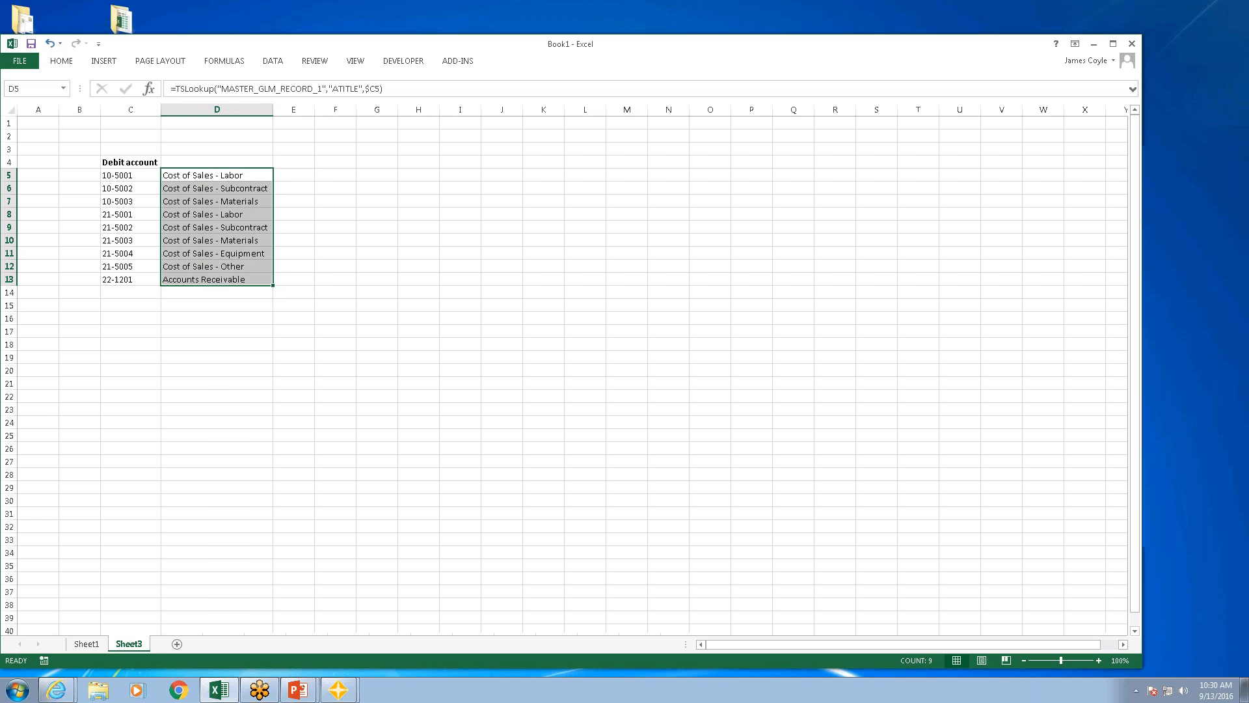
Step: Enter the headings Amount JC in E4 and Amount GL in F4, and autofit both columns
click(298, 163)
text(Amount JC)
key(Tab)
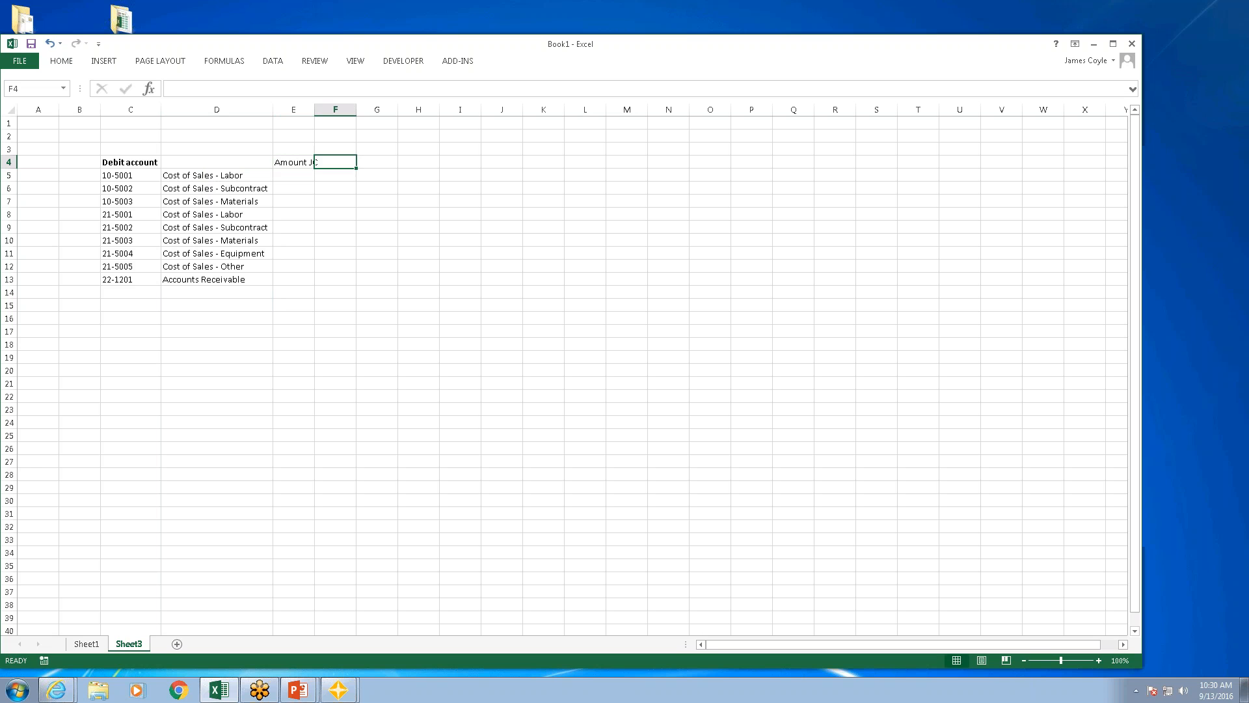
text(Amount GL)
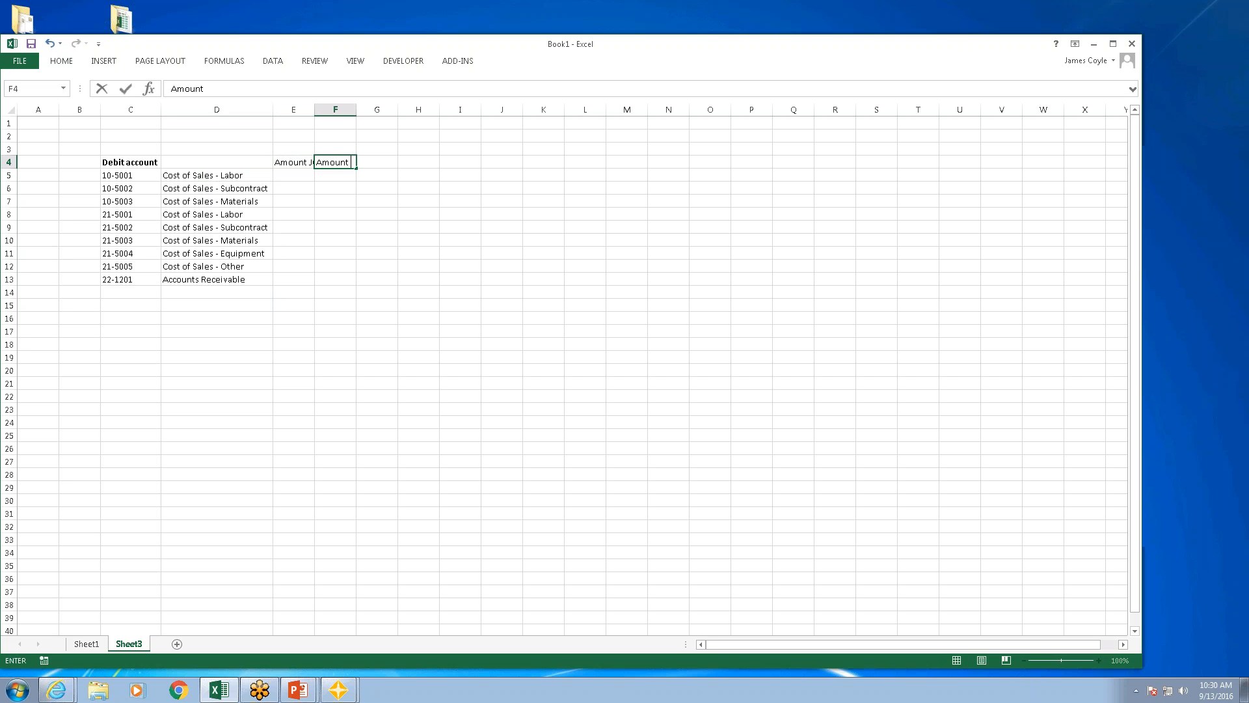
click(293, 175)
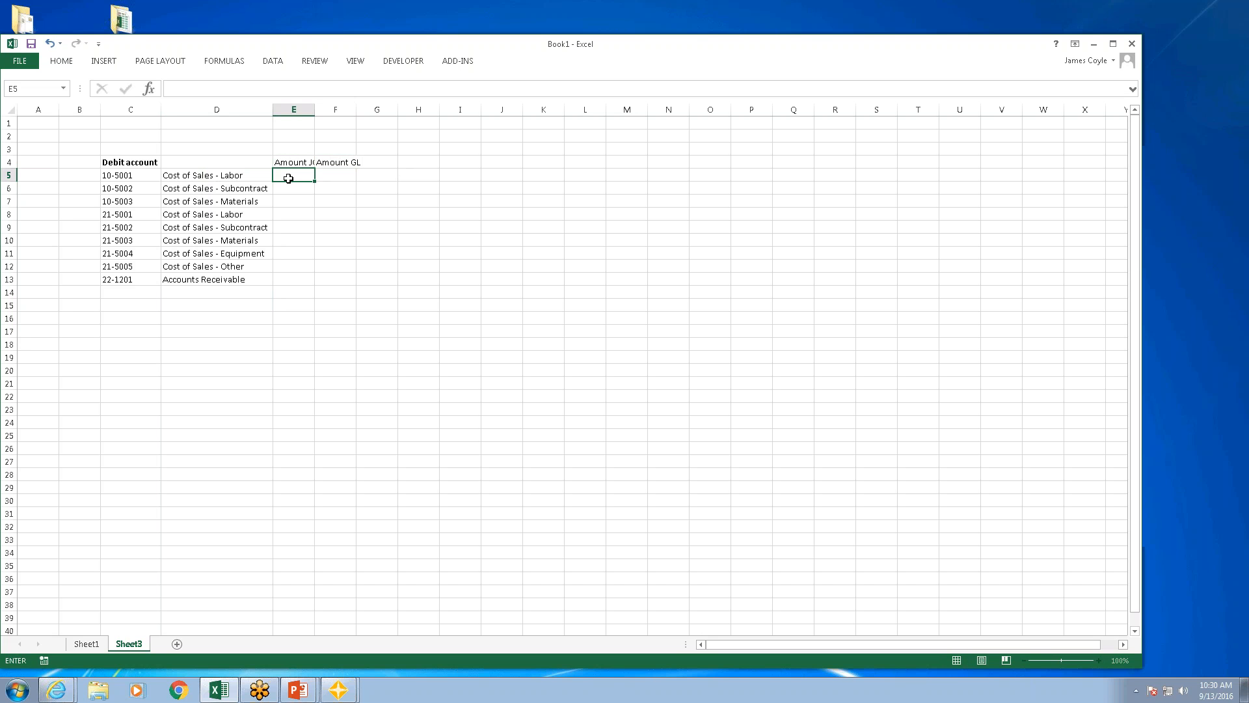
double_click(312, 109)
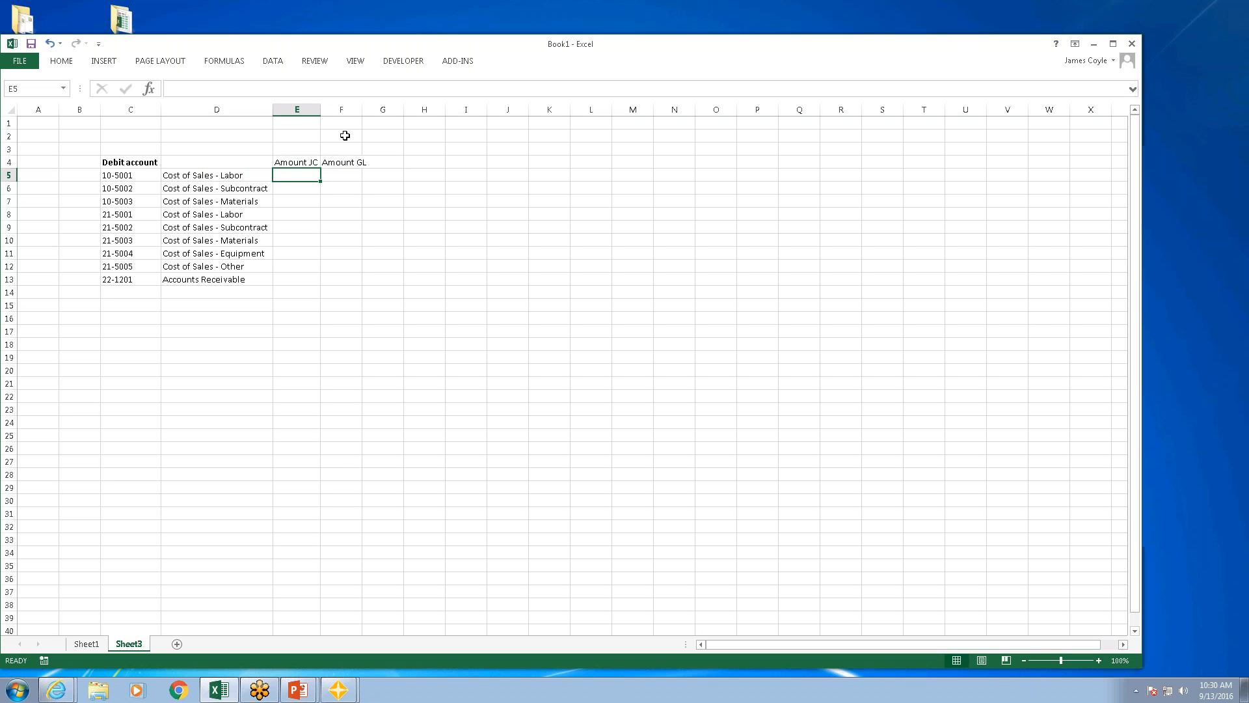
double_click(365, 112)
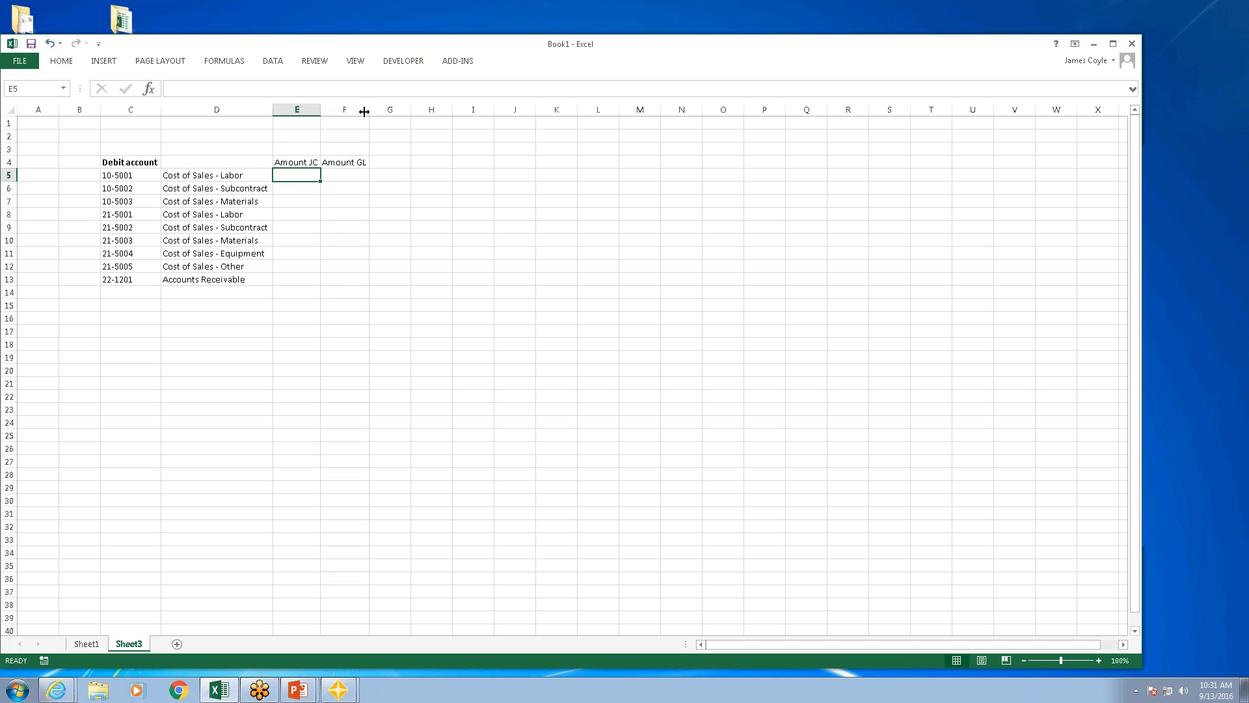
Step: Start a Sum Wizard formula in E5 on the JC Transaction table from CURRENT.JCT, summing the Amount field
click(459, 62)
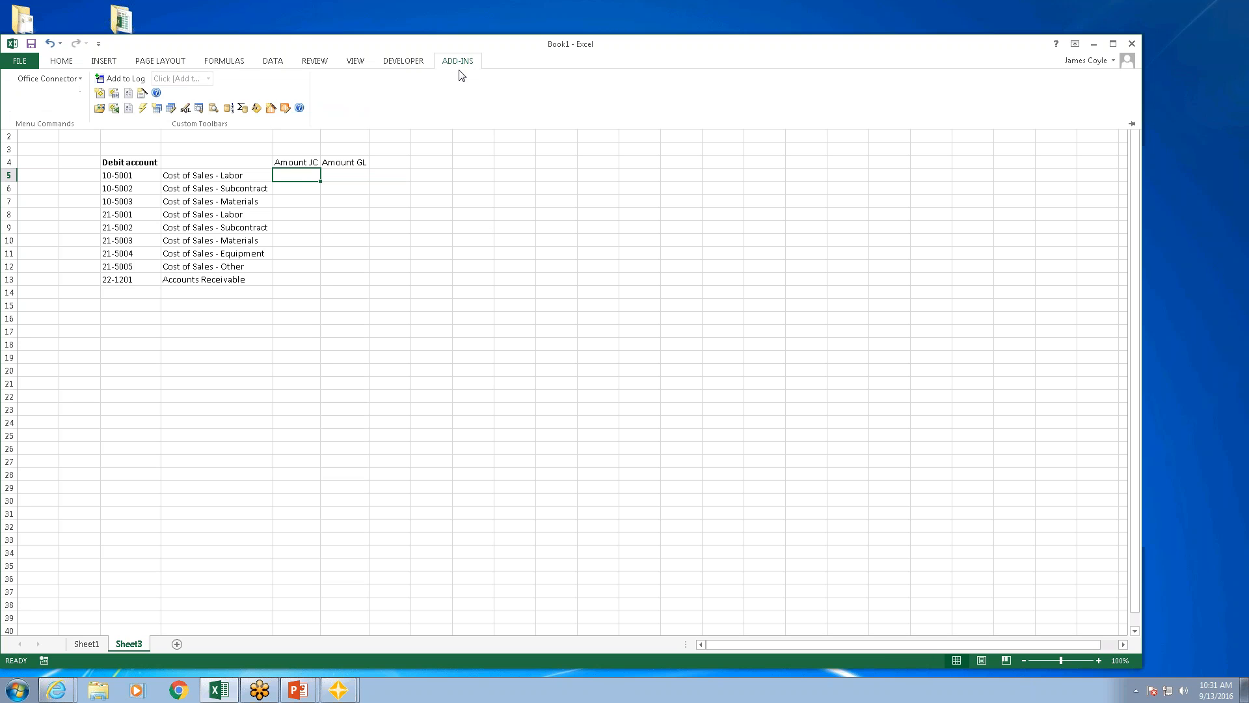
click(241, 108)
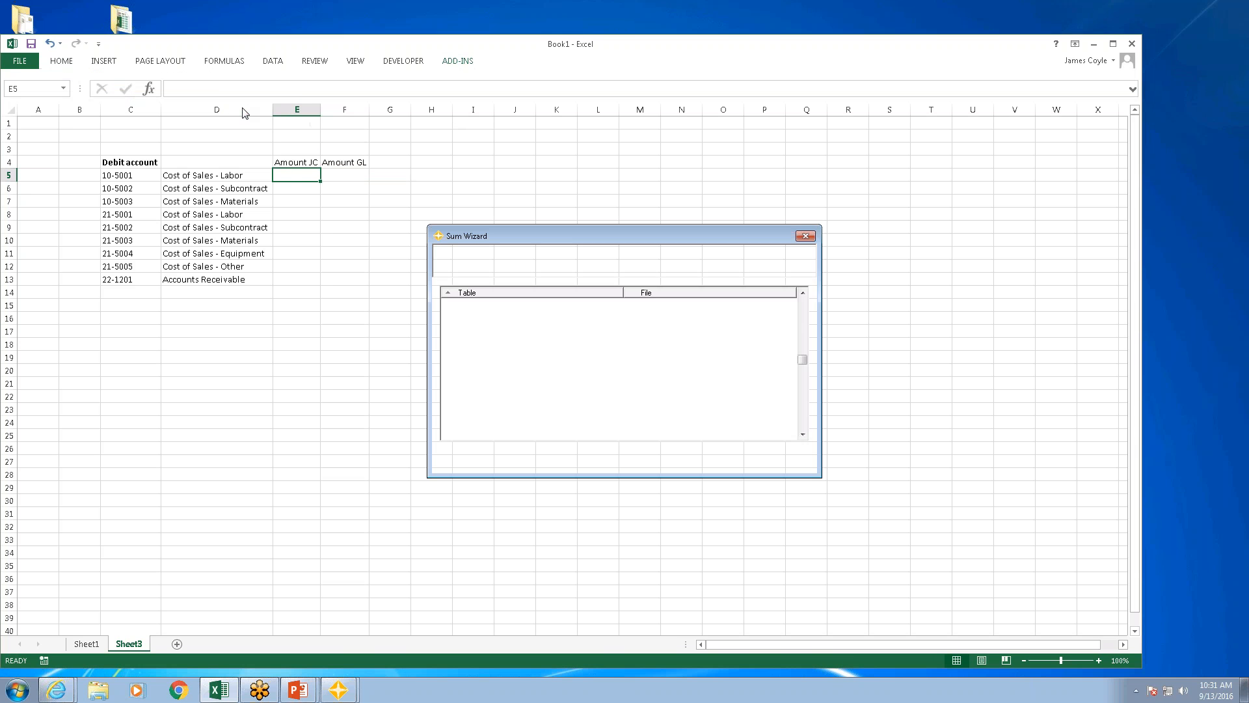
text(jc t)
key(Return)
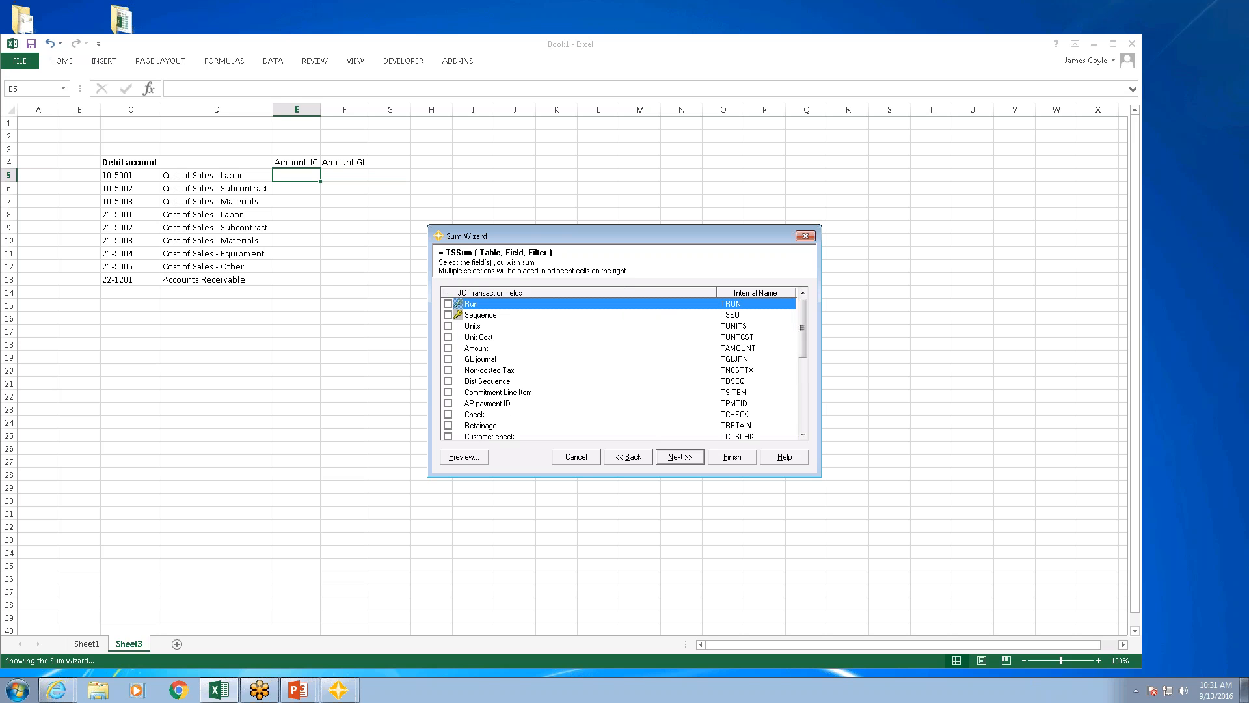
click(448, 348)
click(678, 457)
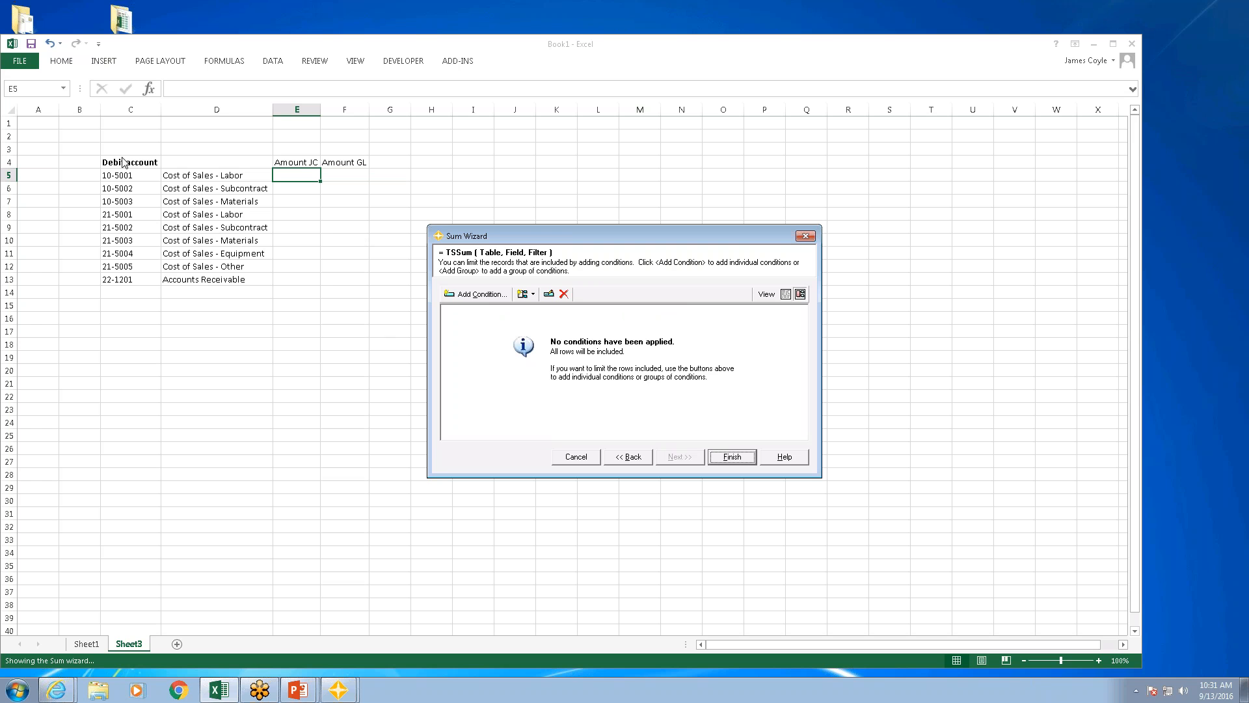
Step: Add a condition that Debit account equals cell reference $C5, and insert the sum formula down through E13
click(485, 296)
scroll(516, 394, down, 4)
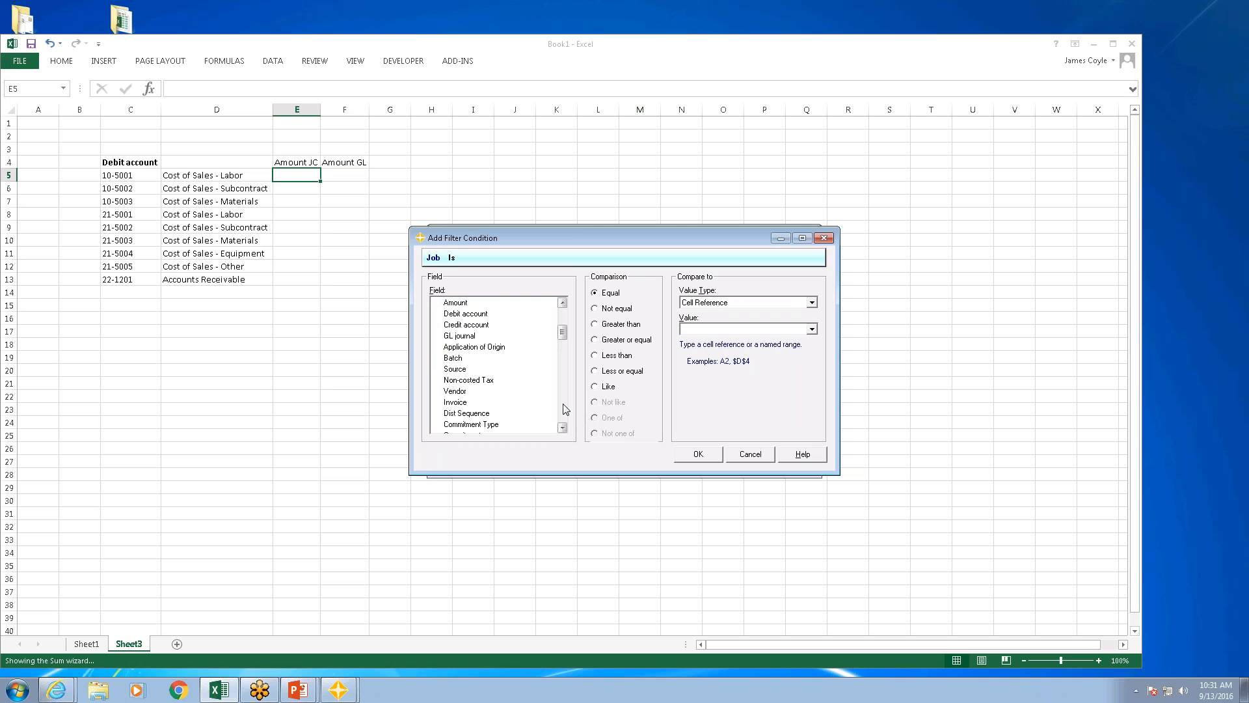
click(467, 315)
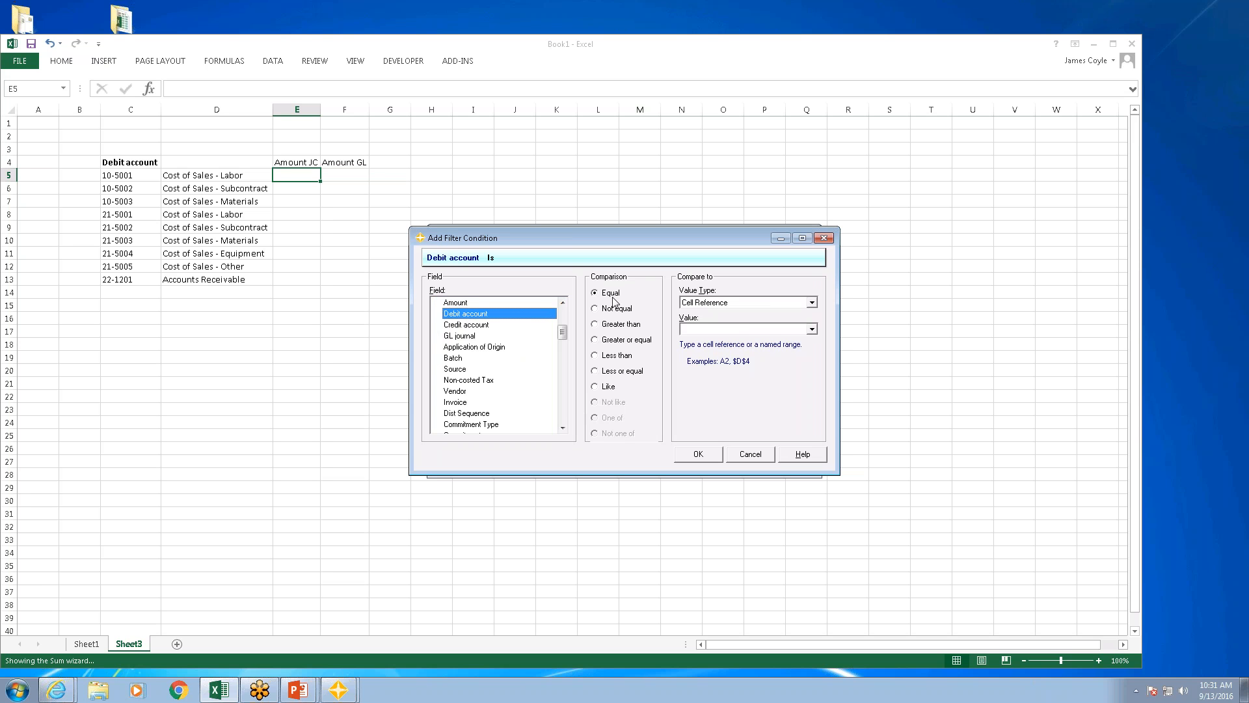
click(735, 329)
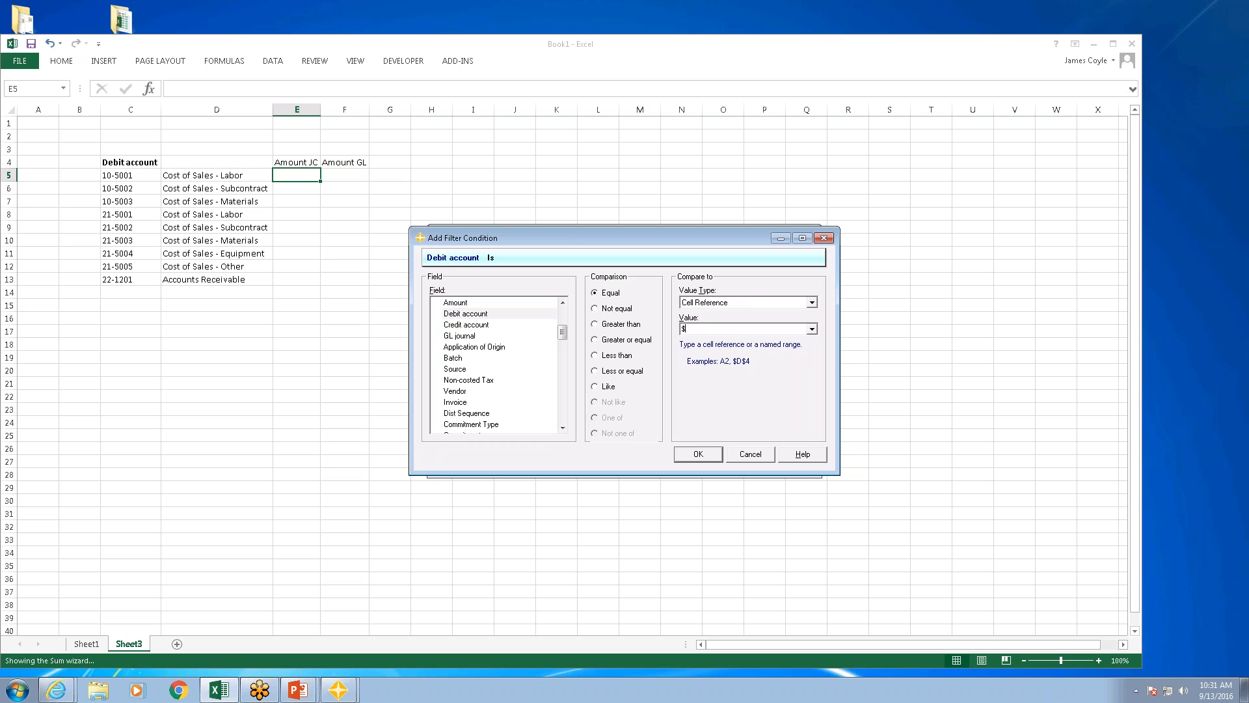
key(Return)
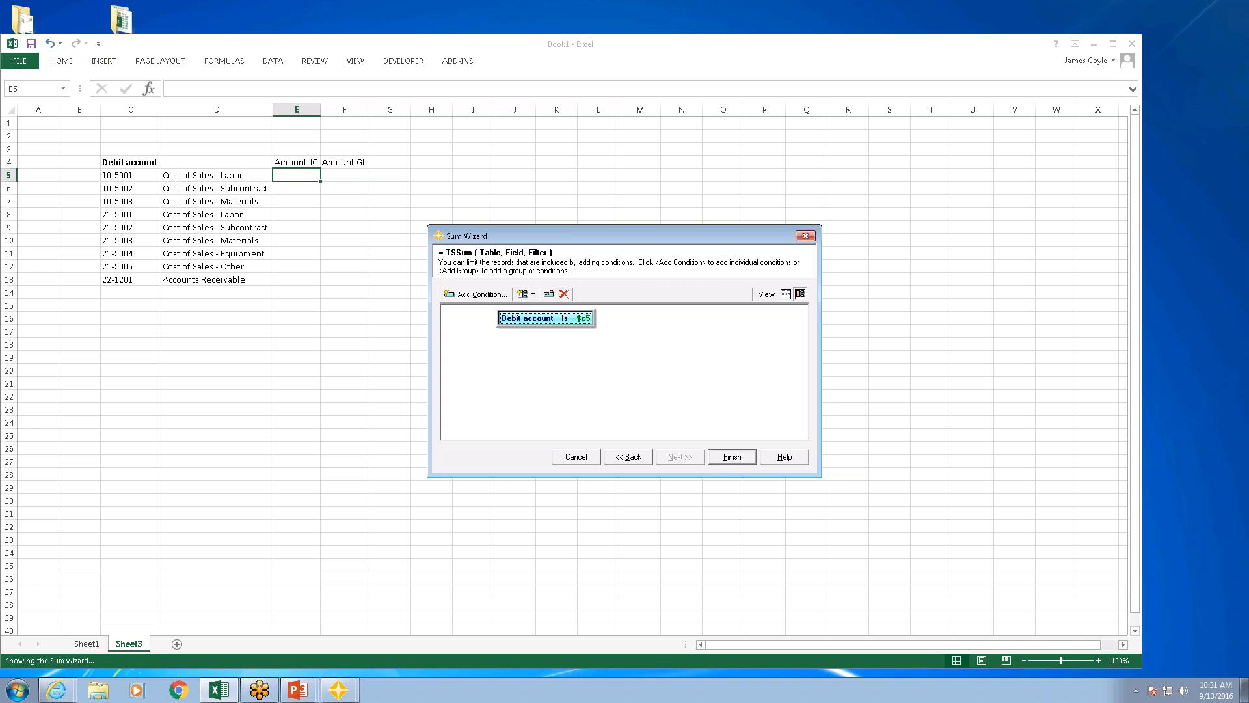
click(732, 457)
double_click(321, 181)
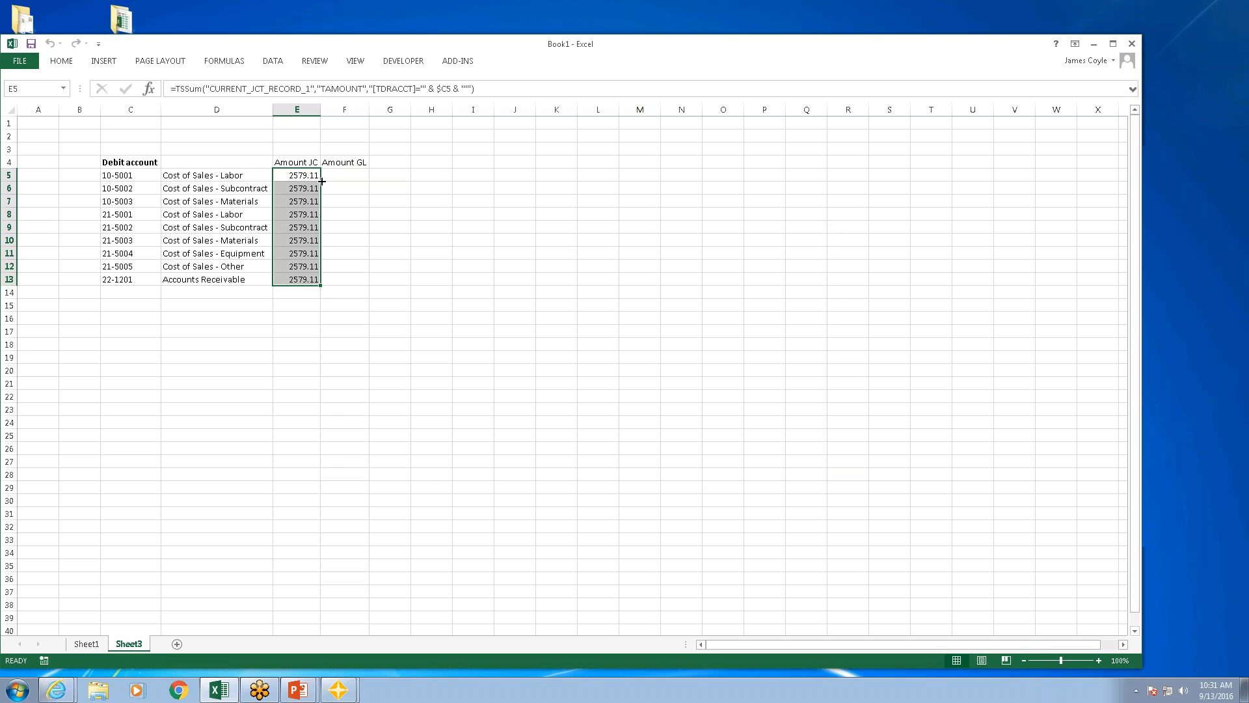
Step: Extend the E5 formula by adding a copy of its TSSum that reads from HISTORY_JCT_RECORD_1 instead of CURRENT_JCT_RECORD_1
click(486, 86)
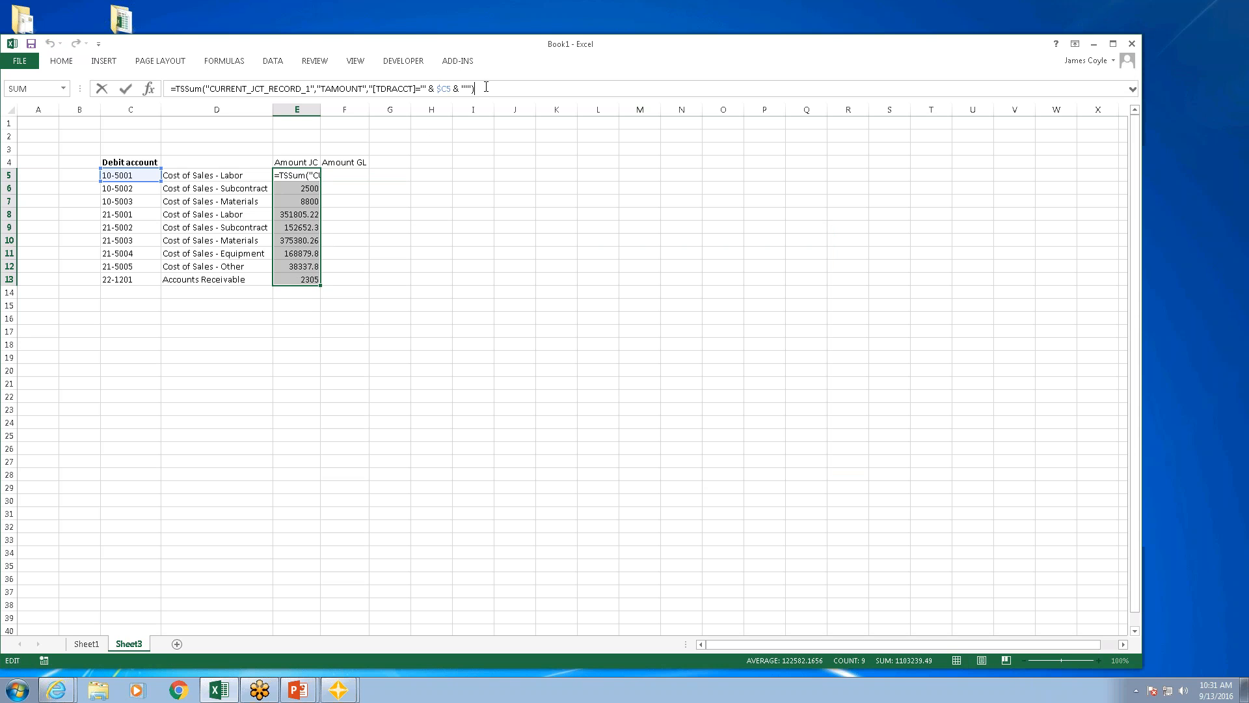
drag(448, 84, 177, 89)
key(ctrl+c)
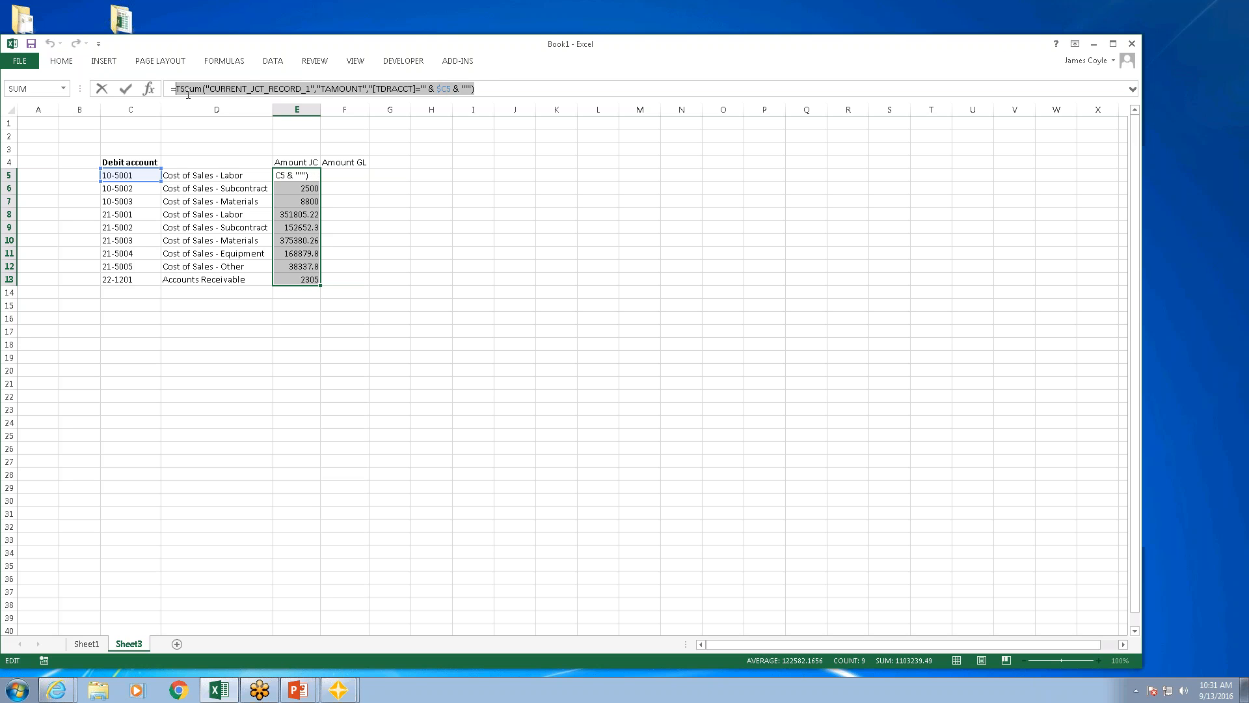
click(488, 86)
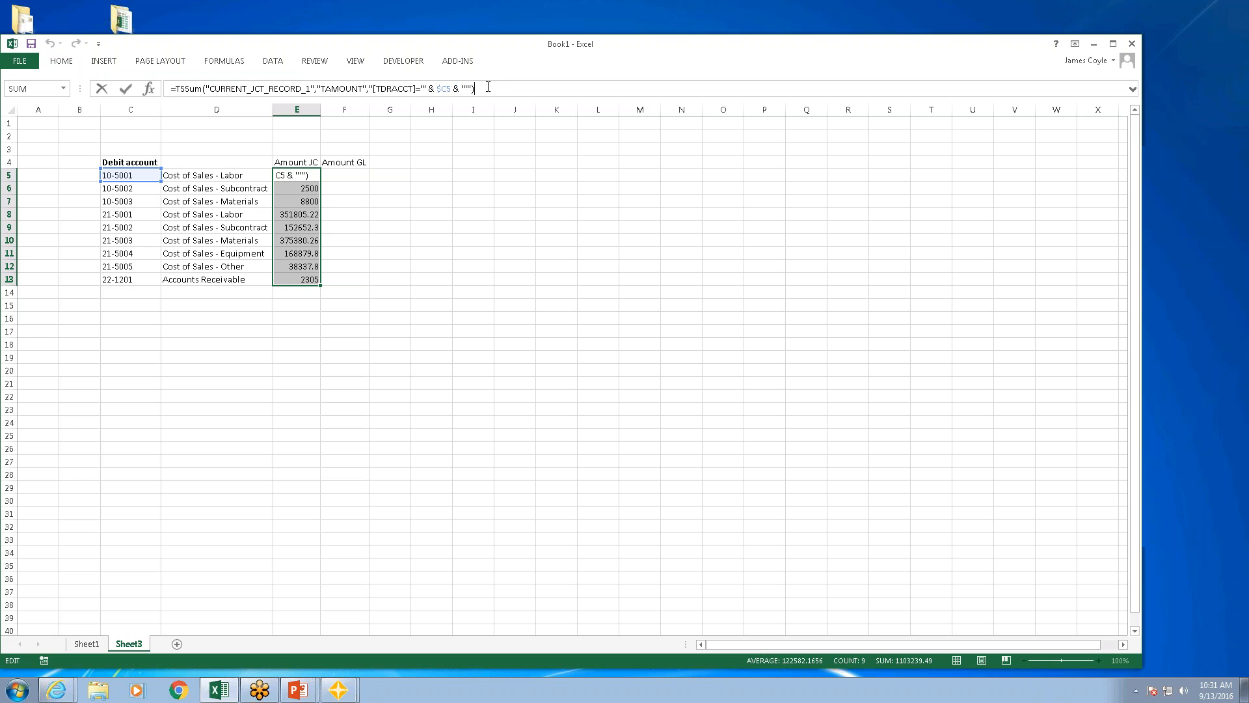
text(+)
key(ctrl+v)
click(554, 89)
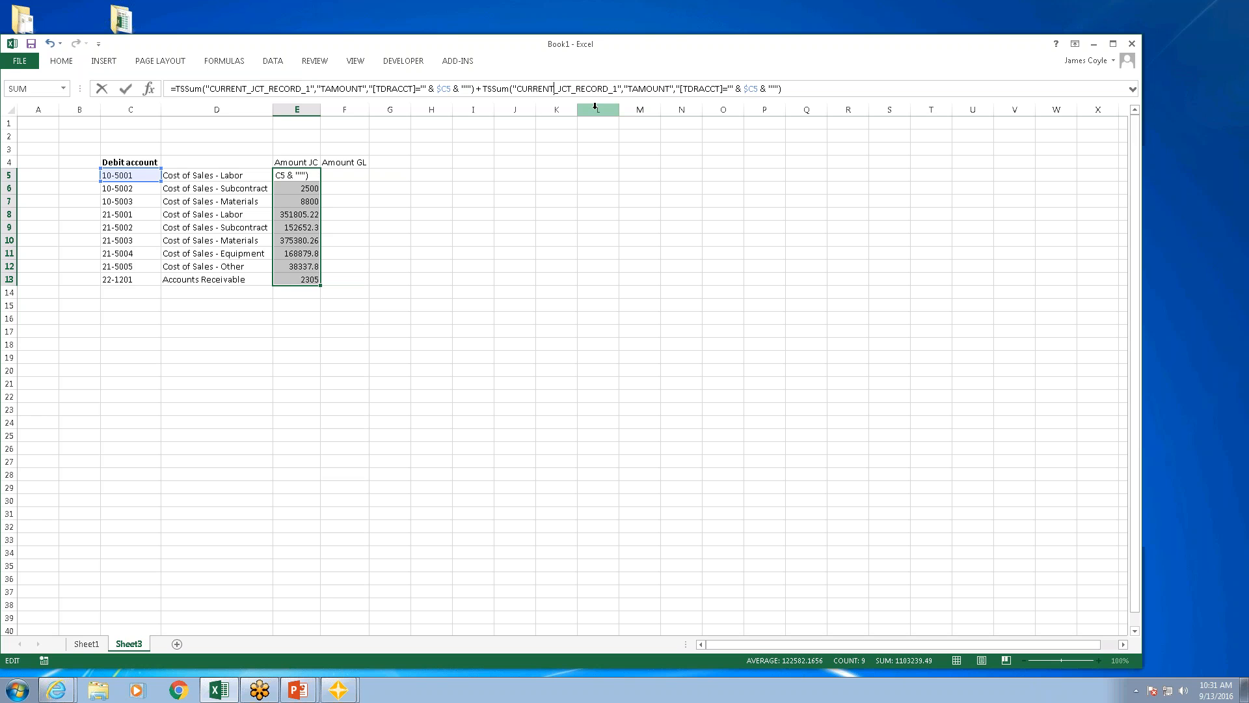
key(BackSpace)
key(BackSpace)
key(BackSpace)
key(BackSpace)
key(BackSpace)
key(BackSpace)
key(BackSpace)
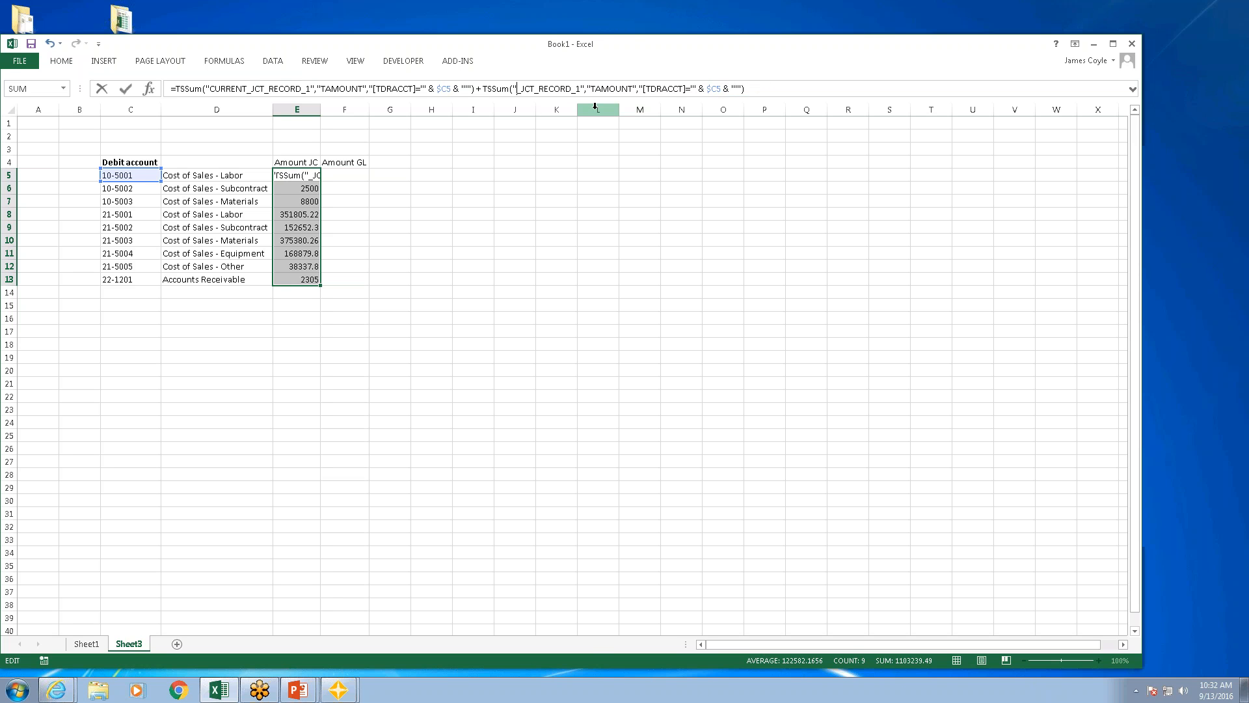
text(HISTORY)
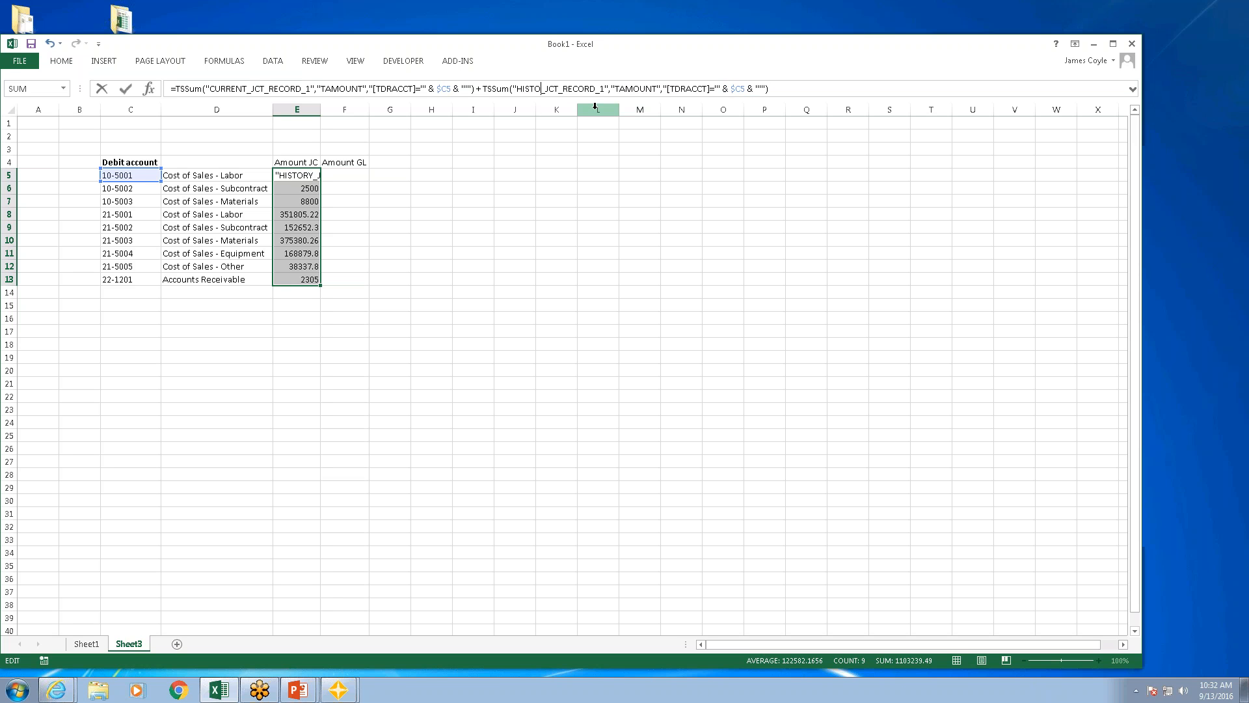
key(Return)
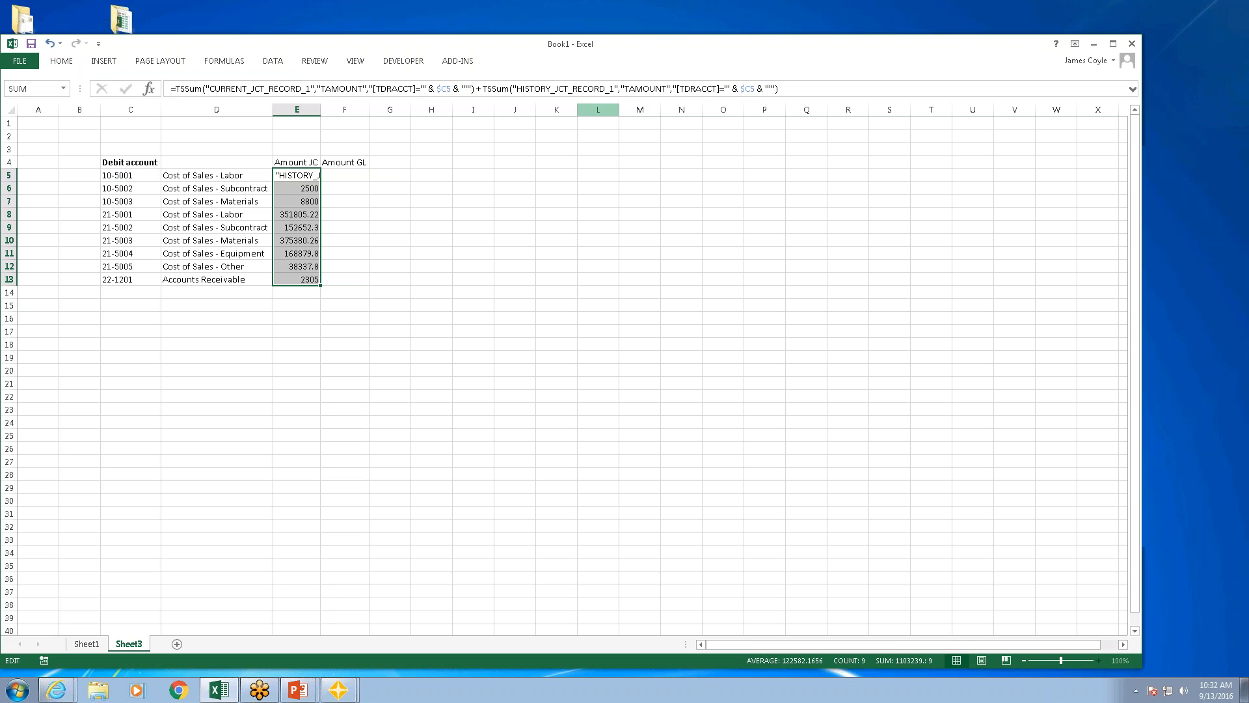
click(432, 250)
Step: Fill the combined current and history sum formula from E5 down through E13
click(307, 174)
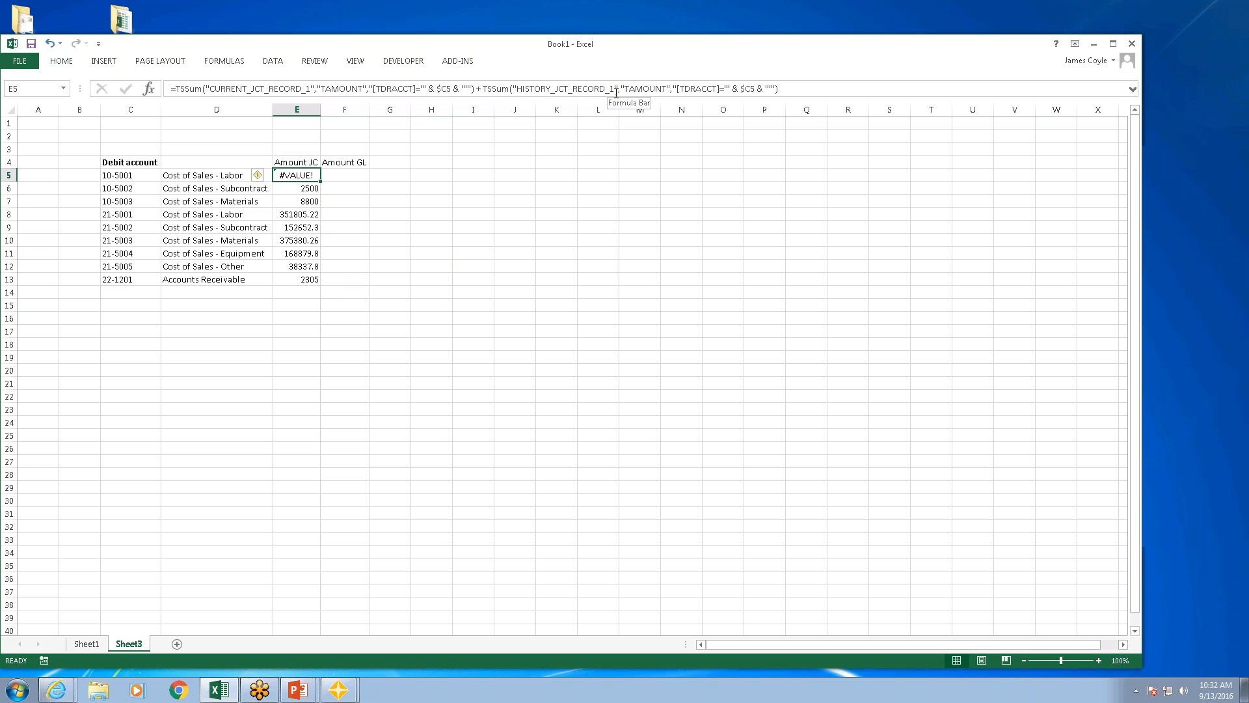
click(552, 90)
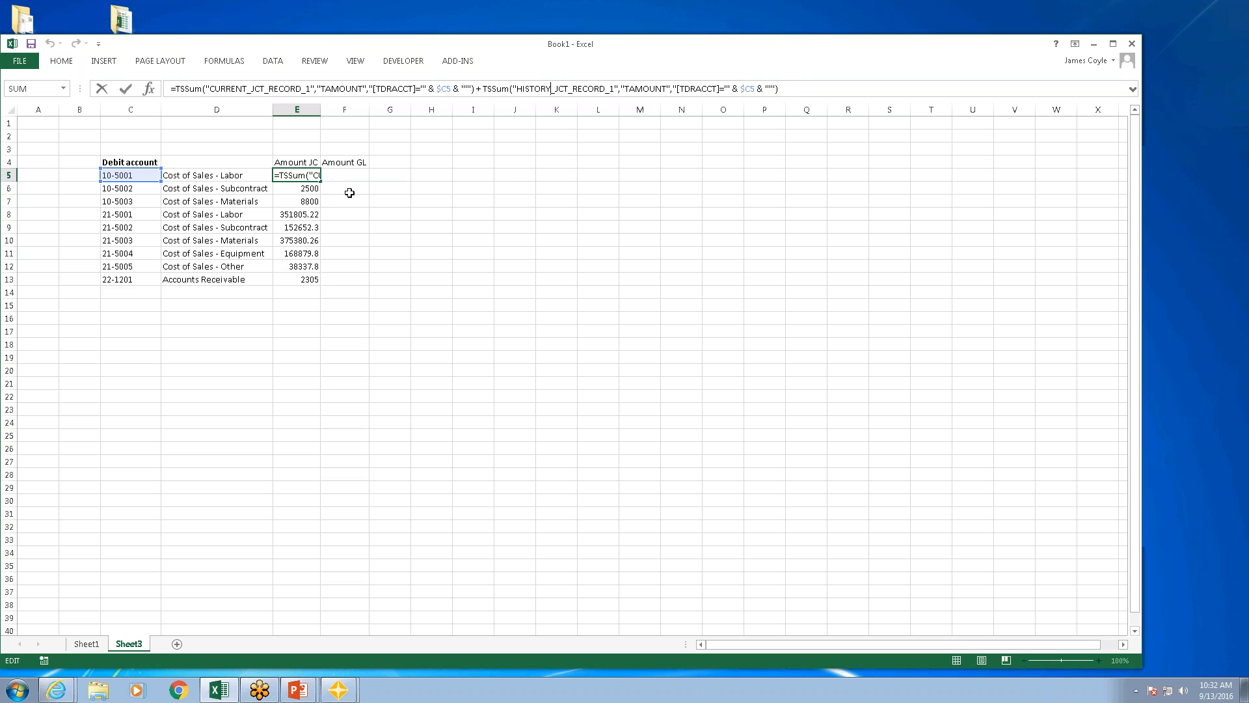
double_click(321, 182)
click(362, 226)
Step: Remove the added HISTORY_JCT_RECORD_1 sum from the E5 formula, leaving only the CURRENT_JCT_RECORD_1 sum
click(300, 177)
click(778, 89)
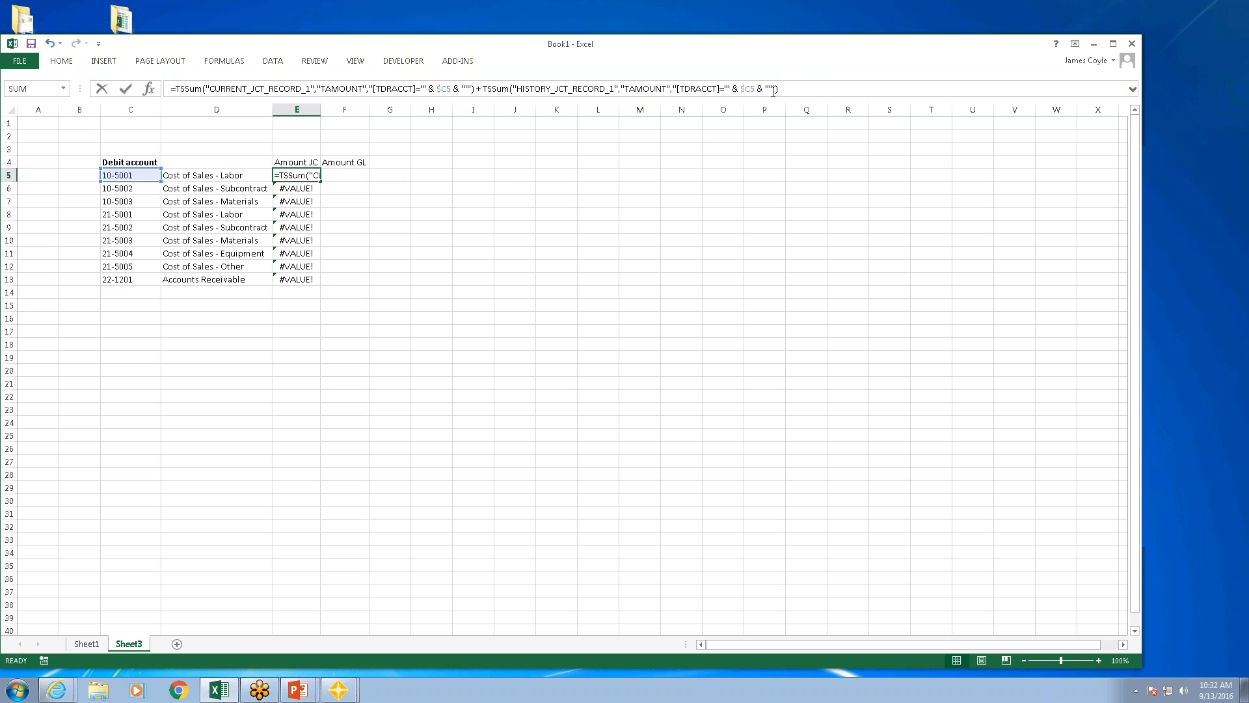
drag(779, 89, 482, 89)
key(Delete)
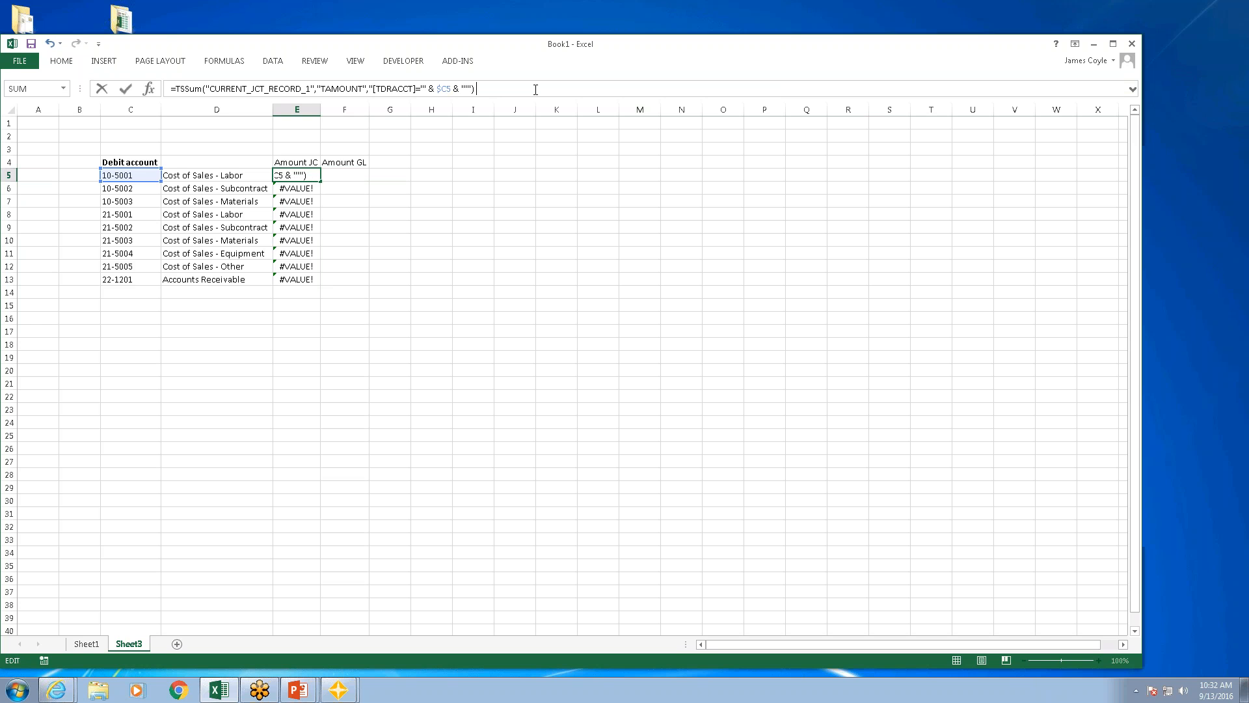
key(Return)
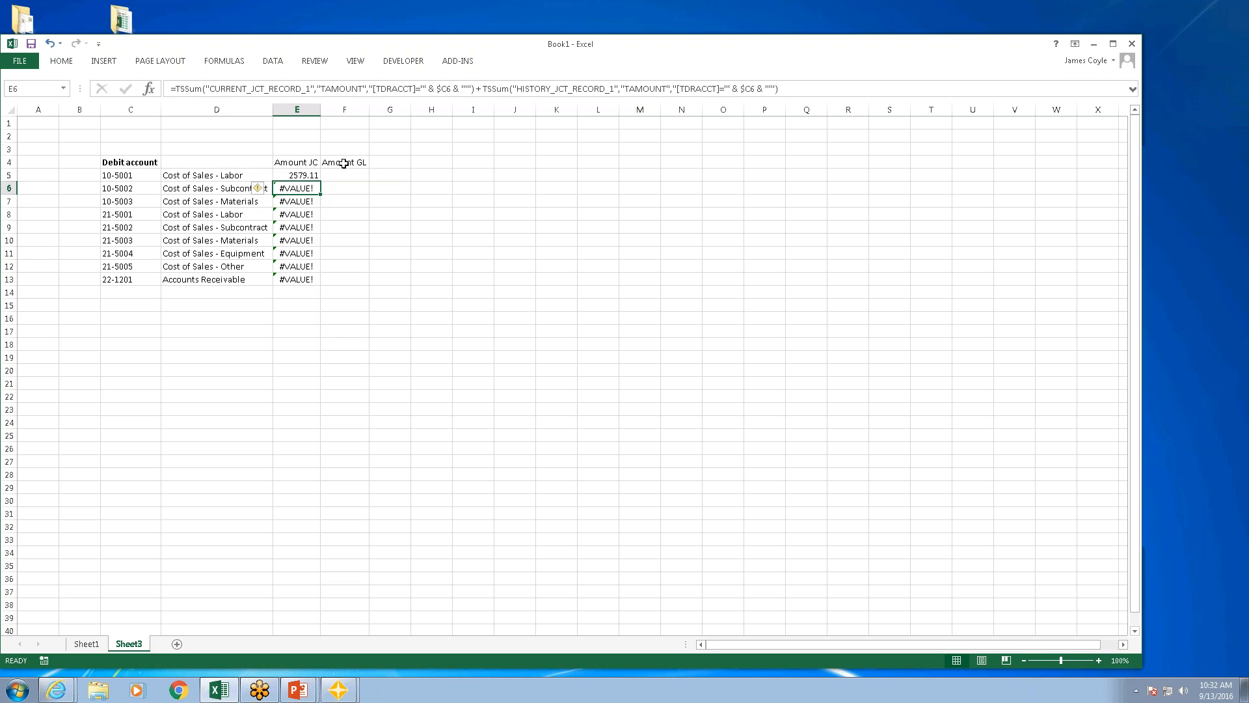
Step: Append a plus sign and a second copy of the CURRENT_JCT_RECORD_1 TSSum to the formula in E5
click(312, 178)
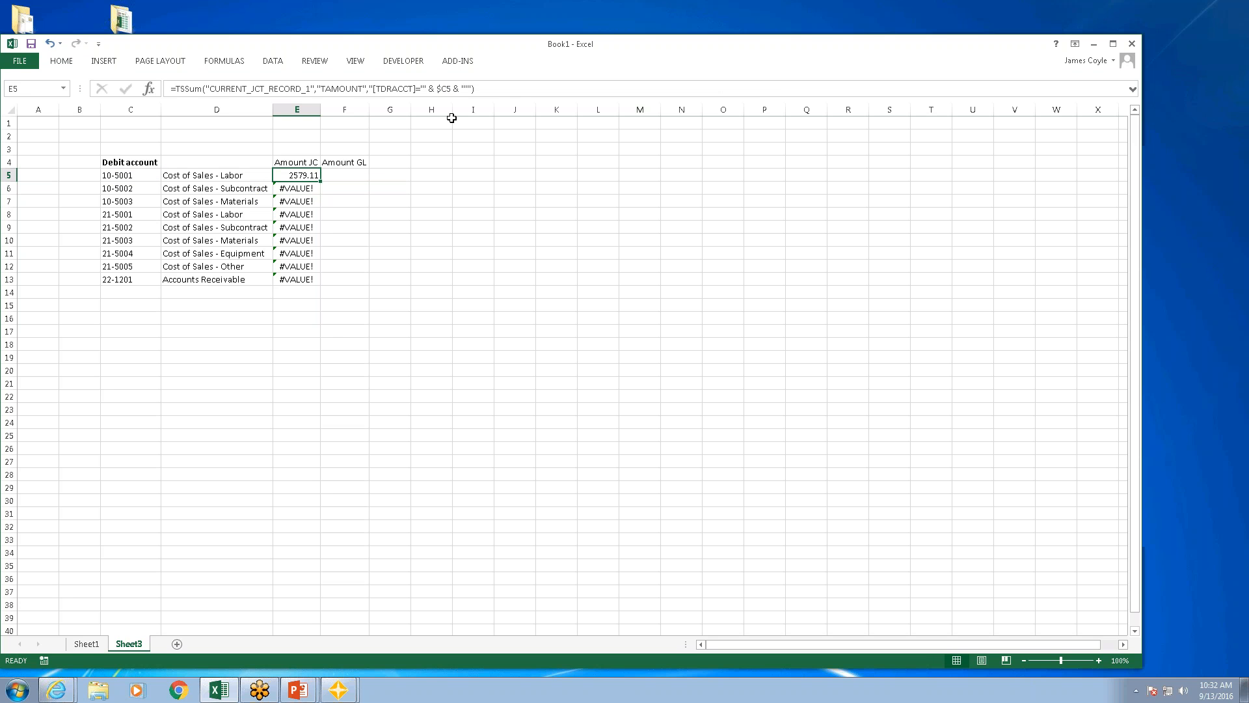
key(F2)
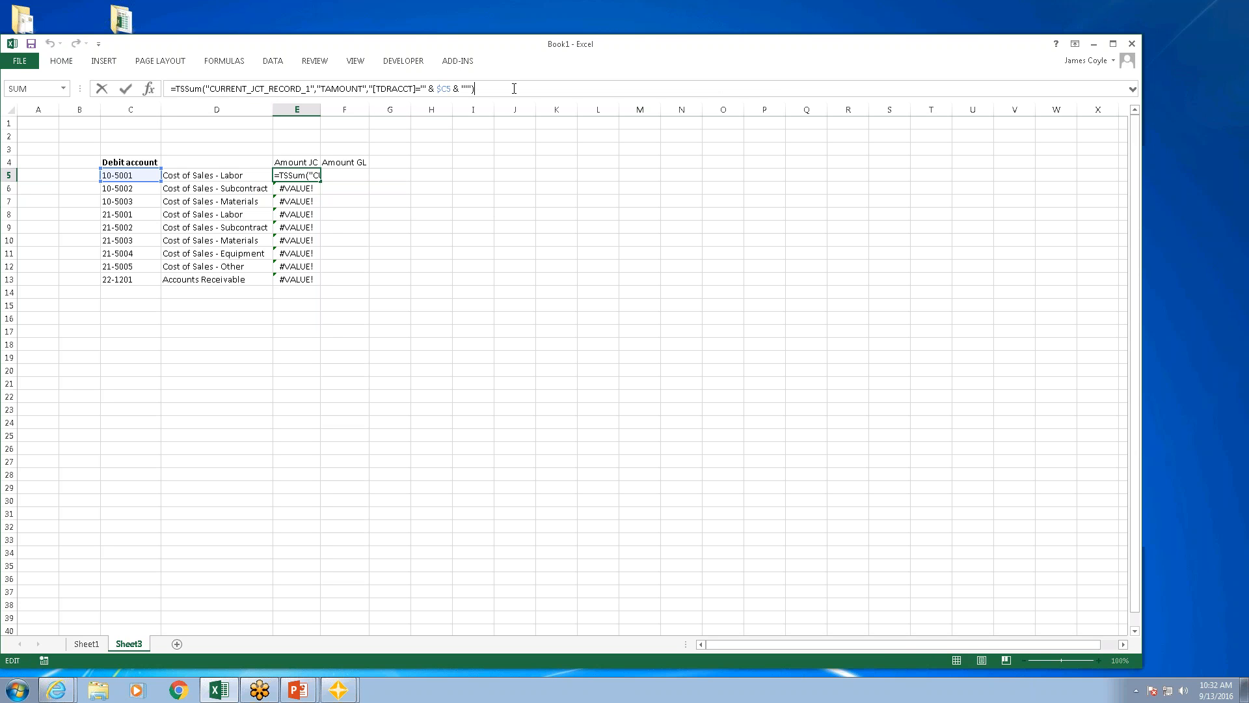
text(+)
key(ctrl+v)
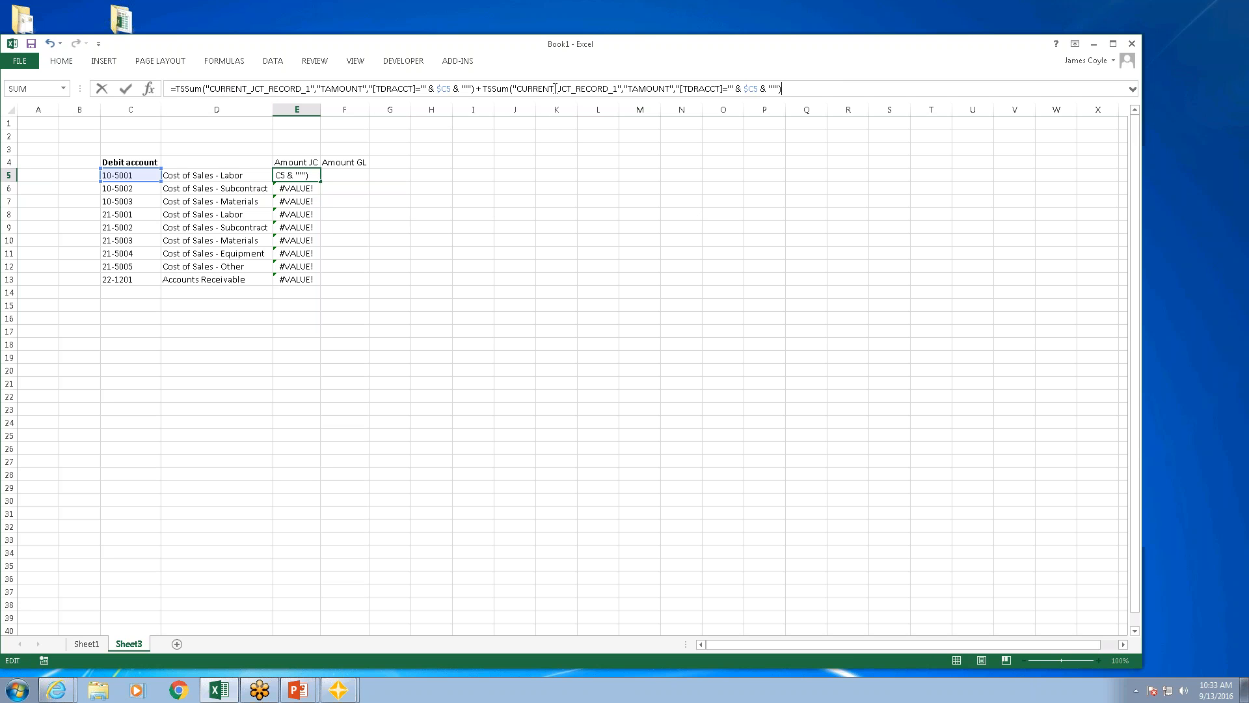
key(Return)
click(308, 176)
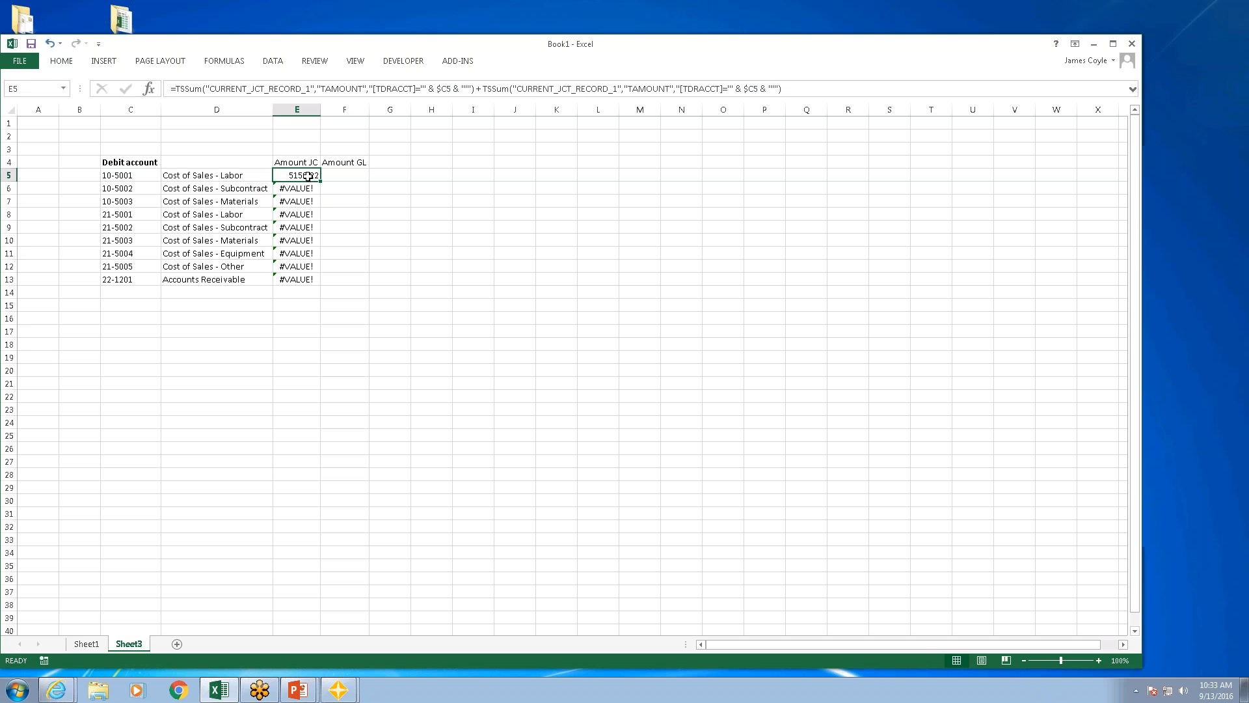
Step: Change the table name in the second TSSum of the E5 formula to HISTORY_JCT_RECORD_1
click(553, 89)
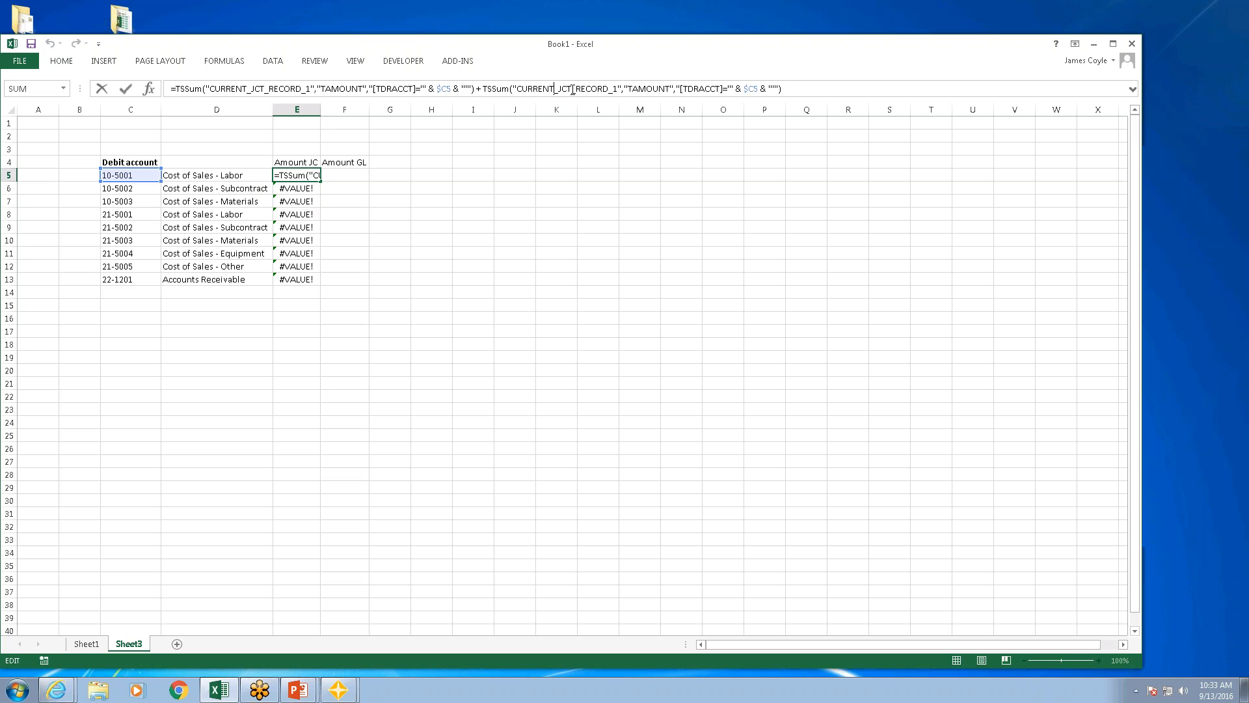
key(BackSpace)
key(BackSpace)
key(BackSpace)
key(BackSpace)
key(BackSpace)
key(BackSpace)
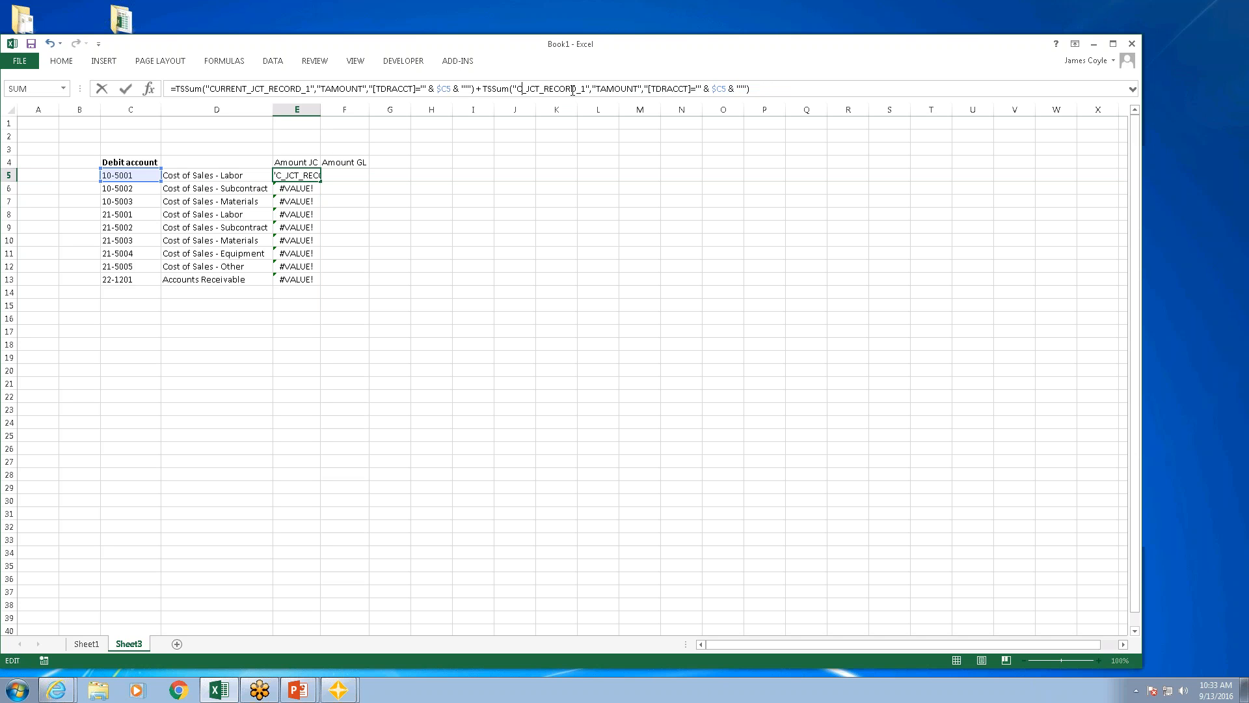
key(BackSpace)
text(h)
key(BackSpace)
text(H)
key(BackSpace)
text(HISTORY)
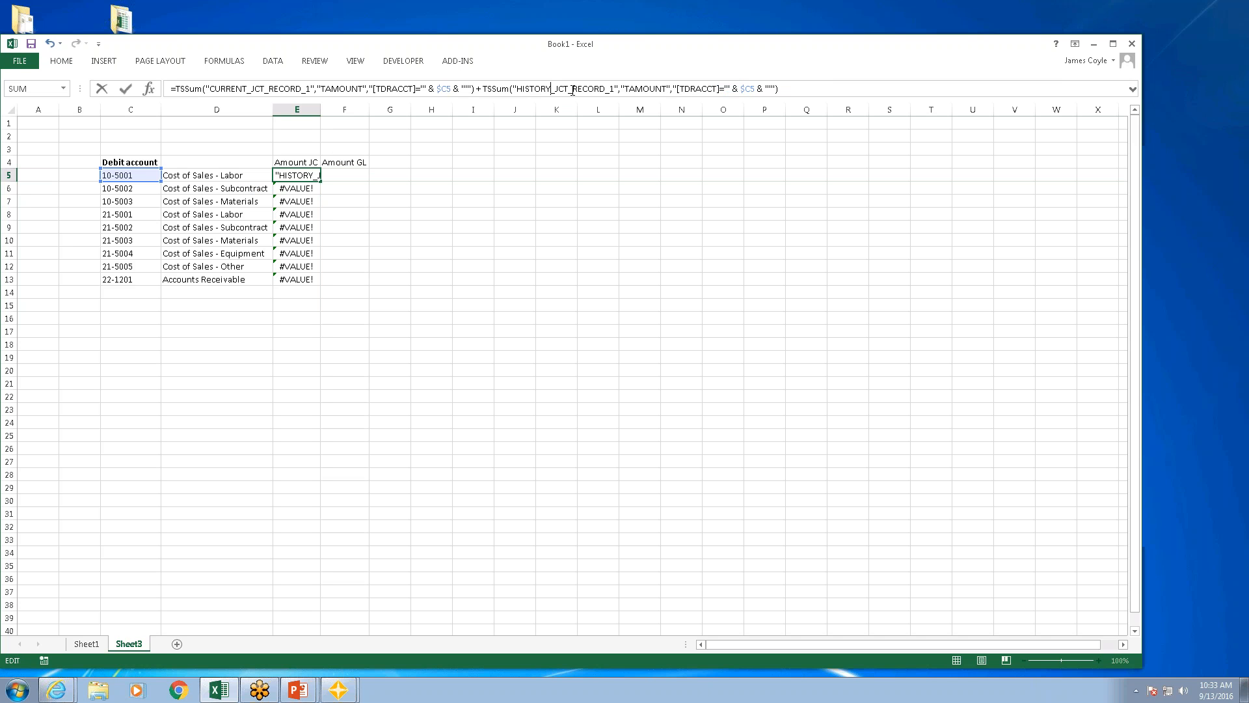
key(Return)
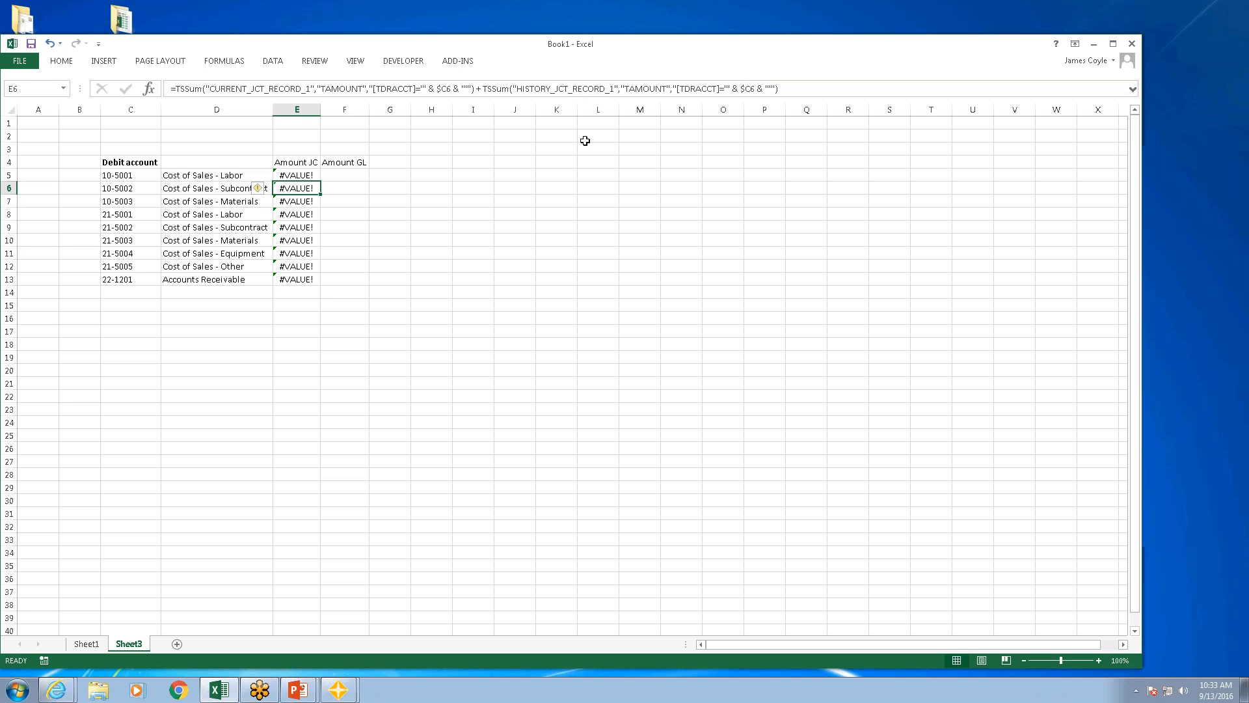
click(305, 175)
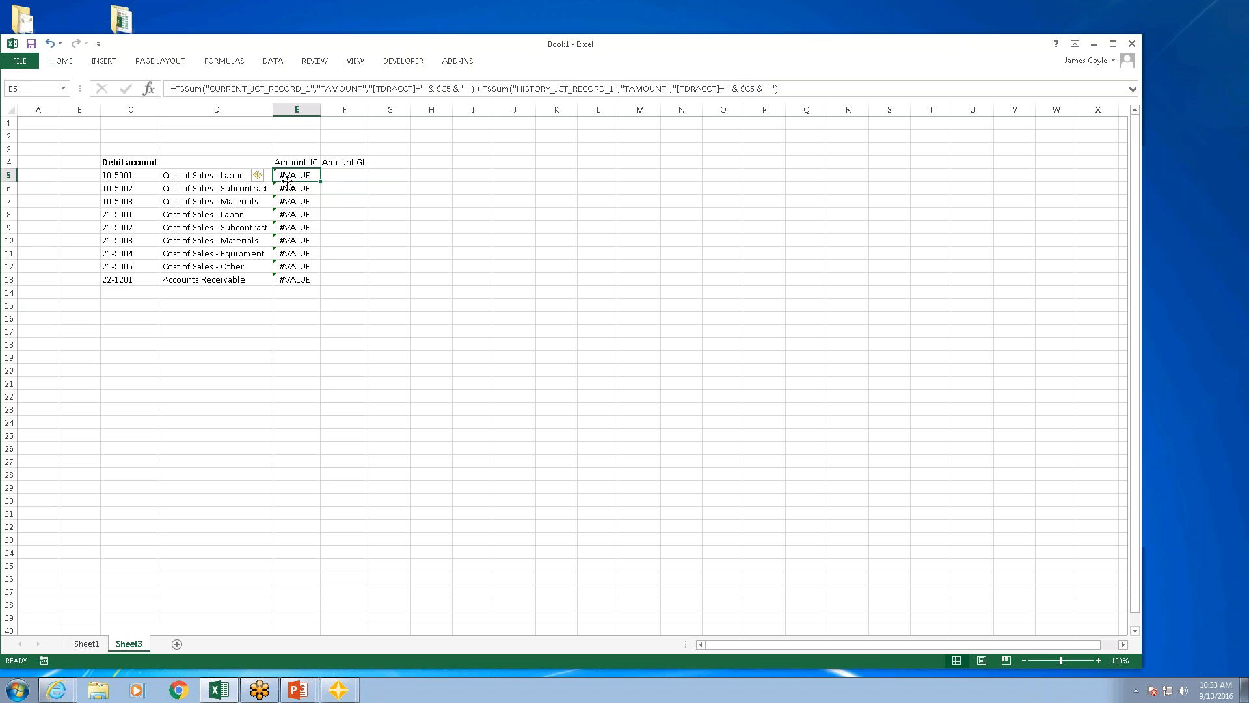
Step: Insert a blank column between the Amount JC and Amount GL columns
click(347, 109)
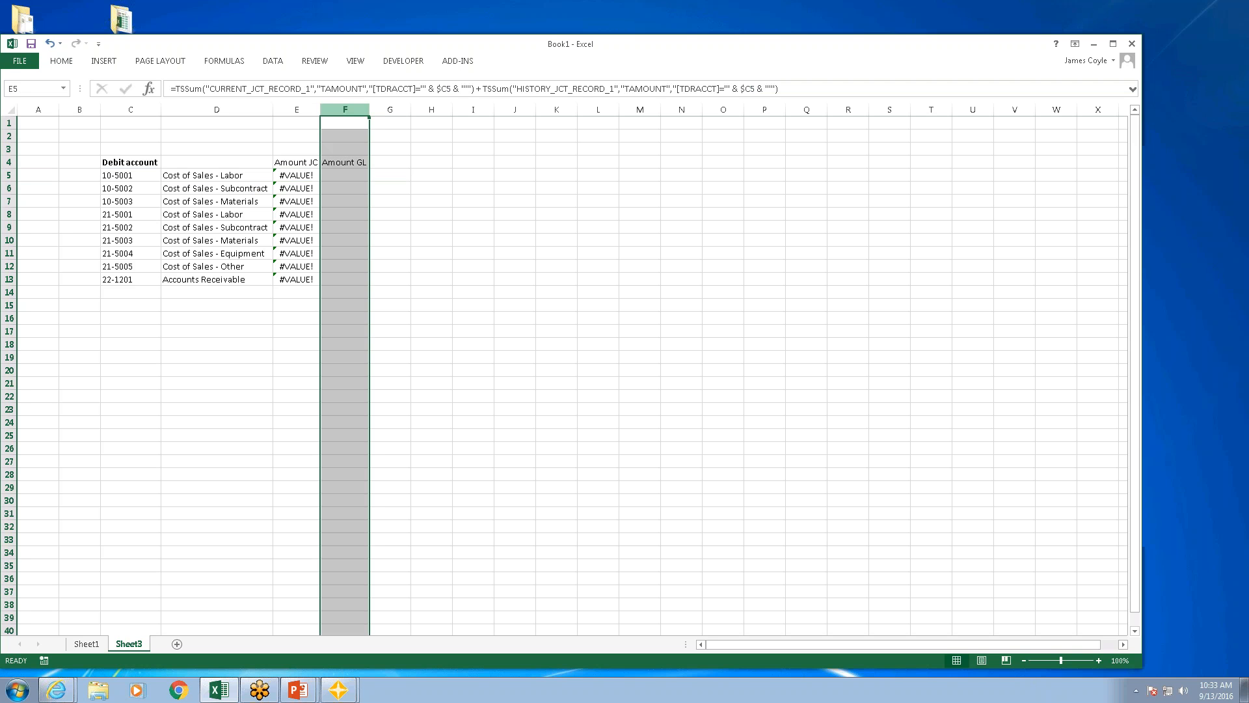
right_click(347, 111)
click(394, 203)
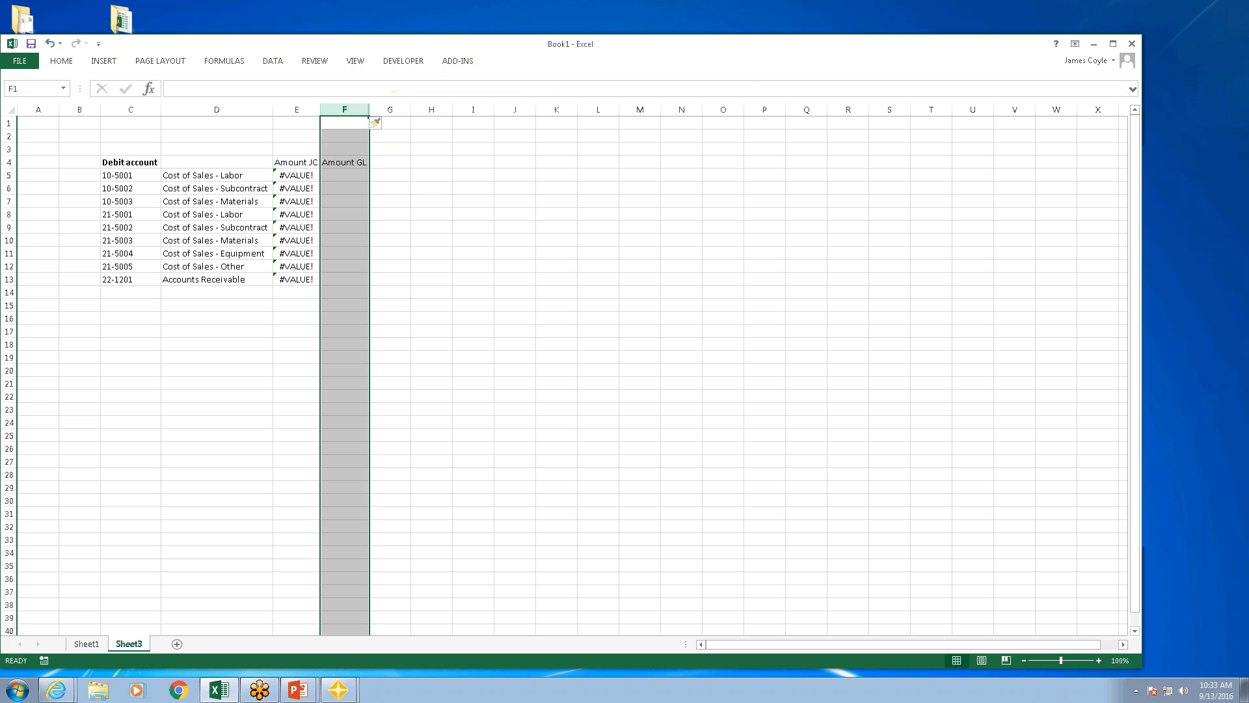
click(334, 174)
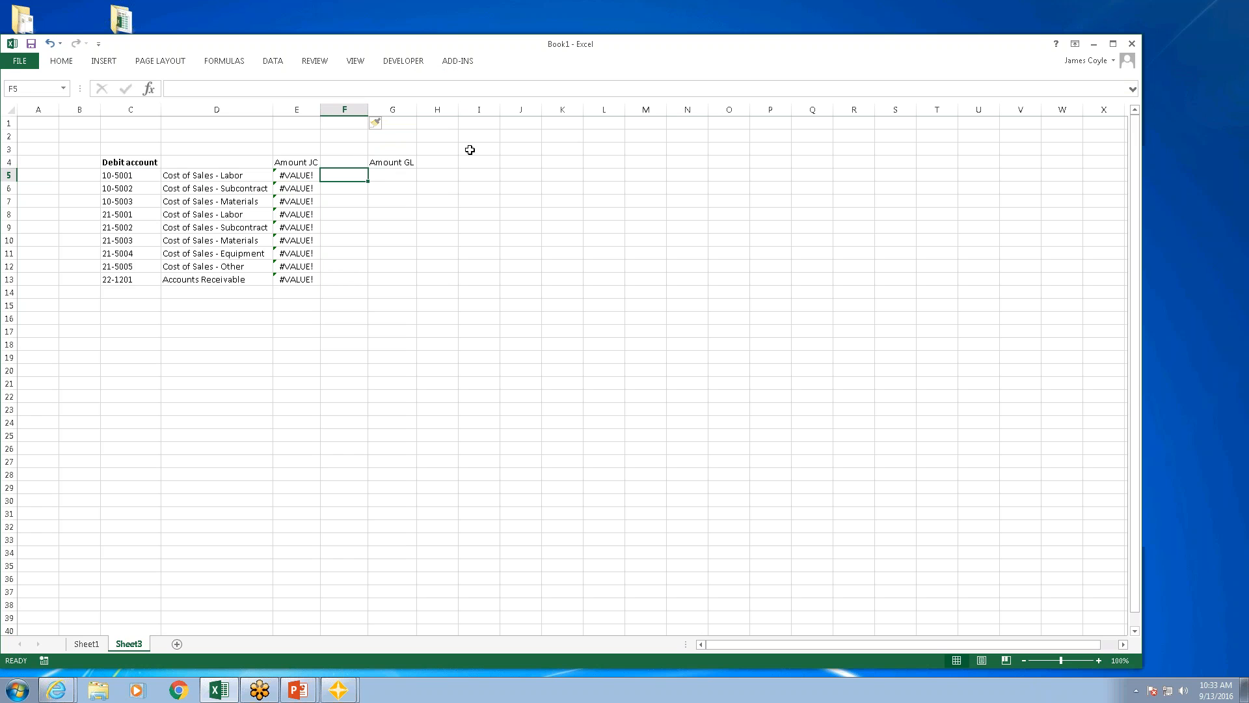
Step: Start a TSSum in F5 on the JC Transaction table from CURRENT.JCT, summing the Amount field
click(458, 63)
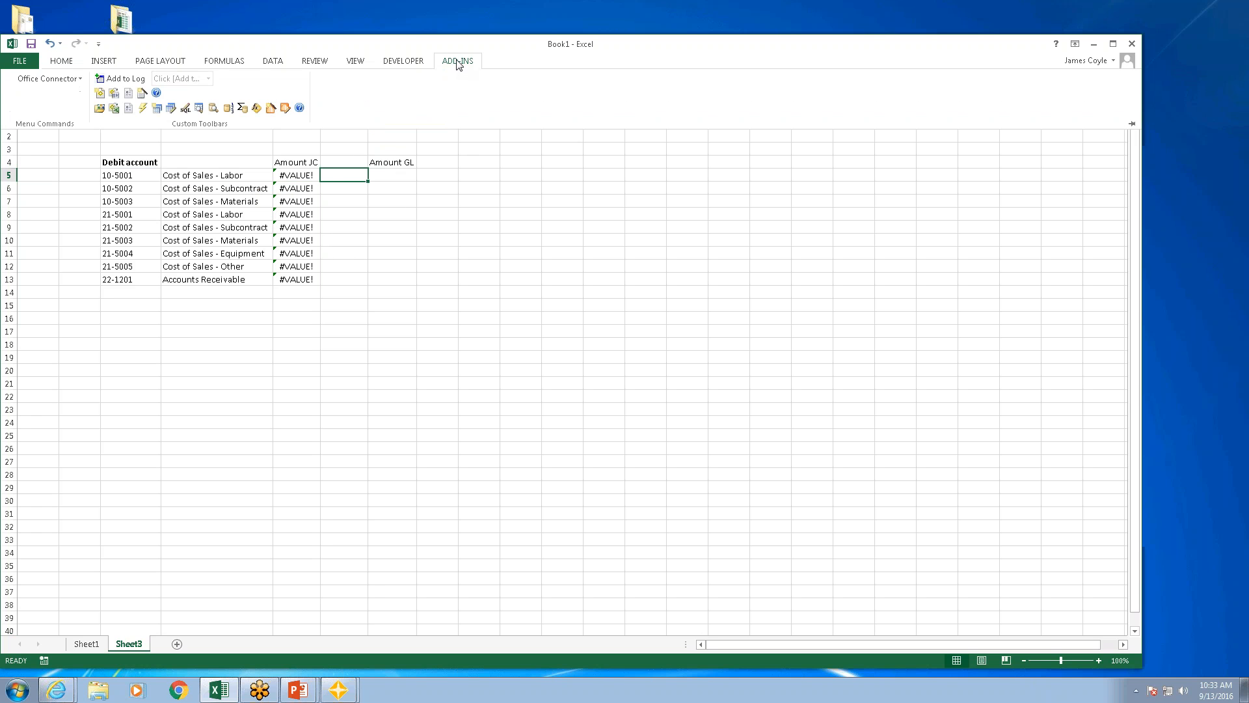
click(242, 108)
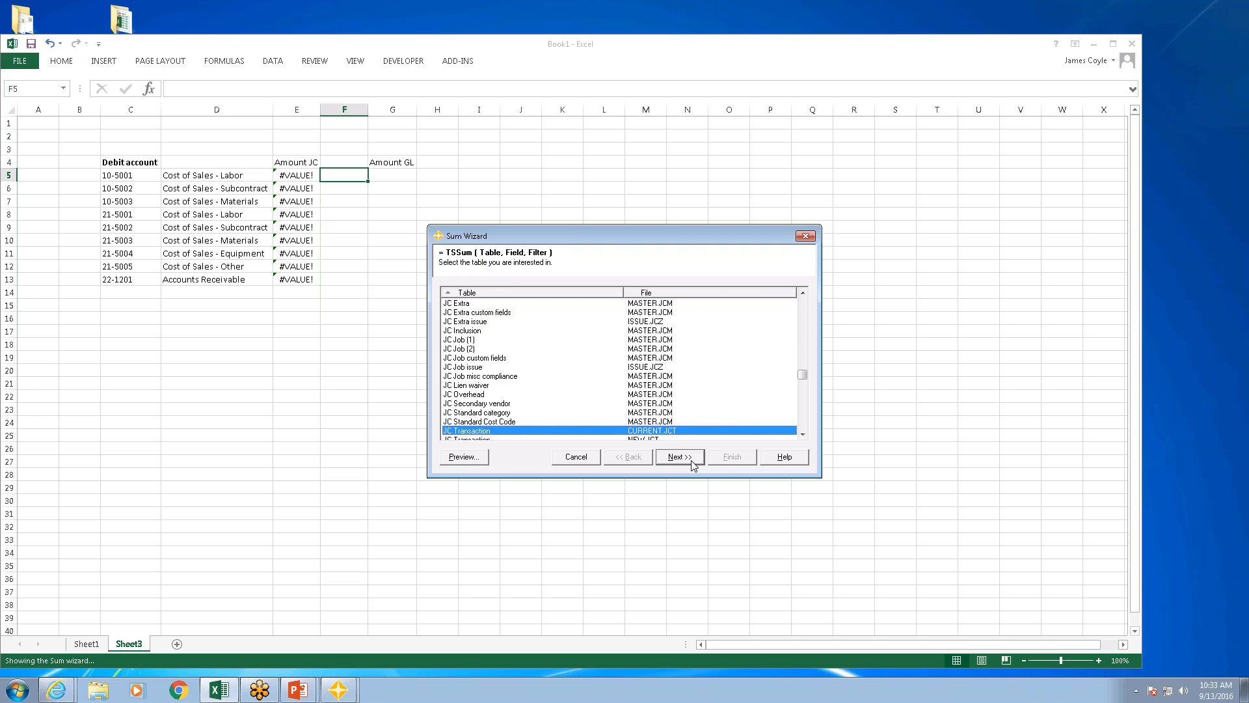
click(679, 457)
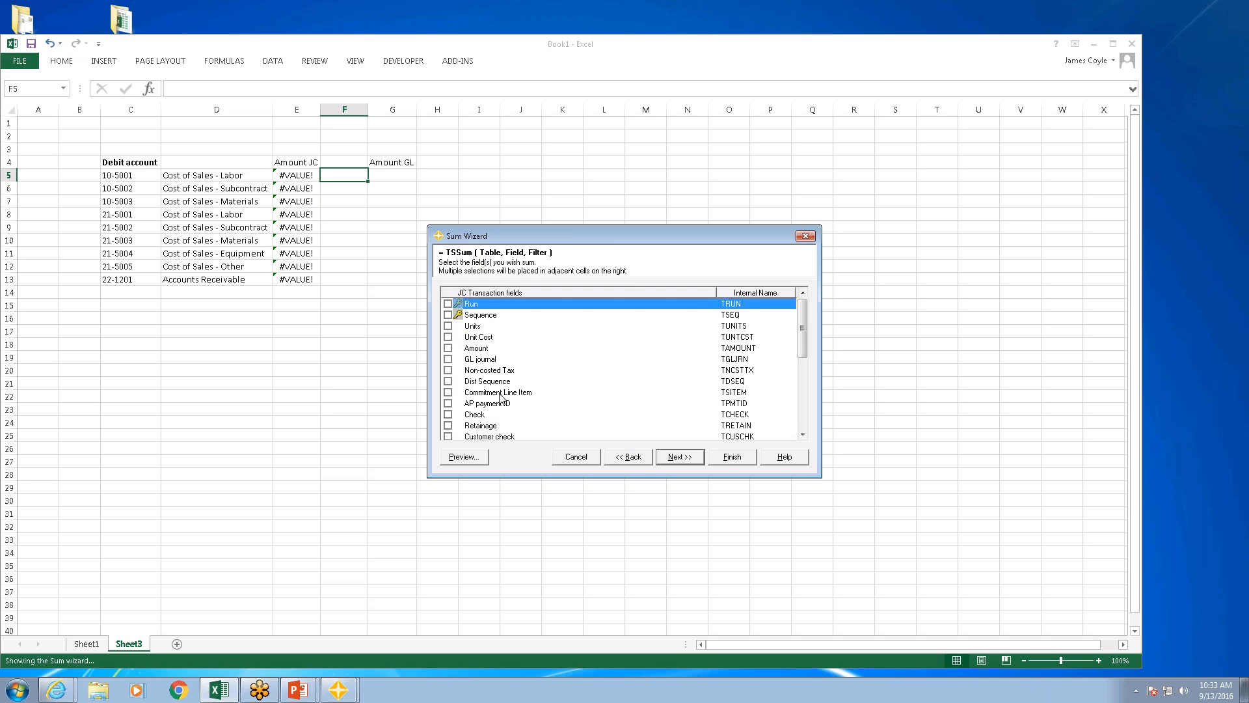
click(448, 348)
click(673, 459)
Step: Add a filter condition that Debit account equals cell reference $C5, and insert the sum formula in F5
click(482, 295)
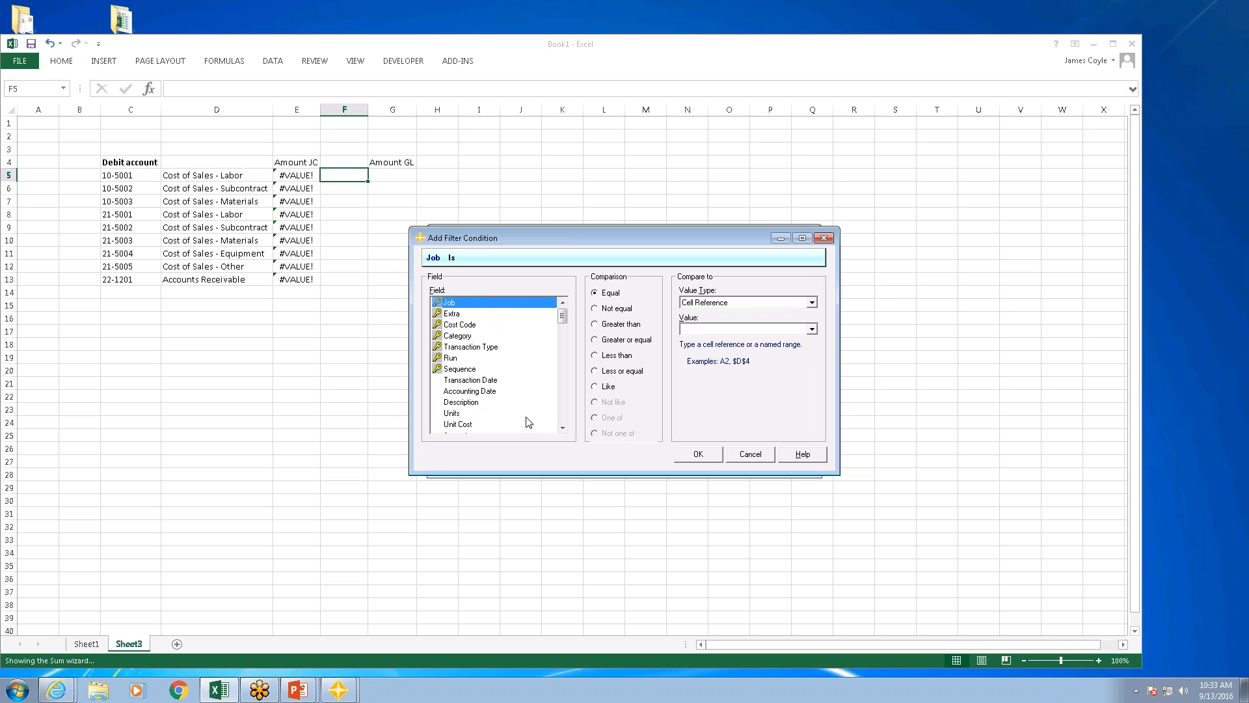
click(563, 412)
click(465, 314)
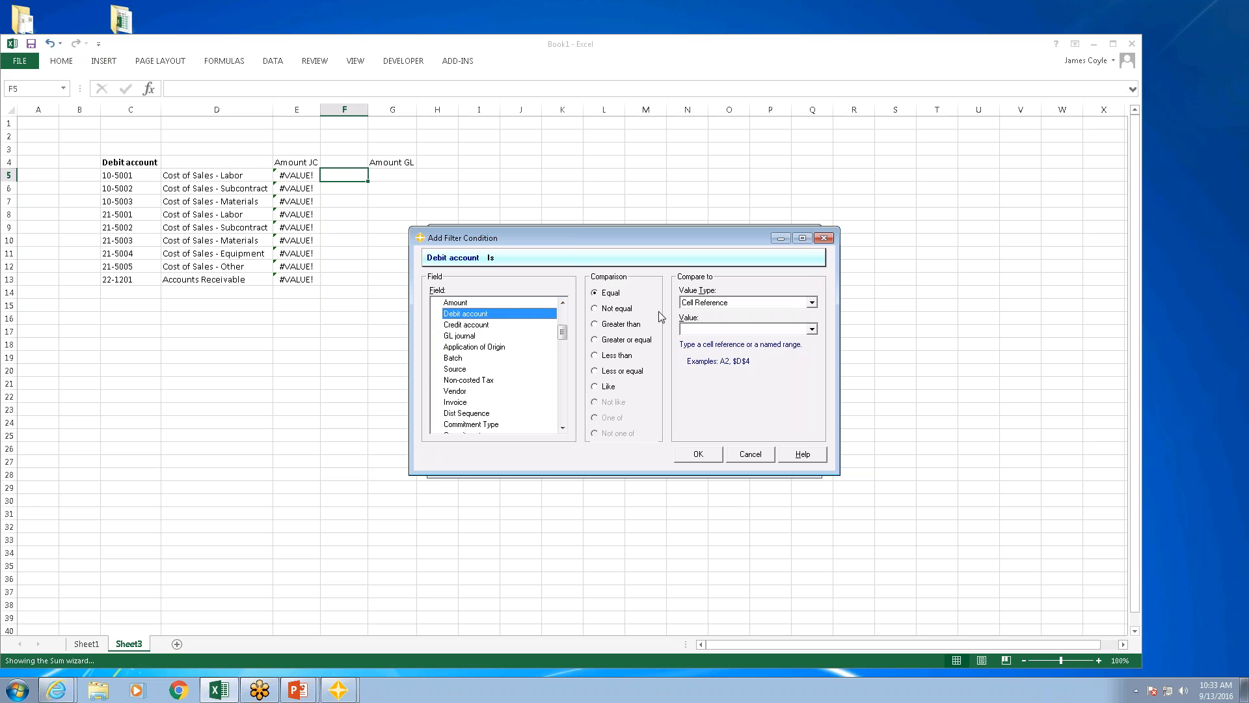
click(717, 328)
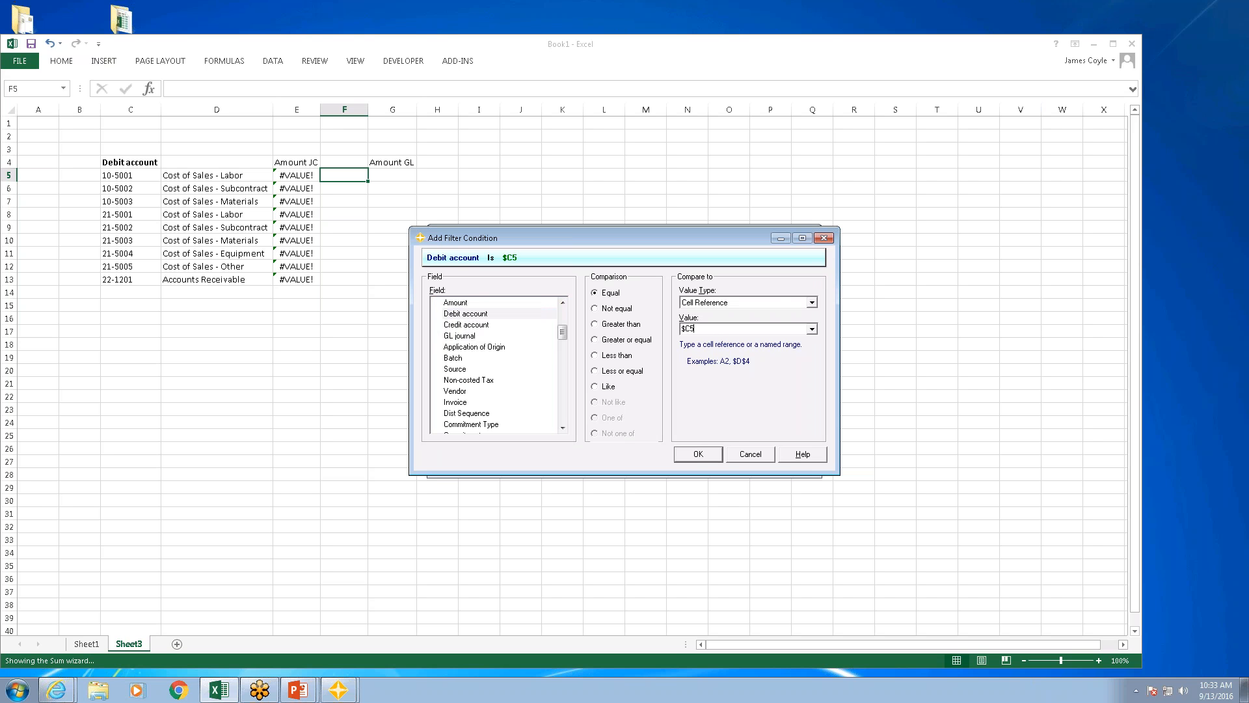
key(Return)
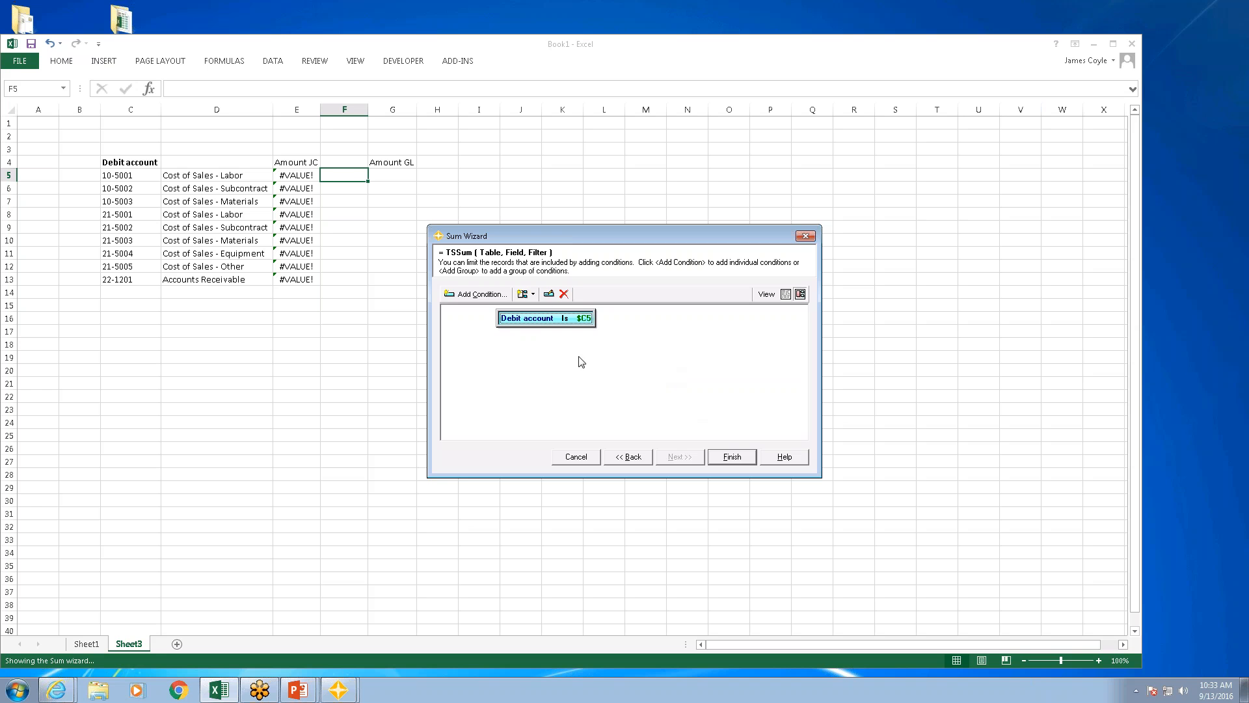
click(737, 457)
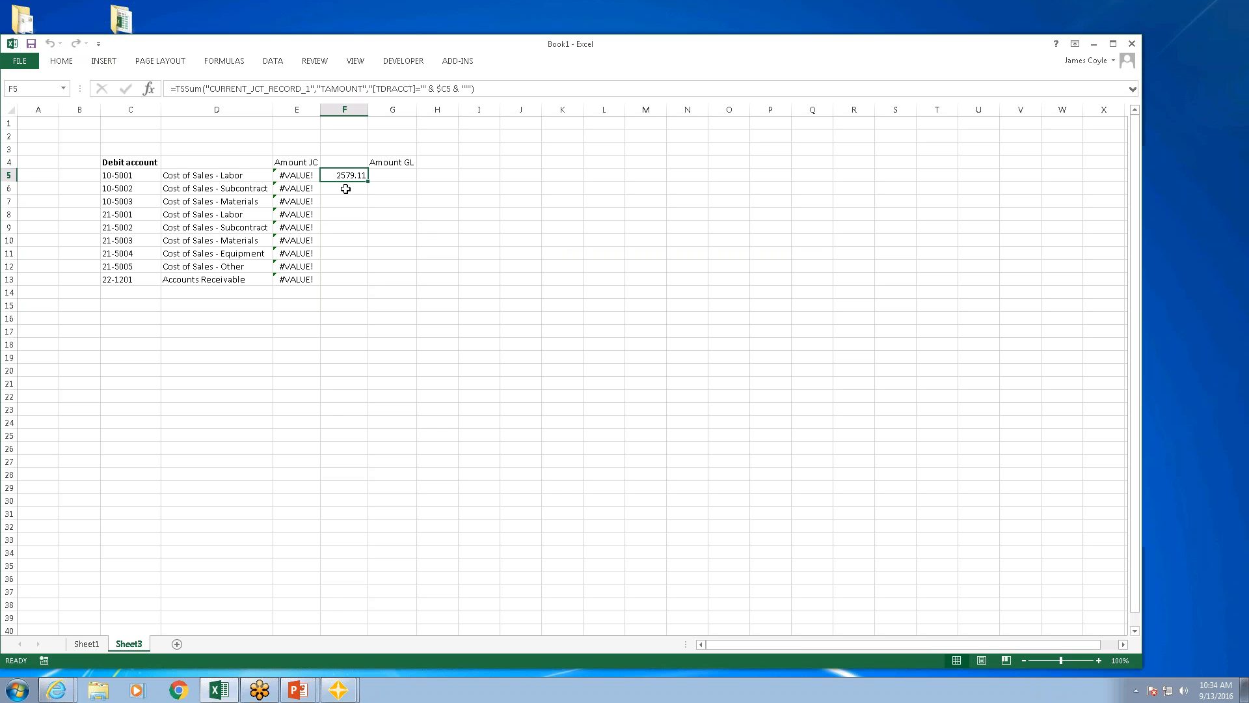
Step: Clear the sum formula from F5
key(BackSpace)
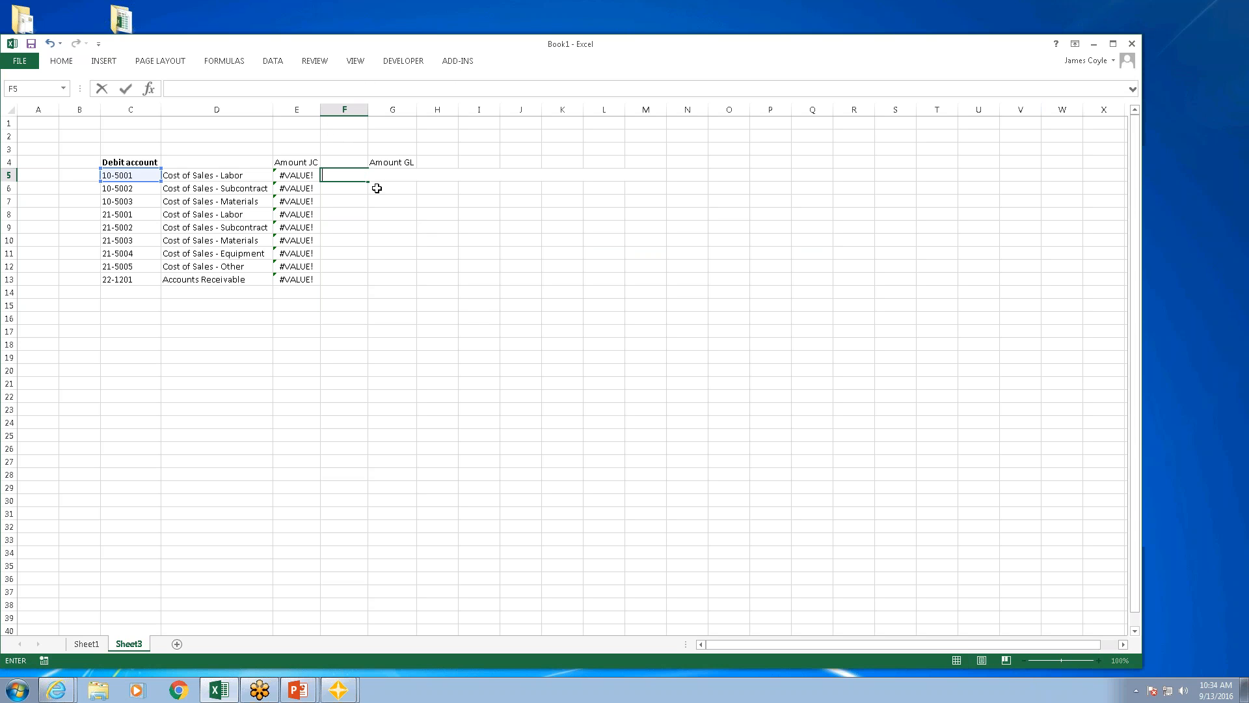
click(463, 316)
click(340, 173)
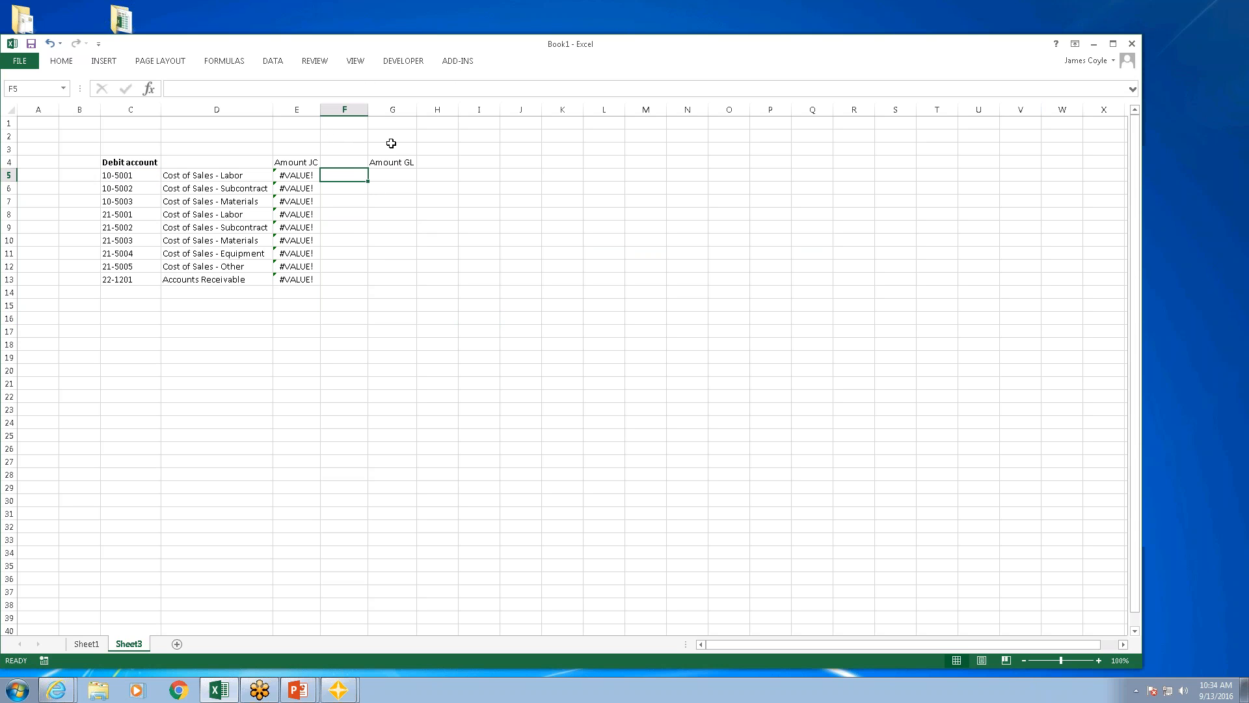
click(466, 62)
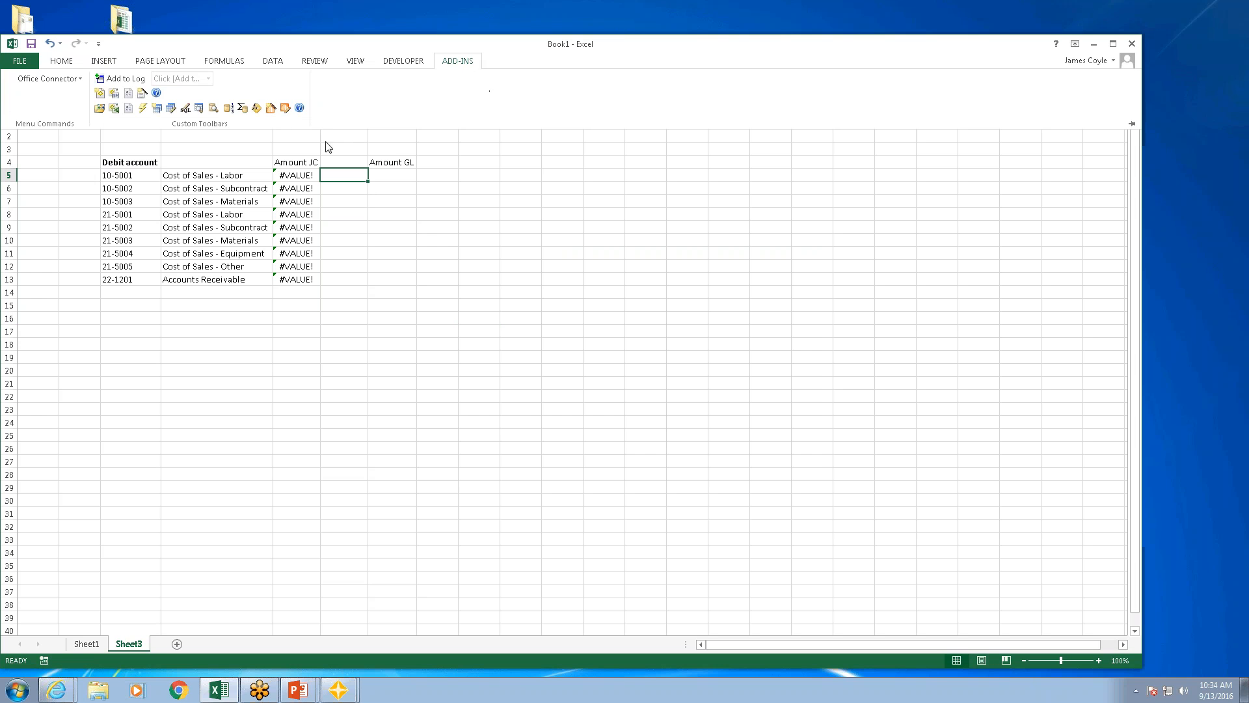
click(242, 108)
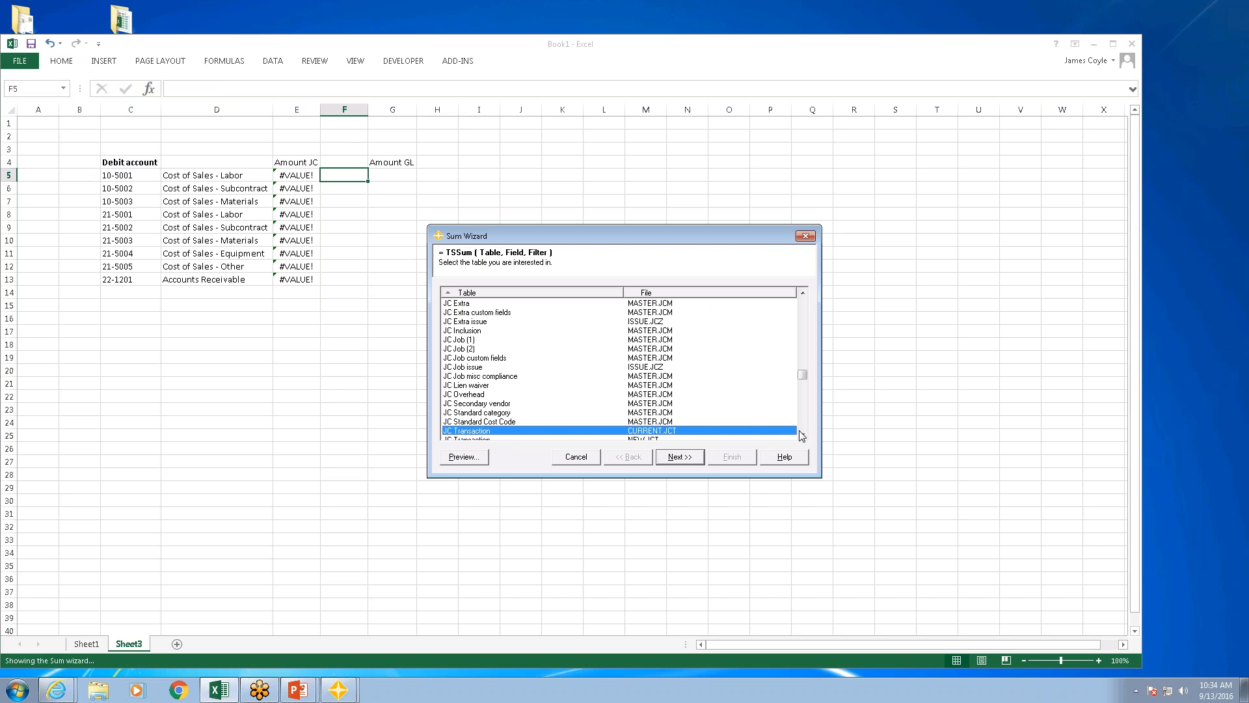
scroll(802, 436, down, 3)
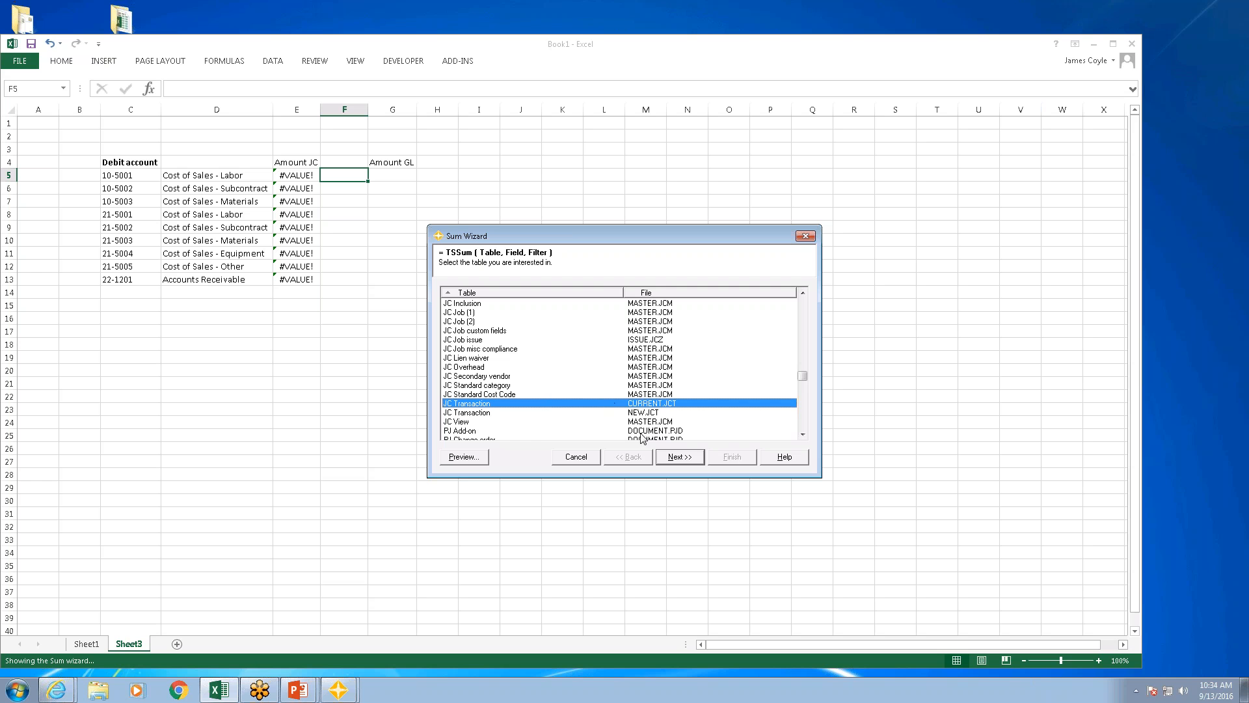
click(576, 457)
Step: Remove the HISTORY_JCT_RECORD_1 TSSum and its plus sign from the end of the E5 formula
click(304, 177)
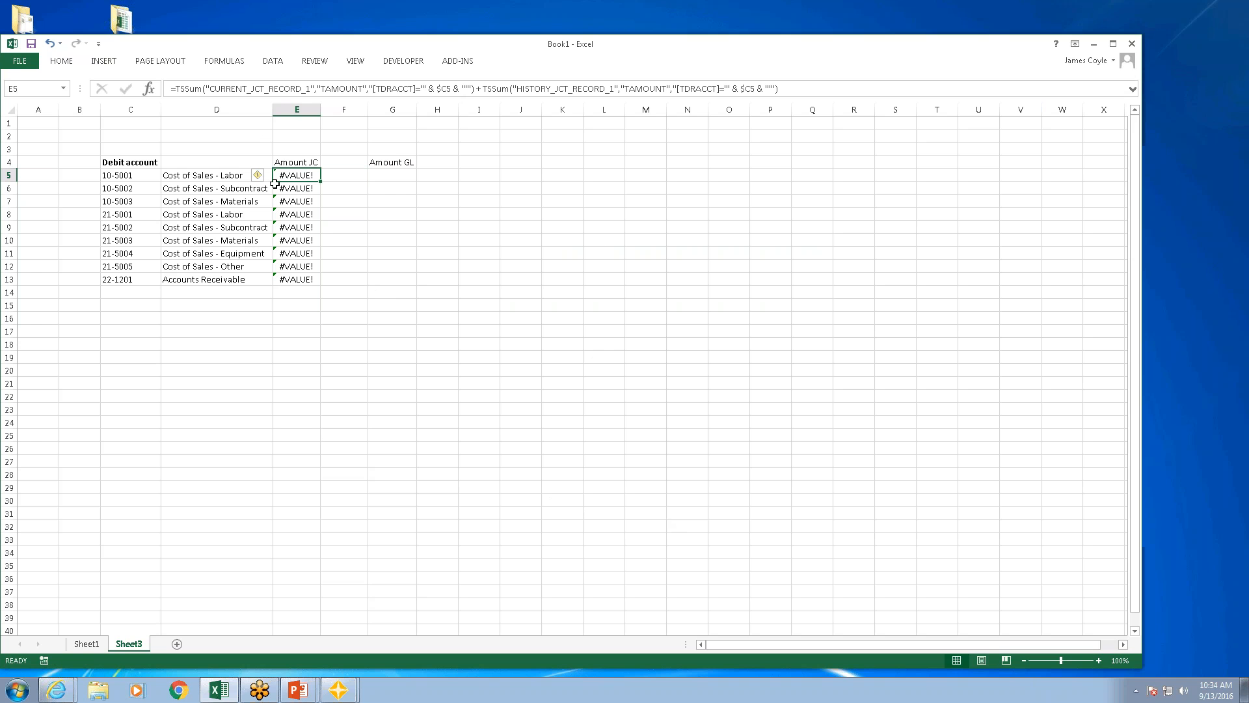
click(784, 87)
drag(784, 87, 478, 88)
key(Delete)
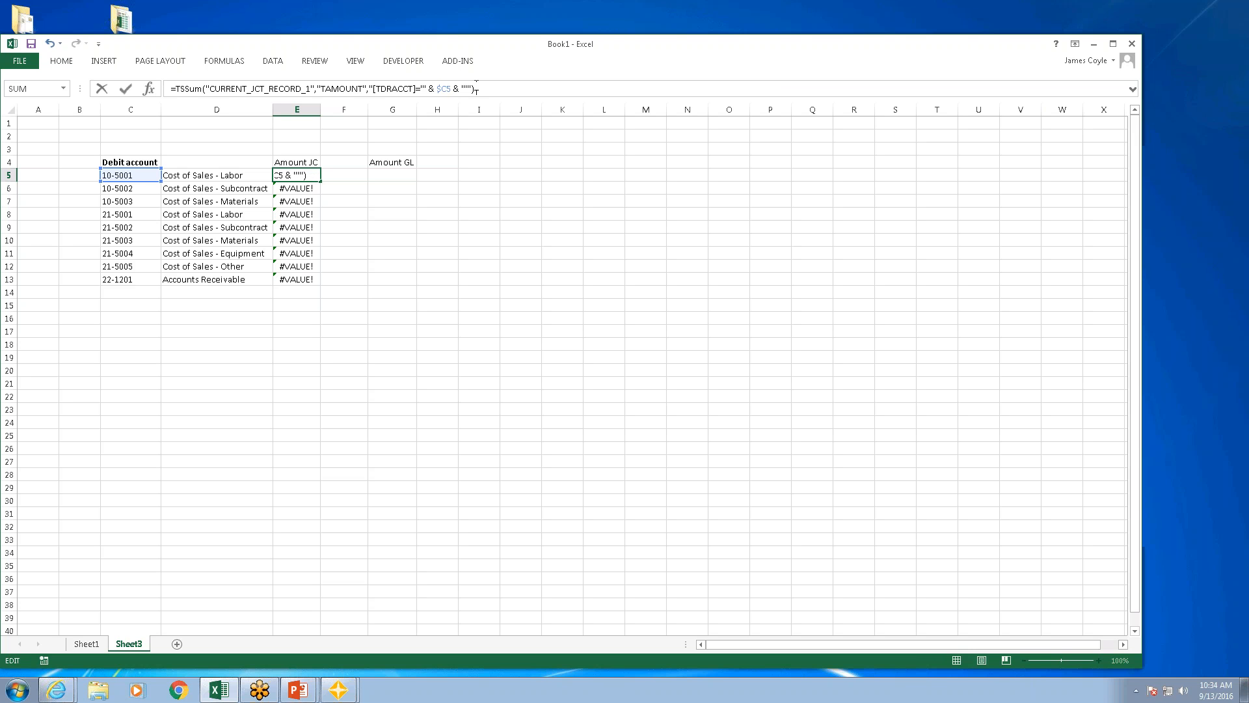
key(Return)
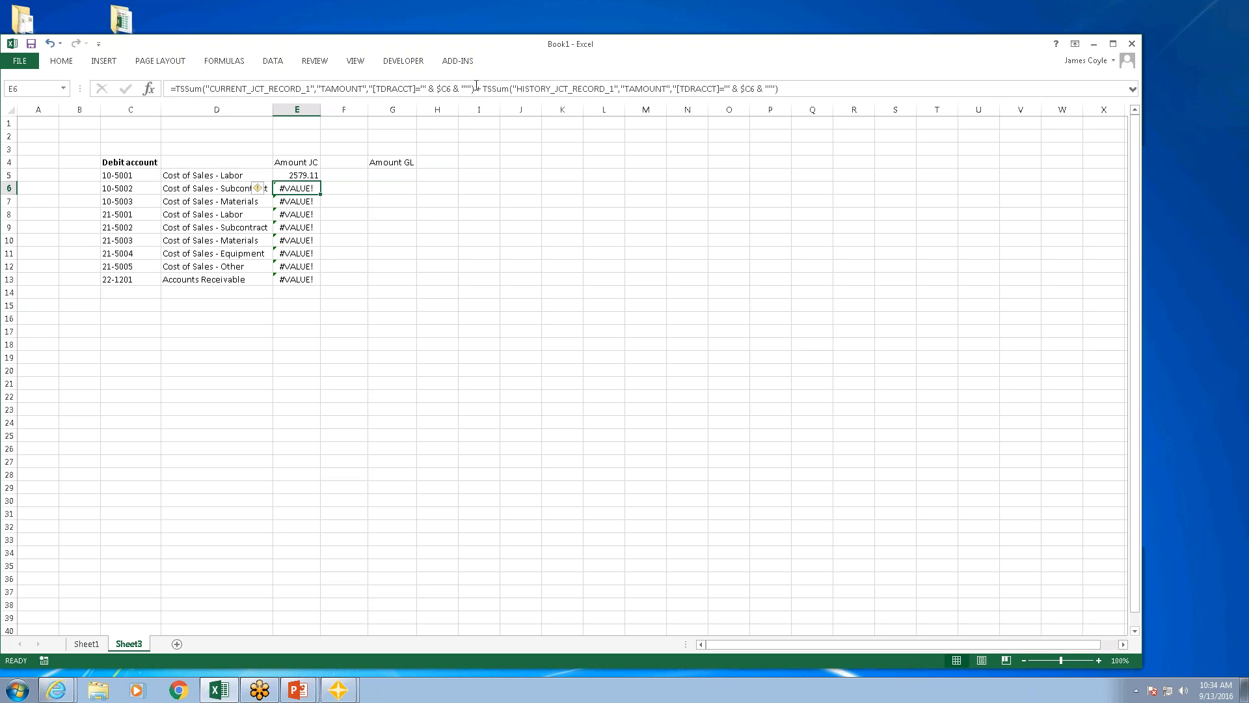
Step: Fill the CURRENT_JCT_RECORD_1 sum formula from E5 down through E13
click(294, 174)
double_click(321, 183)
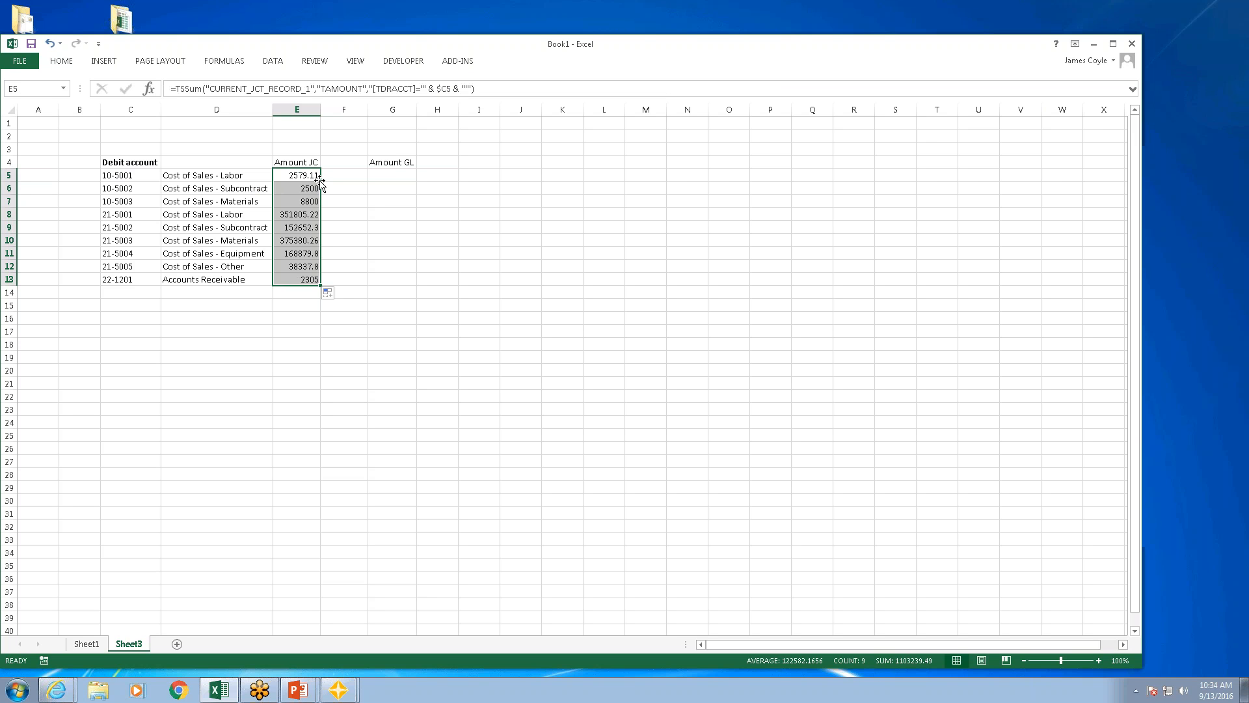
click(408, 246)
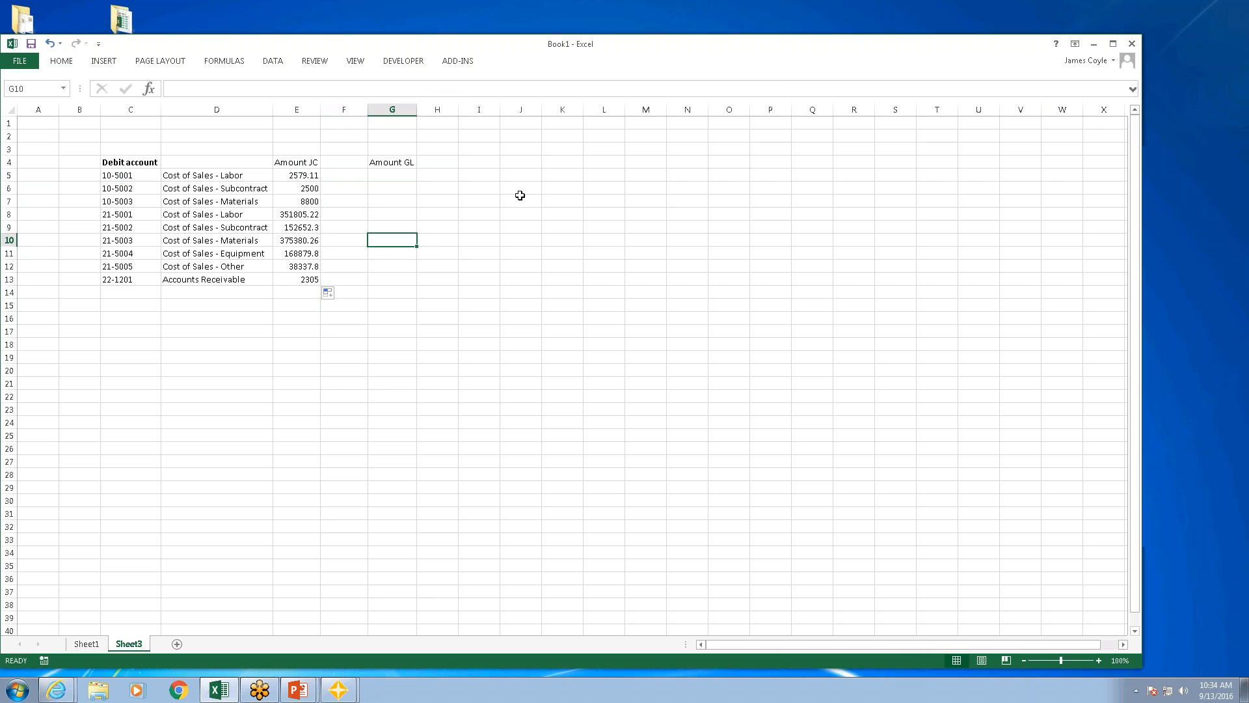
Step: Delete the blank column F between Amount JC and Amount GL
click(344, 109)
right_click(343, 111)
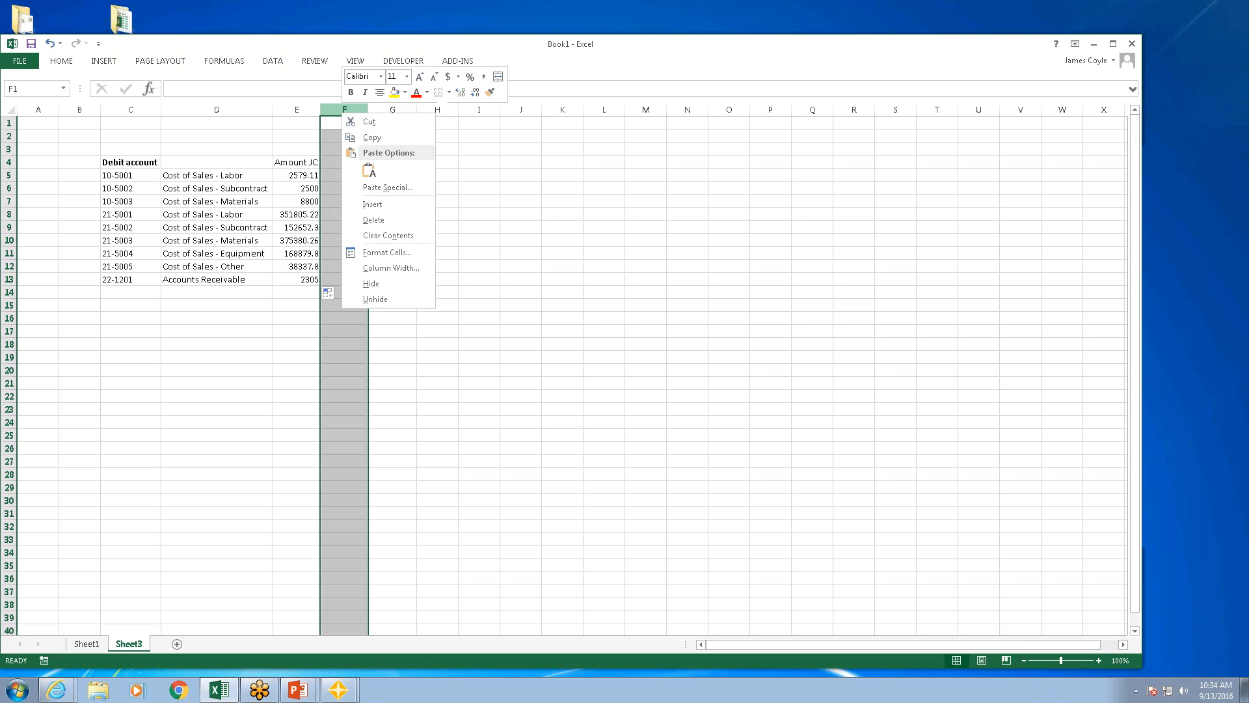
click(374, 220)
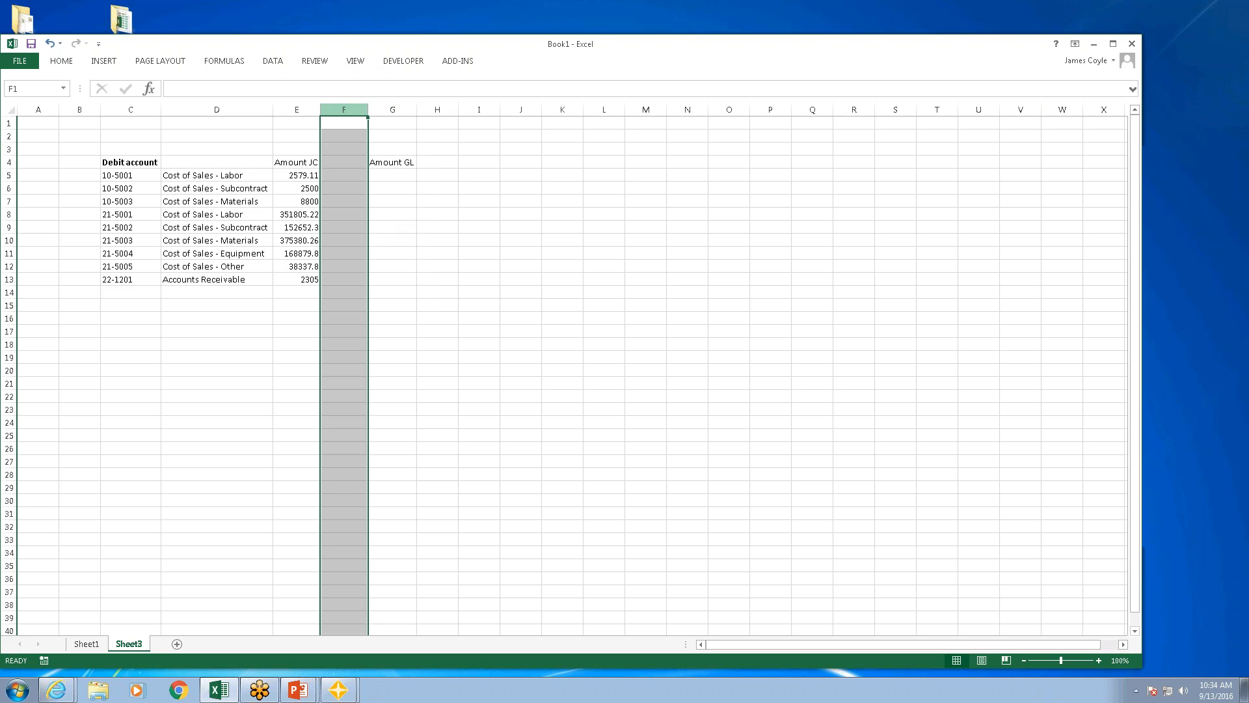
Step: Start an Office Connector sum formula in F5 that totals the Debit field of the current GL Transaction table (CURRENT.GLT)
click(343, 174)
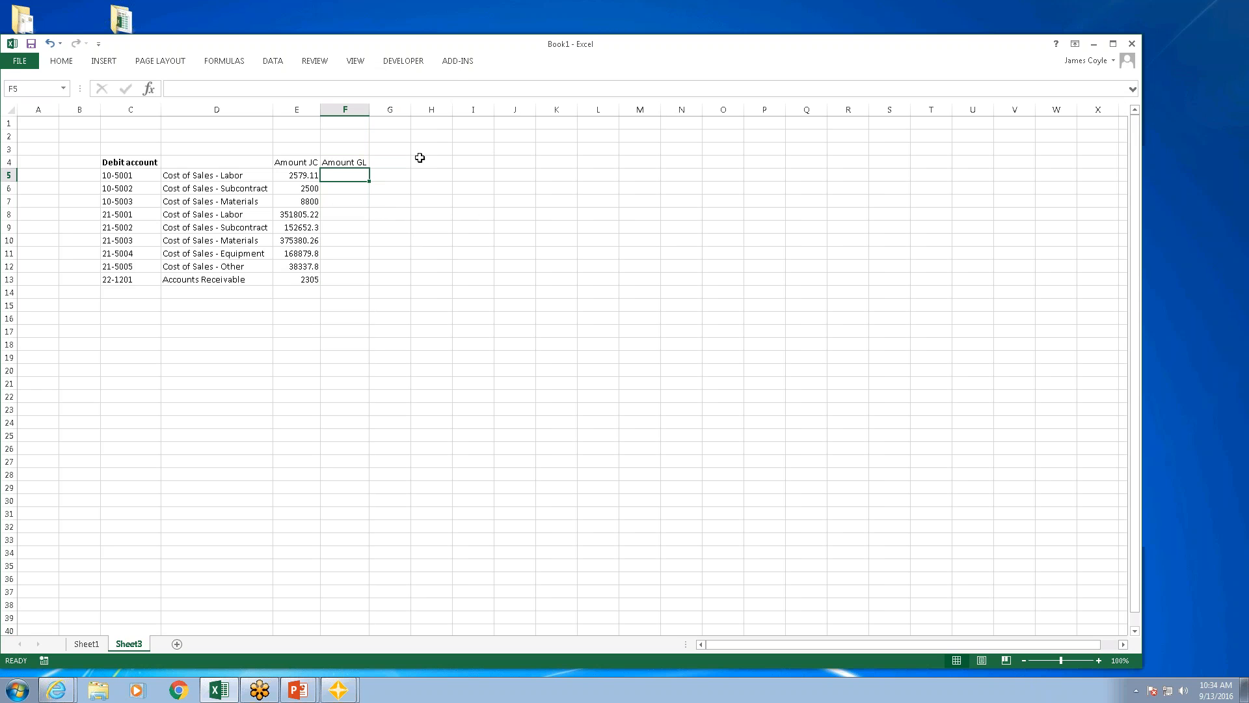
click(458, 63)
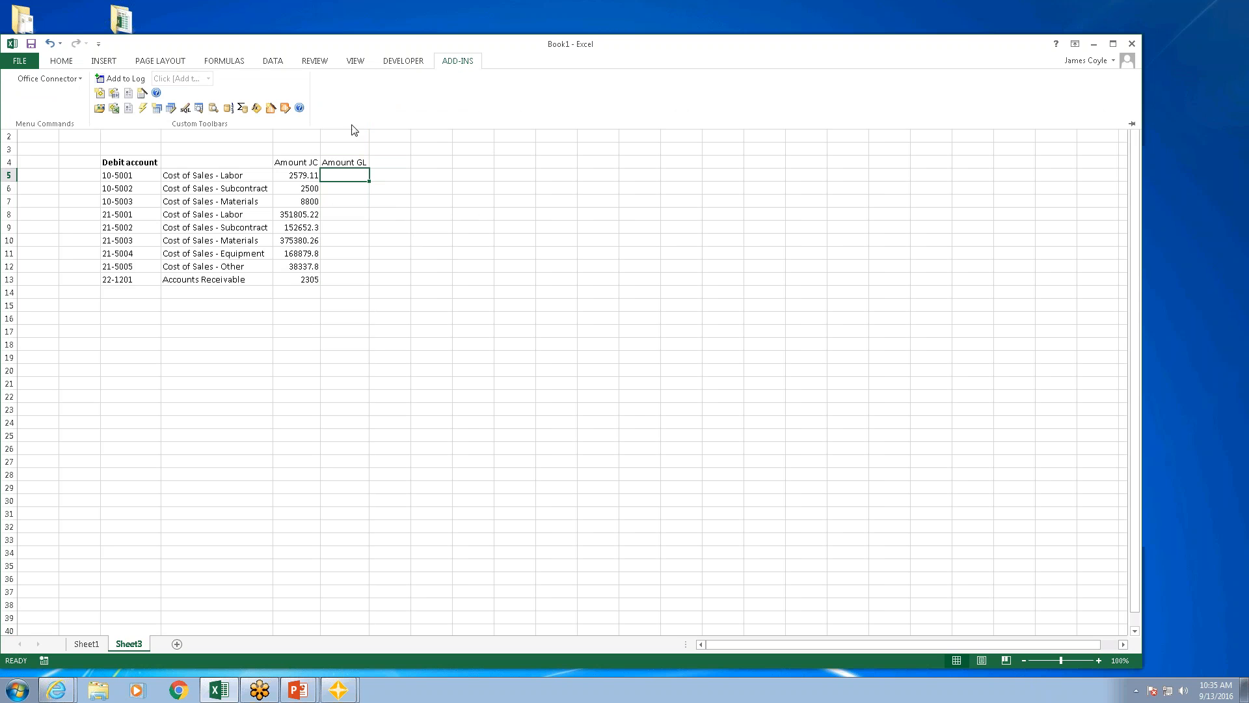
click(242, 108)
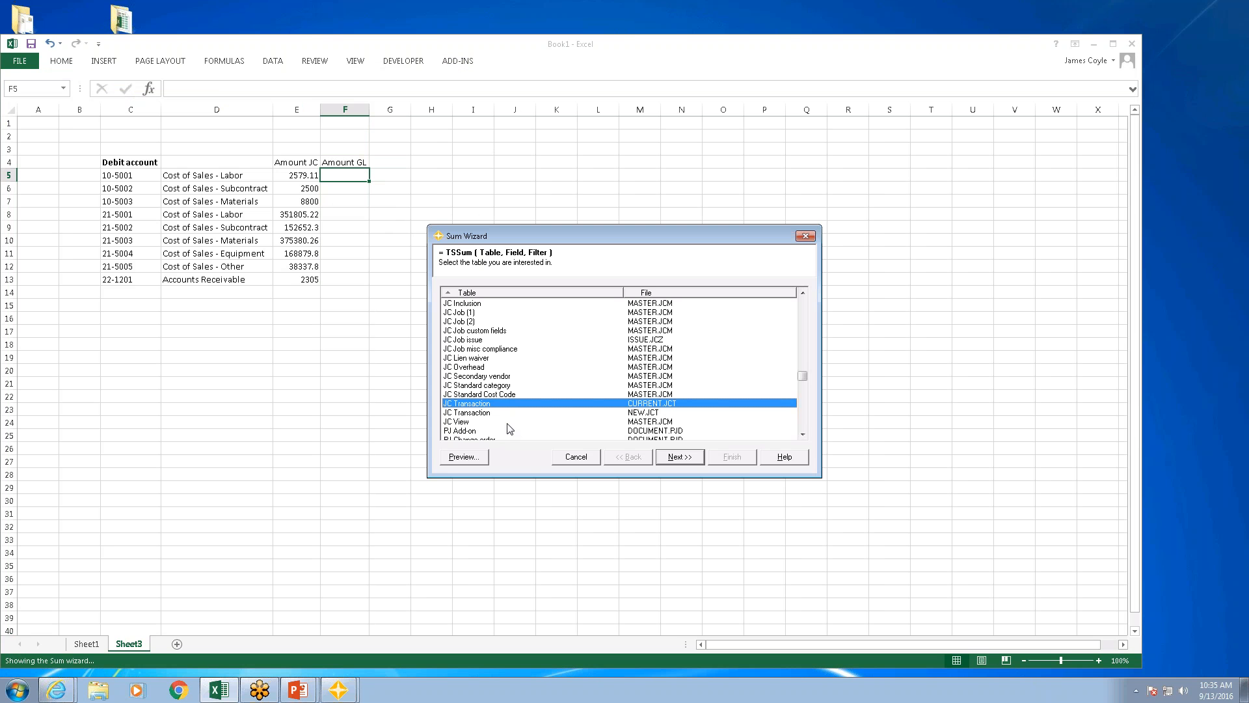
key(g)
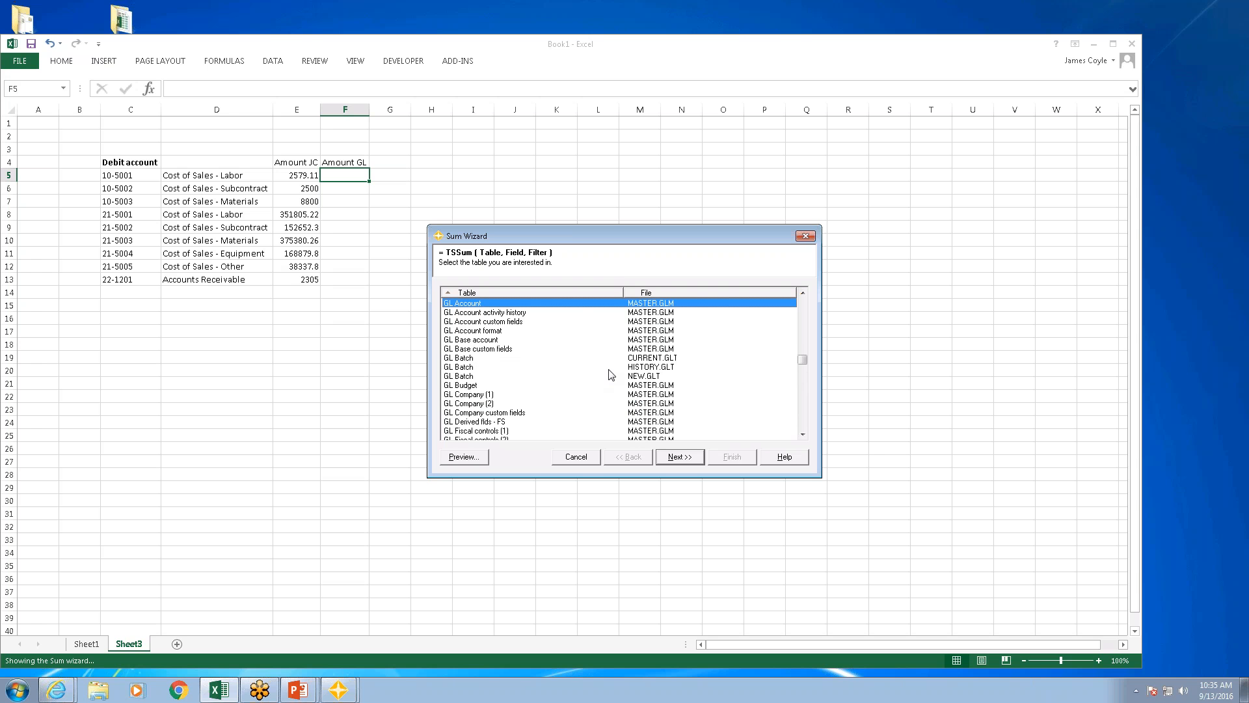
click(803, 422)
click(545, 368)
click(683, 462)
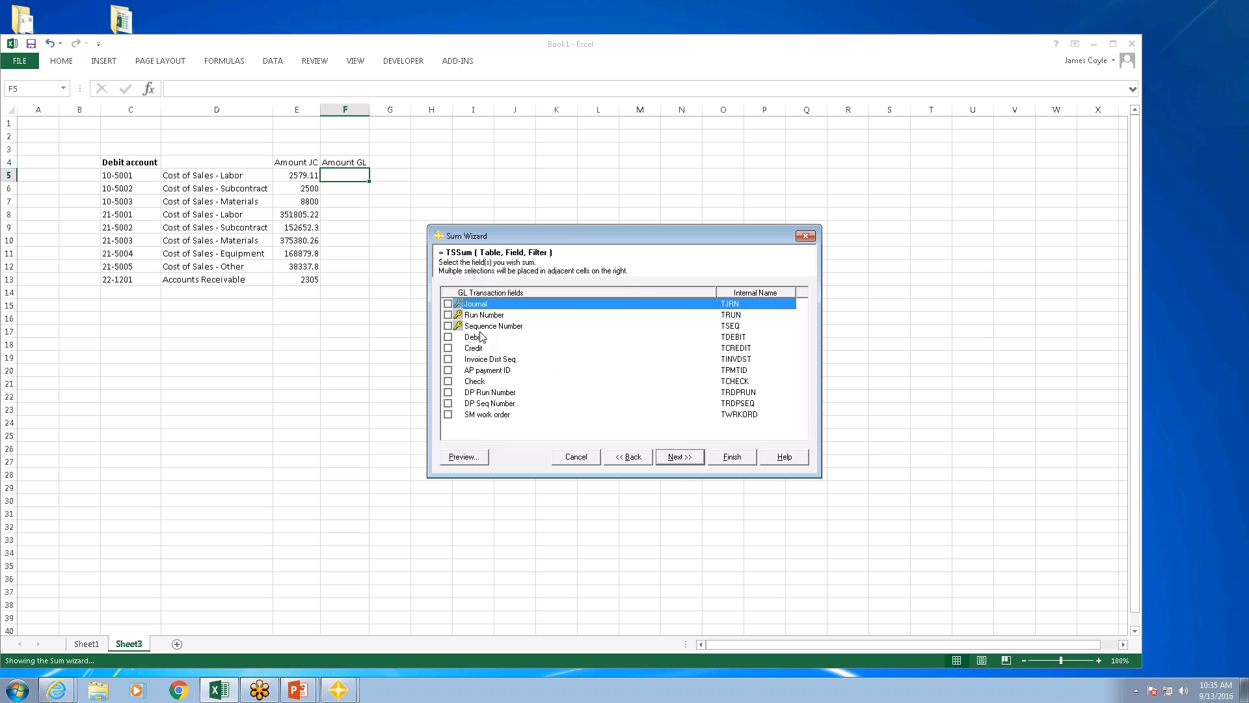
click(455, 338)
click(690, 456)
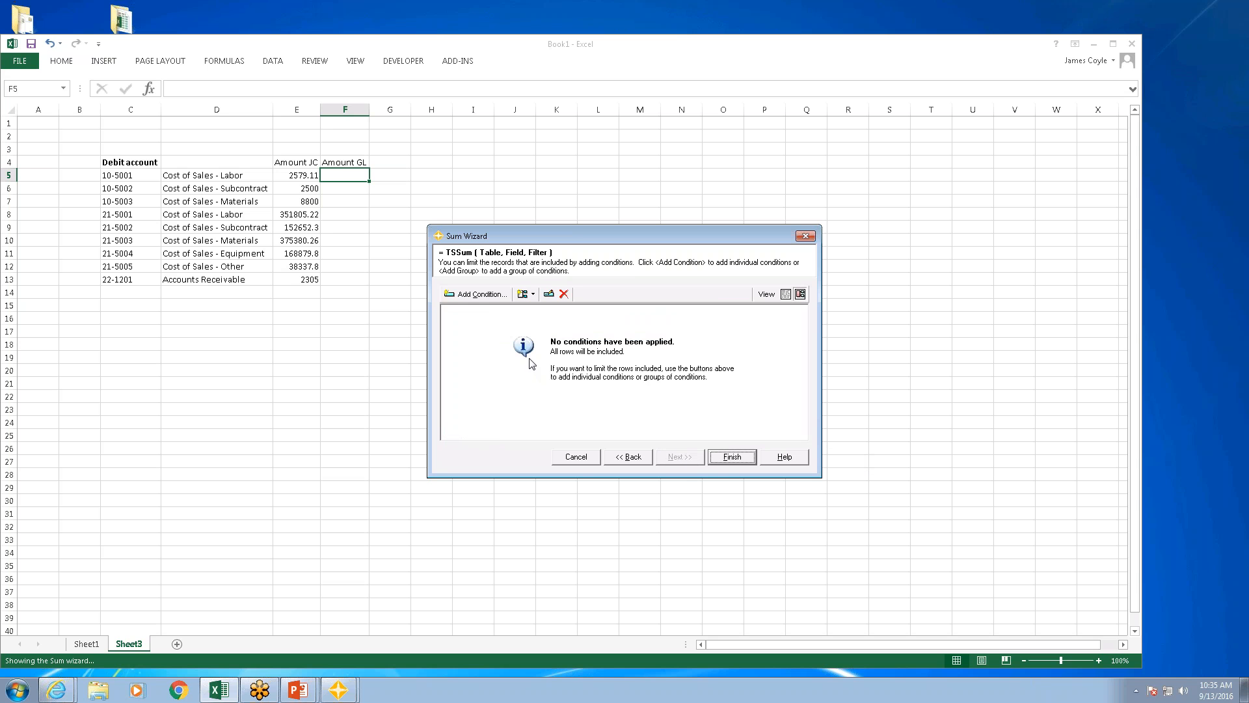
Step: Add the filter condition Account equal to cell reference $C5 and finish the sum formula
click(480, 293)
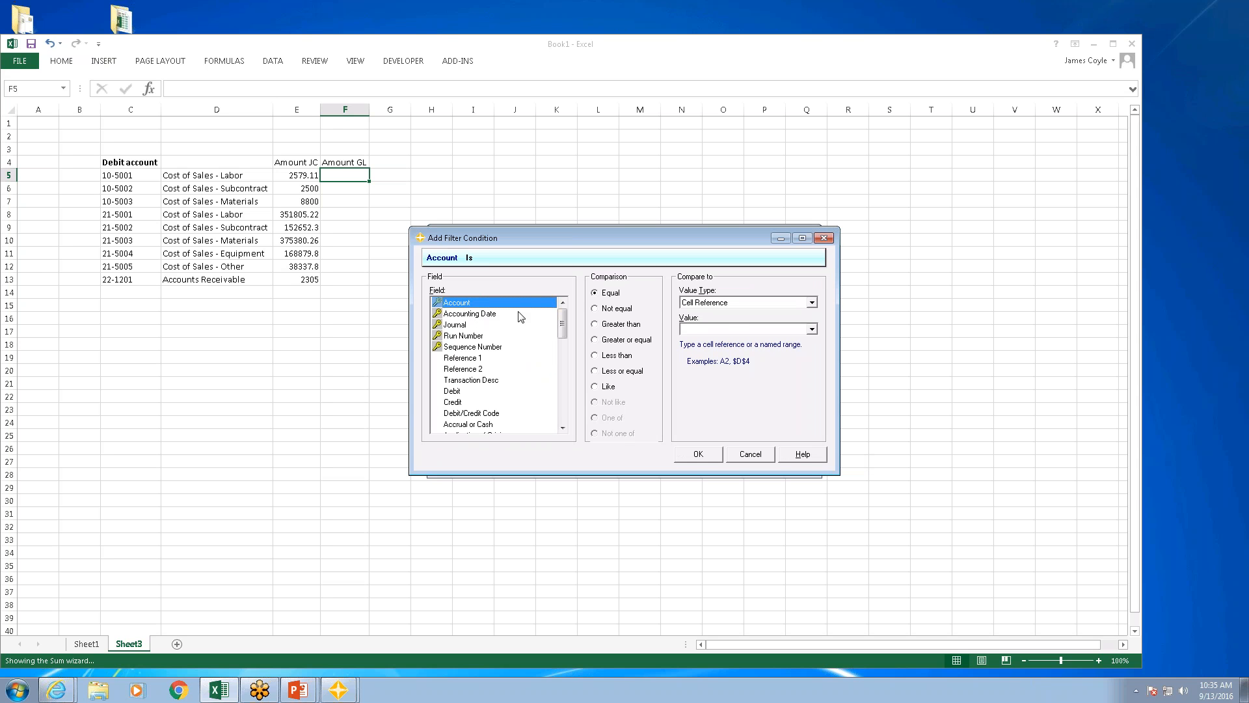
click(725, 329)
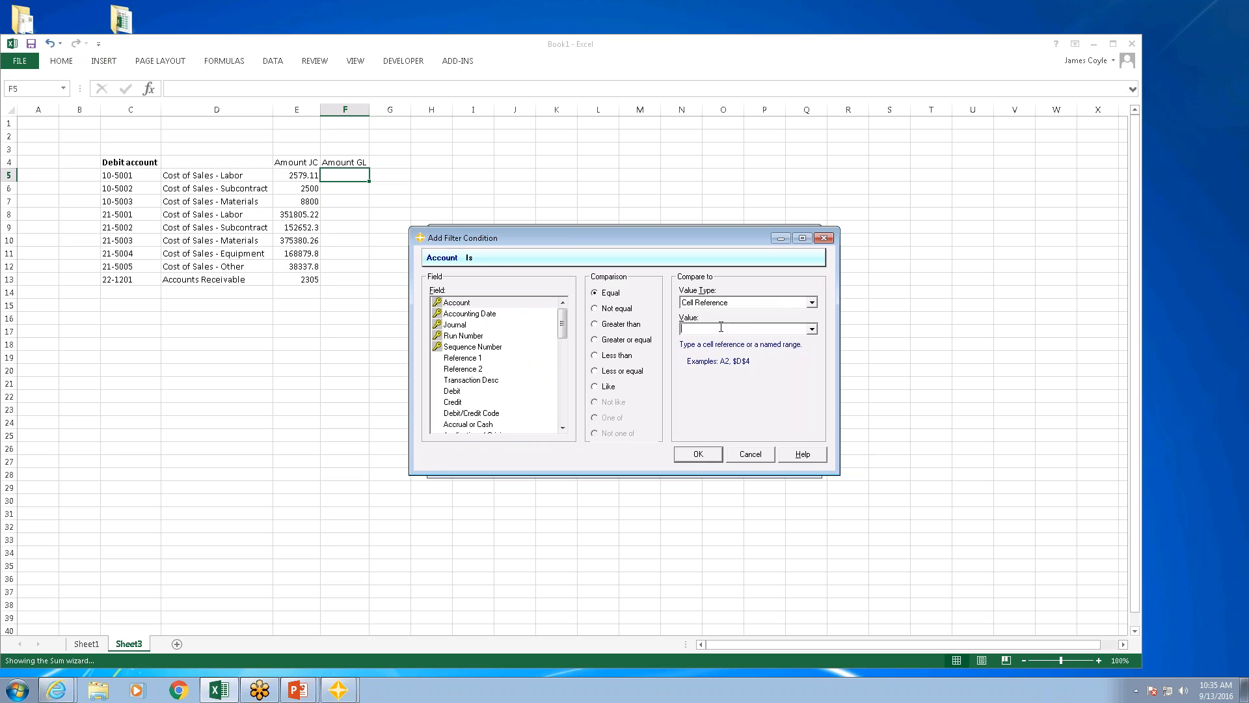
text($C5)
key(Return)
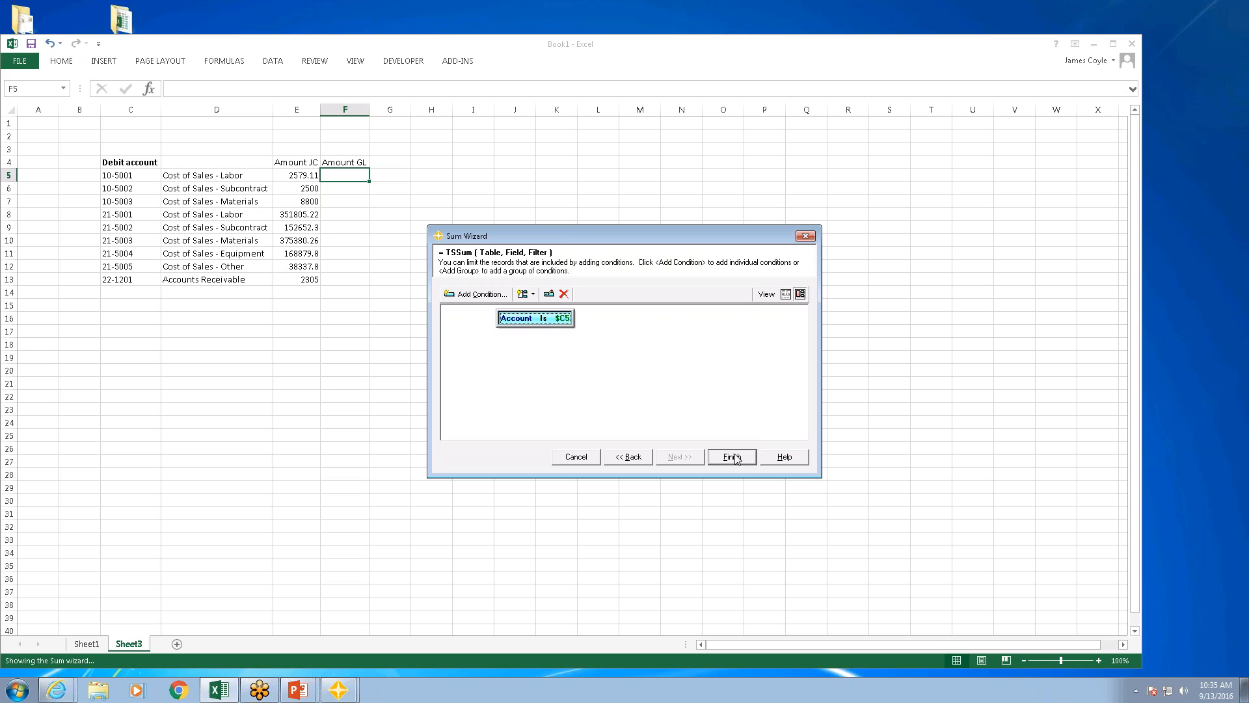
click(732, 457)
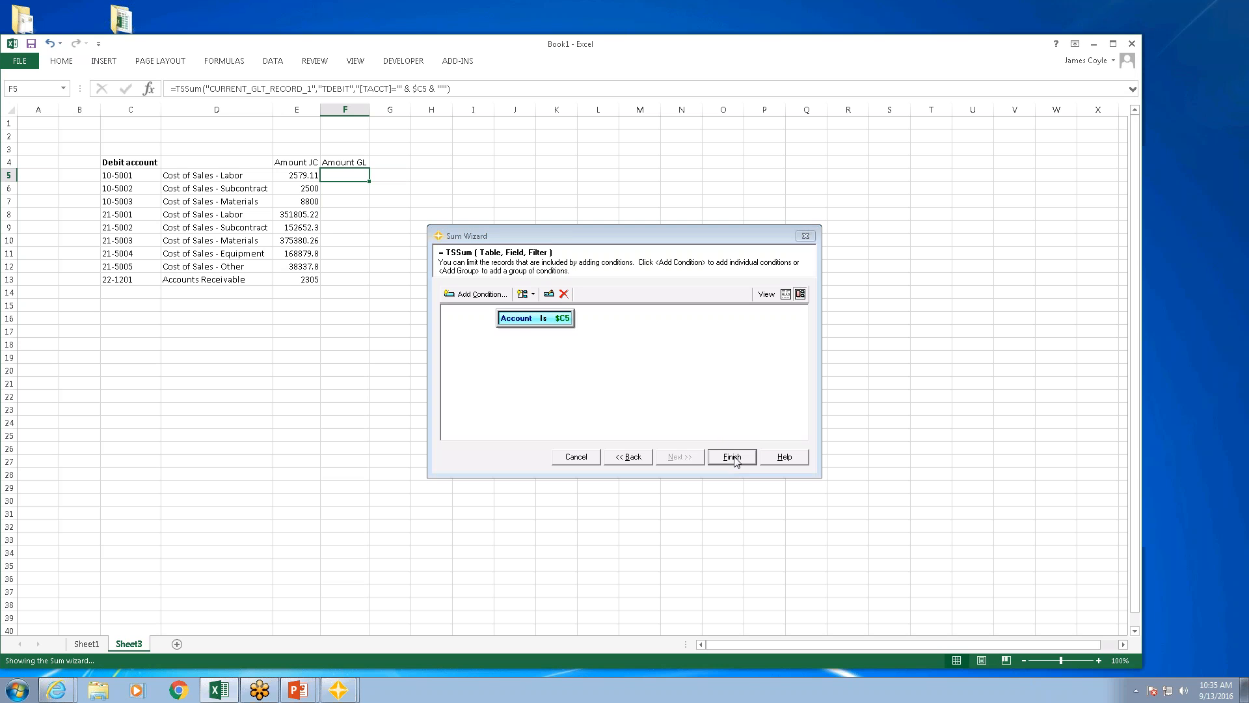
Step: Fill the GL debit sum formula from F5 down through F13
double_click(369, 186)
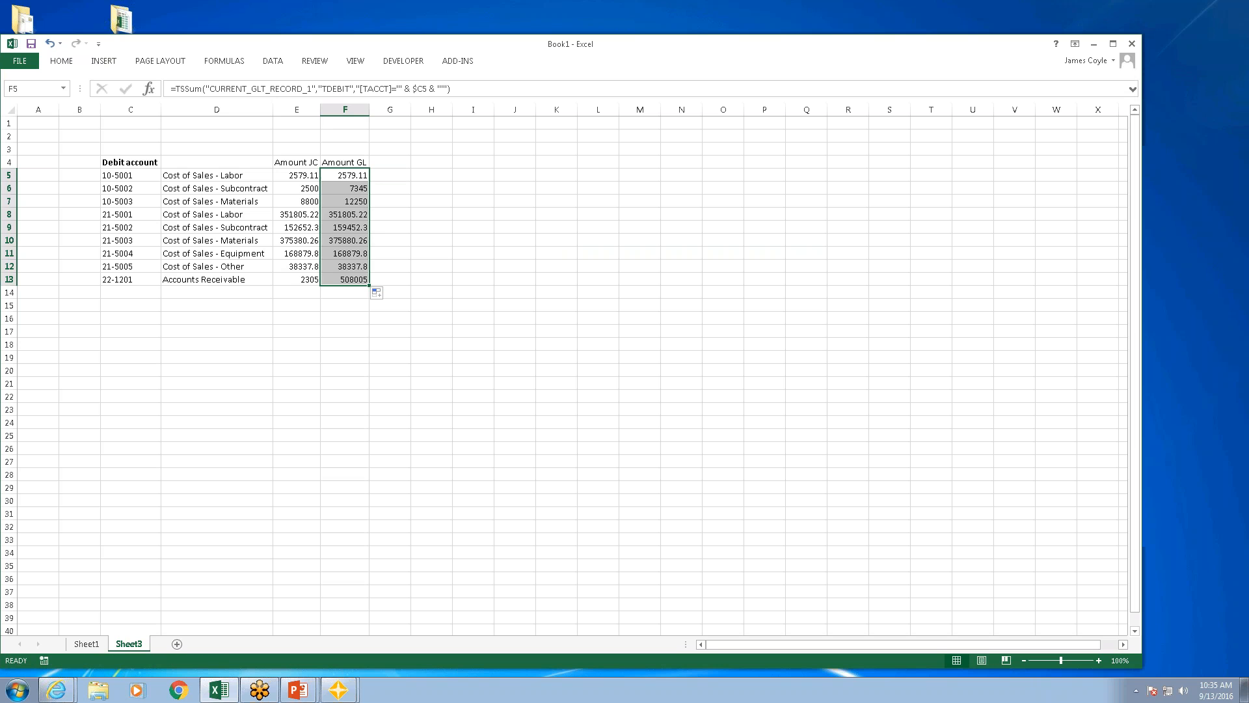
click(456, 294)
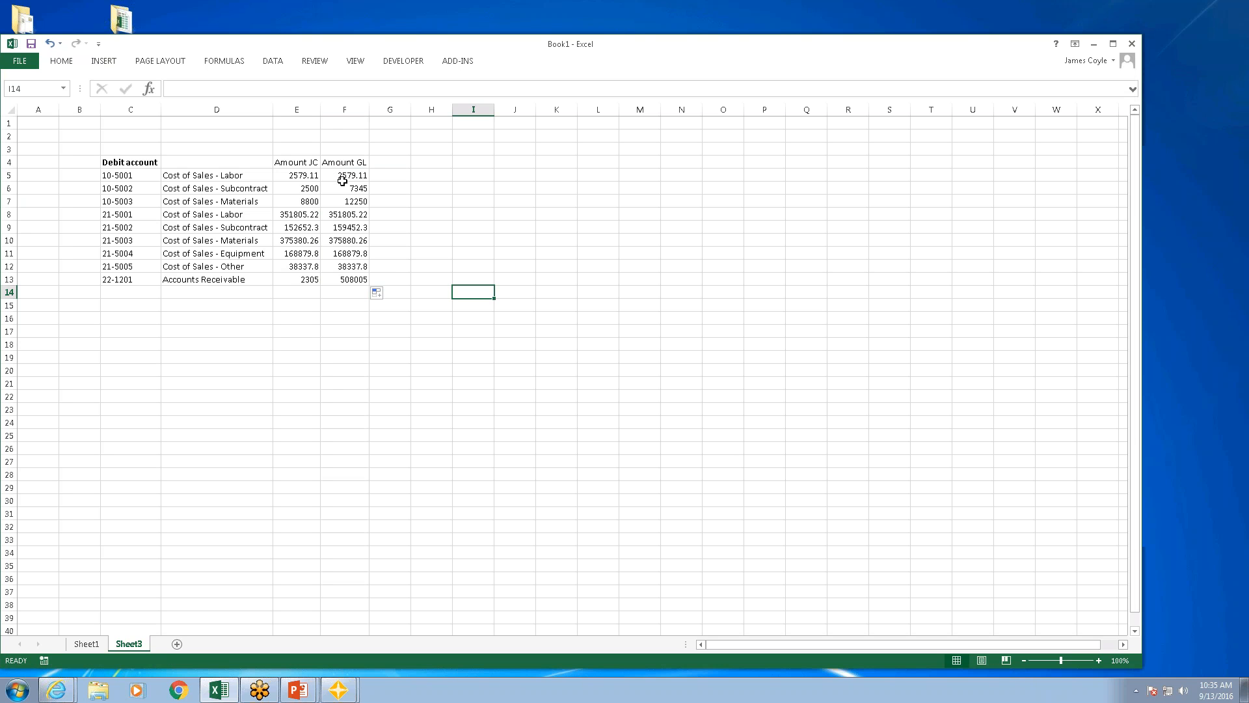
Step: Compare the JC and GL amounts of the Accounts Receivable account in row 13
click(345, 280)
click(310, 279)
click(346, 279)
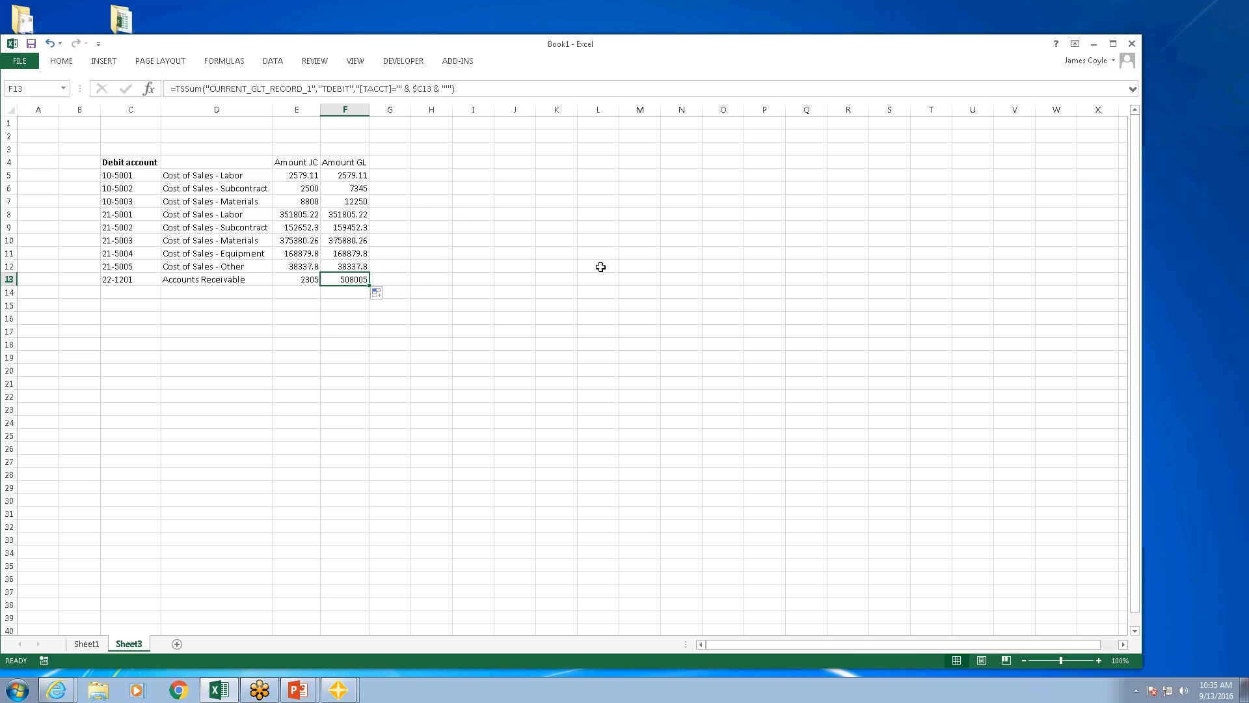
Step: Check the GL debit formula for the 10-5003 materials account, and close Book1 without saving its changes
click(355, 201)
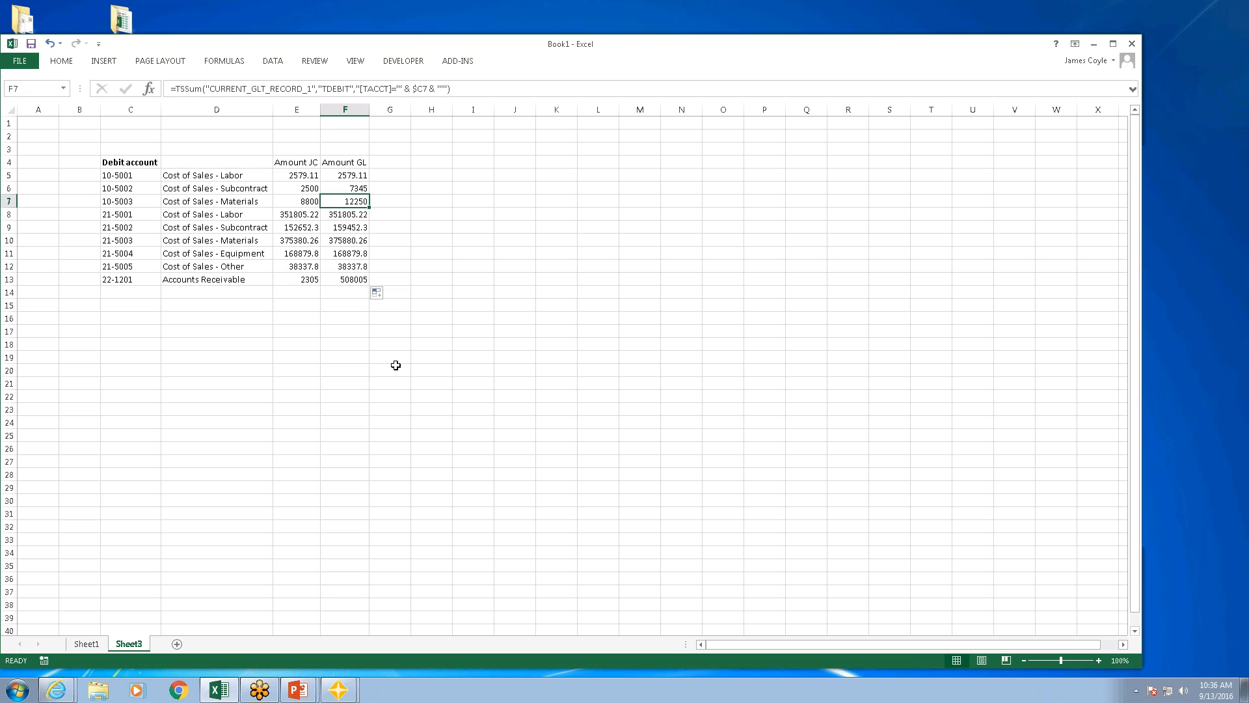
click(391, 163)
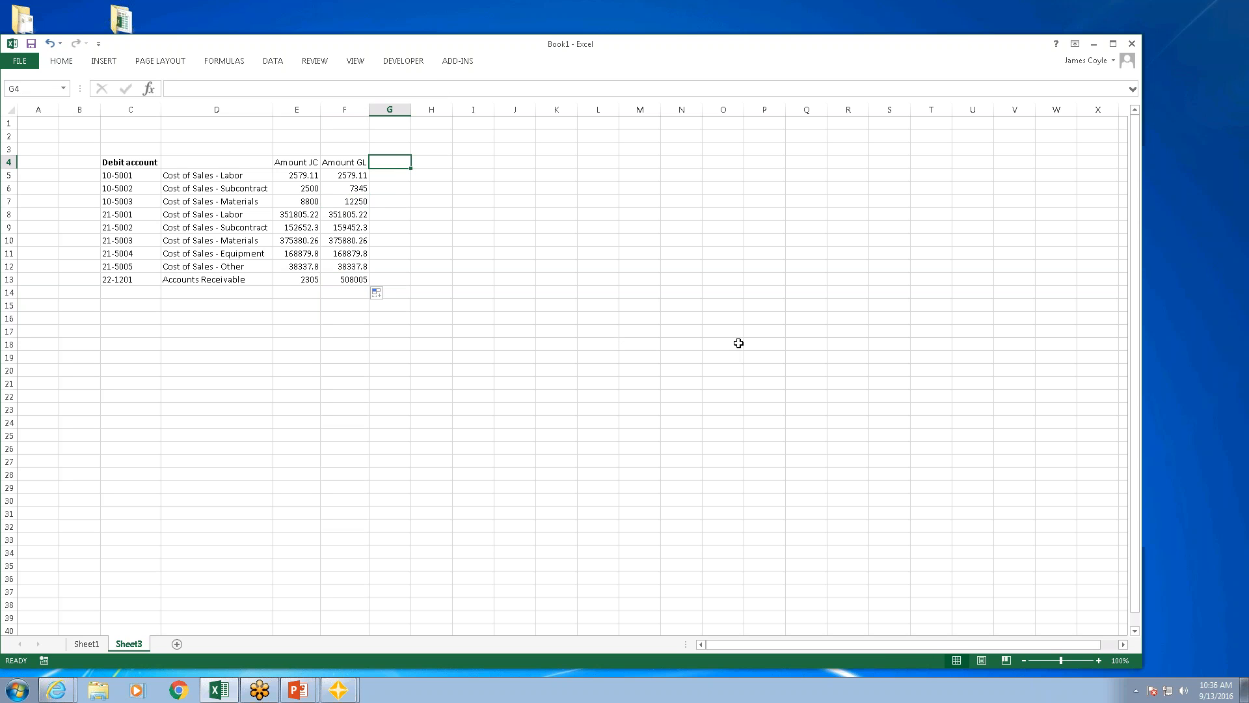
click(1132, 44)
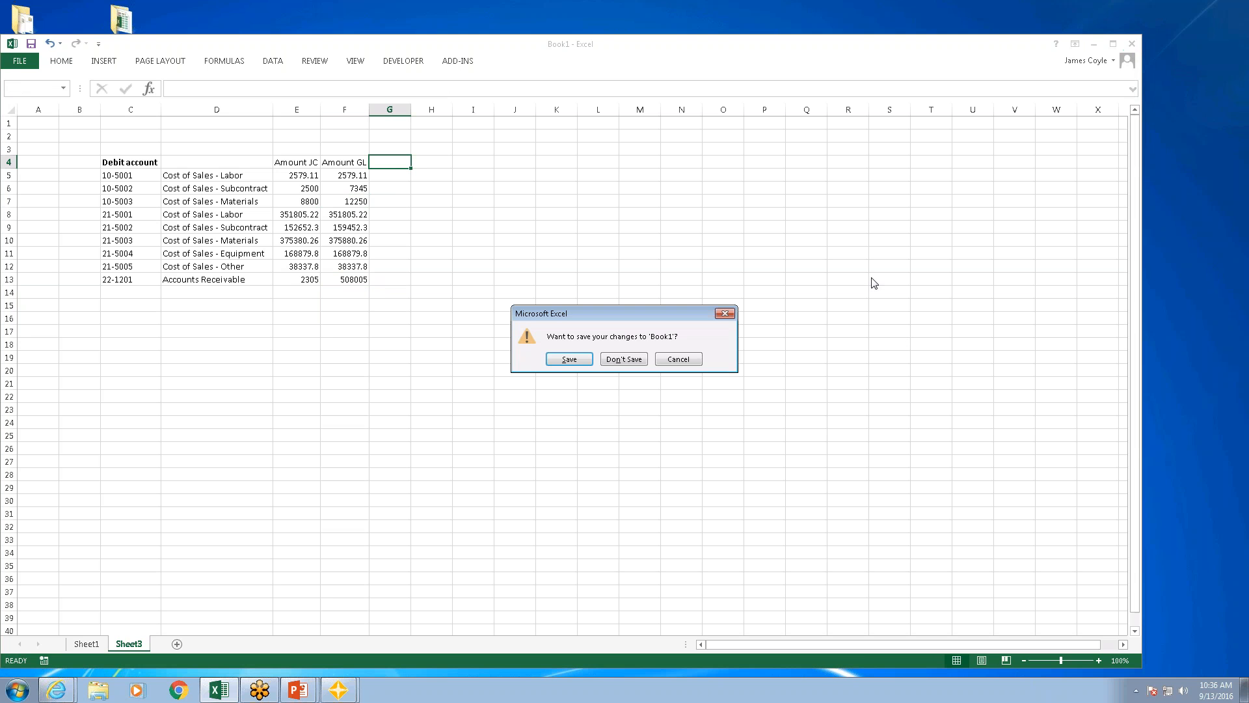
click(629, 361)
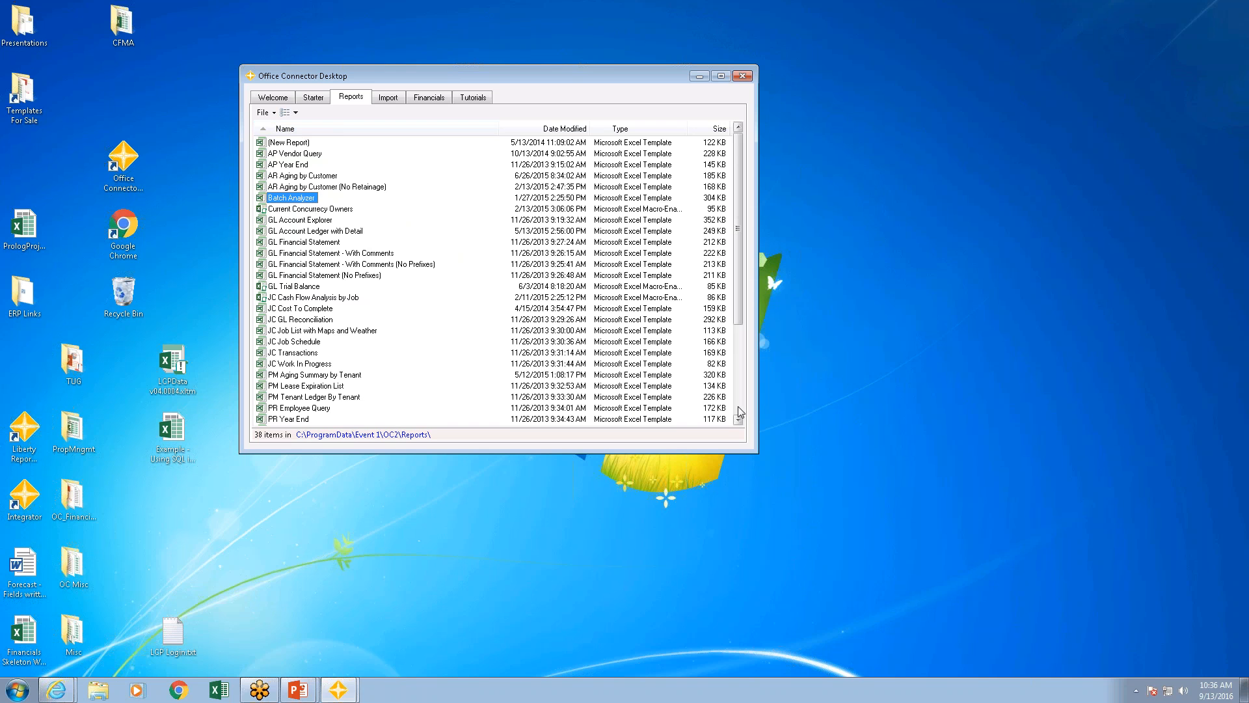
Step: Point out the JC Cash Flow Analysis by Job and JC Work In Progress templates in the report list
click(332, 298)
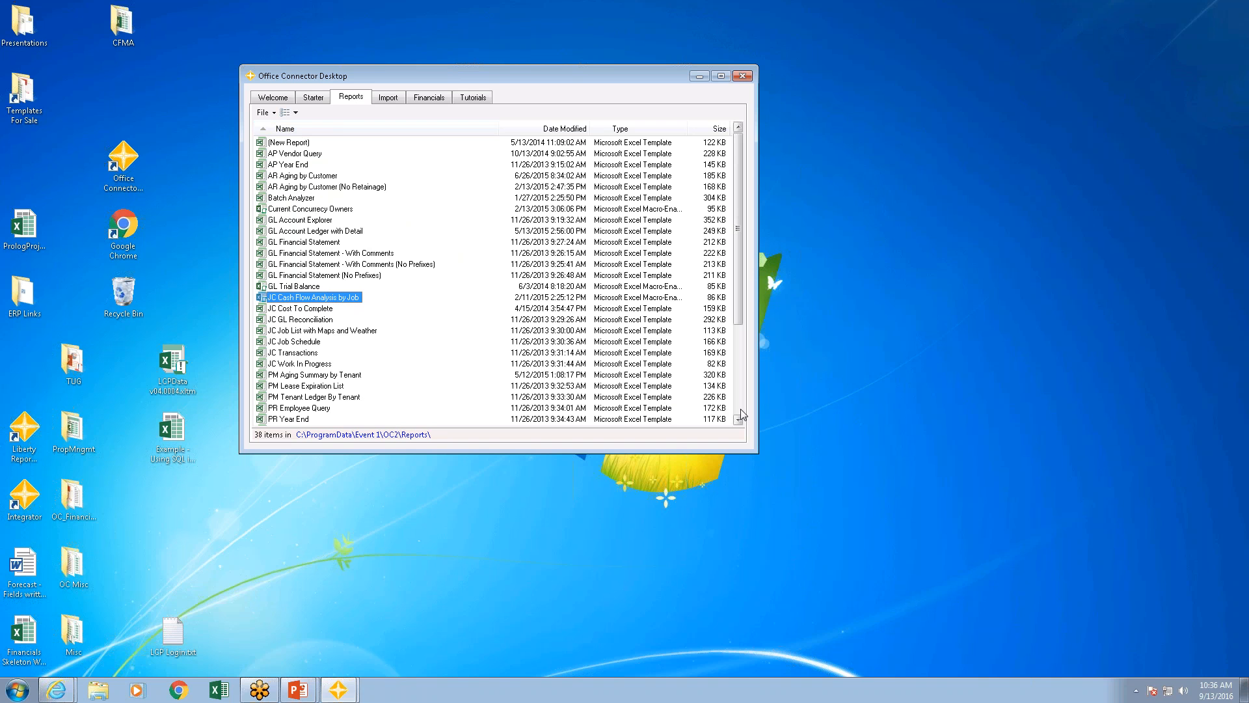
click(303, 364)
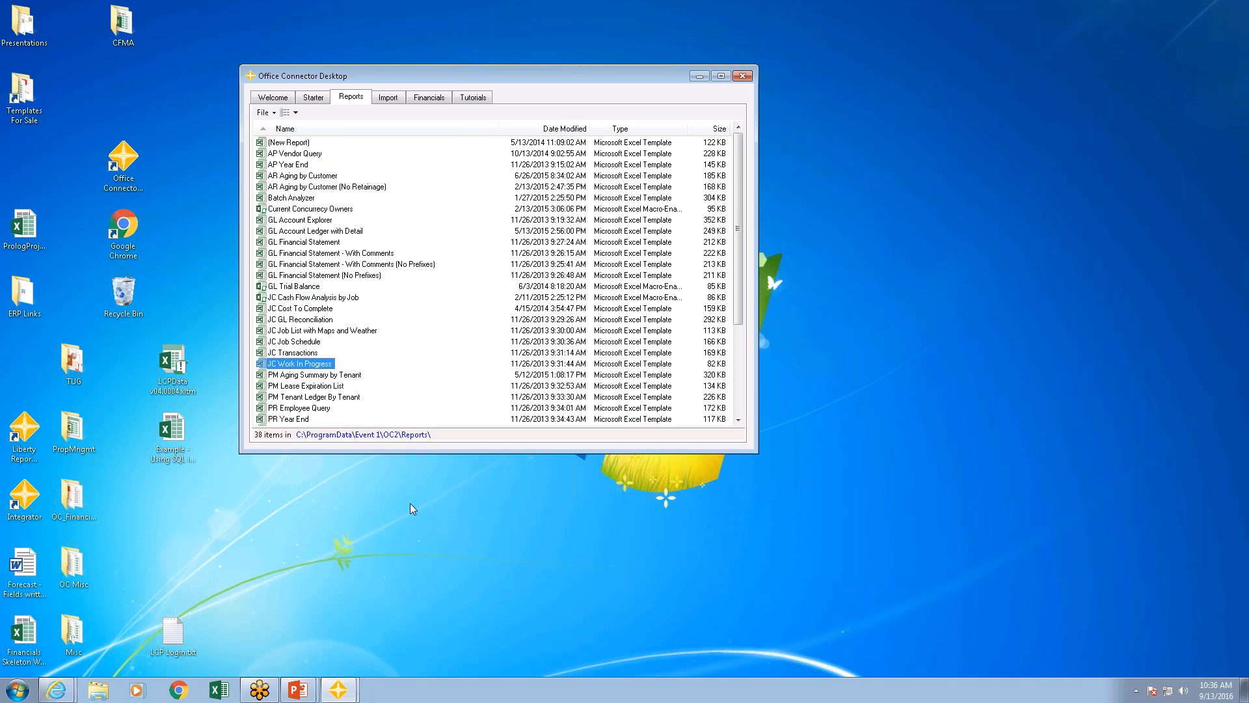
Step: Open the Example - Using SQL in OC Functions - Job Cost workbook for Timberline Construction and try to sign in with the operator password
click(167, 439)
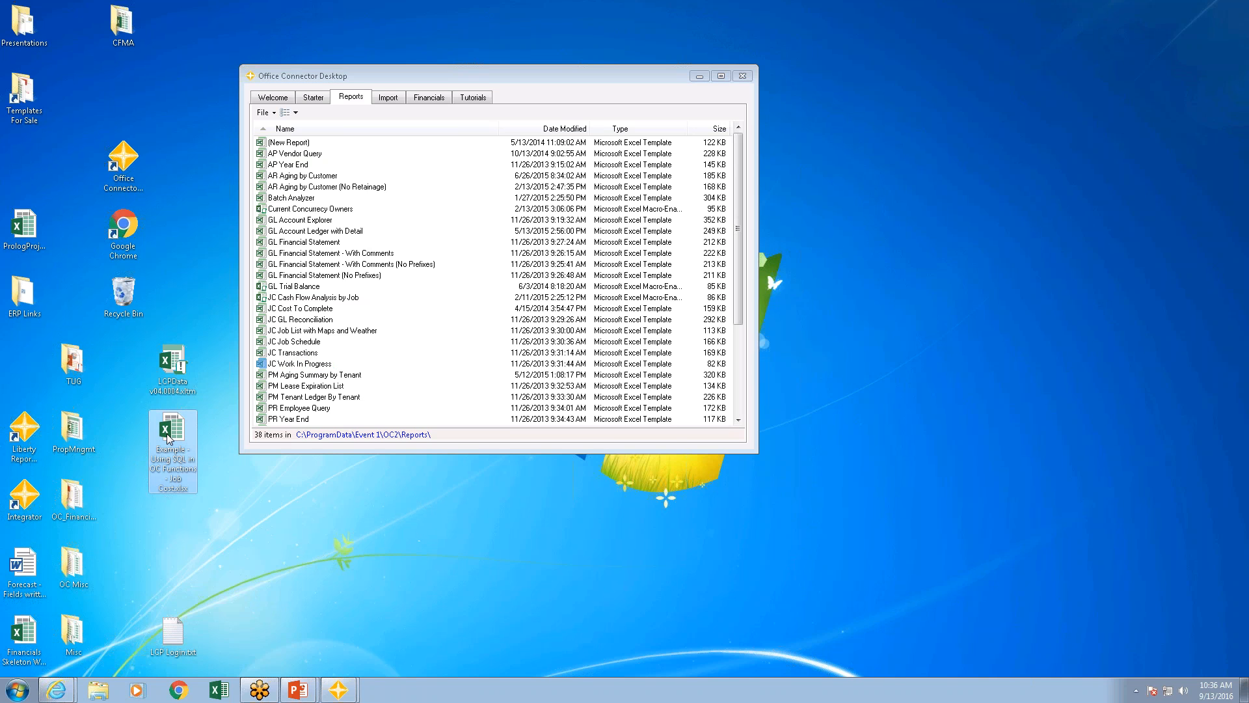
double_click(167, 439)
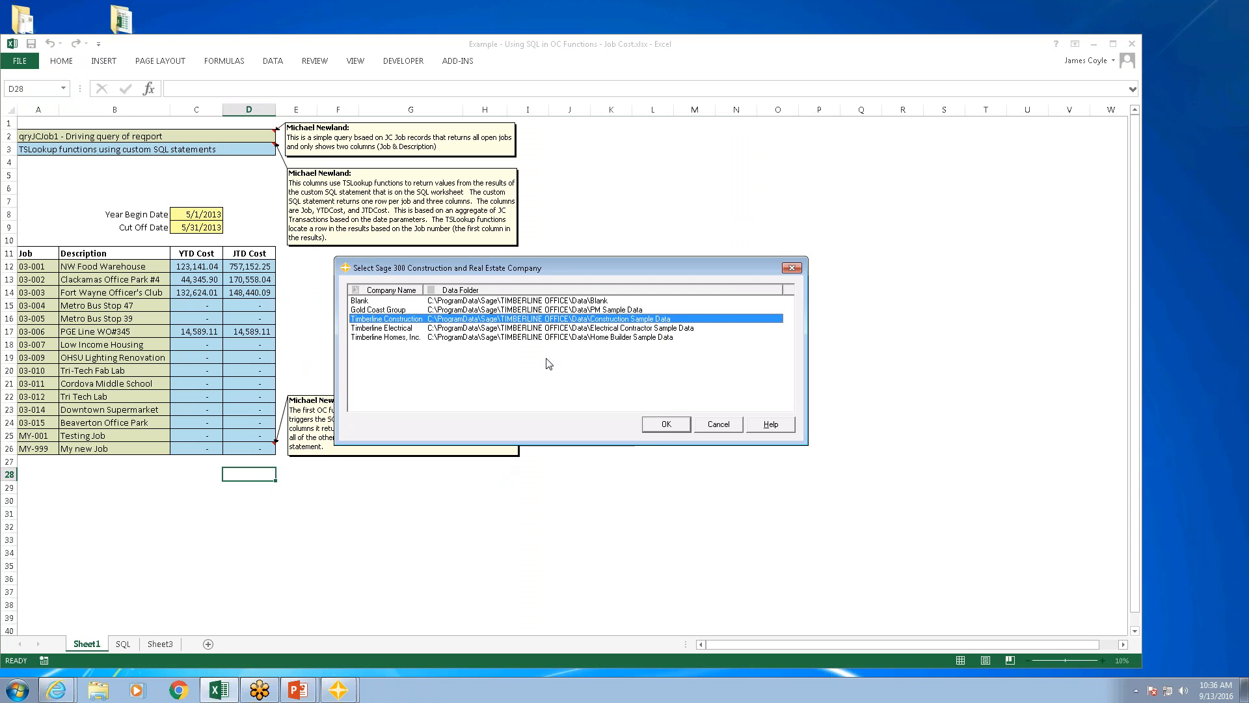
click(666, 426)
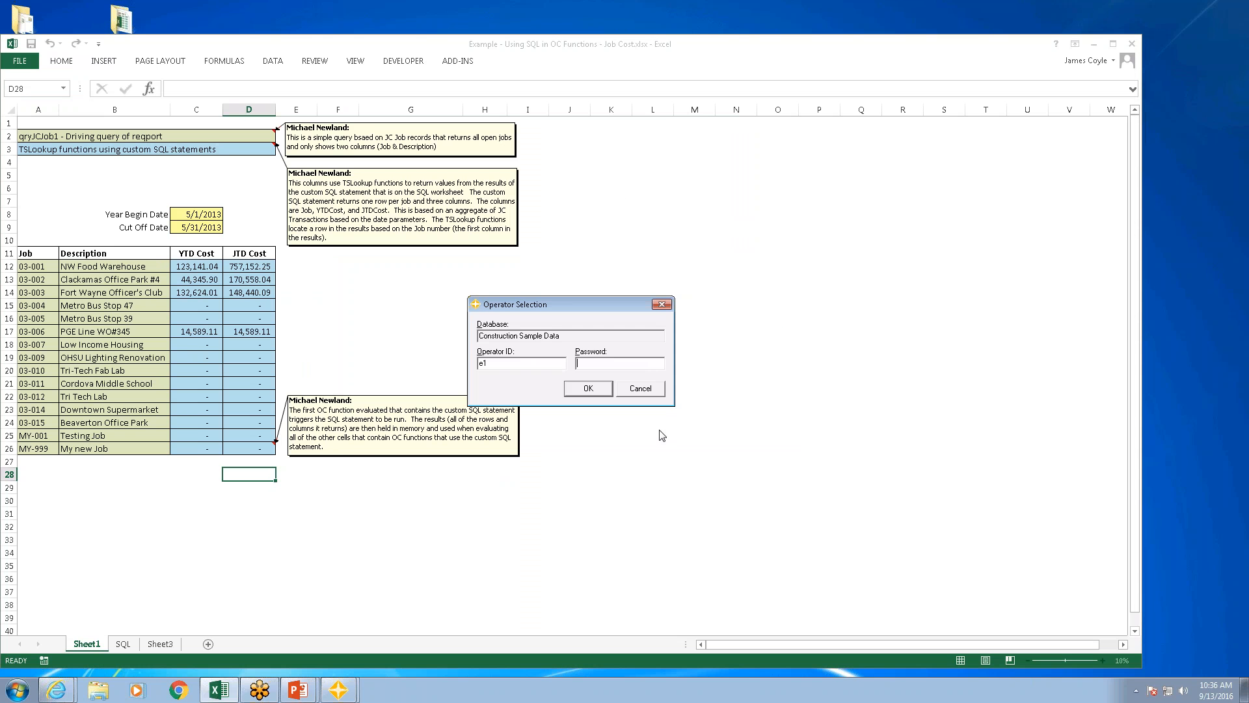
text(**)
key(Return)
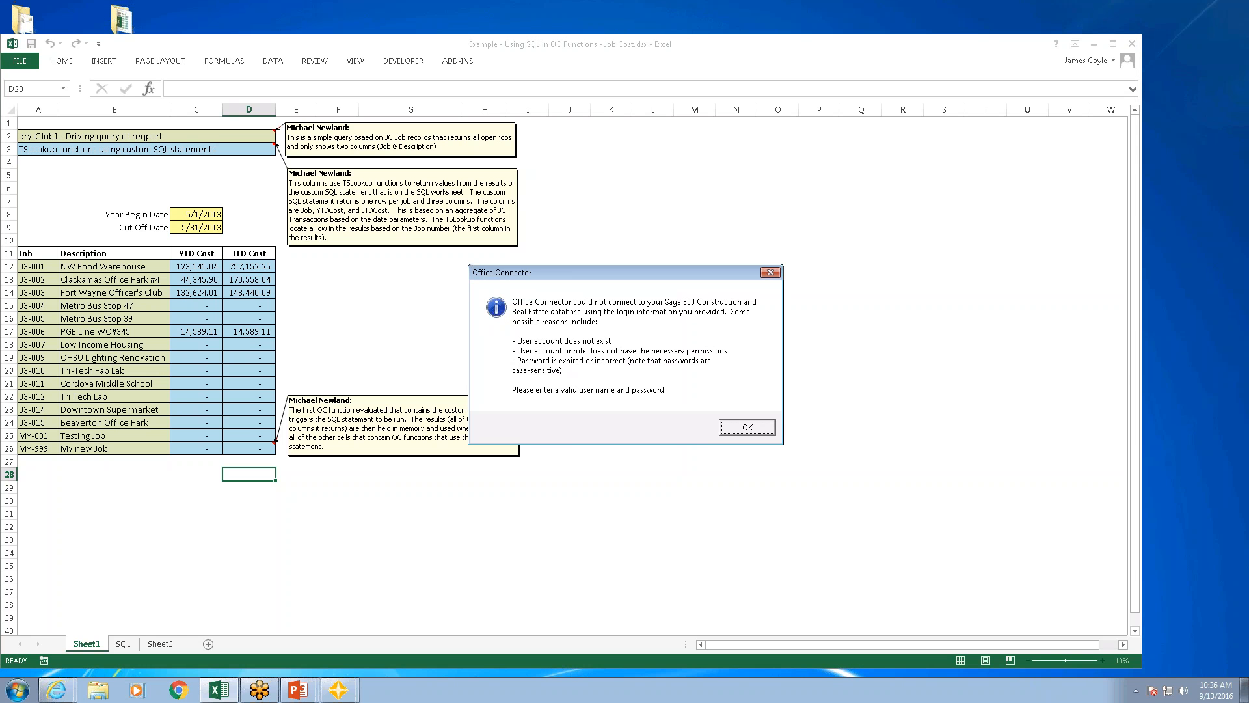
Step: Retry the Construction Sample Data sign-in by re-entering the operator password
click(753, 427)
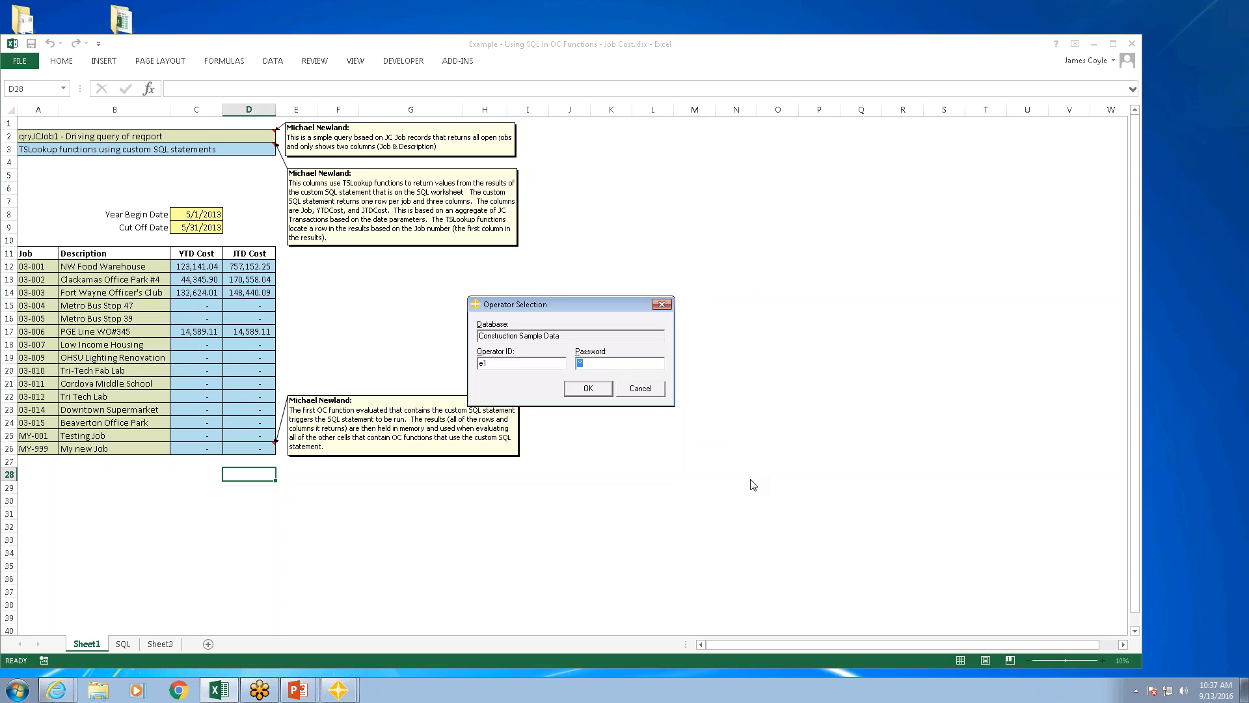
text(**)
key(Return)
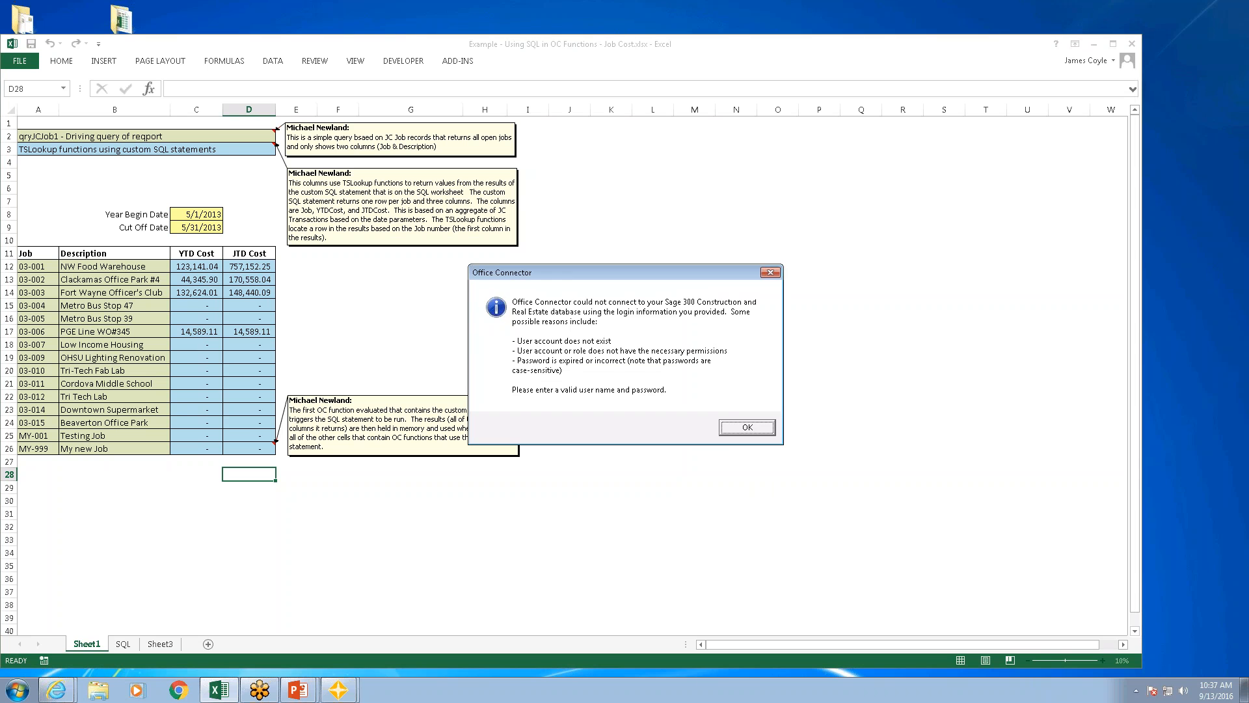
click(748, 428)
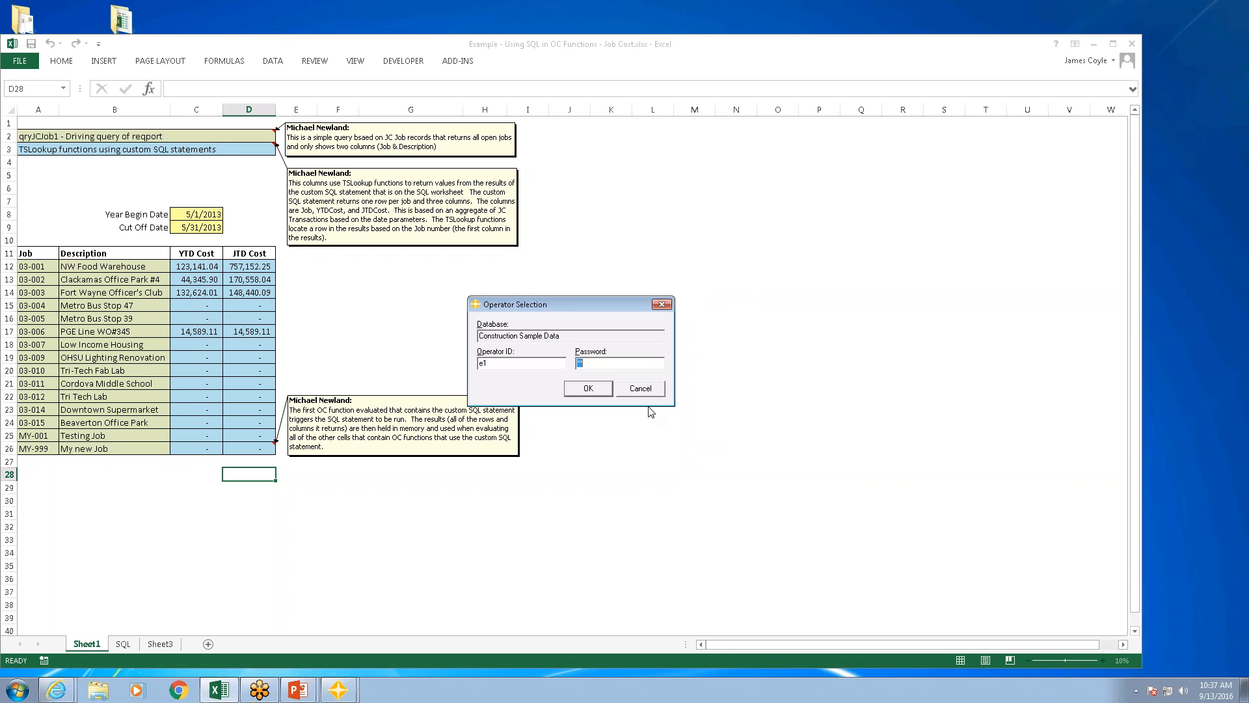
text(**)
key(Return)
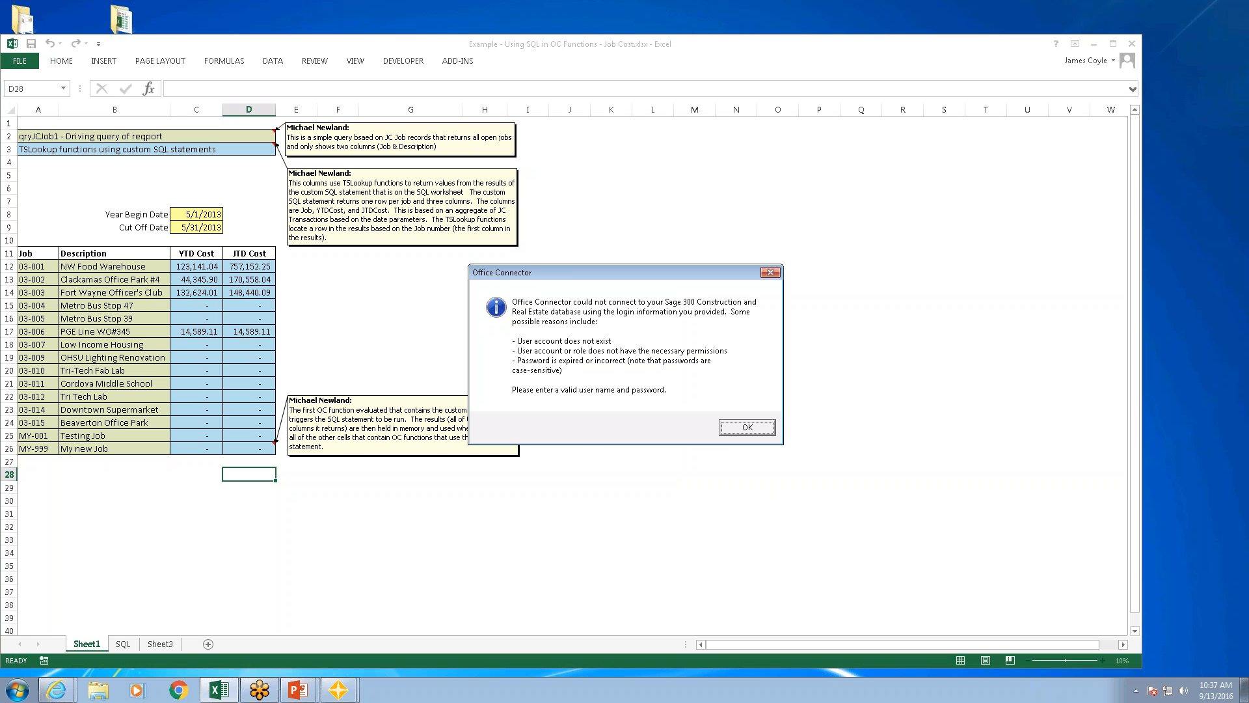
Step: Cancel the database sign-in and close the Job Cost example workbook without saving
click(746, 427)
click(641, 389)
click(1132, 44)
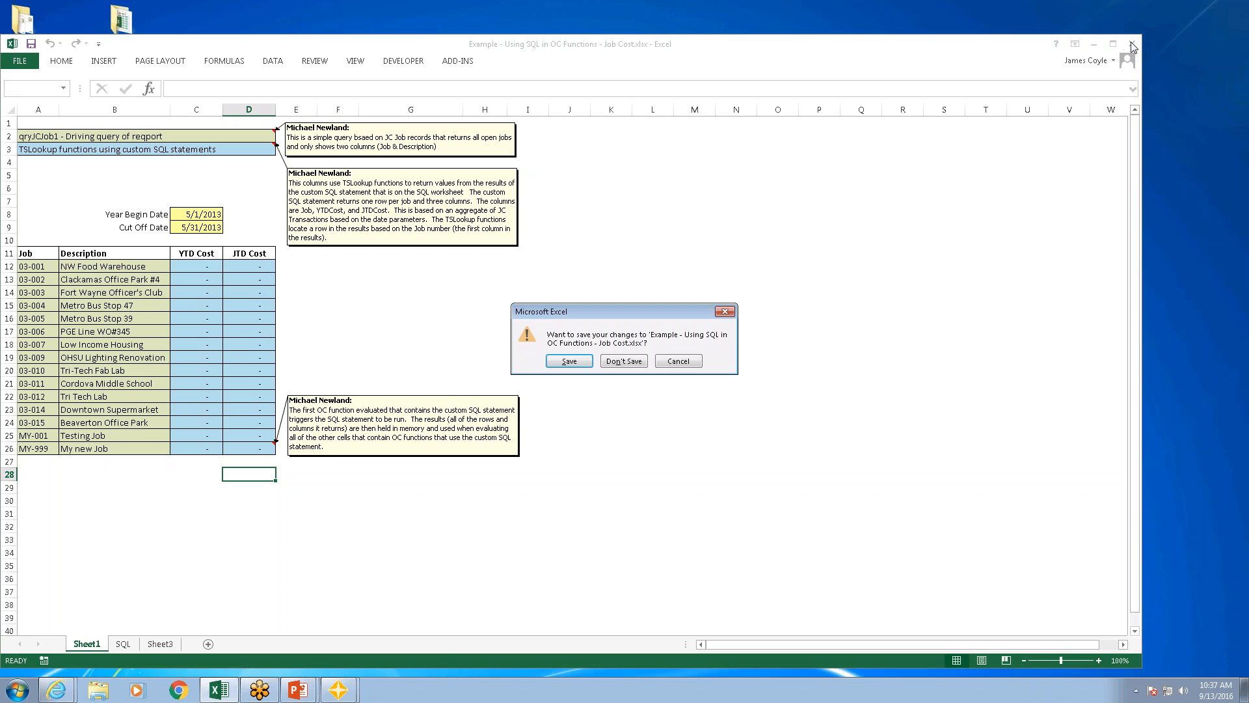
click(622, 363)
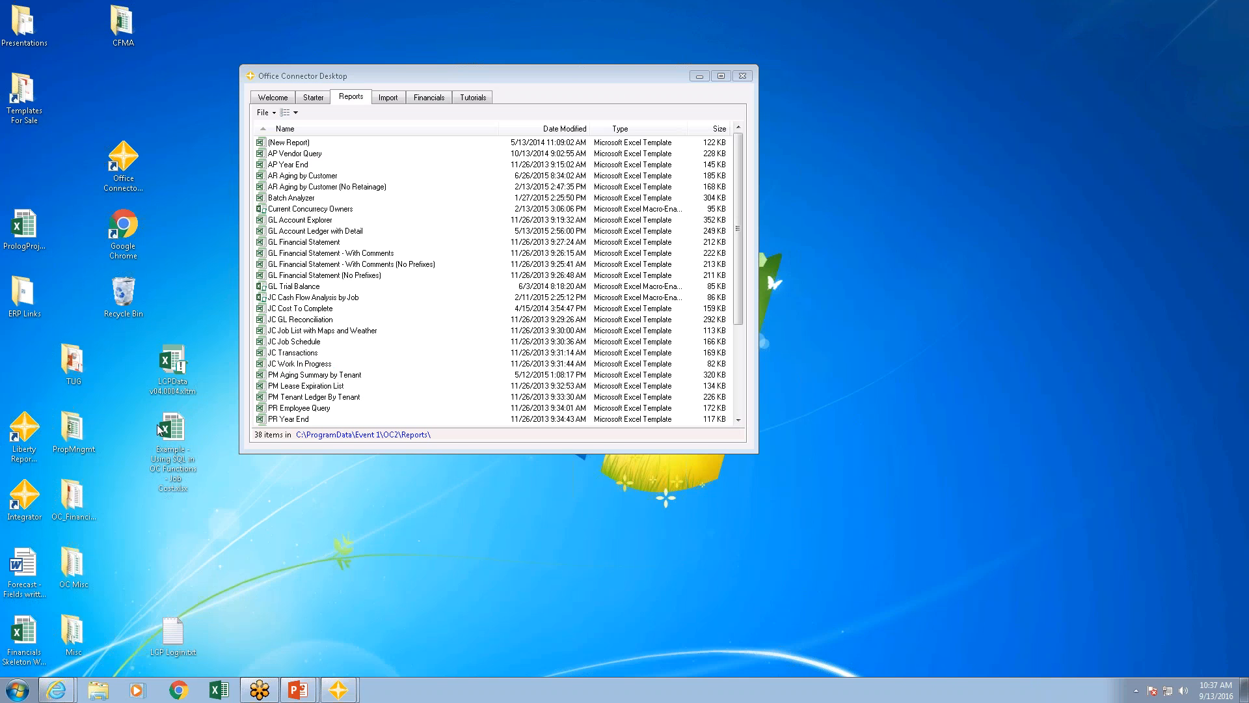
Step: Reopen the Job Cost SQL example workbook, select Timberline Construction as the company, and sign in with the operator password
double_click(172, 429)
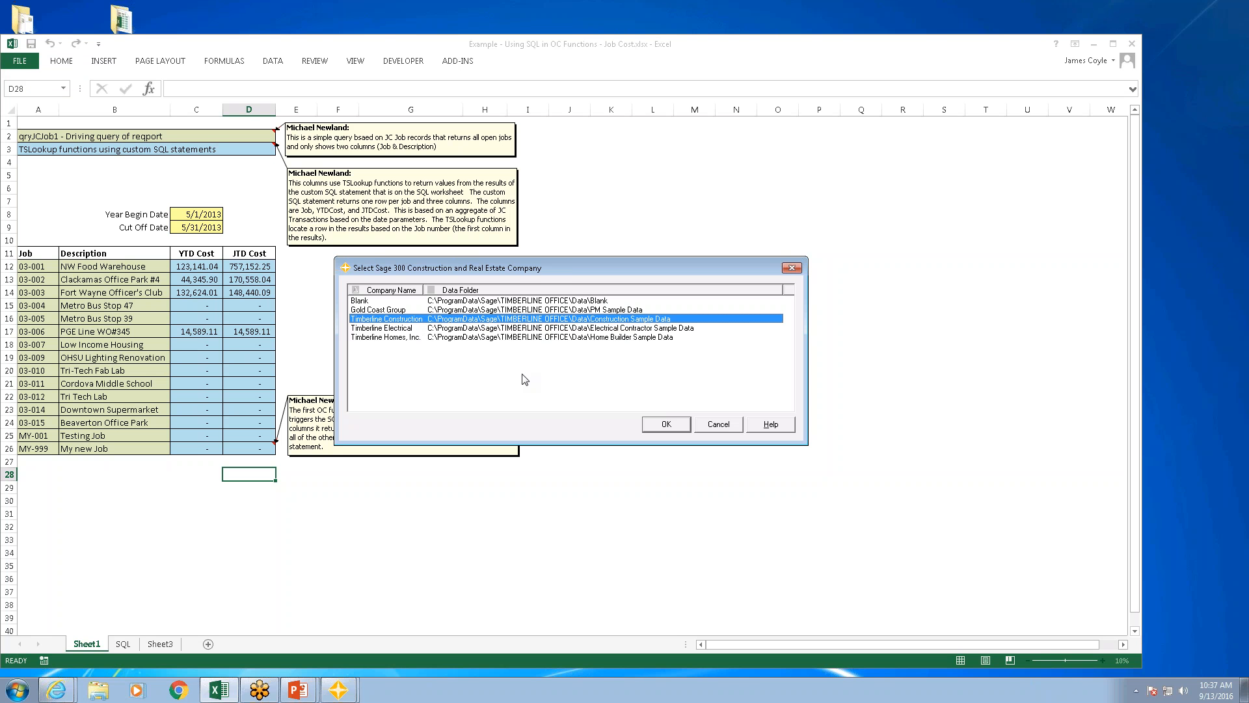
click(667, 425)
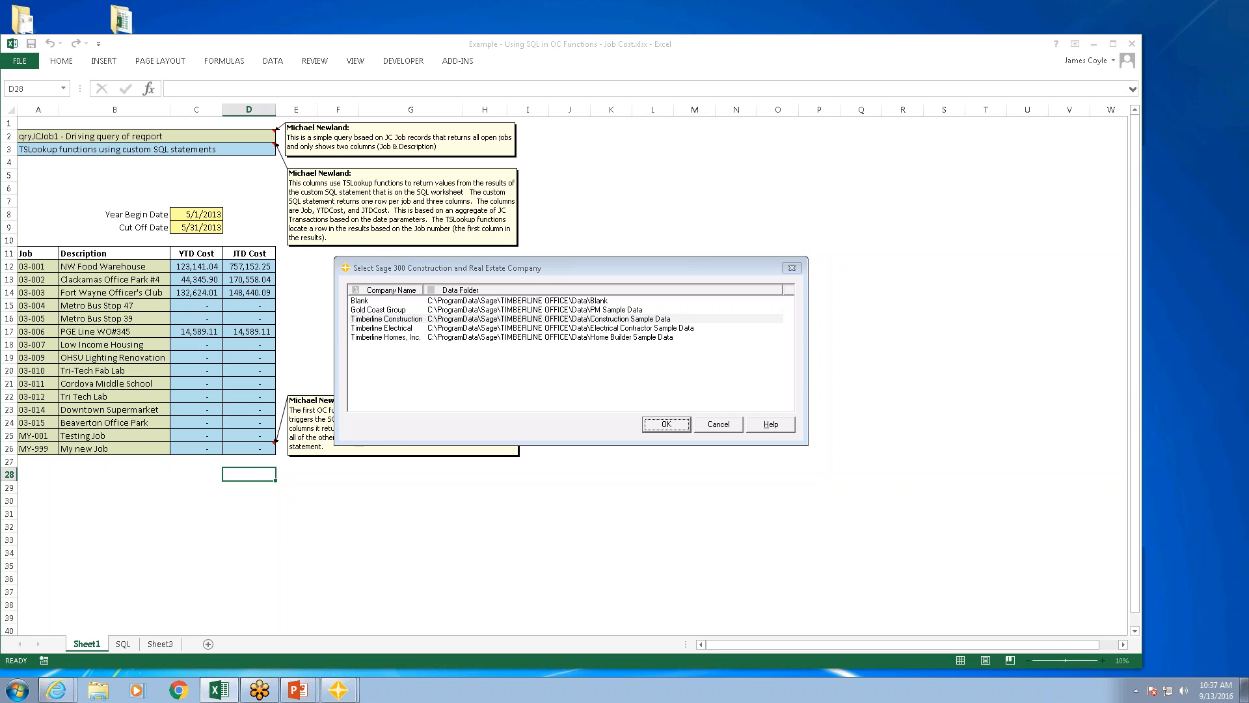
text(1)
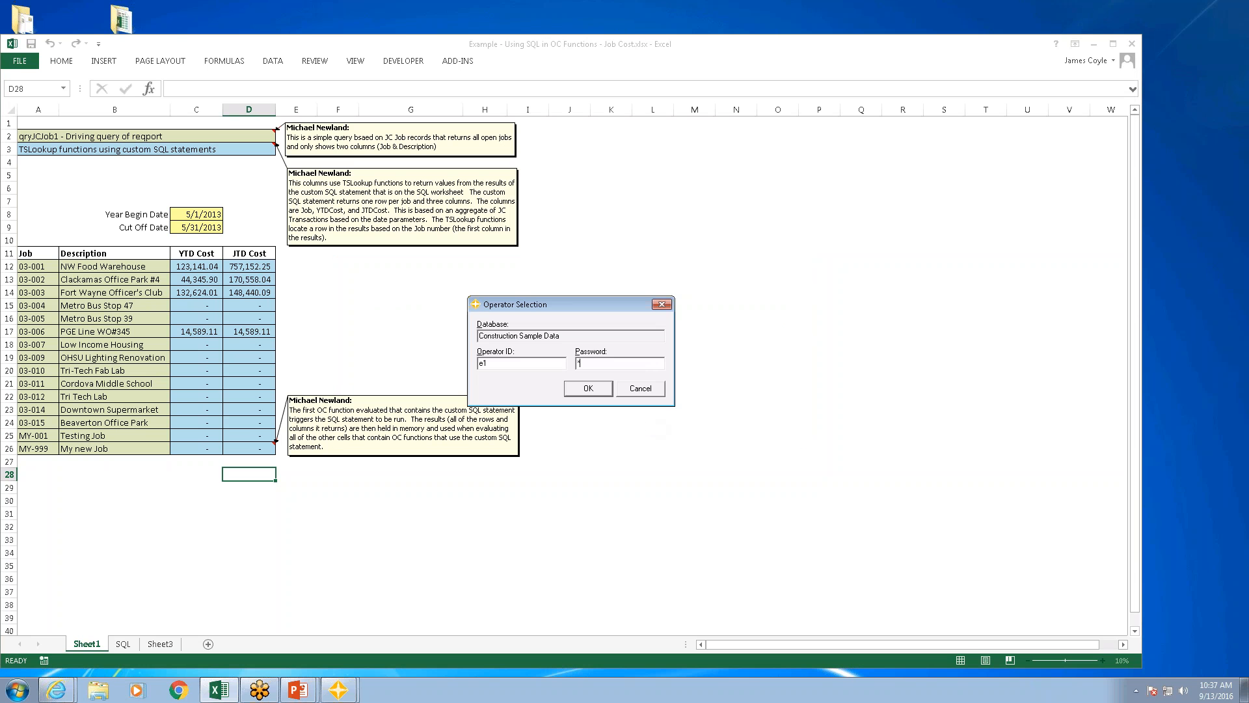
key(Return)
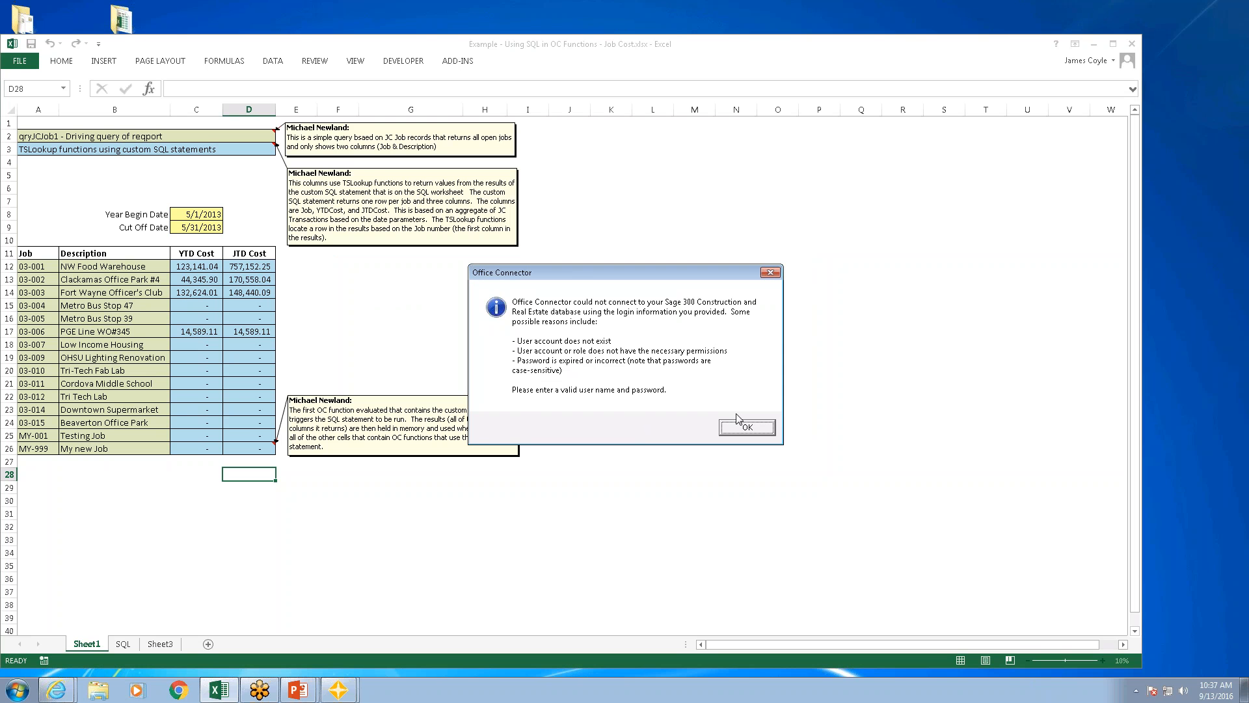
click(758, 427)
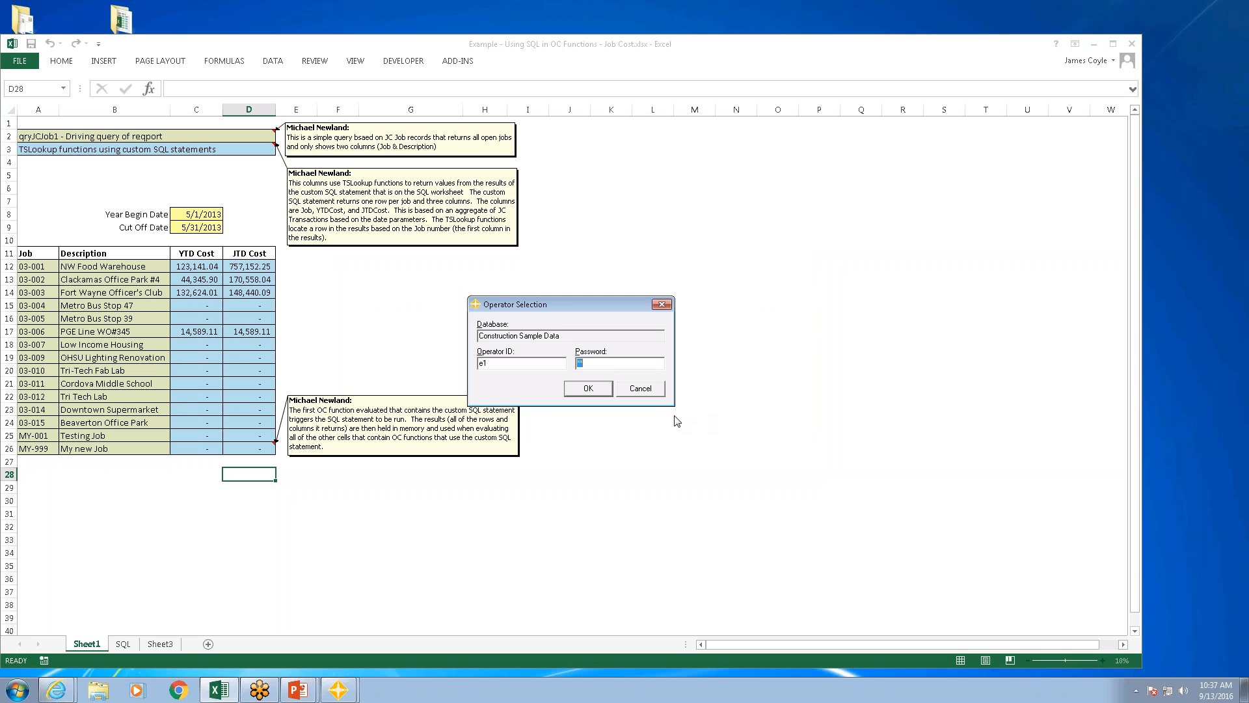
key(Return)
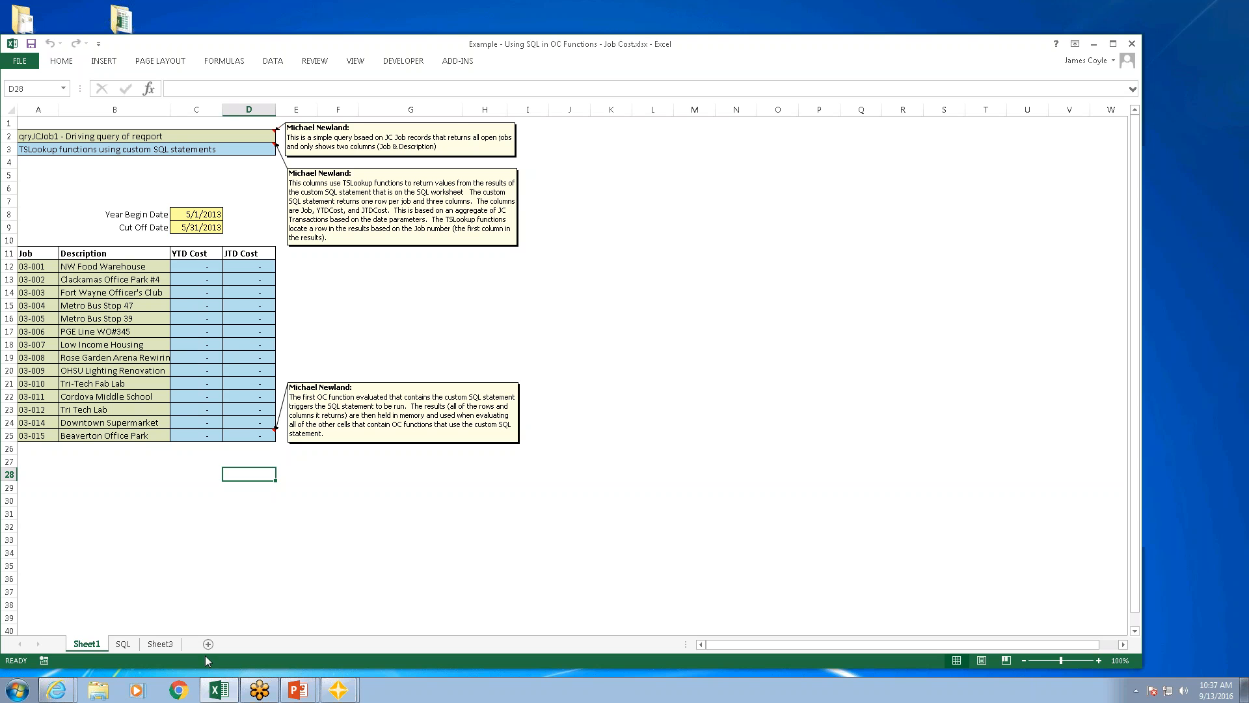
Step: Set the report's Cut Off Date in C9 to 5/31/2015
click(202, 227)
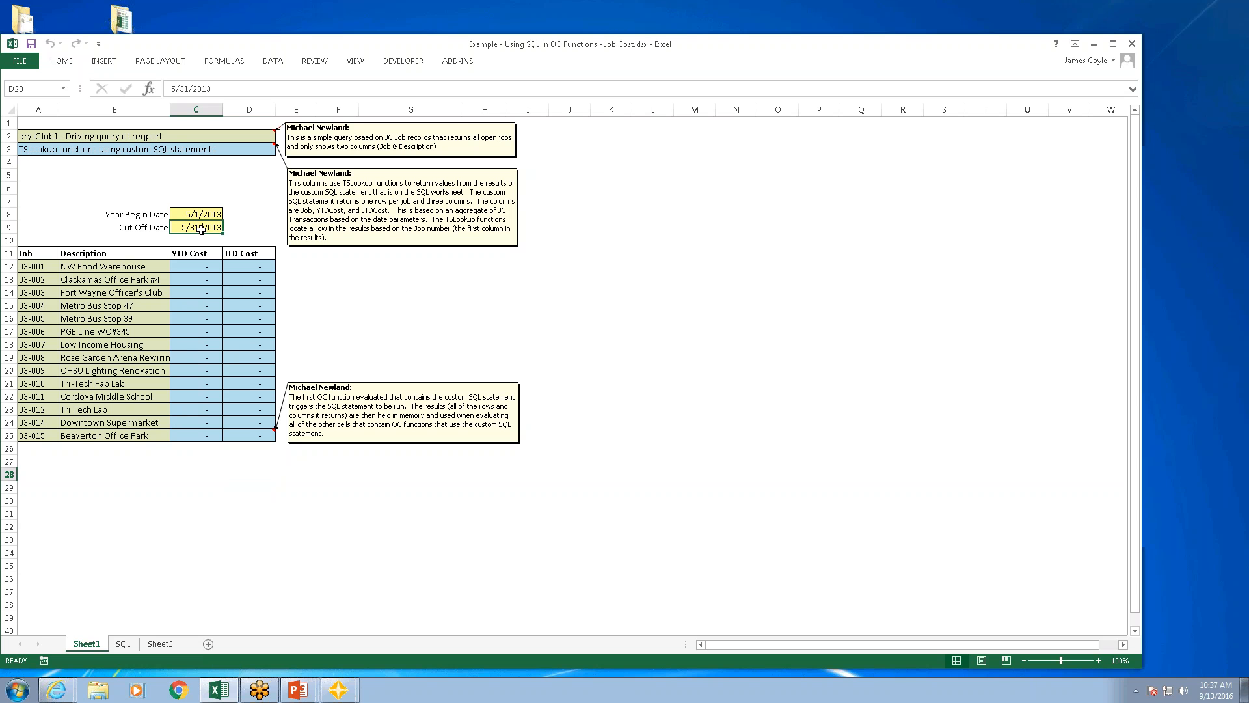
key(F2)
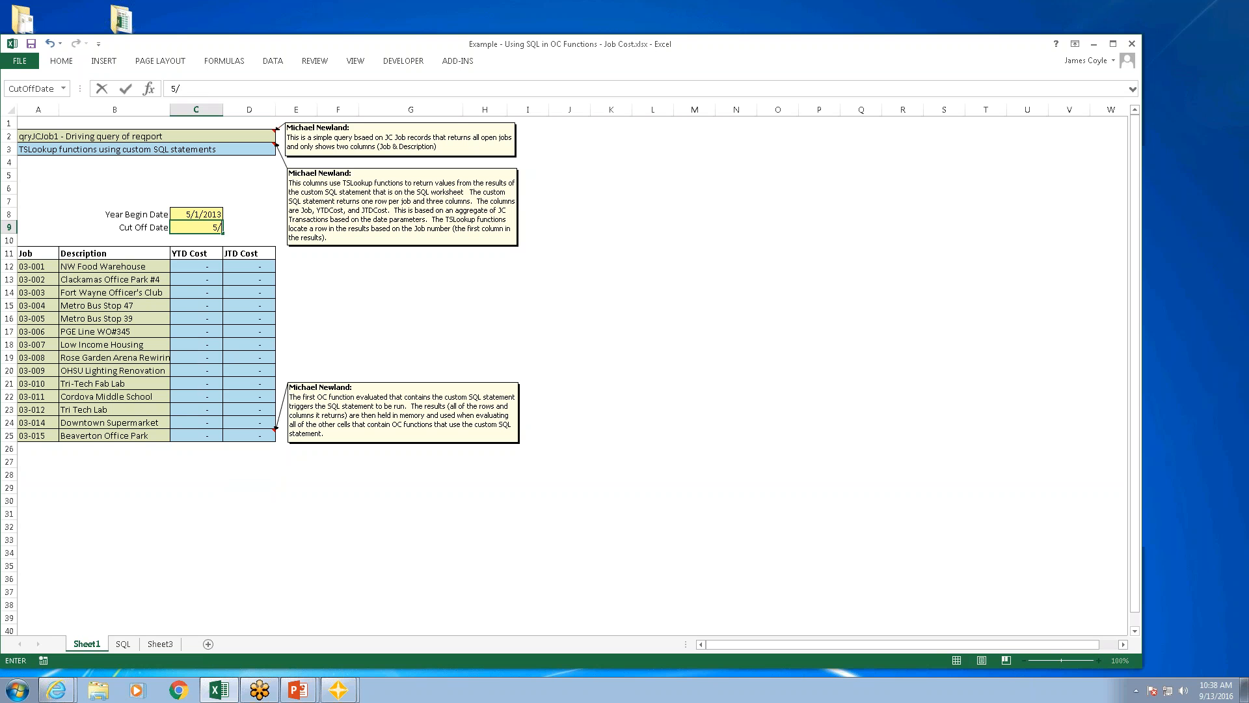
key(BackSpace)
text(5)
key(Return)
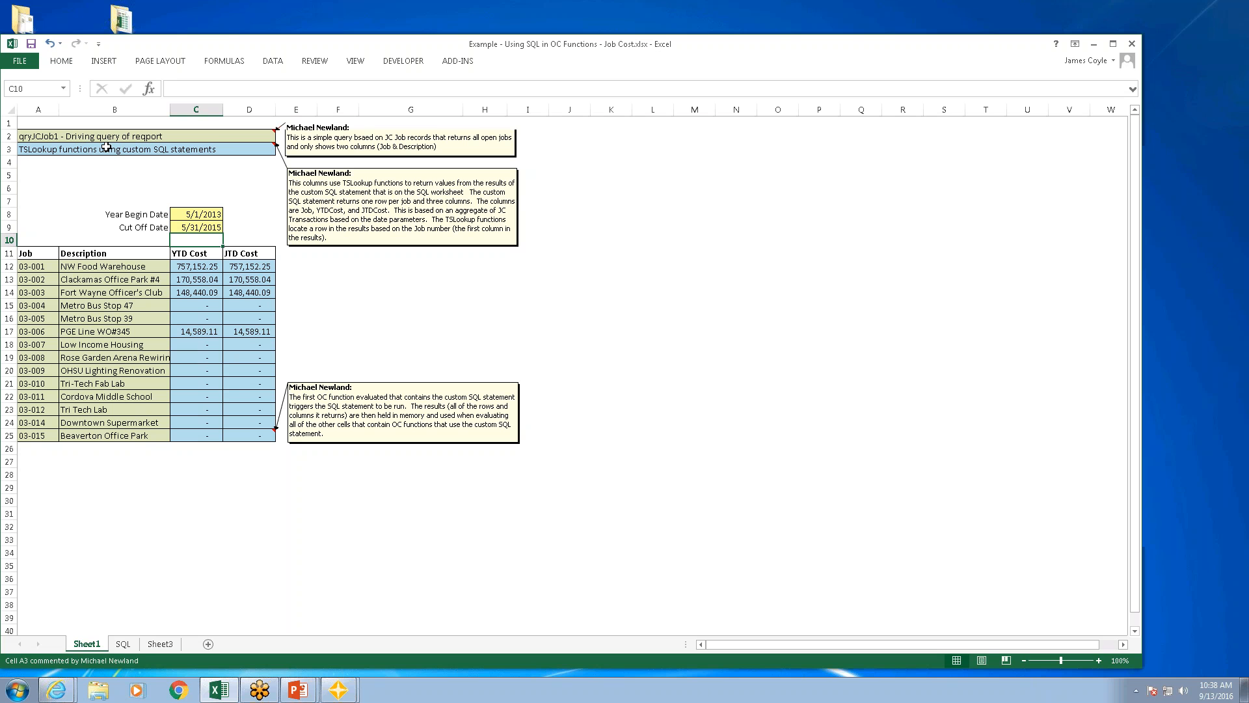
Step: Inspect the YTD Cost lookup formula for NW Food Warehouse in C12, and close the workbook without saving
click(195, 266)
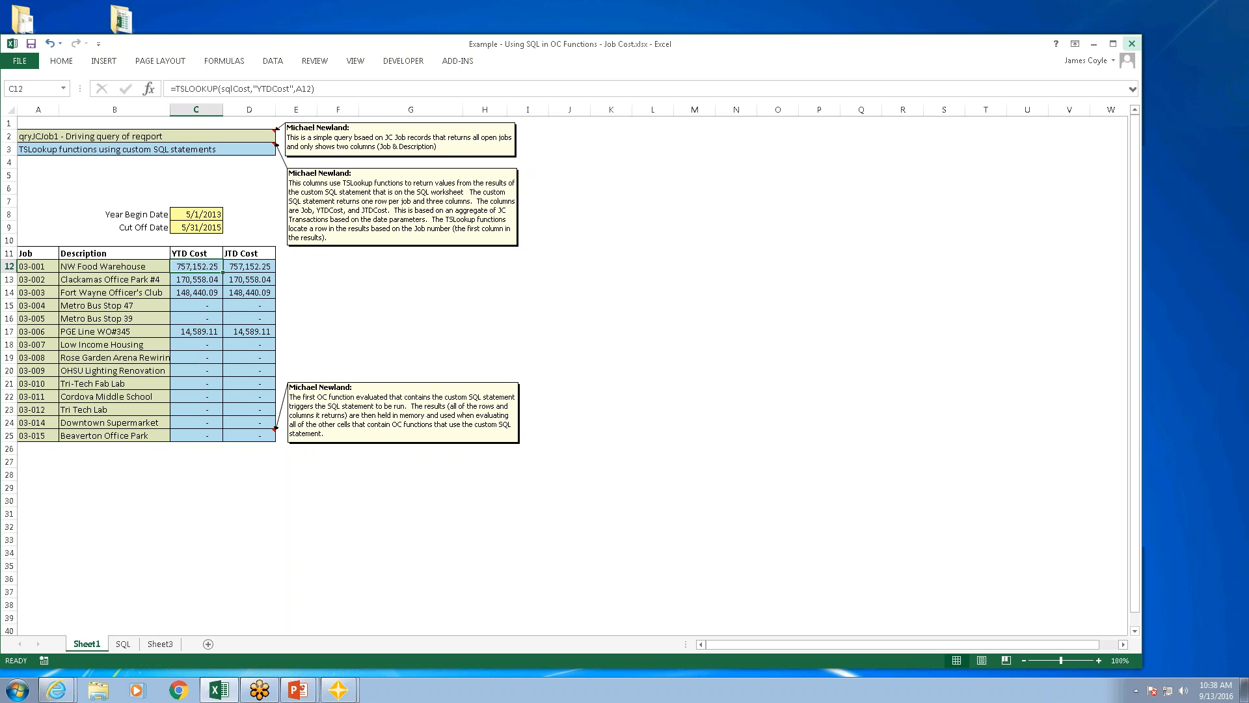
click(1132, 45)
click(624, 361)
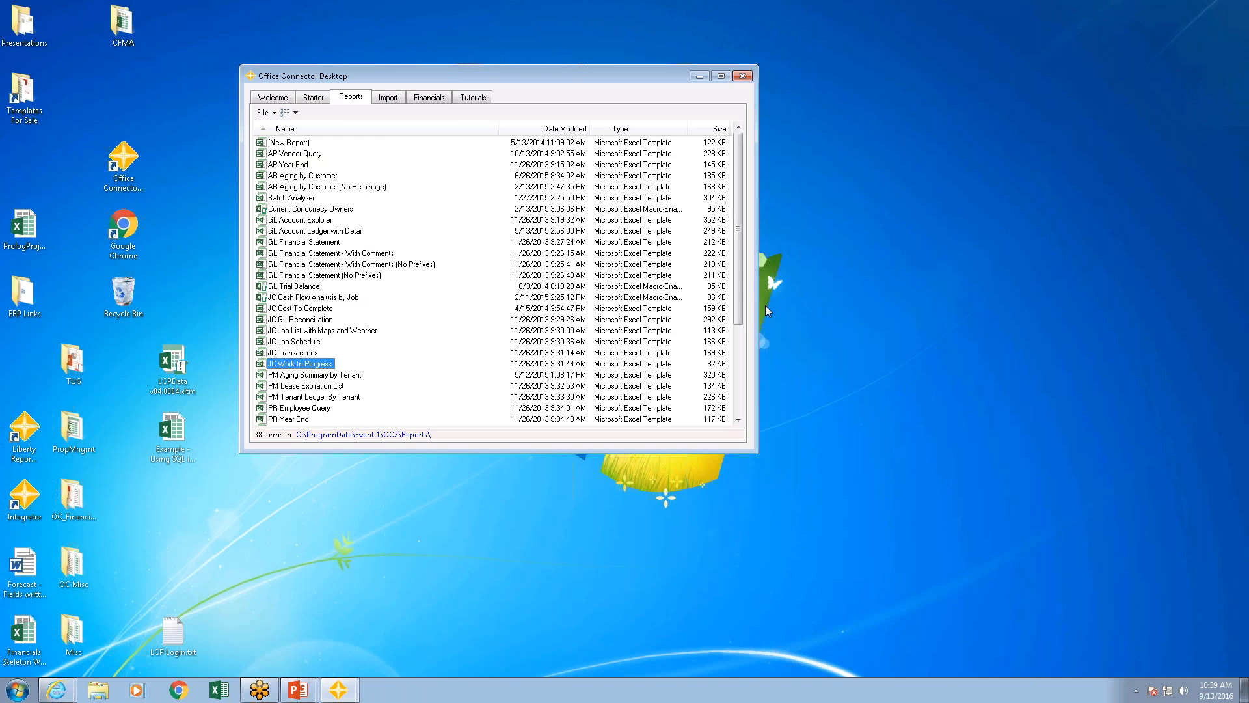
Step: Open the Write GL Budget template from the Office Connector report list, connecting it to Timberline Construction with the operator password
drag(740, 317, 669, 496)
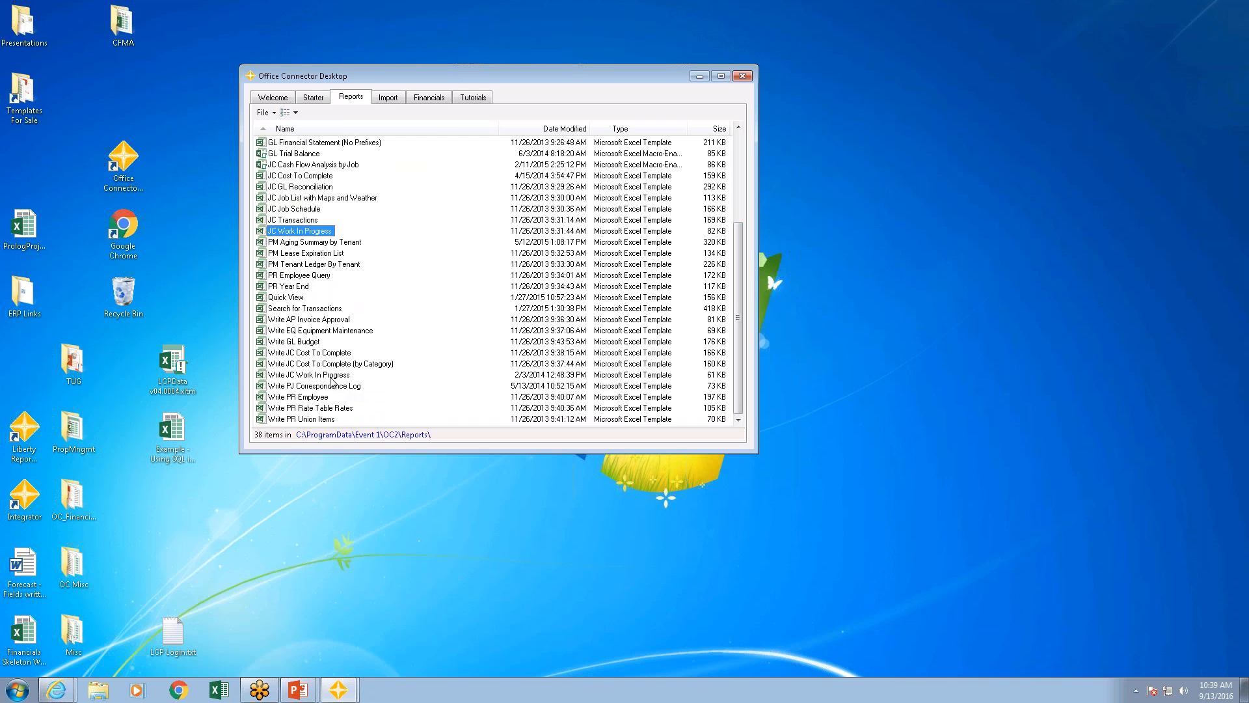
click(303, 342)
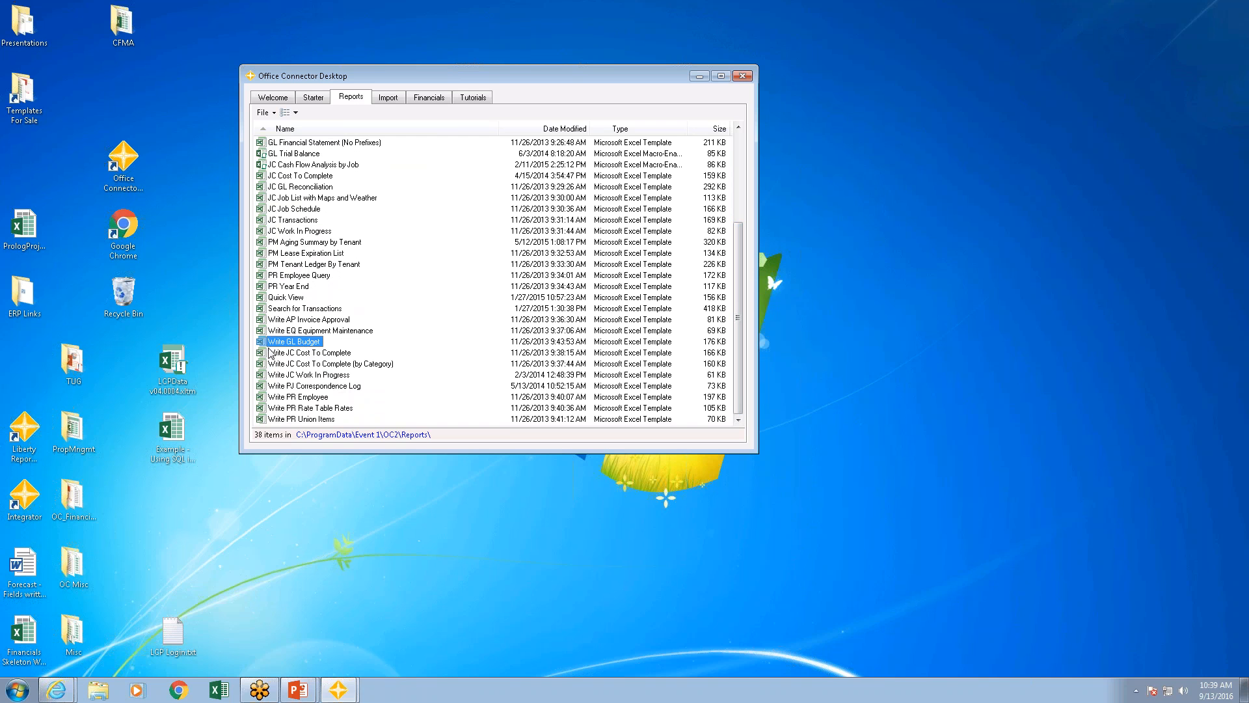
double_click(301, 342)
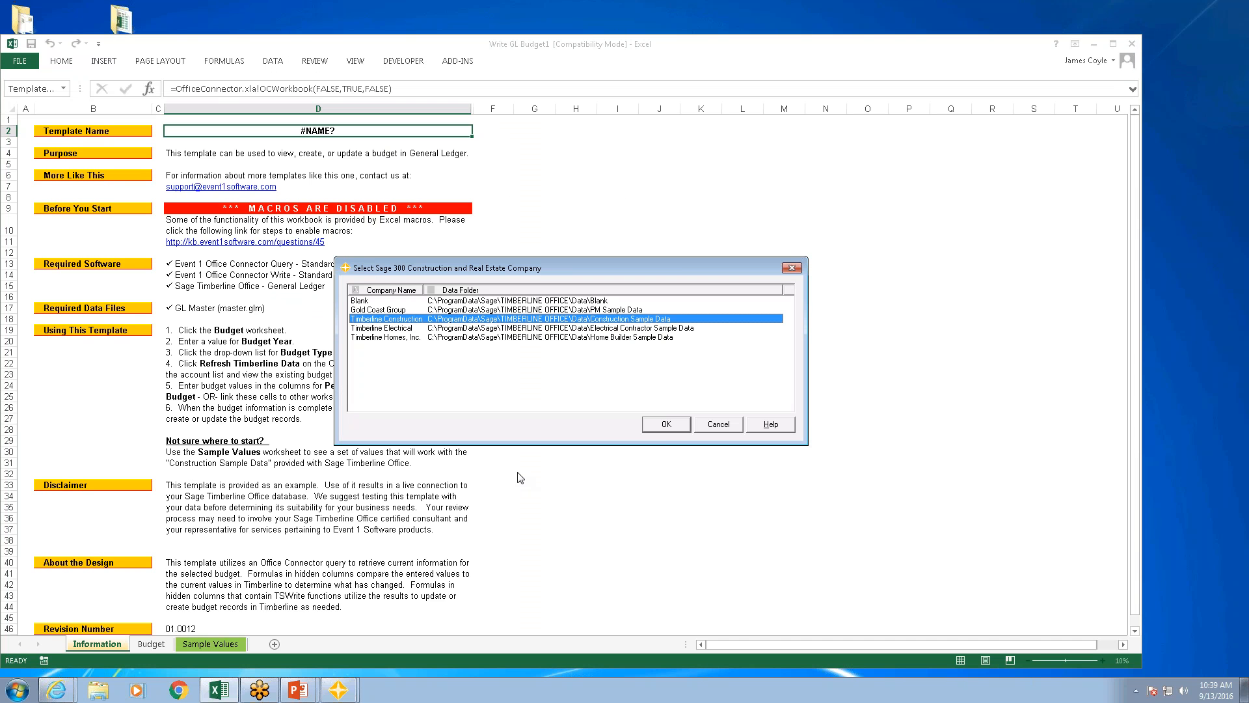
click(668, 424)
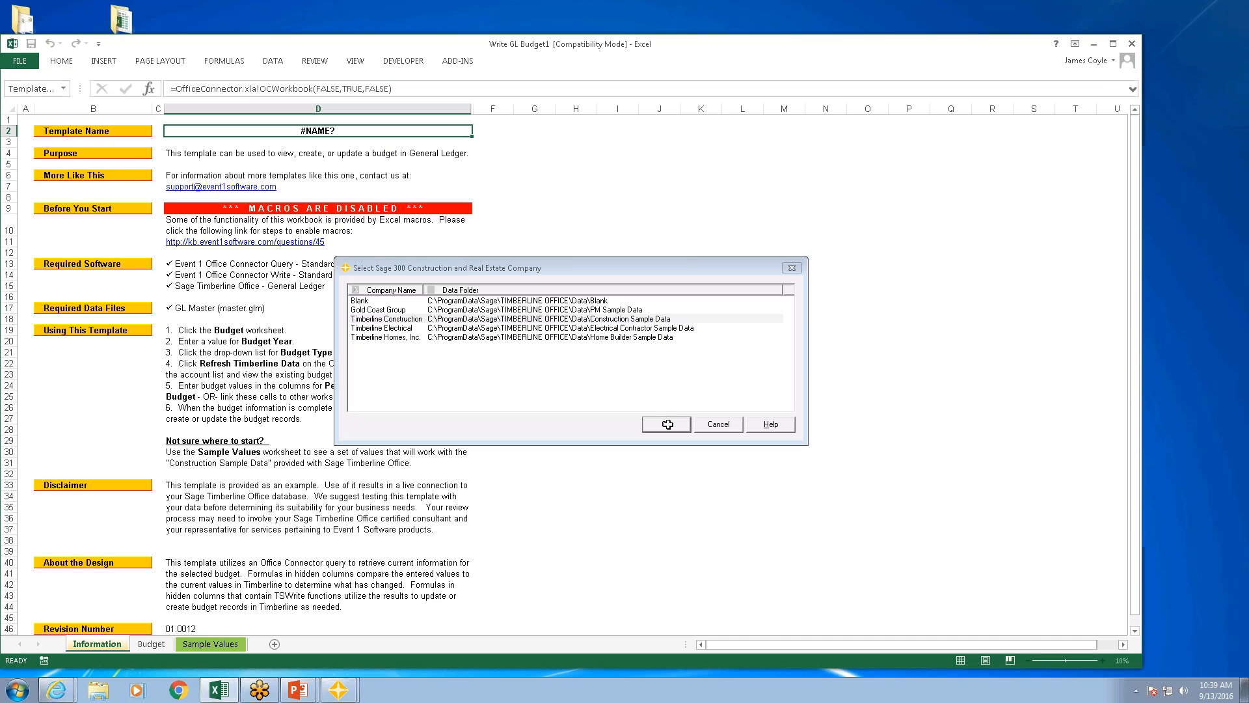
text(e1)
key(Return)
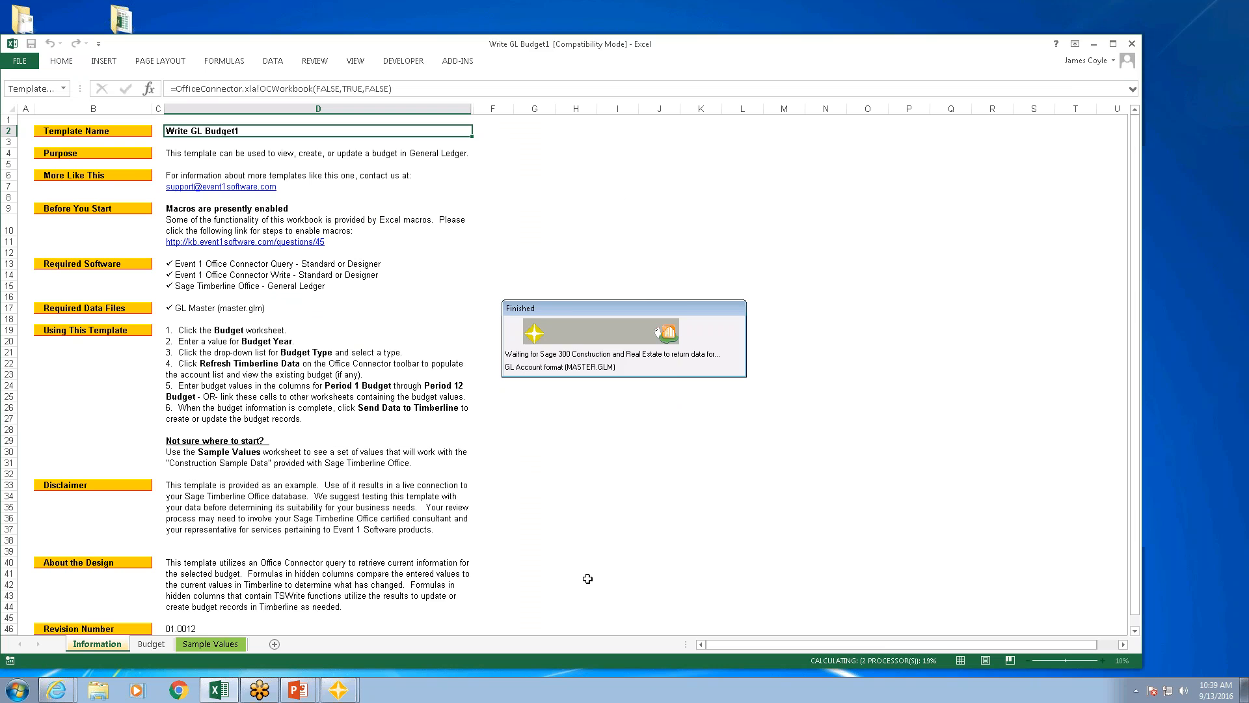
Step: Apply the template's sample values, Budget Year 2015 and Budget Type Approved, and select the Period 1 Budget cell of account 10-4001
click(212, 644)
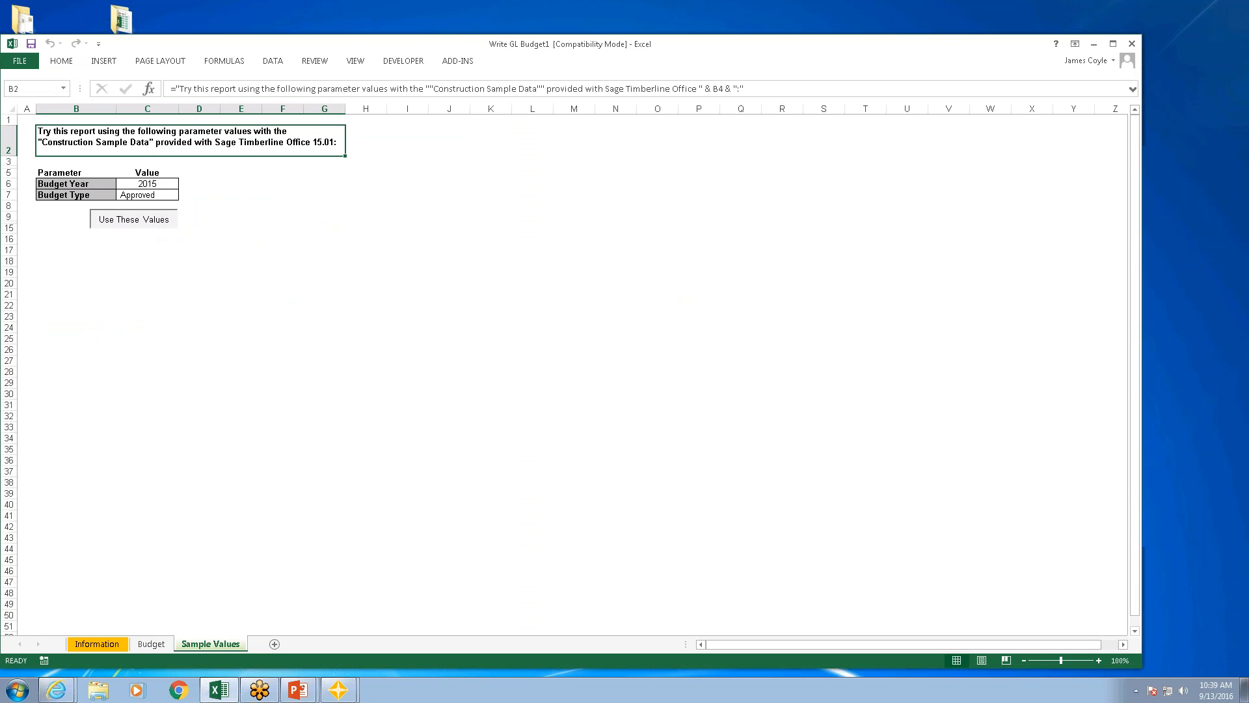
click(133, 220)
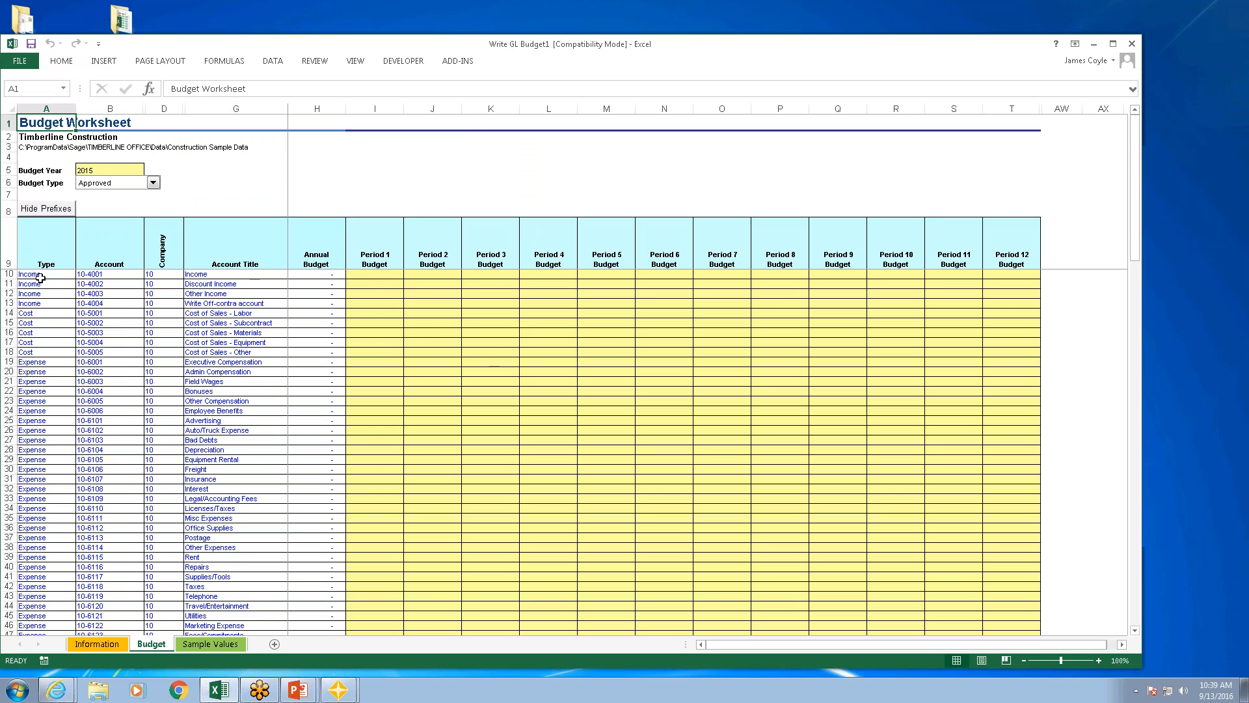
click(373, 280)
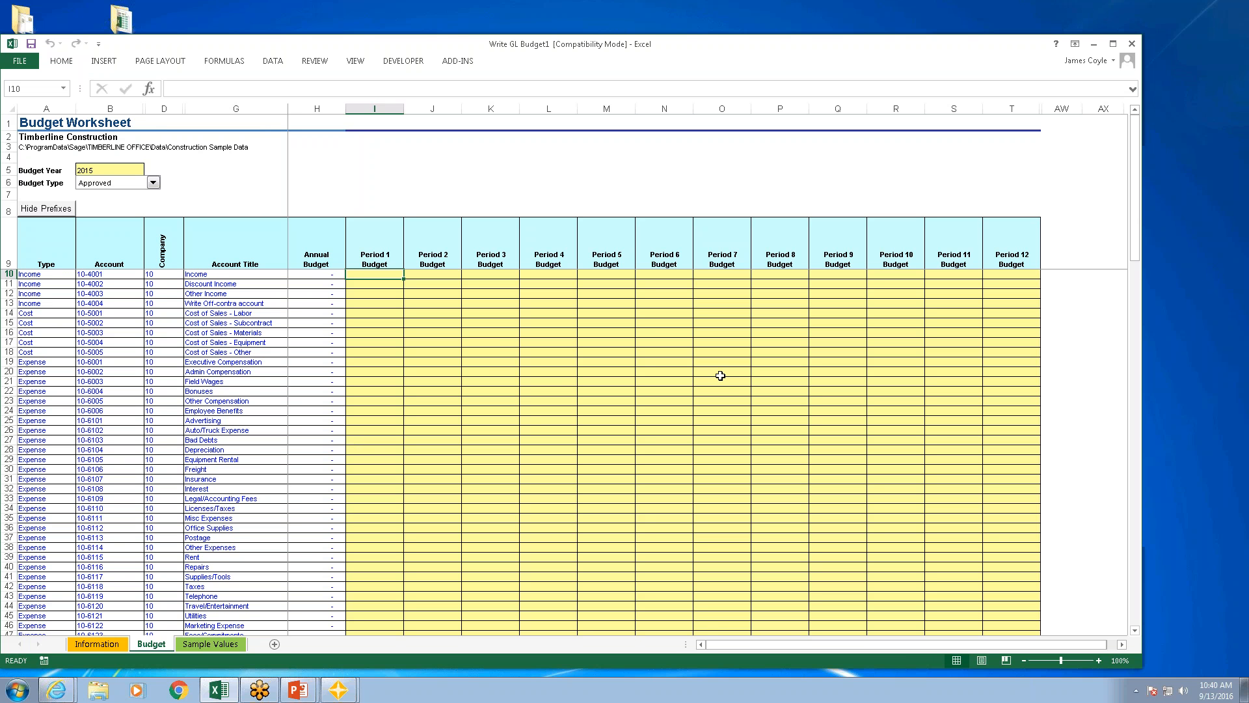
Step: Enter budgets for account 10-5001, Cost of Sales - Labor: 560,000 for Period 1 and 5,600,000 for Period 2
key(Down)
key(Down)
key(Down)
key(Down)
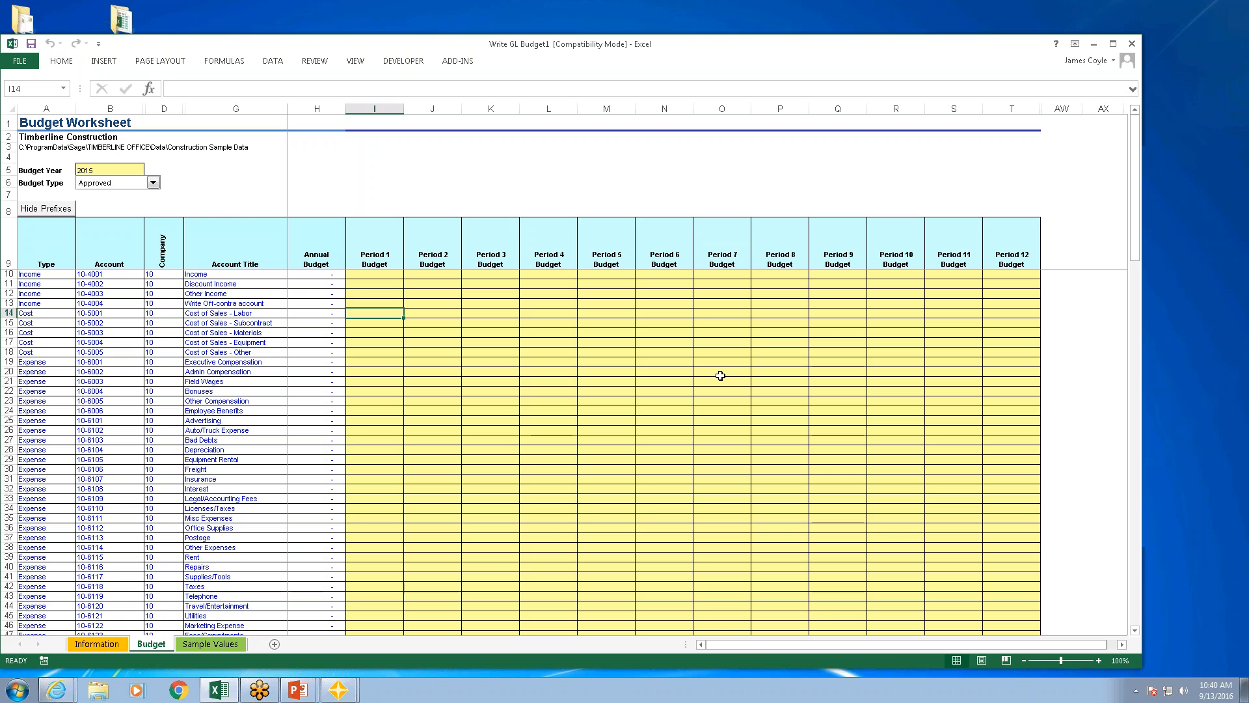
text(5)
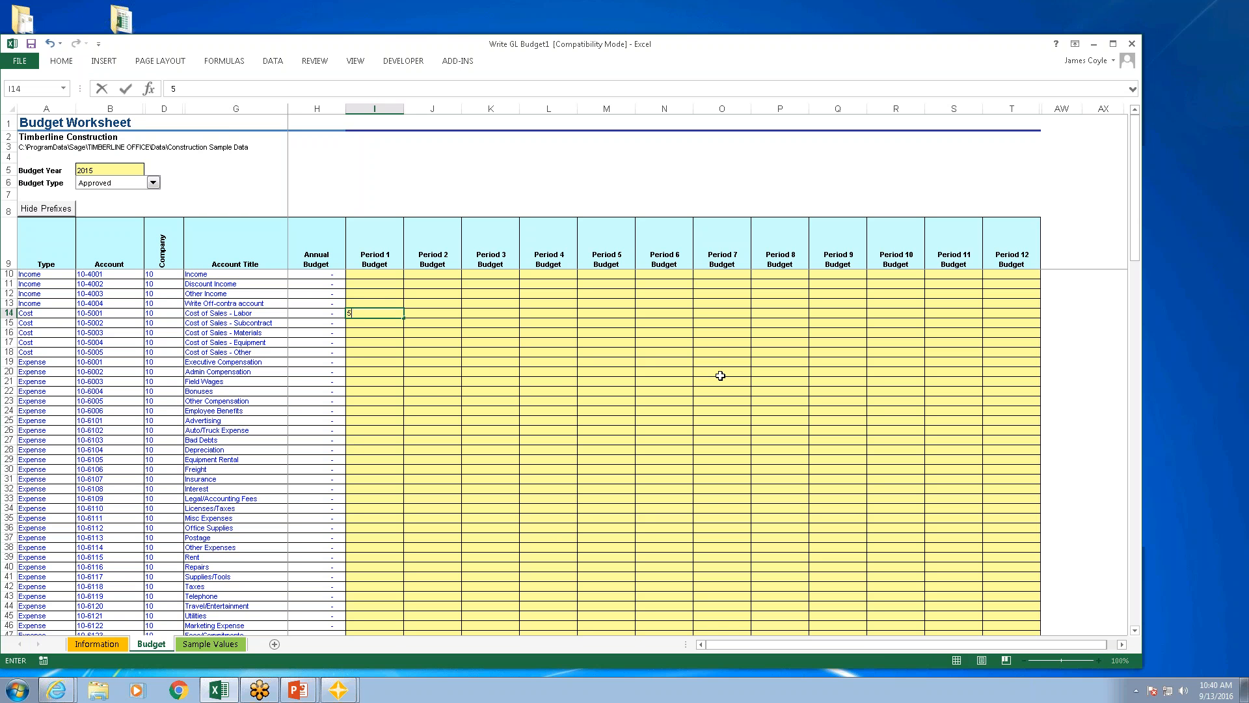
text(60000)
key(Tab)
text(560)
key(Tab)
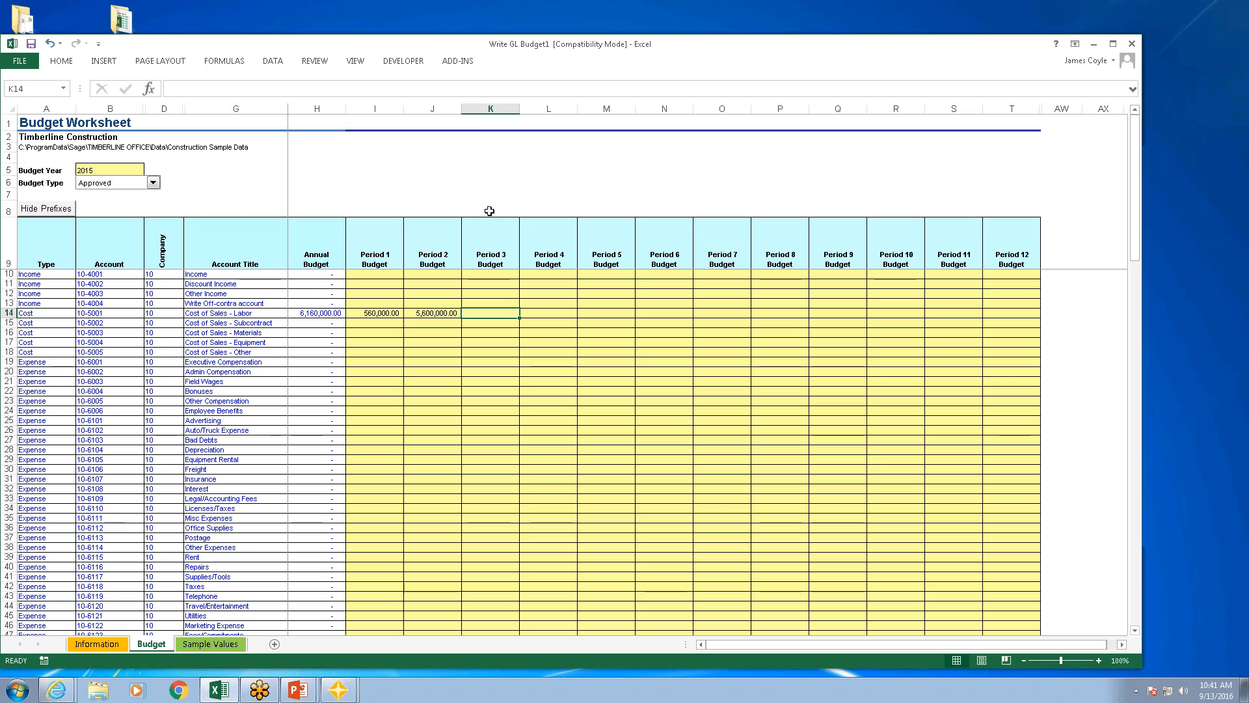
Step: Send the account 10-5001 budget changes to Sage 300 Construction and Real Estate, approving the write and declining the query refresh
click(465, 66)
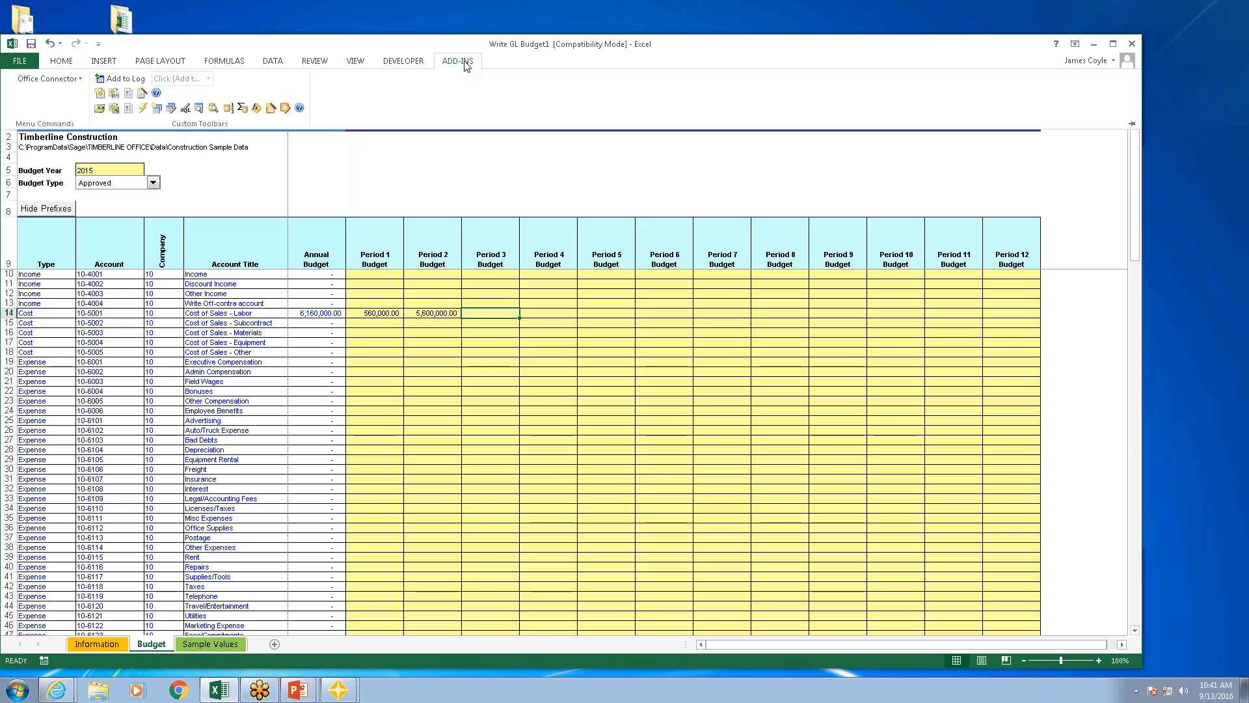
click(286, 109)
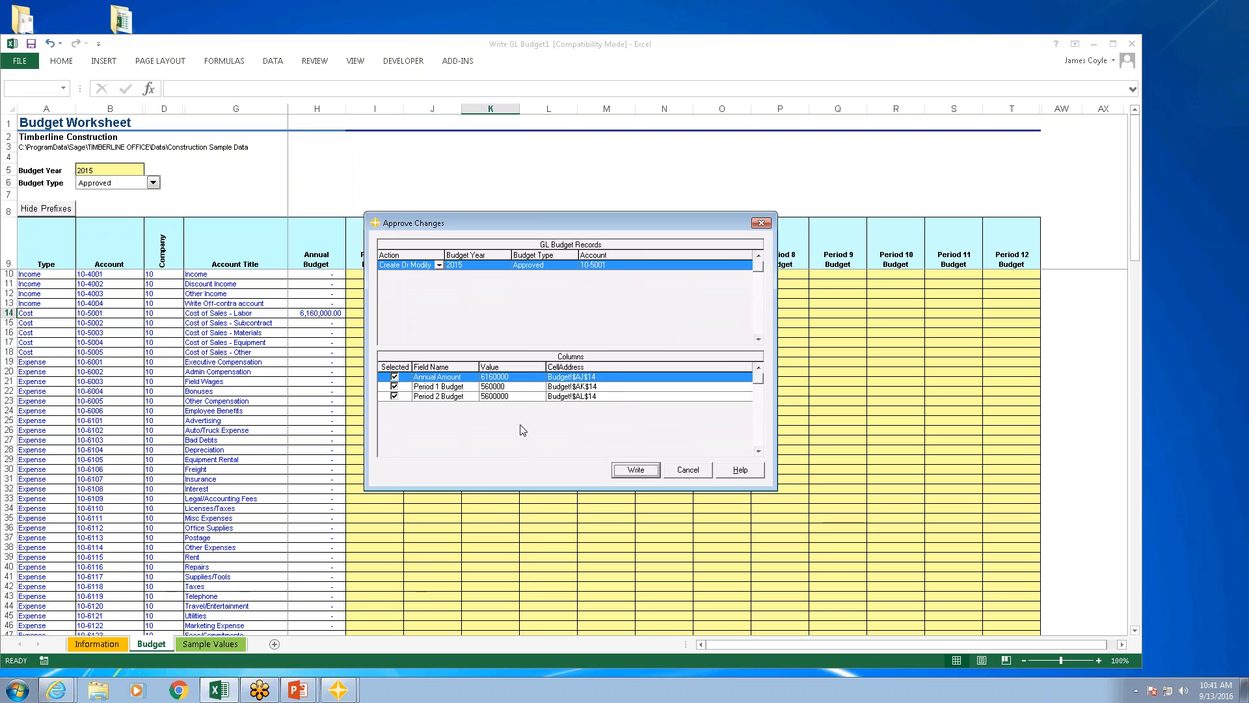
click(634, 469)
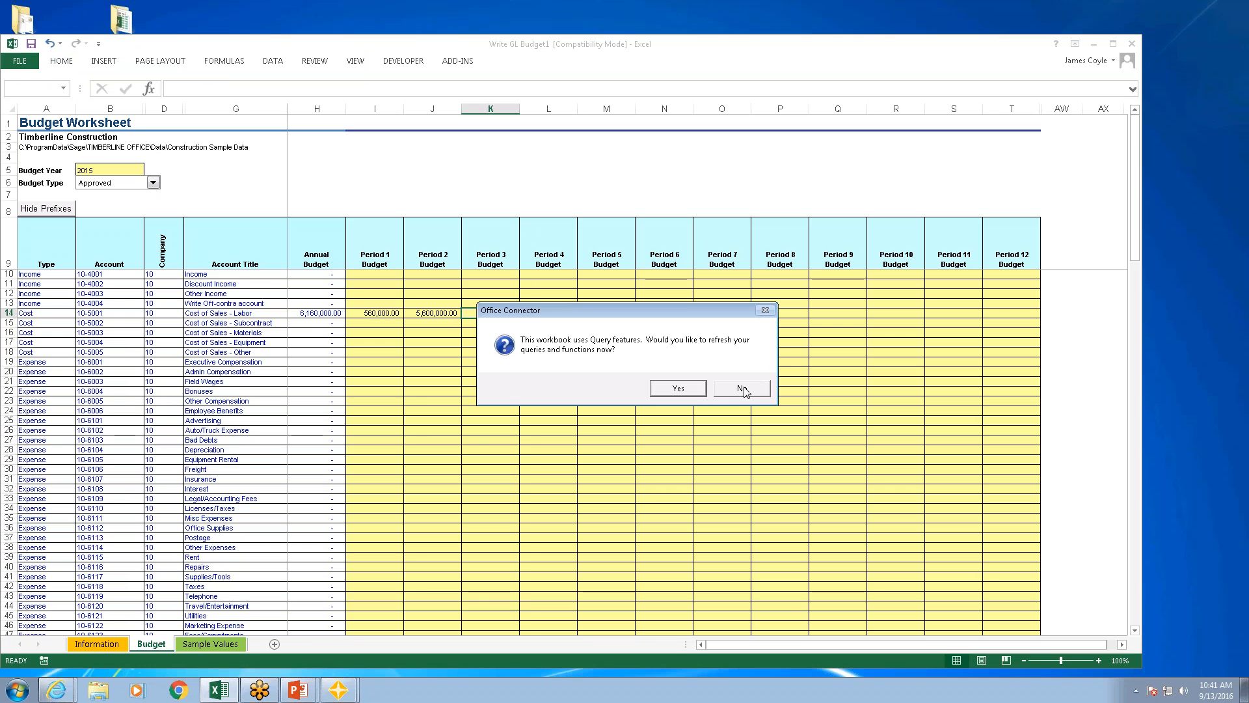
click(737, 389)
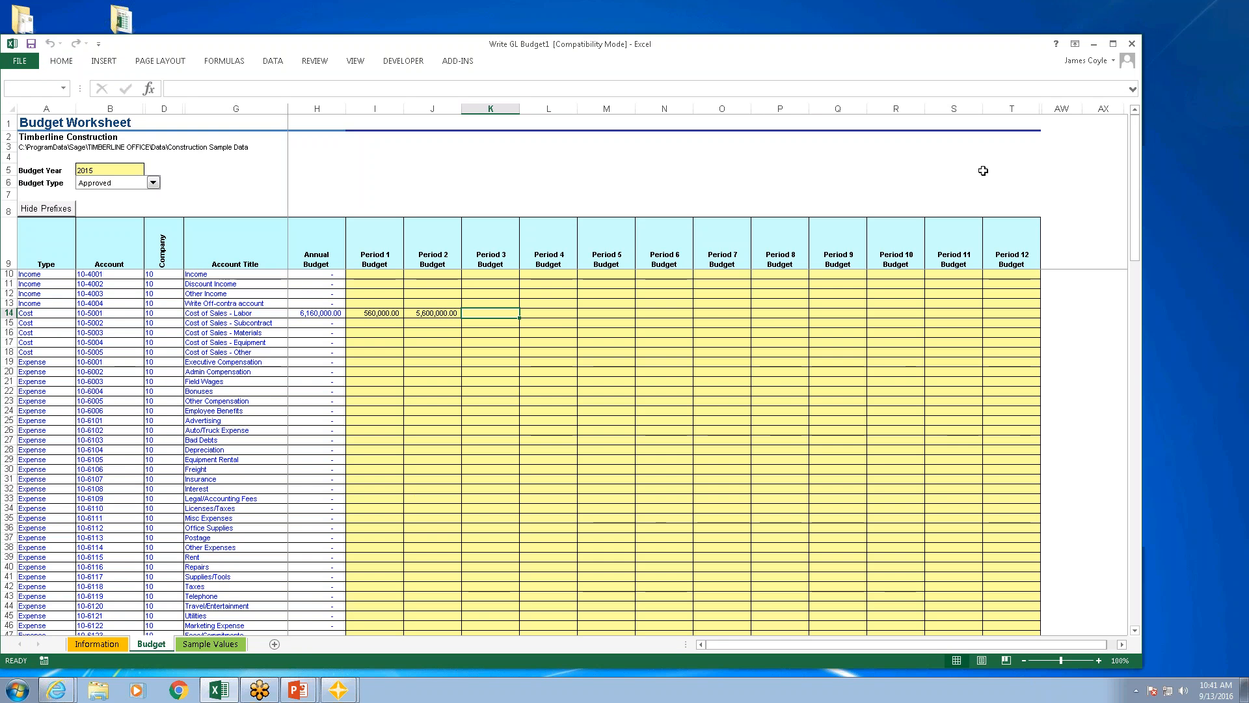
Step: Insert a blank worksheet before the Sample Values sheet
right_click(210, 644)
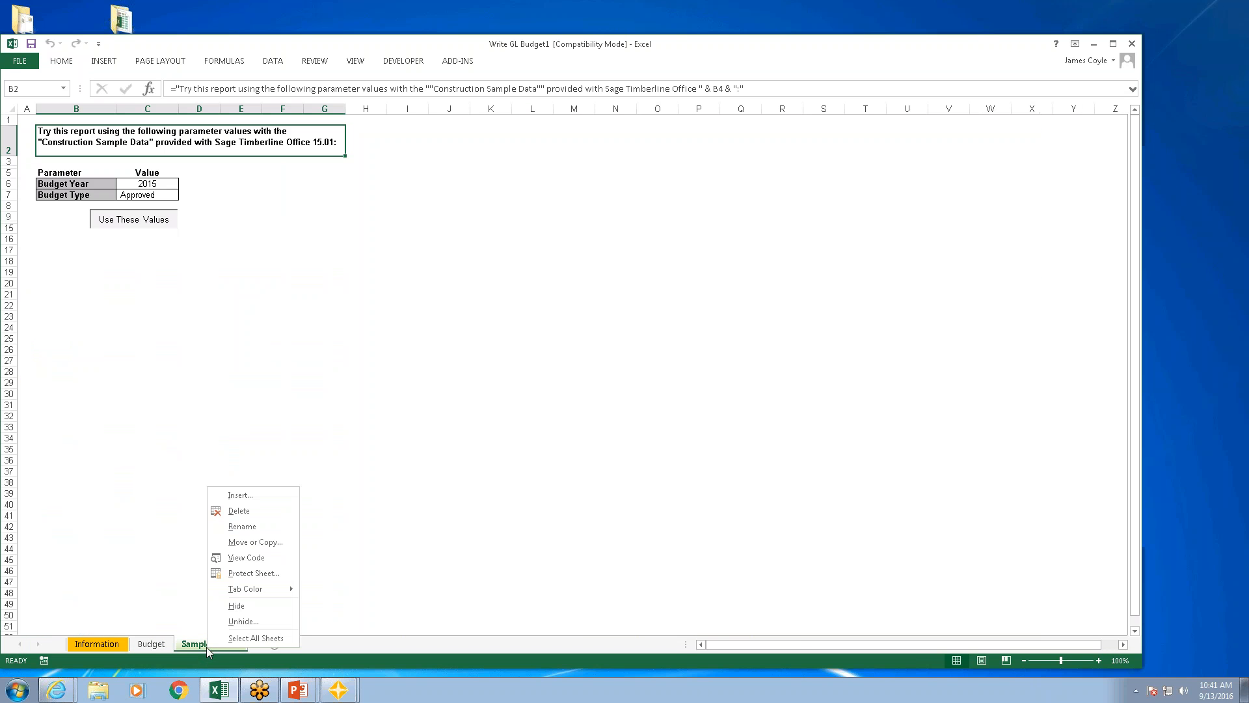
click(242, 496)
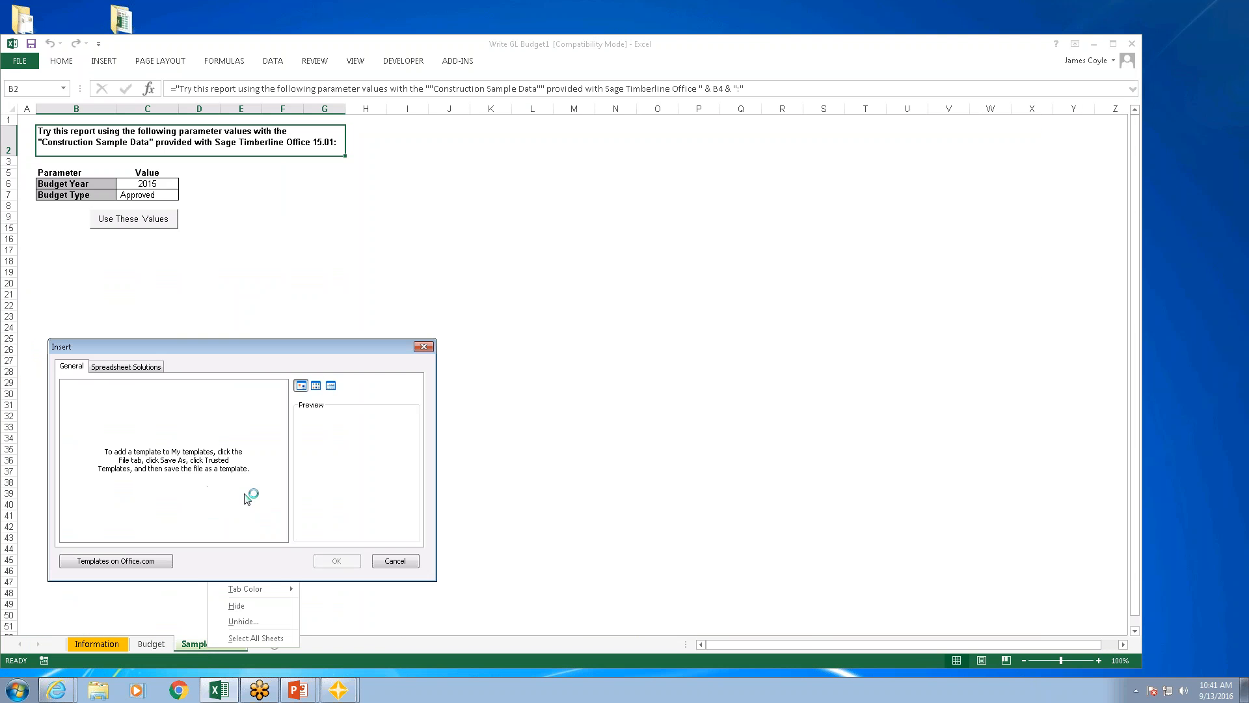
click(335, 561)
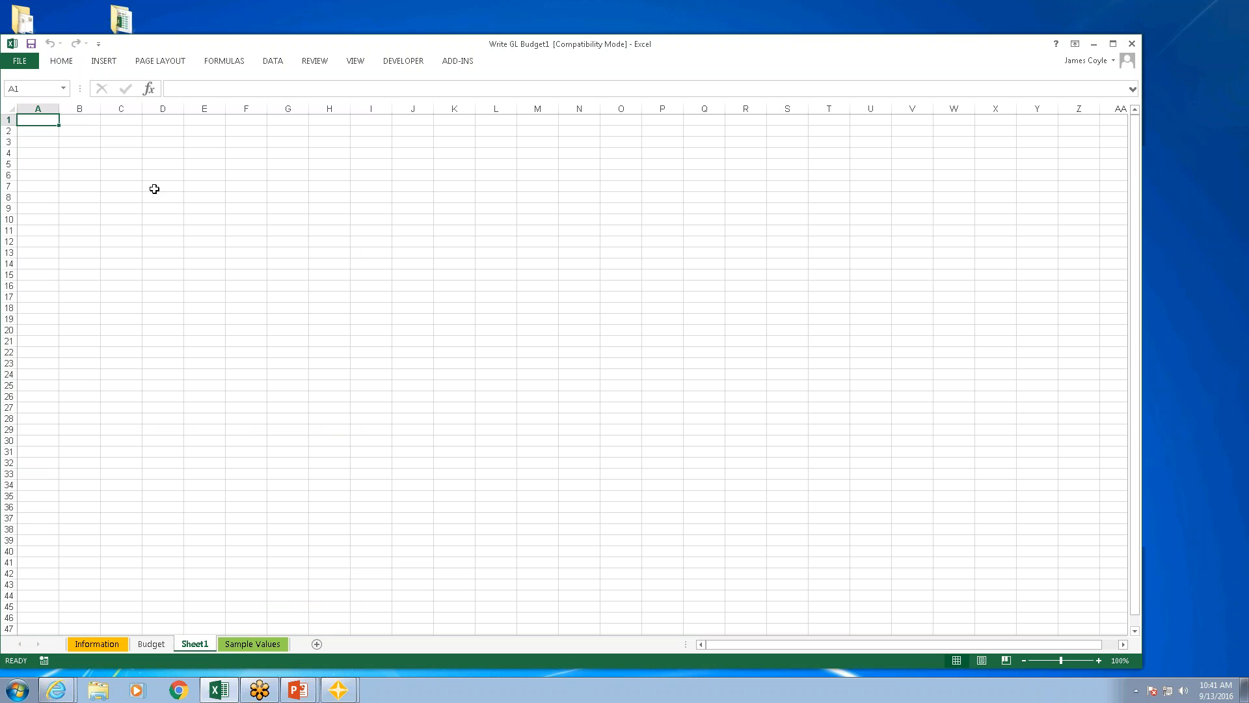
Step: Start an Office Connector query at cell C4 of the new sheet, based on the JC Category table from MASTER.JCM
click(124, 155)
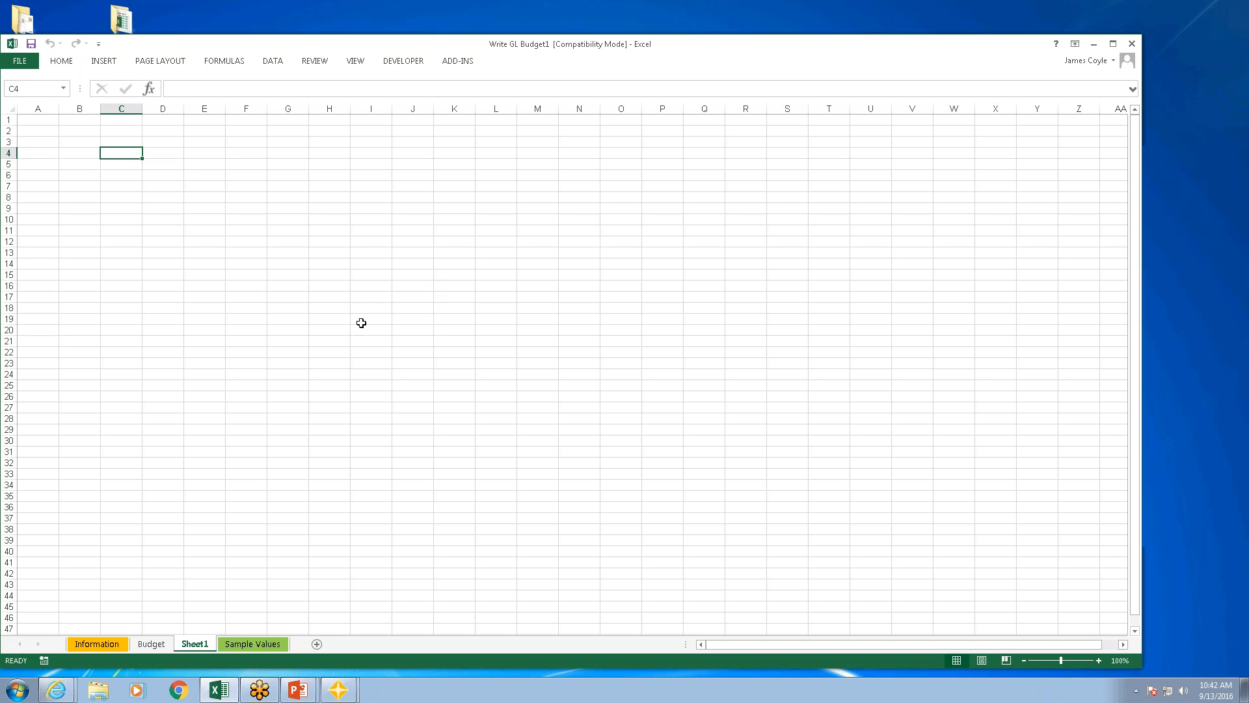
click(463, 61)
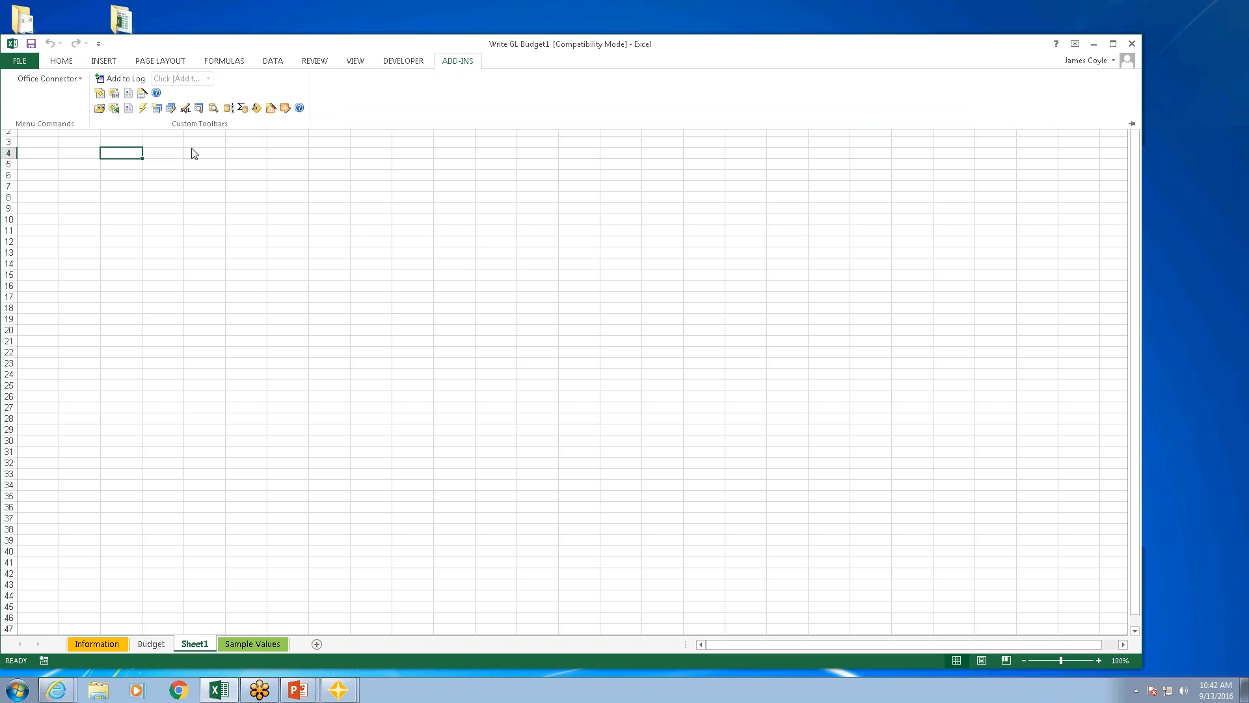
click(156, 108)
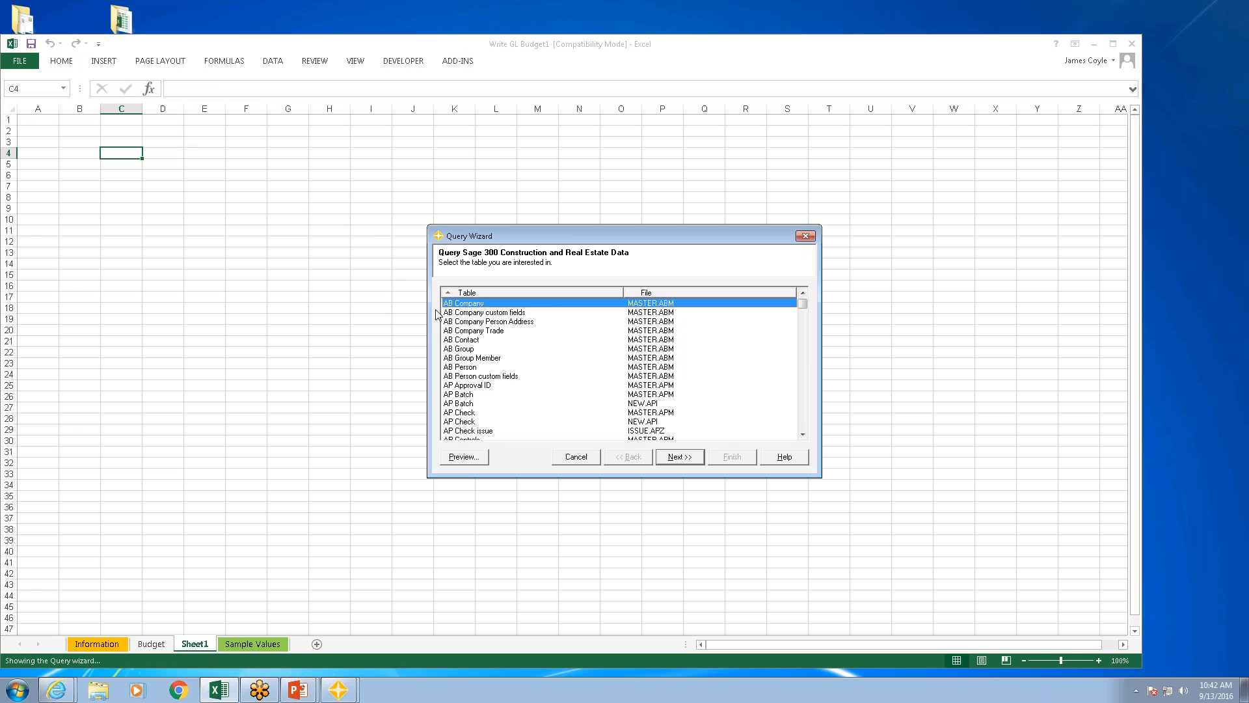
text(jc t)
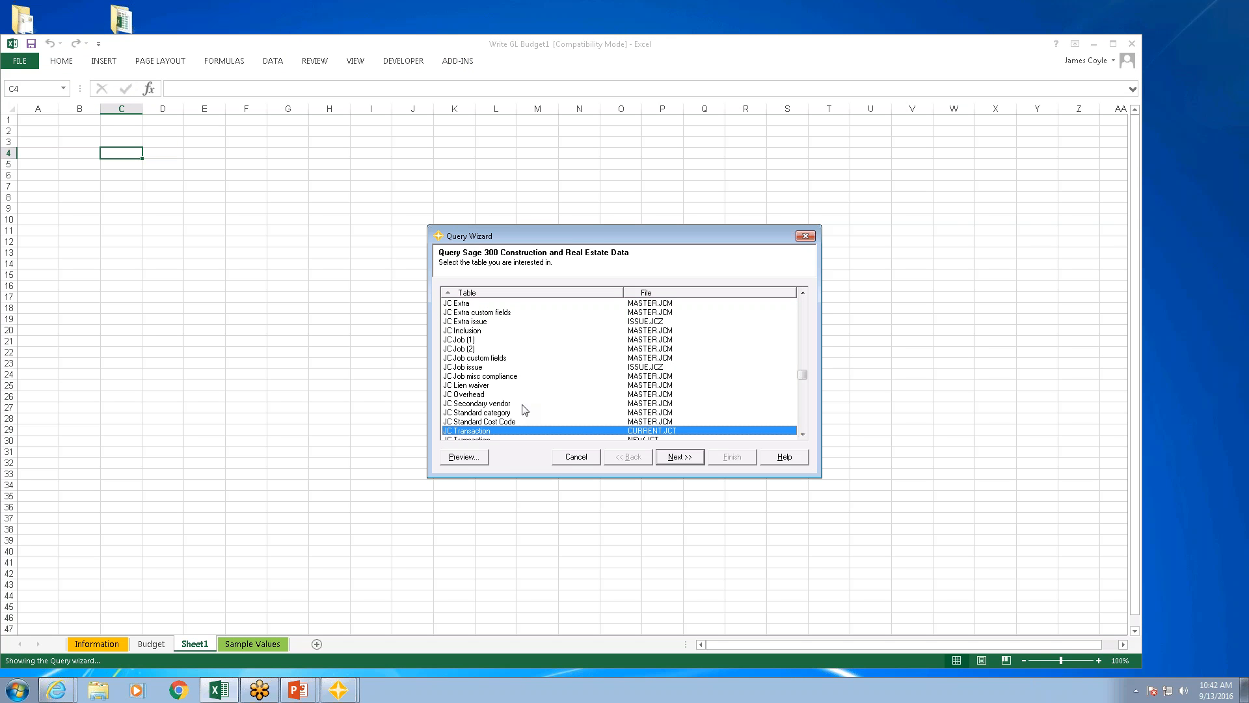
key(Page_Up)
key(Page_Up)
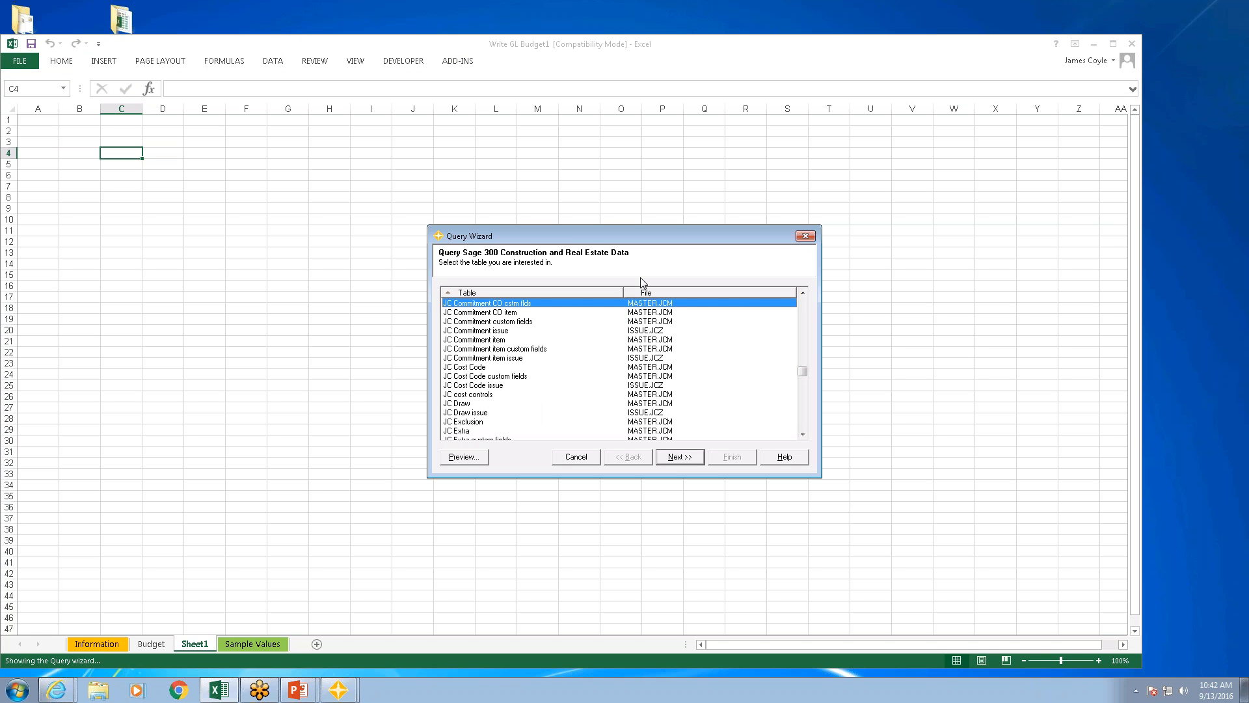
click(804, 321)
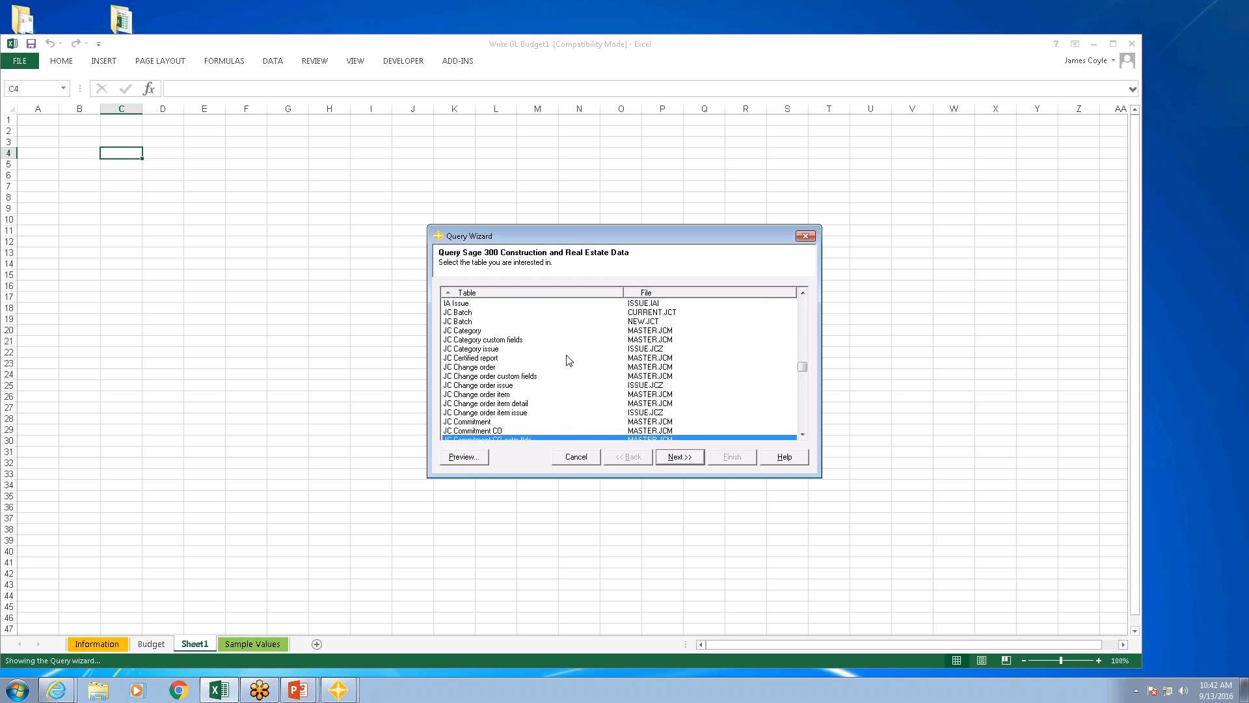
click(479, 330)
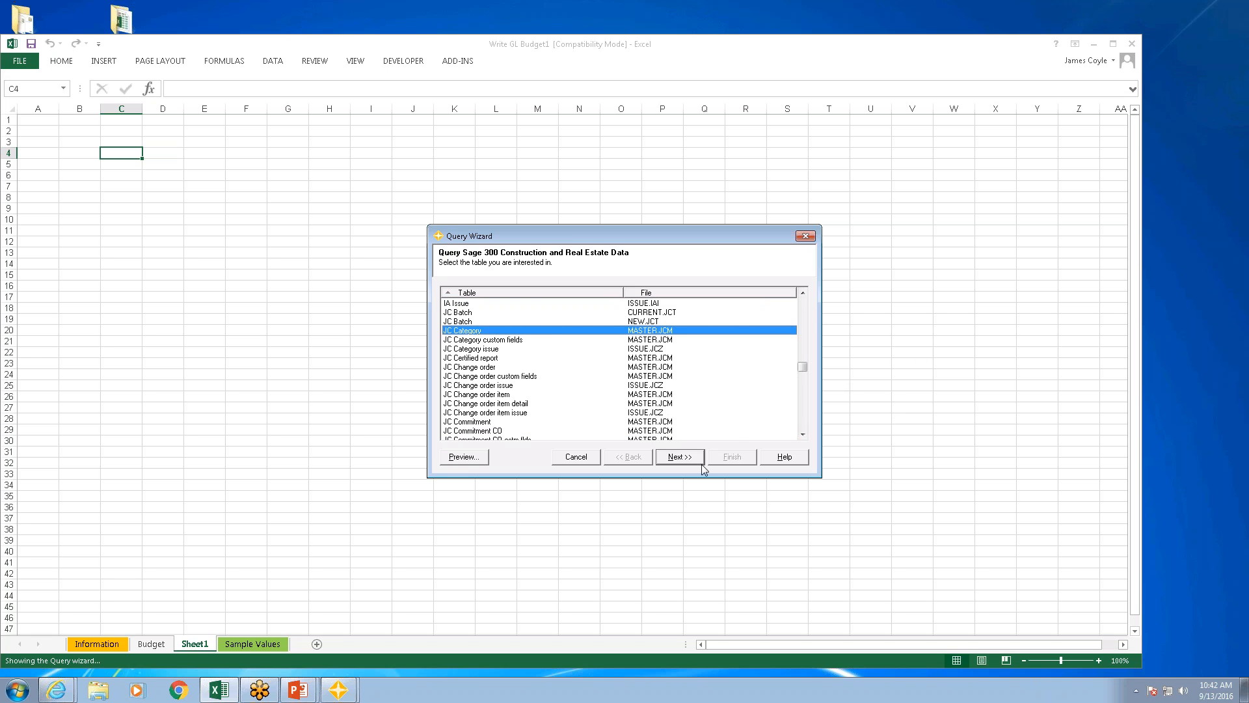
click(679, 456)
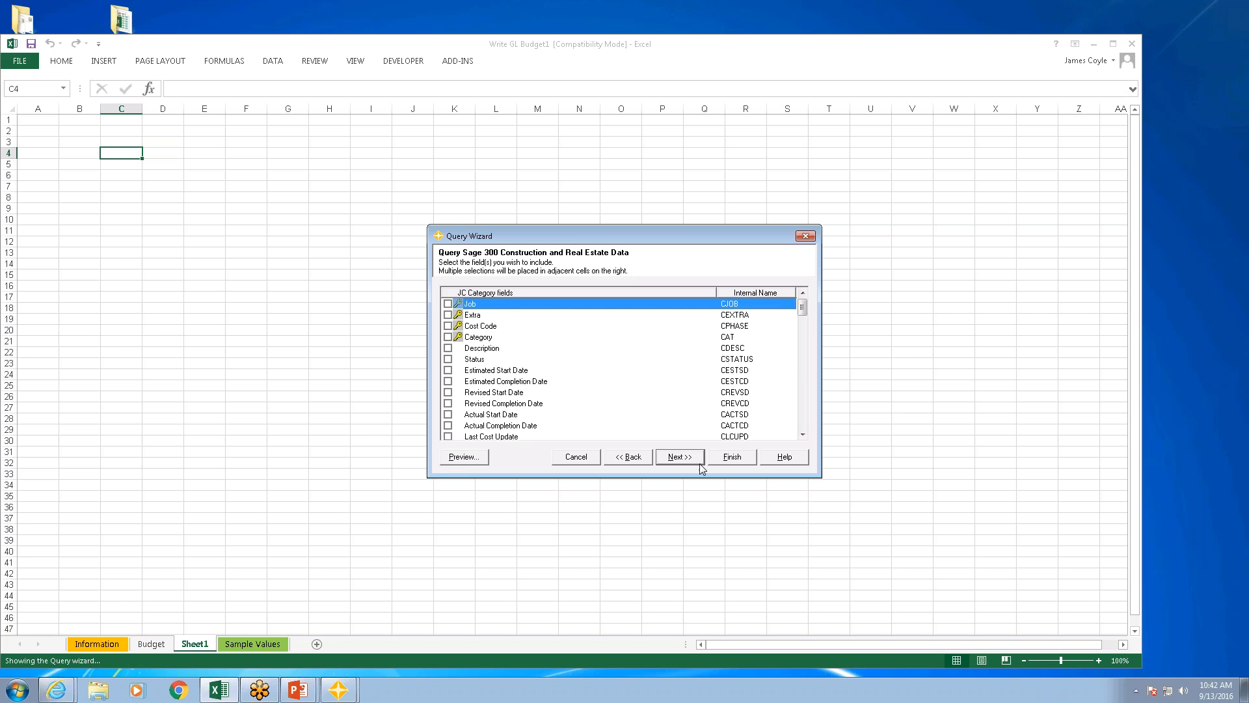
Step: Include the Job, Extra, Cost Code, Category and Cost account fields in the query
click(447, 314)
click(447, 325)
click(447, 336)
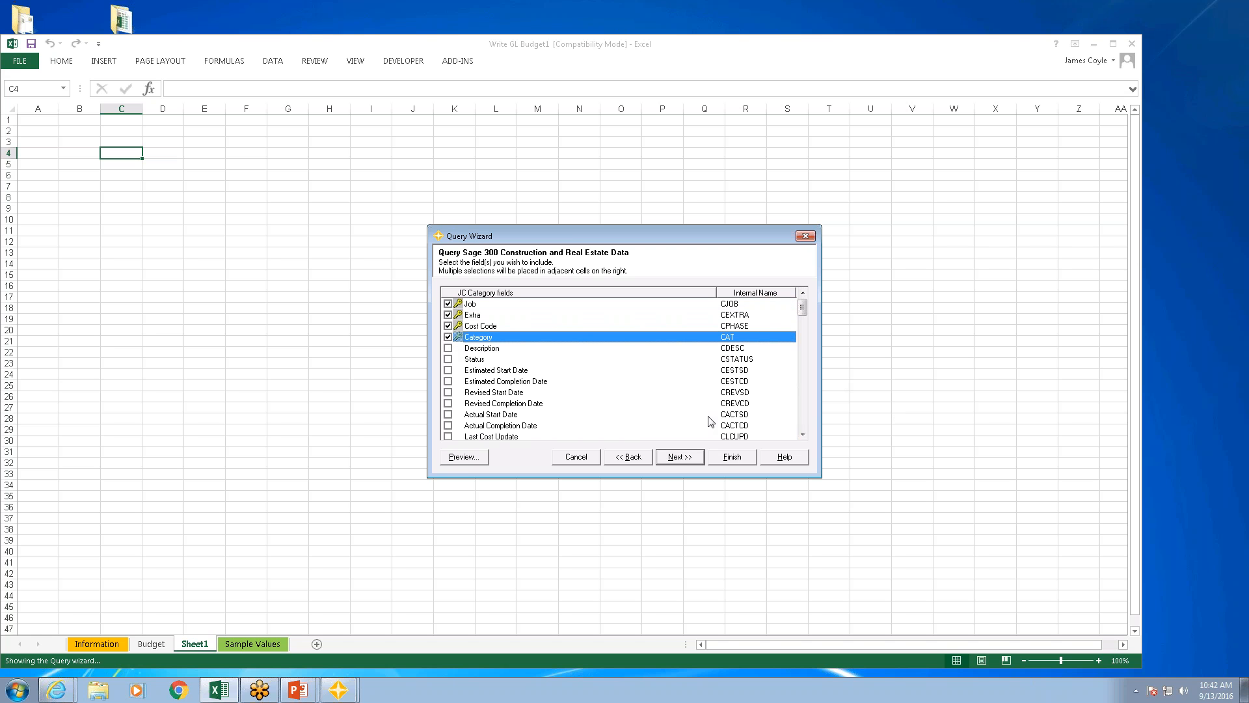
click(802, 420)
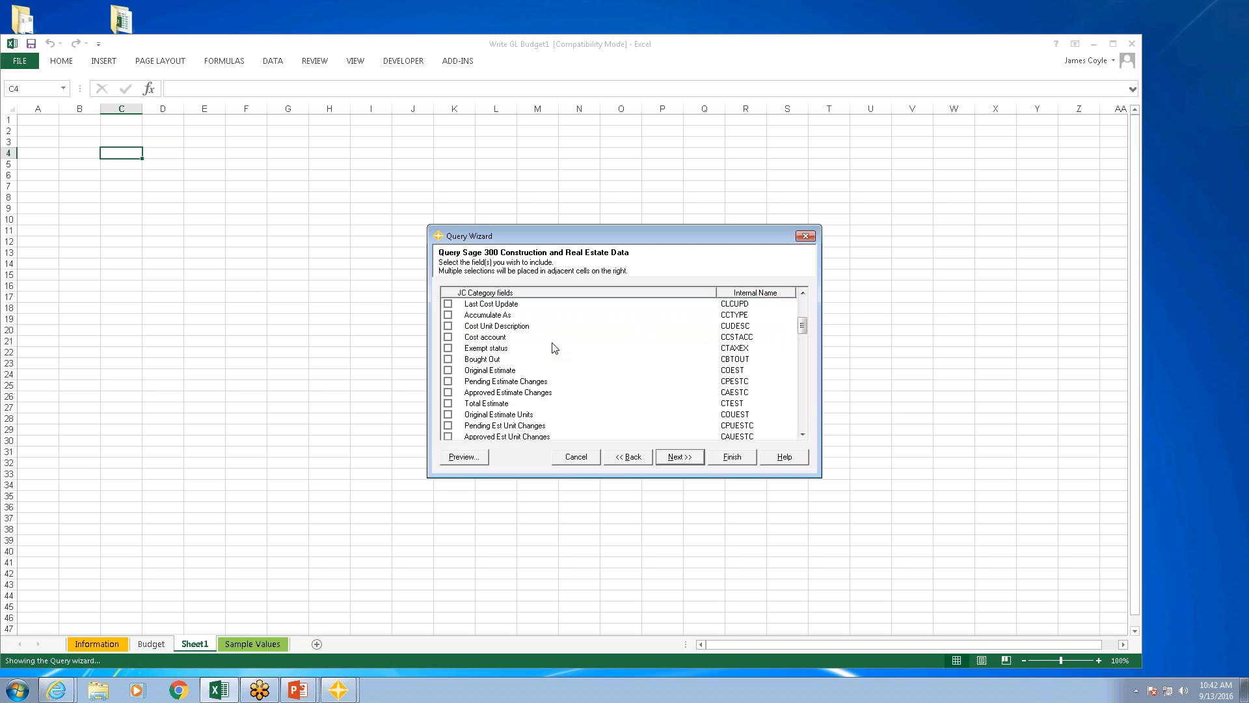
click(447, 337)
Step: Add the query condition Category equal to M, and insert the results as a refreshable table with field names
click(679, 457)
click(482, 295)
click(462, 337)
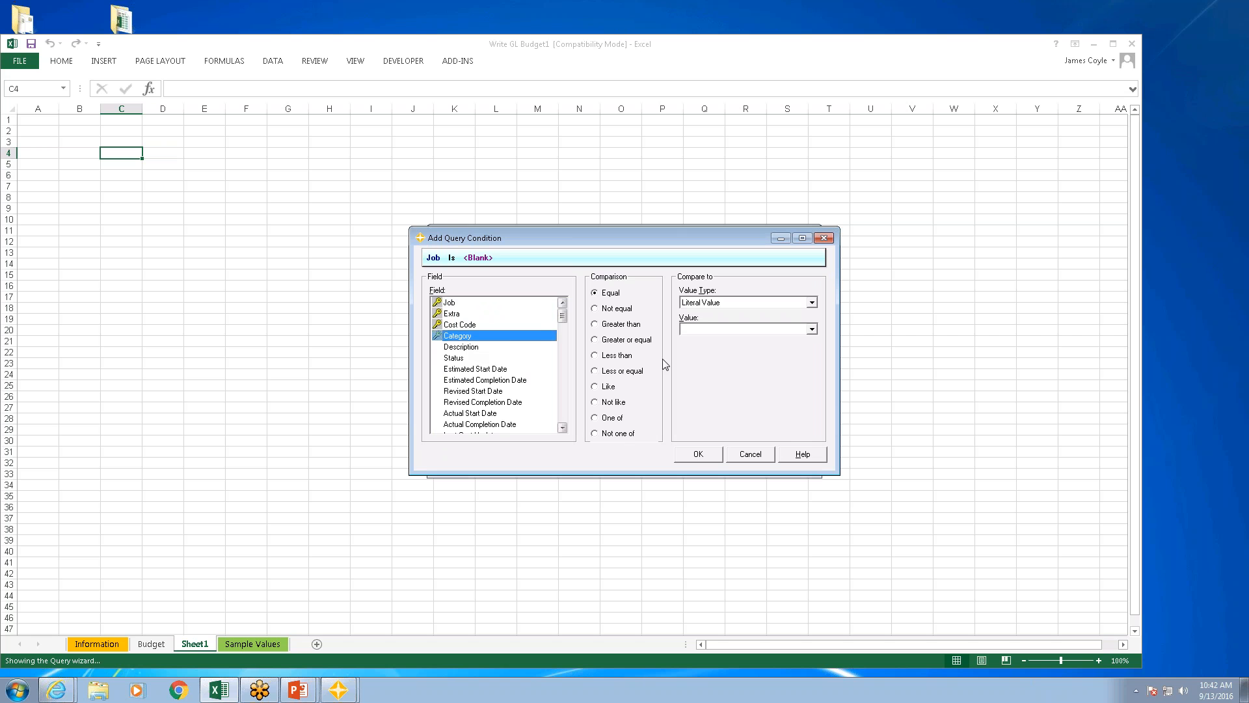
click(813, 329)
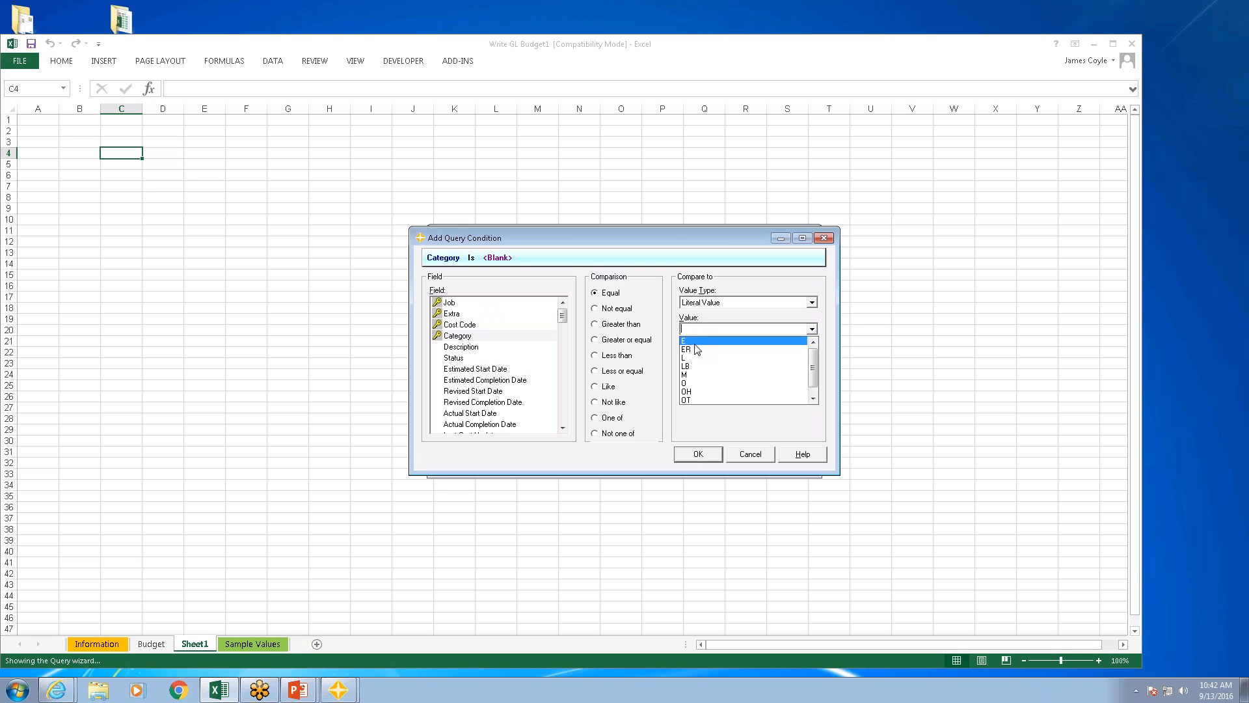
click(697, 376)
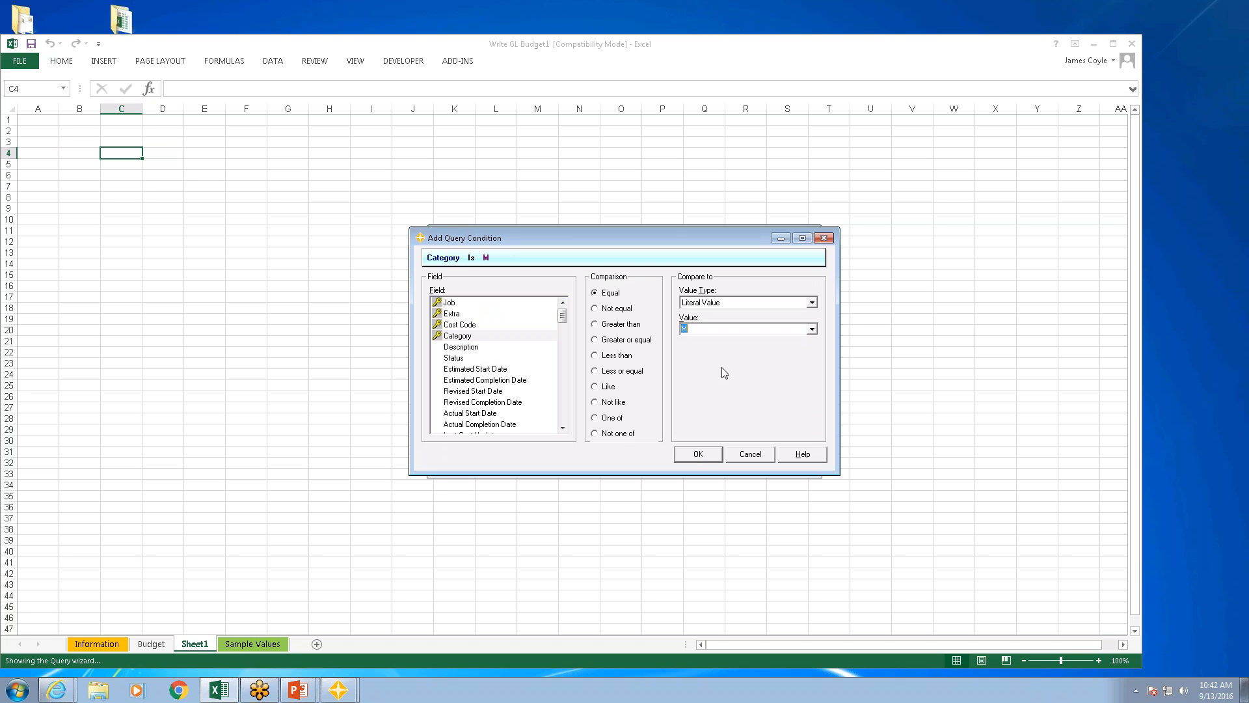
click(697, 454)
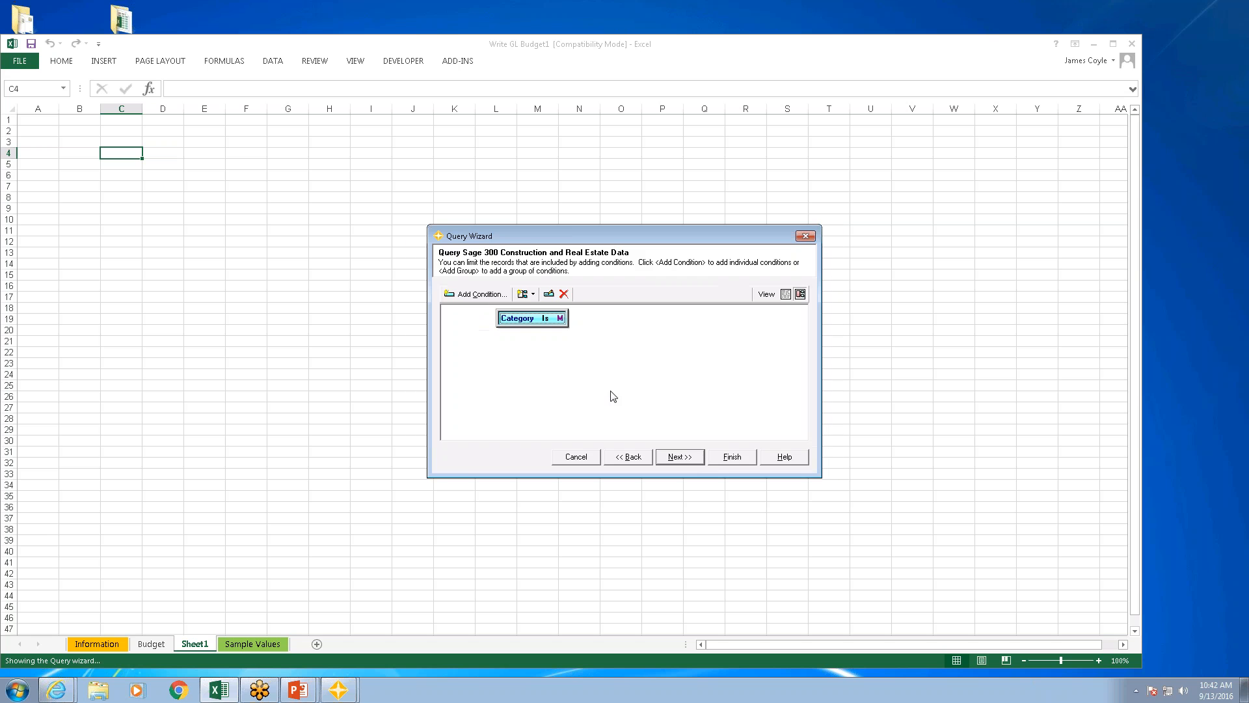
click(681, 457)
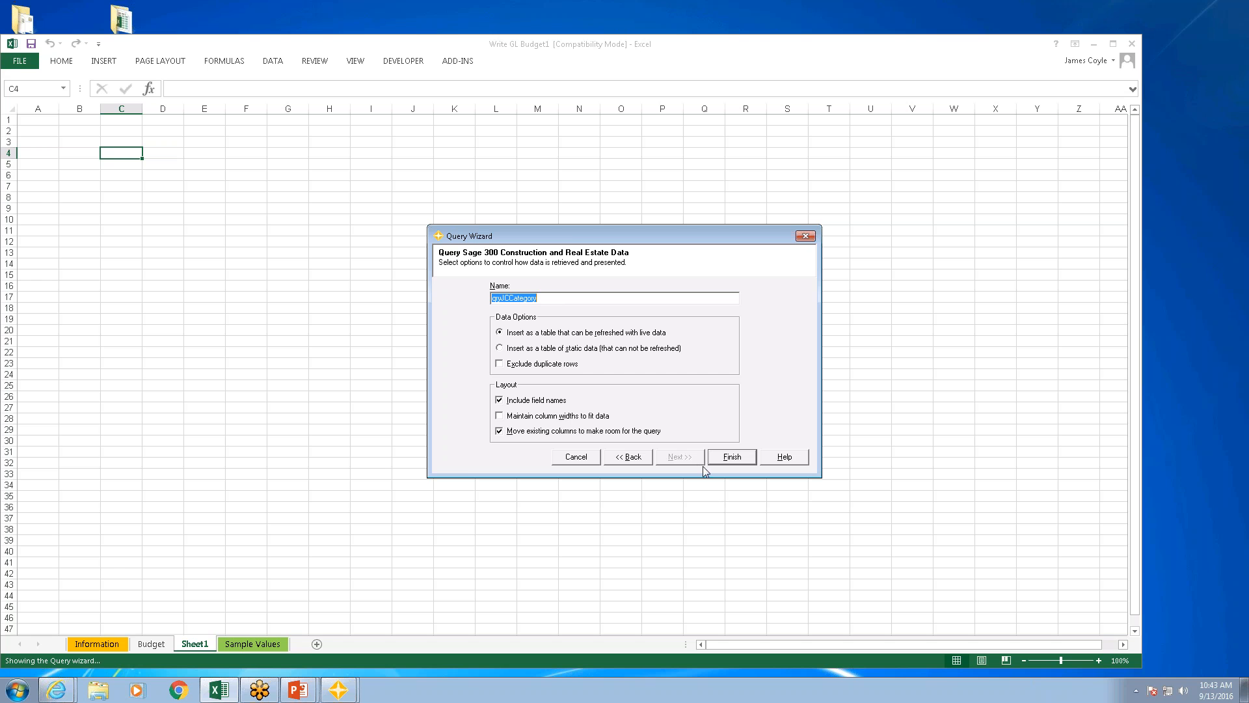
click(733, 456)
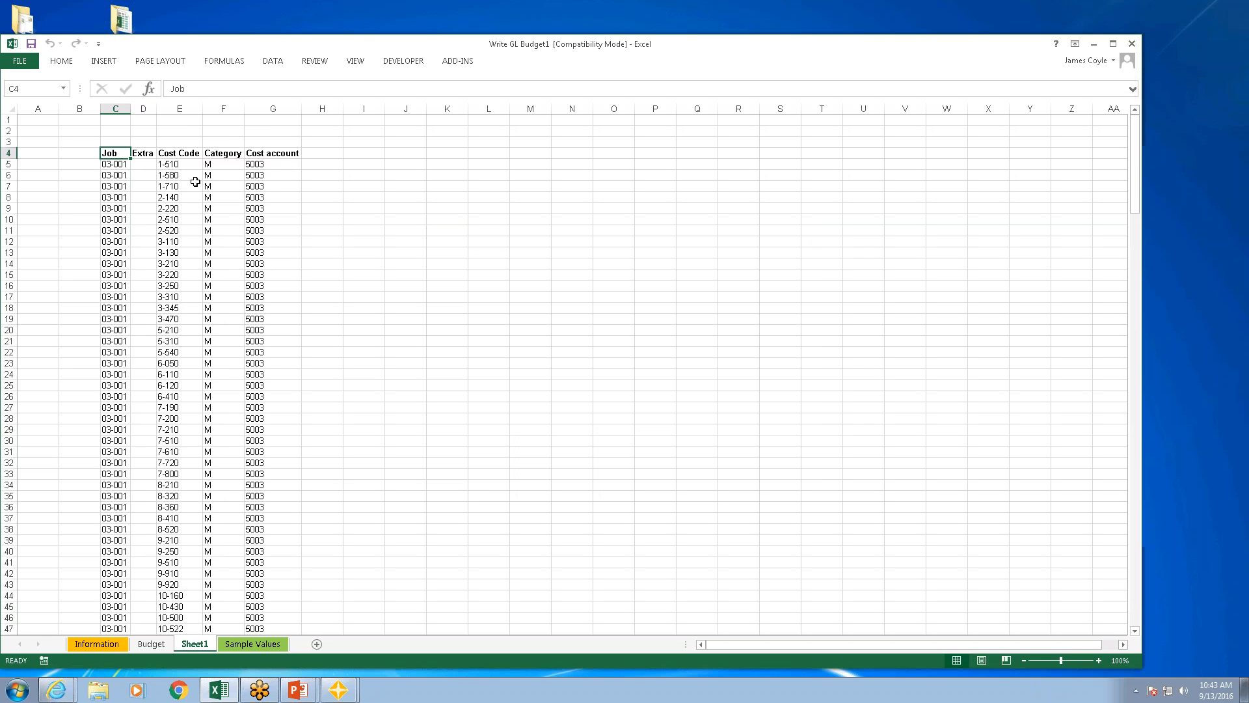
Step: Turn off Save query definition in the query table's data range properties, permanently removing the query definition from the sheet
click(266, 165)
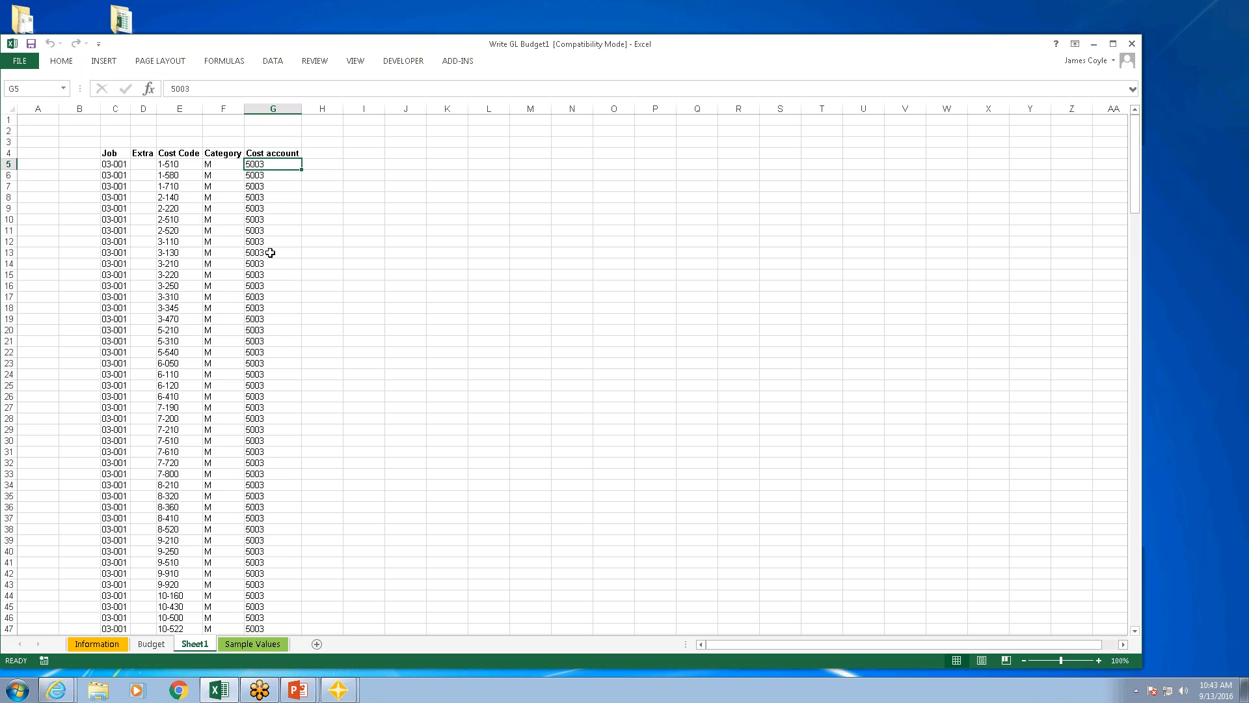
right_click(148, 197)
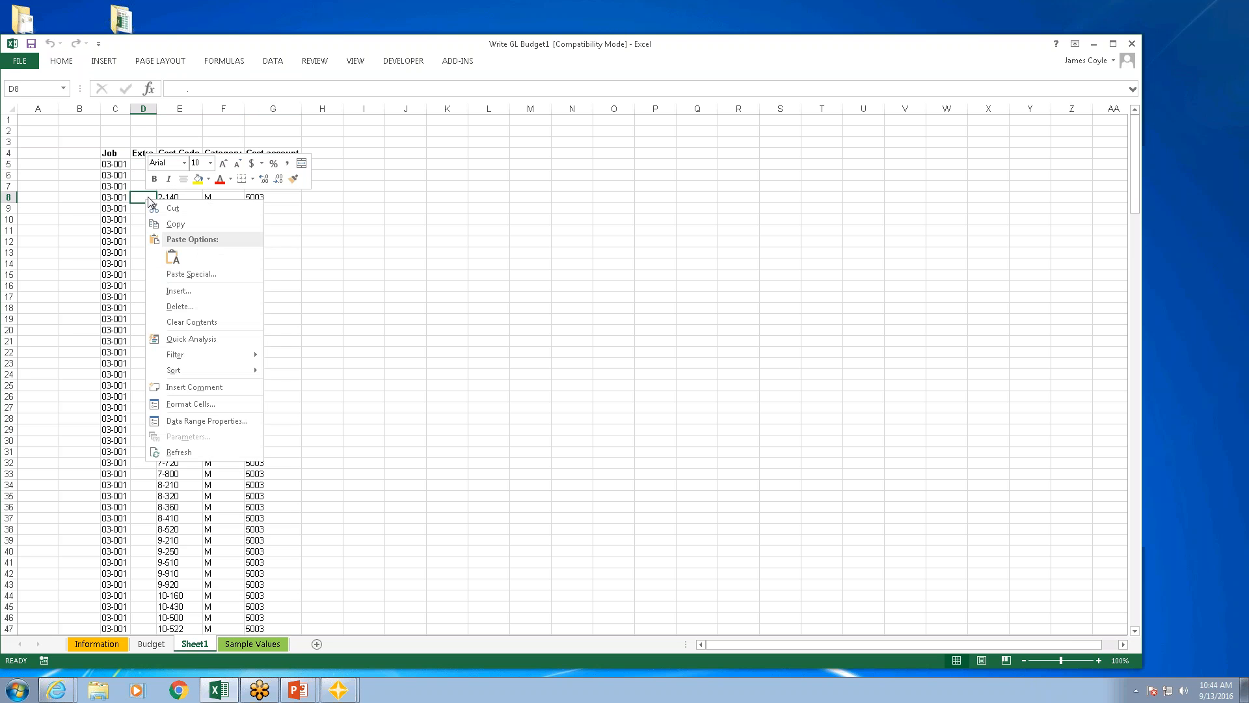
click(195, 421)
click(92, 320)
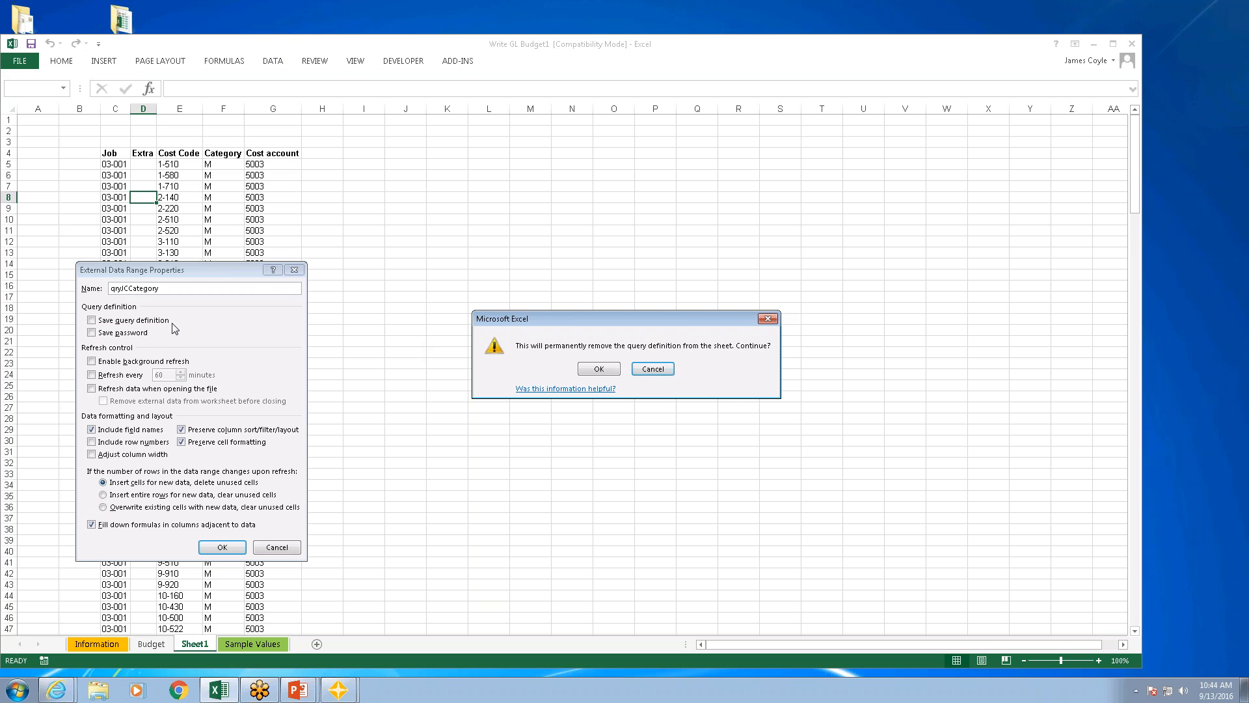
click(602, 372)
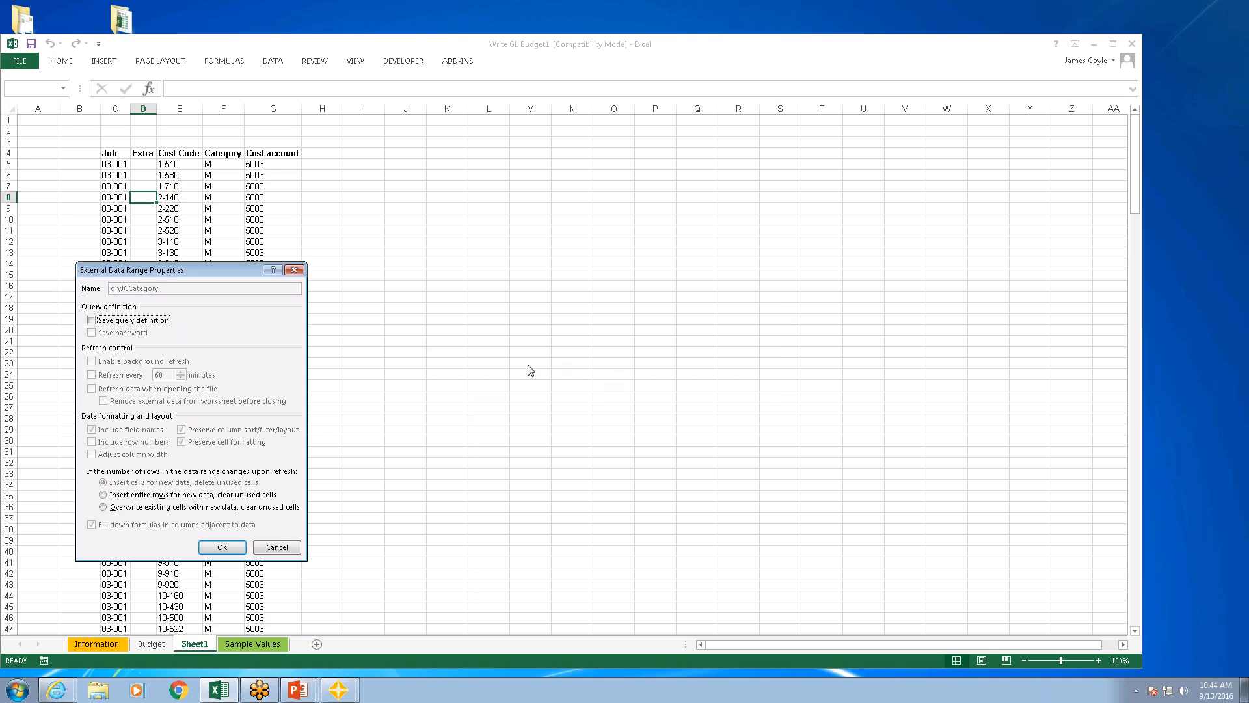
click(237, 548)
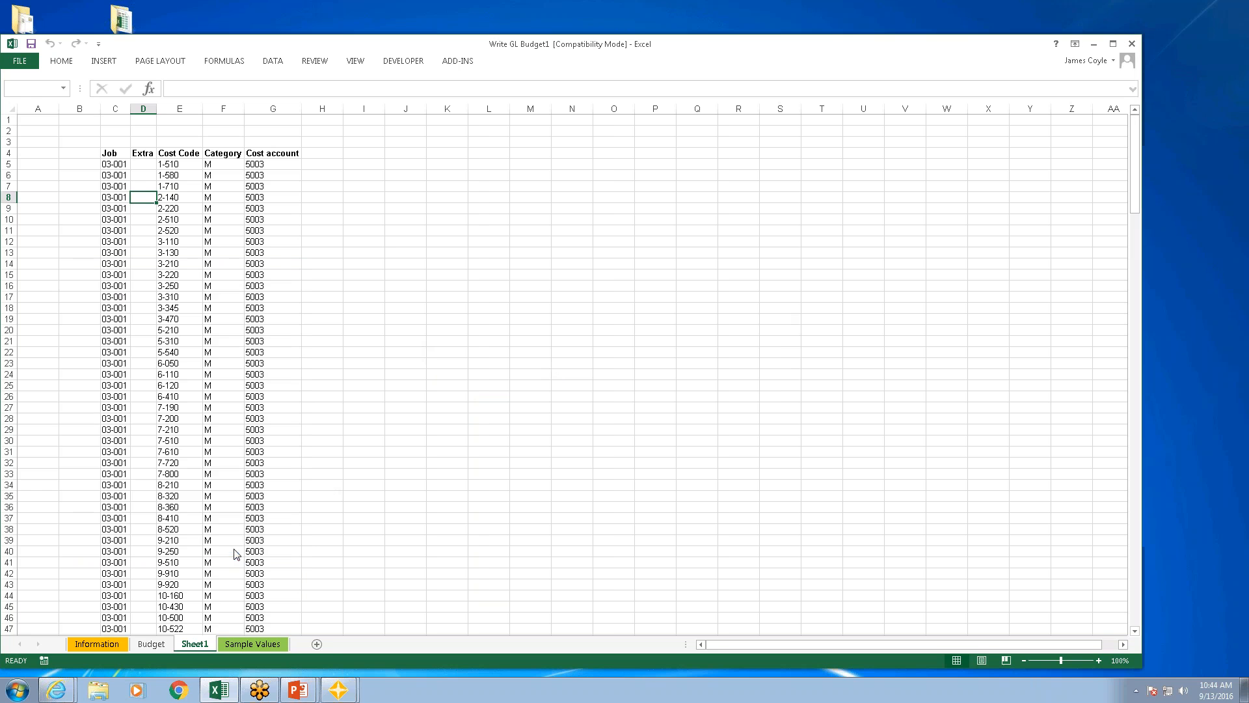
Step: Add a New Acct column heading in H4 beside Cost account, enter 5005 in H5, and reselect that cell
click(321, 155)
text(nwE)
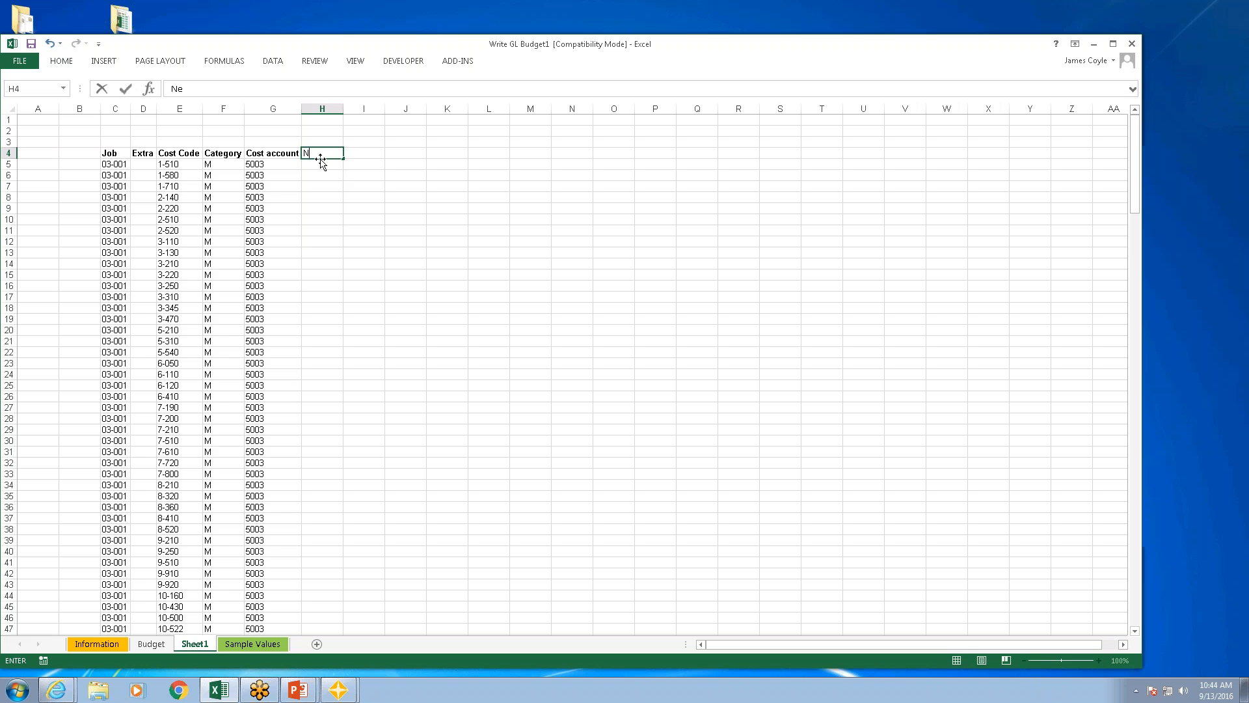
text( Acct)
key(Return)
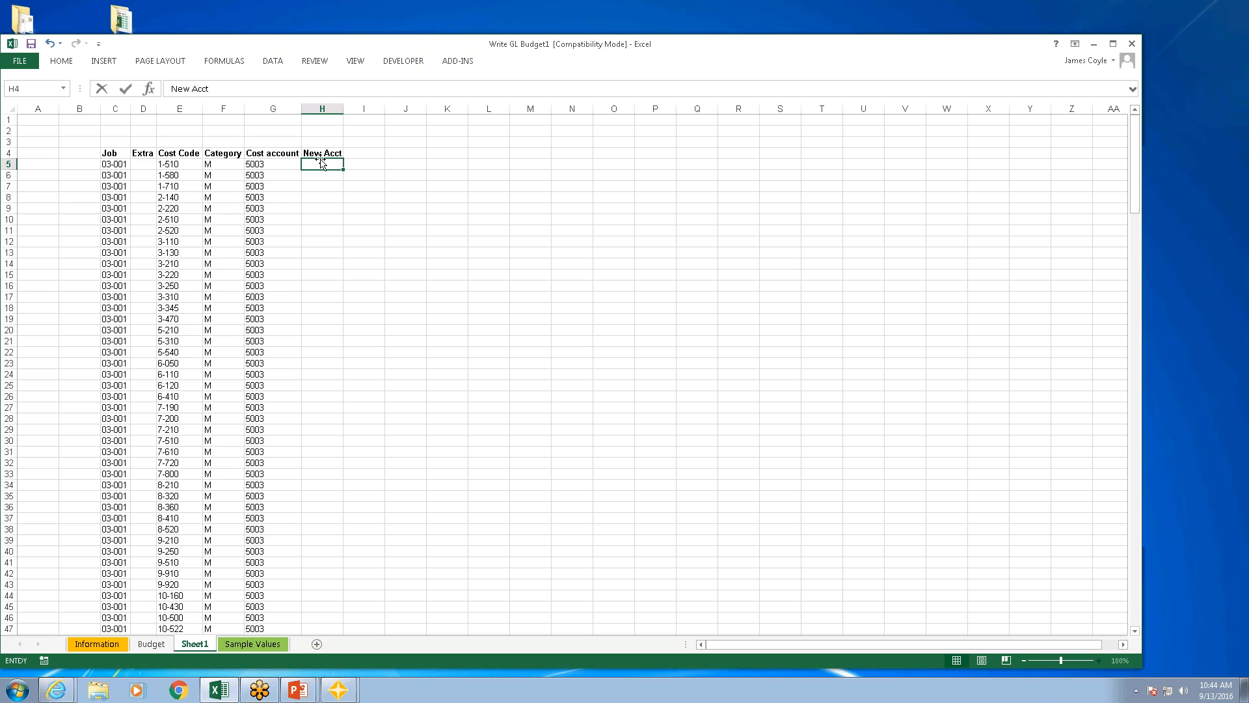
text(5005)
key(Return)
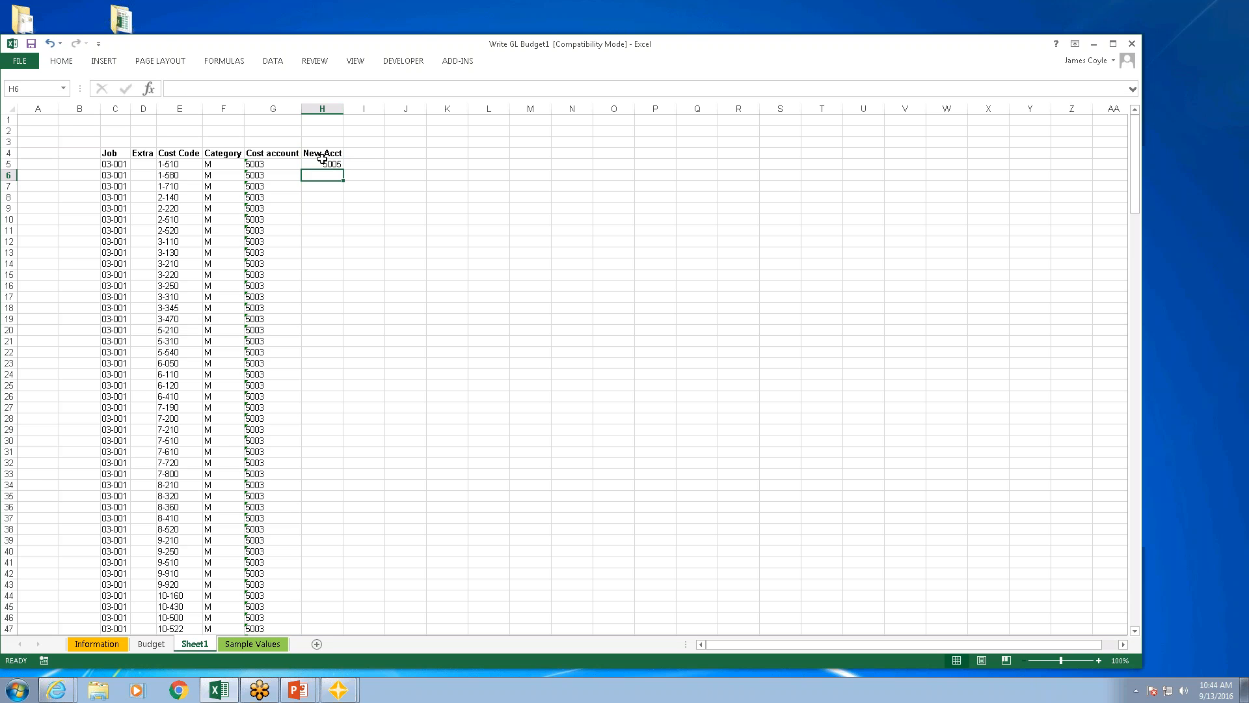
click(329, 164)
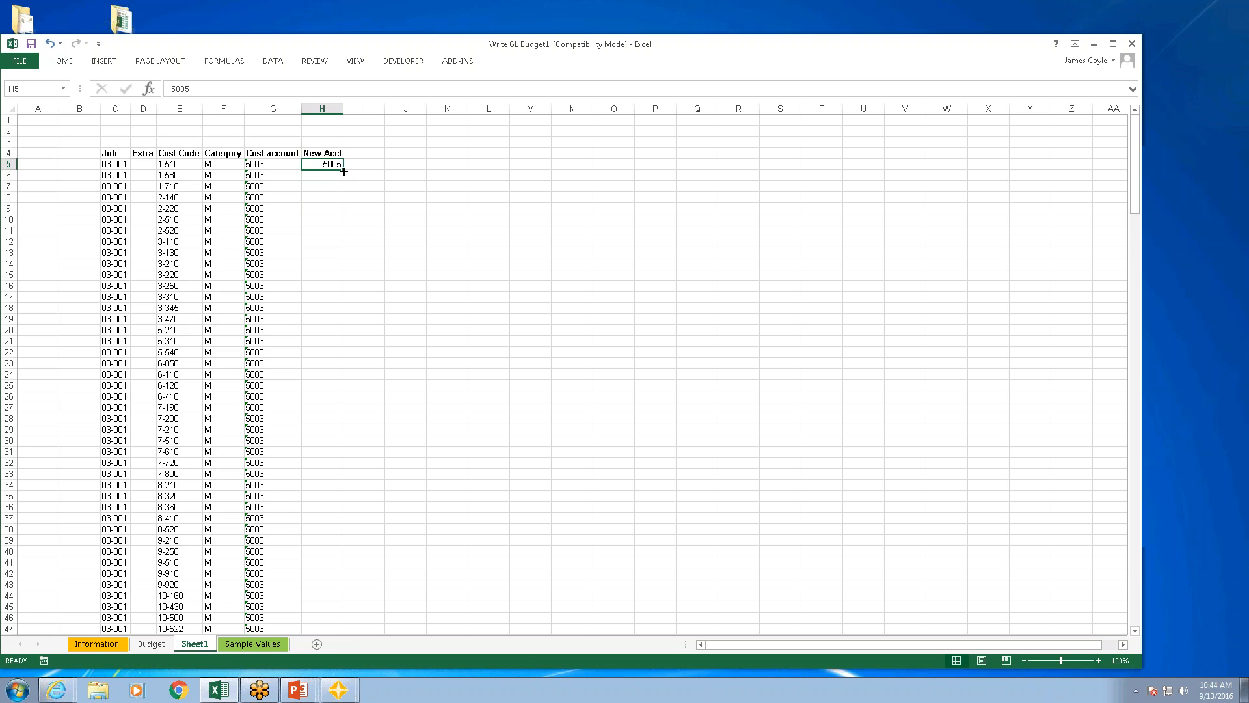
Step: Fill the 5005 value down the New Acct column for every job row
double_click(343, 171)
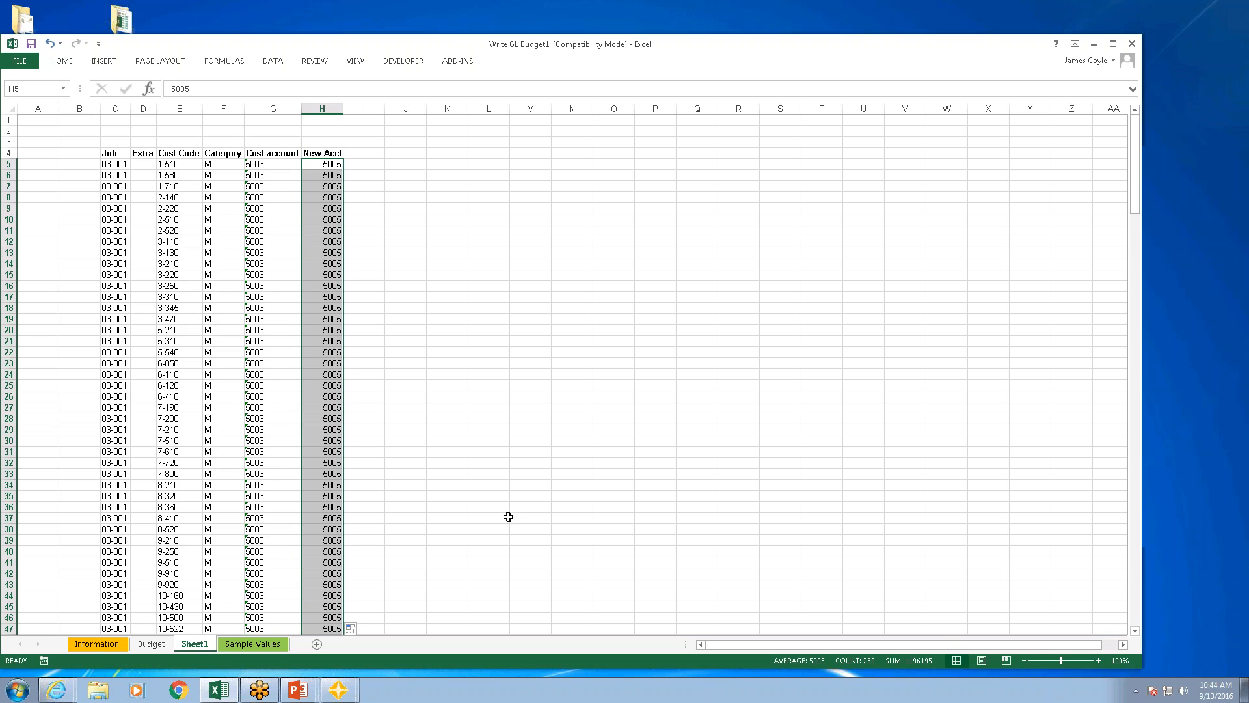
click(333, 165)
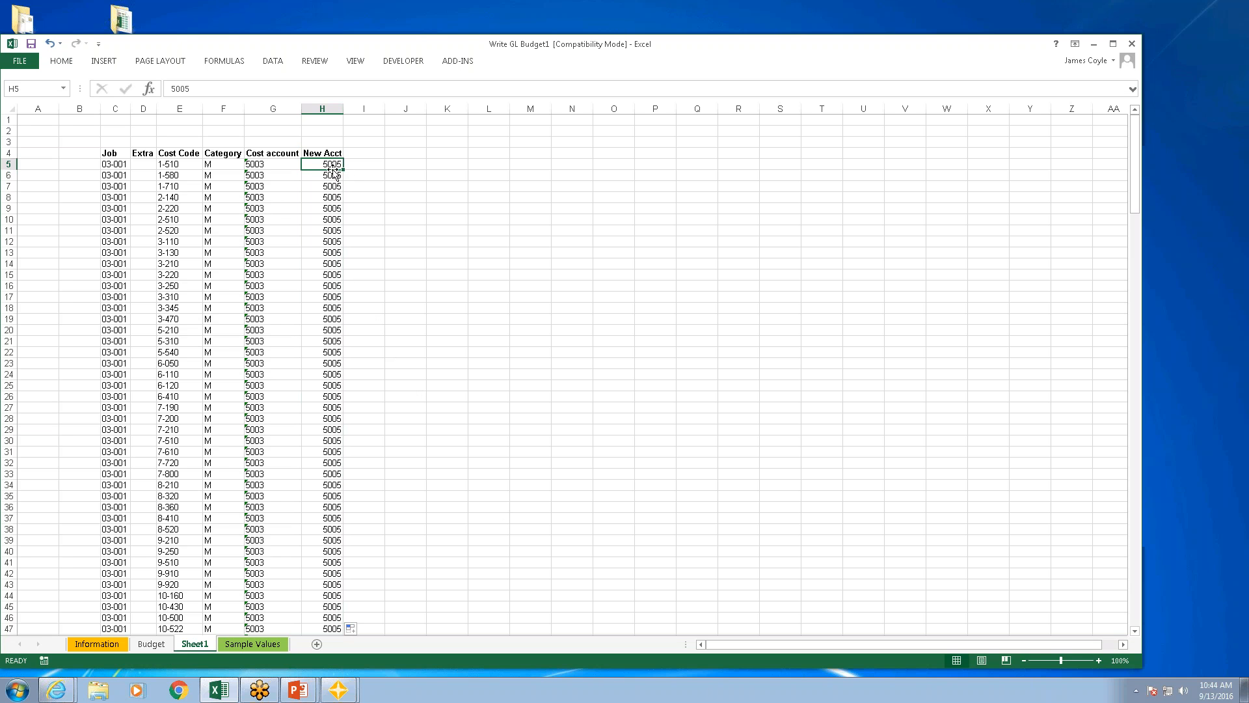
Step: Start an Office Connector write formula in I5 for the JC Category table with the Modify Only action
click(369, 165)
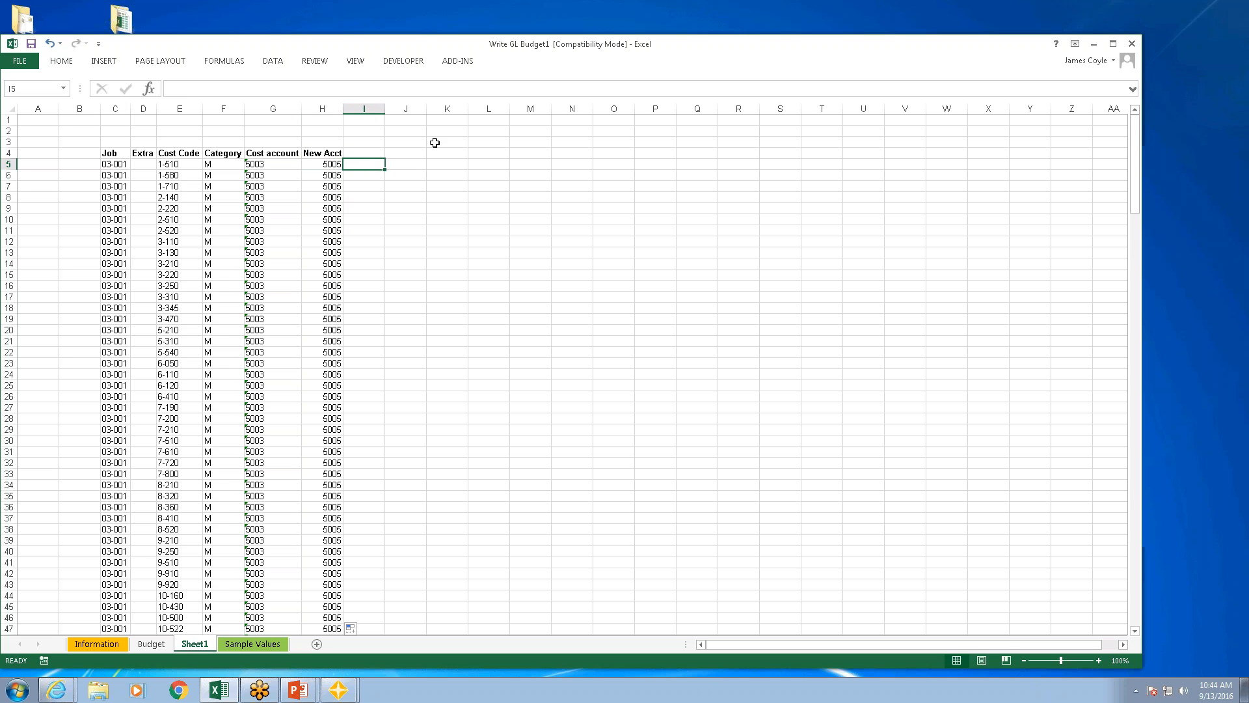
click(463, 63)
click(271, 108)
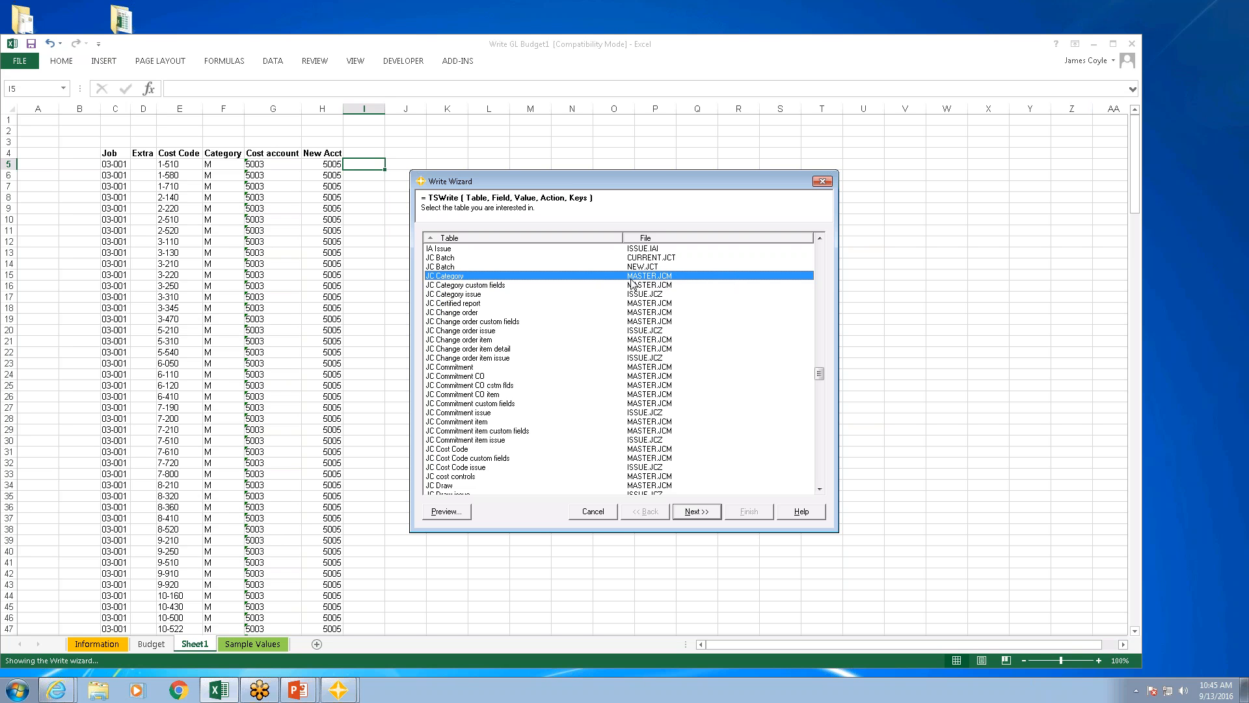
click(703, 512)
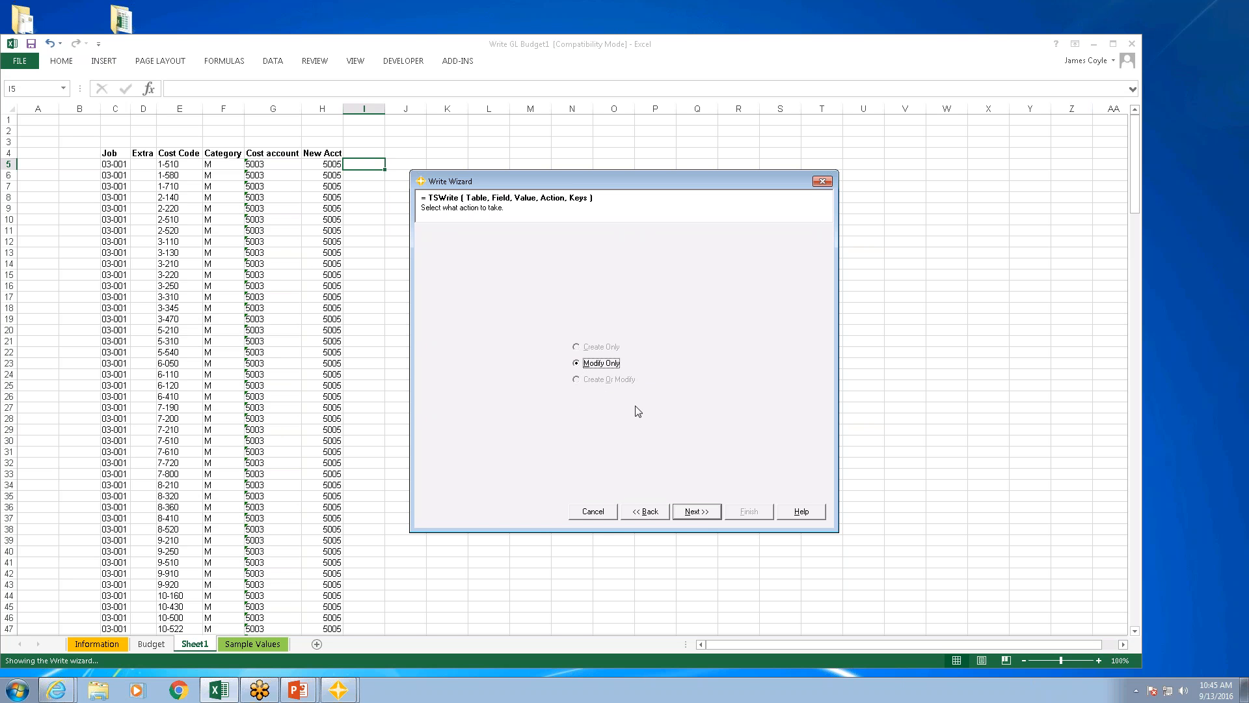
click(703, 516)
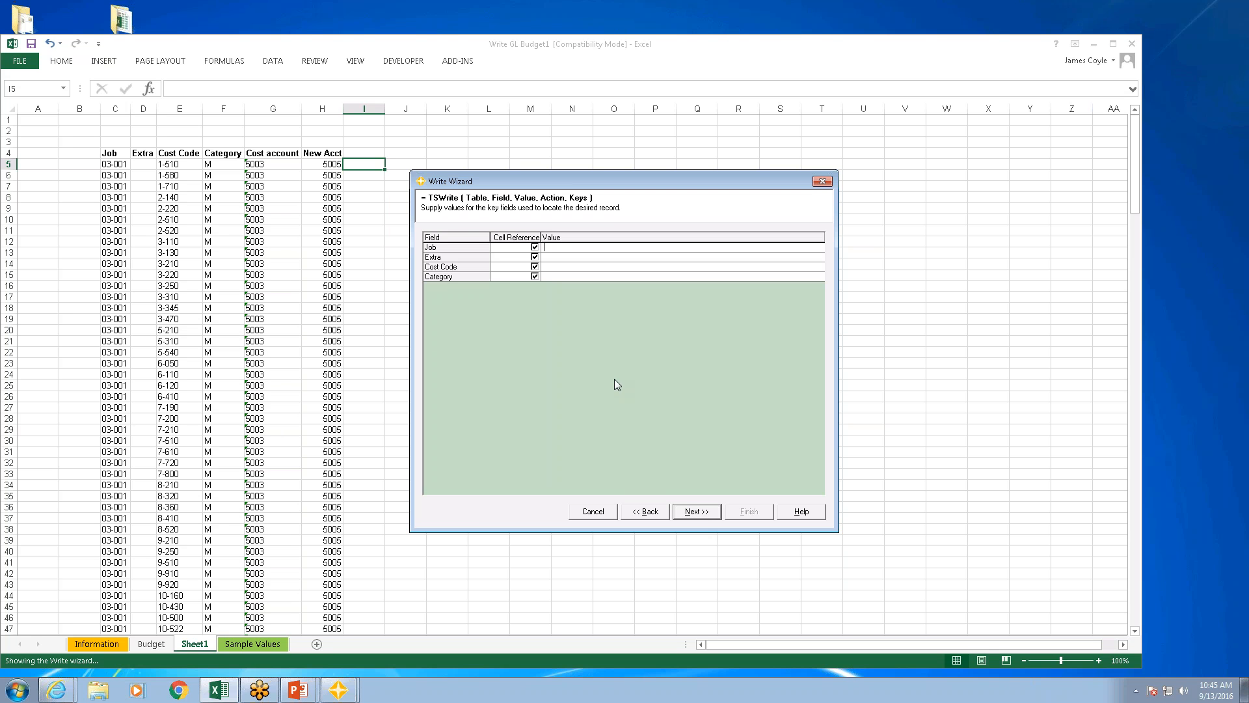
Step: Set the record key references to $C5 for Job, $D4 for Extra, $E4 for Cost Code and $F4 for Category
text($)
key(Tab)
key(Tab)
text($d4)
key(Tab)
key(Tab)
text($)
key(Tab)
key(Tab)
text($f)
click(697, 512)
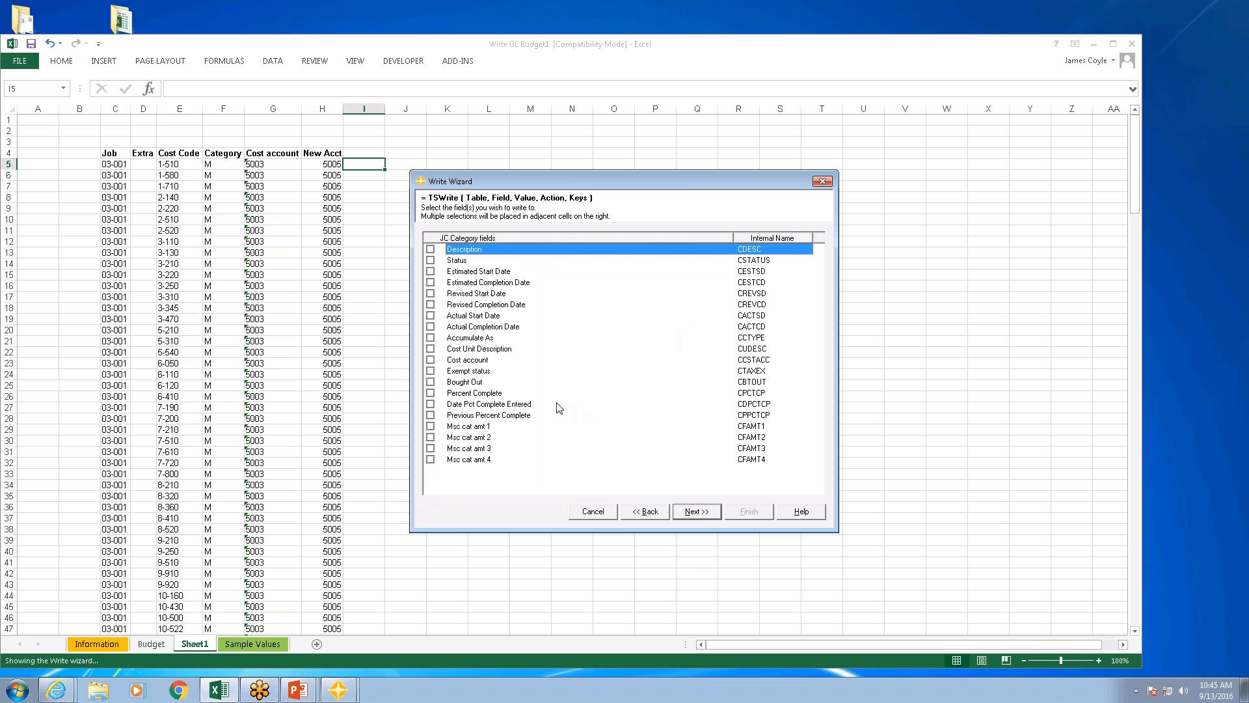
Step: Choose Cost account as the field to write, take its value from $H5, and finish the write formula
click(430, 360)
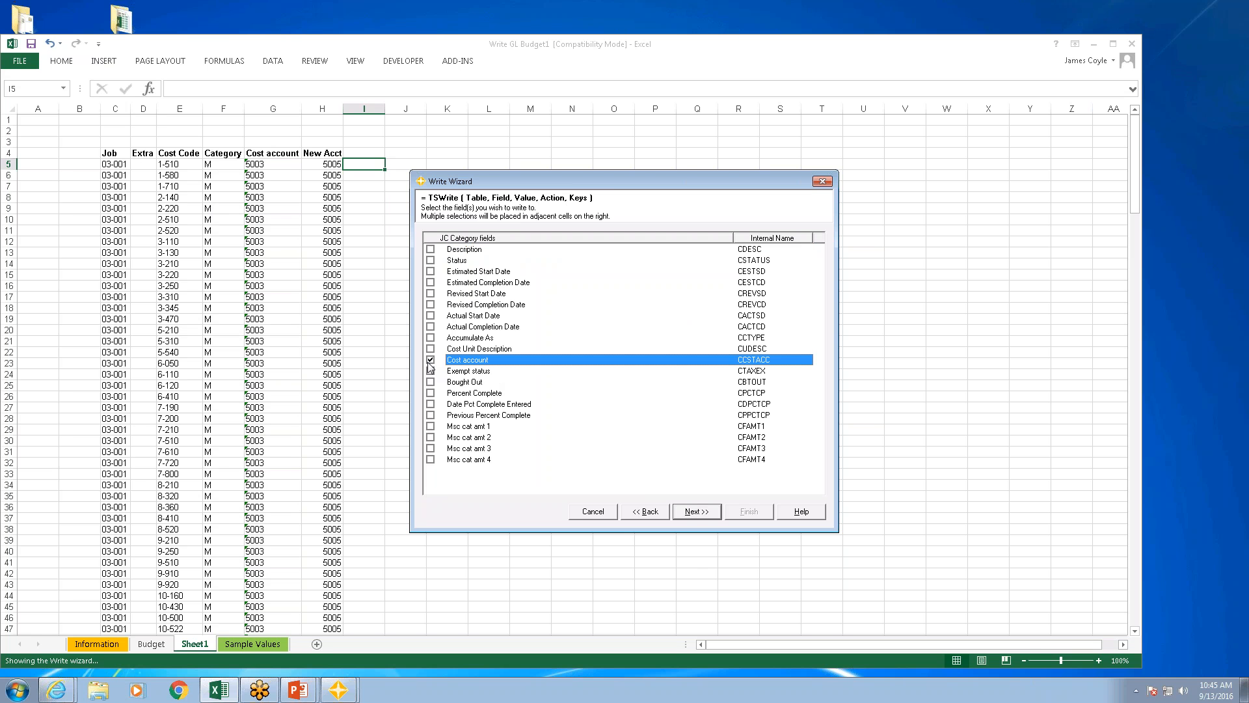
click(701, 511)
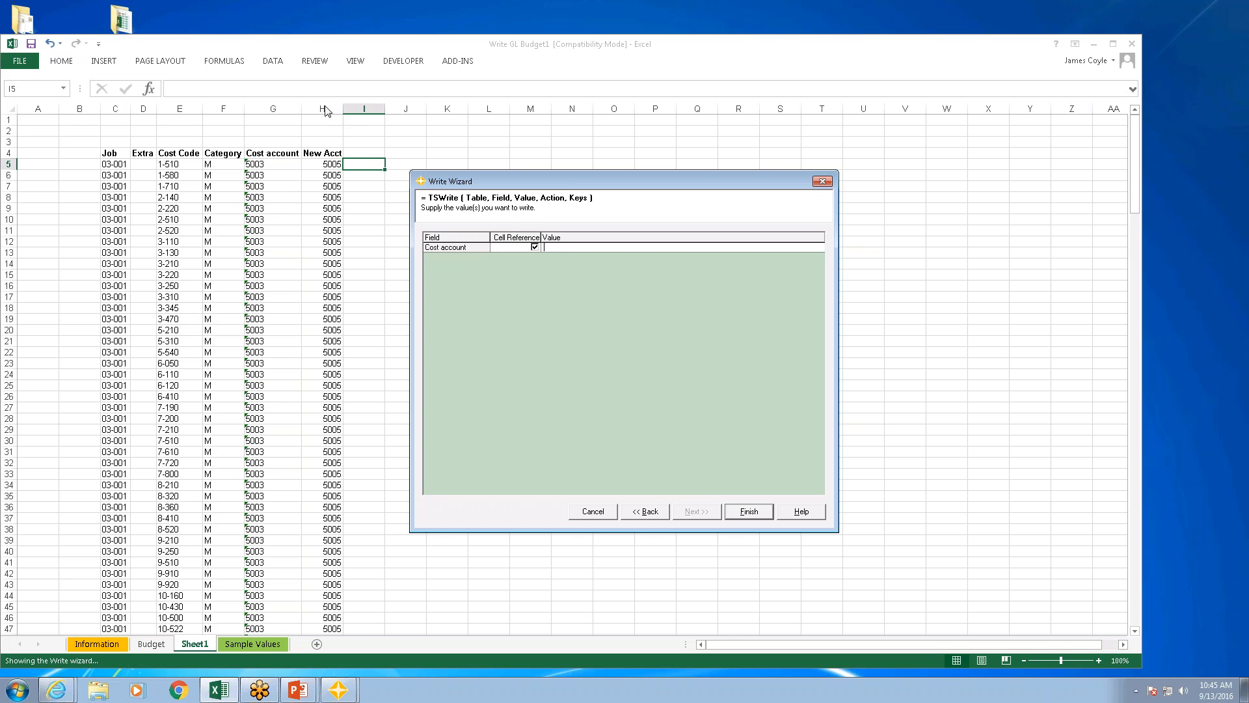
text($h5)
key(Return)
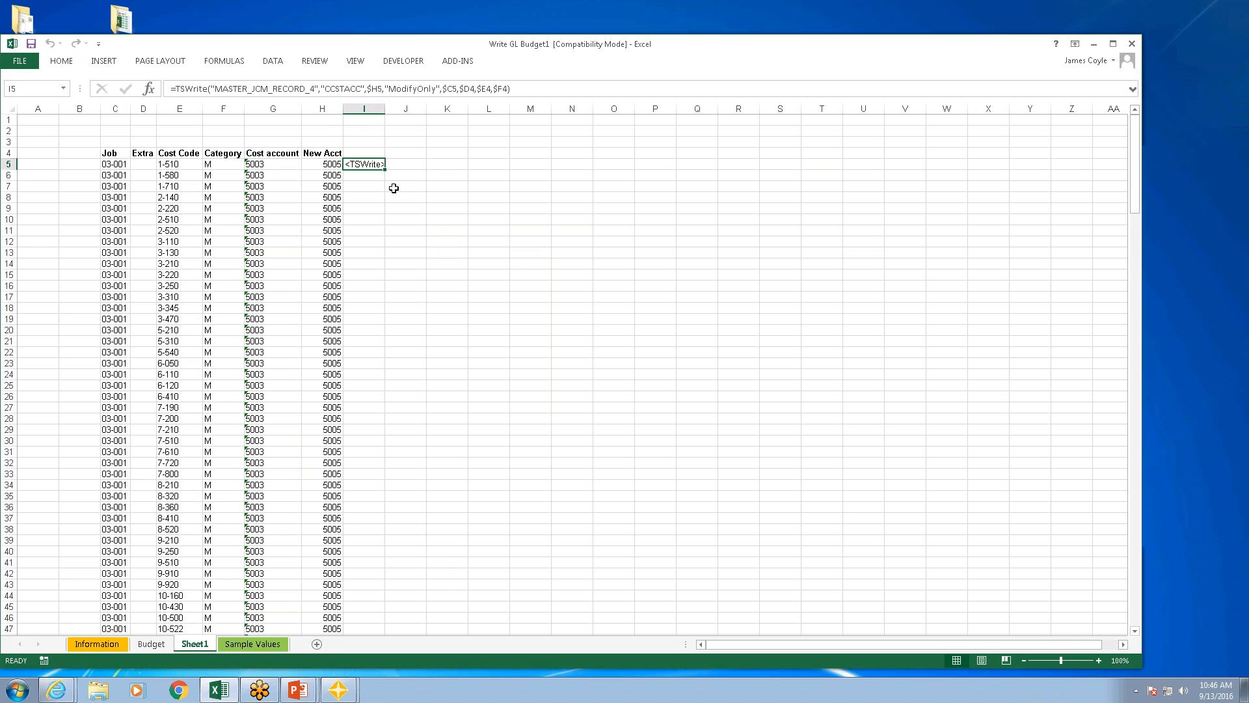
Step: Fill the I5 write formula down column I for every job row
drag(385, 171, 385, 170)
double_click(385, 171)
click(492, 262)
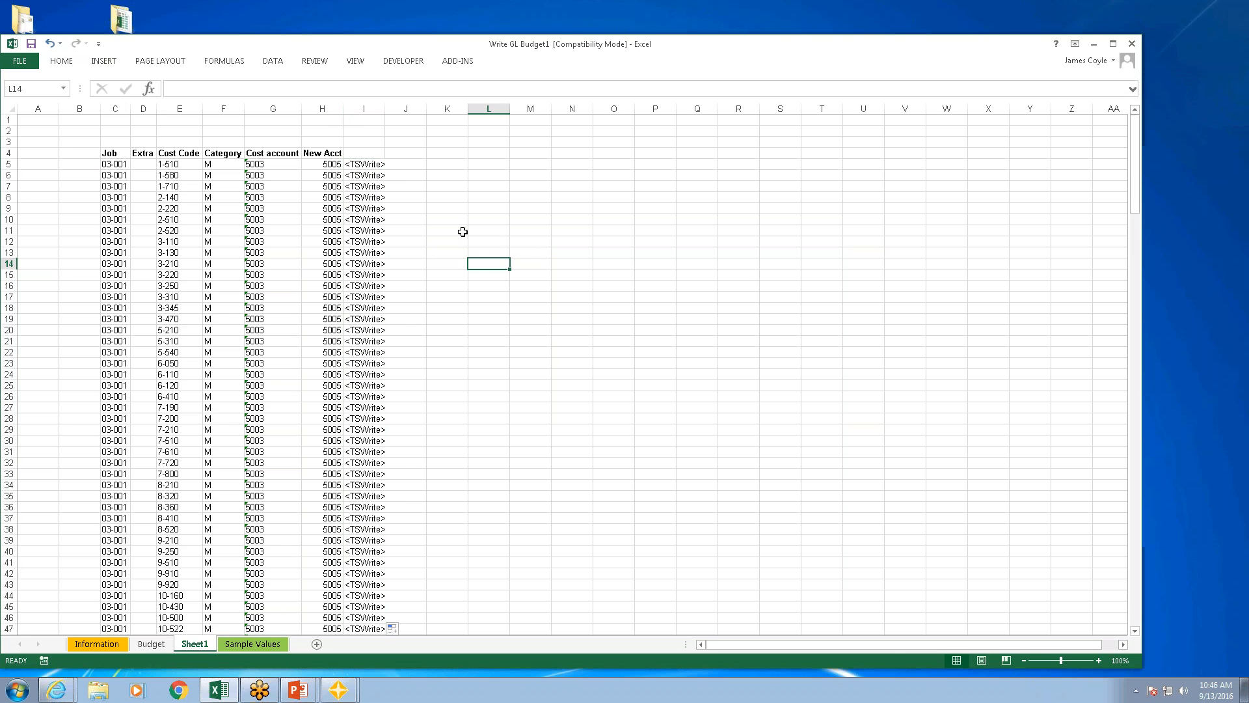
Step: Review the pending JC Category changes and write them to Sage, then close the report and decline refreshing the queries
click(461, 62)
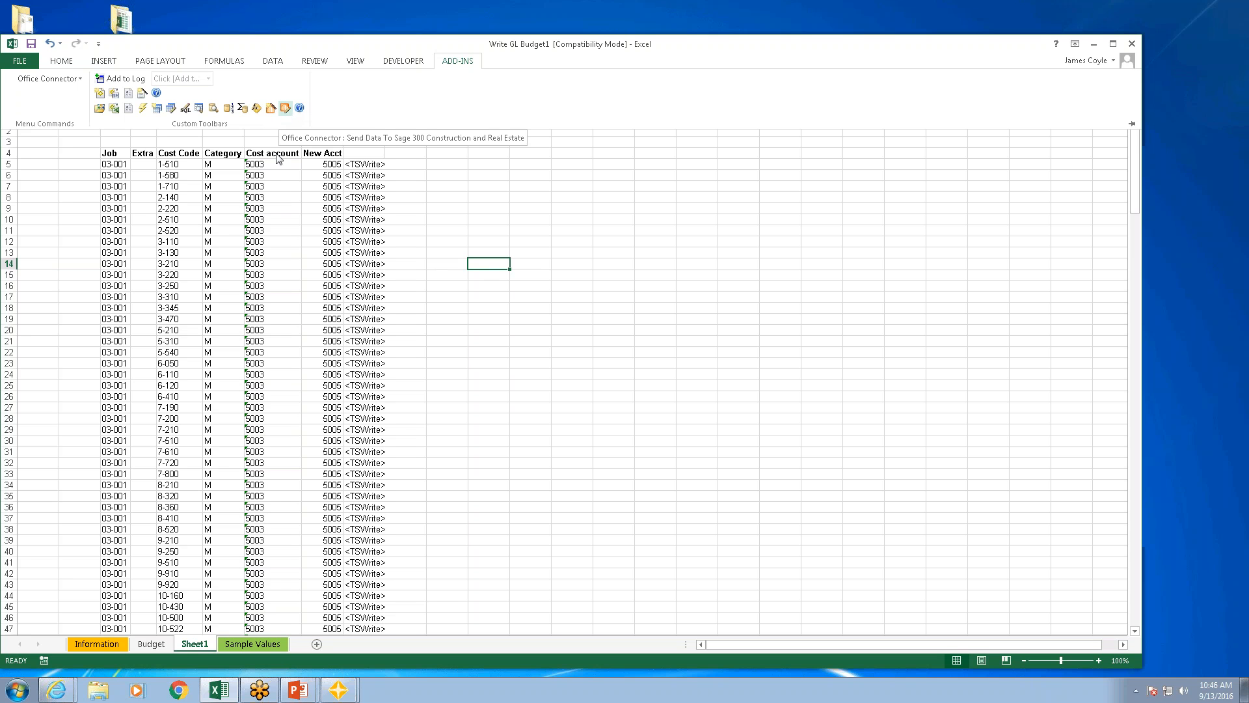
click(285, 107)
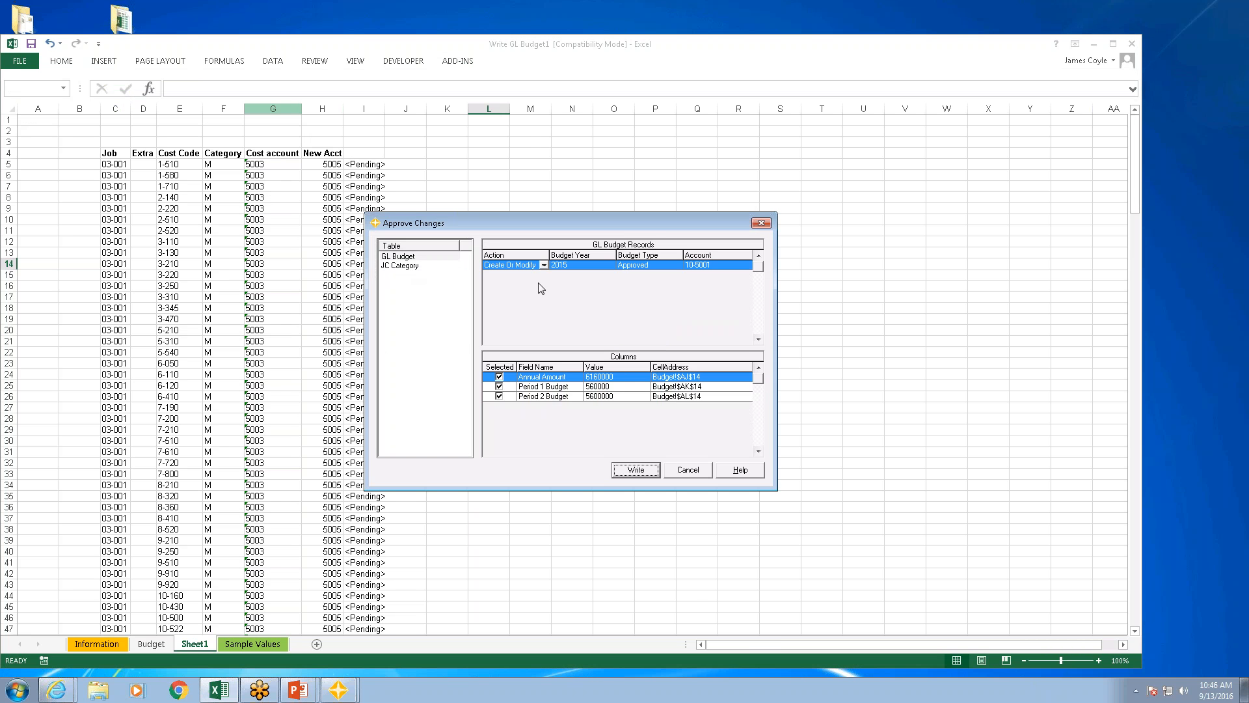
click(415, 269)
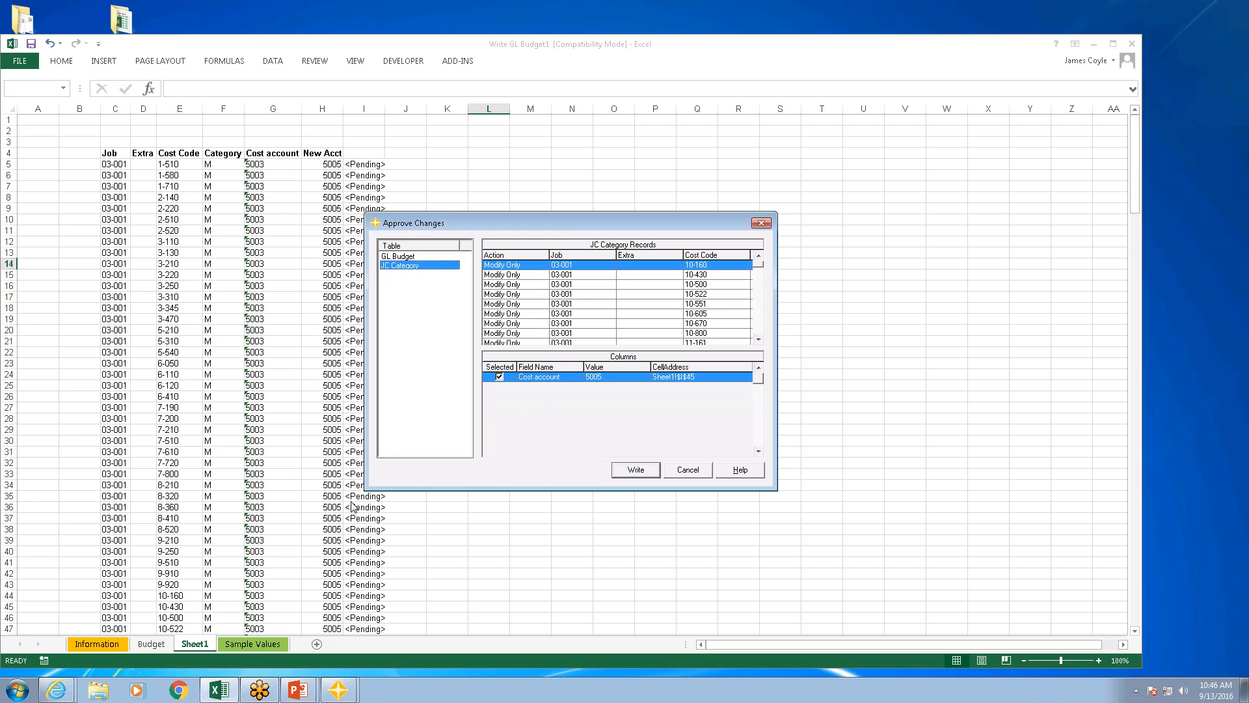
click(634, 469)
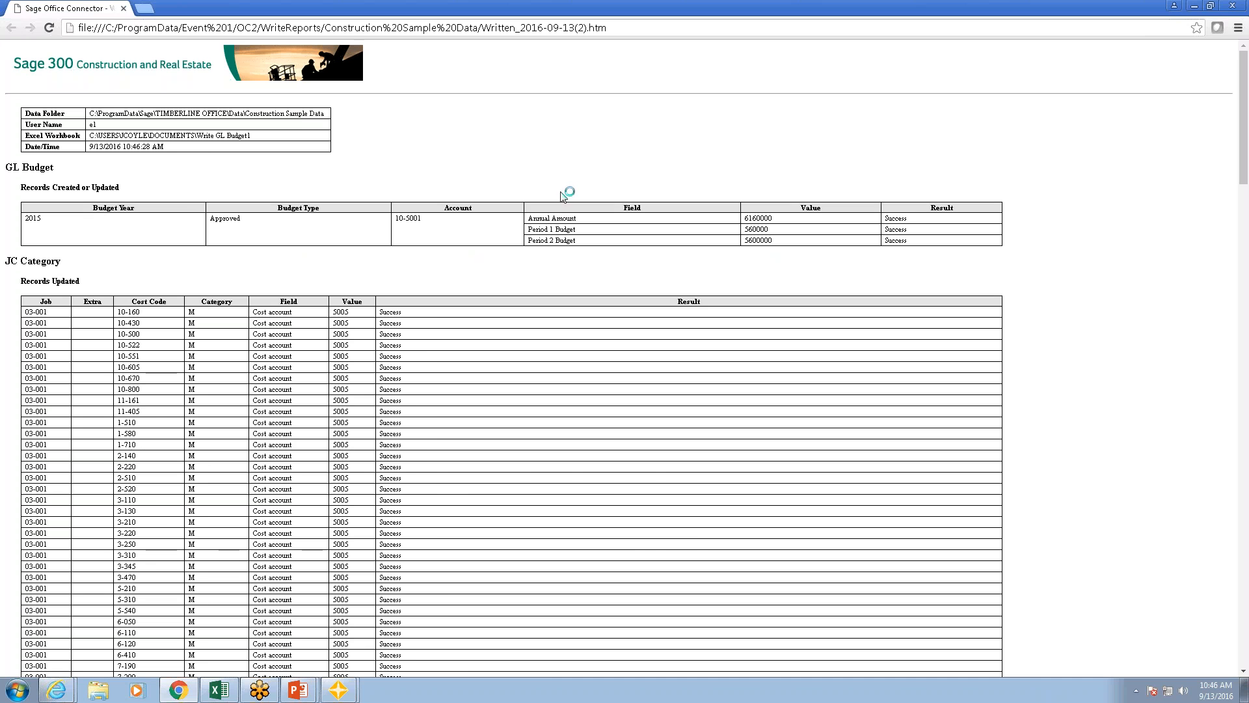
click(1235, 7)
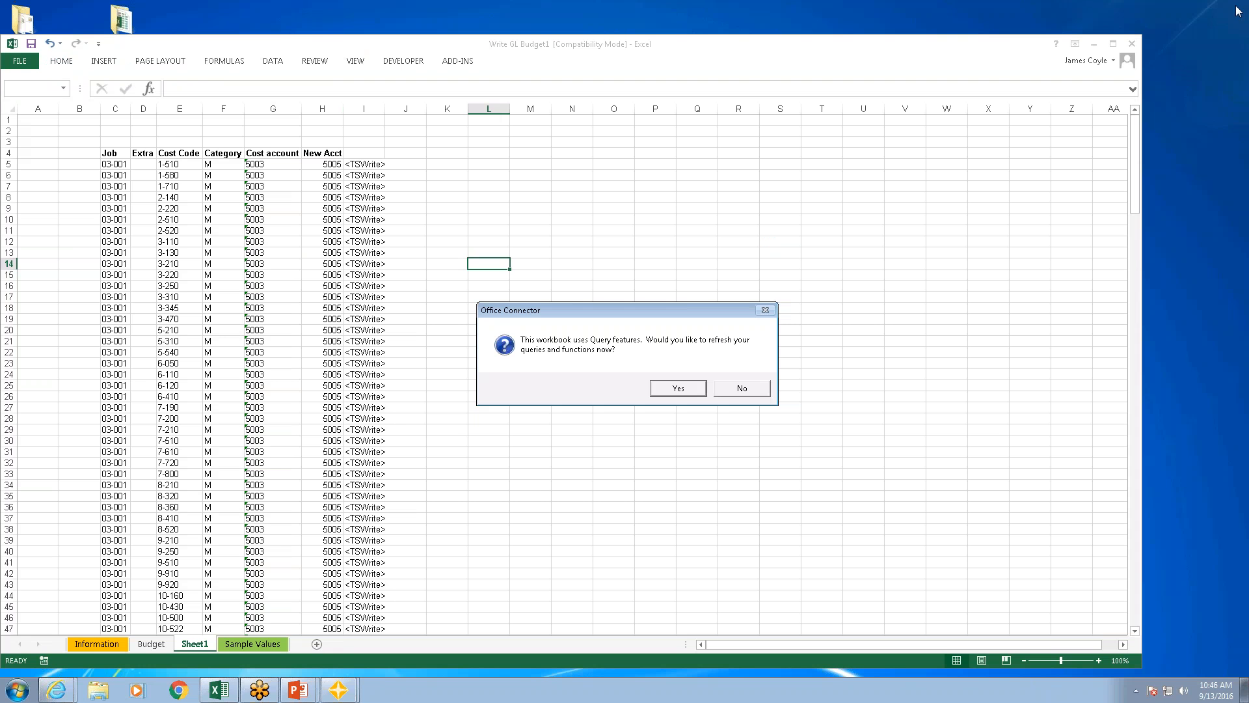
click(742, 391)
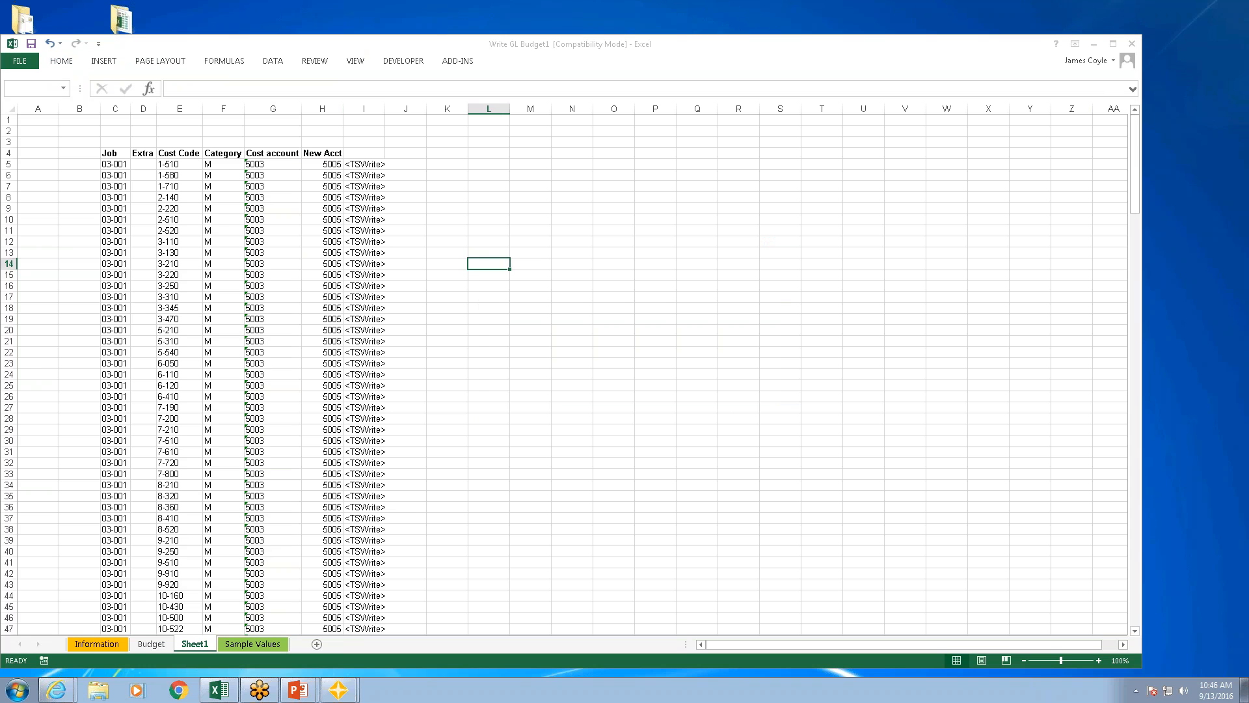
Step: Enter the label Un Do in cell I2 above the write formulas
click(355, 165)
click(362, 141)
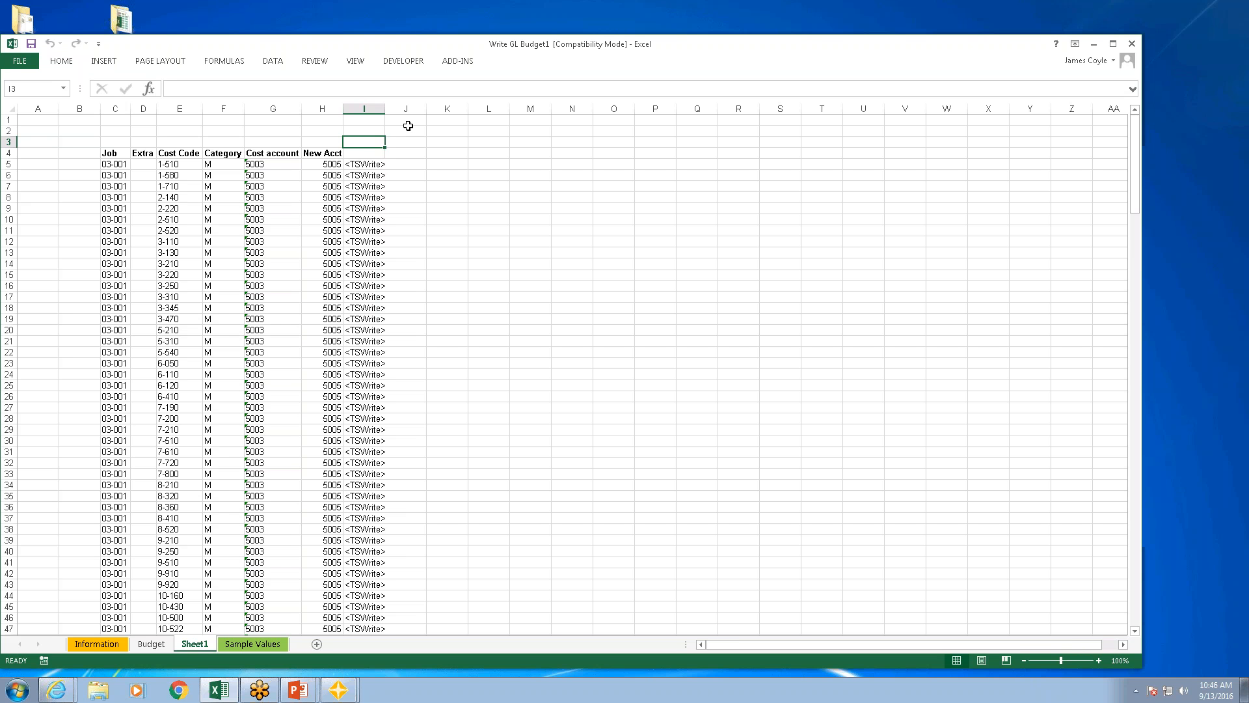
key(Up)
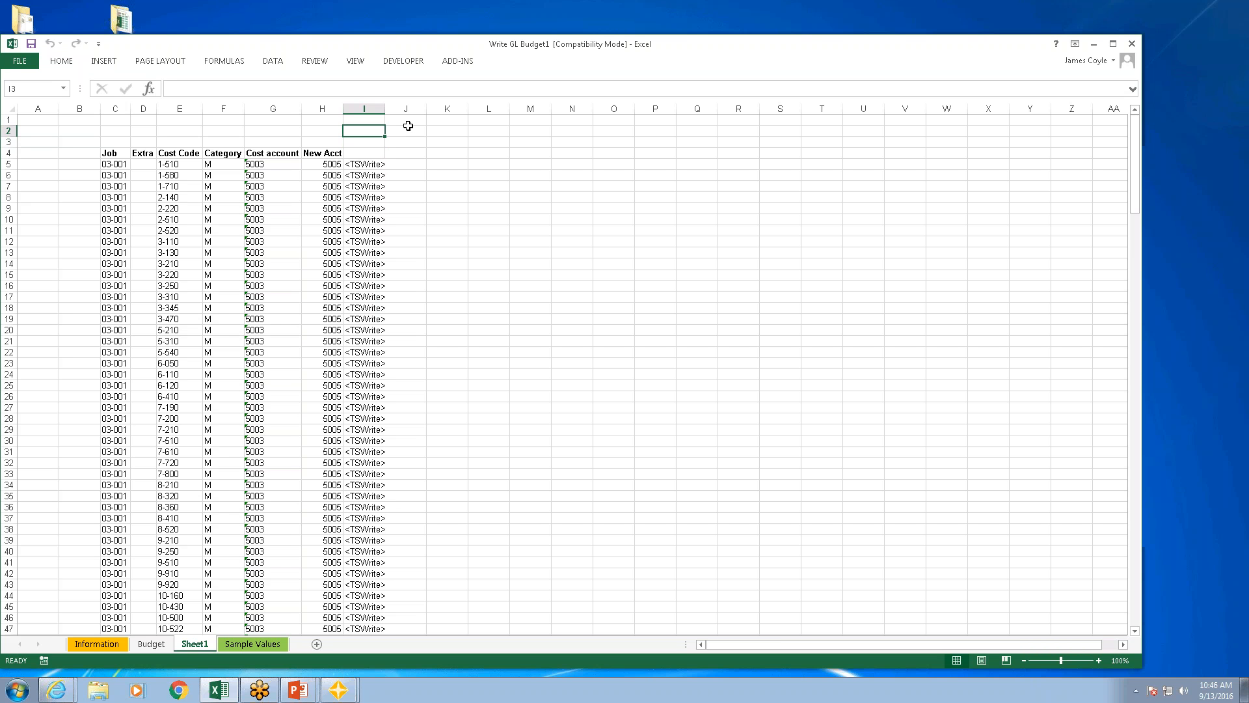
text(Un Do)
key(Return)
Step: Enter 1 as an undo flag in cells J5 and J8
key(Down)
key(Down)
key(Right)
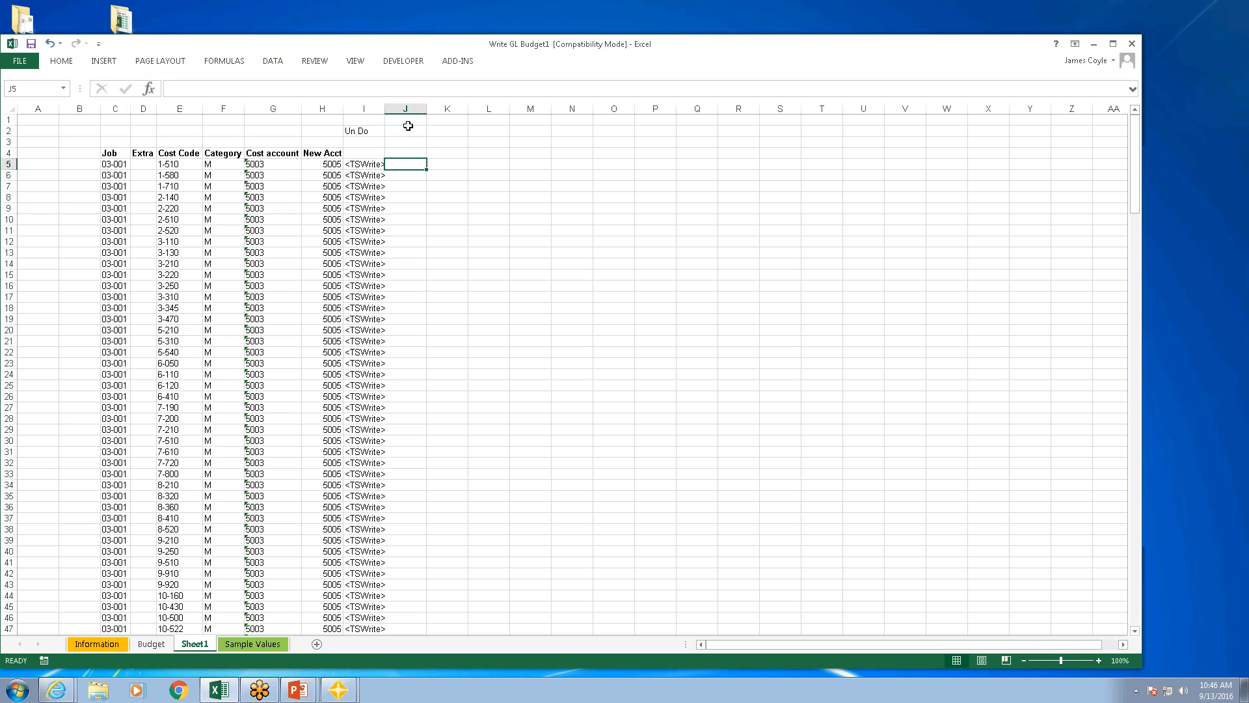
text(1)
key(Down)
key(Down)
key(Down)
text(1)
key(Down)
key(Down)
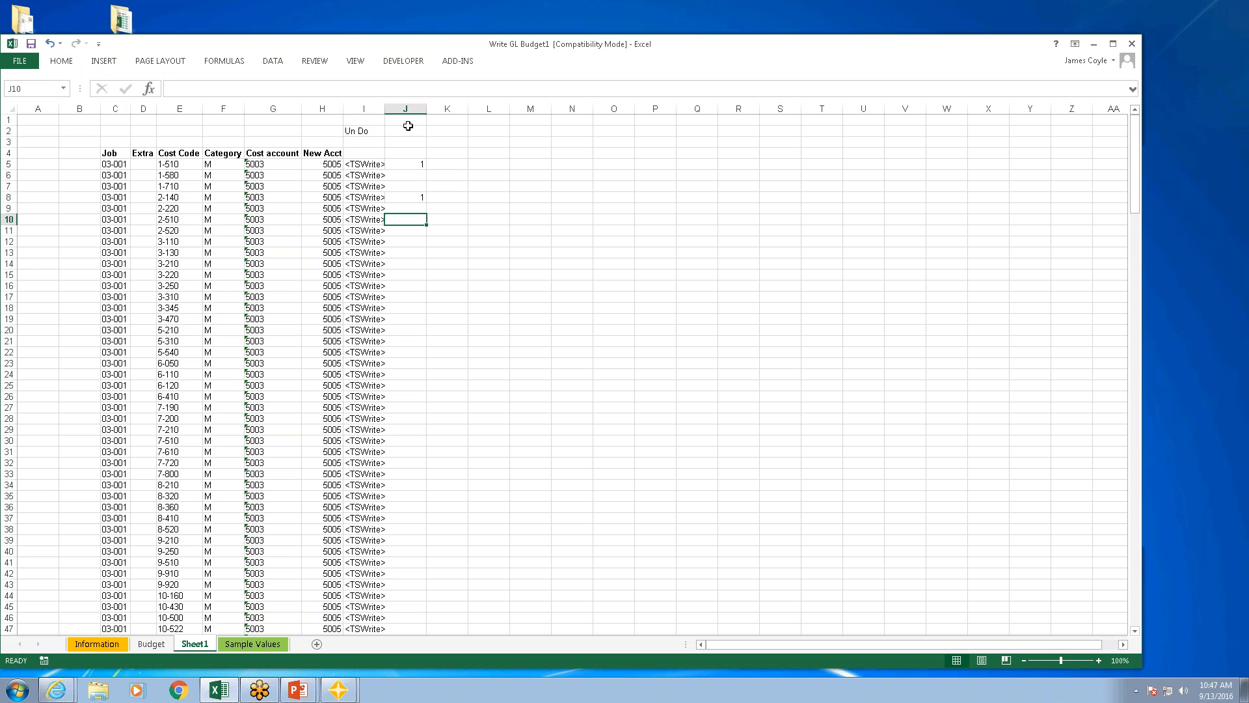
Step: Wrap the I5 write formula in an IF testing $J5<>"", with the TSWrite call as the true value followed by a comma
click(376, 168)
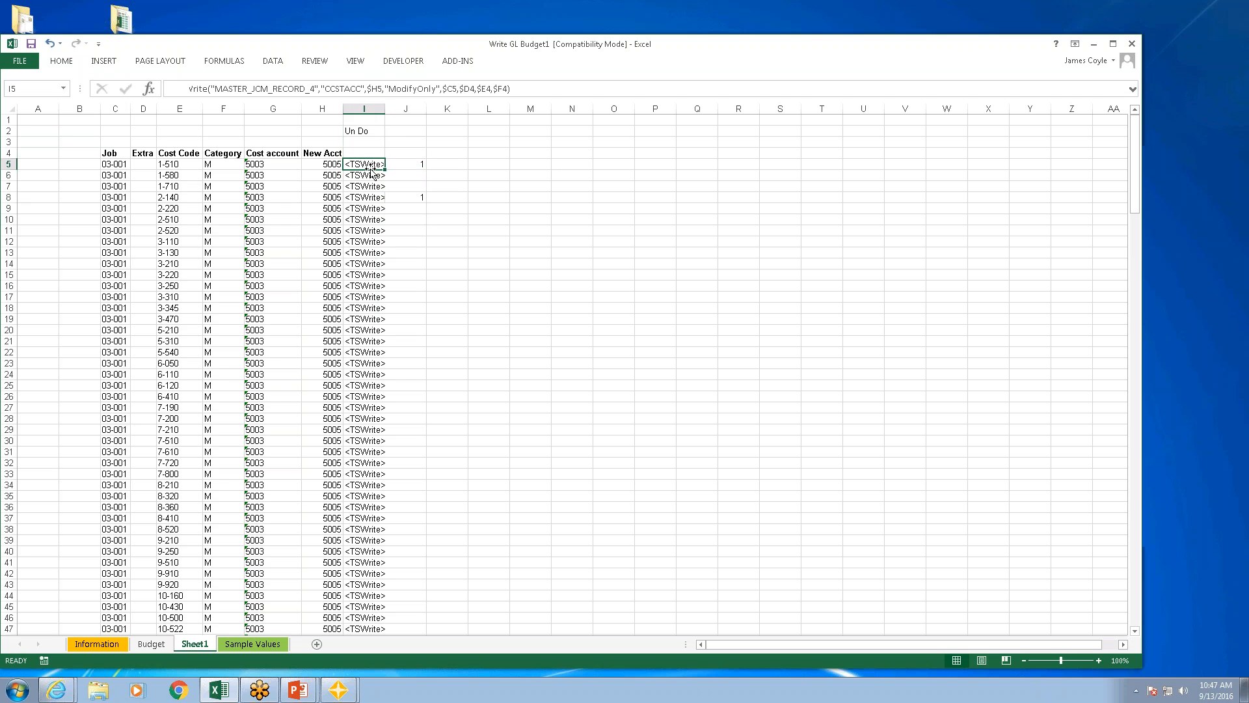
click(178, 88)
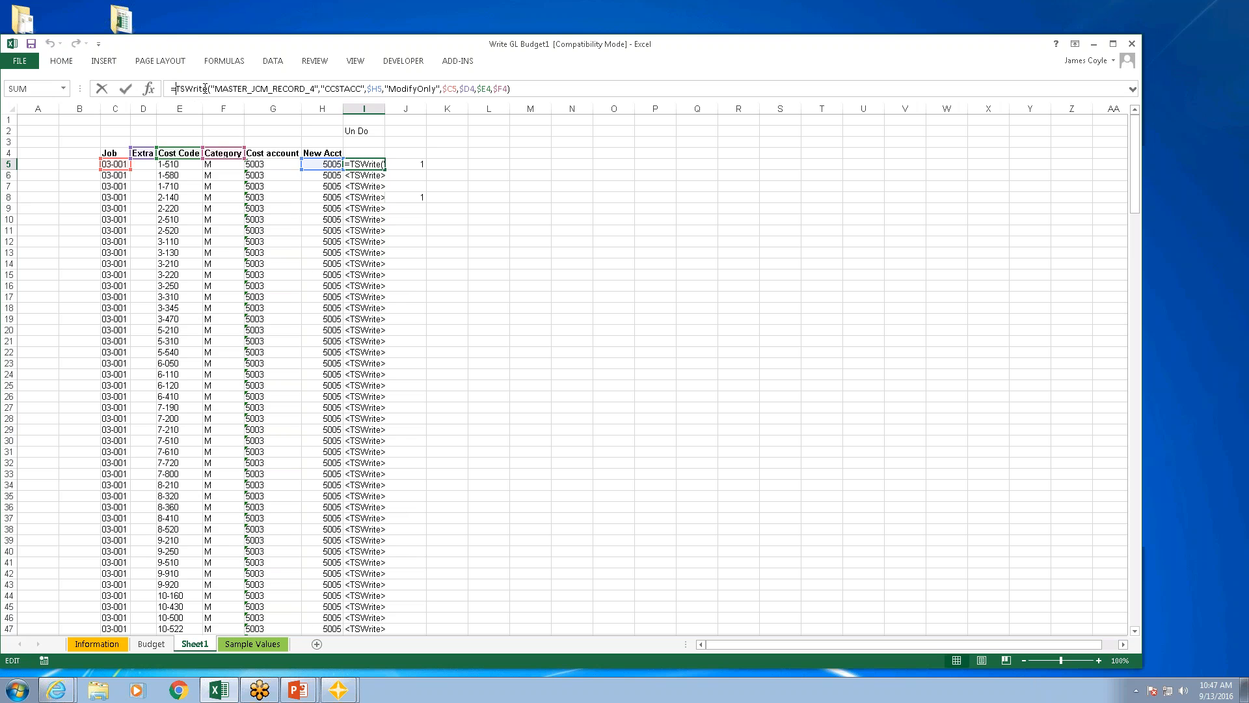
text(if()
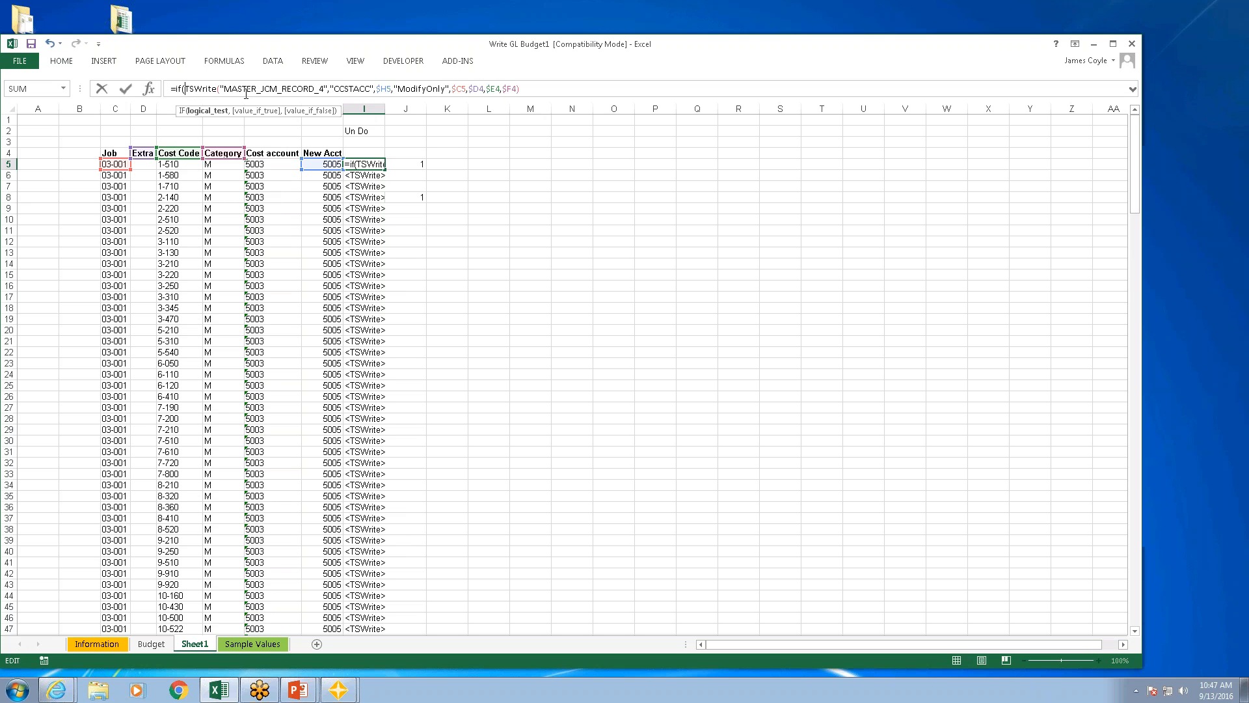
text($j)
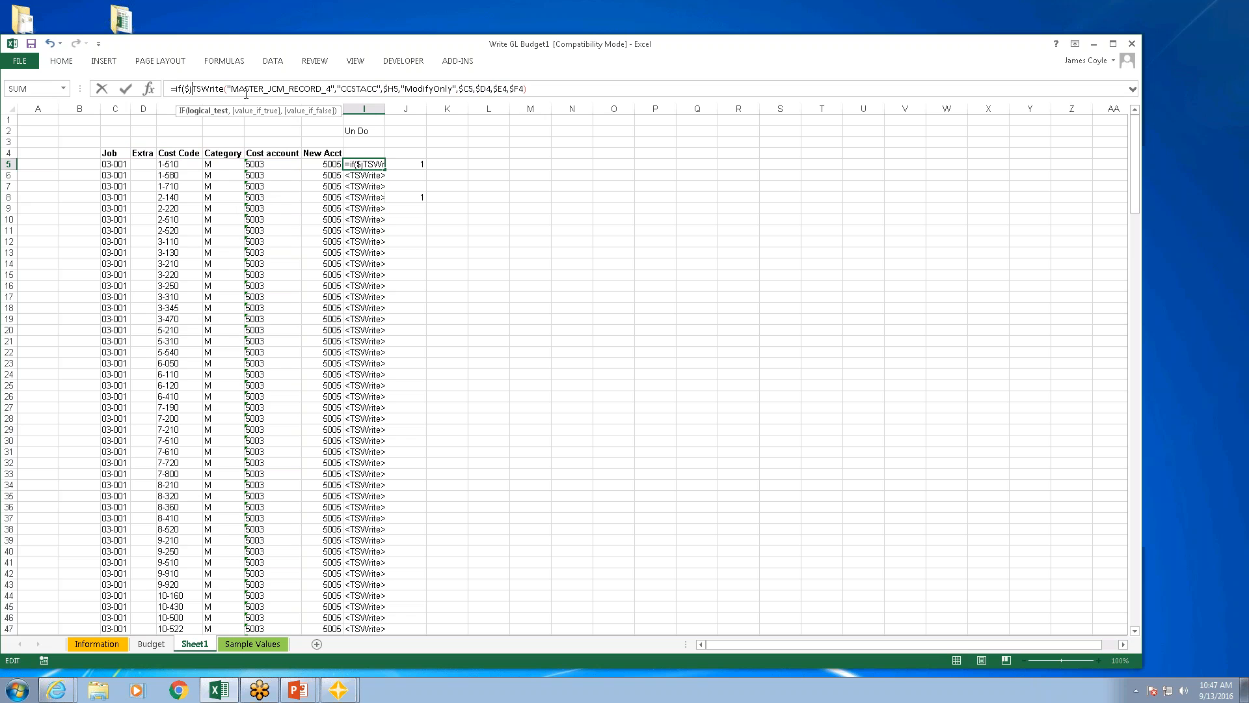
text(5)
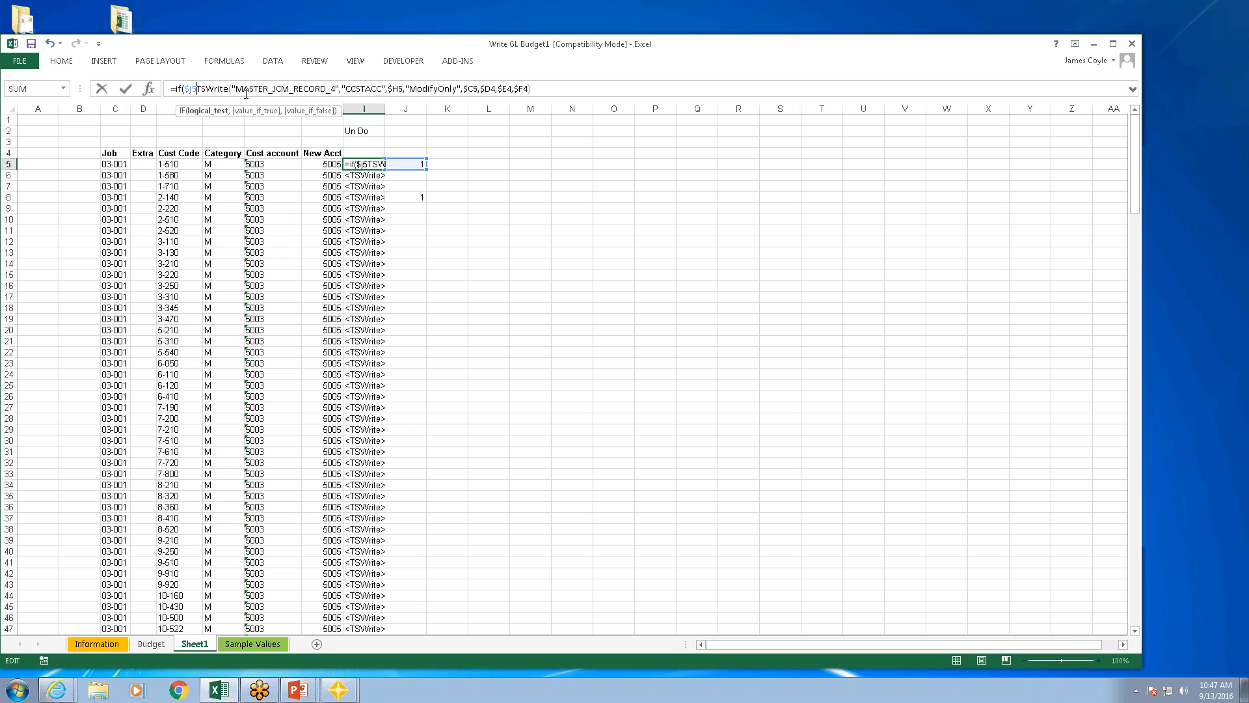
text(<>)
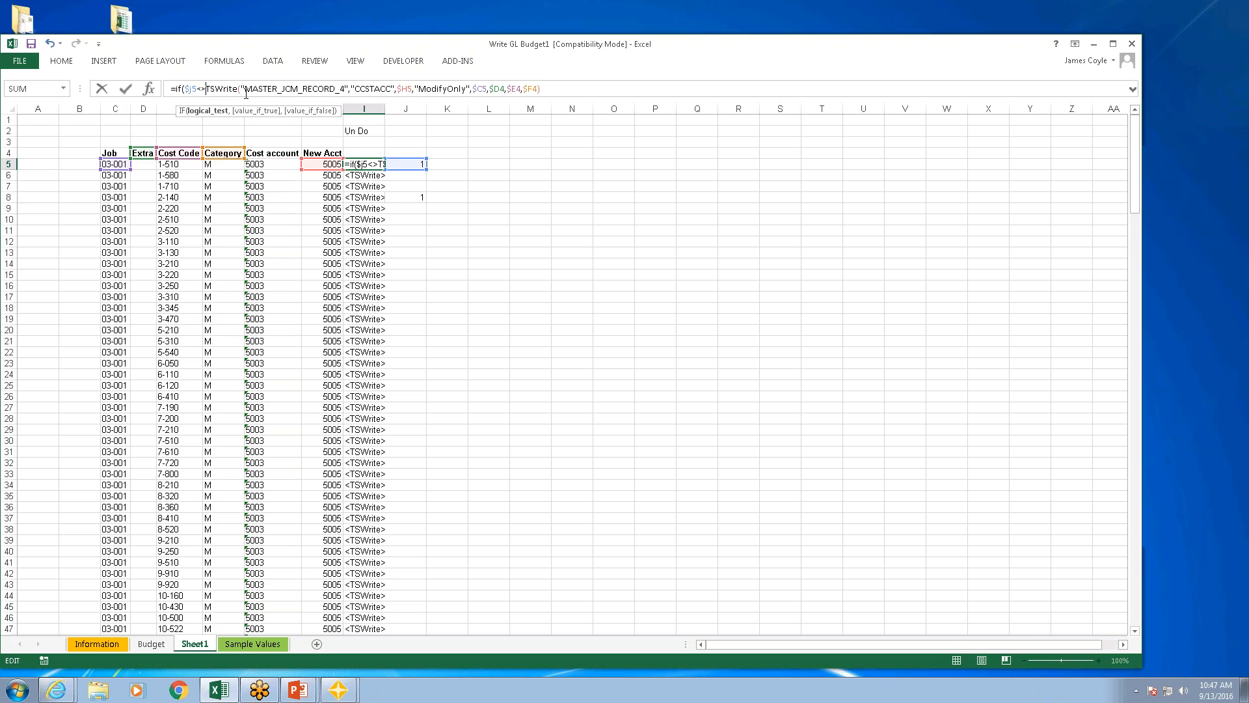
text("",)
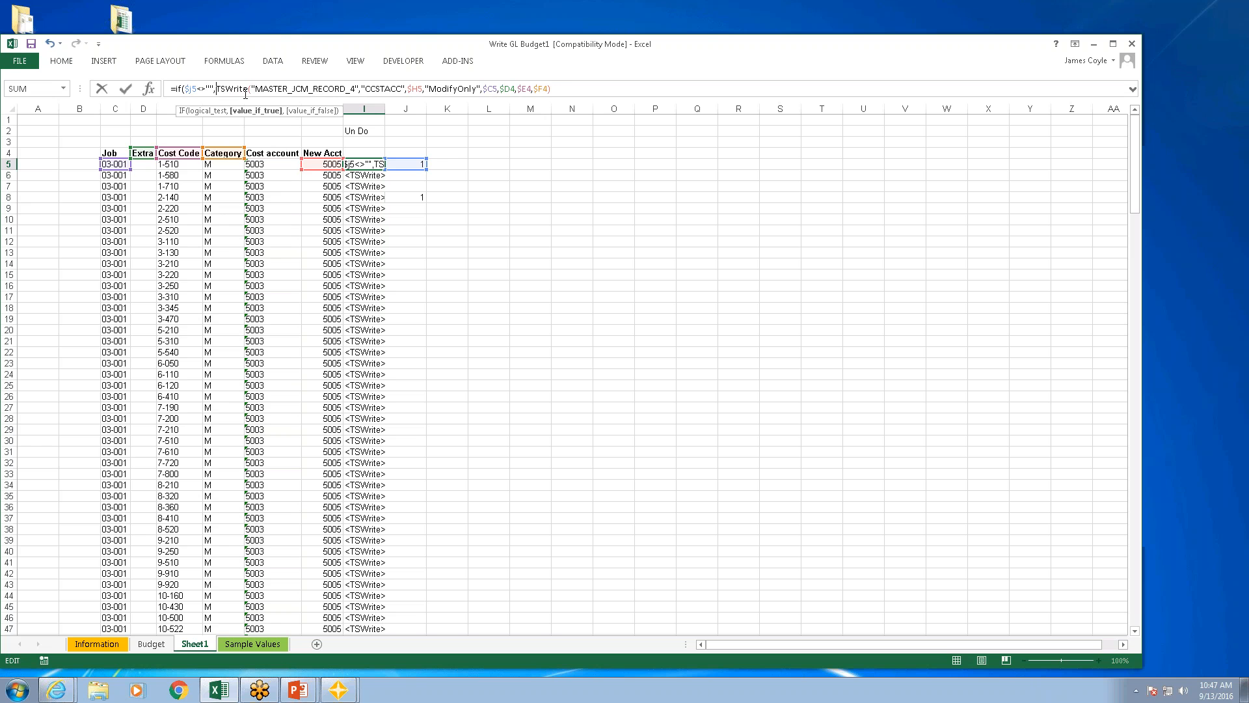
click(561, 89)
text(,)
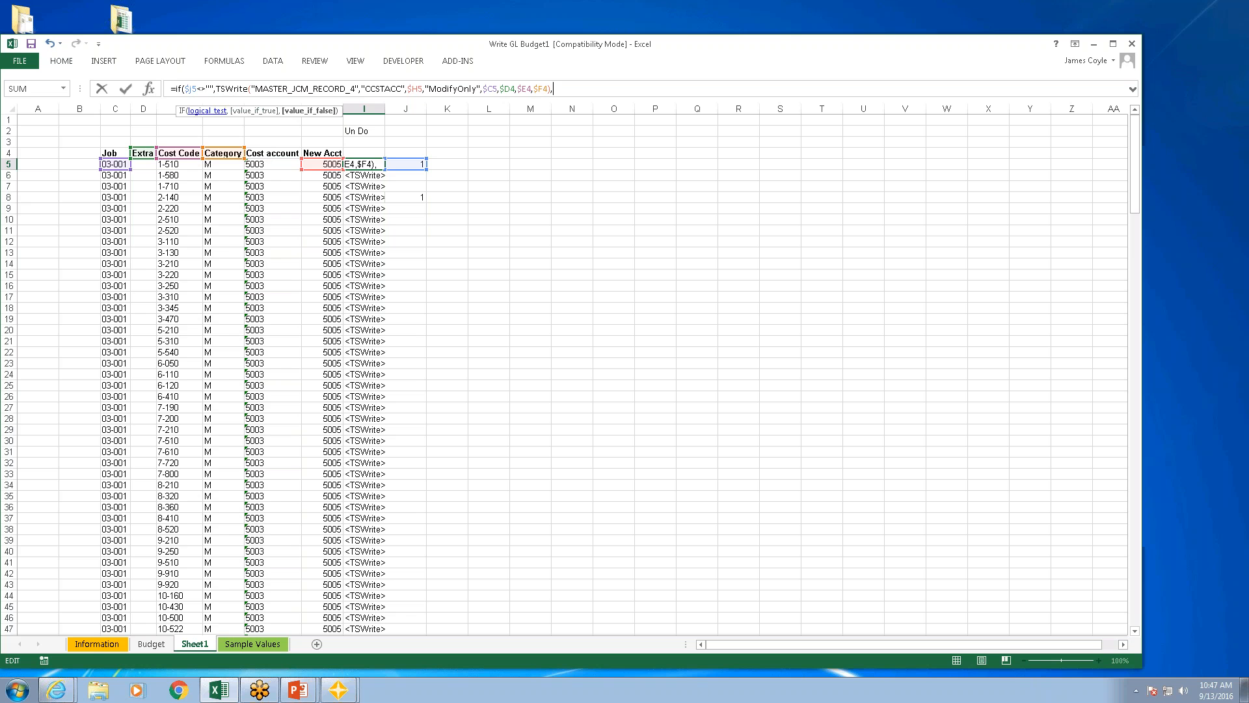
Step: Change the IF condition in the I5 formula to $J5=""
click(207, 89)
key(BackSpace)
key(BackSpace)
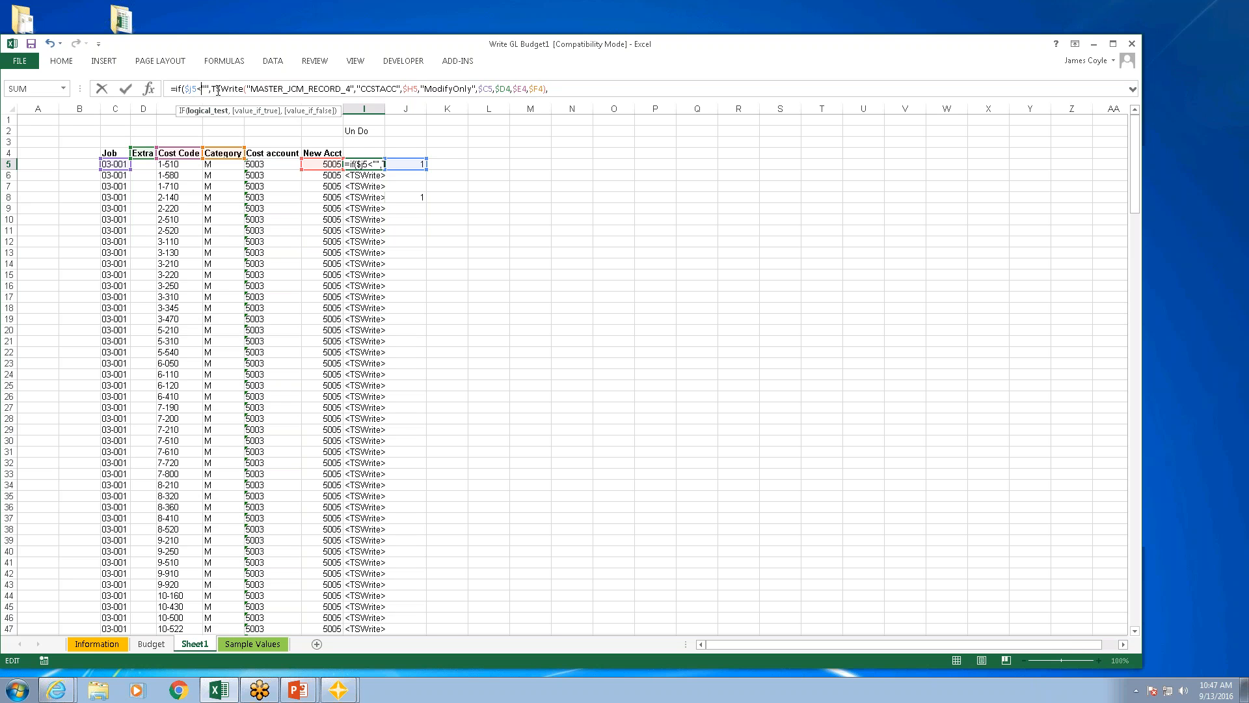
text(=)
Step: Copy the TSWrite call in the I5 formula and paste it as the IF function's false value
drag(542, 88, 212, 88)
click(545, 88)
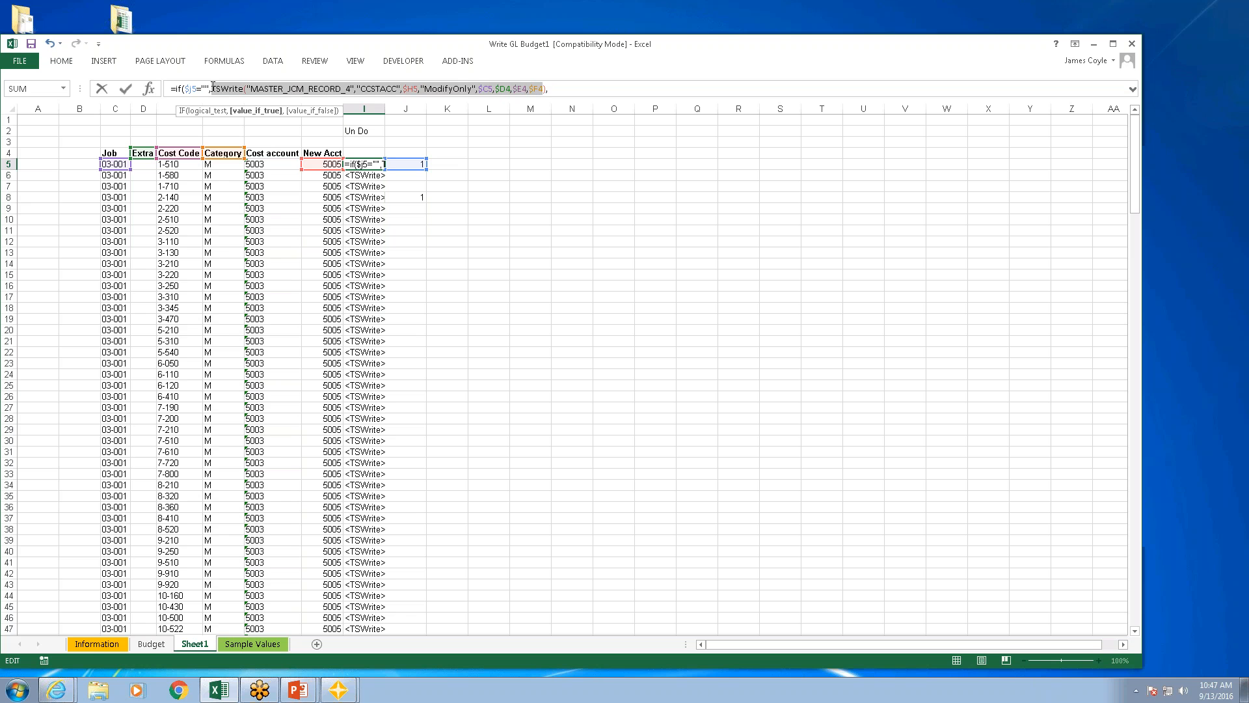
click(577, 95)
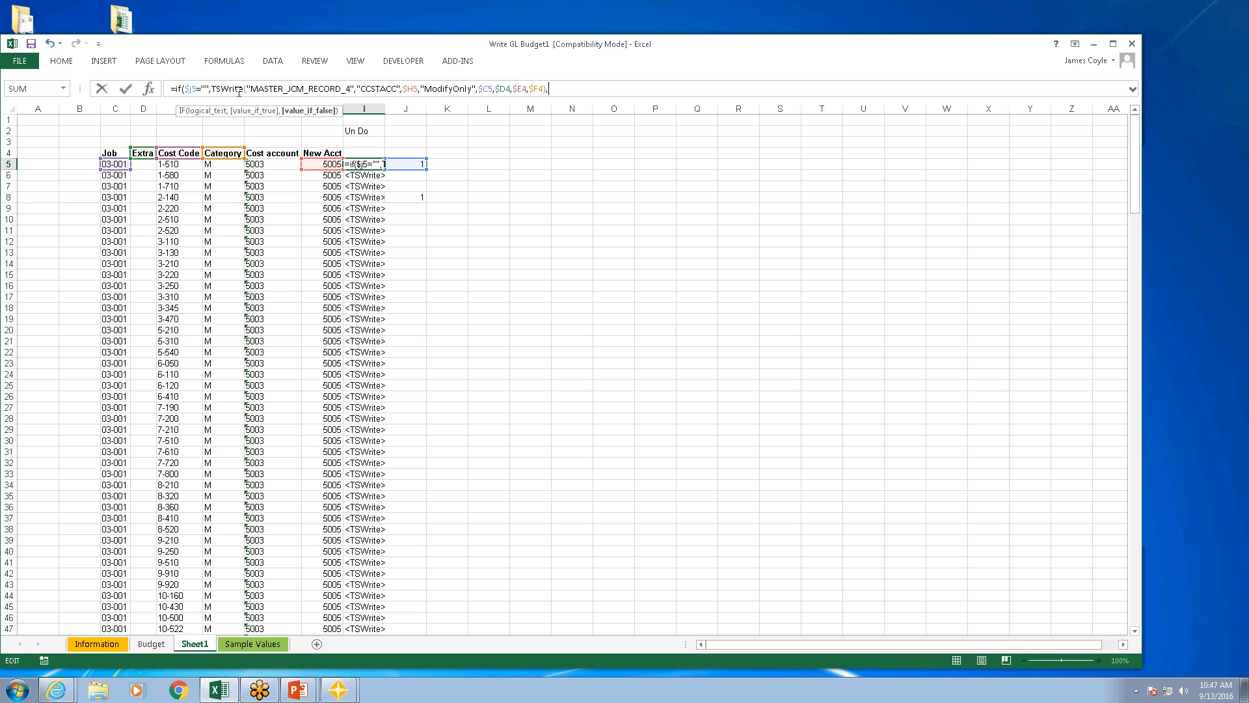
drag(212, 89, 546, 88)
key(BackSpace)
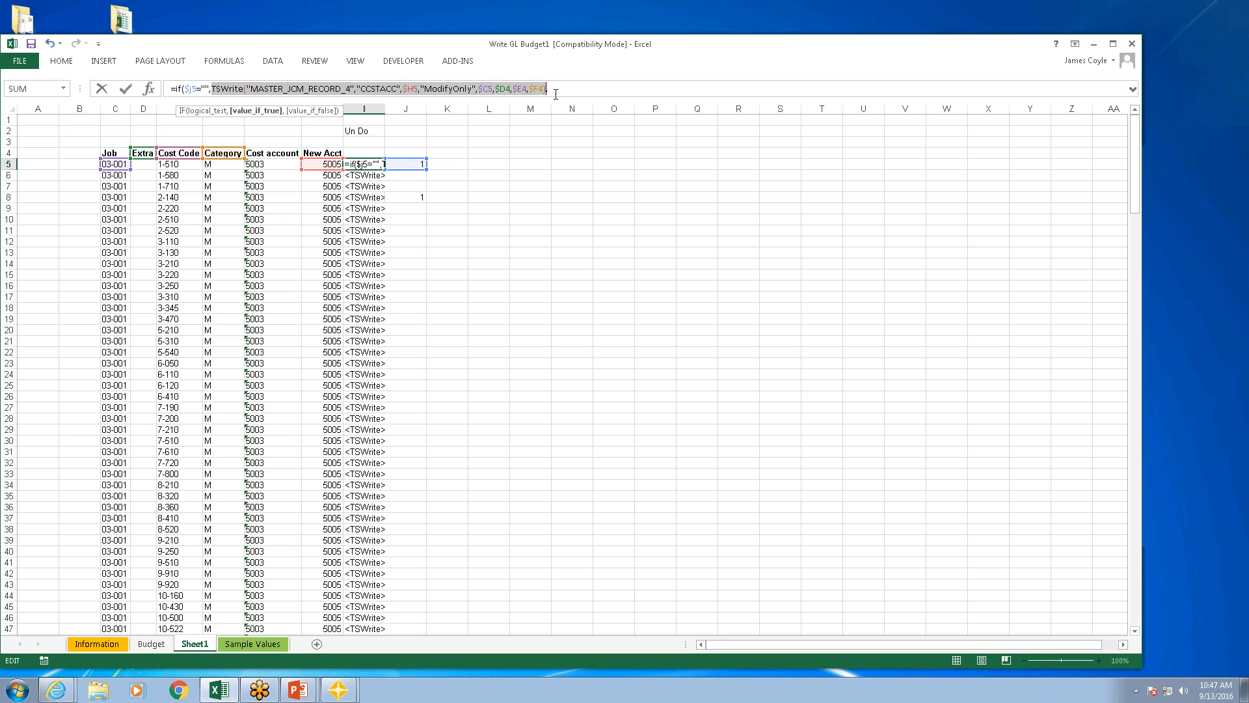
key(ctrl+c)
click(586, 90)
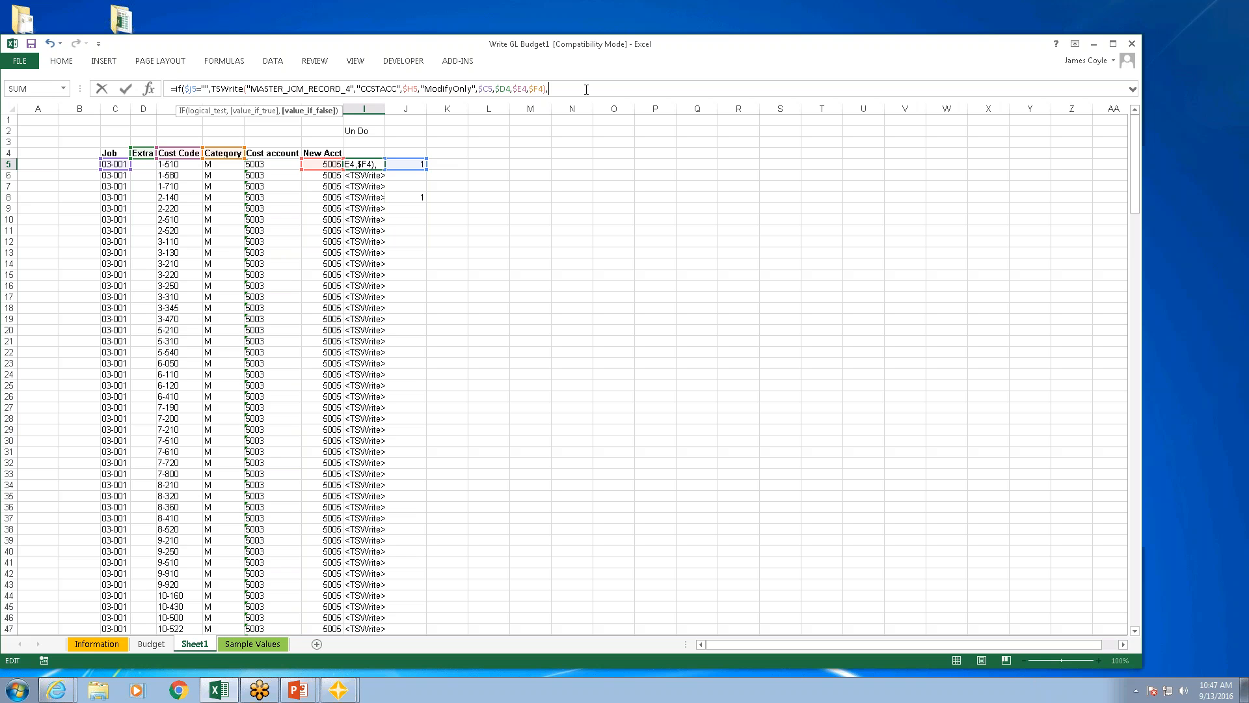
key(ctrl+v)
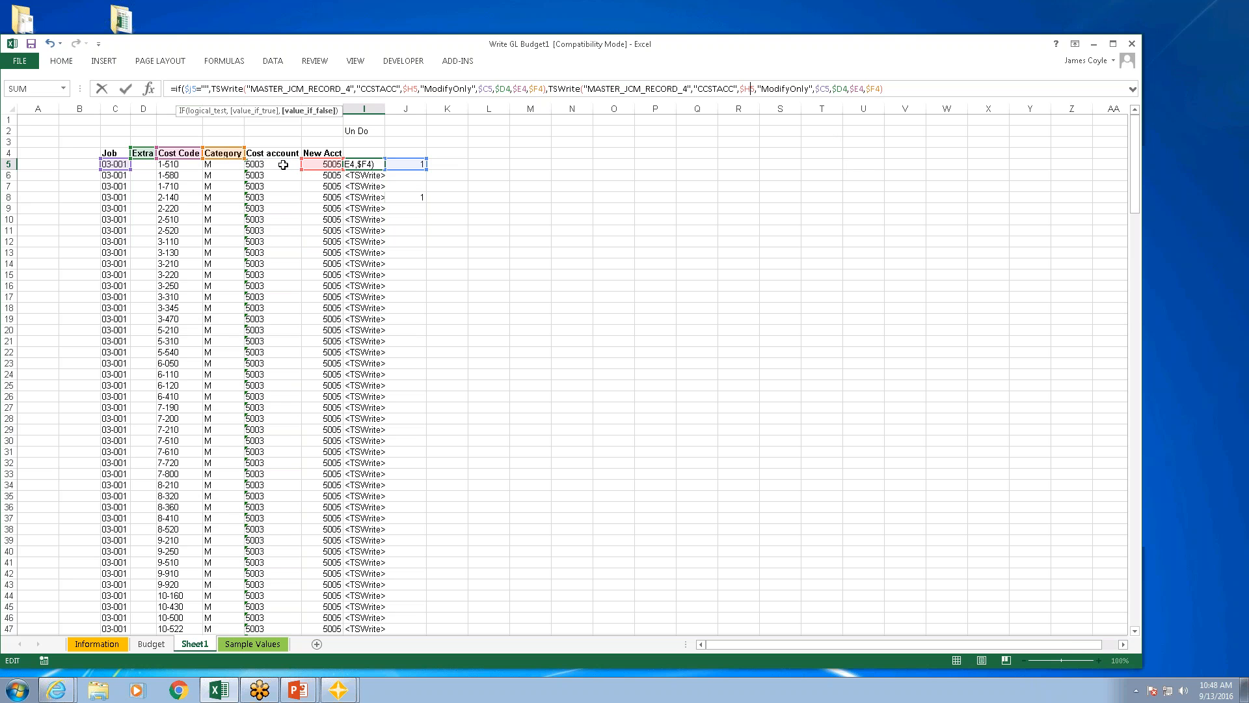
Step: Point the false-value TSWrite call in I5 at $G5, accept the formula correction, and fill the formula down column I
key(BackSpace)
text(g)
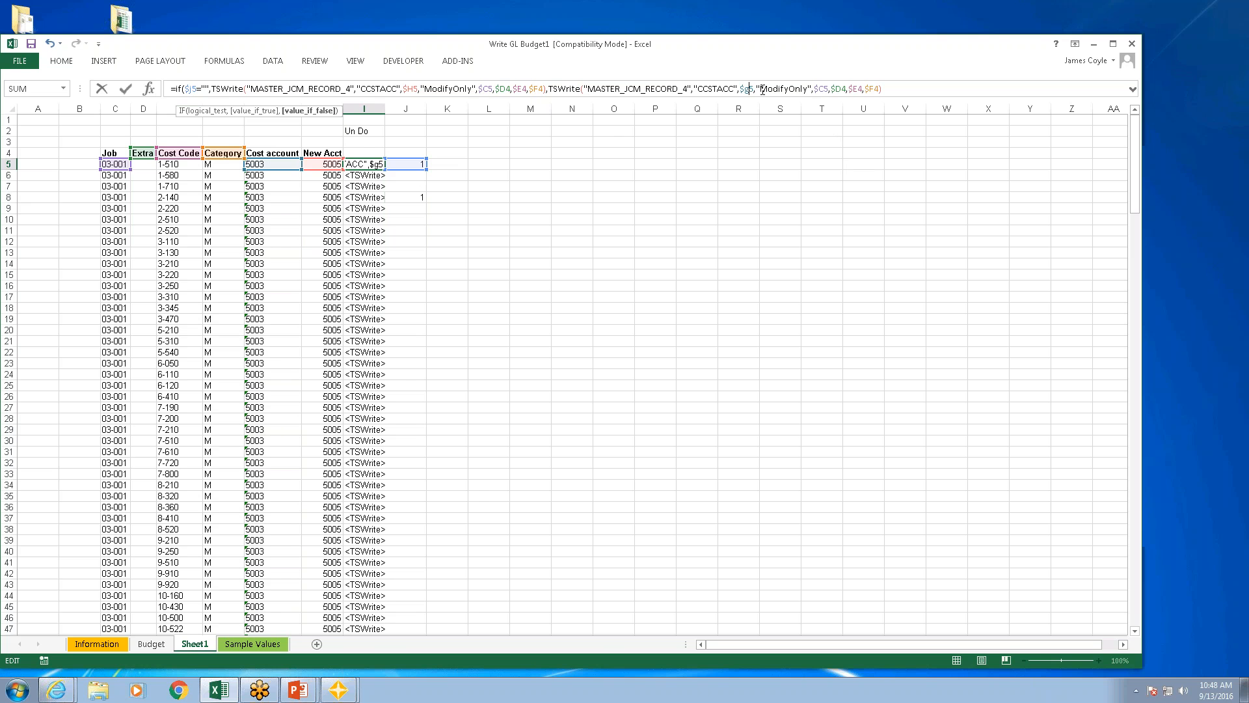
key(Return)
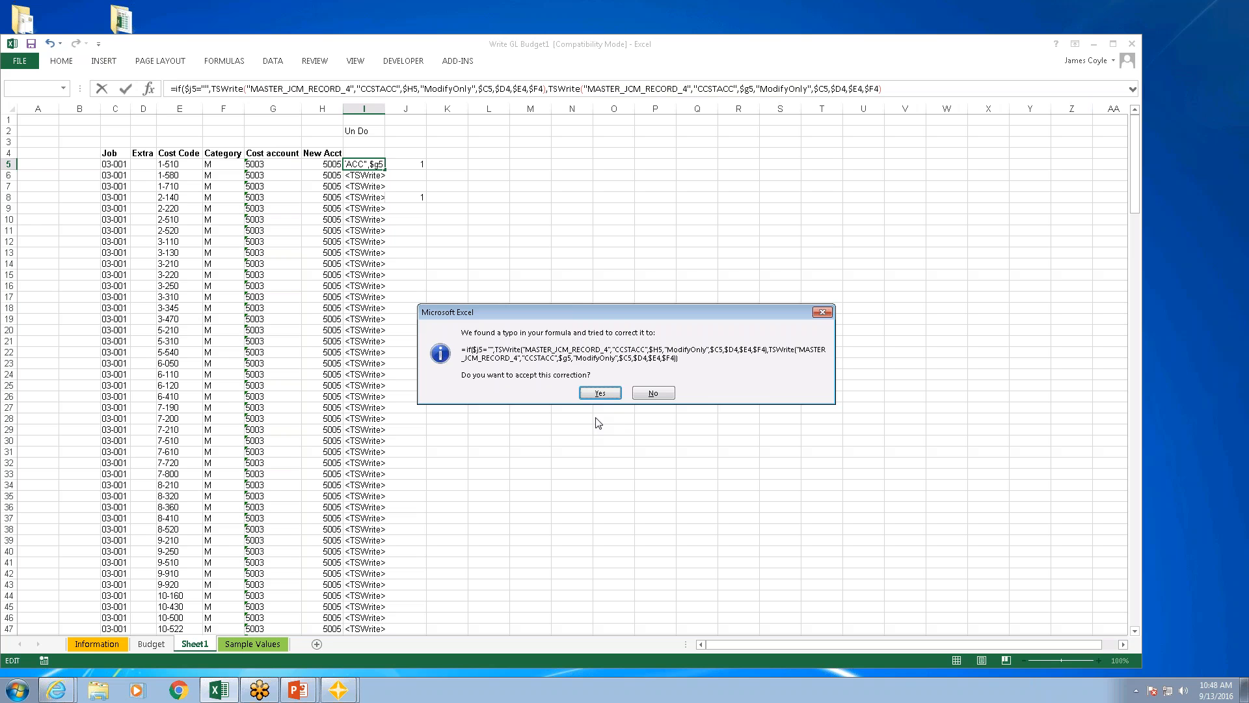
click(599, 393)
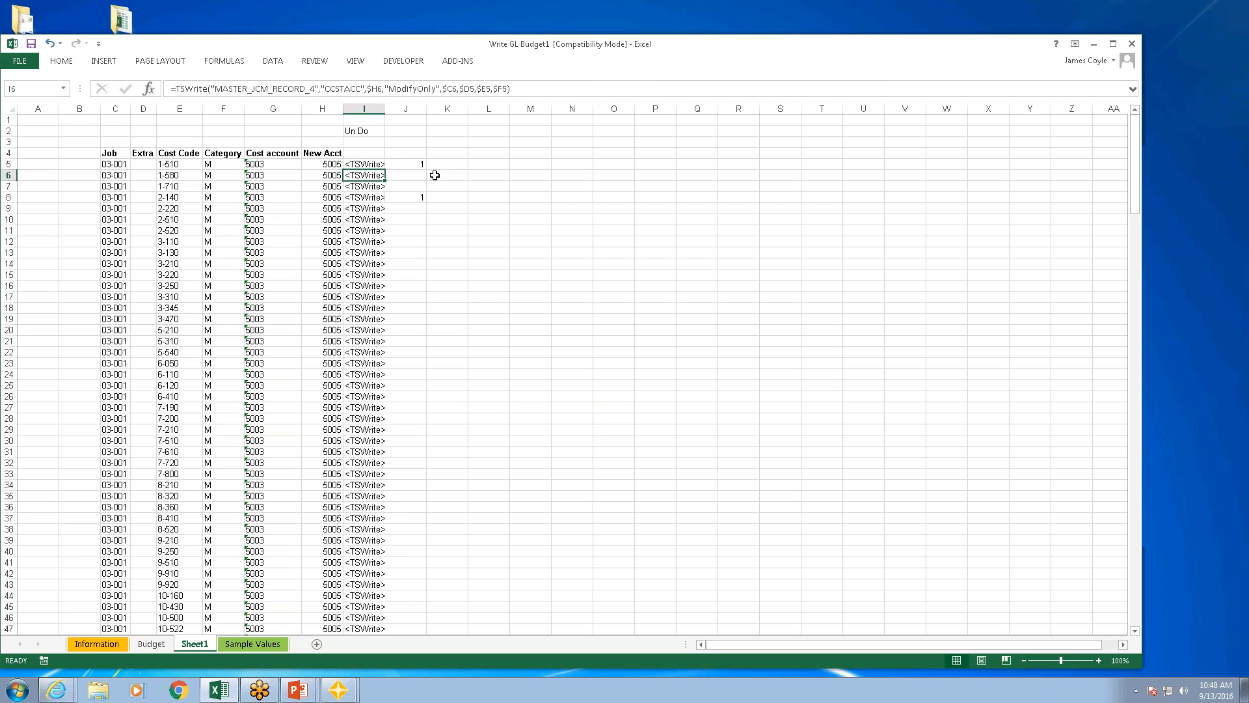
click(363, 164)
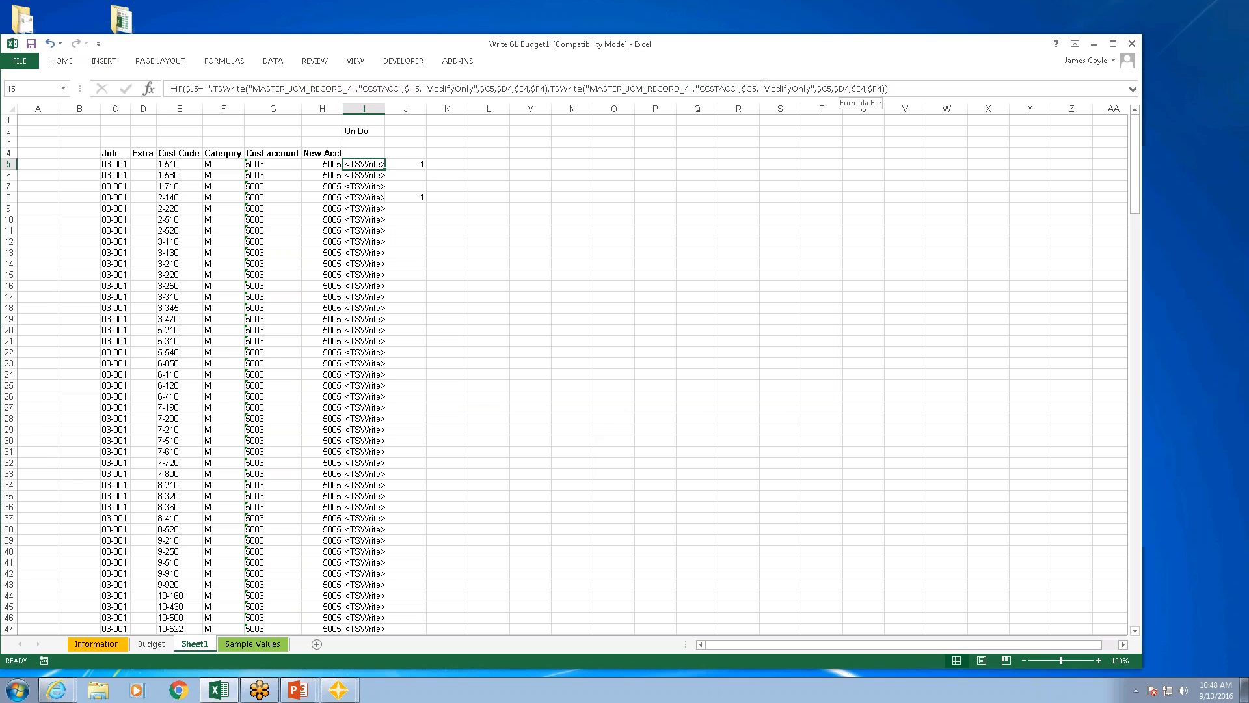
double_click(385, 169)
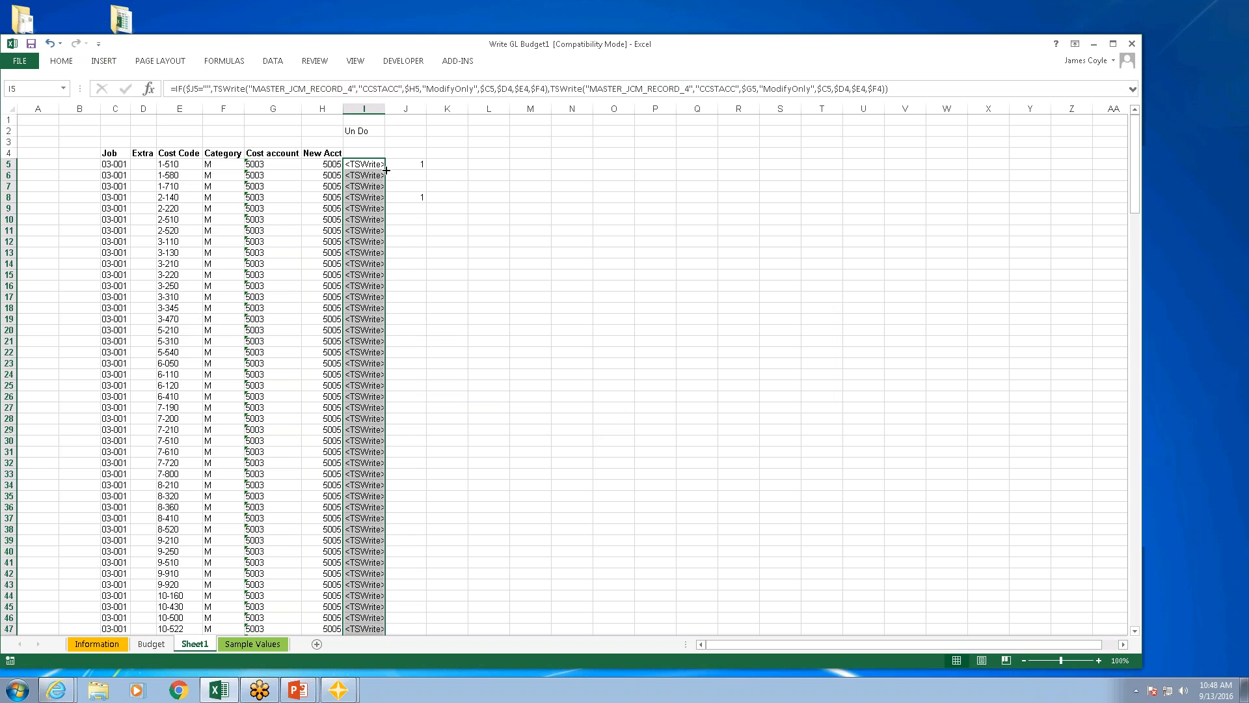
click(364, 166)
key(Down)
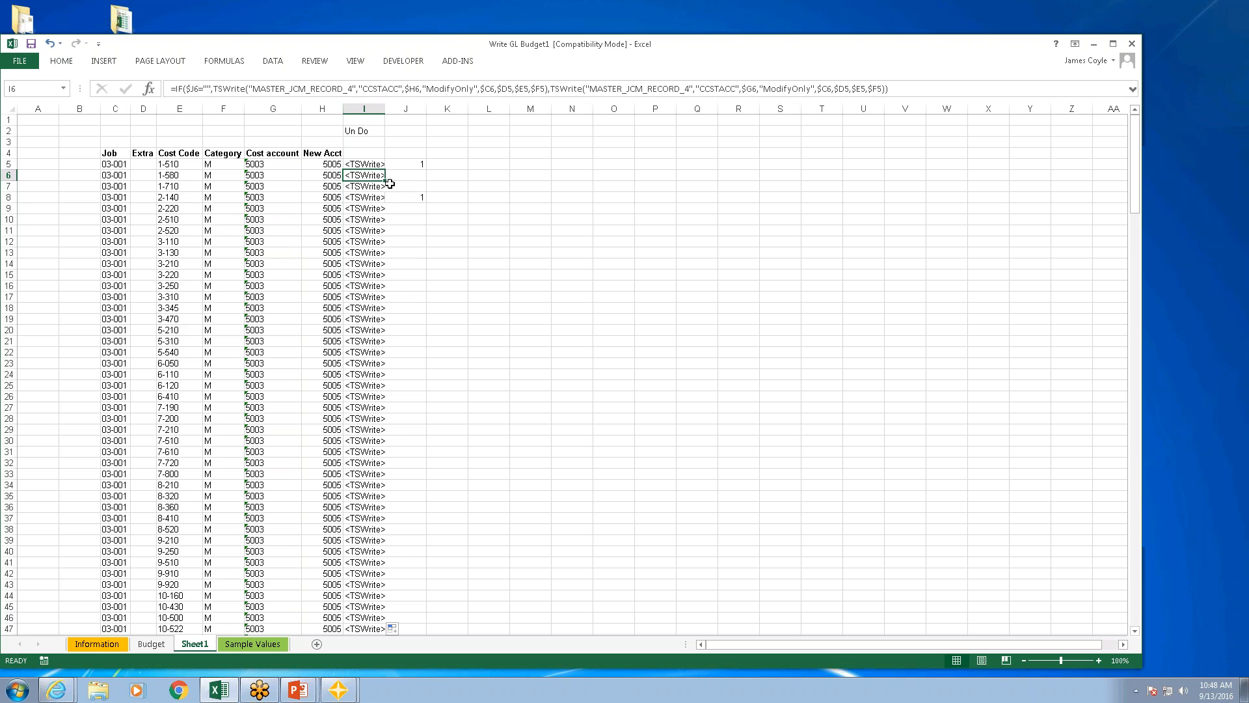
Step: Examine the pending JC Category records and their cost account values in Approve Changes, and cancel without writing
click(460, 60)
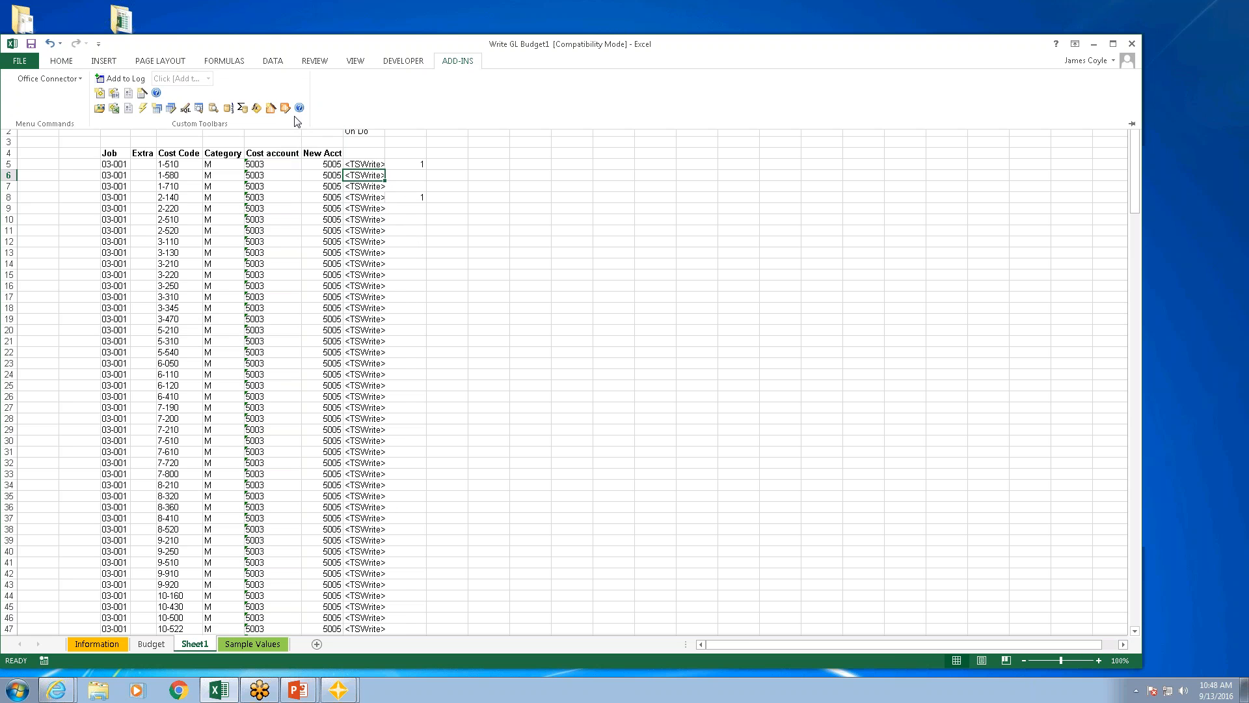
click(285, 109)
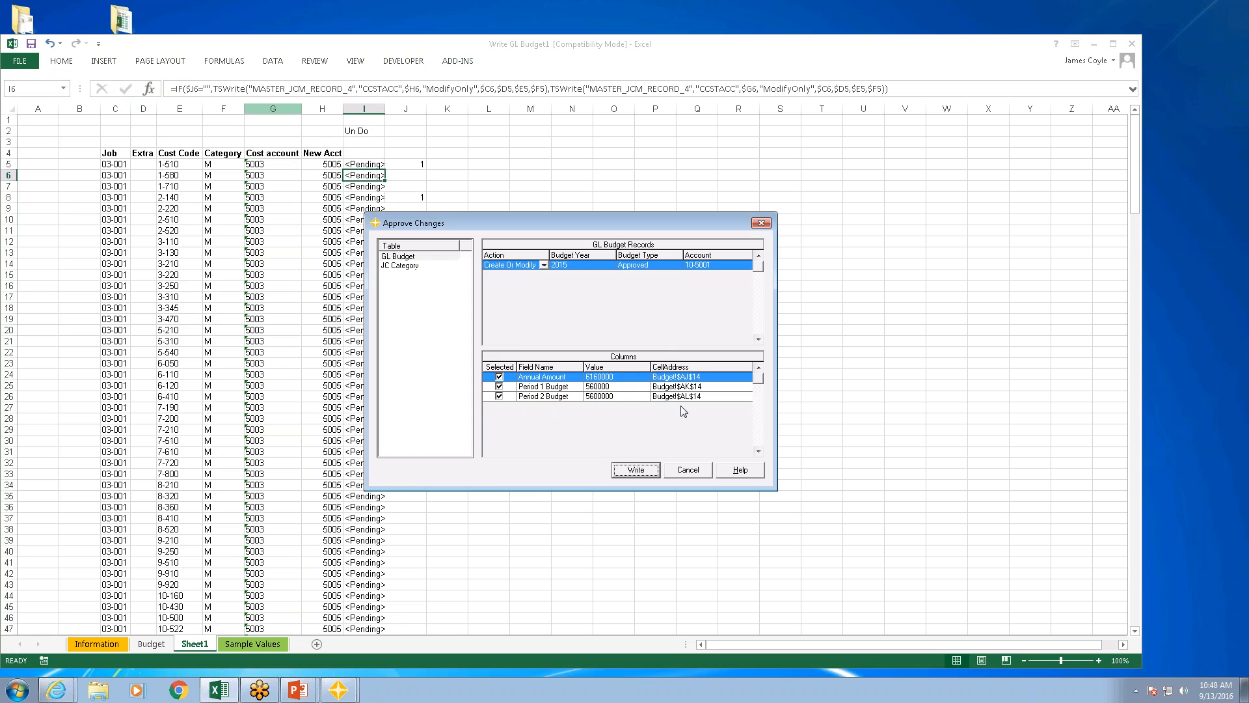
click(400, 266)
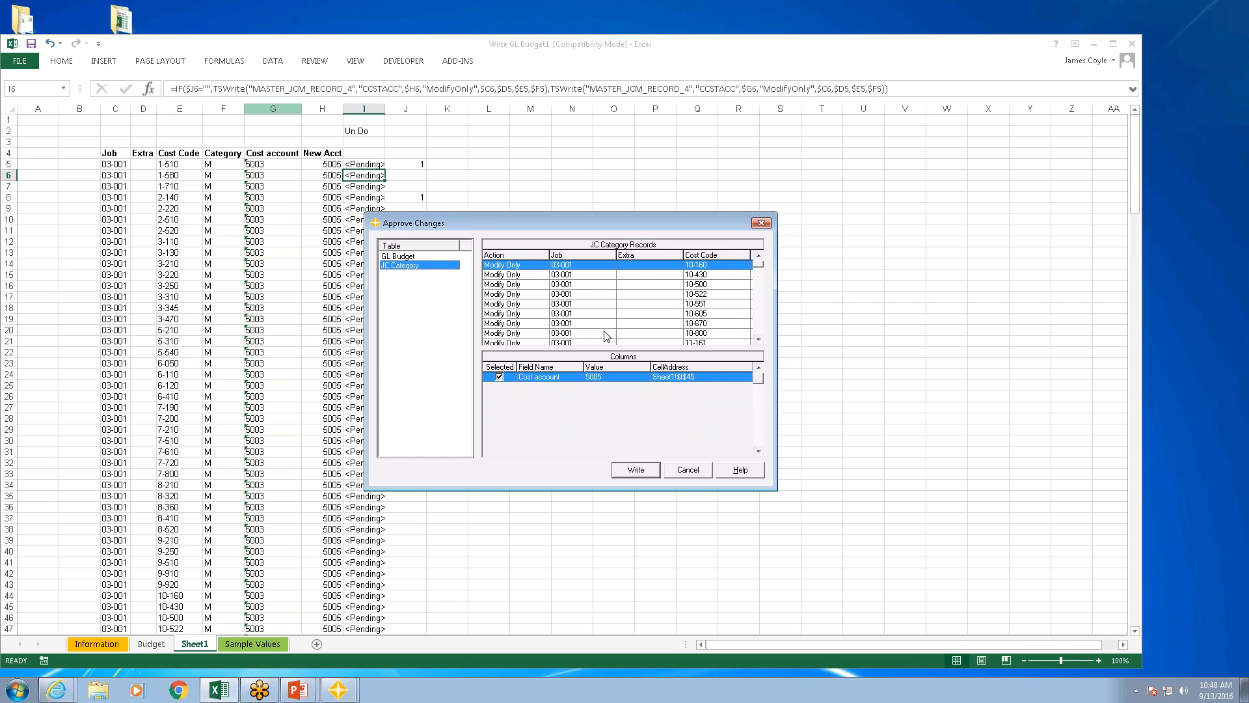
click(637, 275)
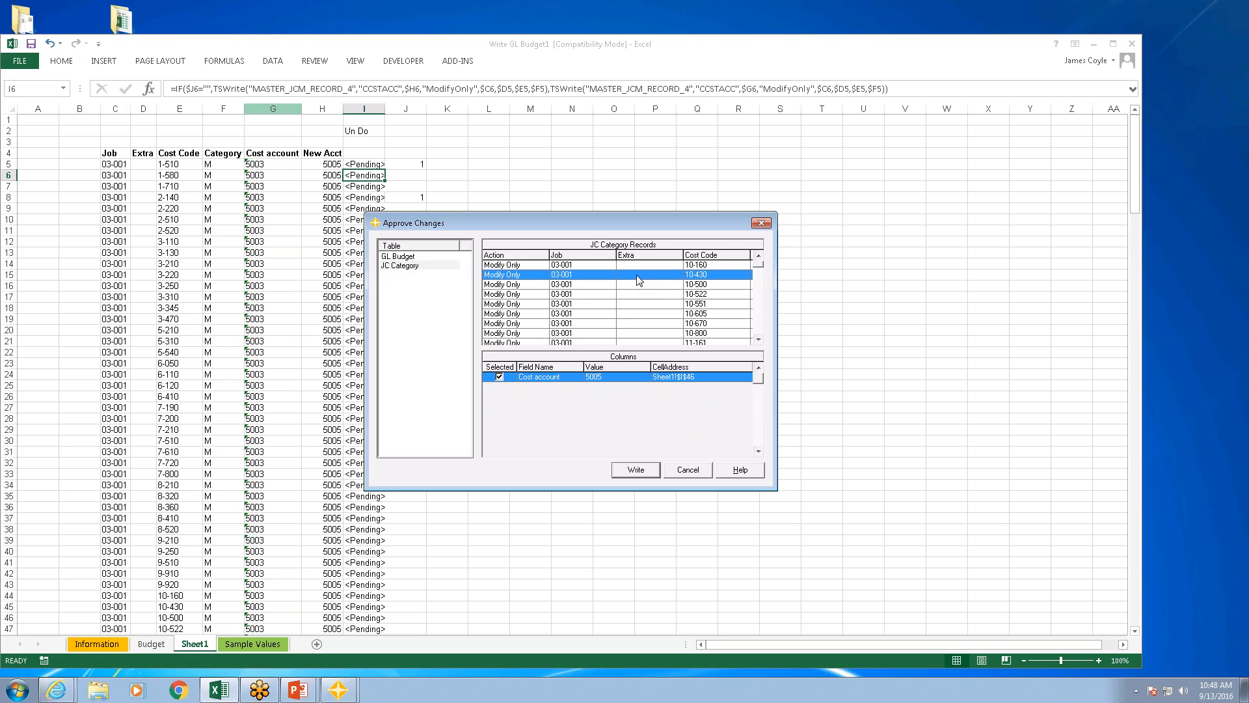
click(636, 285)
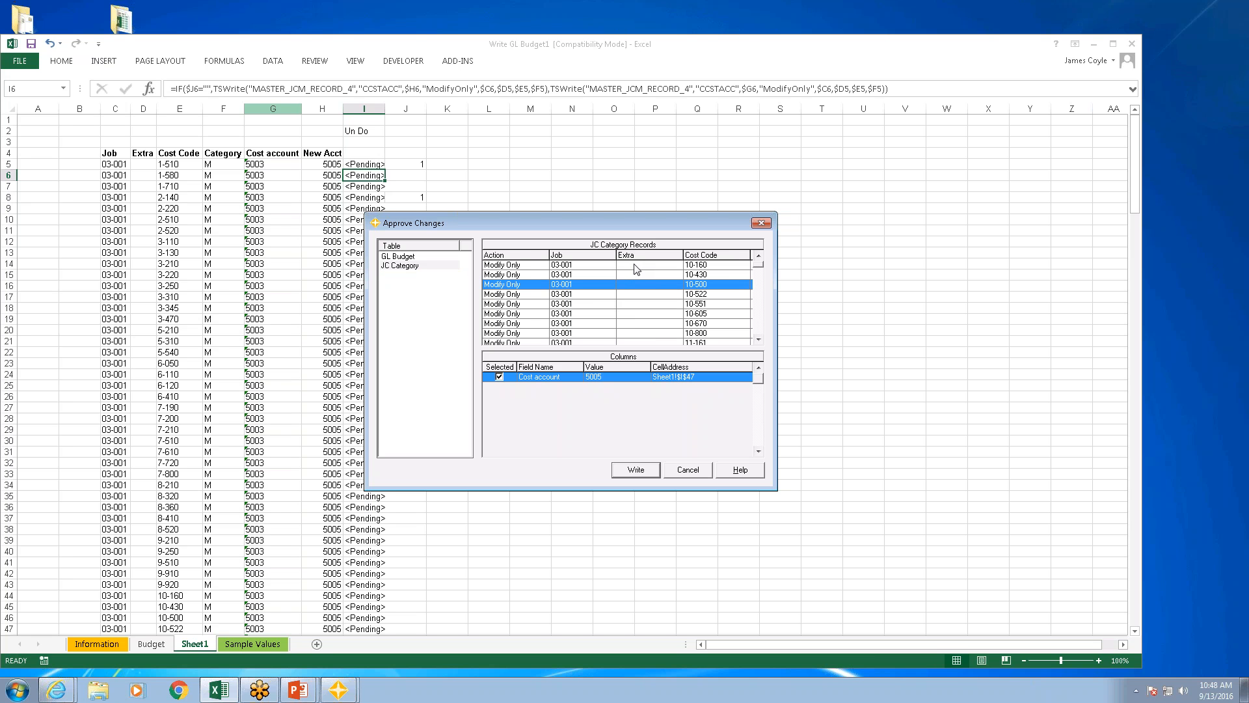
click(635, 264)
click(635, 273)
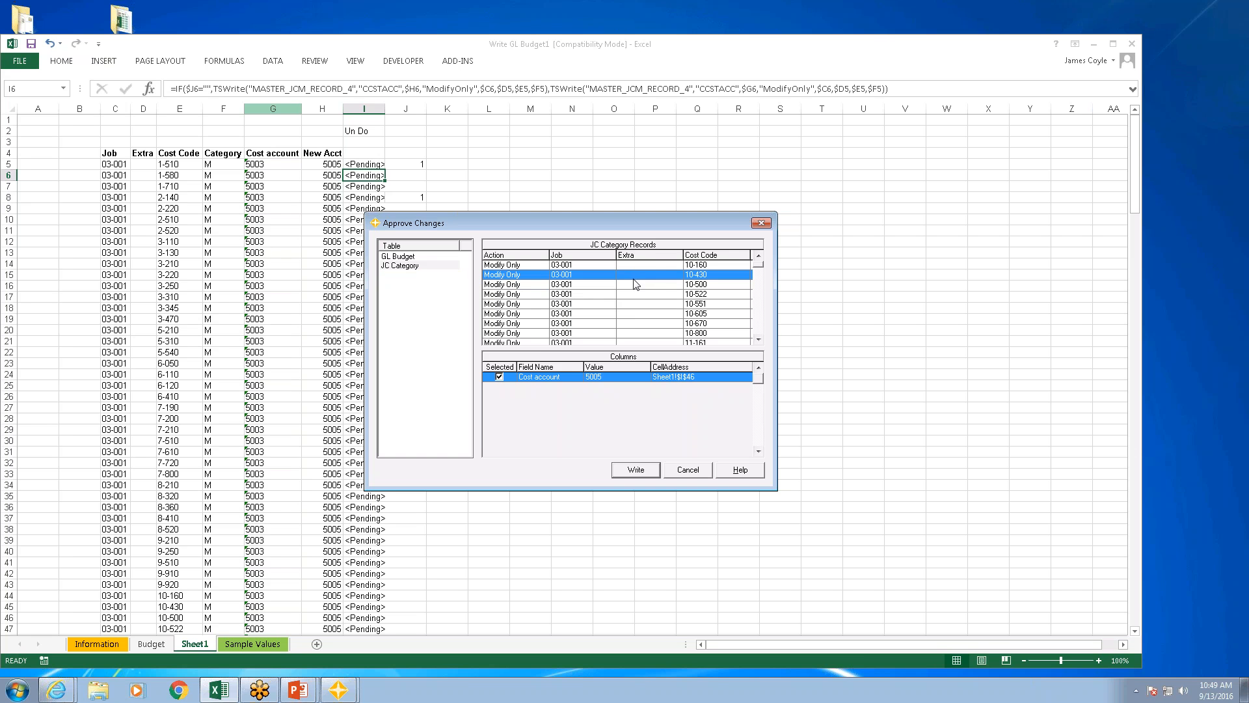
click(628, 286)
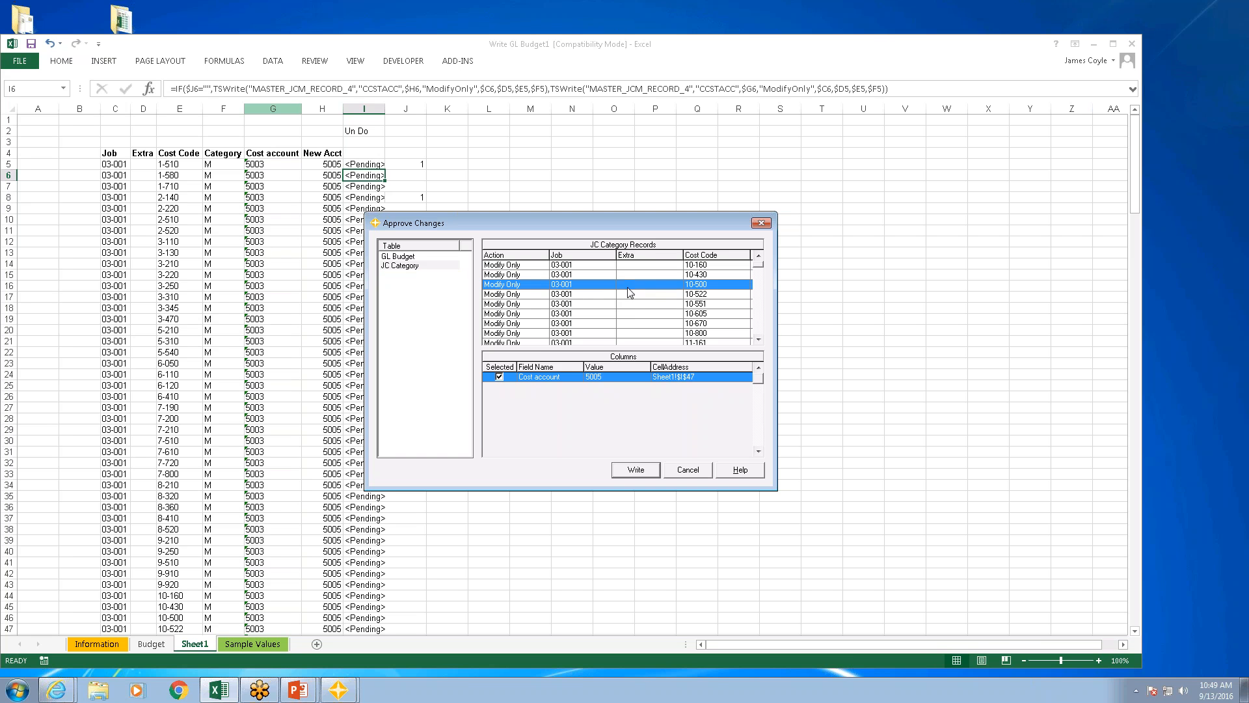
click(630, 304)
click(631, 313)
click(689, 470)
Step: Change the IF condition in the I5 formula to $J5=" " and fill the formula down column I
click(370, 165)
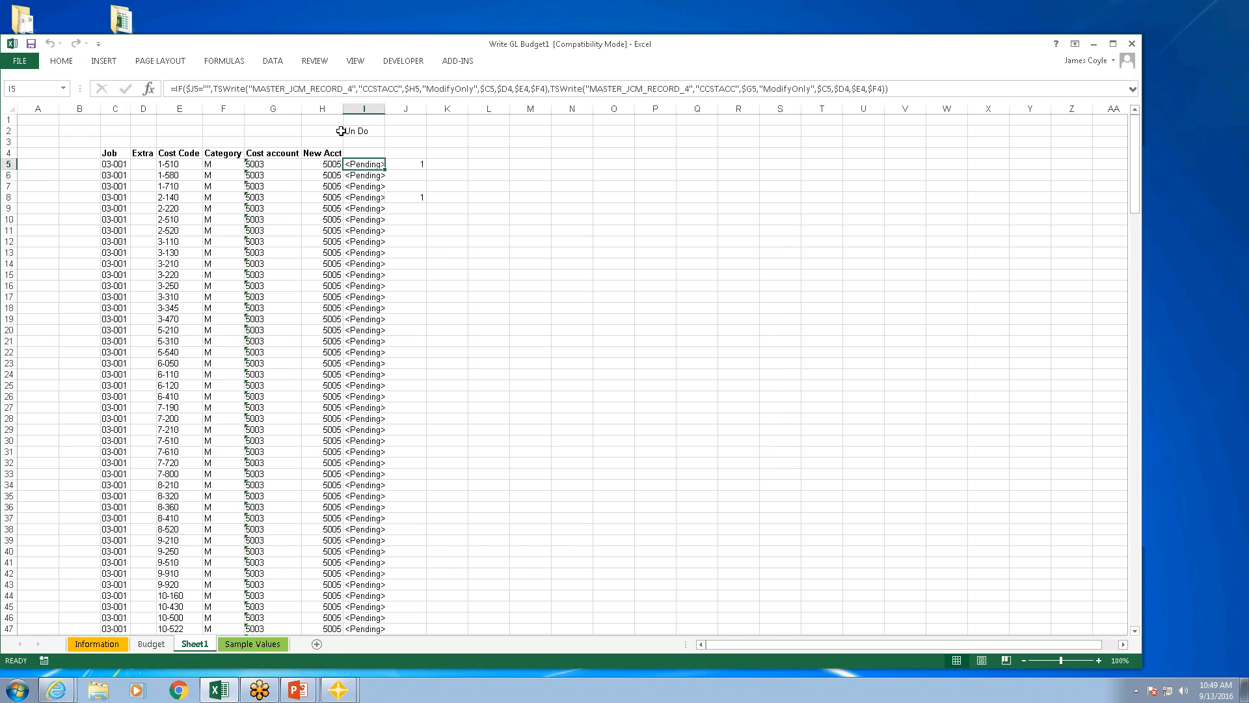
click(211, 89)
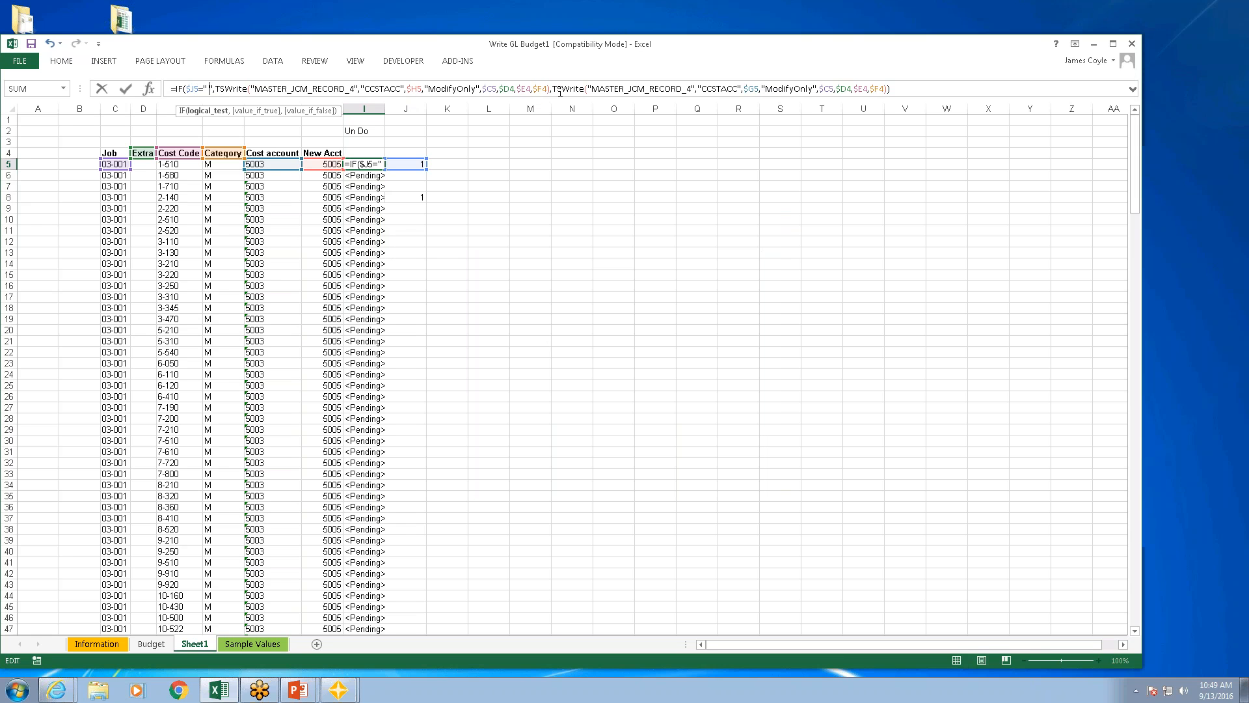
click(908, 88)
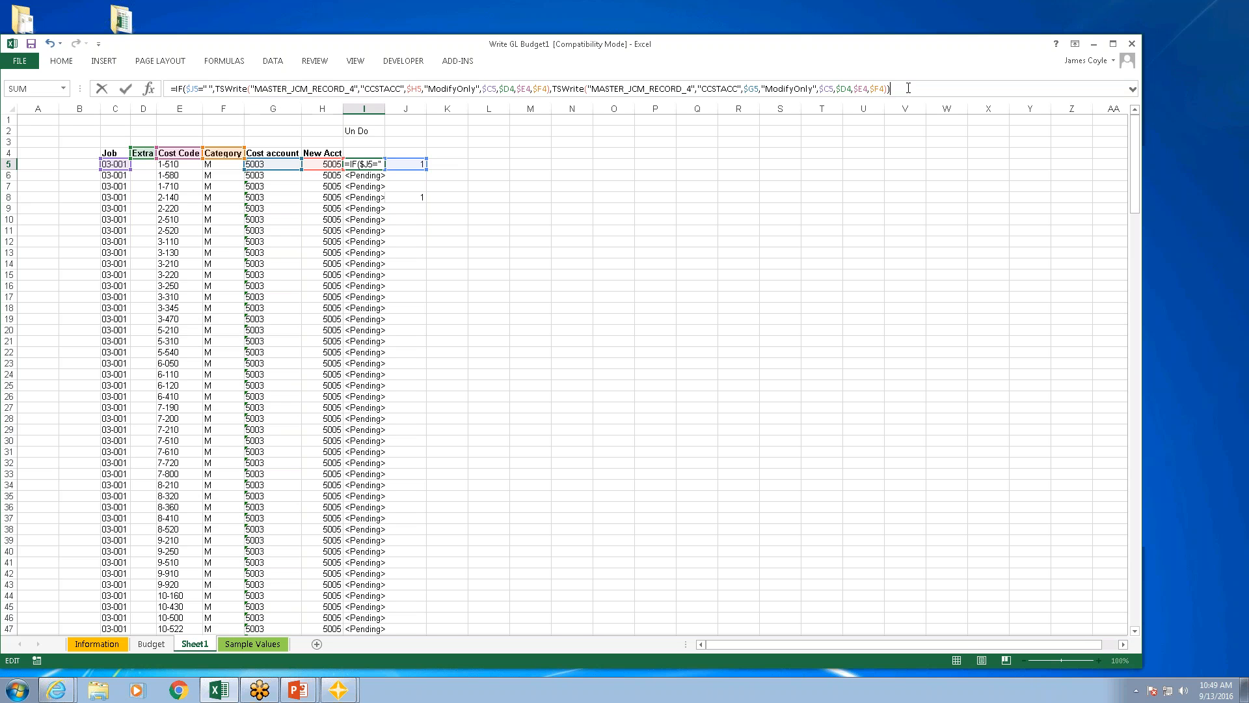
key(Return)
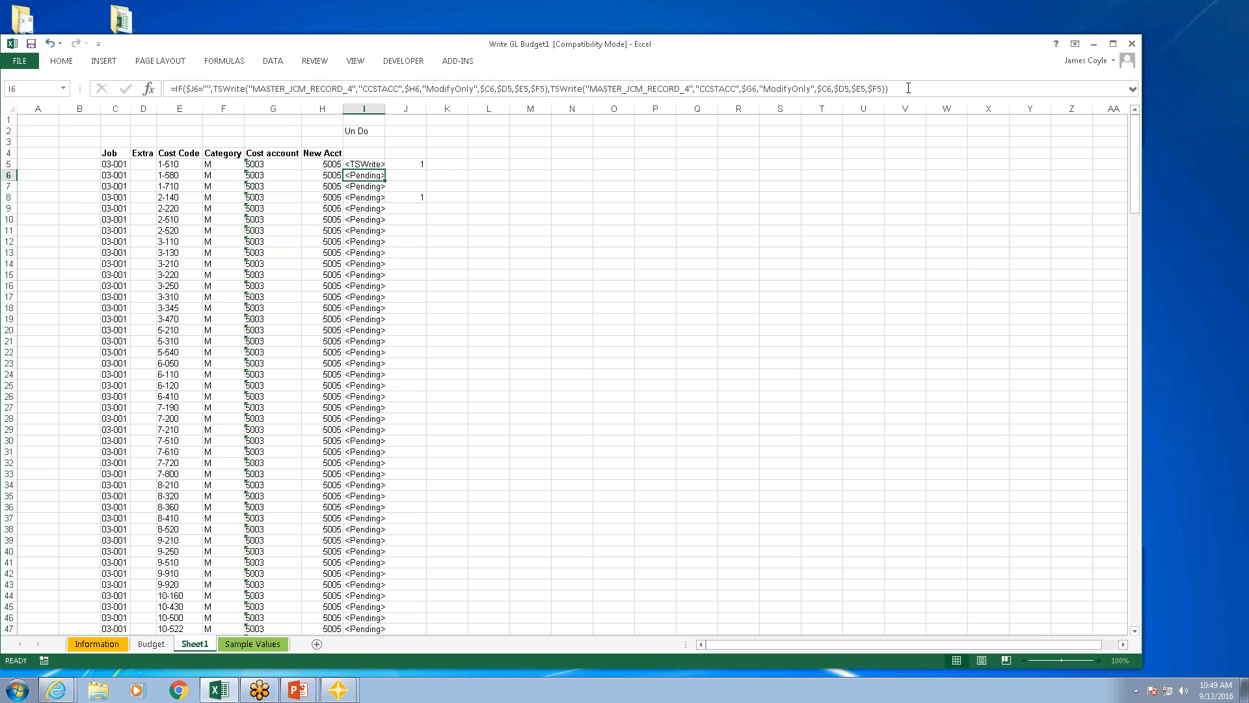
click(372, 164)
drag(384, 169, 384, 169)
double_click(384, 169)
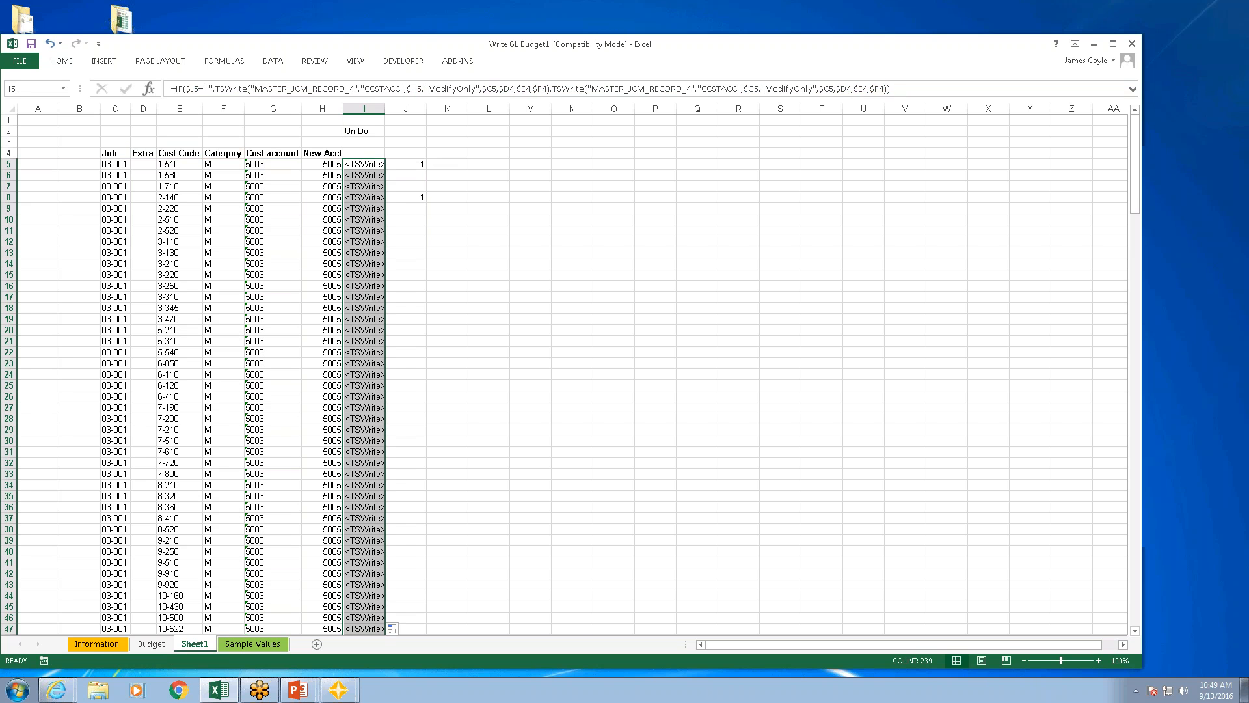
Step: Review the cost account values of the JC Category records pending from the revised formulas, and cancel the write
click(462, 63)
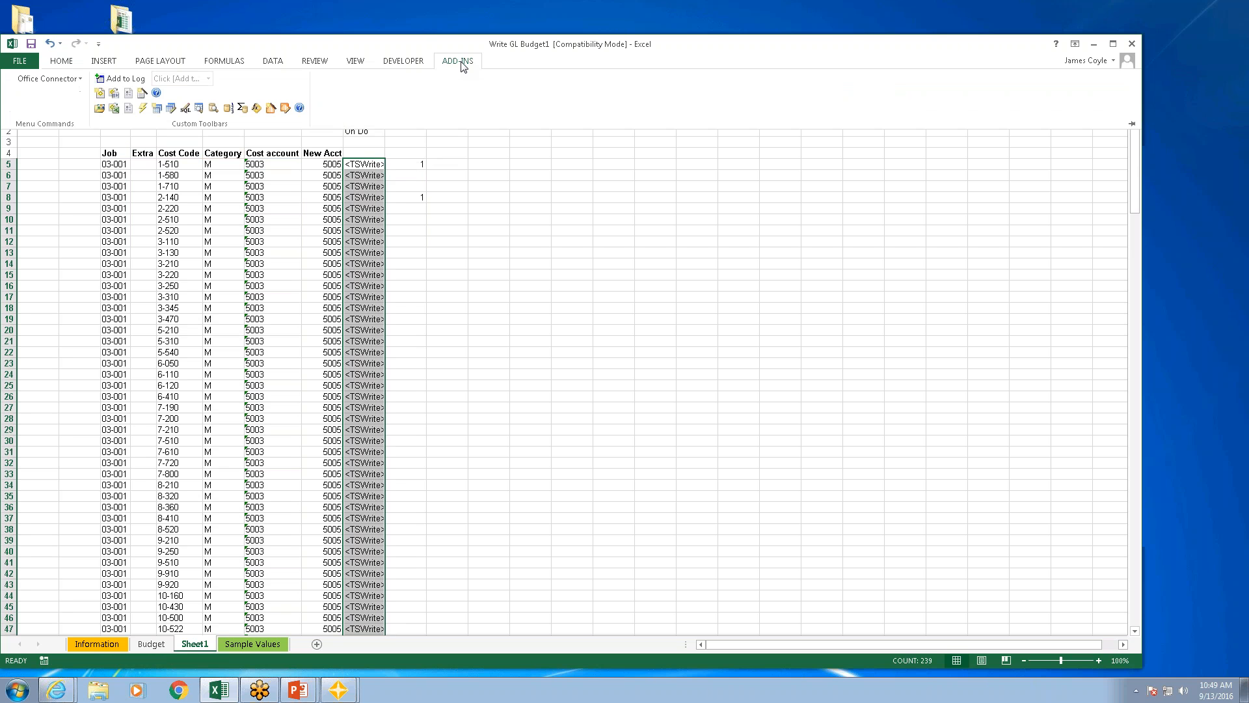
click(286, 107)
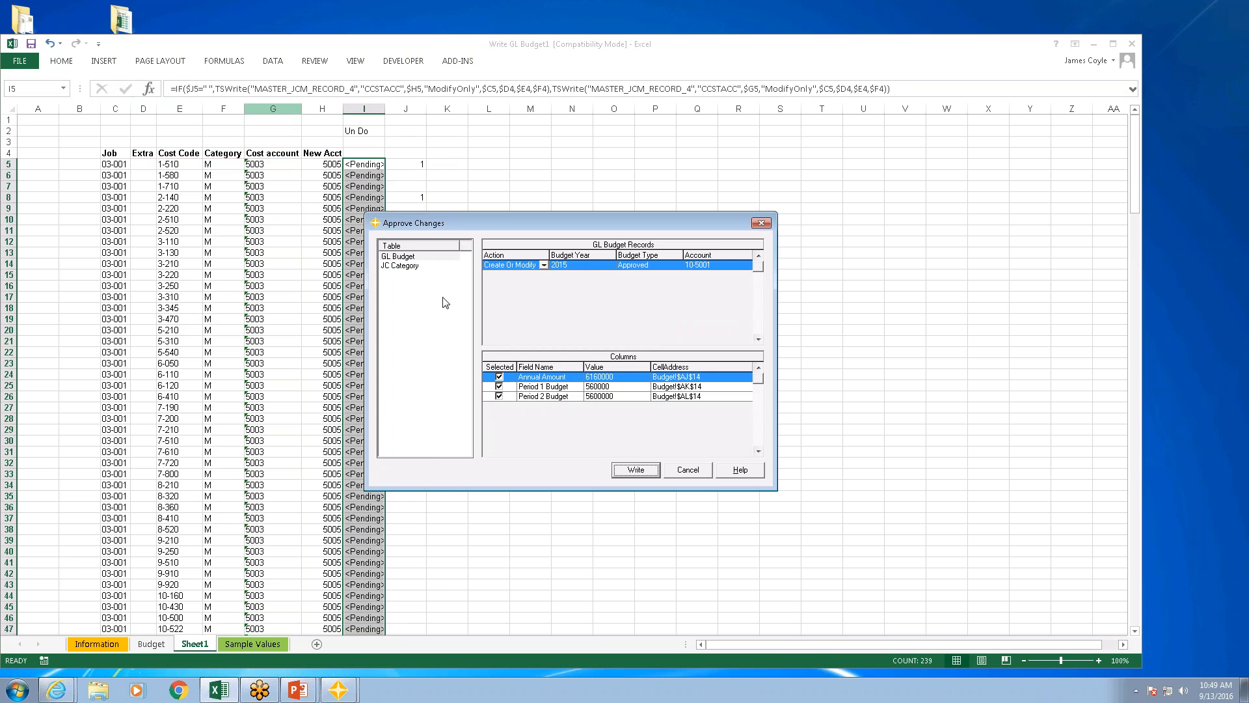
click(404, 266)
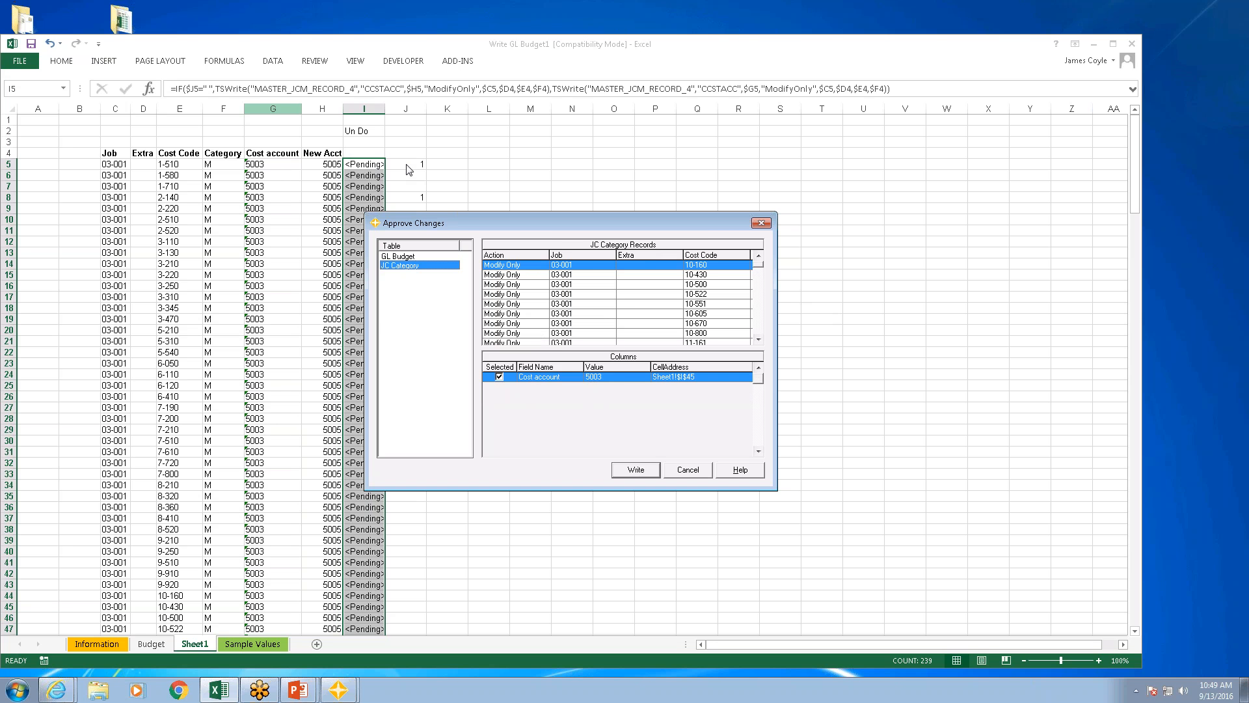
click(570, 276)
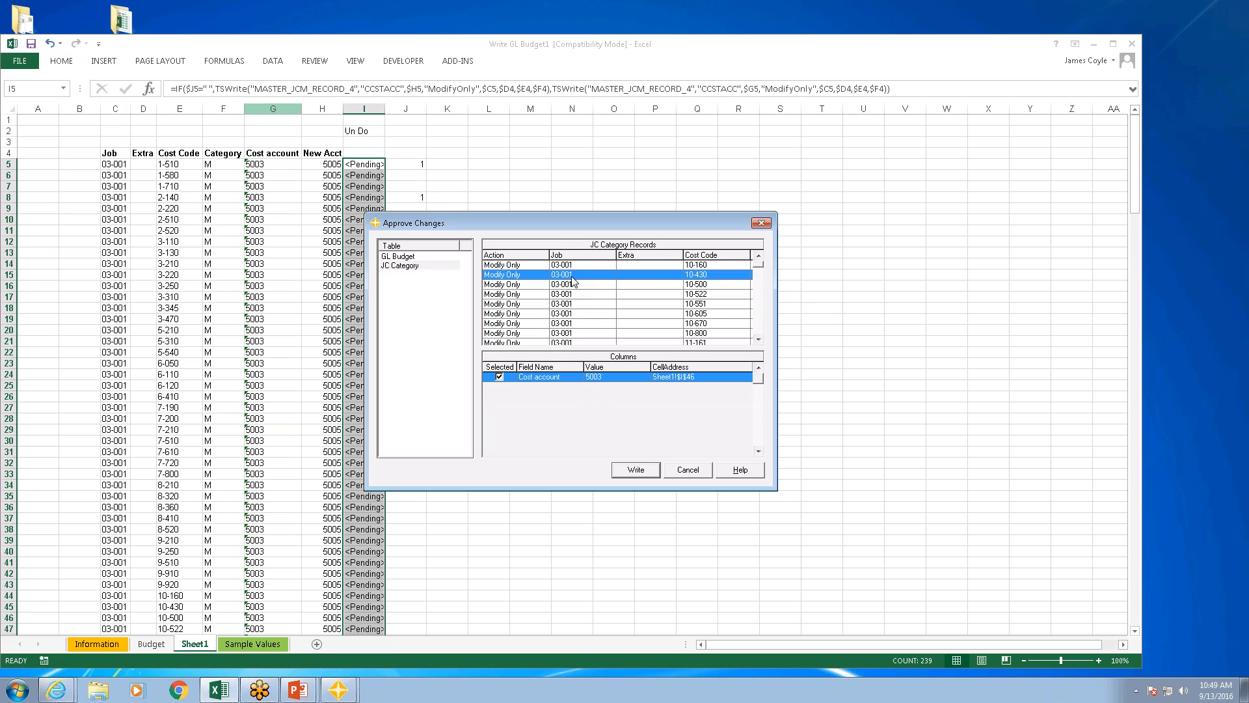
click(573, 286)
click(576, 304)
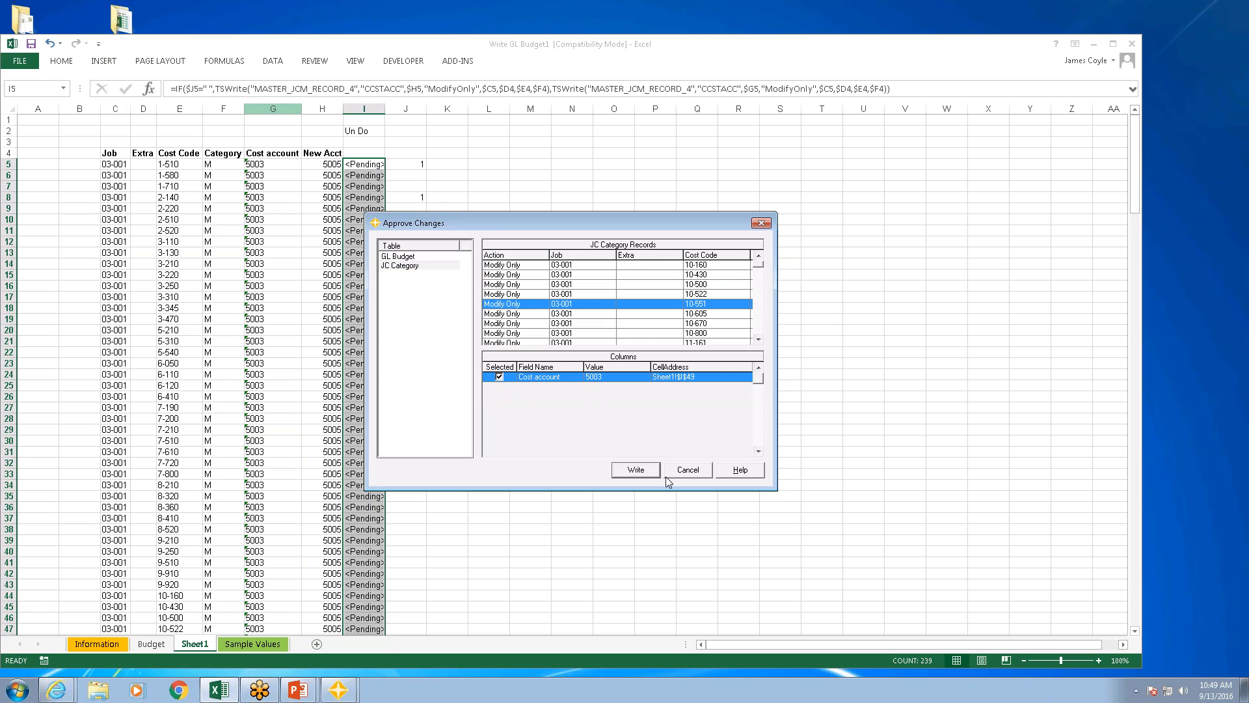
click(705, 470)
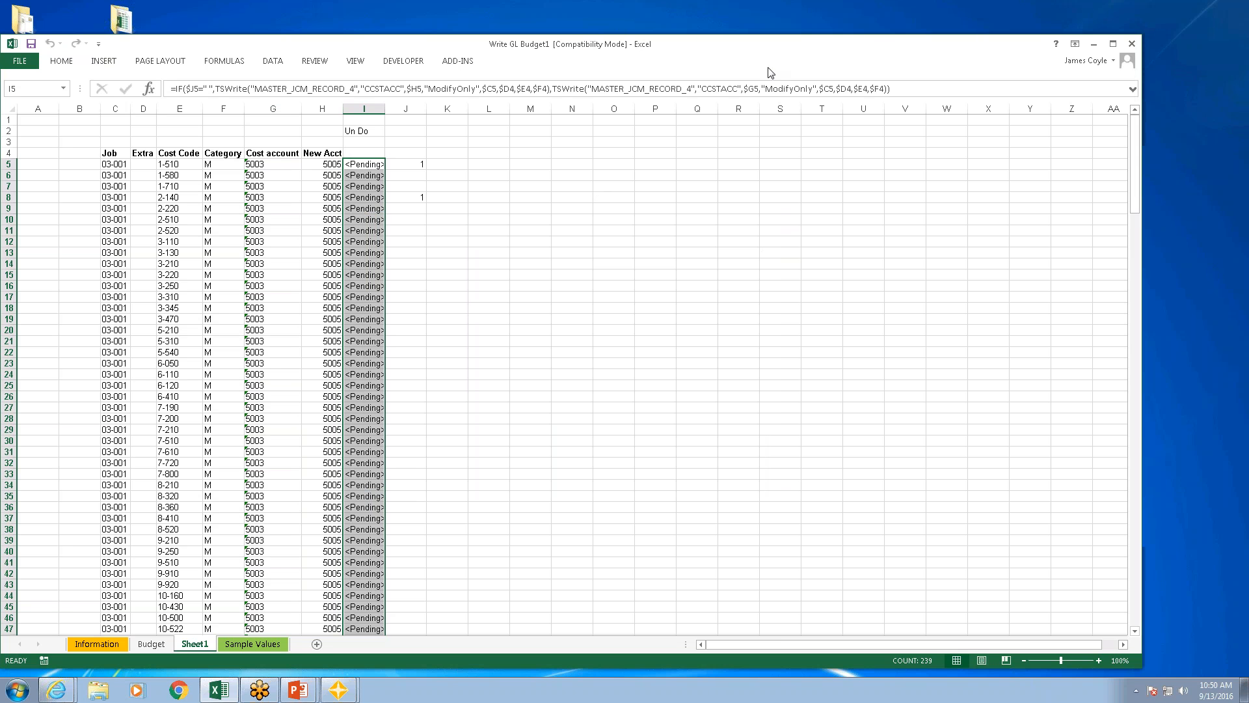
Step: Close the Write GL Budget1 workbook without saving the changes
click(321, 165)
click(278, 166)
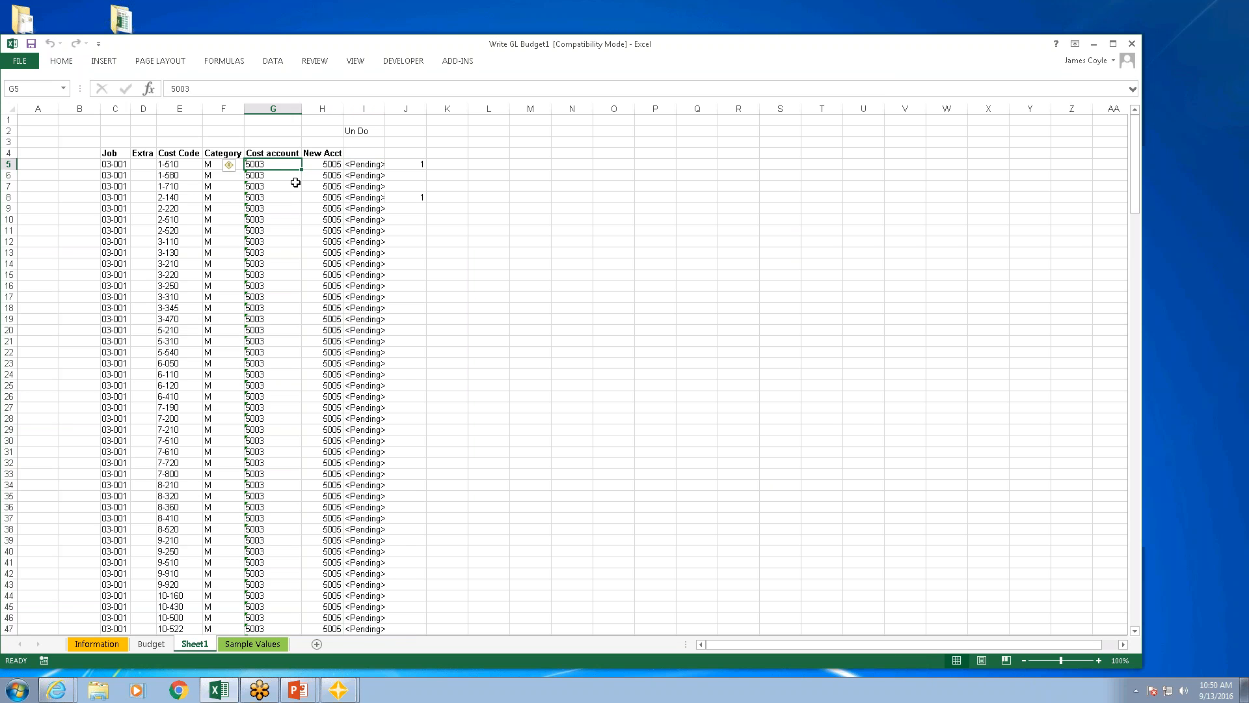
click(1131, 43)
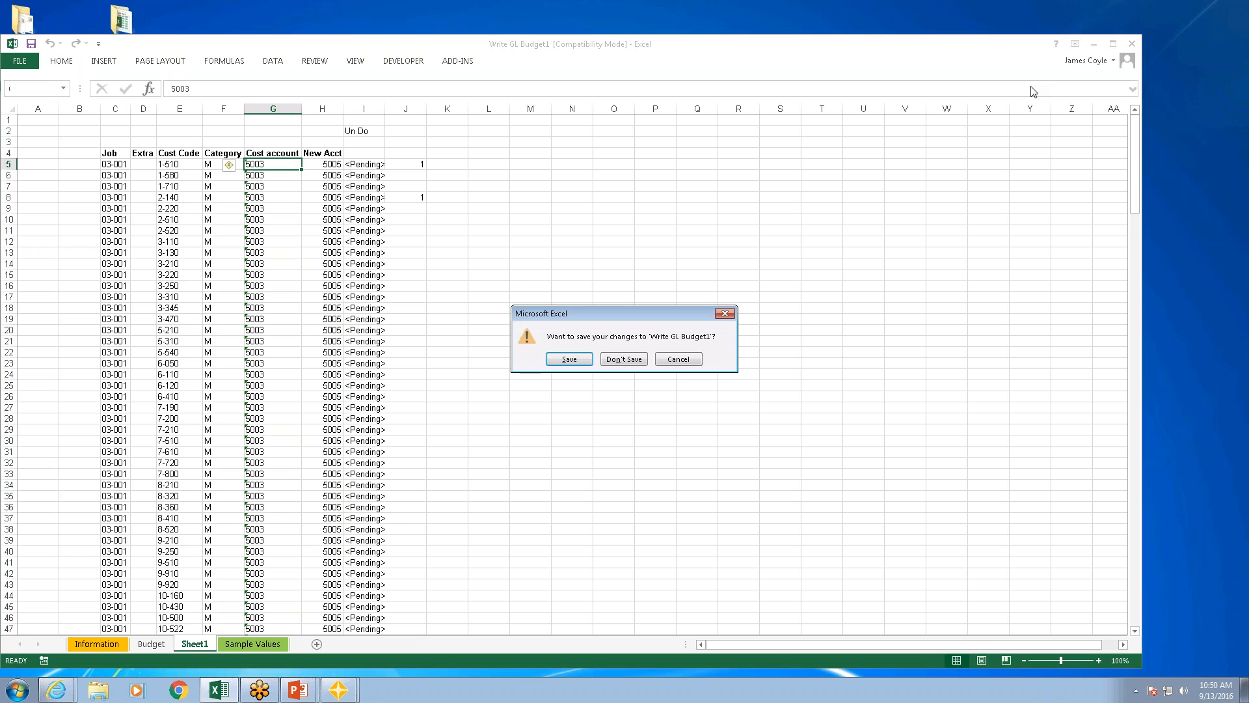
click(621, 360)
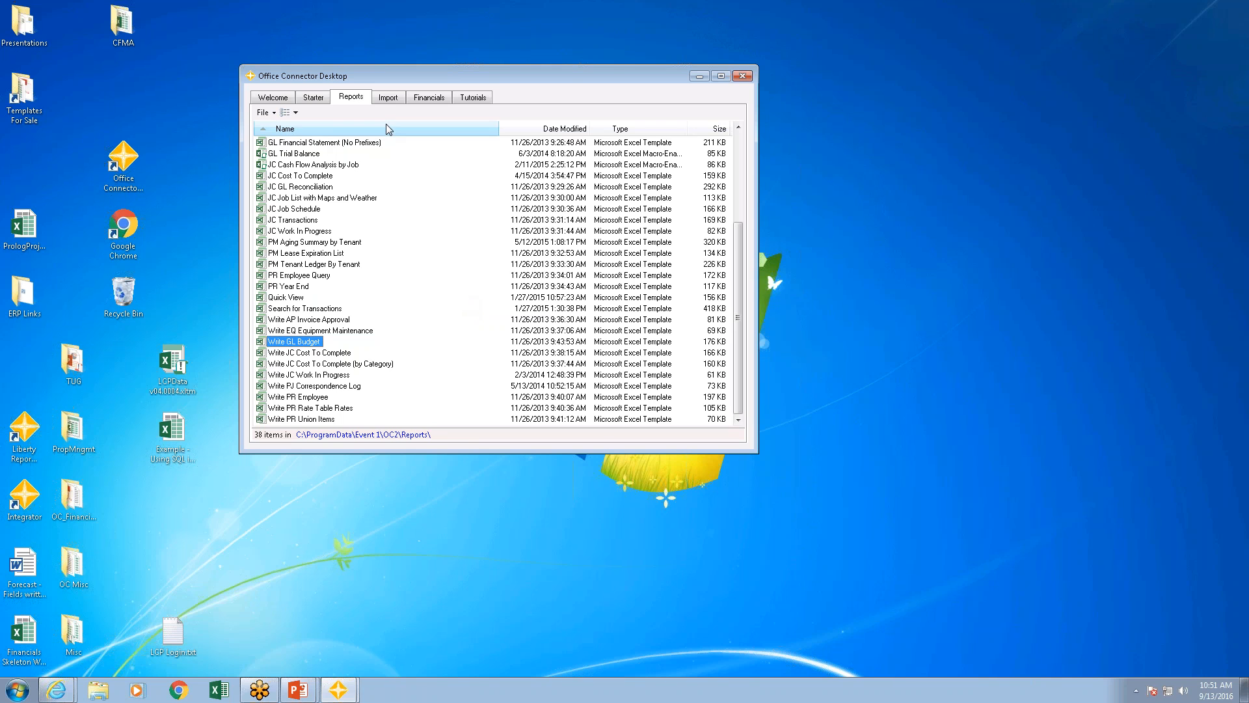
Step: Open the JC Cost To Complete (ocq) import template from Office Connector Desktop
click(388, 97)
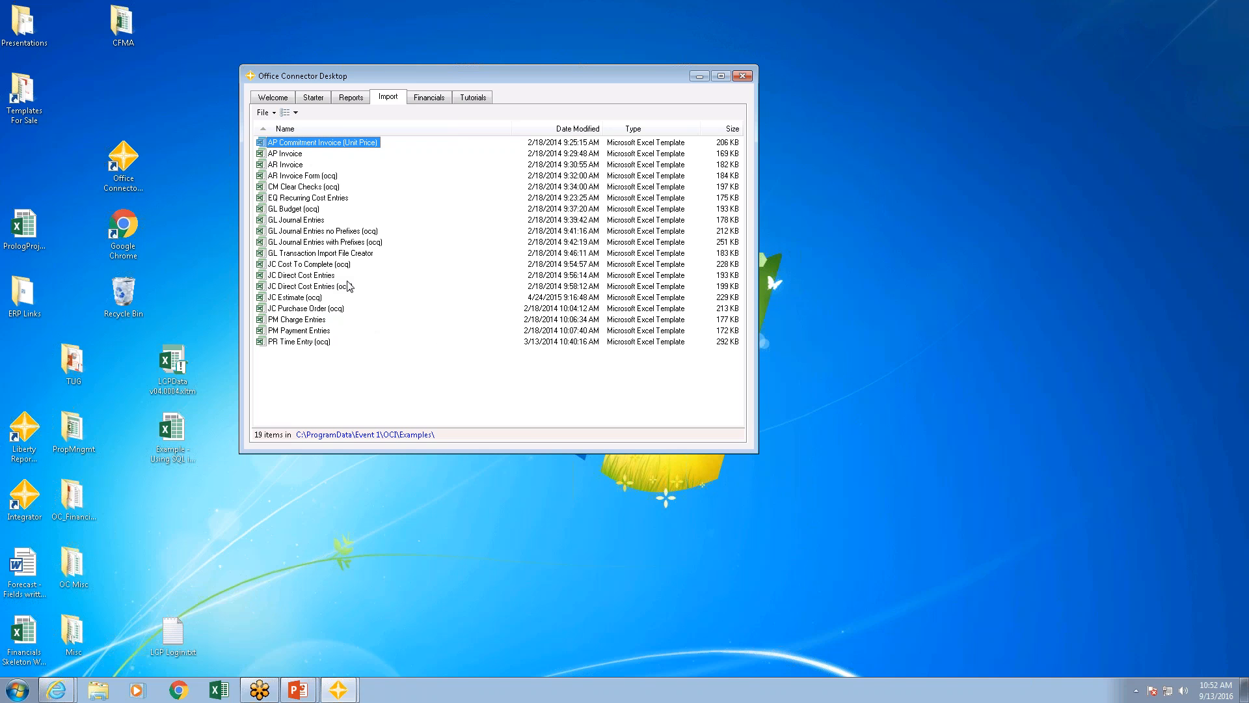
click(306, 269)
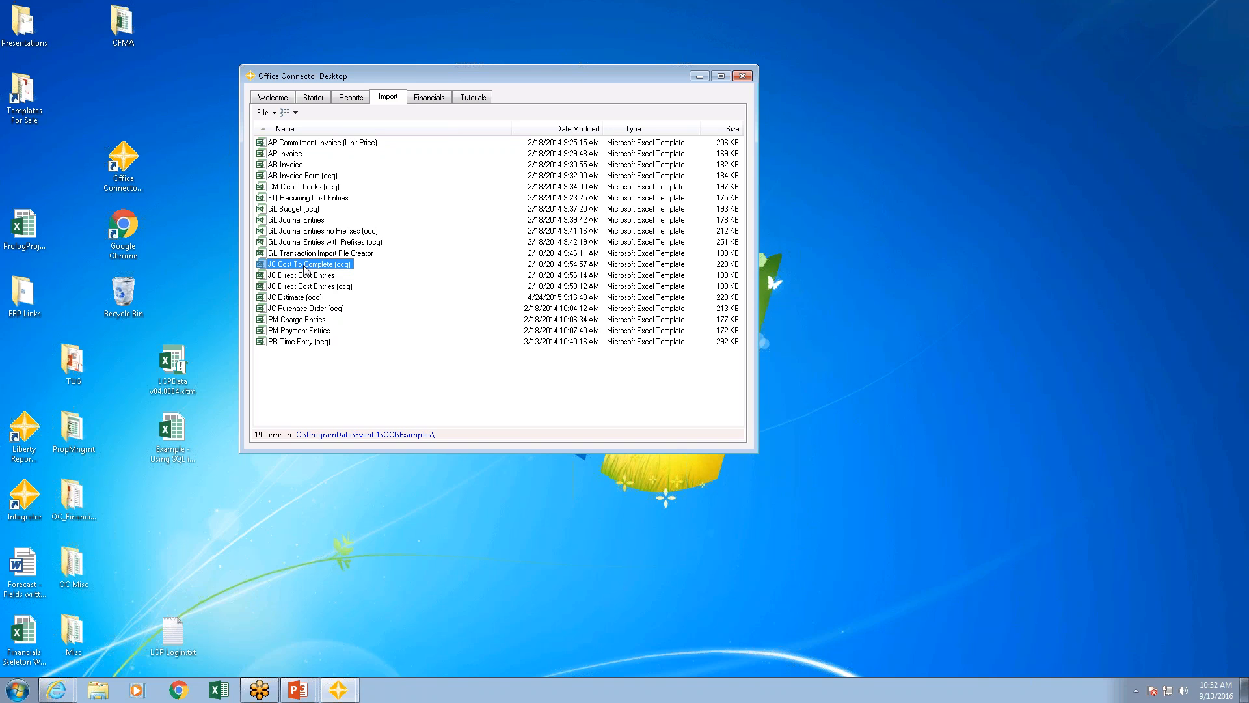
double_click(306, 268)
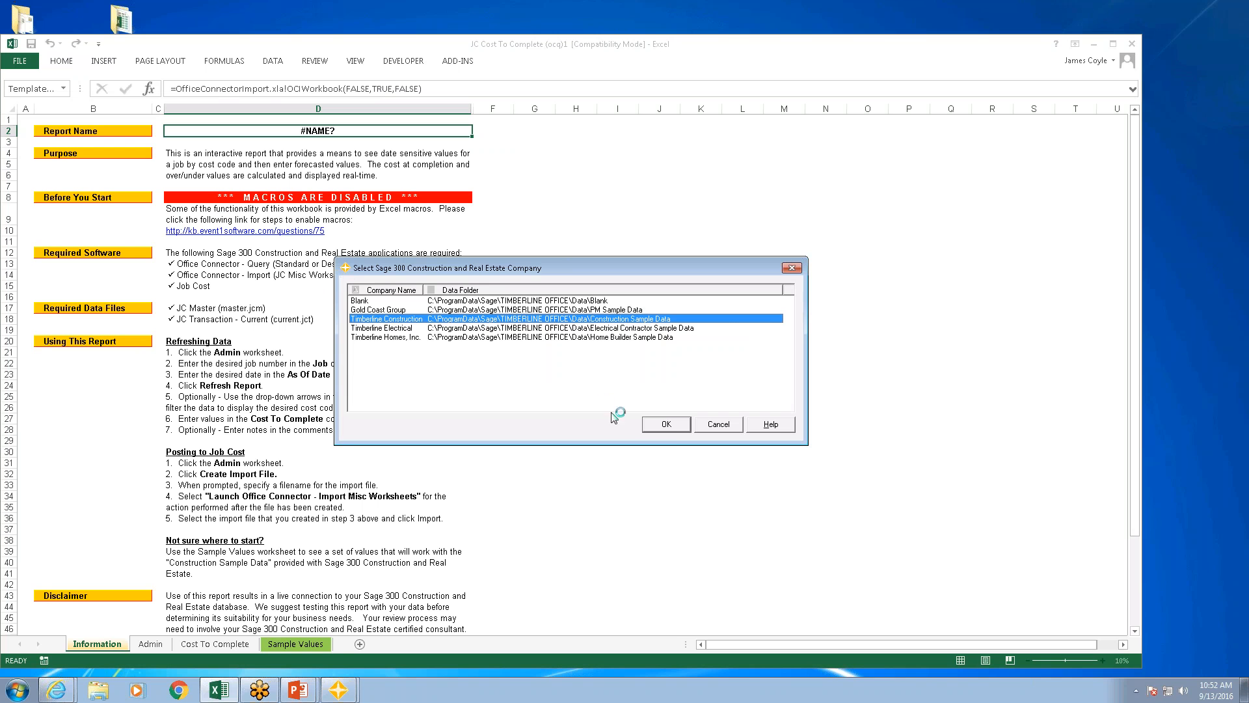
Step: Connect the workbook to the Timberline Construction company and sign in by entering the operator's password
click(666, 425)
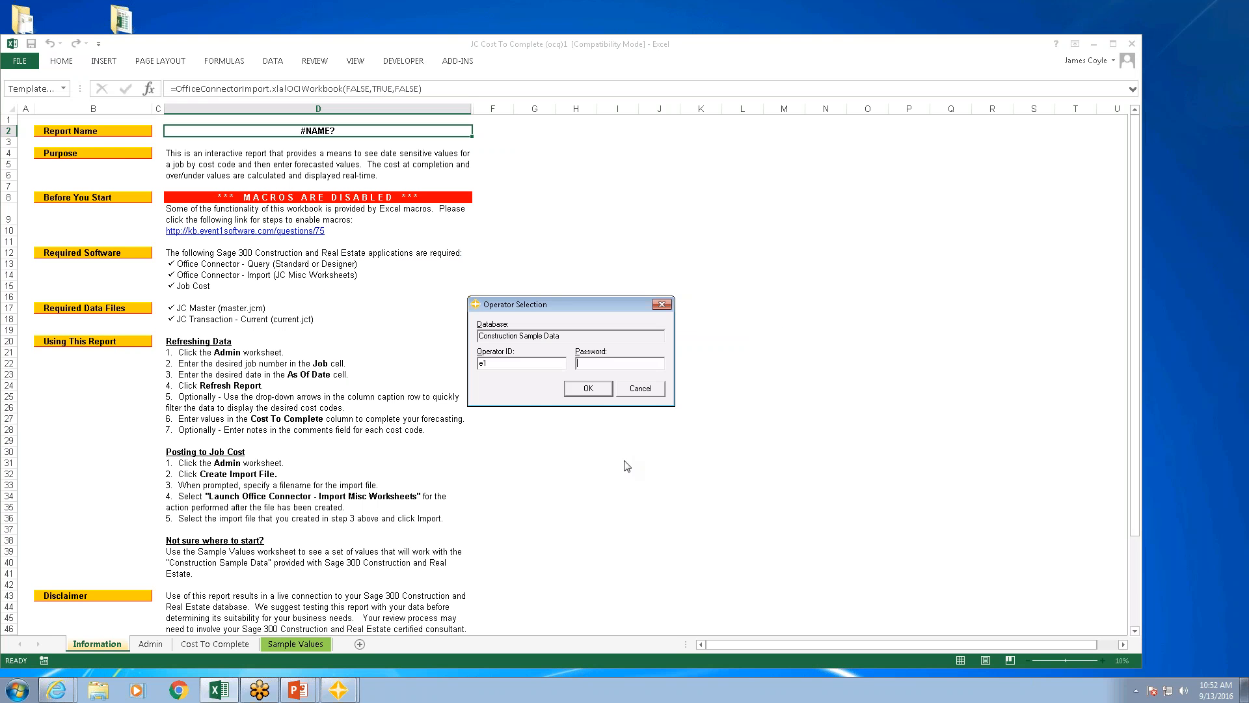
text(**)
key(Return)
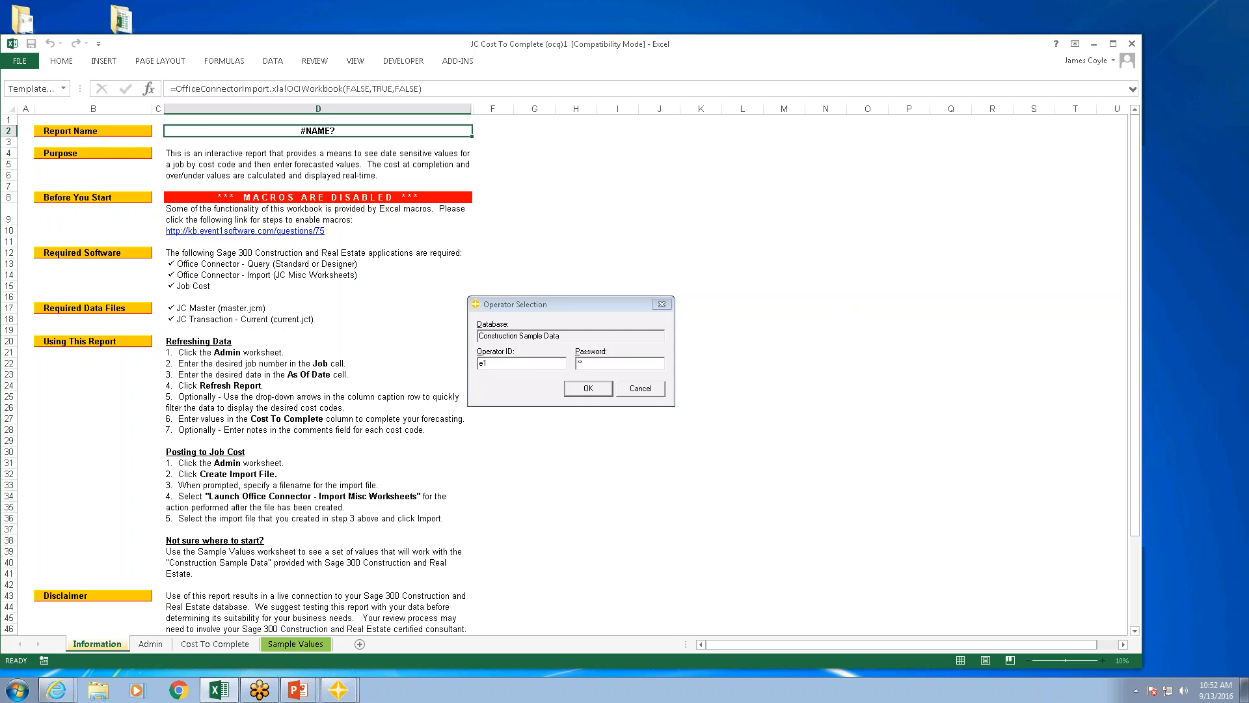
click(763, 421)
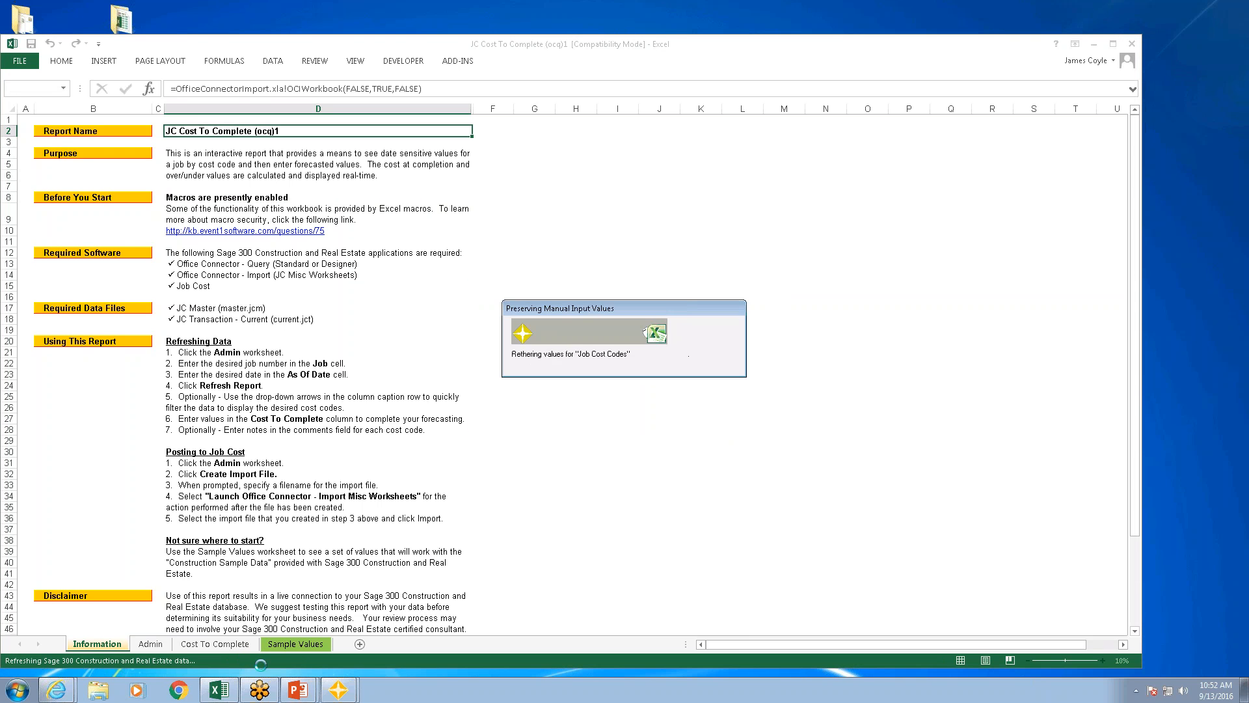
Step: Load the template's sample job and date values into the report parameters and refresh the Cost To Complete report
click(302, 647)
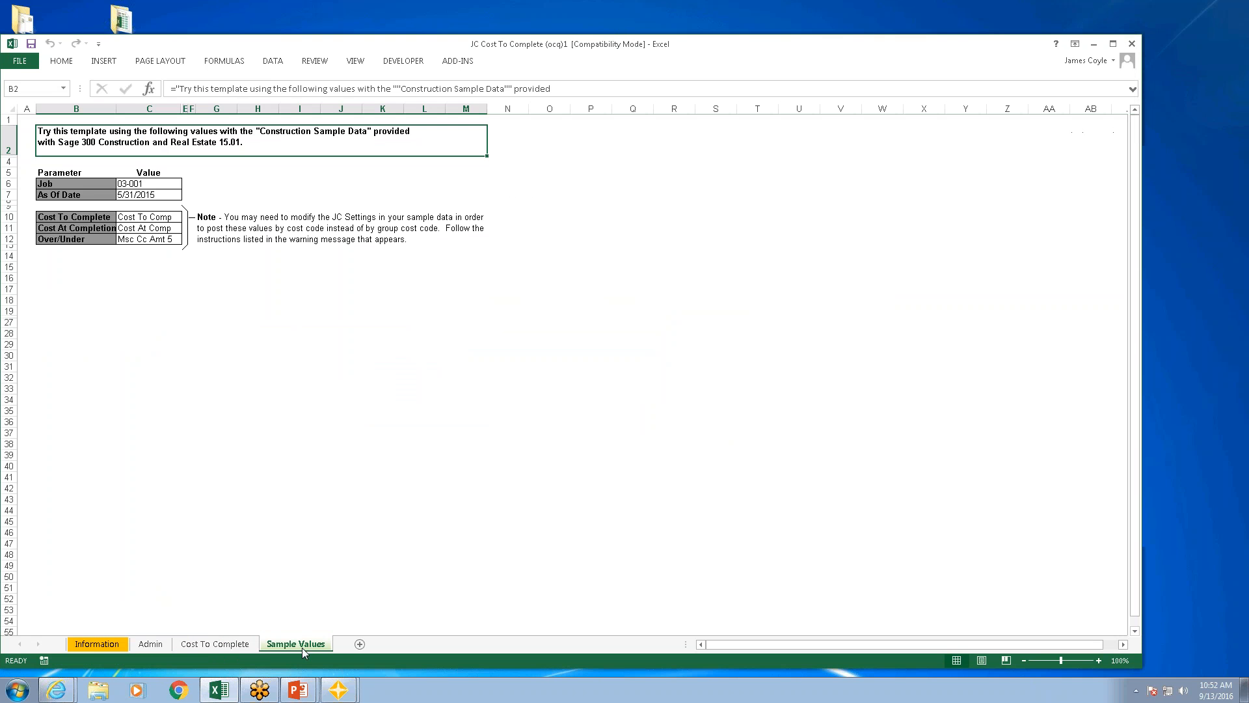
click(138, 270)
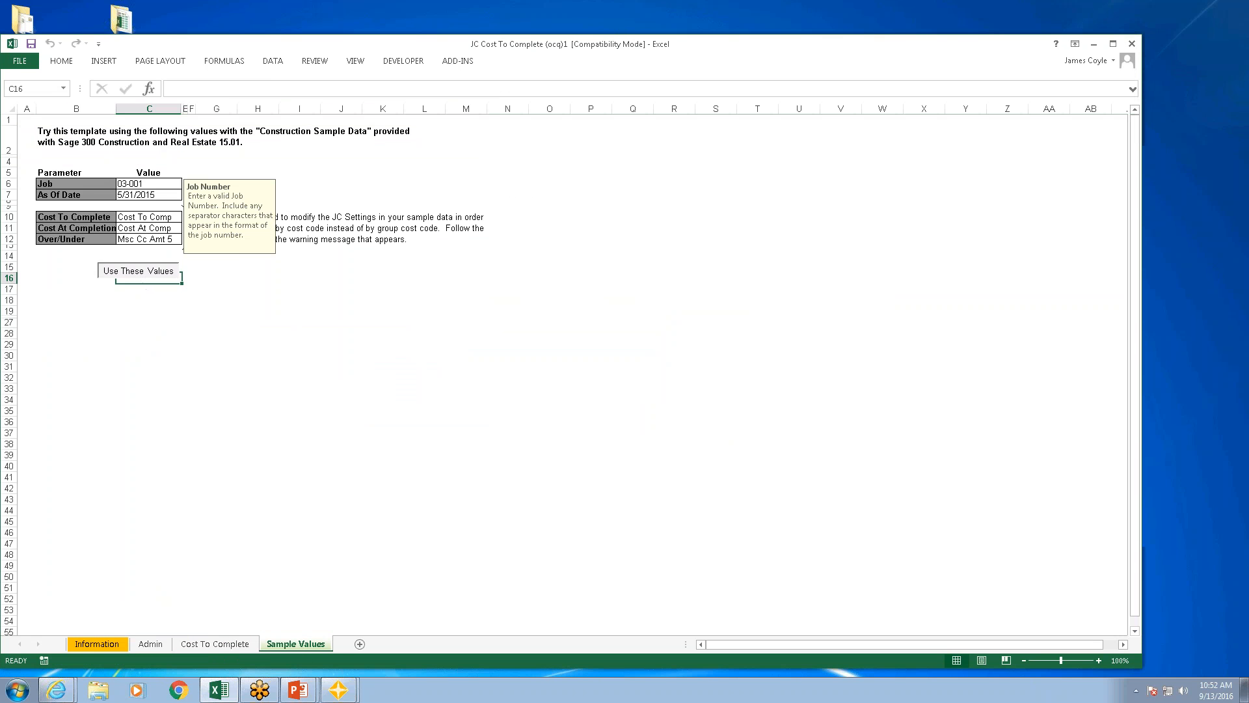
click(88, 306)
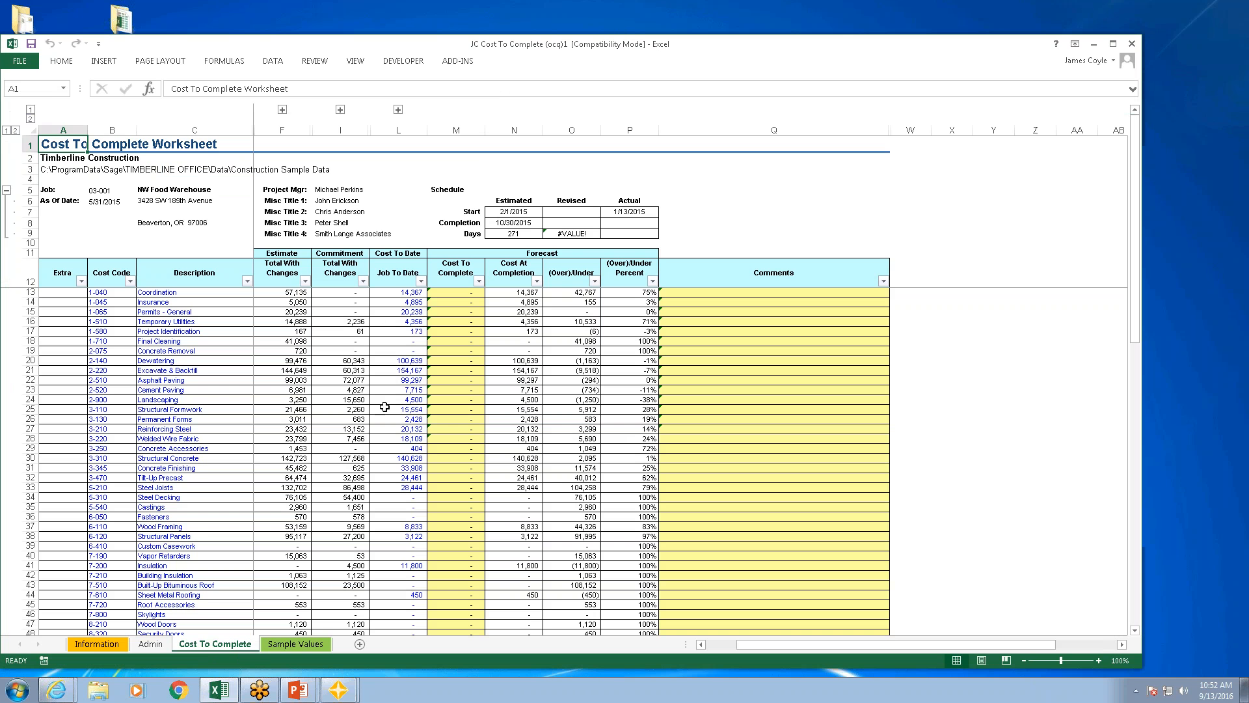
Step: Enter a Cost To Complete forecast of 45000 for cost code 1-040 Coordination
click(461, 293)
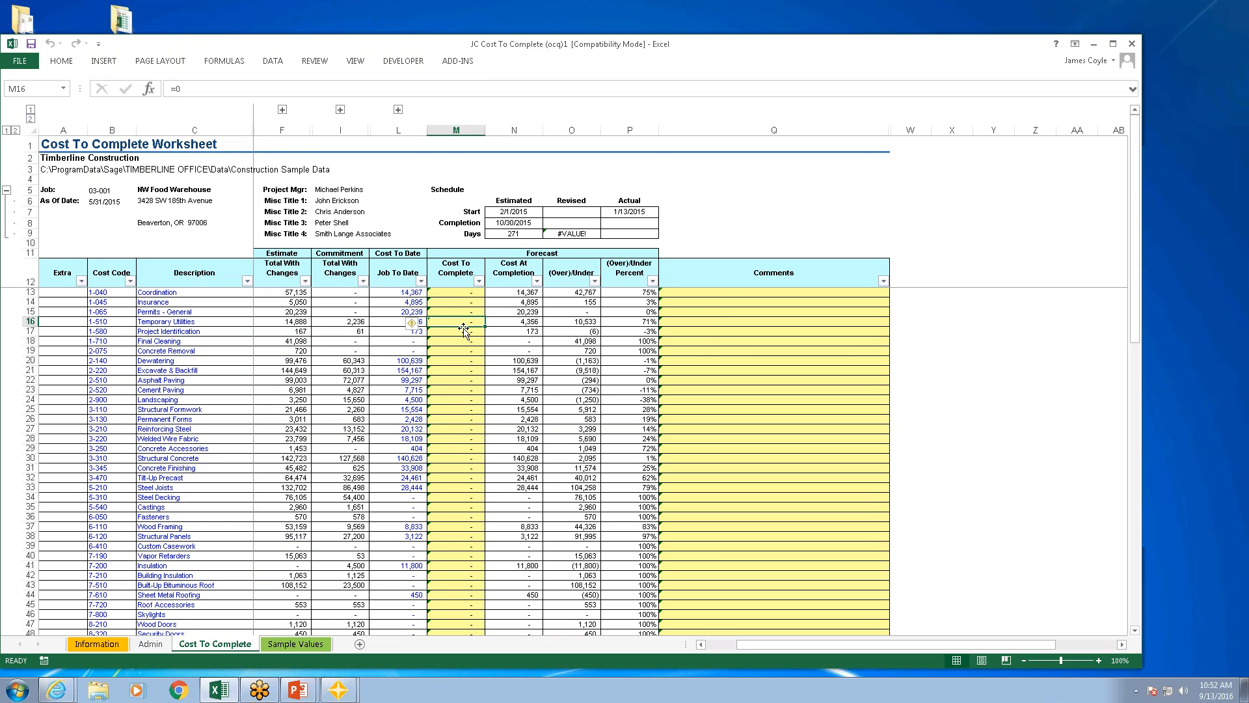
click(724, 298)
click(719, 343)
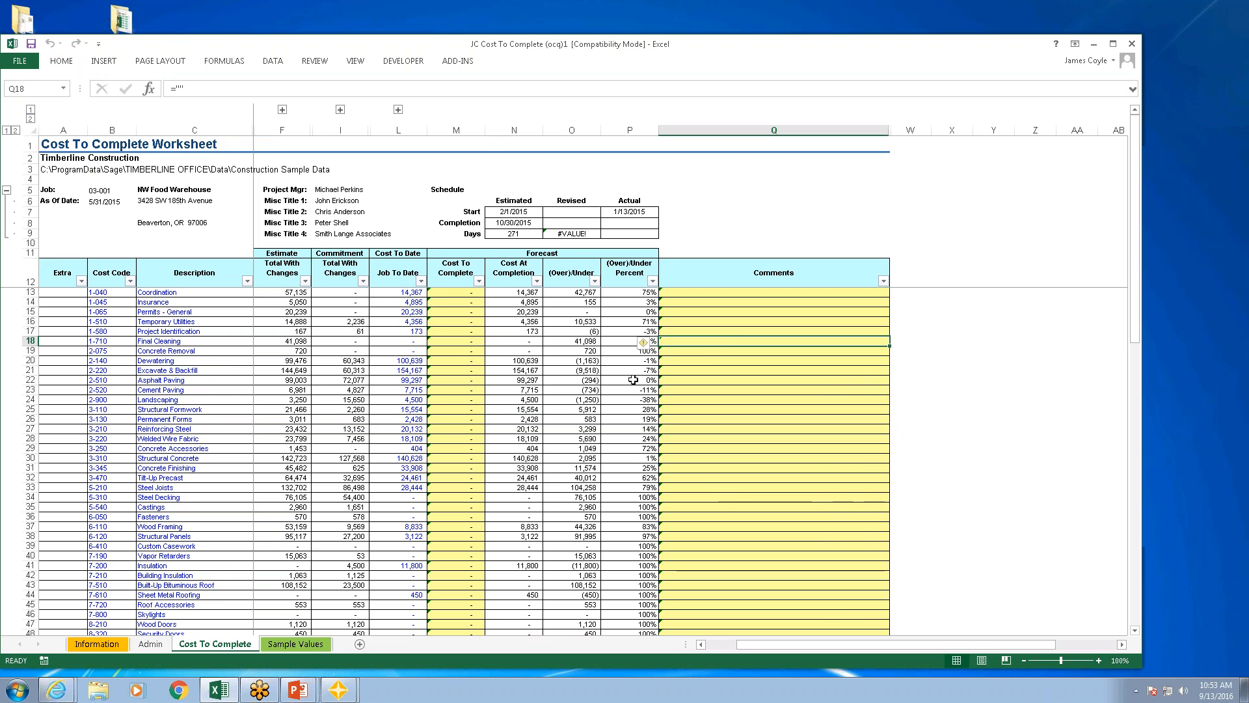
click(449, 296)
text(45000)
key(Return)
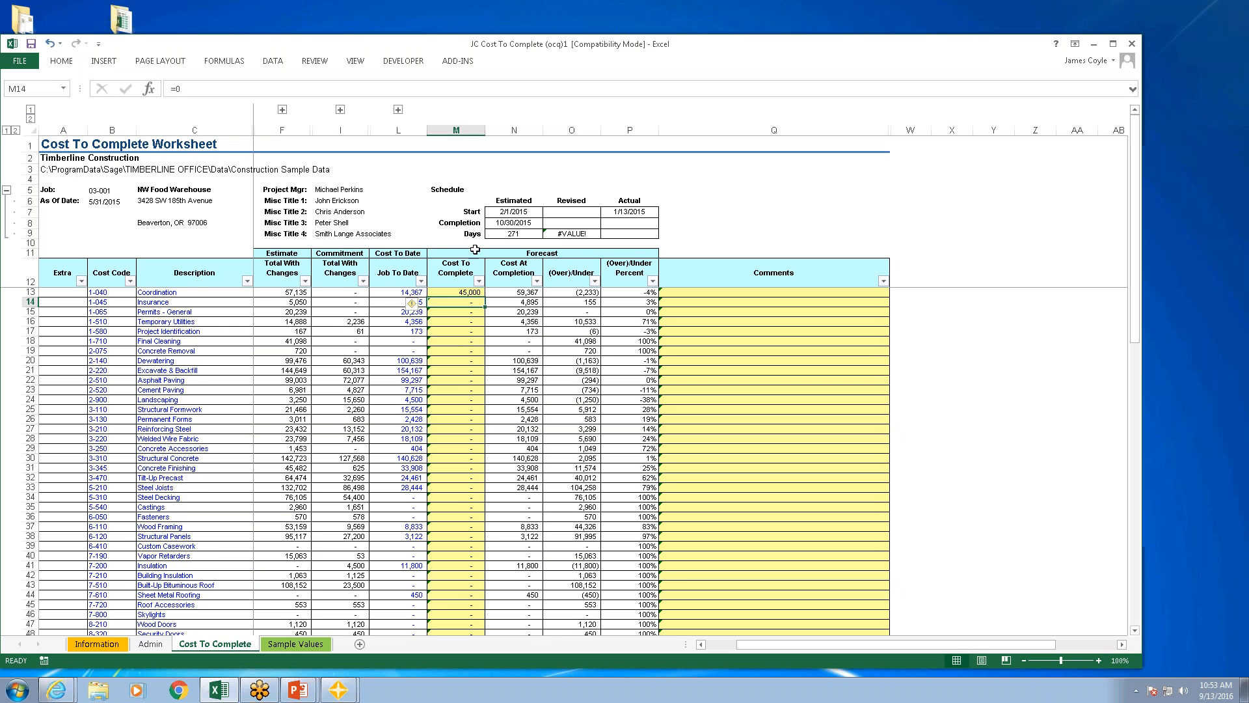
Step: Review the save options for the Misc Worksheet import file, and cancel its creation
click(145, 644)
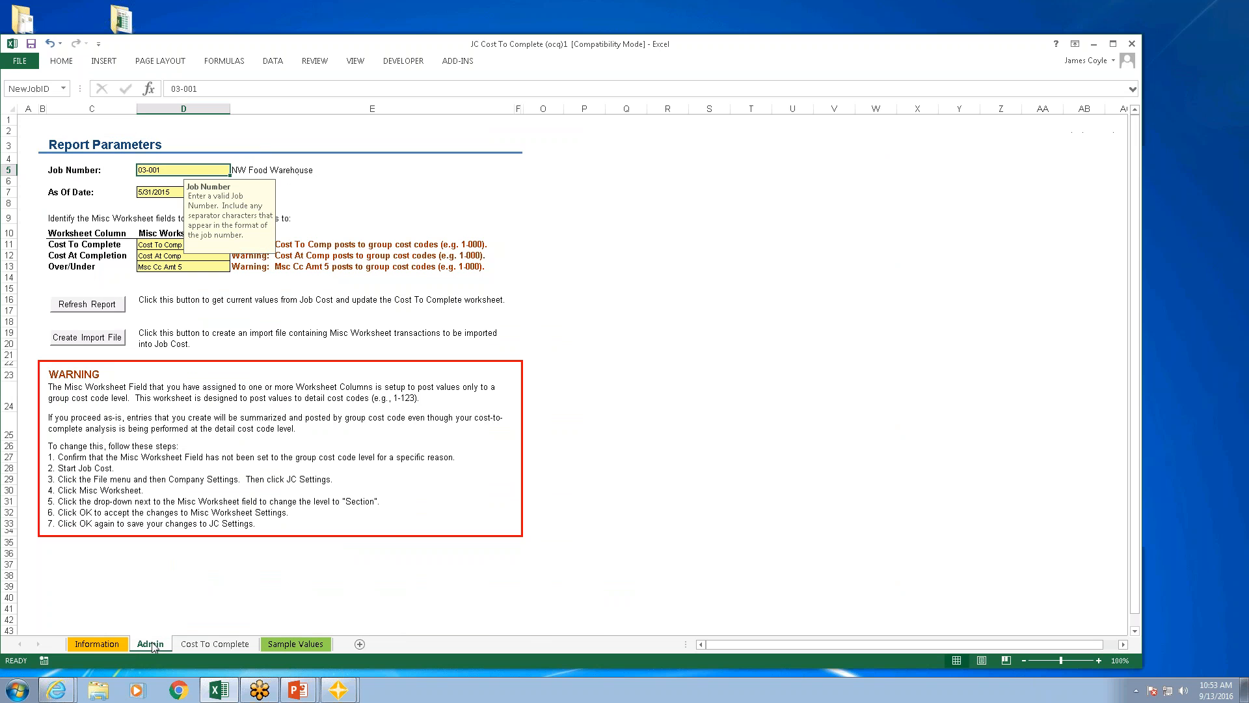
click(90, 337)
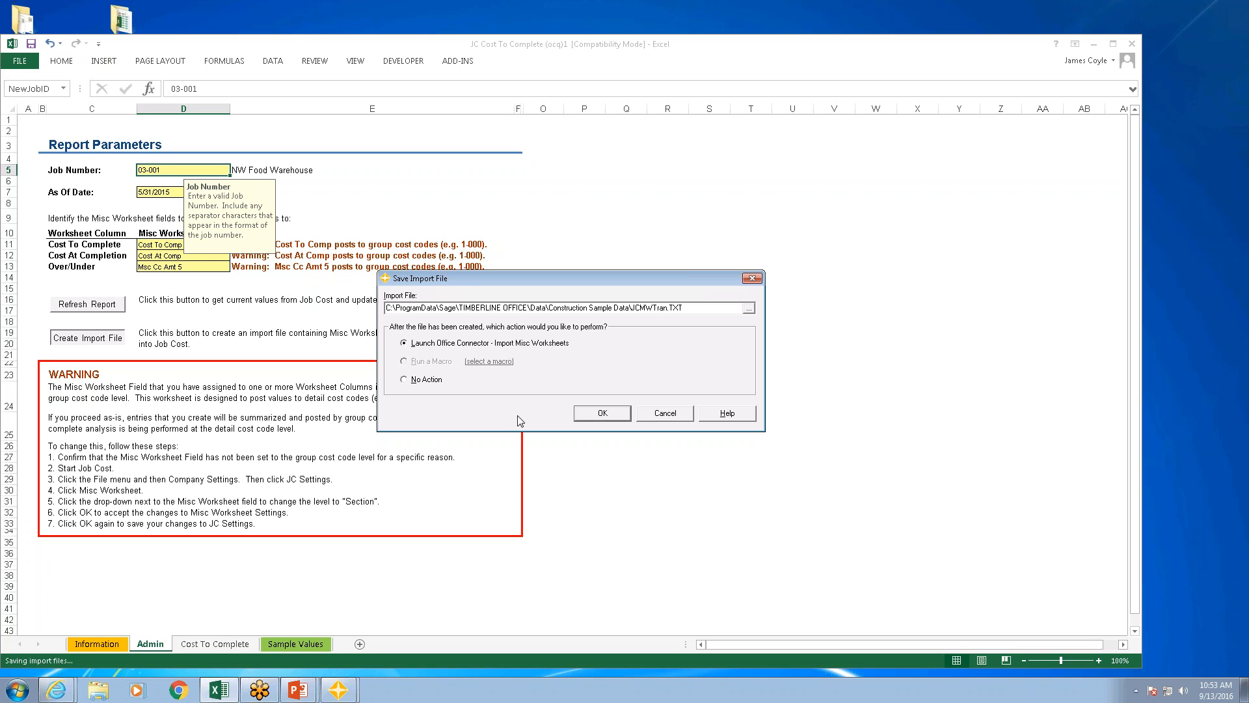
click(666, 416)
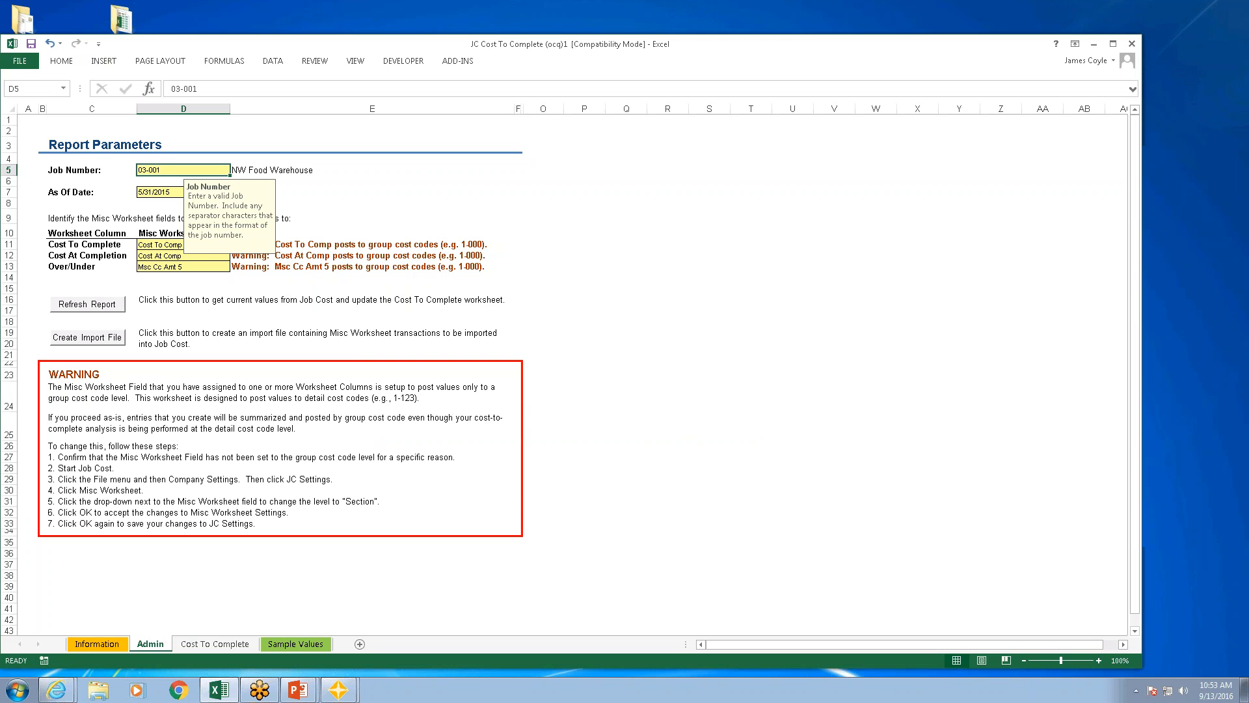
Step: Close the JC Cost To Complete workbook without saving, and list the Financials templates in Office Connector Desktop
click(1132, 44)
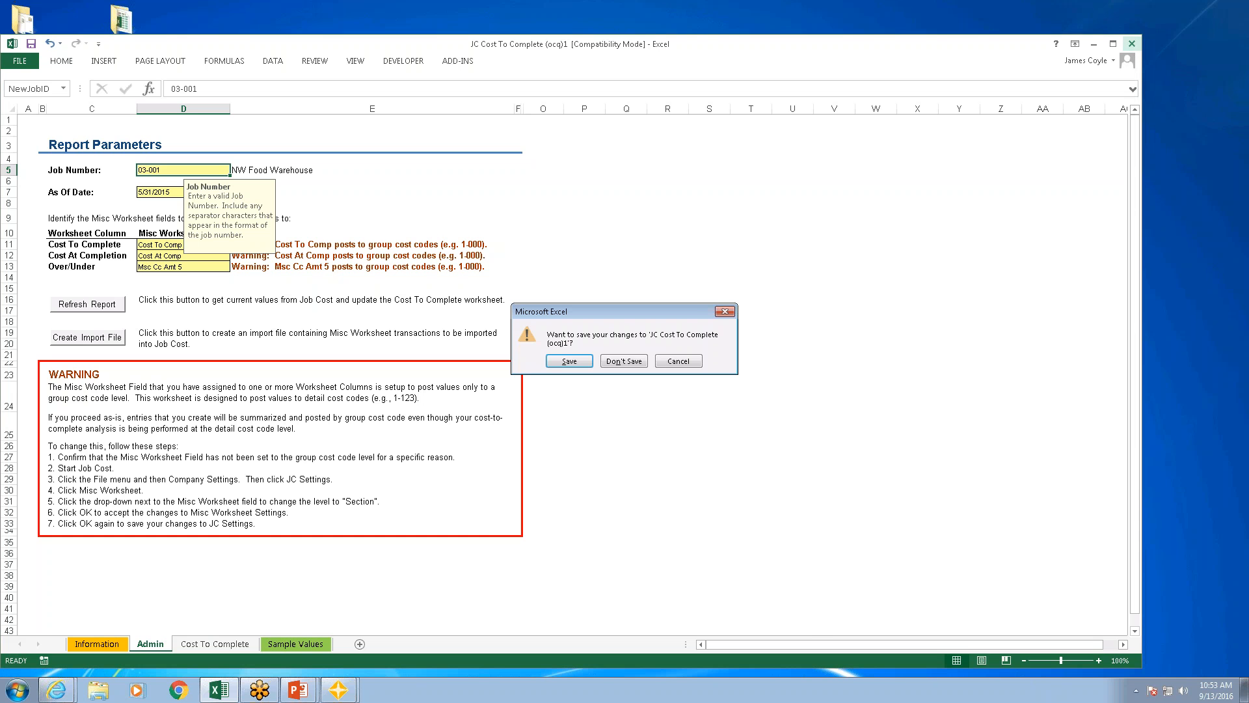
click(629, 364)
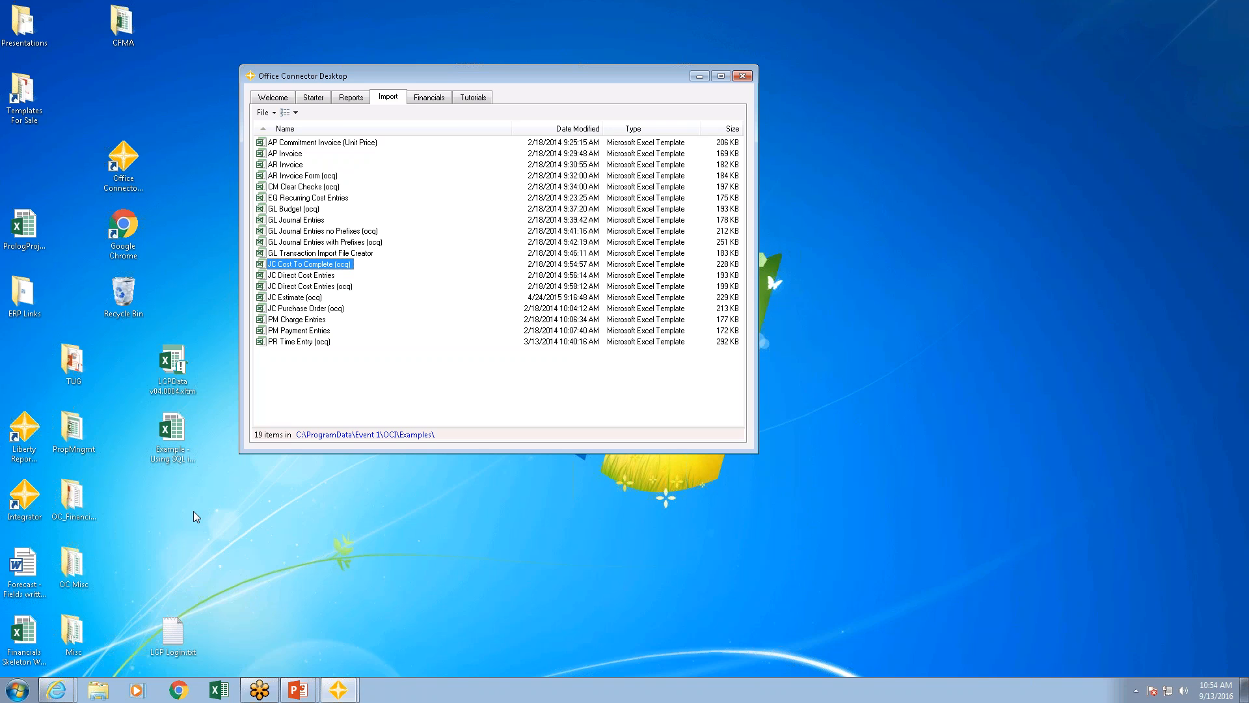
click(429, 97)
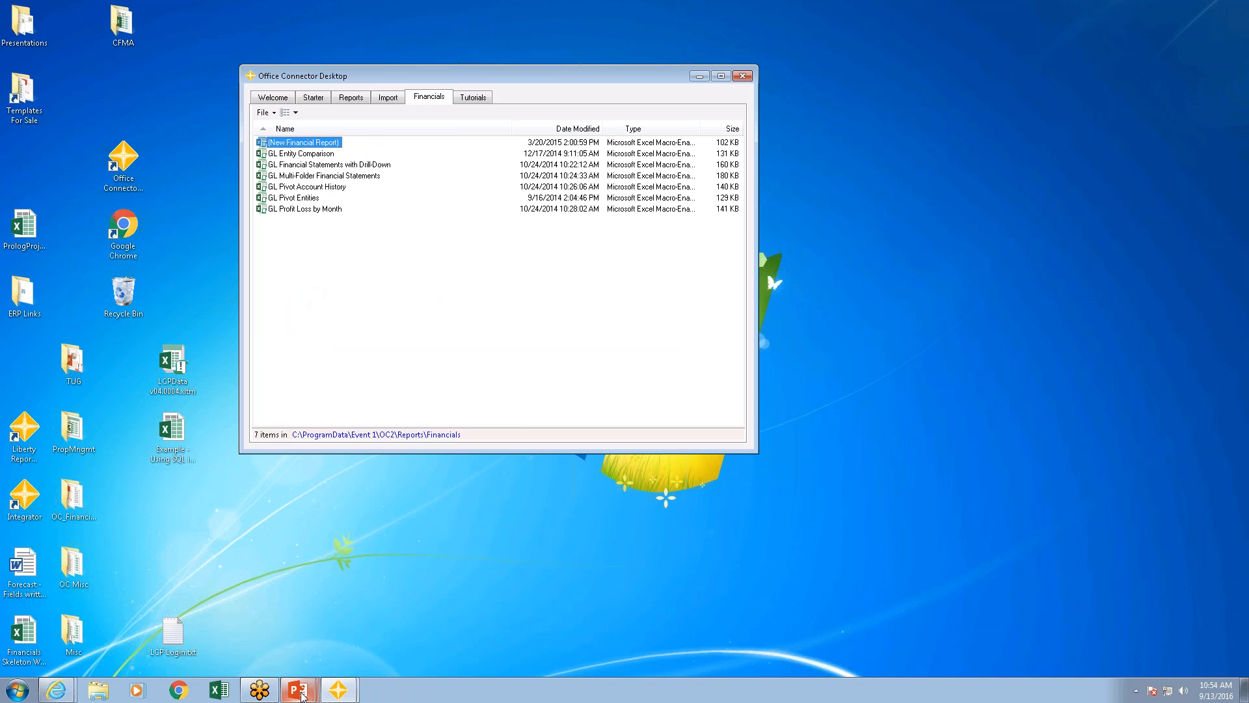
Step: Switch to the PowerPoint presentation and examine the Comparison slide on Financial Statements Designer and Office Connector Financials
click(306, 691)
click(194, 659)
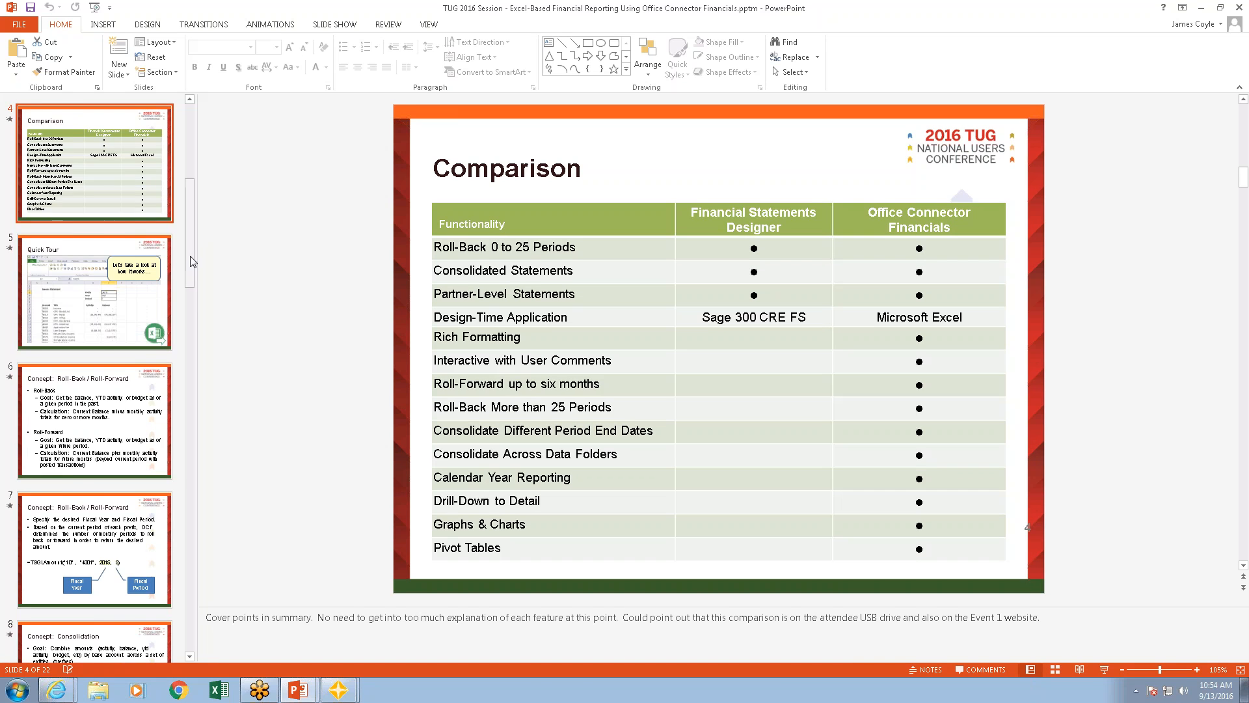
drag(192, 240, 189, 201)
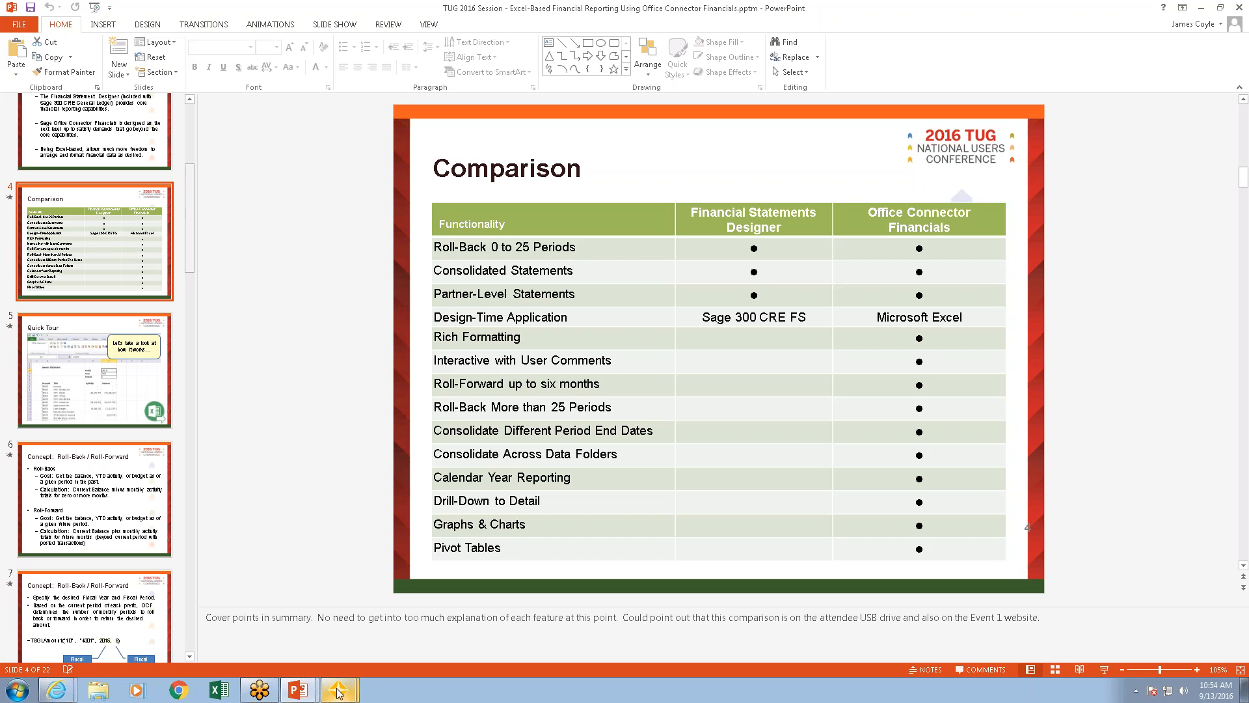
click(221, 695)
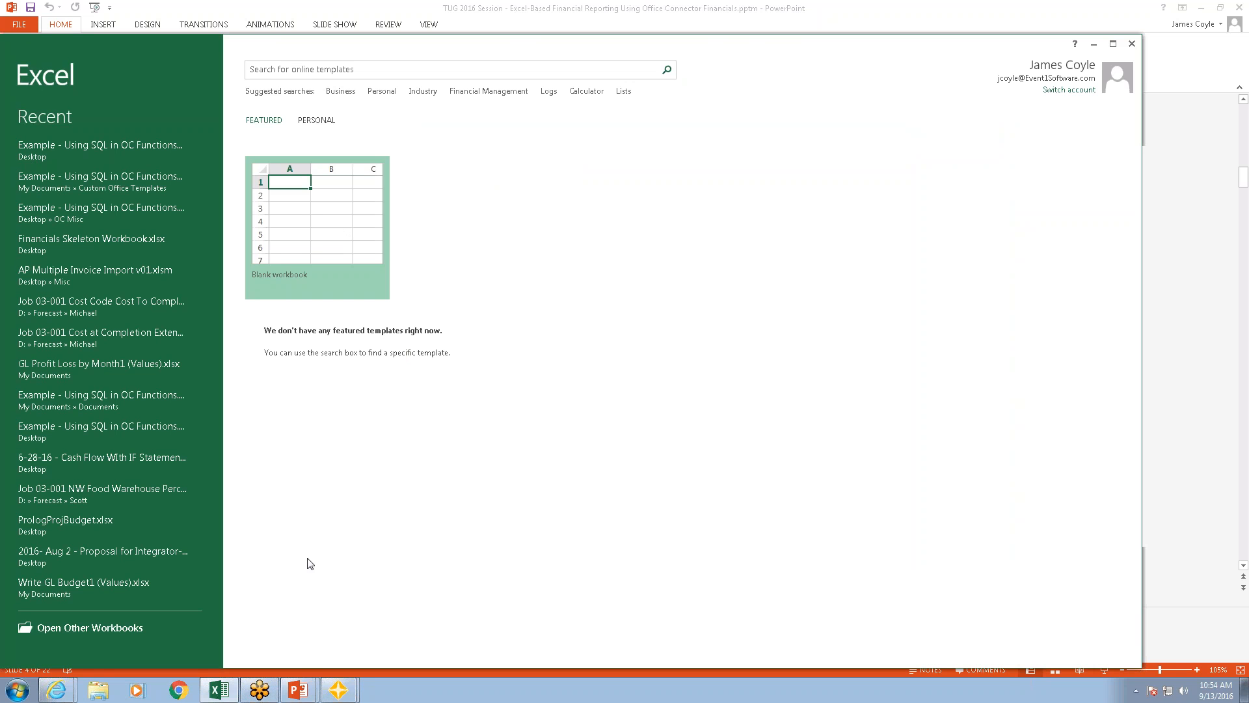
mouse_move(337, 694)
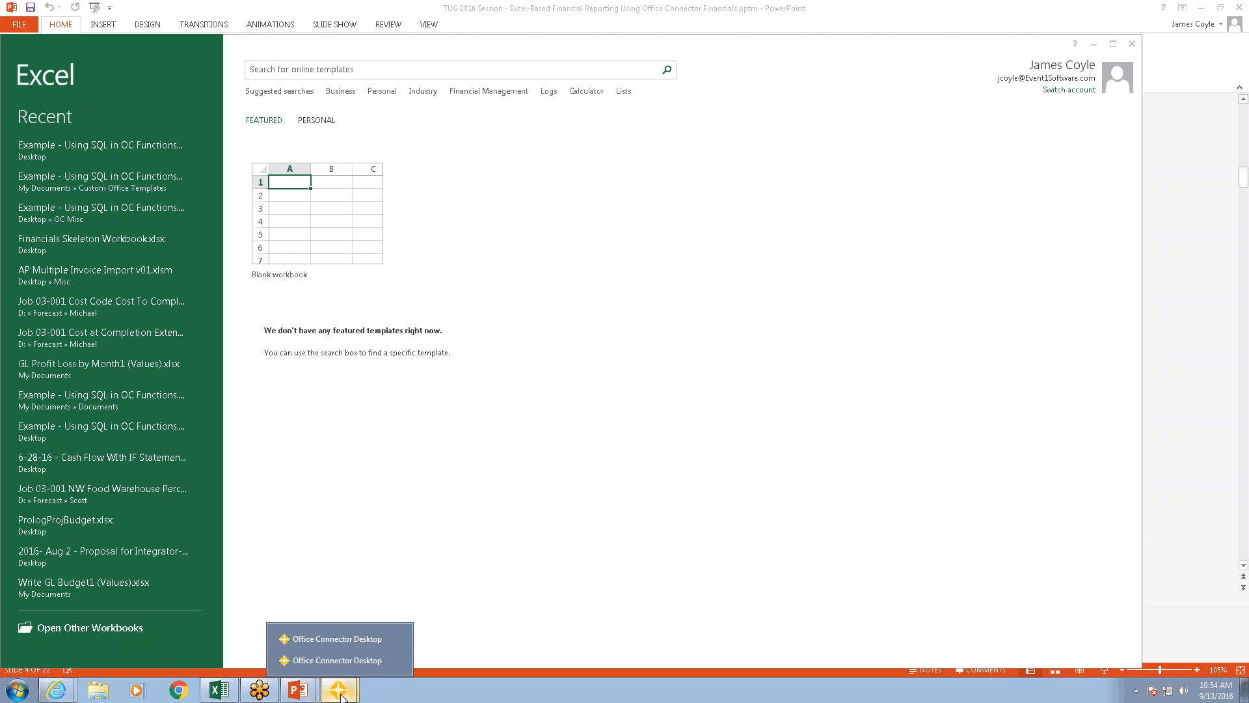
click(319, 642)
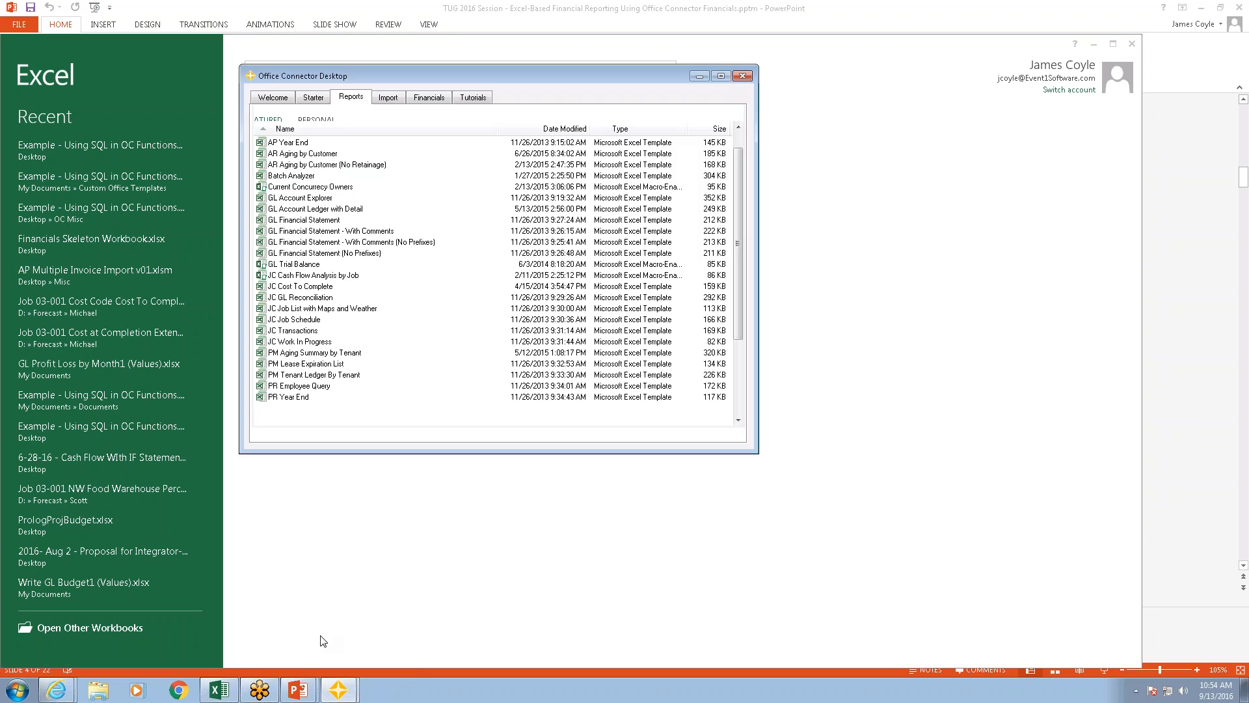
click(430, 98)
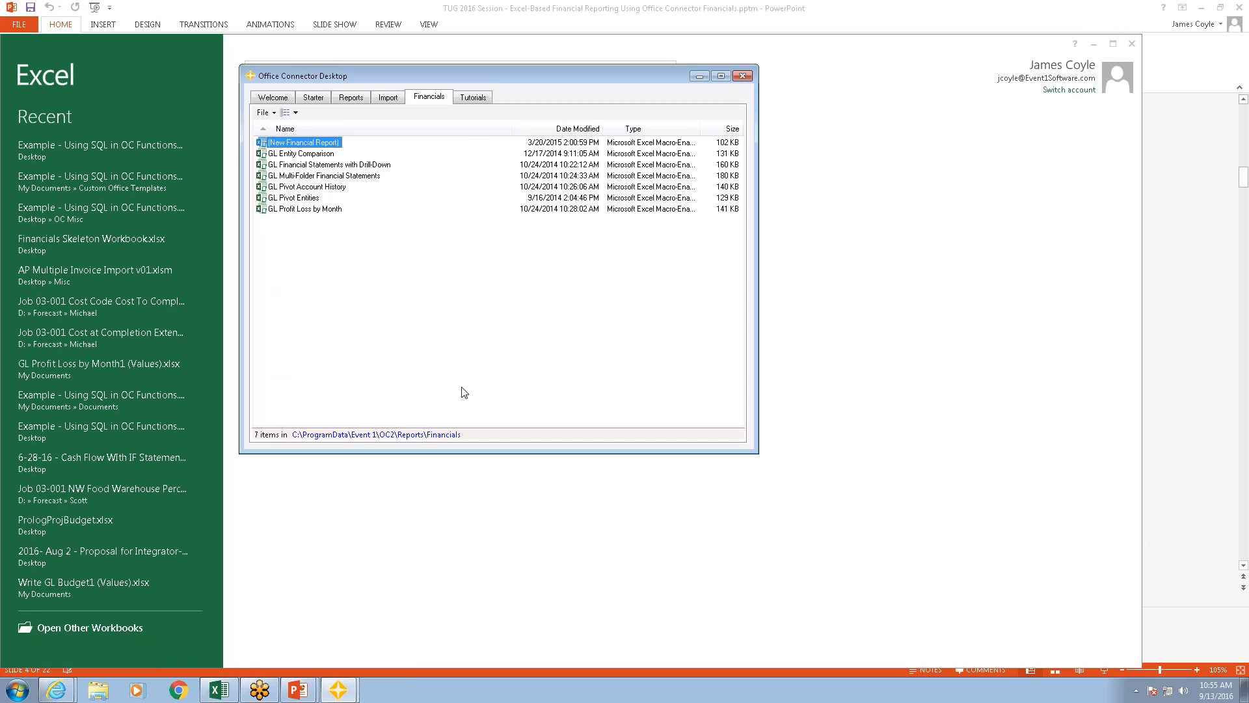
click(487, 552)
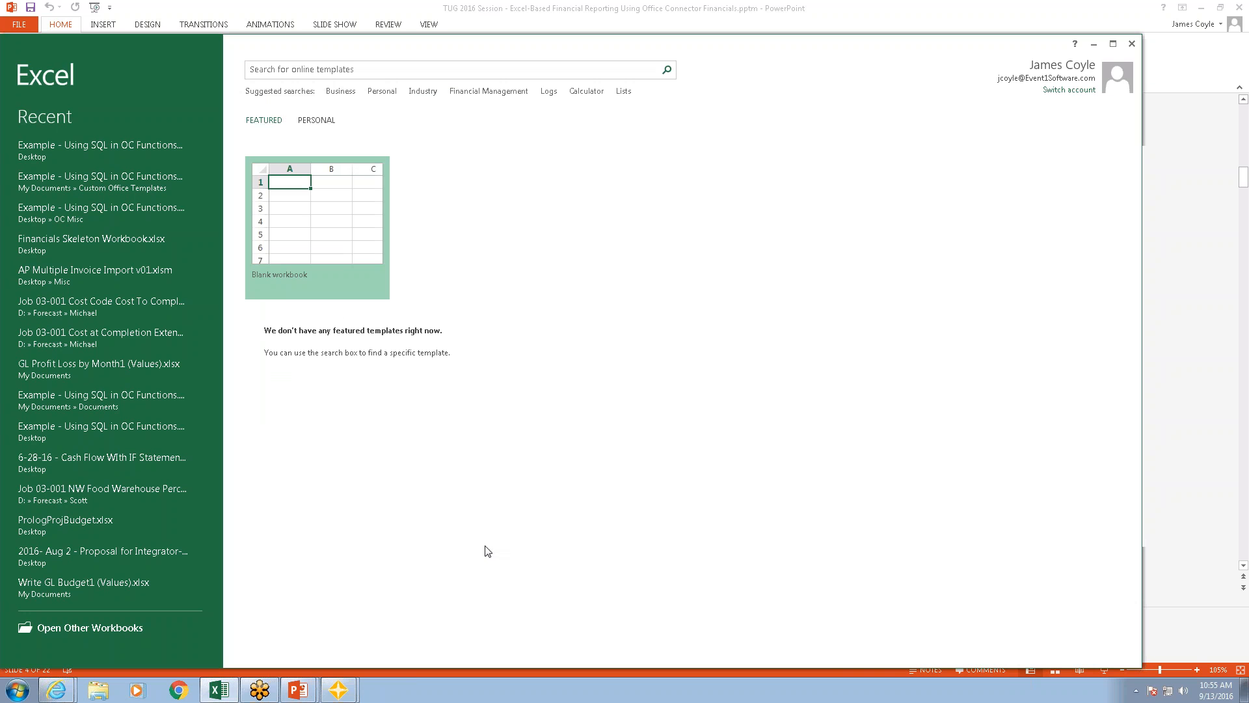
click(337, 242)
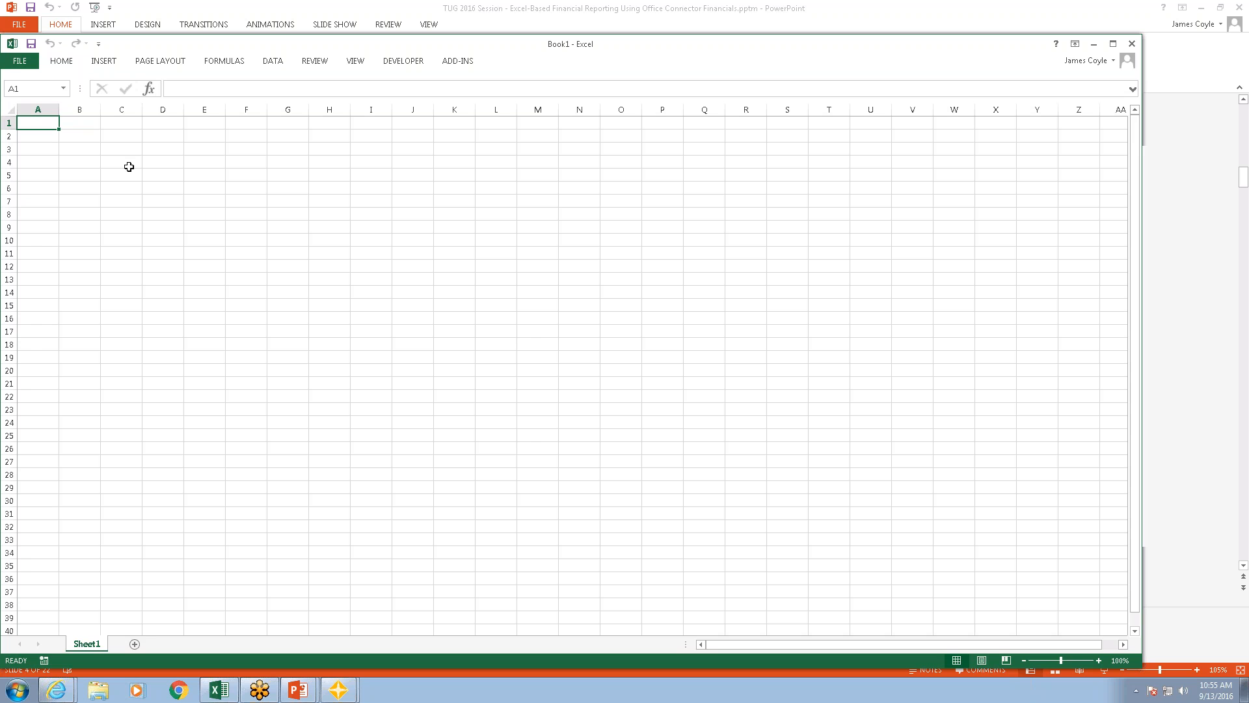
click(1132, 44)
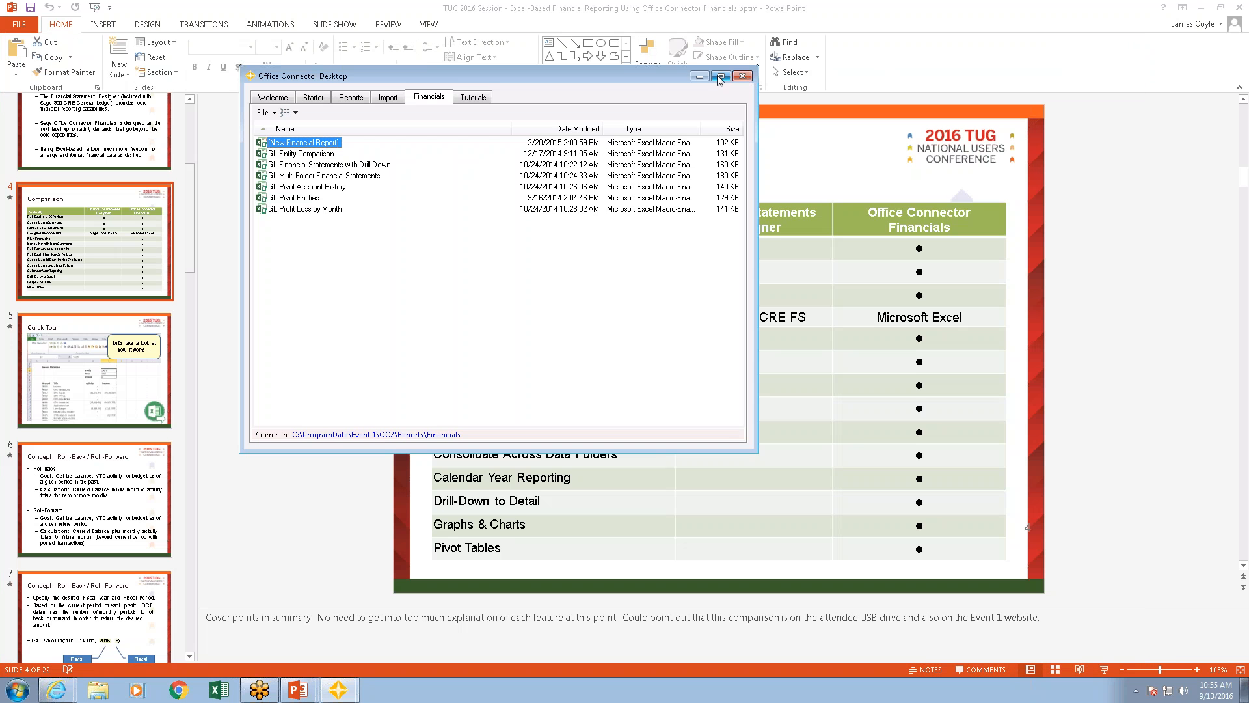
Step: Clear the PowerPoint and Office Connector Desktop windows off the desktop and open the Financials Skeleton Workbook in Excel
click(735, 71)
click(1201, 8)
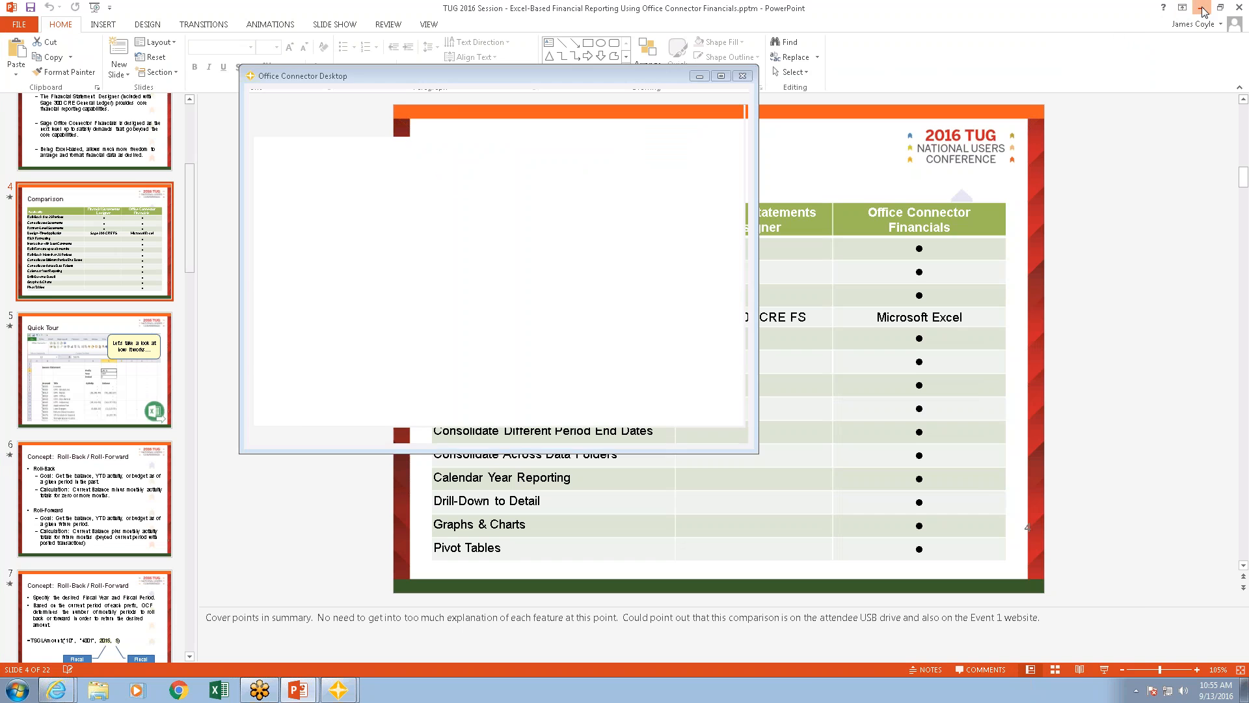
click(696, 76)
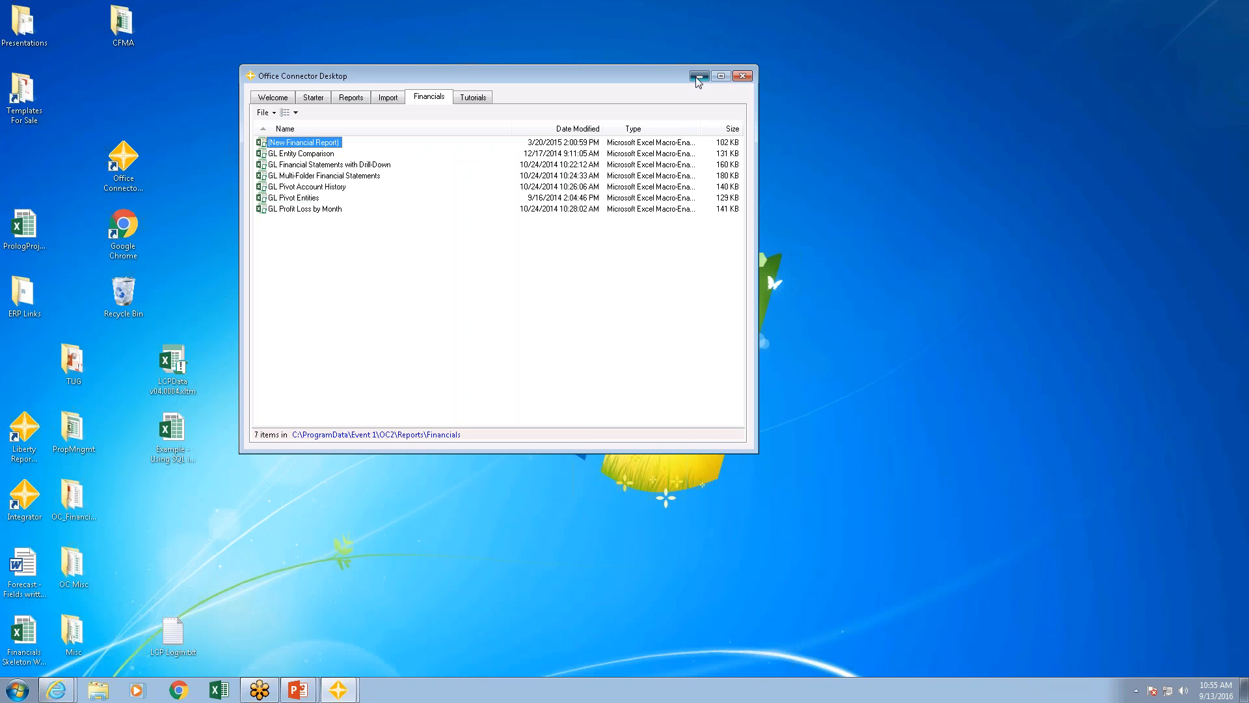
double_click(22, 657)
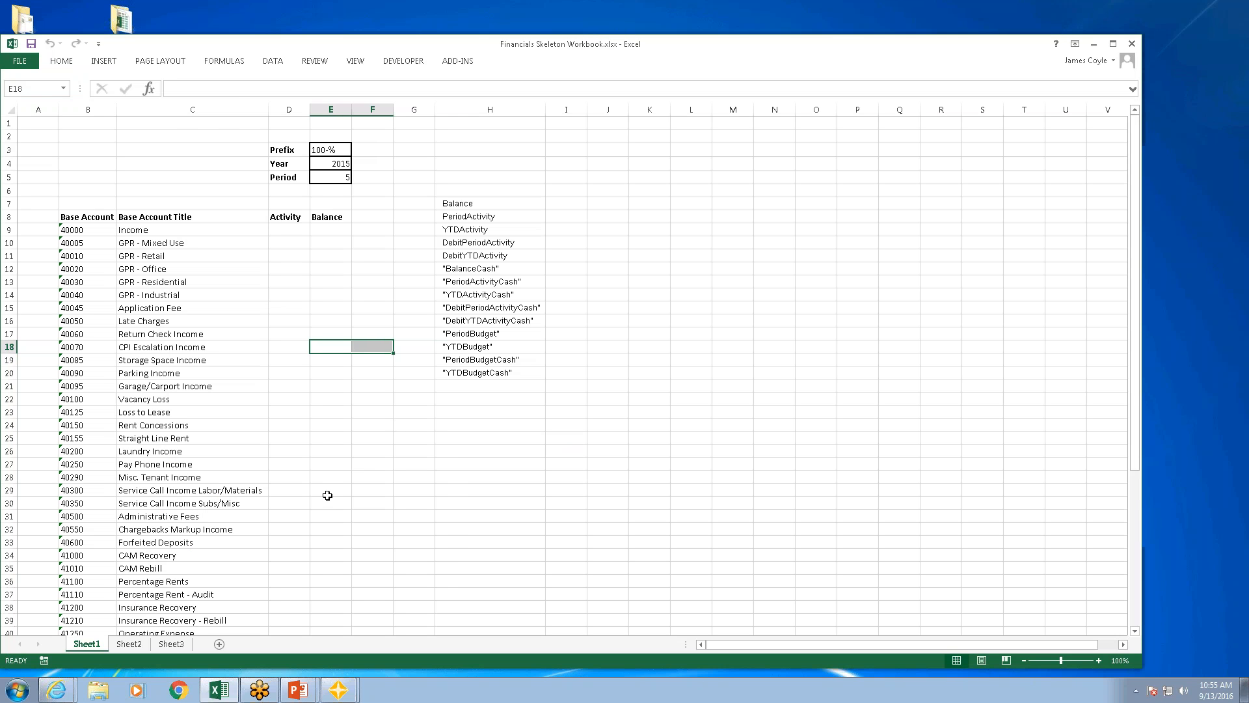
Step: Connect the workbook to the PM Sample Data company and sign in by entering the operator's password
click(463, 62)
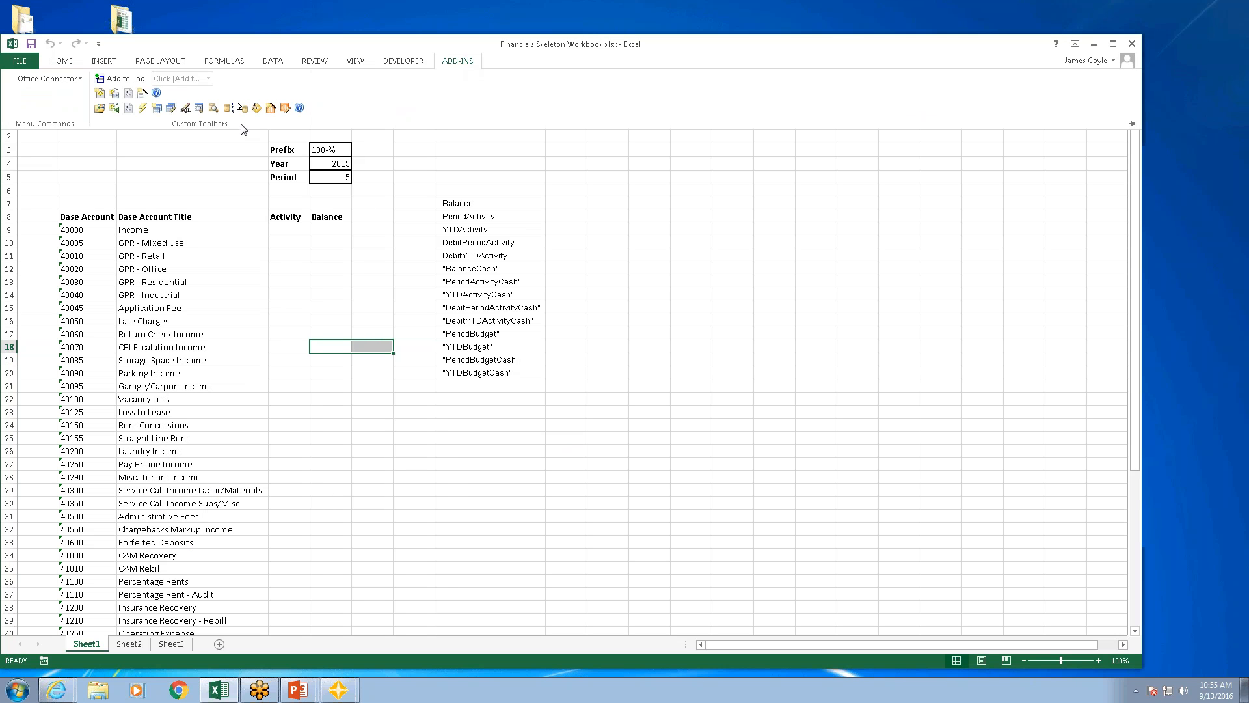
click(99, 108)
click(388, 310)
click(670, 426)
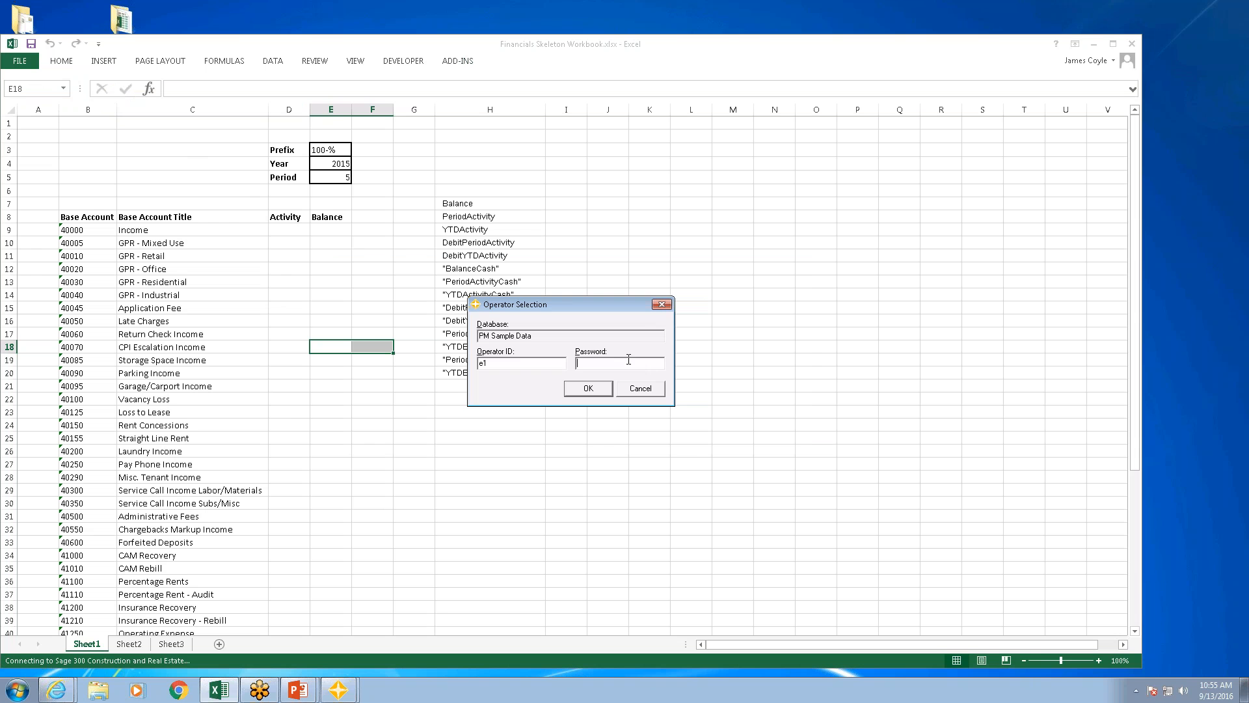
text(**)
key(Return)
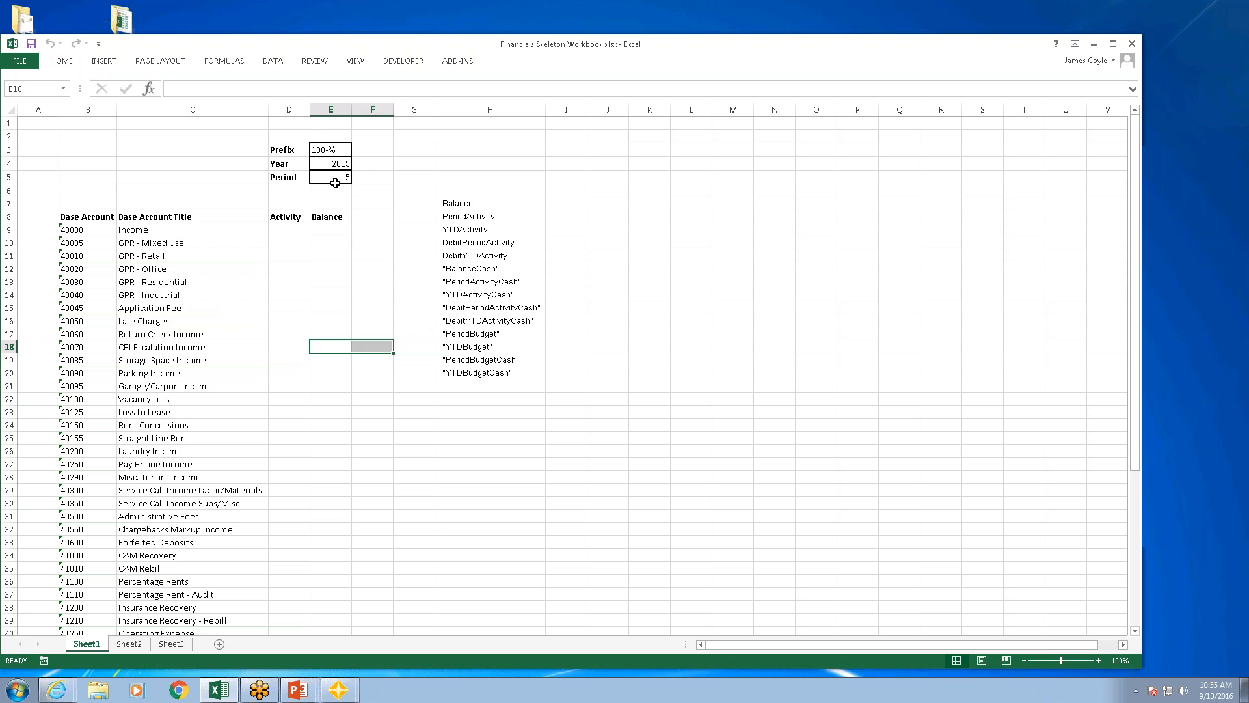
Step: Review the TSGLAmount function's description and insert the function in the Activity cell D9 for base account 40000
click(285, 233)
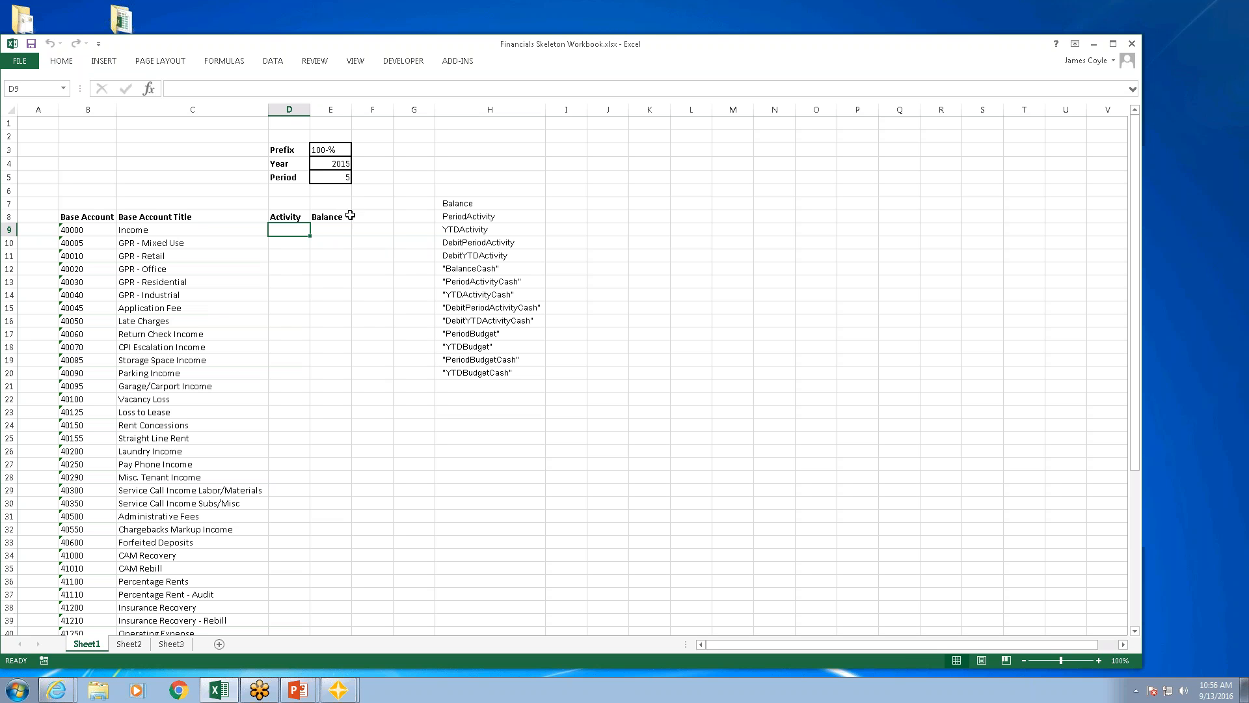
click(460, 64)
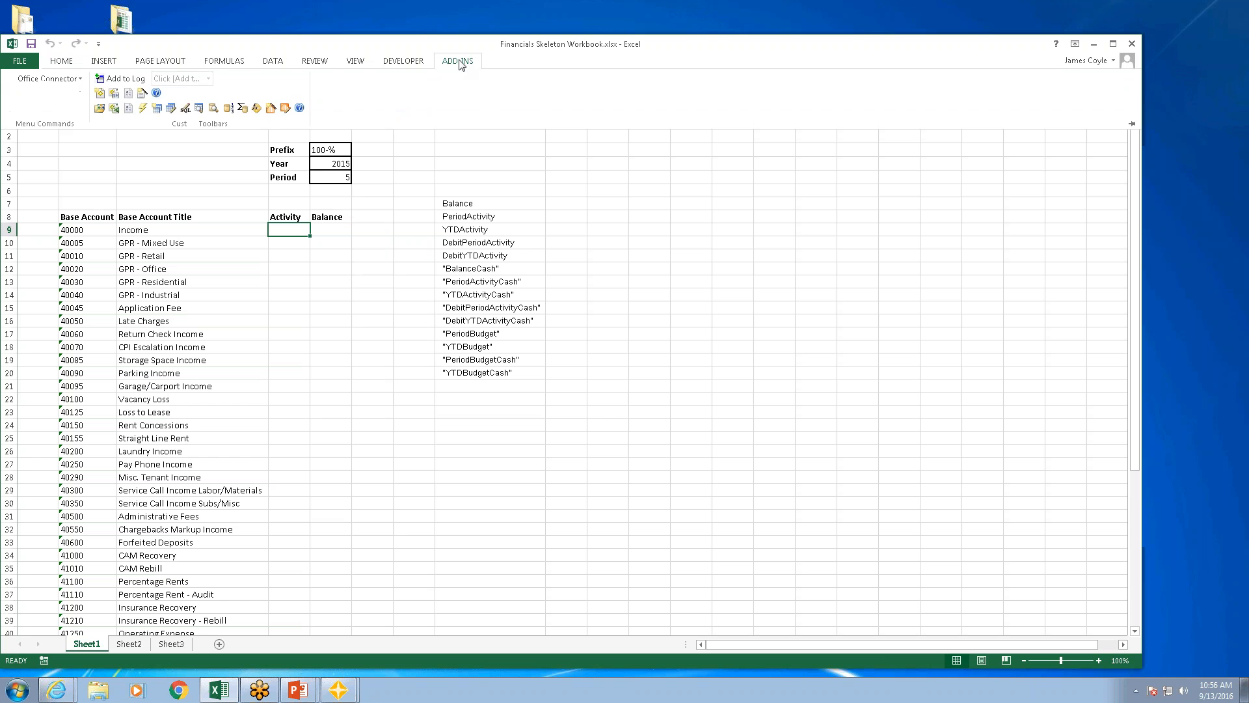
click(268, 108)
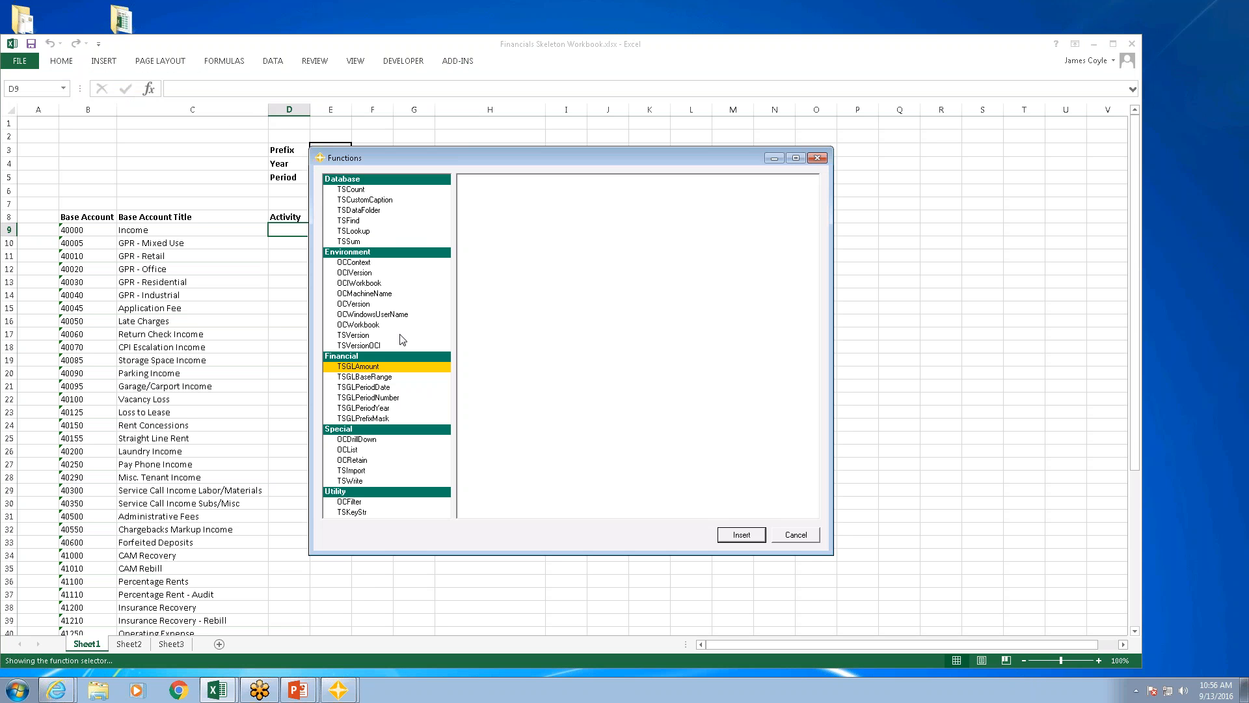
click(364, 368)
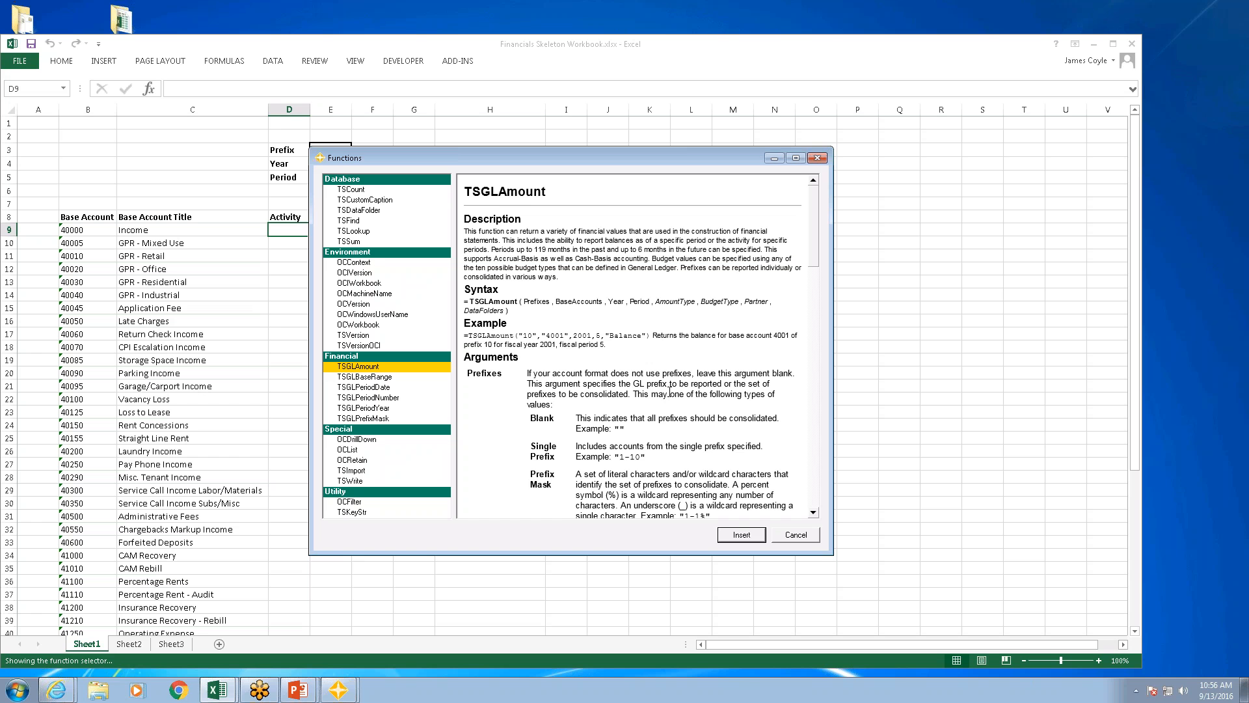
drag(815, 253, 807, 496)
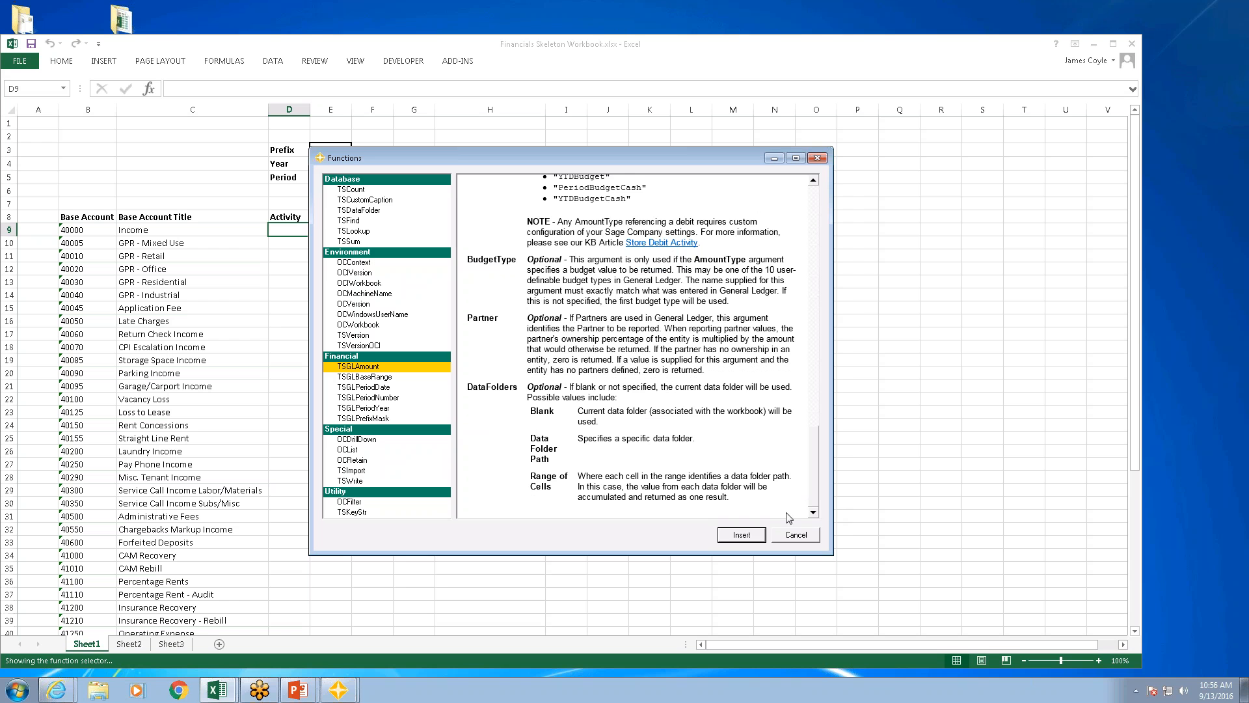
click(736, 539)
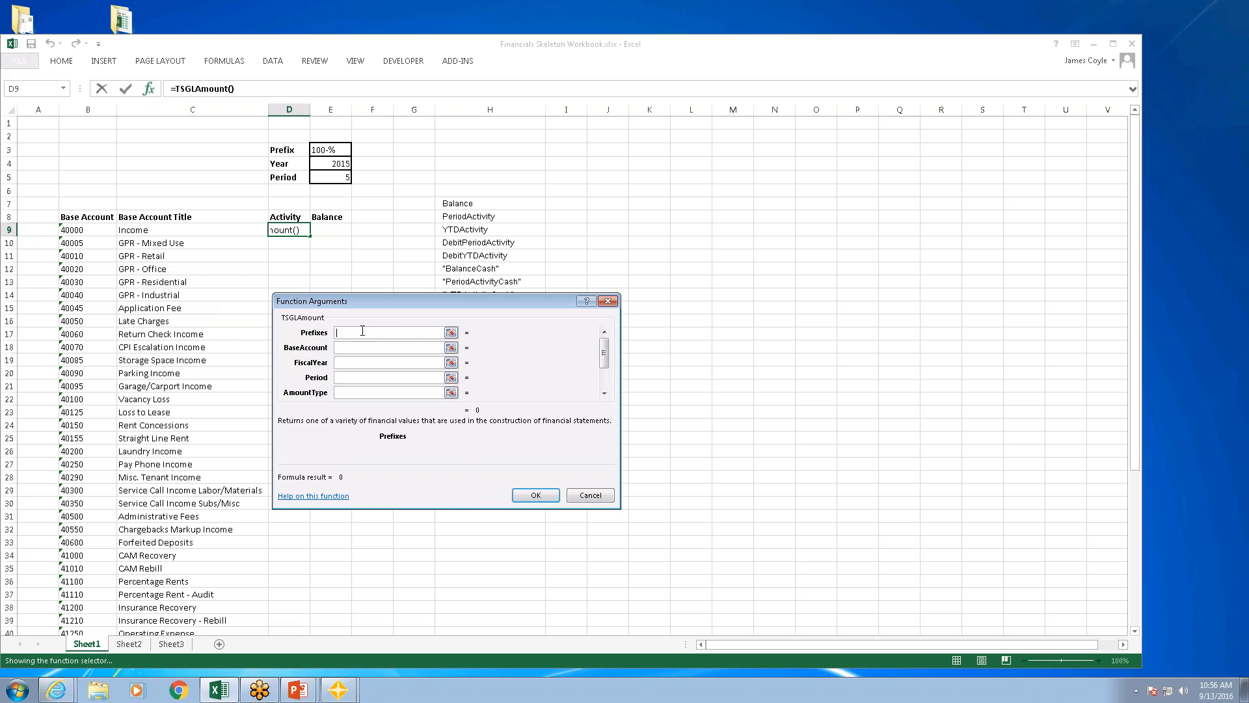
Step: Set the TSGLAmount function's Prefixes argument to the Prefix cell E3 and its BaseAccount argument to $b9
click(451, 332)
click(326, 149)
key(Return)
click(345, 347)
text($)
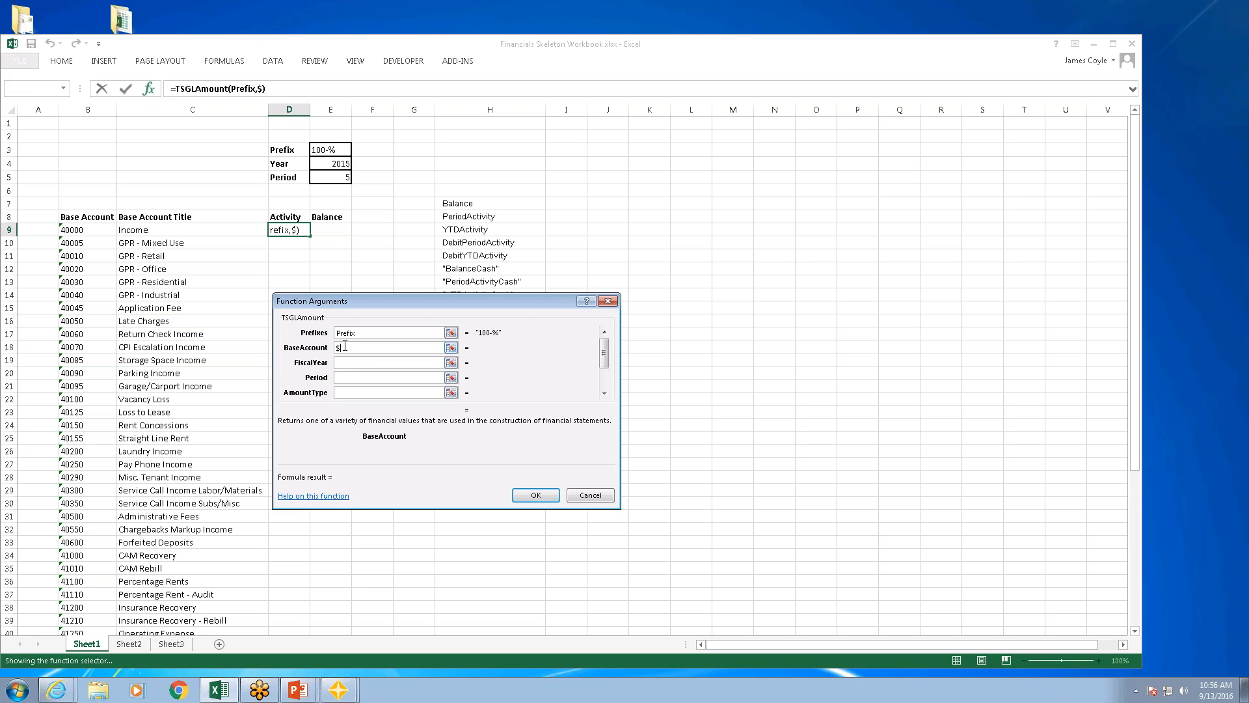
text(b9)
Step: Set the FiscalYear argument to the Year cell E4 and the Period argument to the Period cell E5
click(356, 363)
click(451, 362)
click(335, 165)
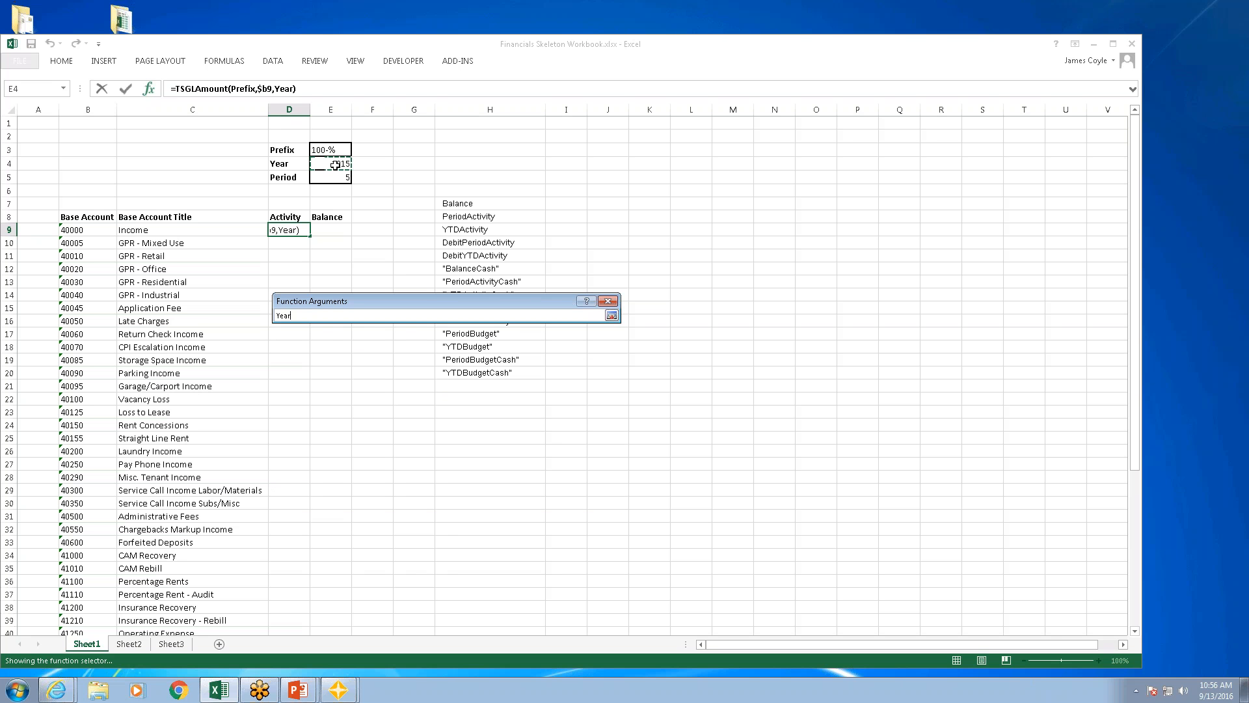
key(Return)
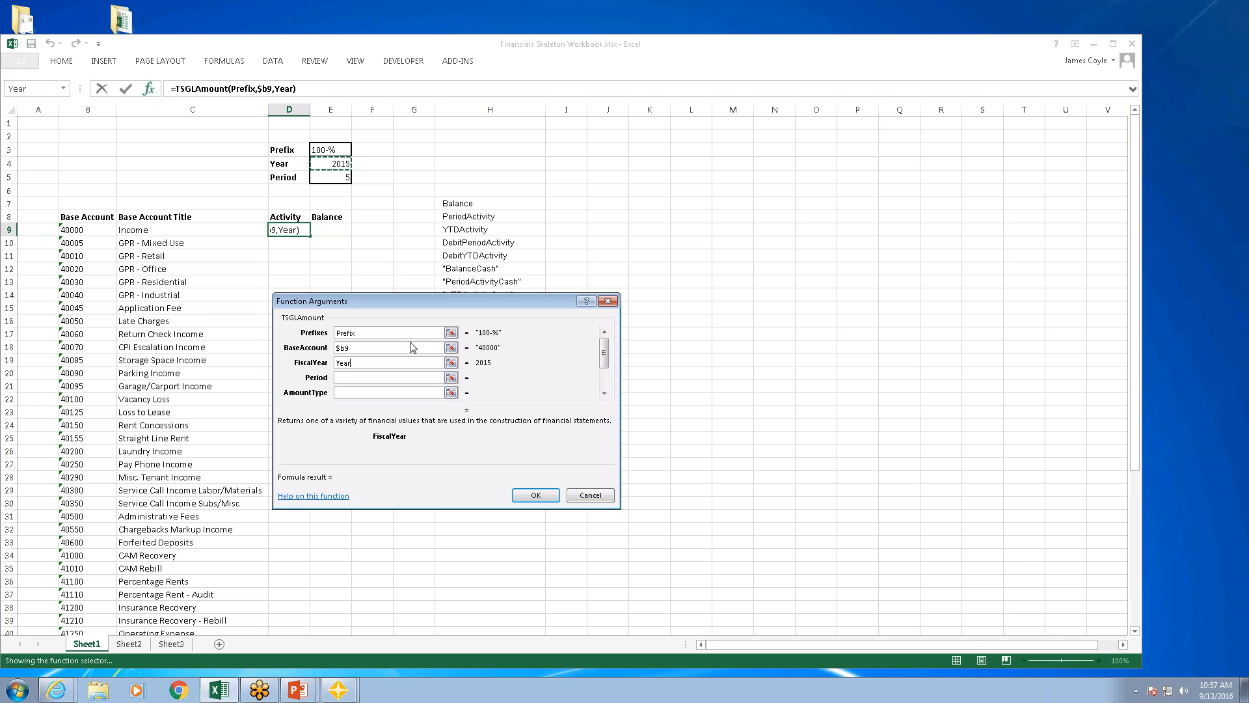
click(451, 378)
click(336, 175)
key(Return)
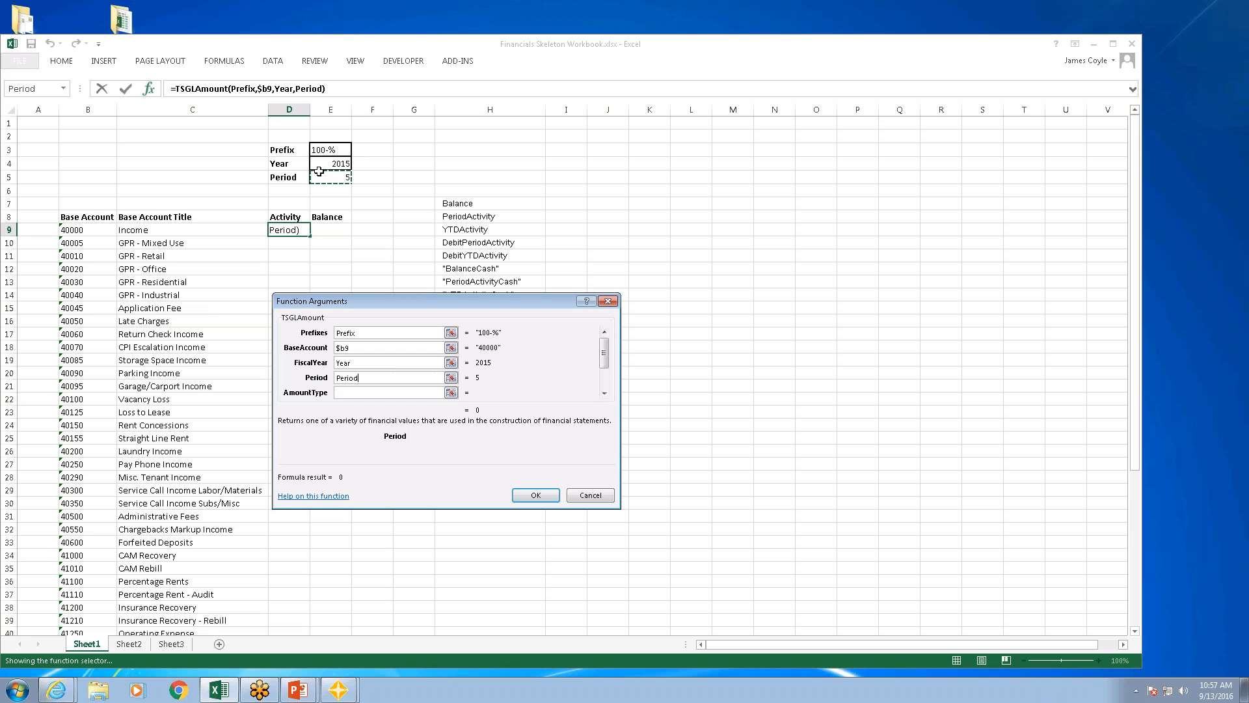
Step: Set the AmountType argument to PeriodActivity and fill the finished formula down the Activity column for all base accounts
click(435, 392)
text(PeriodA)
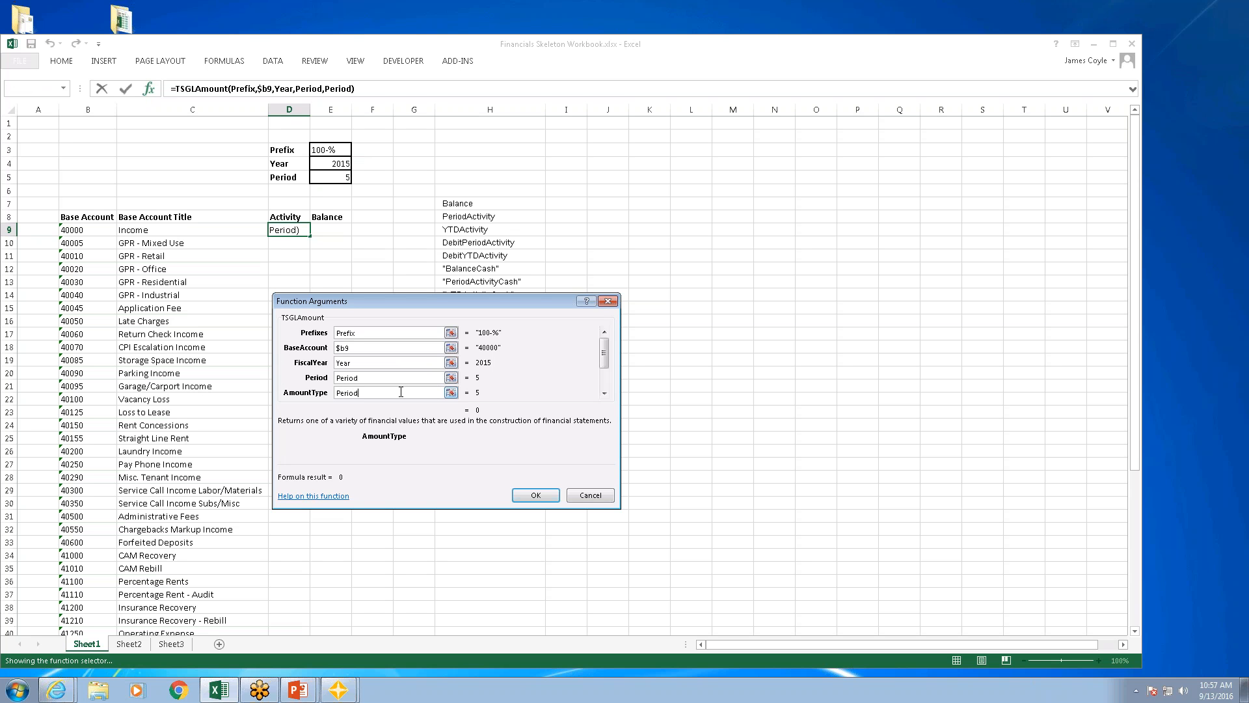
text(ctivity)
click(531, 494)
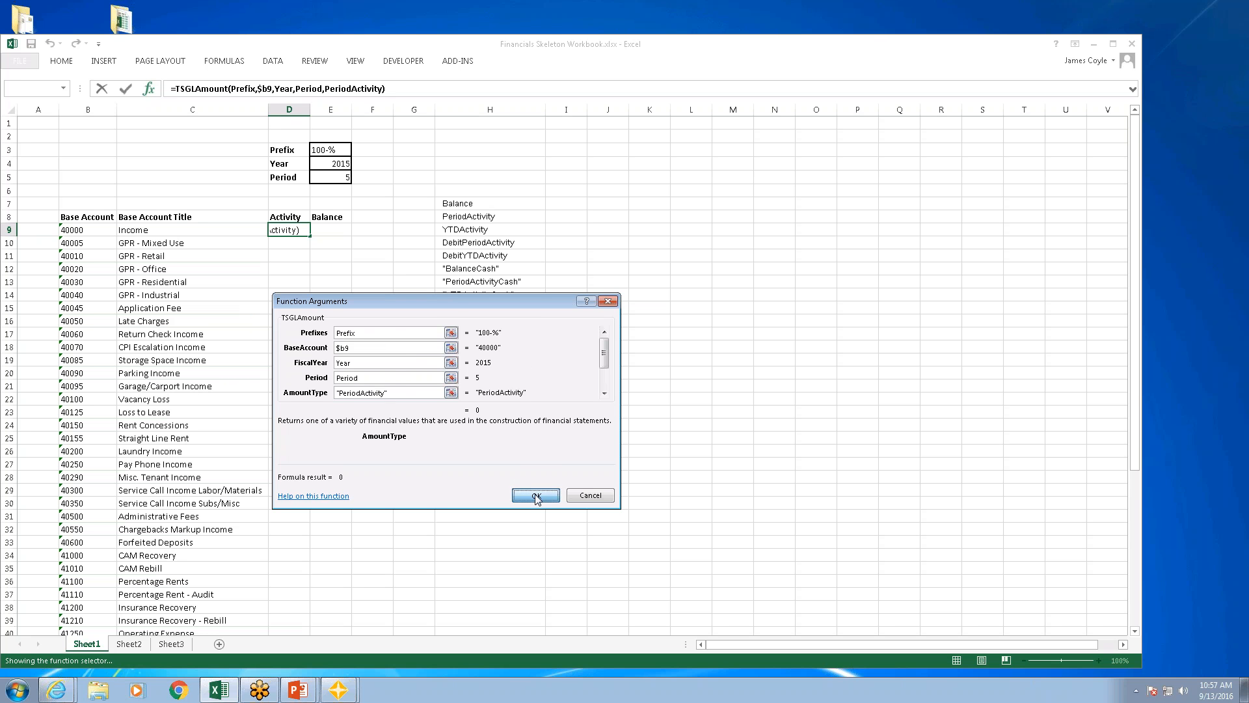
drag(310, 236, 311, 236)
double_click(310, 236)
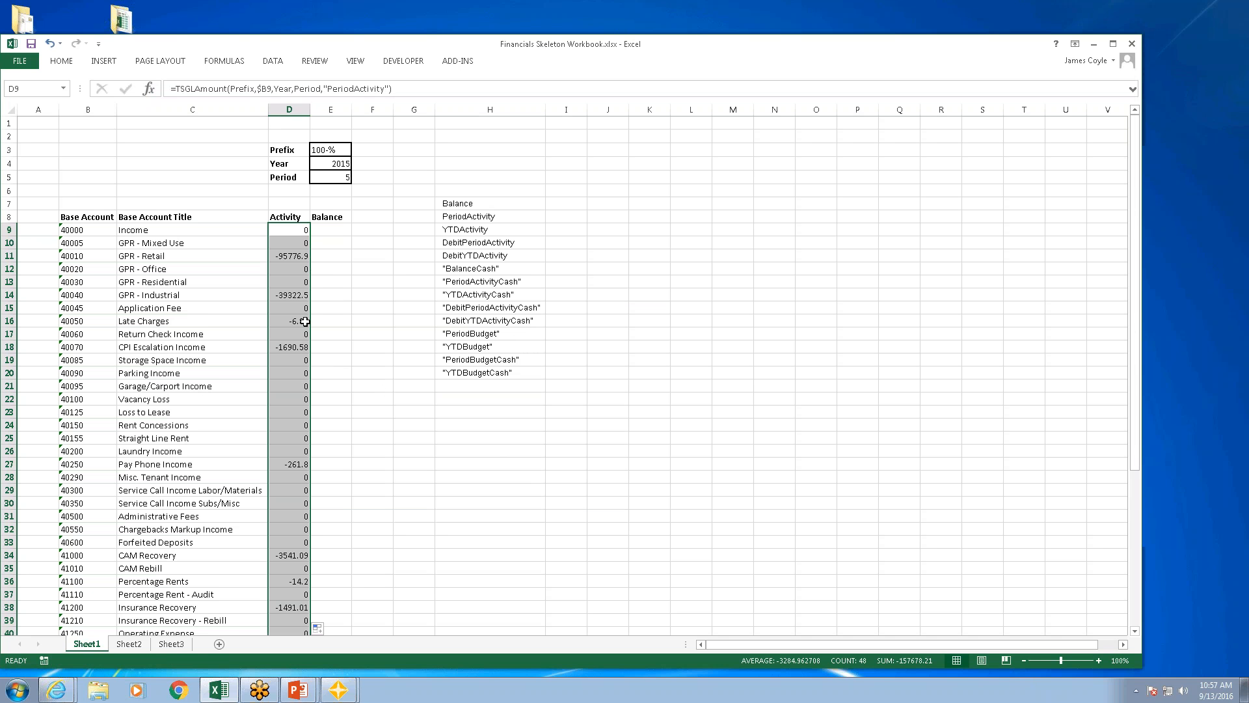
Step: Copy the TSGLAmount formula from Activity cell D9 into Balance cell E9
click(294, 230)
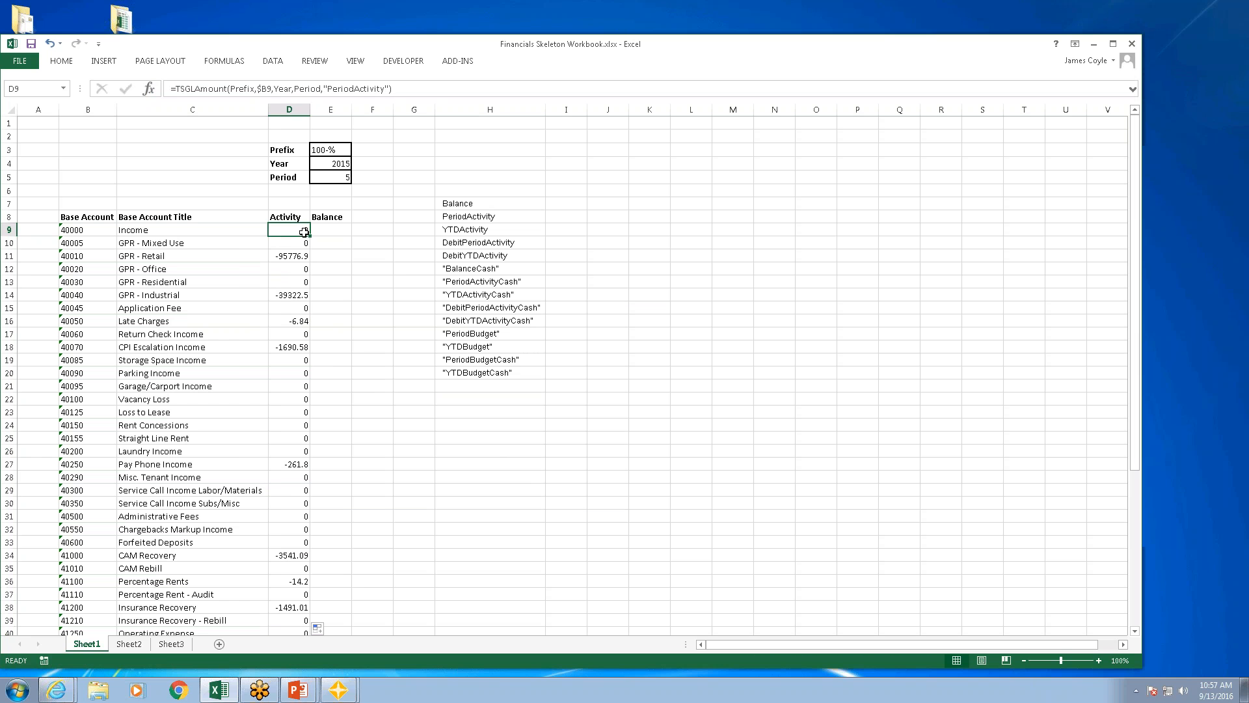
drag(311, 236, 338, 233)
click(332, 232)
Step: Change the amount type in cell E9's formula to "Balance" and fill the formula down the Balance column
click(387, 89)
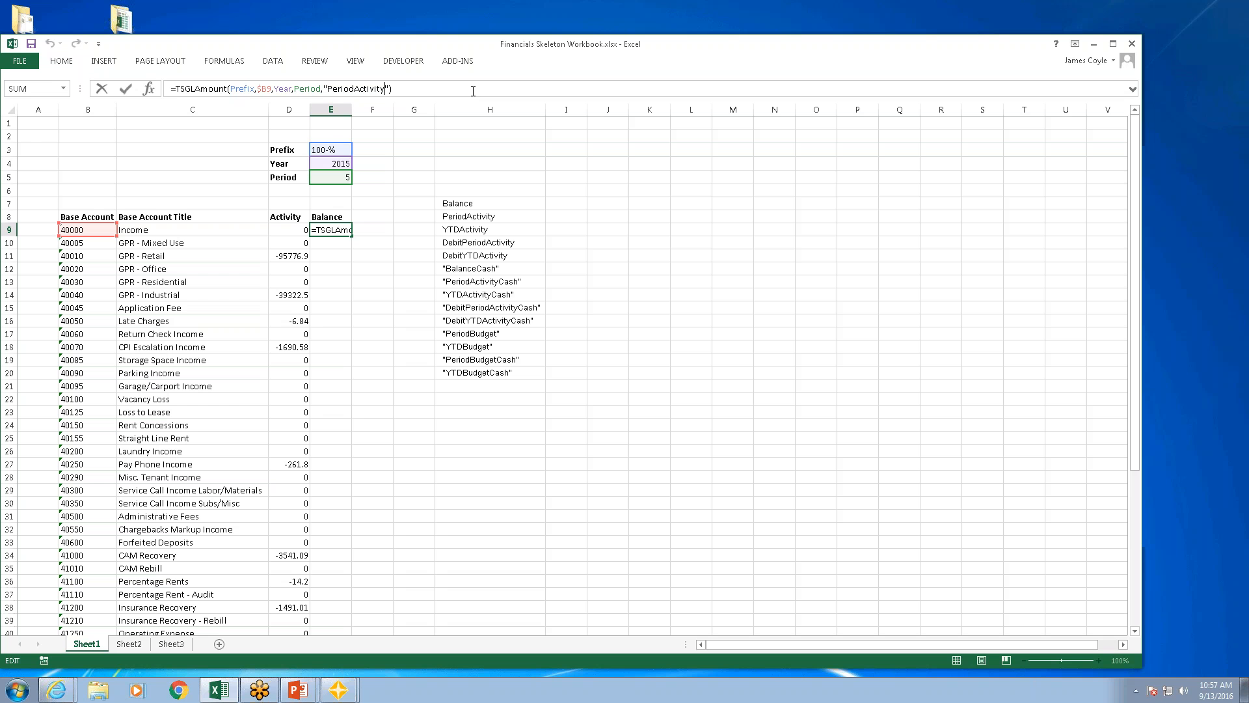
key(BackSpace)
key(BackSpace)
key(BackSpace)
key(BackSpace)
key(BackSpace)
key(BackSpace)
key(BackSpace)
key(BackSpace)
key(BackSpace)
key(BackSpace)
key(BackSpace)
text(Balanc)
key(Return)
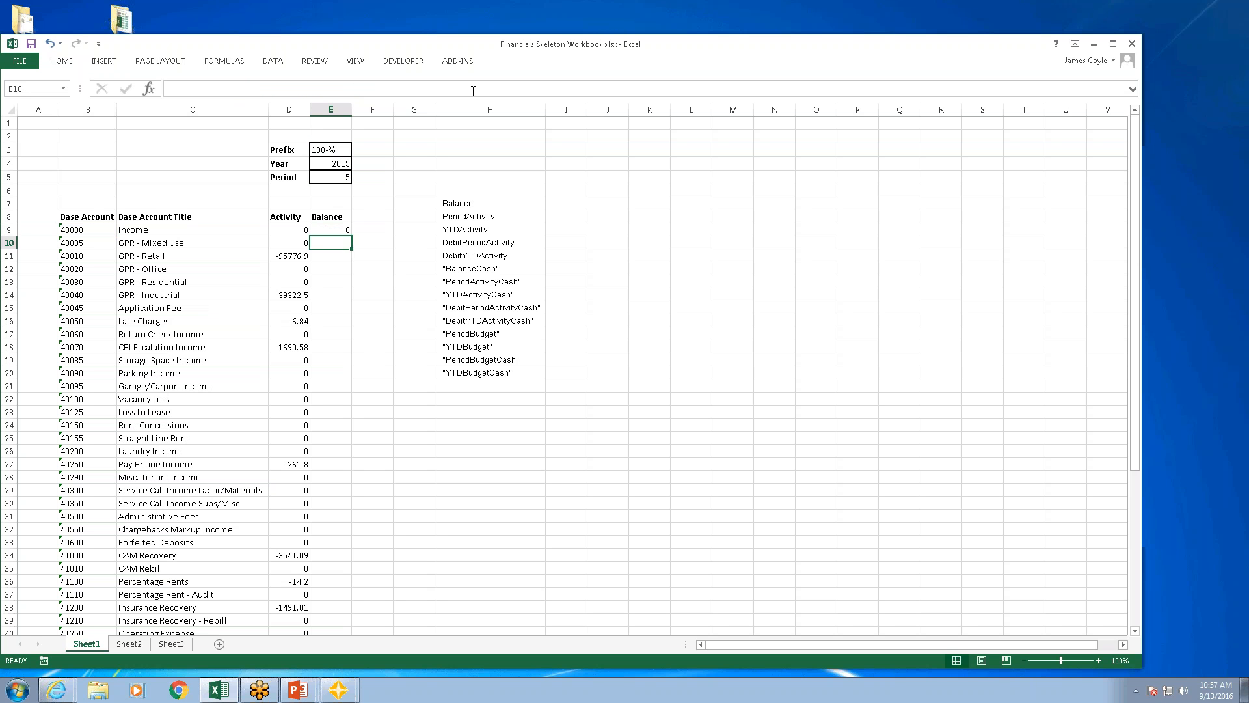
click(337, 231)
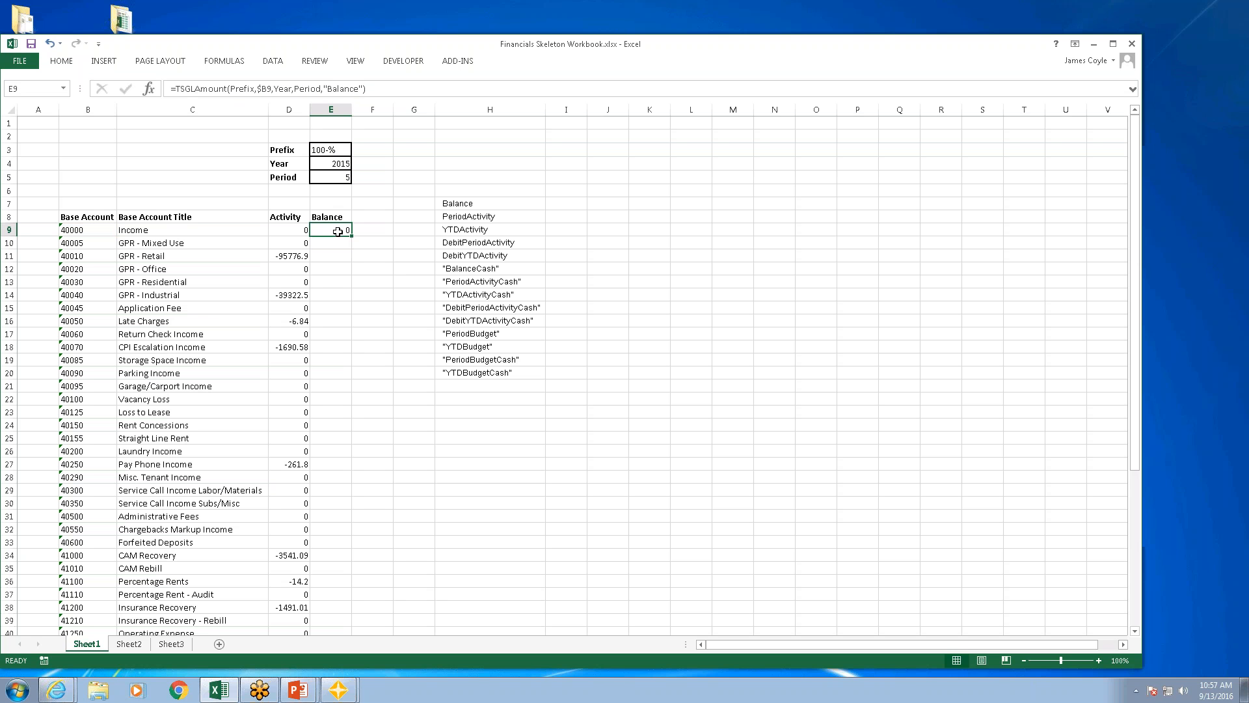
double_click(351, 236)
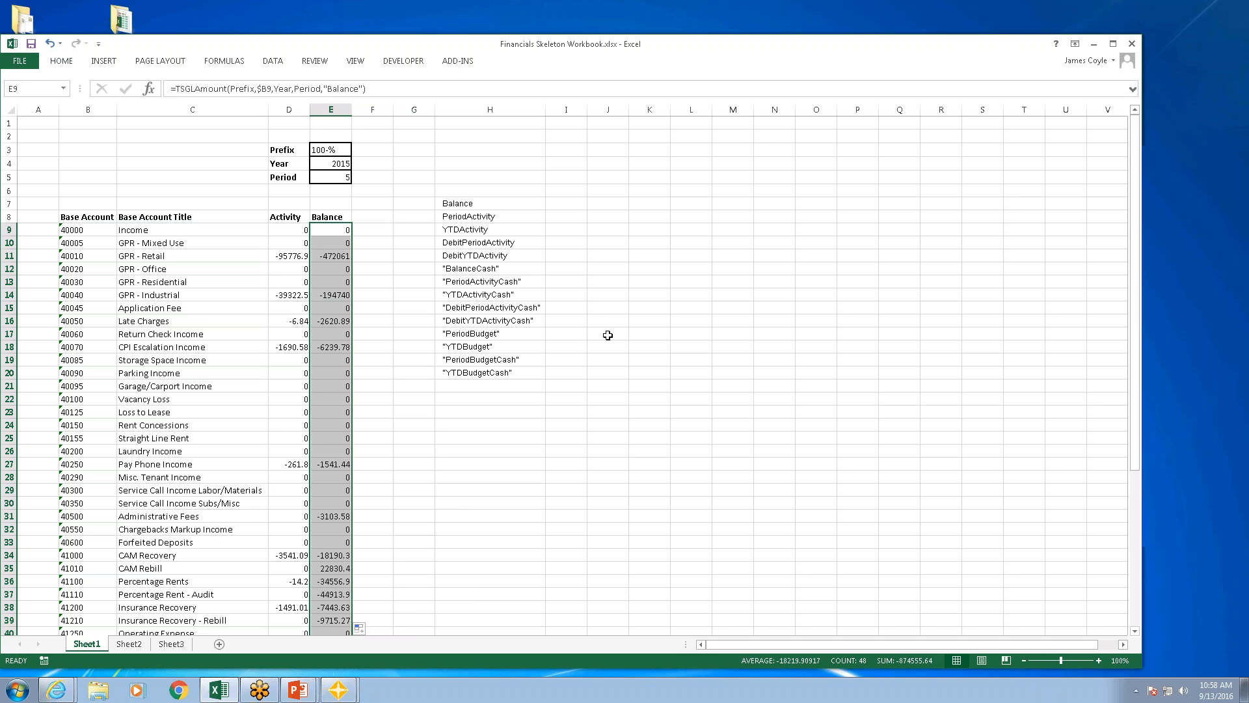
Step: Switch to the Office Connector 2016_Aug presentation in PowerPoint and start the slide show from the Questions? slide
click(1094, 46)
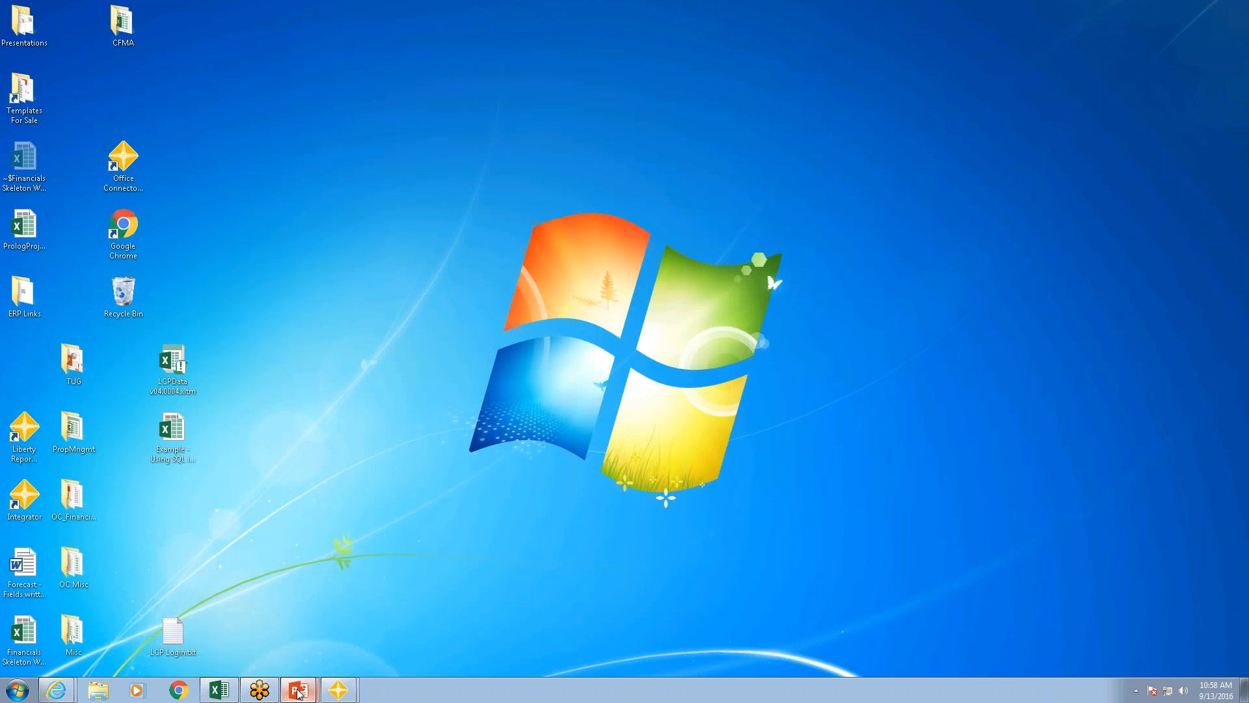
mouse_move(297, 690)
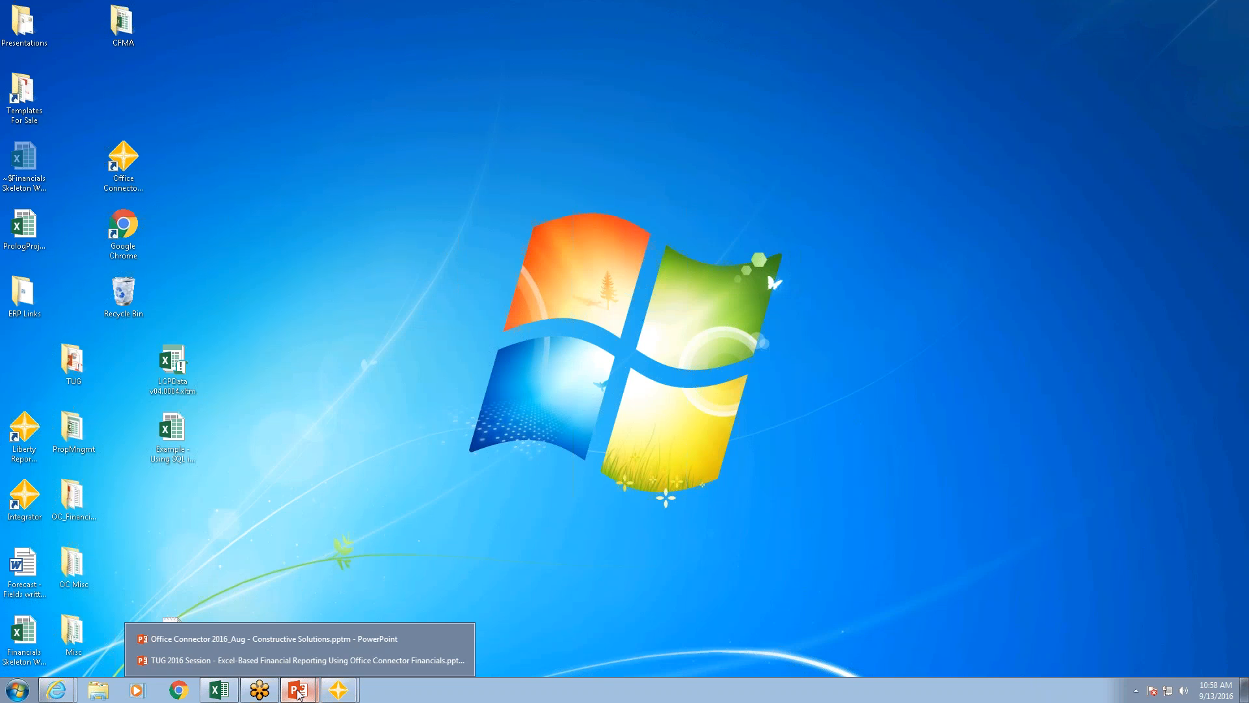
click(223, 637)
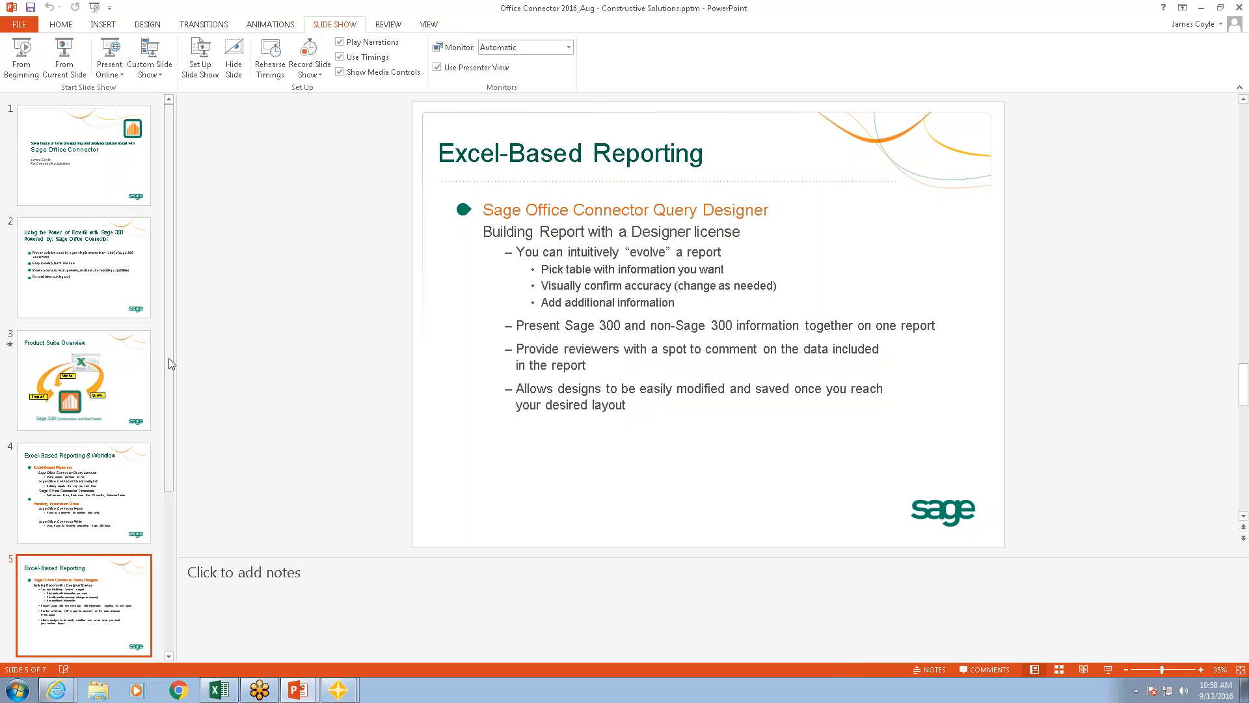
scroll(171, 371, down, 3)
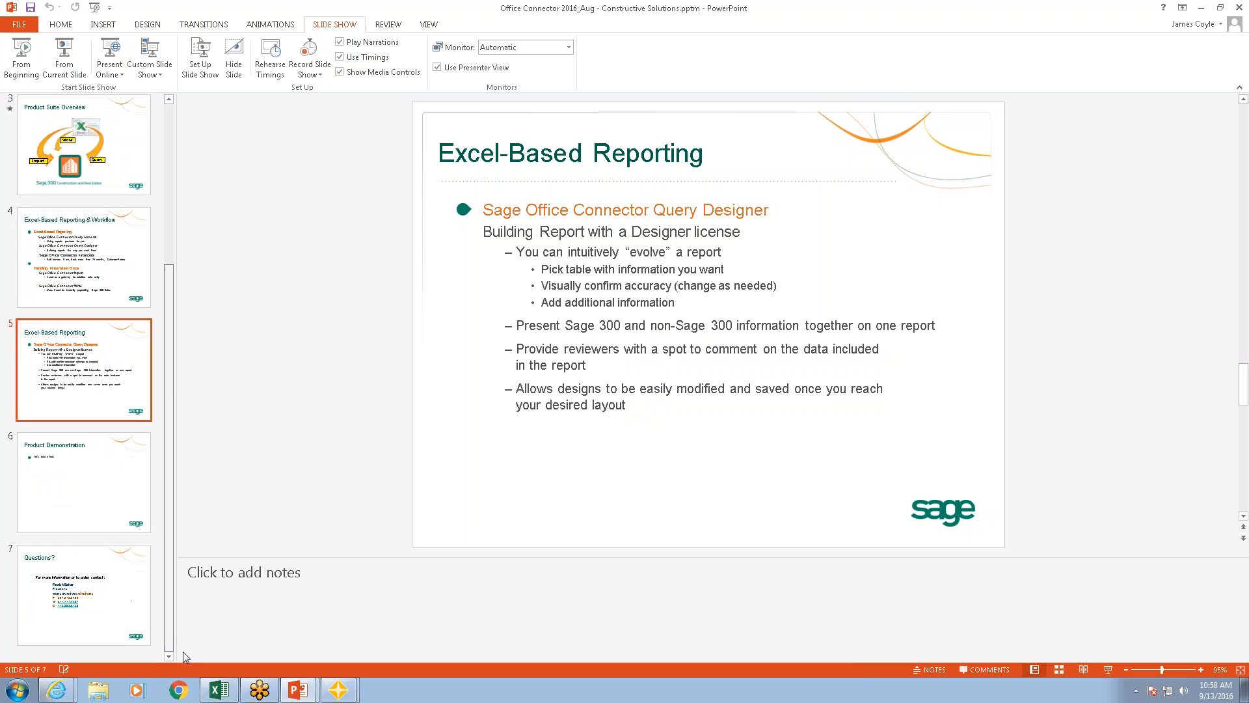
click(103, 608)
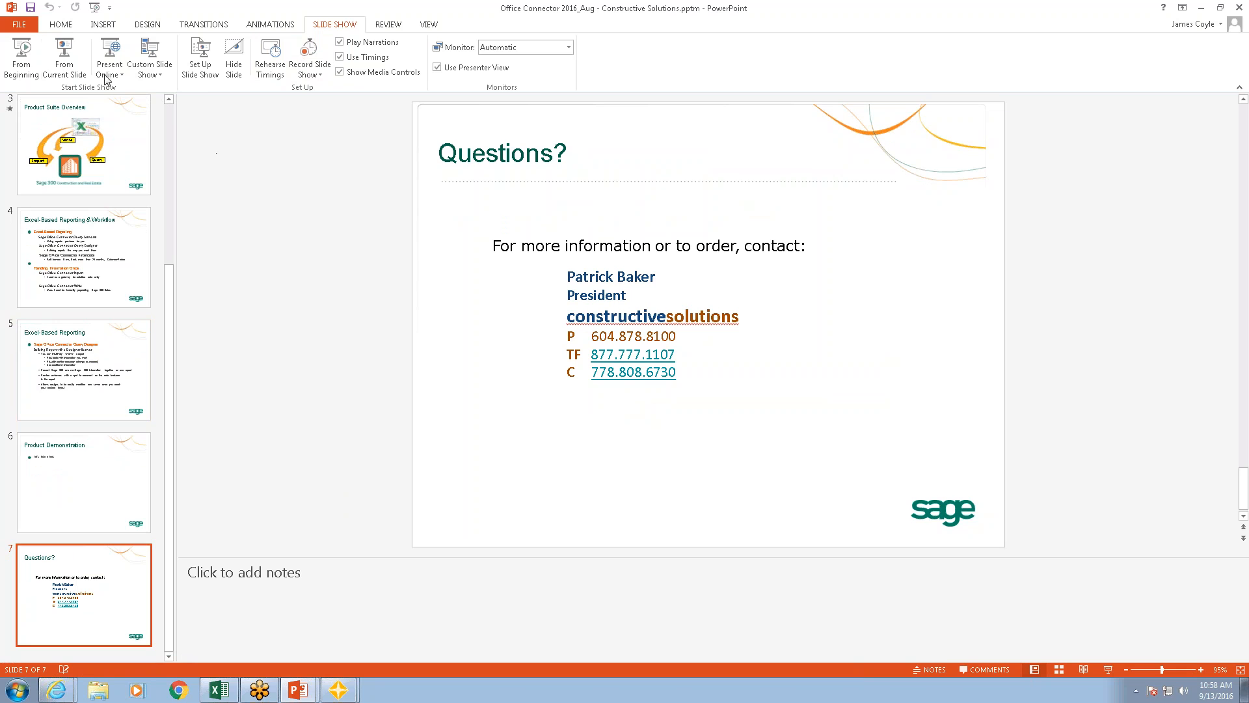
click(67, 58)
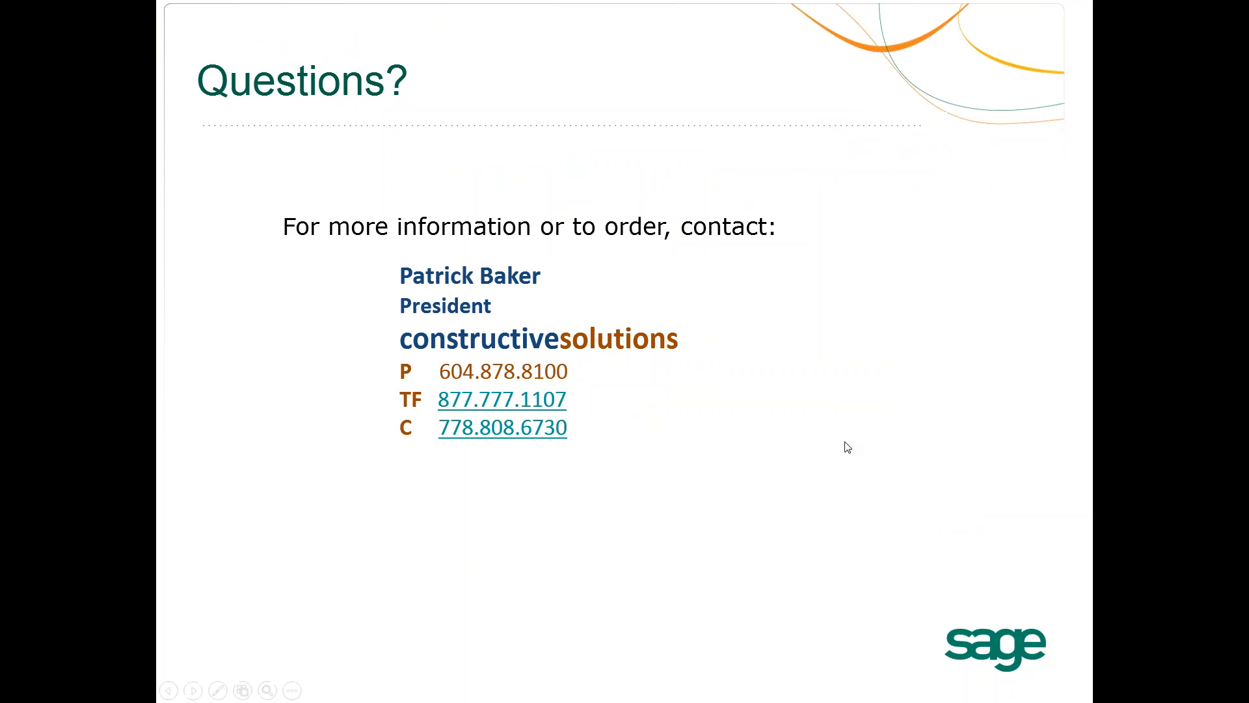